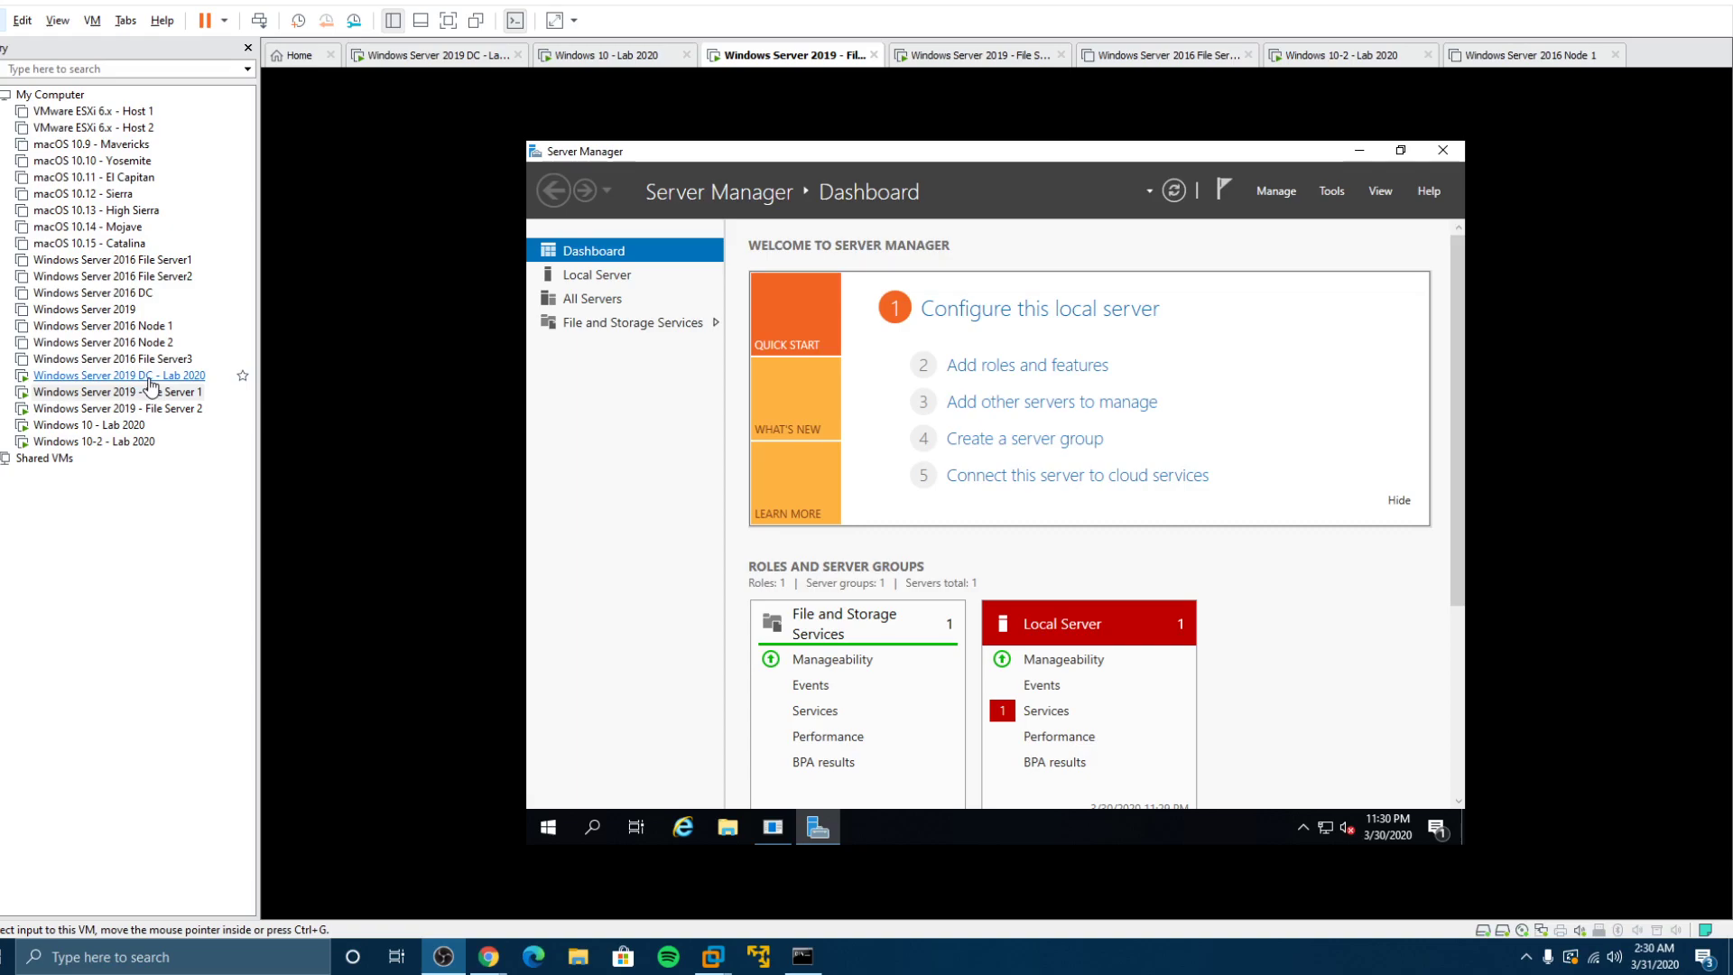
Step: Sign in to the domain controller VM with the administrator password
{"action": "left_click", "coordinate": [149, 377]}
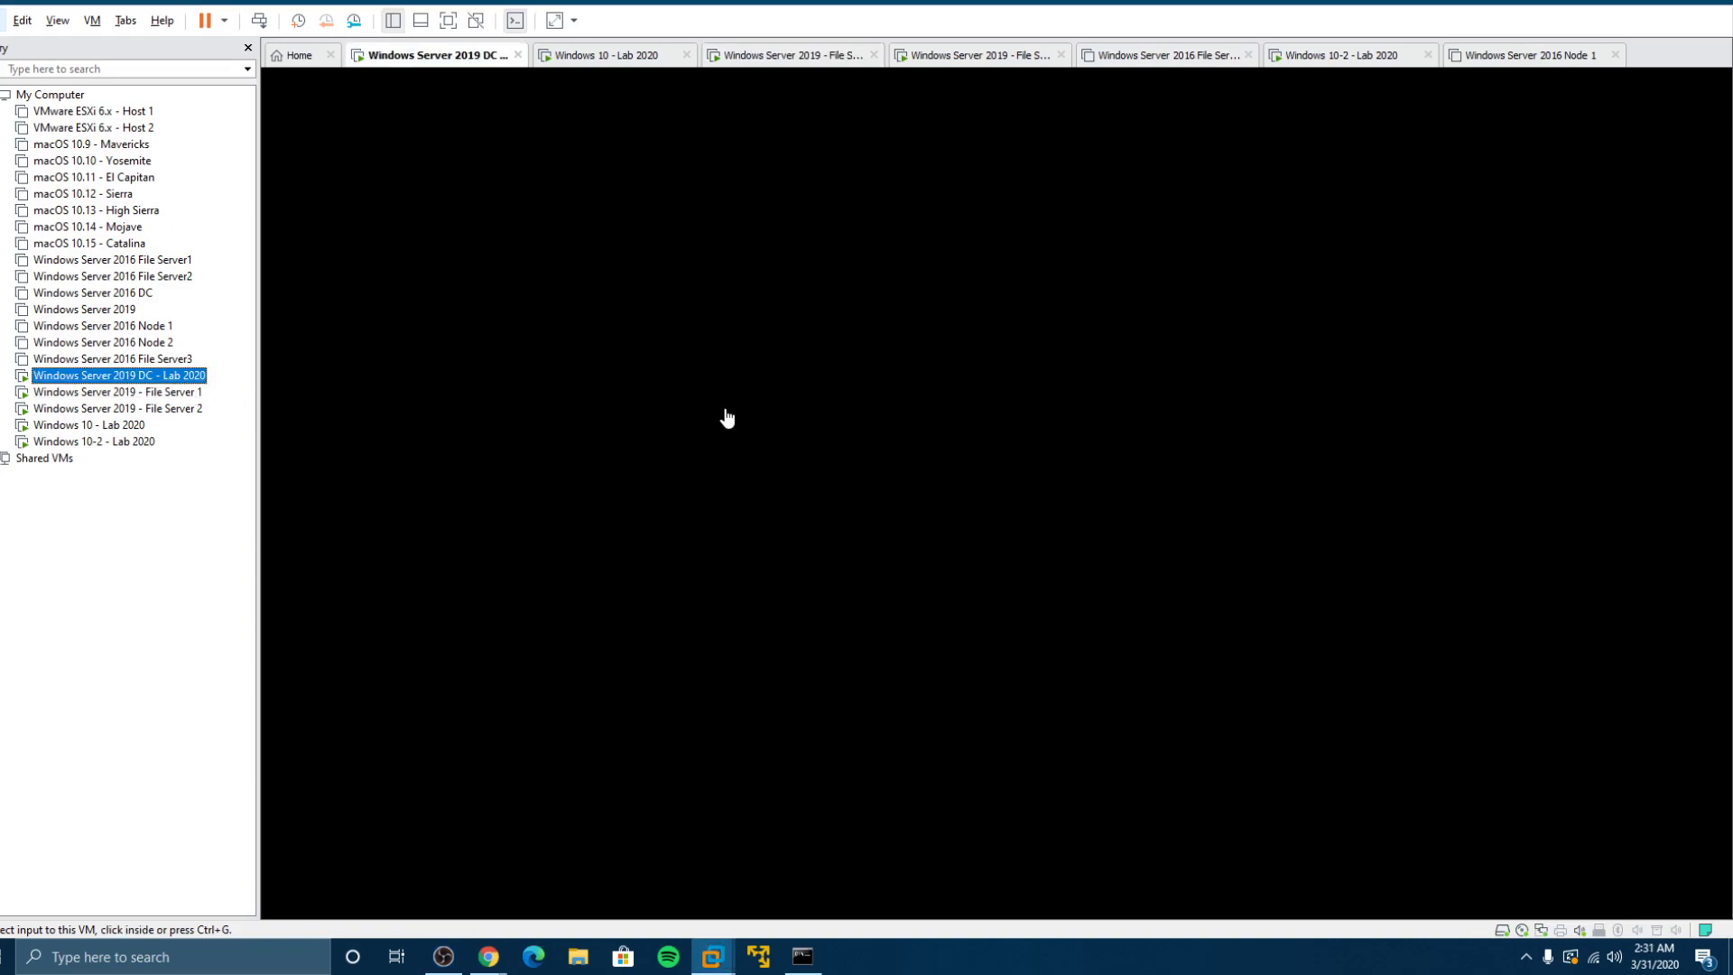
{"action": "left_click", "coordinate": [771, 420]}
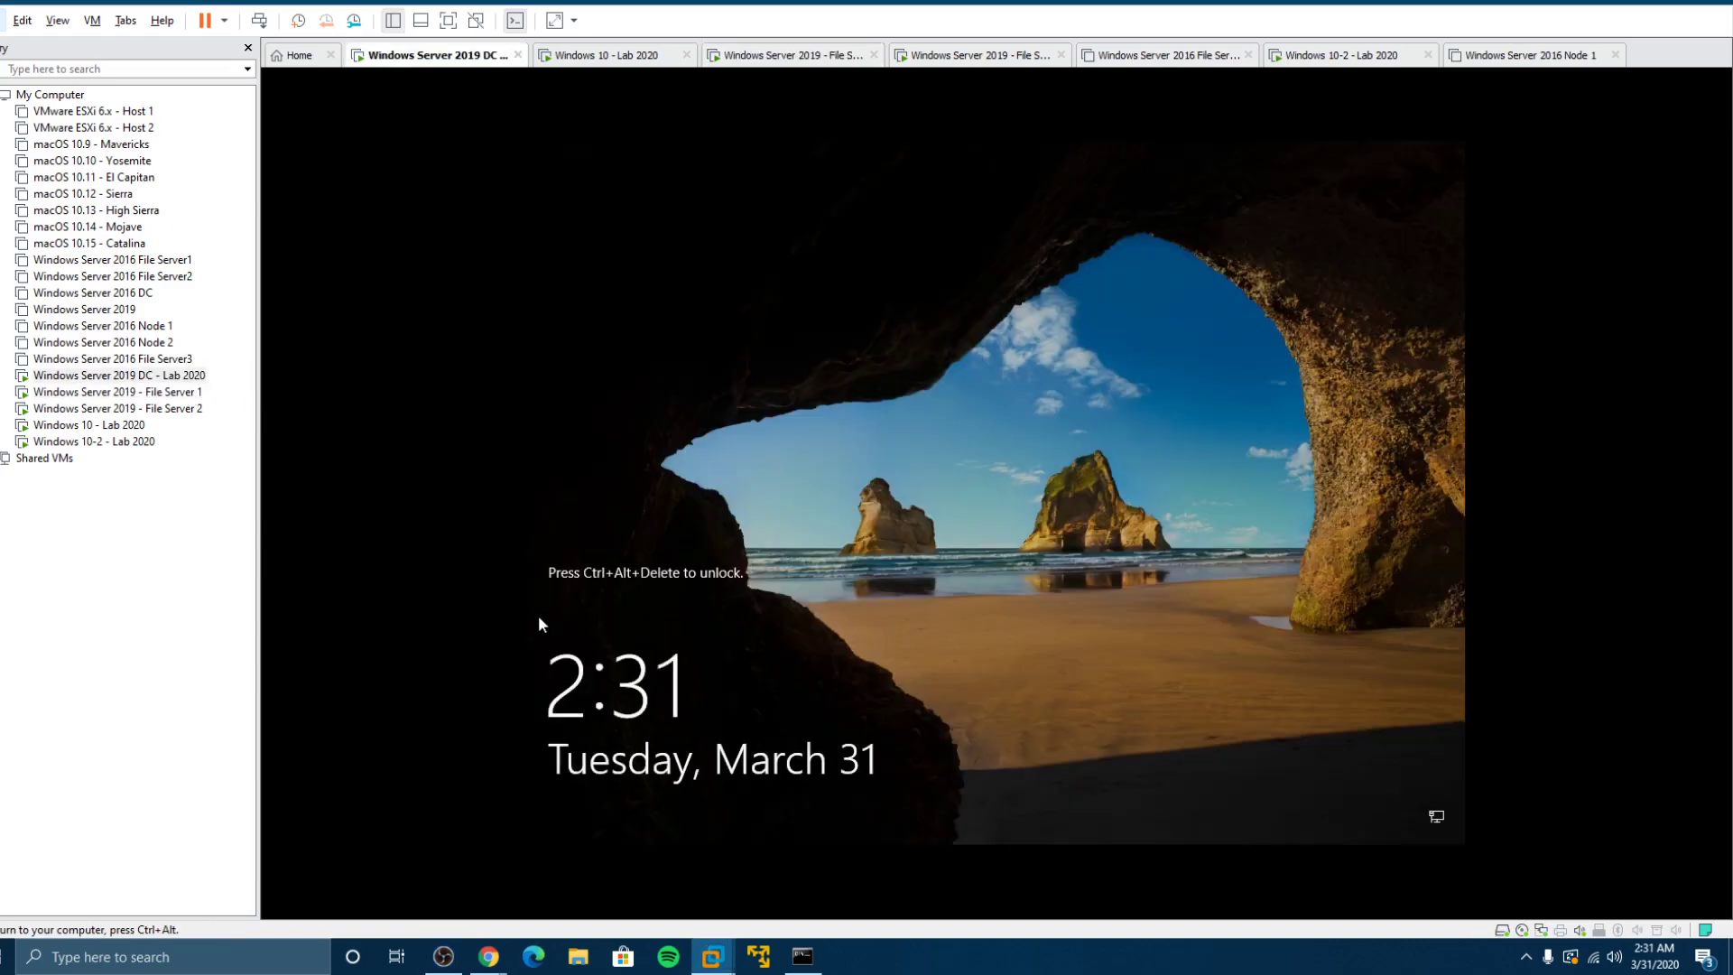
{"action": "key", "text": "ctrl+alt+Insert"}
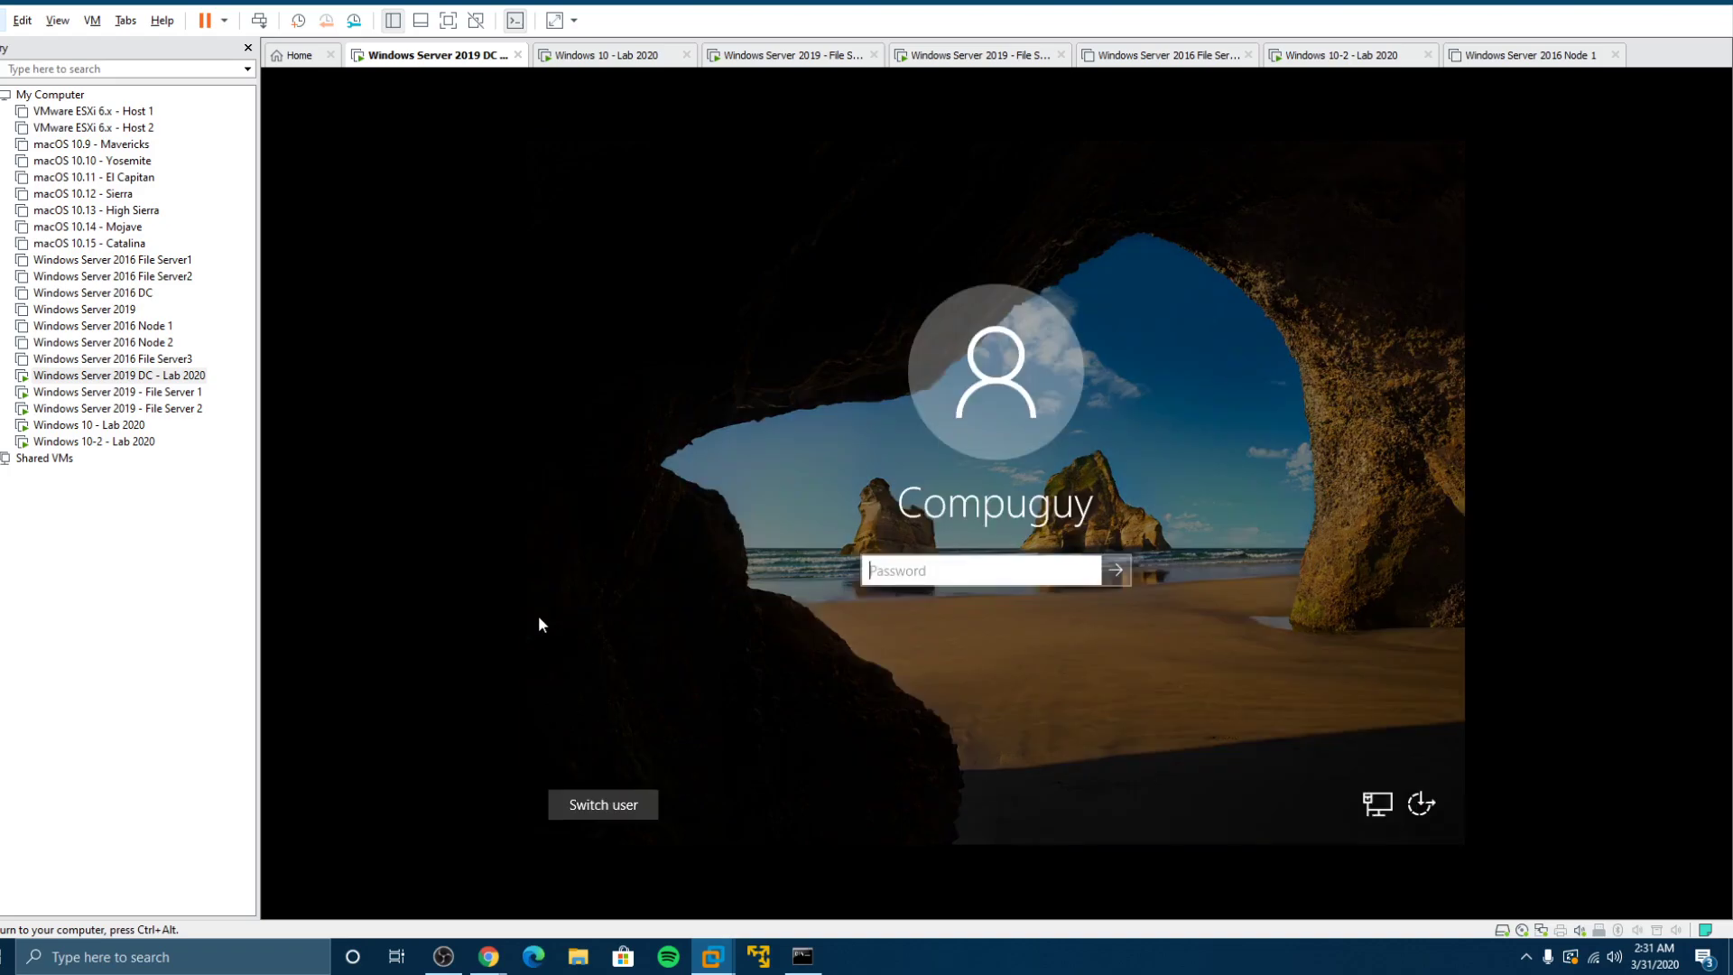
{"action": "type", "text": "•"}
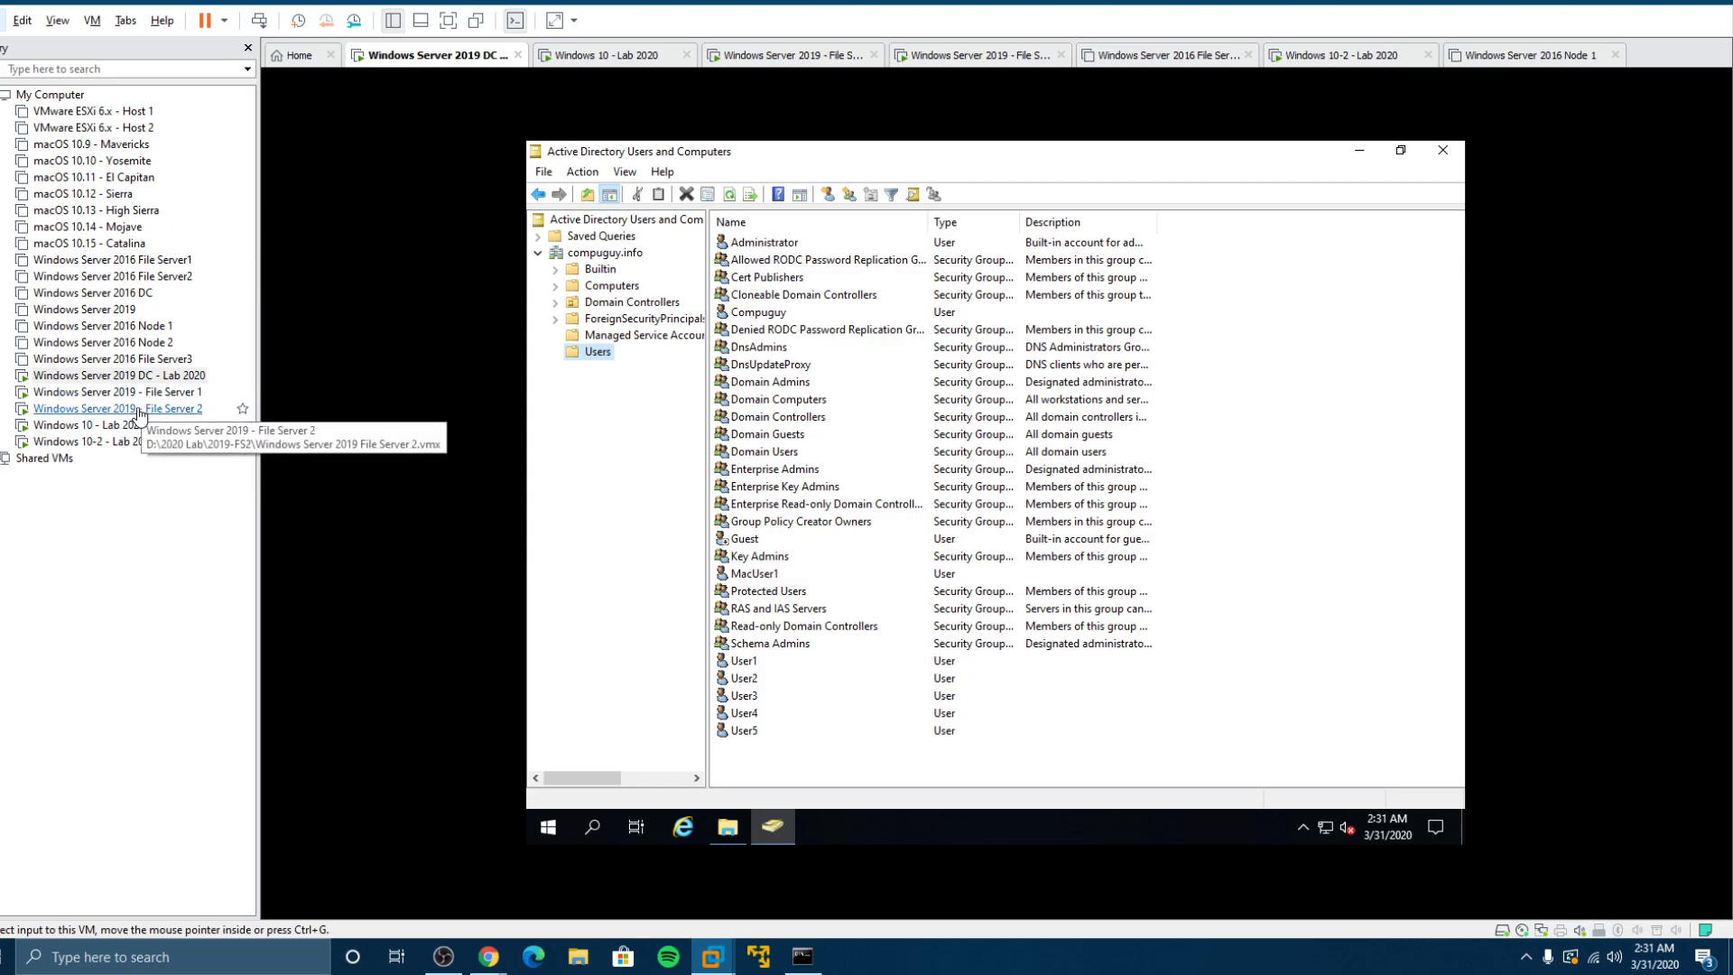
Step: On File Server 1, minimize Server Manager and cancel the Shutdown Event Tracker
{"action": "left_click", "coordinate": [144, 394]}
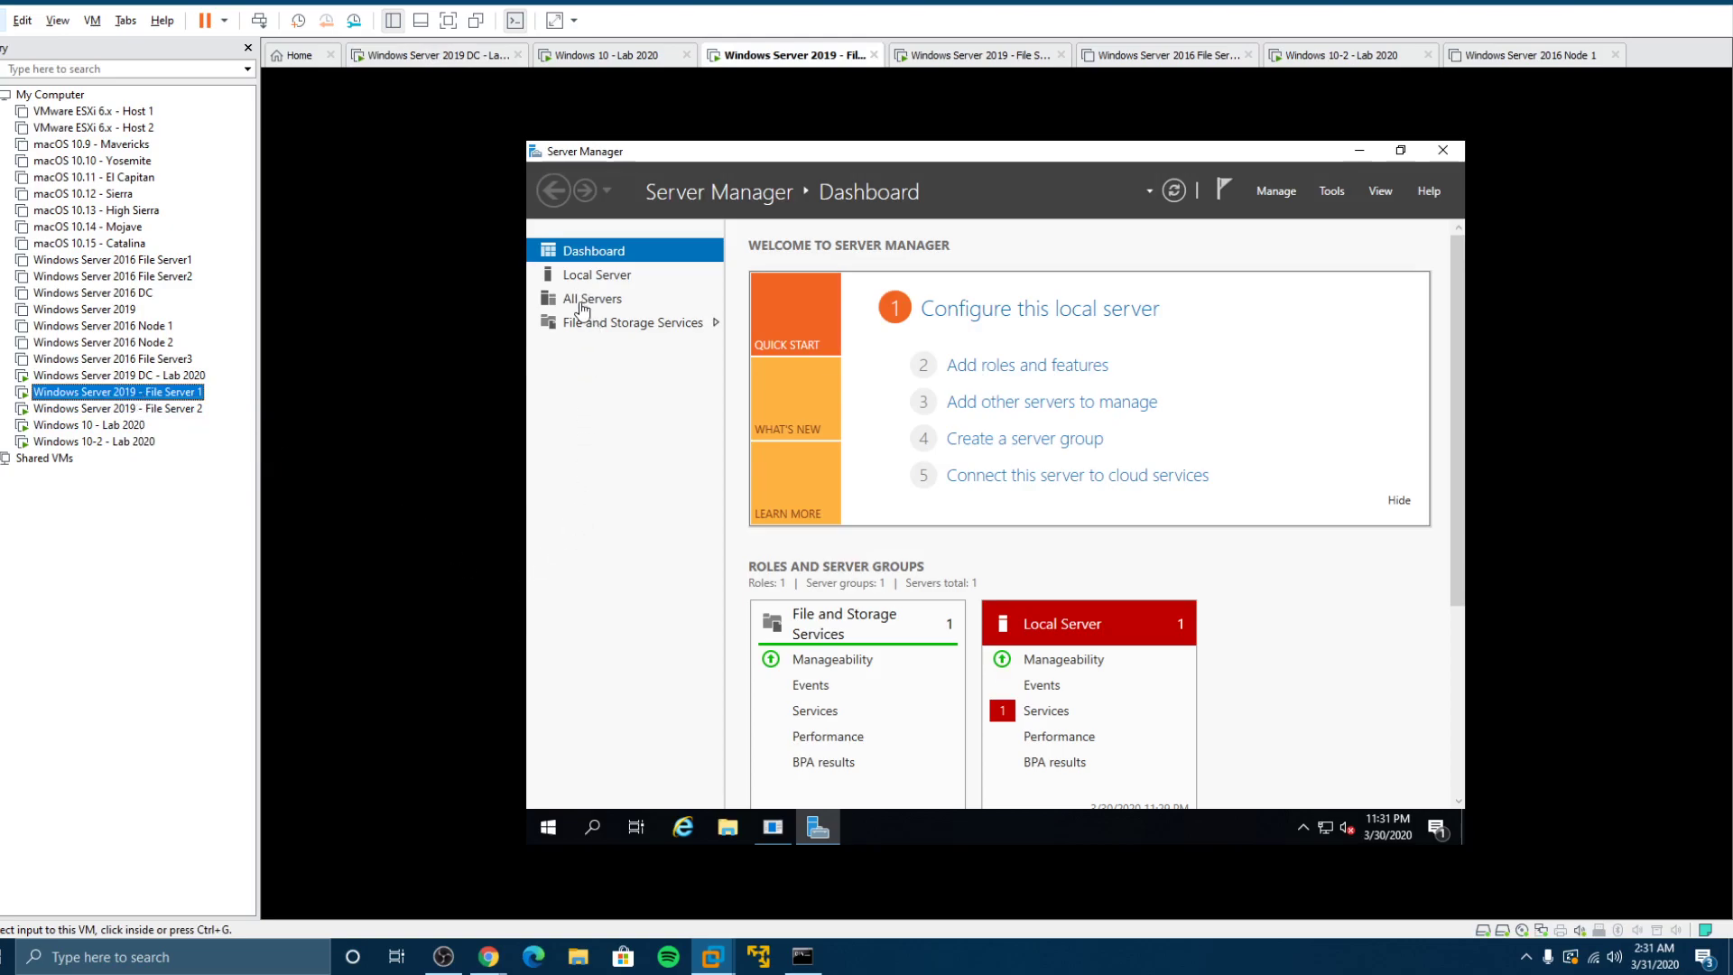
{"action": "left_click", "coordinate": [1351, 149]}
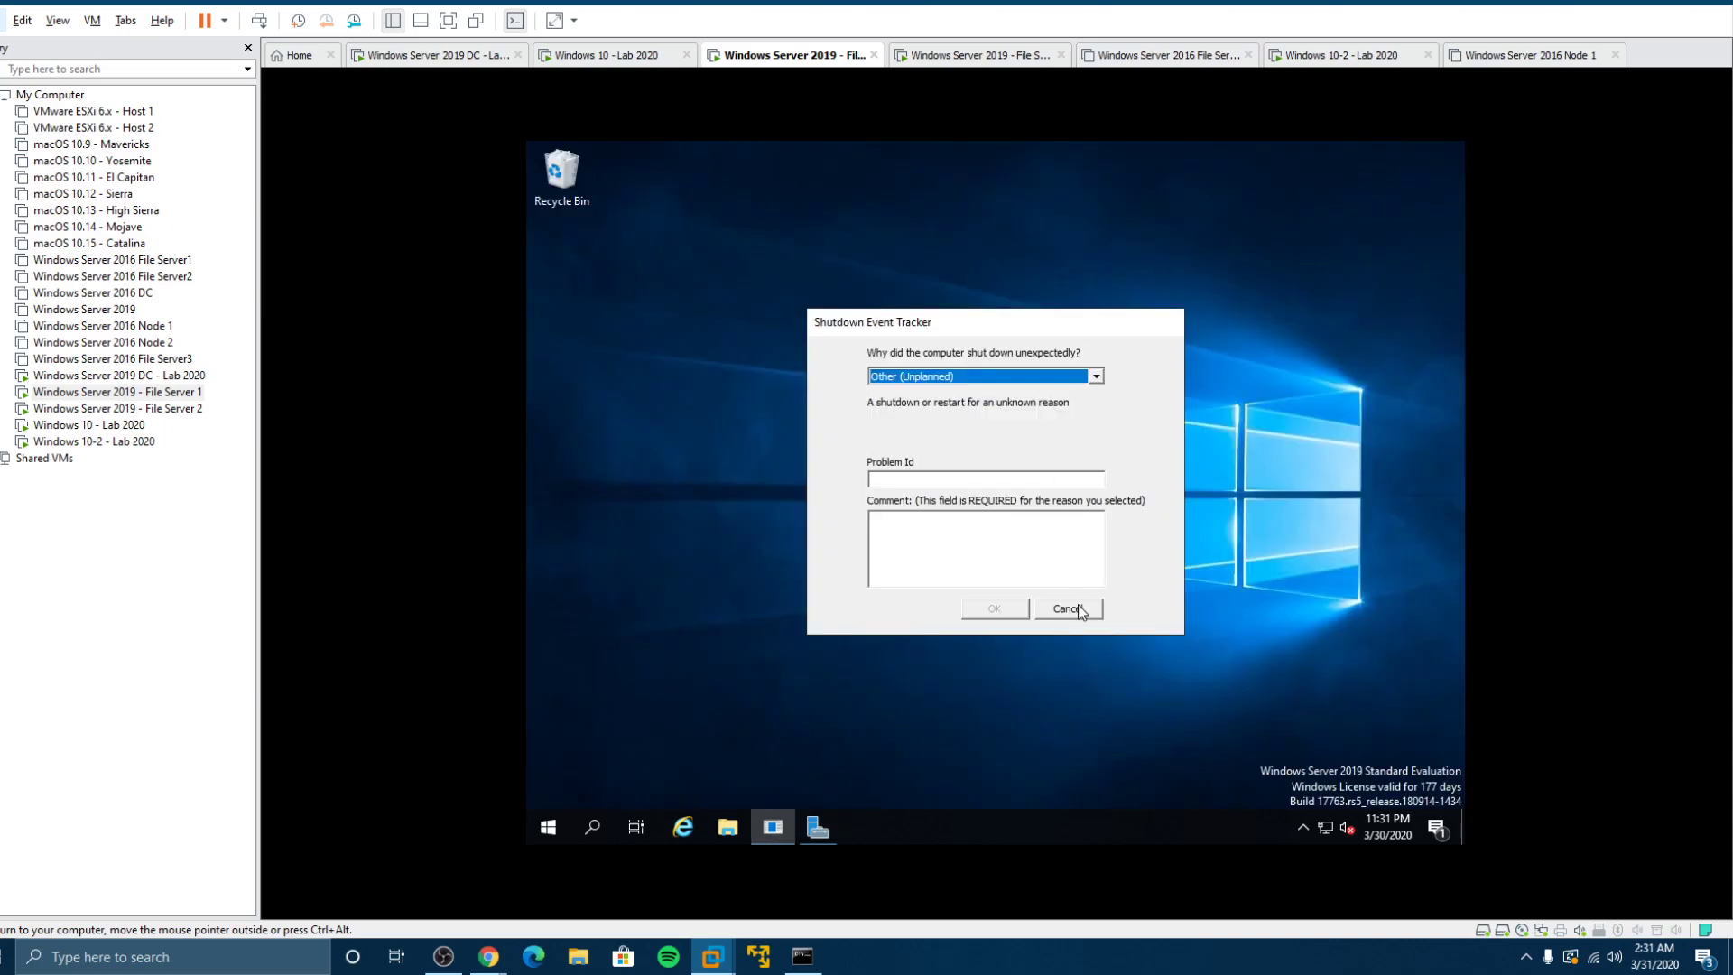
{"action": "left_click", "coordinate": [1067, 608]}
{"action": "left_click", "coordinate": [181, 409]}
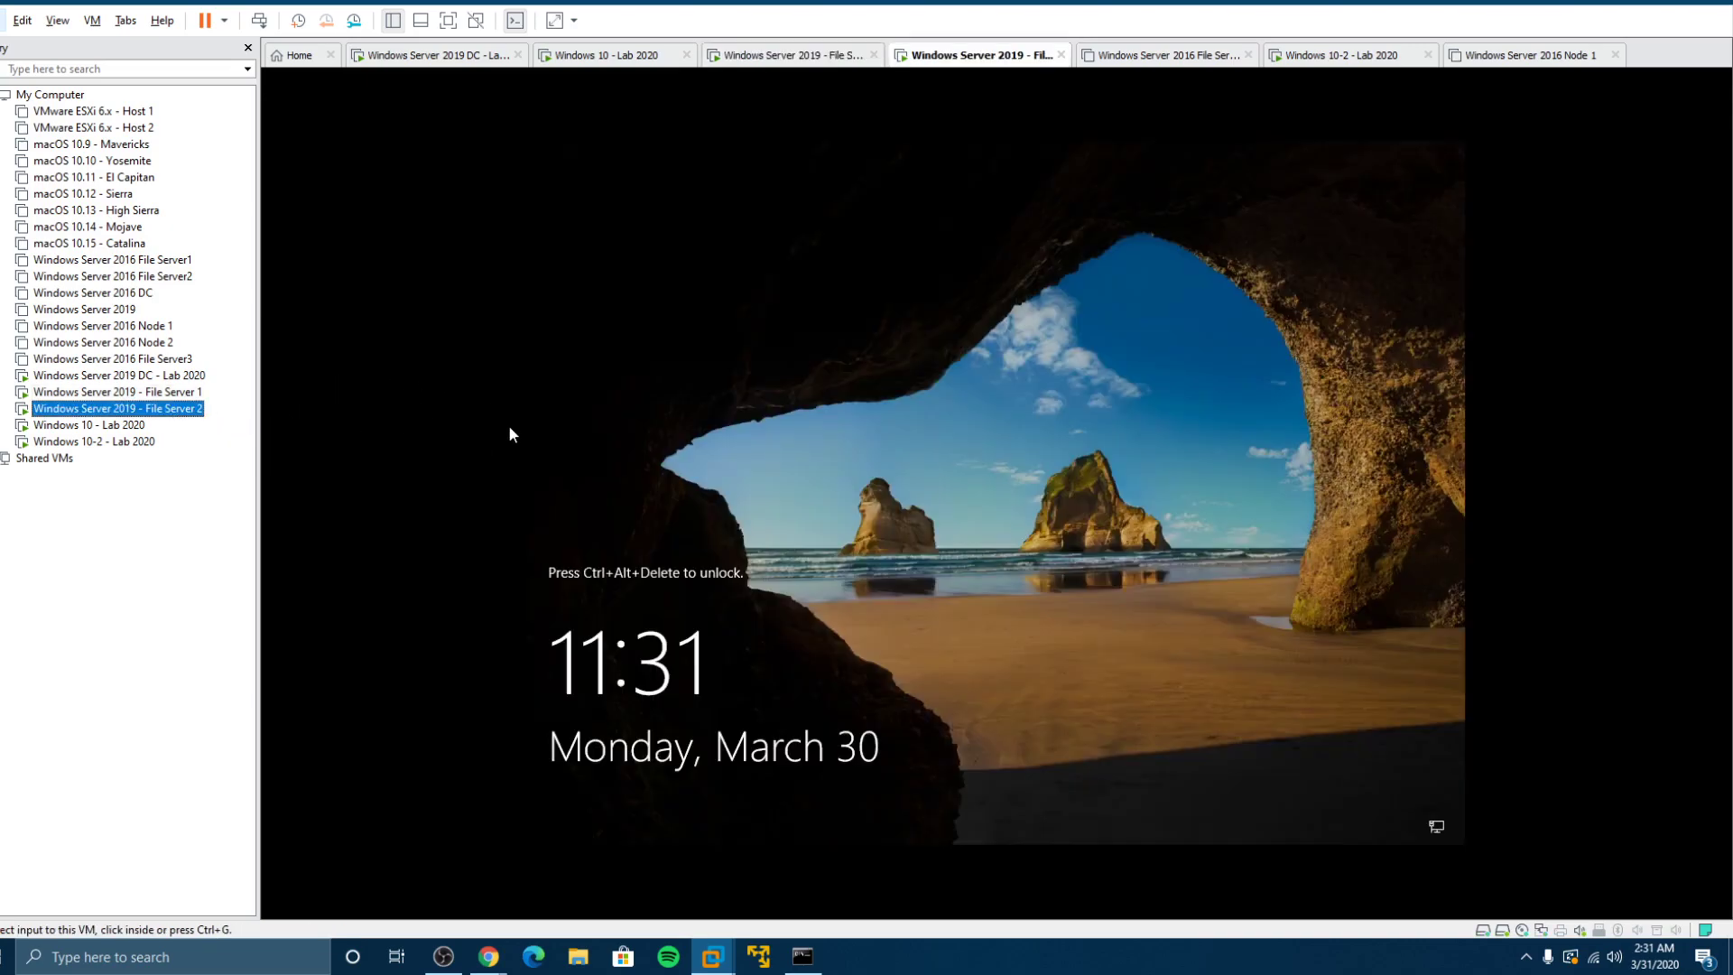
Step: On File Server 1, open the Profiles folder on FS (E:) in File Explorer
{"action": "left_click", "coordinate": [180, 393]}
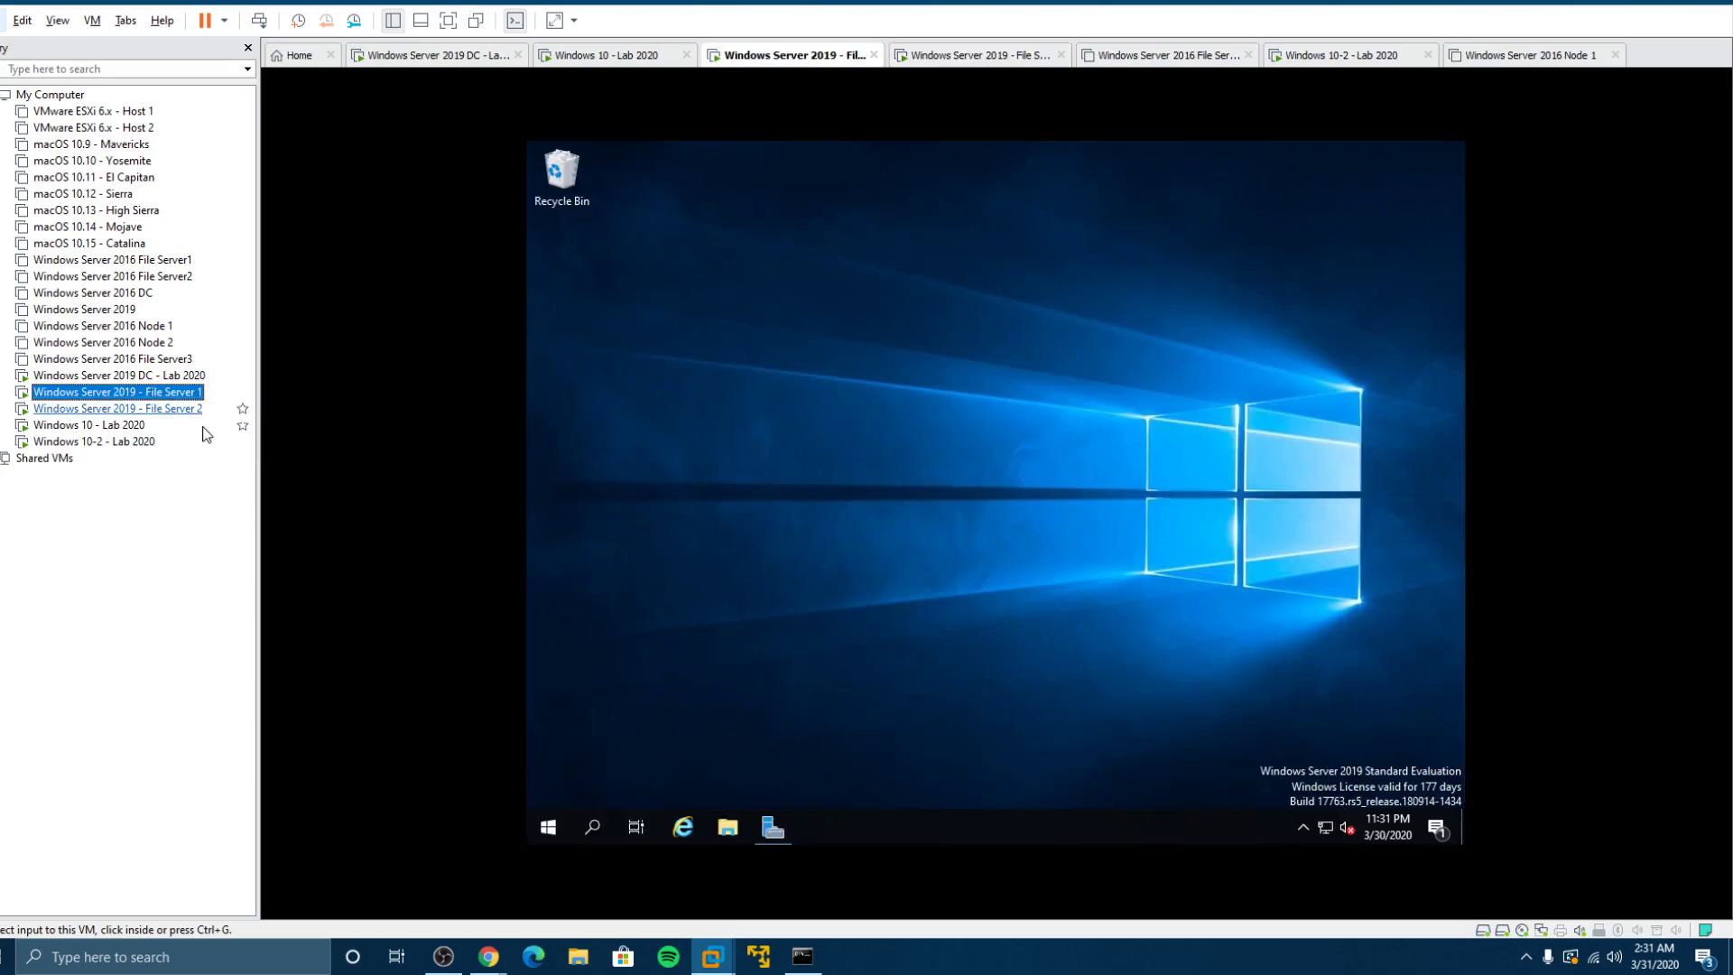
{"action": "left_click", "coordinate": [728, 827]}
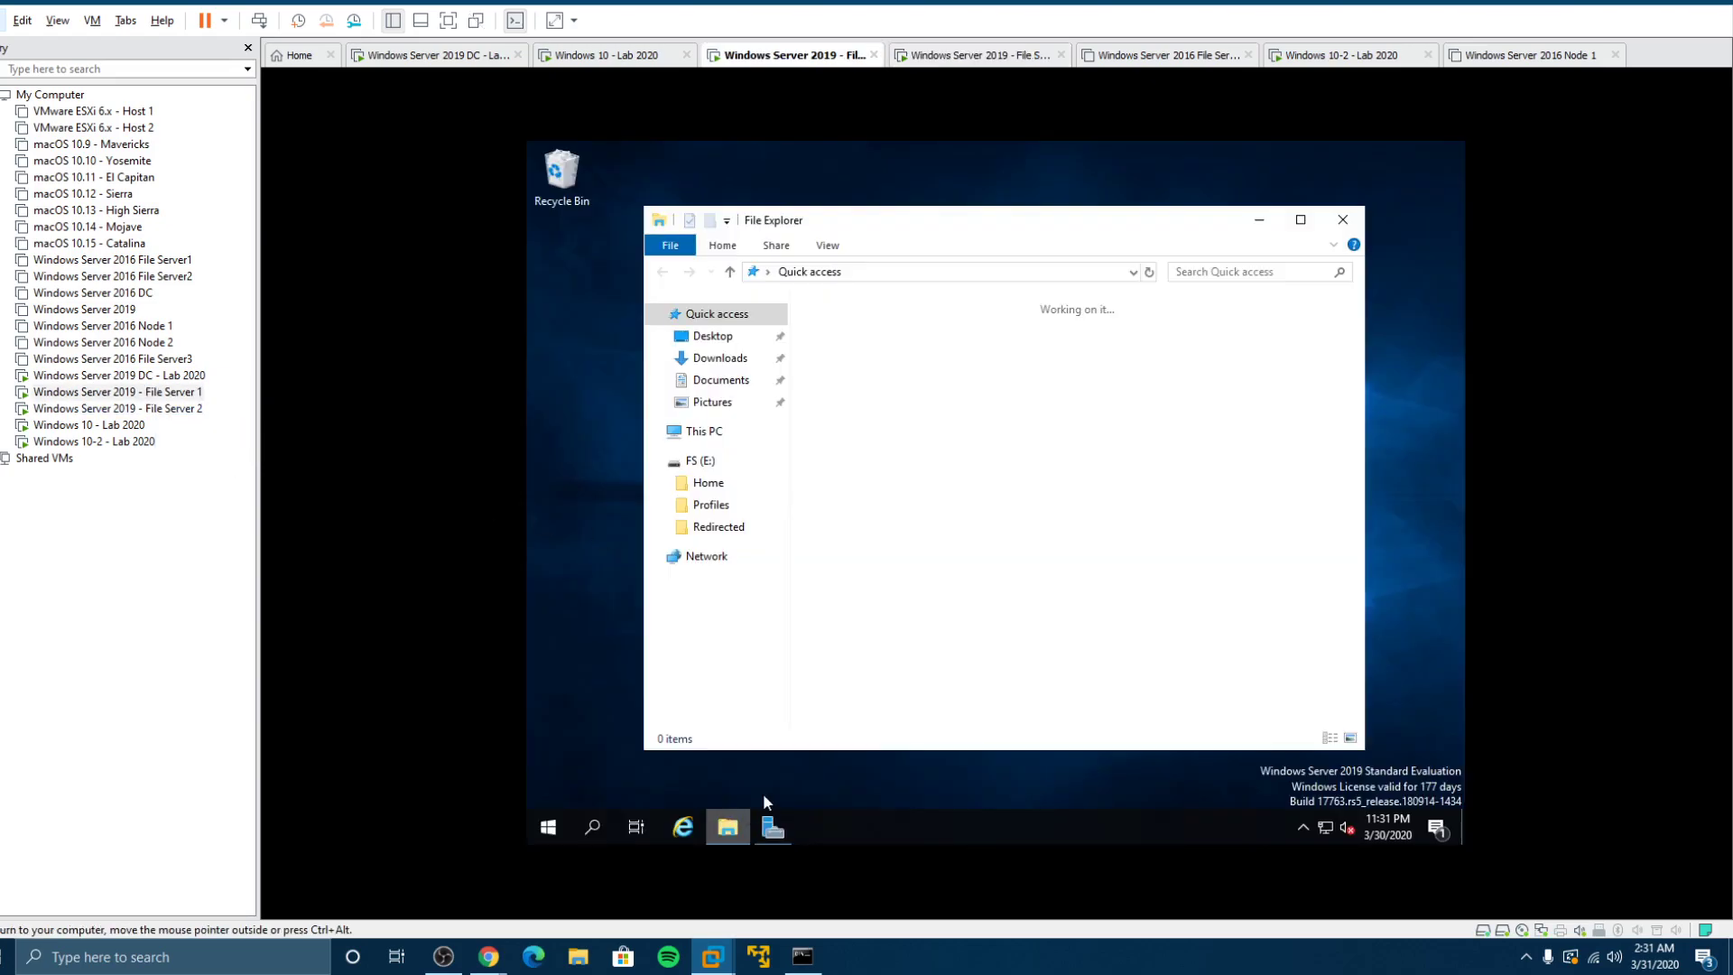
{"action": "left_click", "coordinate": [698, 463]}
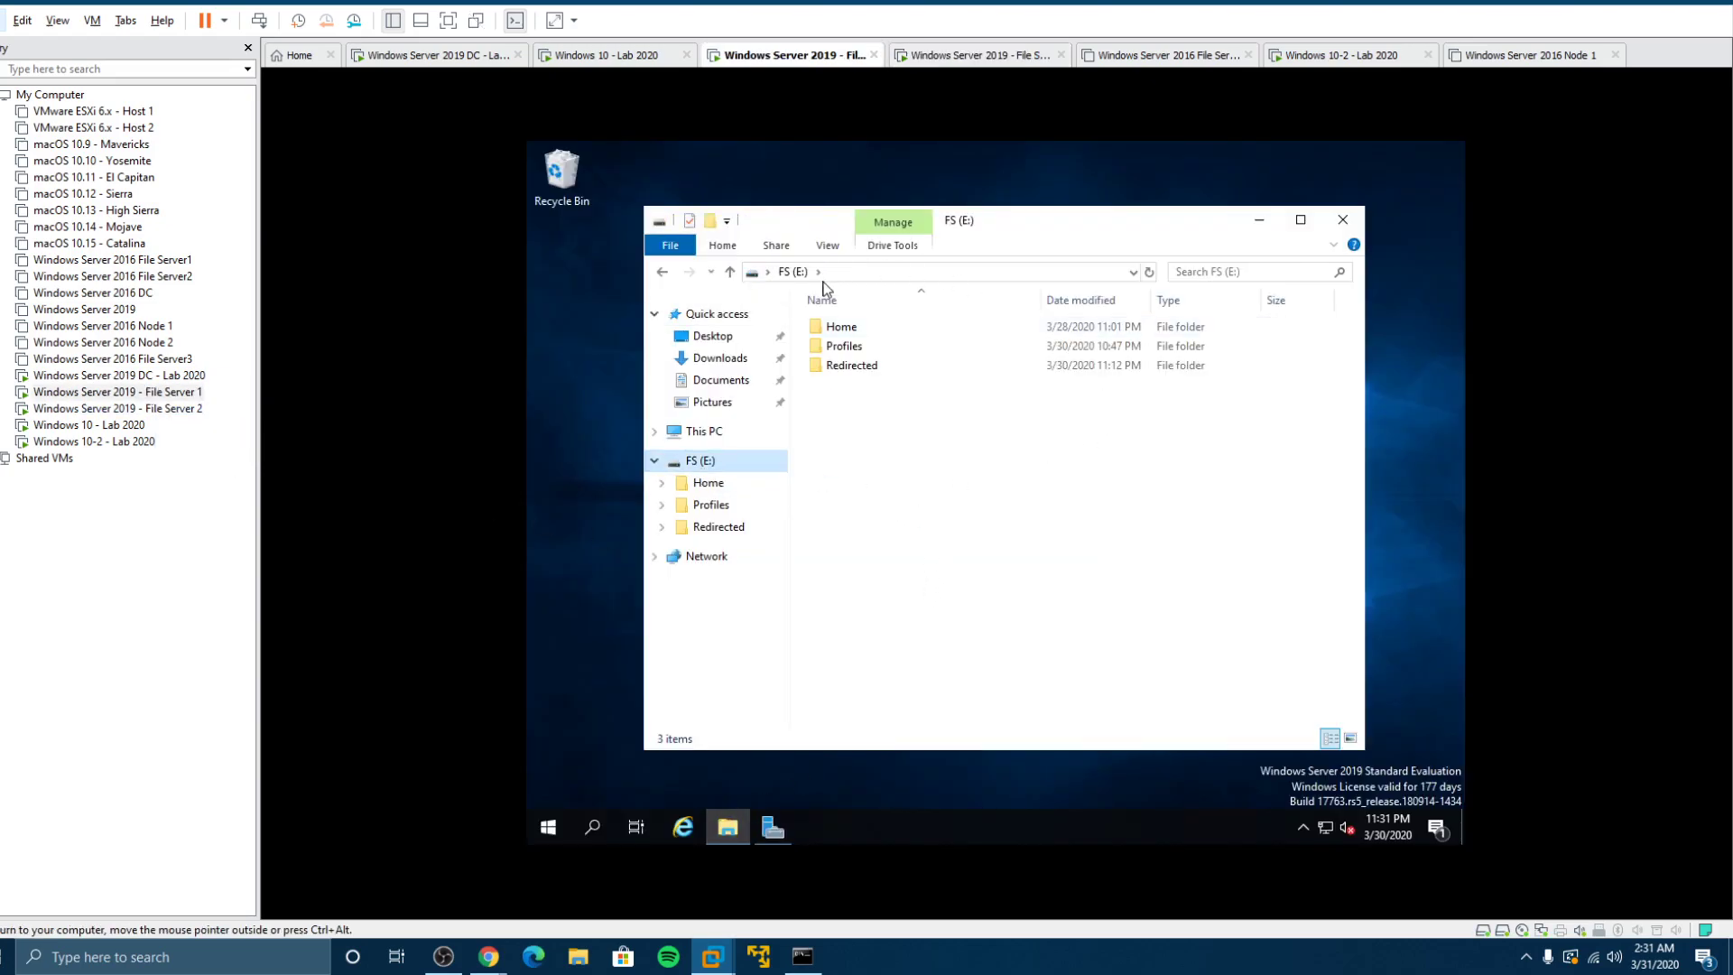
{"action": "double_click", "coordinate": [844, 346]}
Step: Try deleting all three user profile folders, then skip the folder access is denied for
{"action": "left_click_drag", "start_coordinate": [930, 400], "coordinate": [825, 328]}
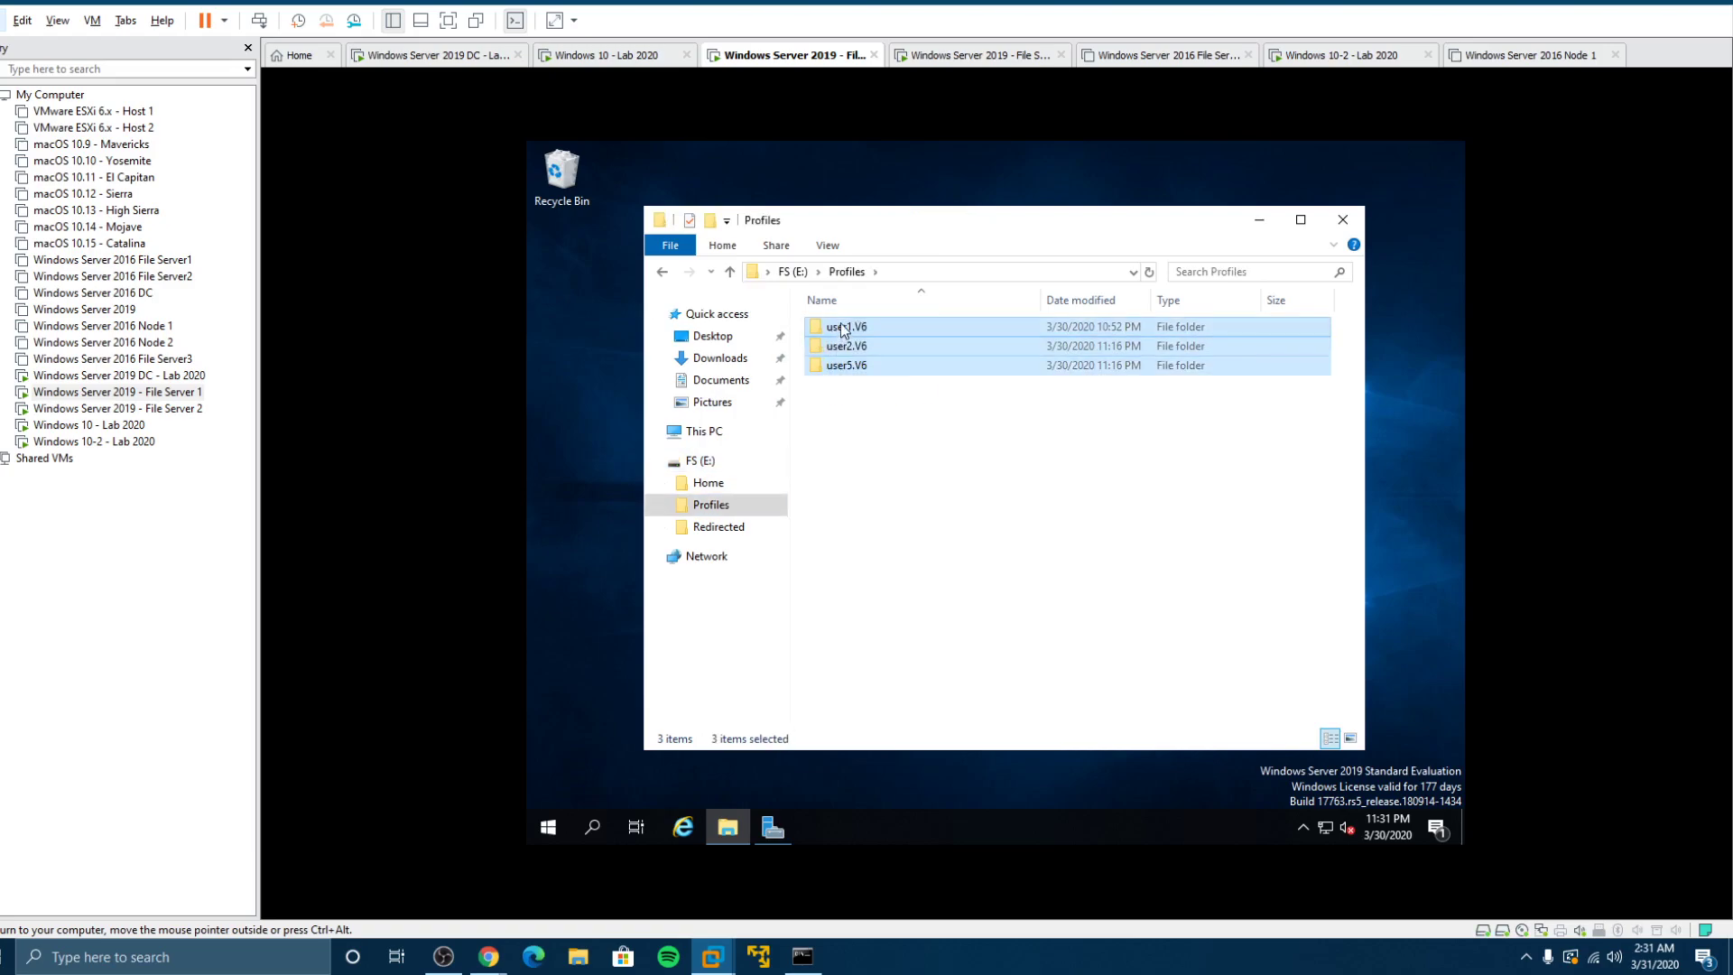
{"action": "key", "text": "Delete"}
{"action": "left_click", "coordinate": [811, 393]}
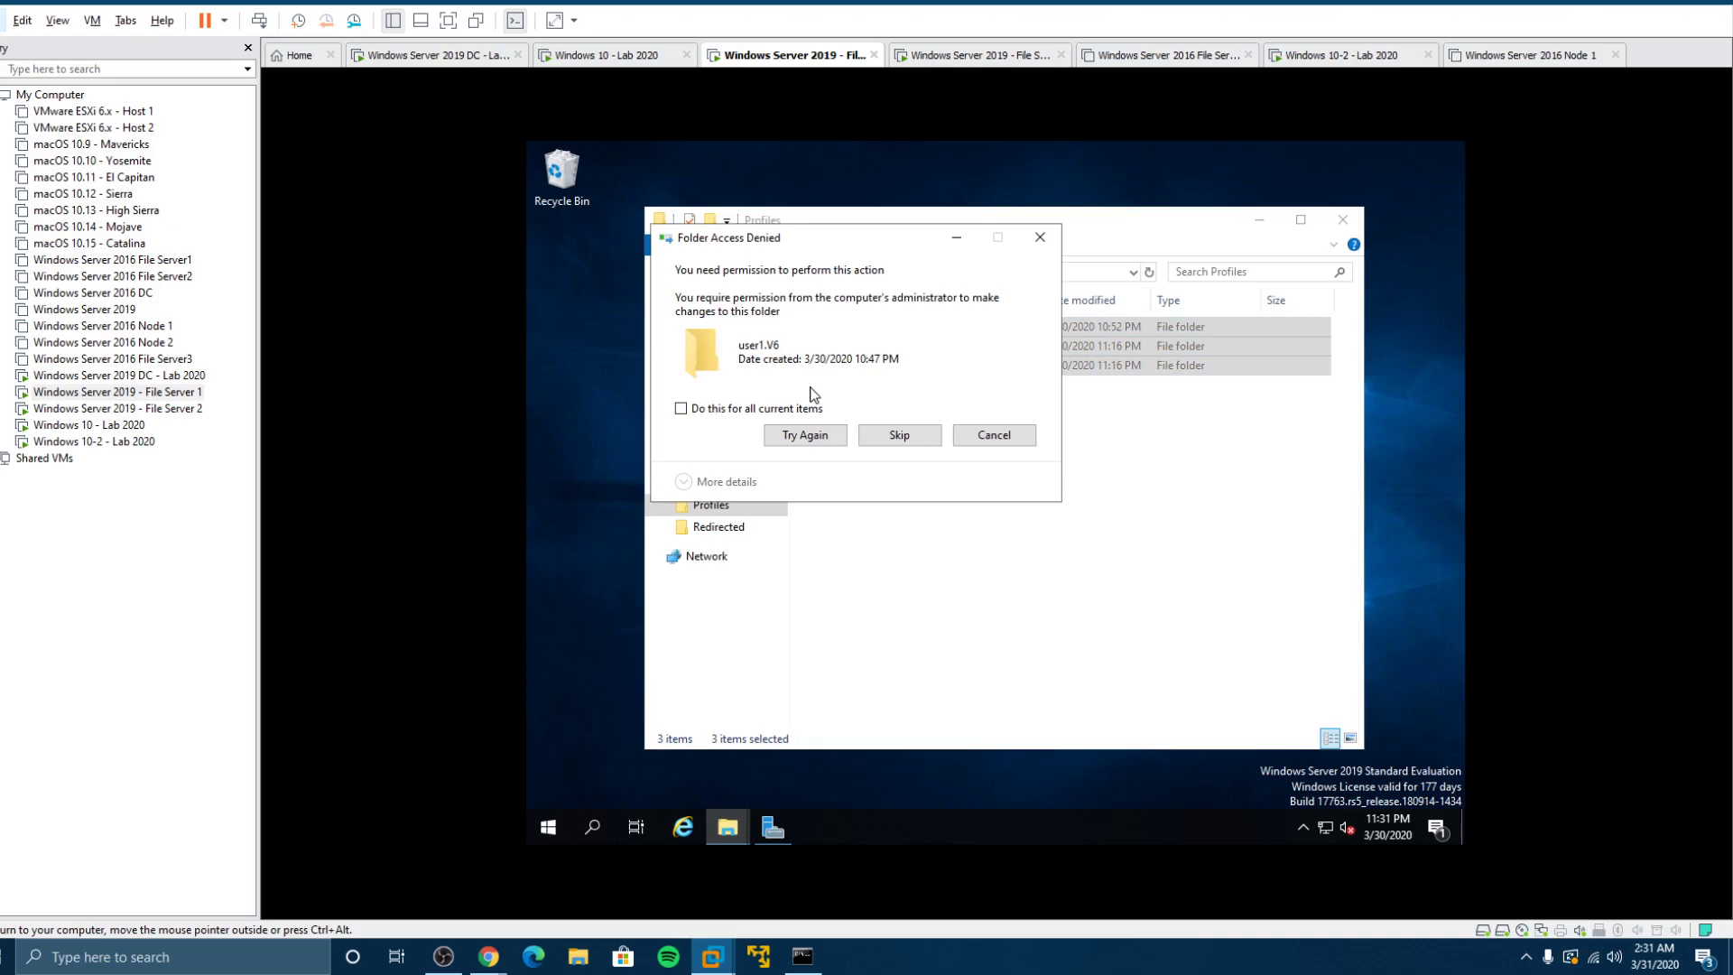
{"action": "left_click", "coordinate": [913, 441]}
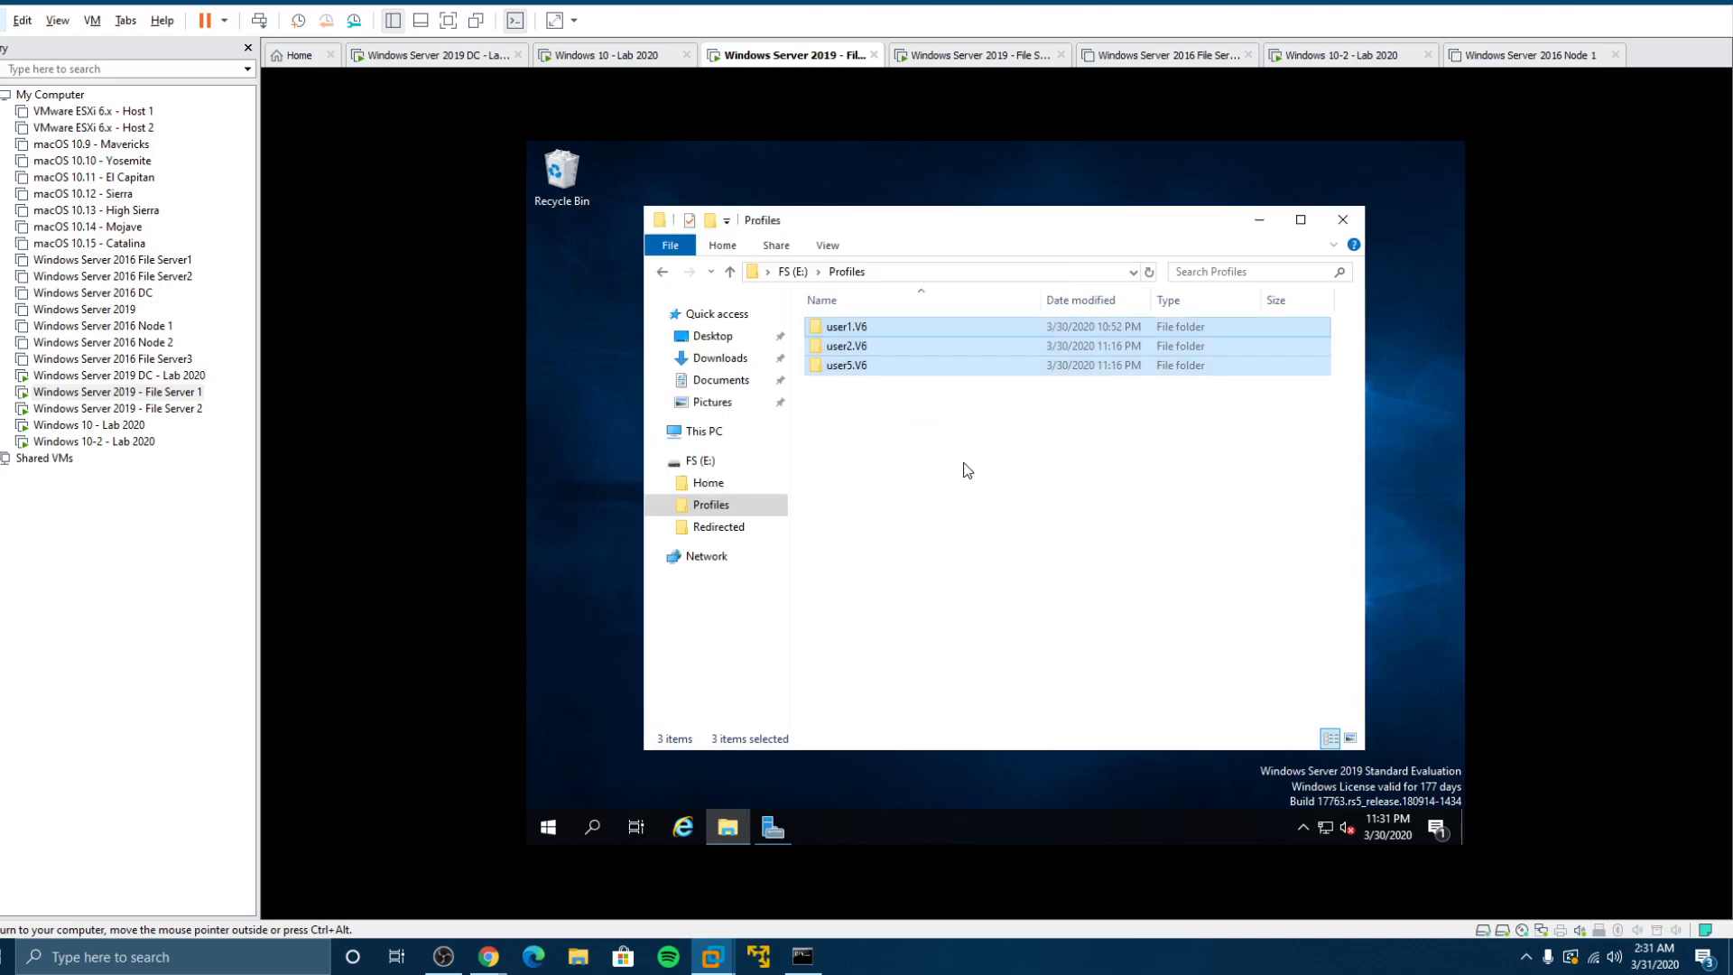
Step: Sign in to File Server 2 with the password and cancel the Shutdown Event Tracker
{"action": "left_click", "coordinate": [145, 409]}
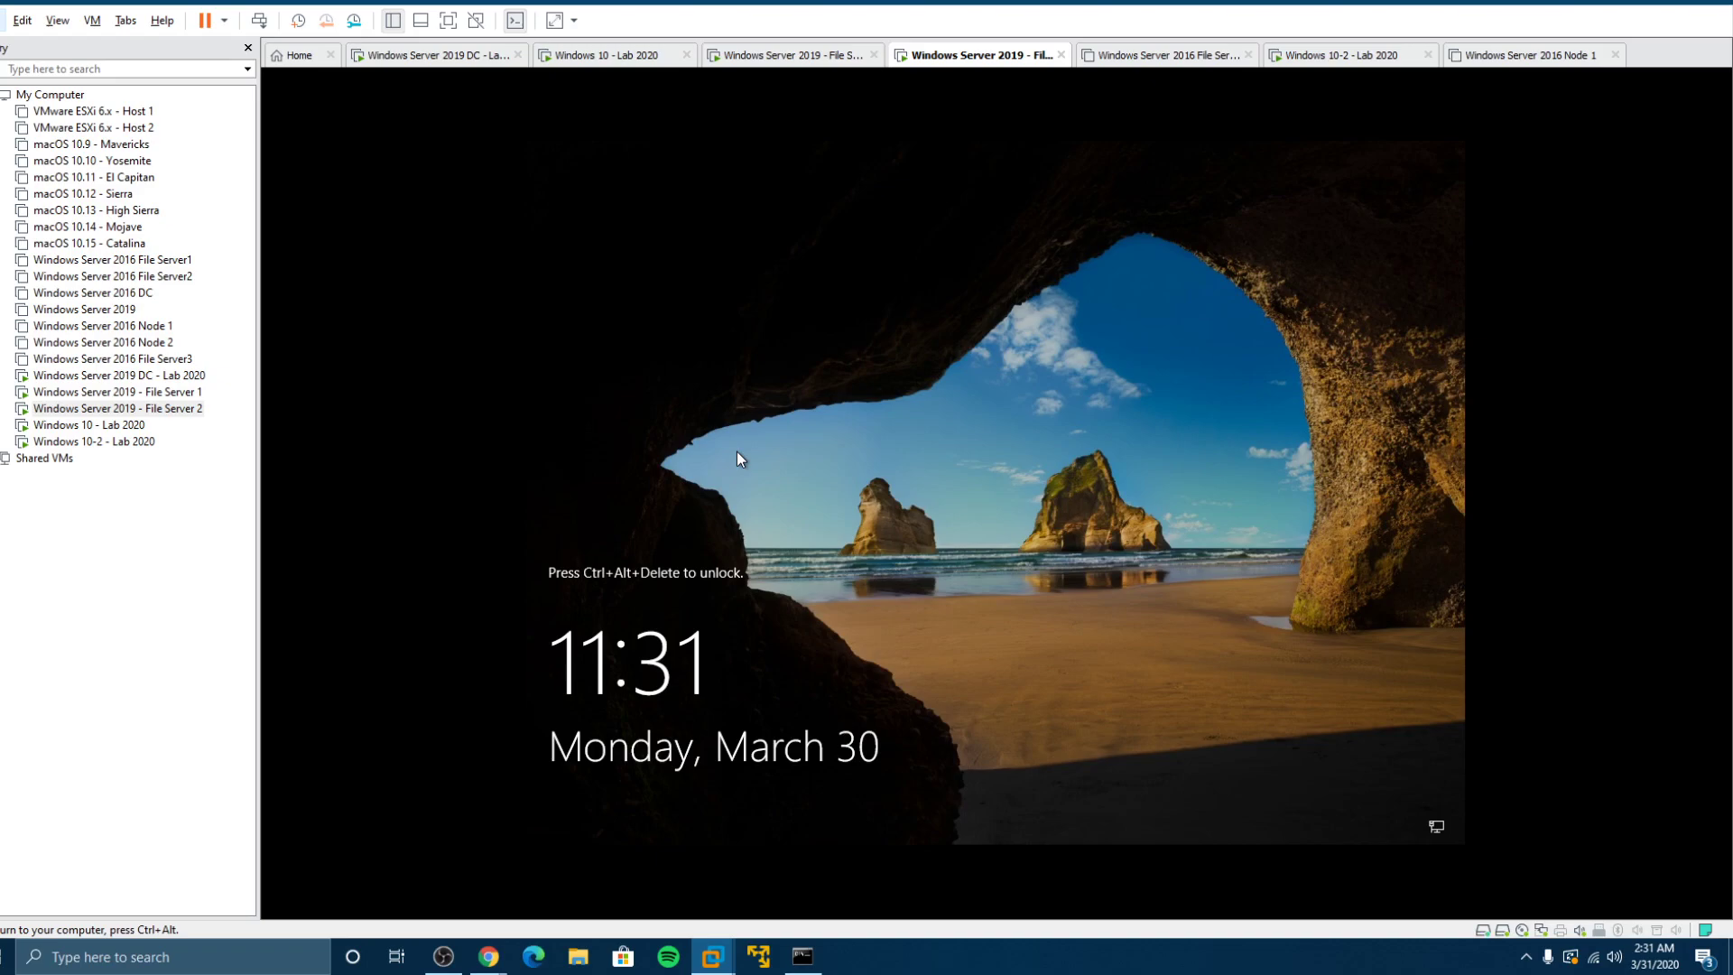
{"action": "key", "text": "ctrl+alt+Insert"}
{"action": "type", "text": "•"}
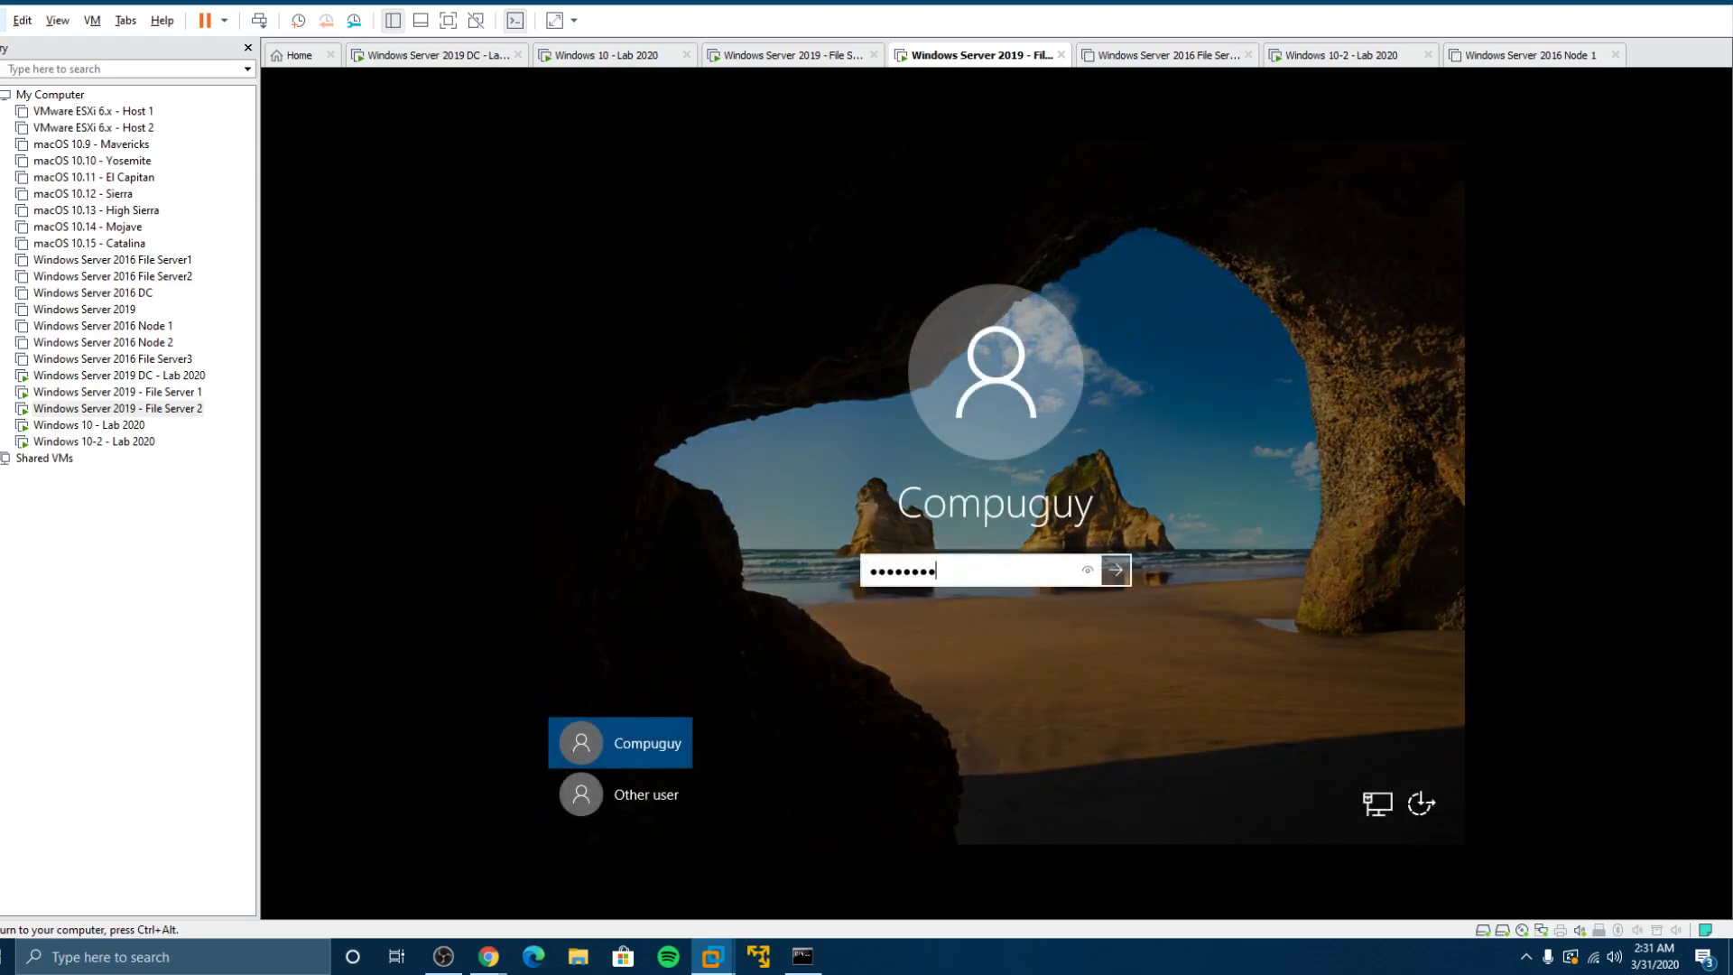
{"action": "key", "text": "Return"}
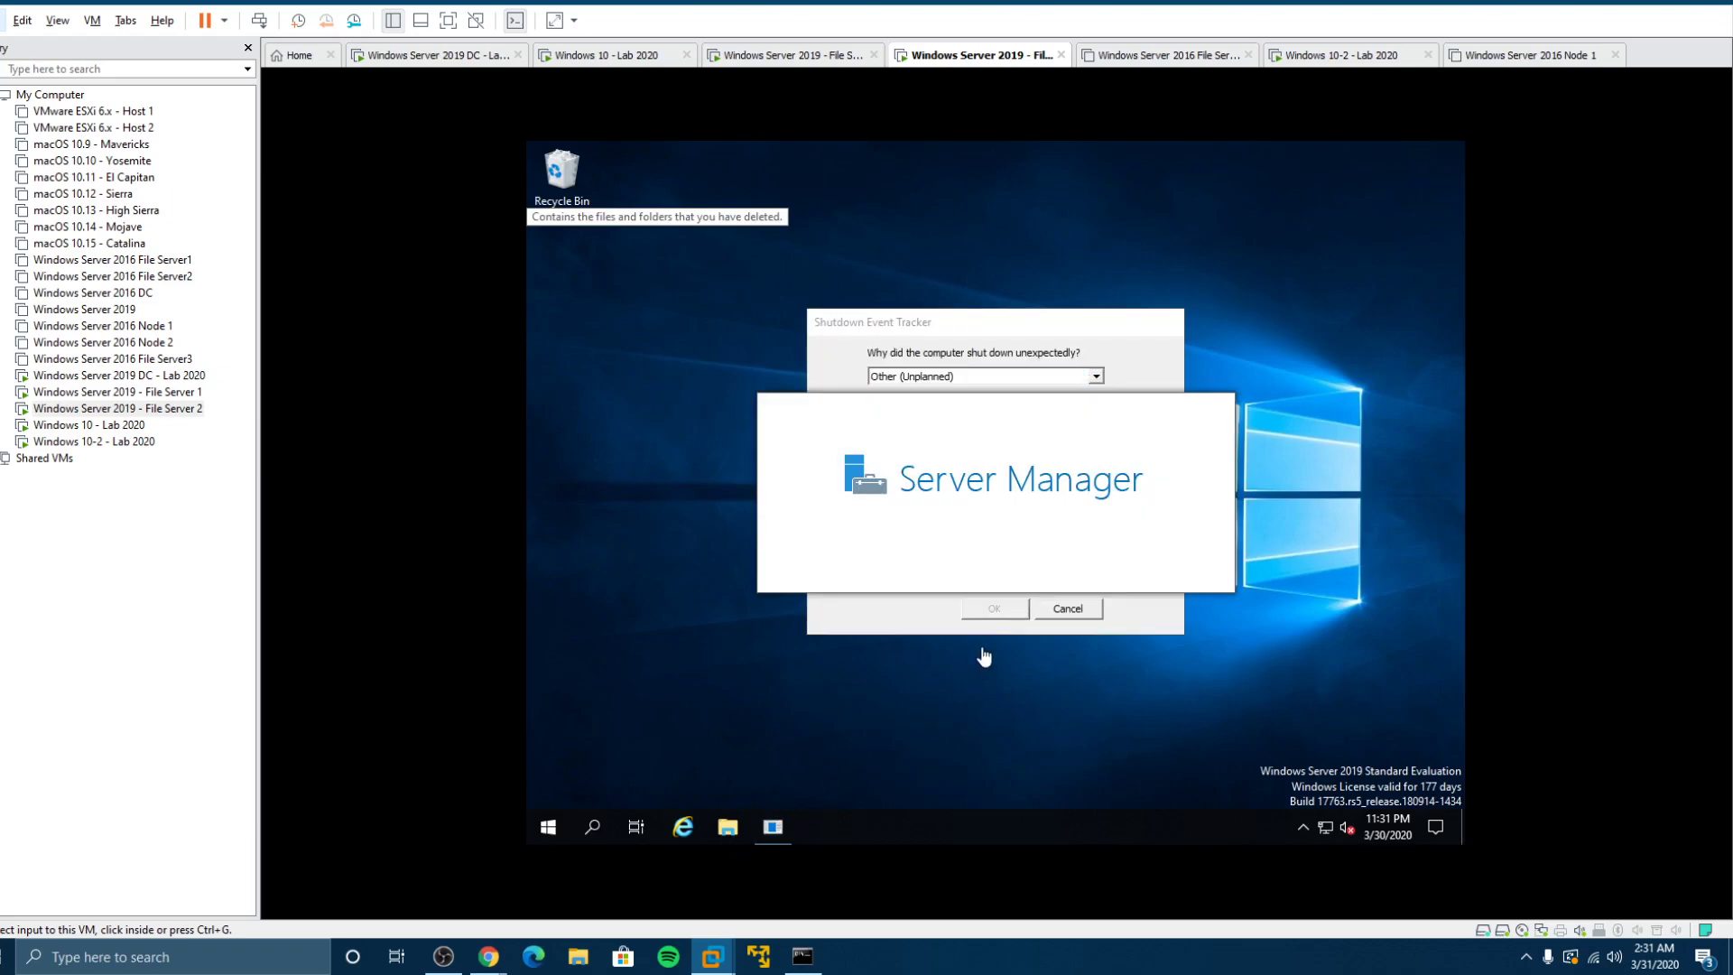
{"action": "left_click", "coordinate": [1065, 608]}
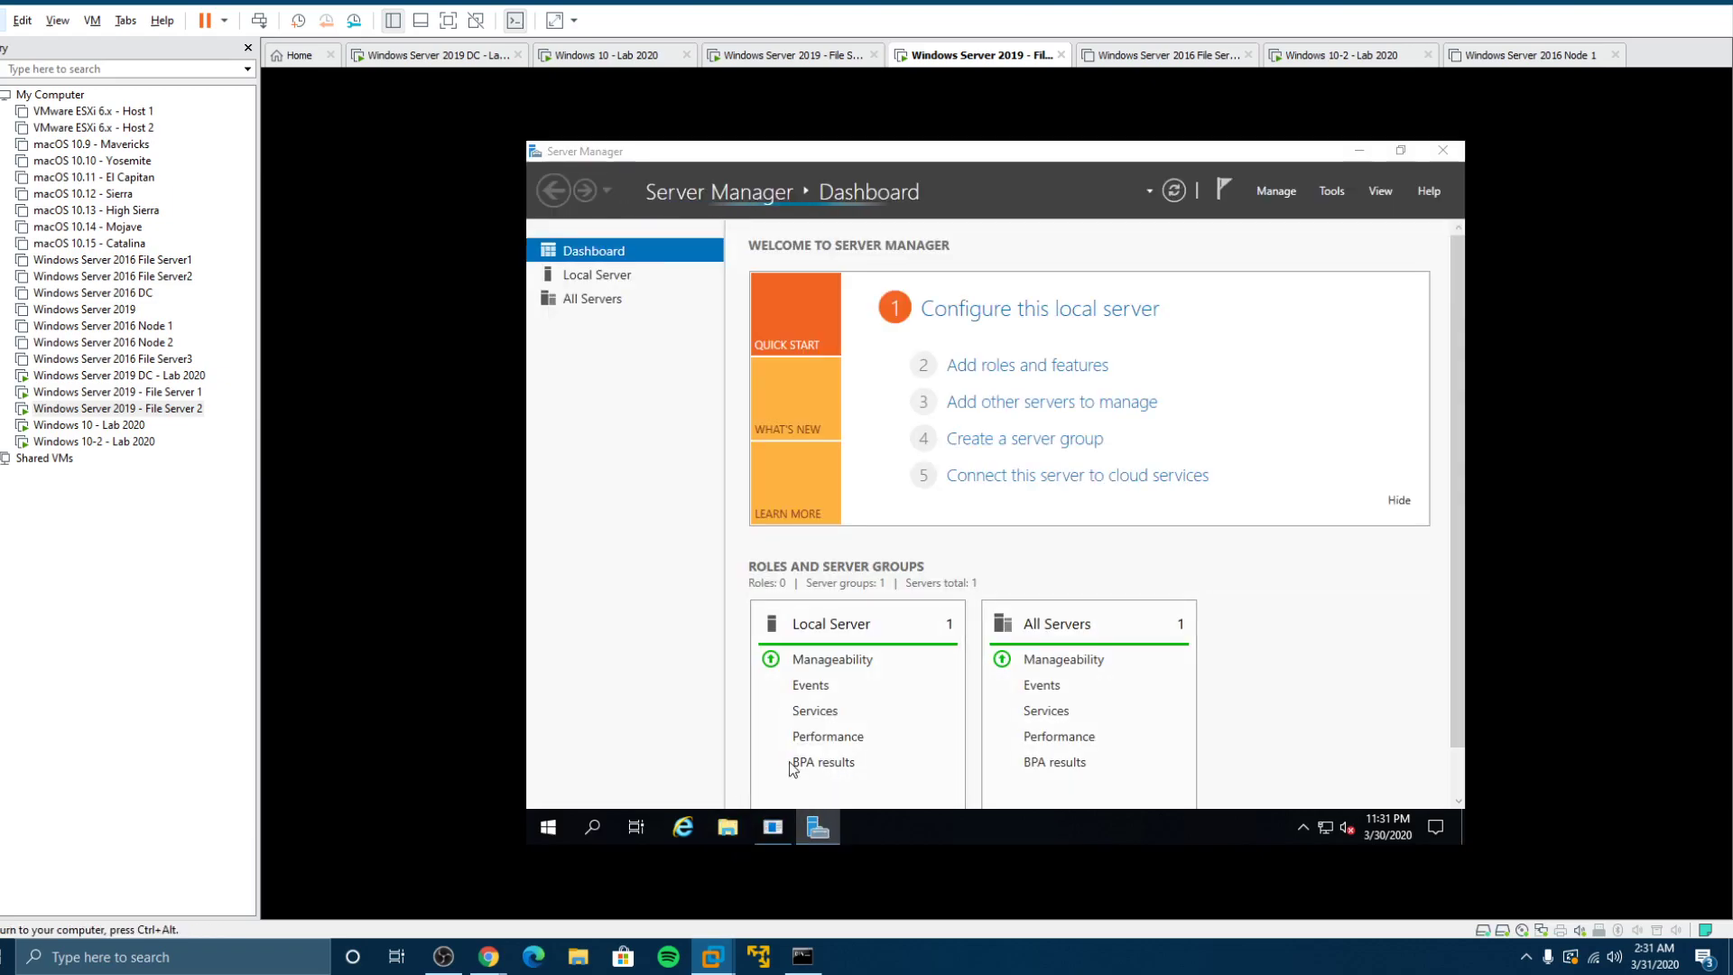
Step: Close Server Manager, browse FS (E:) in File Explorer, check Home, and return to the root
{"action": "key", "text": "super+e"}
{"action": "left_click", "coordinate": [1378, 195]}
{"action": "left_click", "coordinate": [1443, 150]}
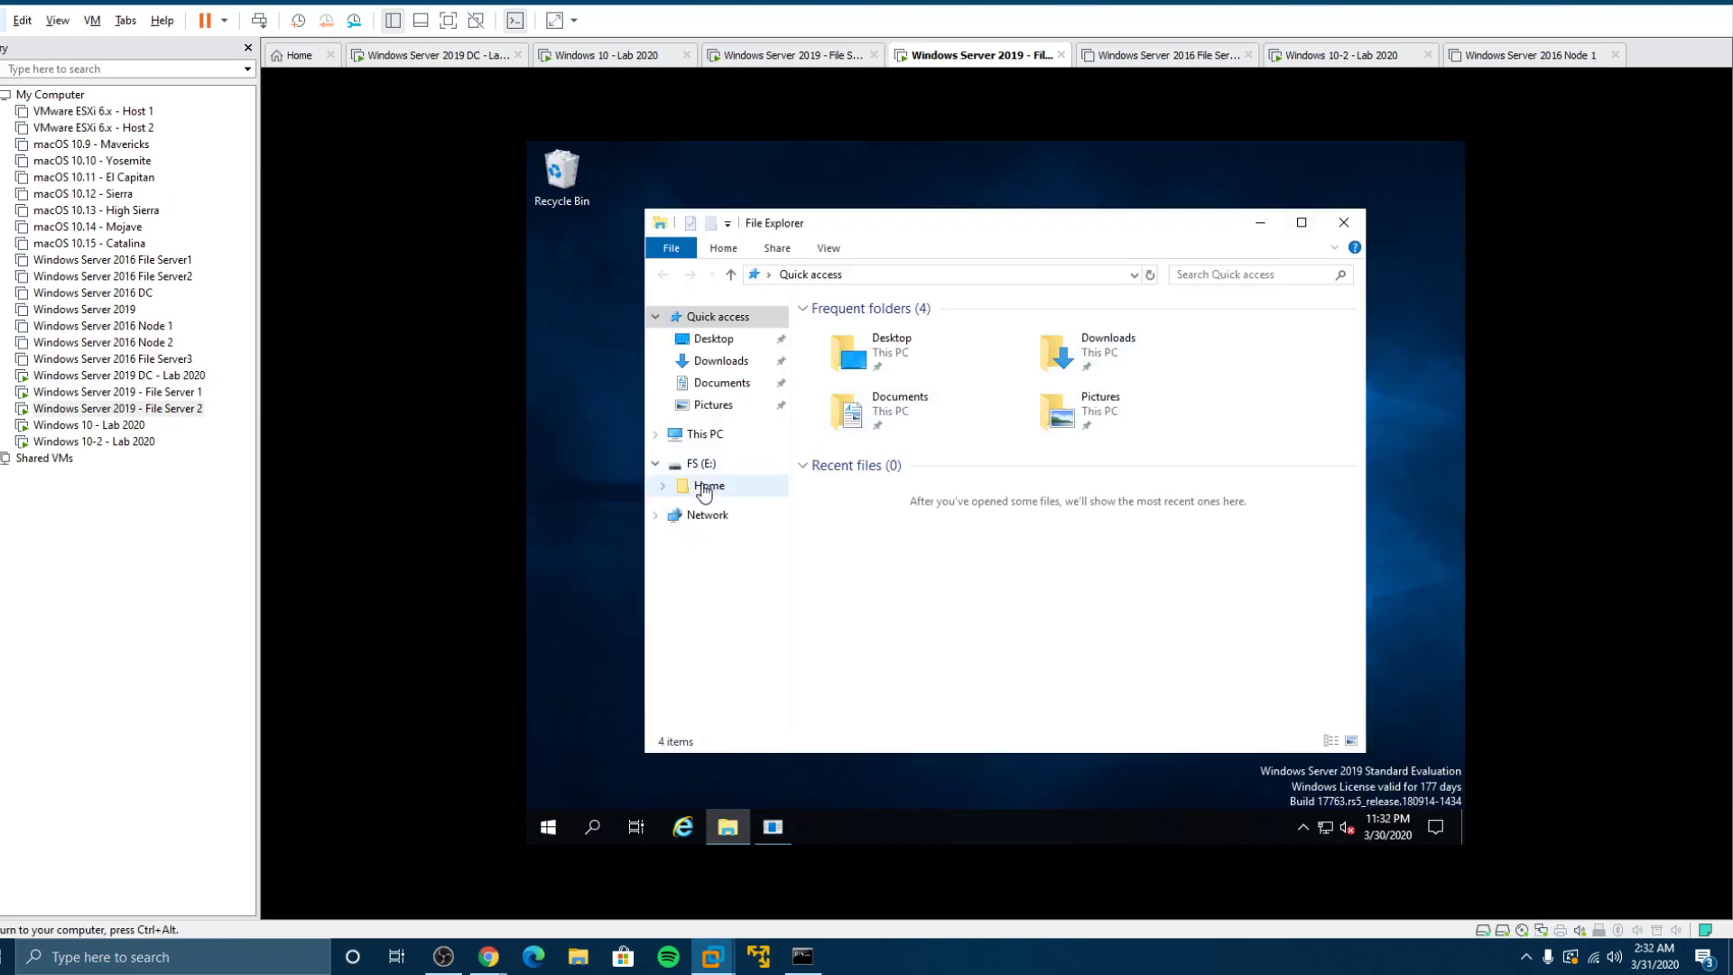
{"action": "left_click", "coordinate": [701, 463]}
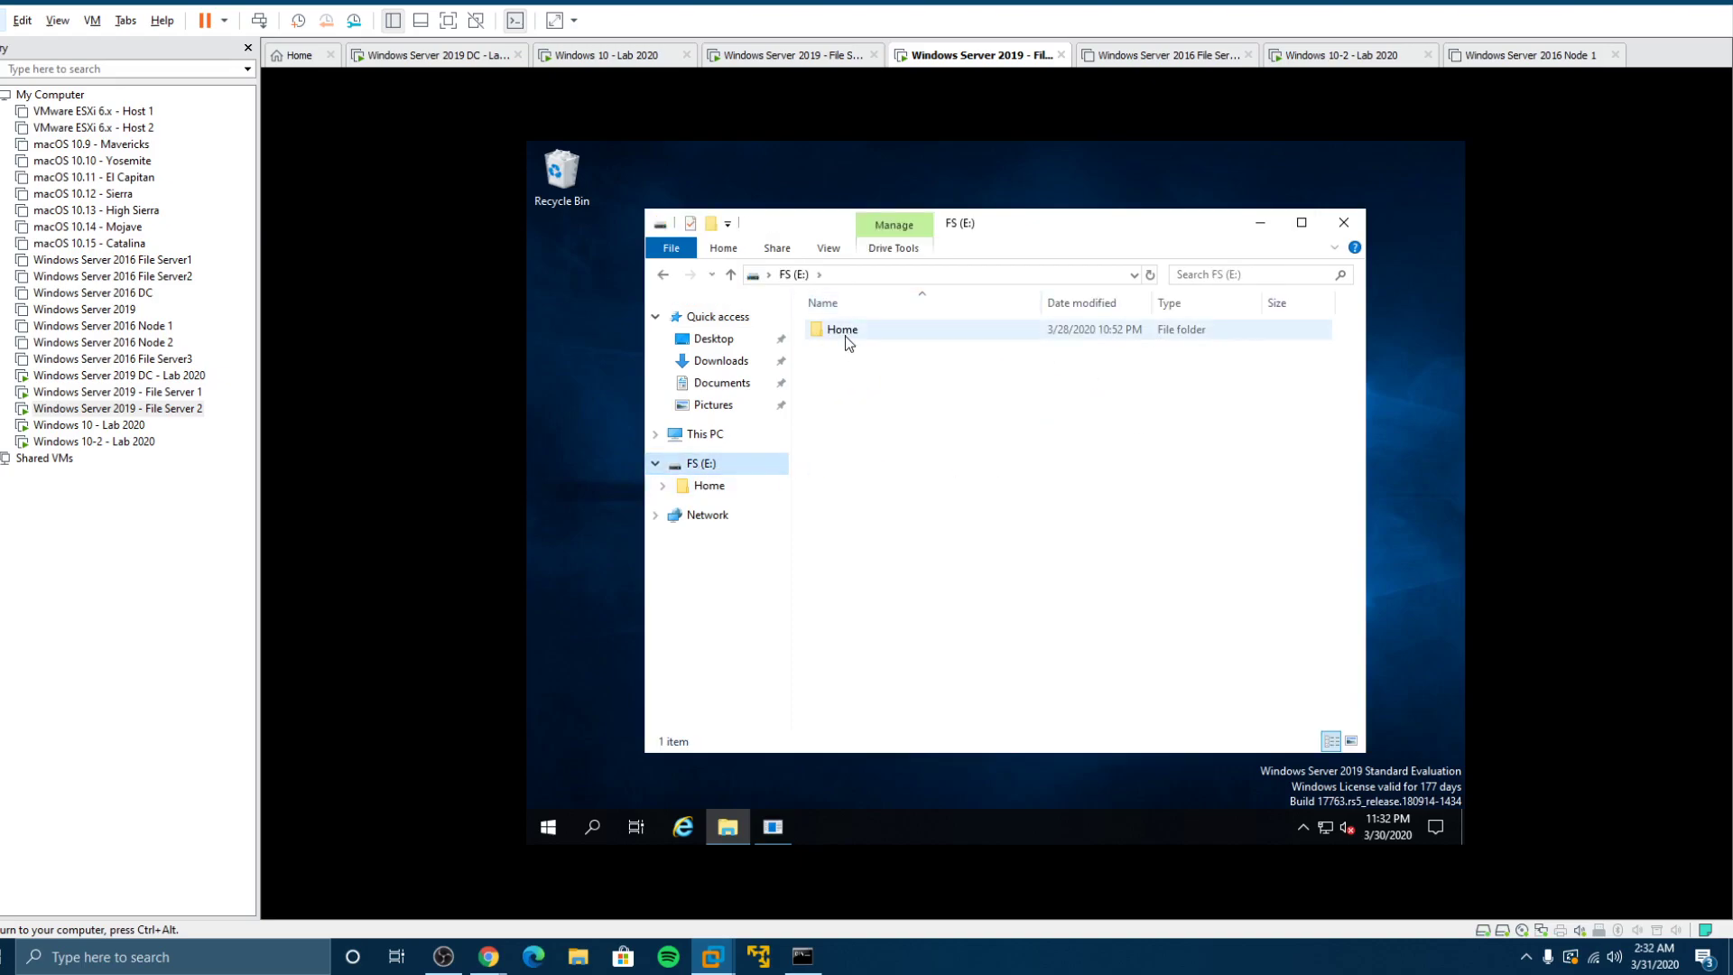
{"action": "double_click", "coordinate": [846, 334]}
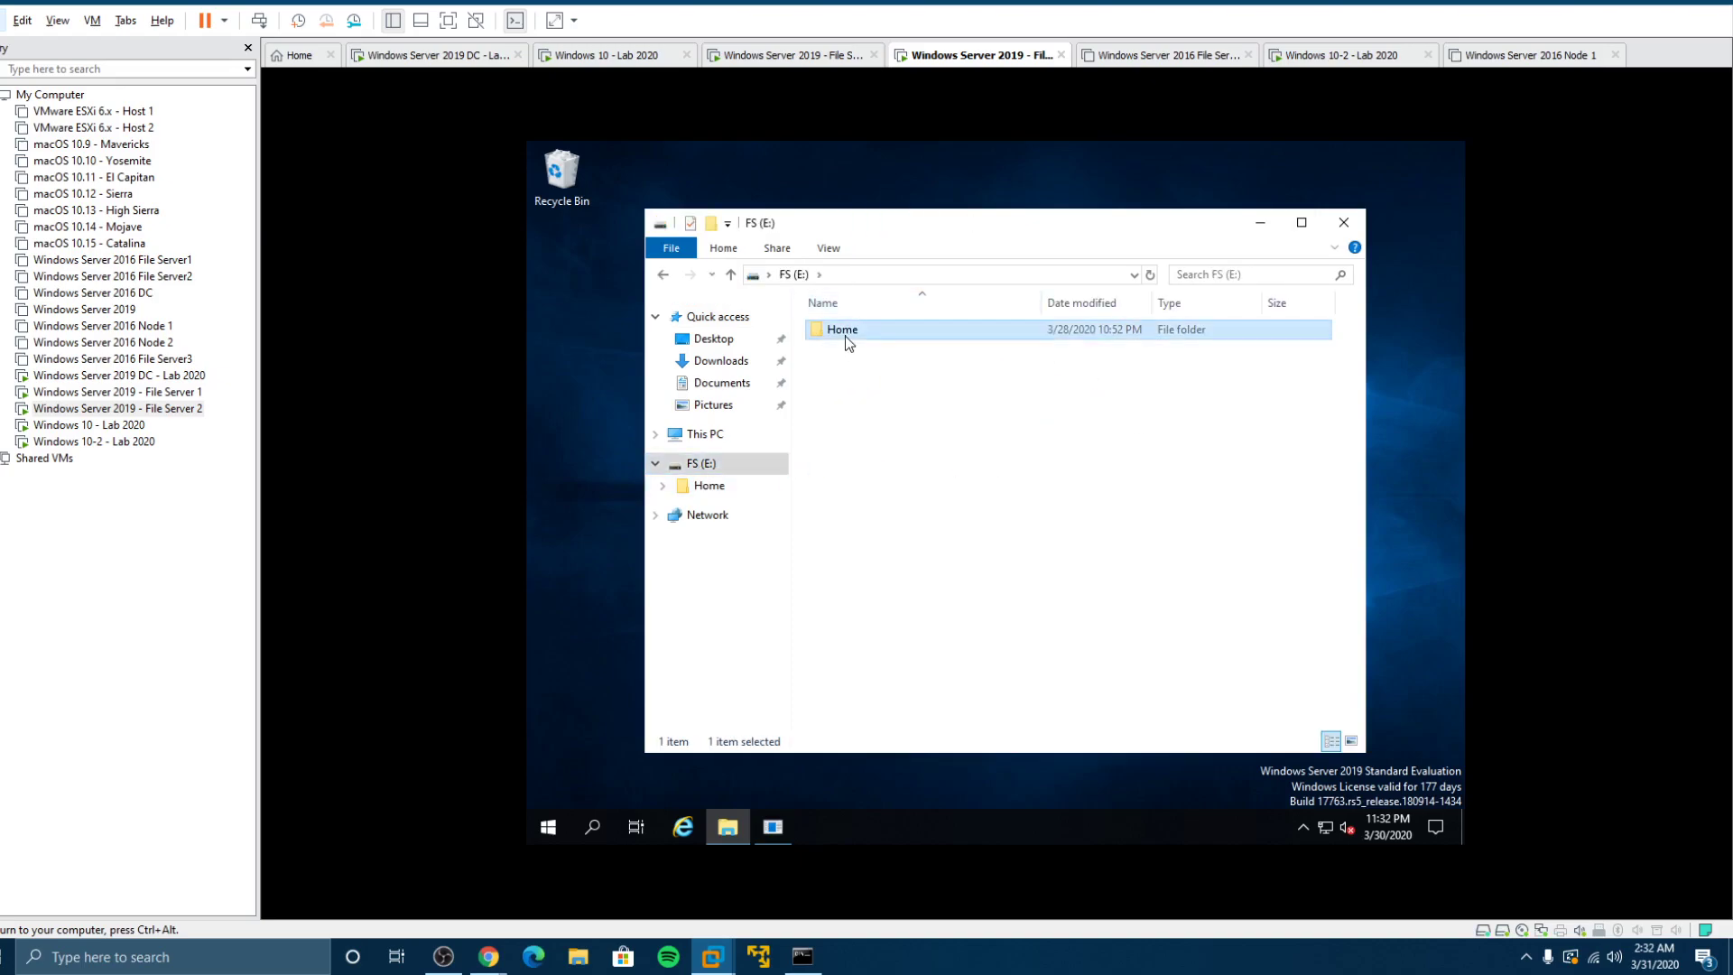
{"action": "left_click", "coordinate": [791, 273]}
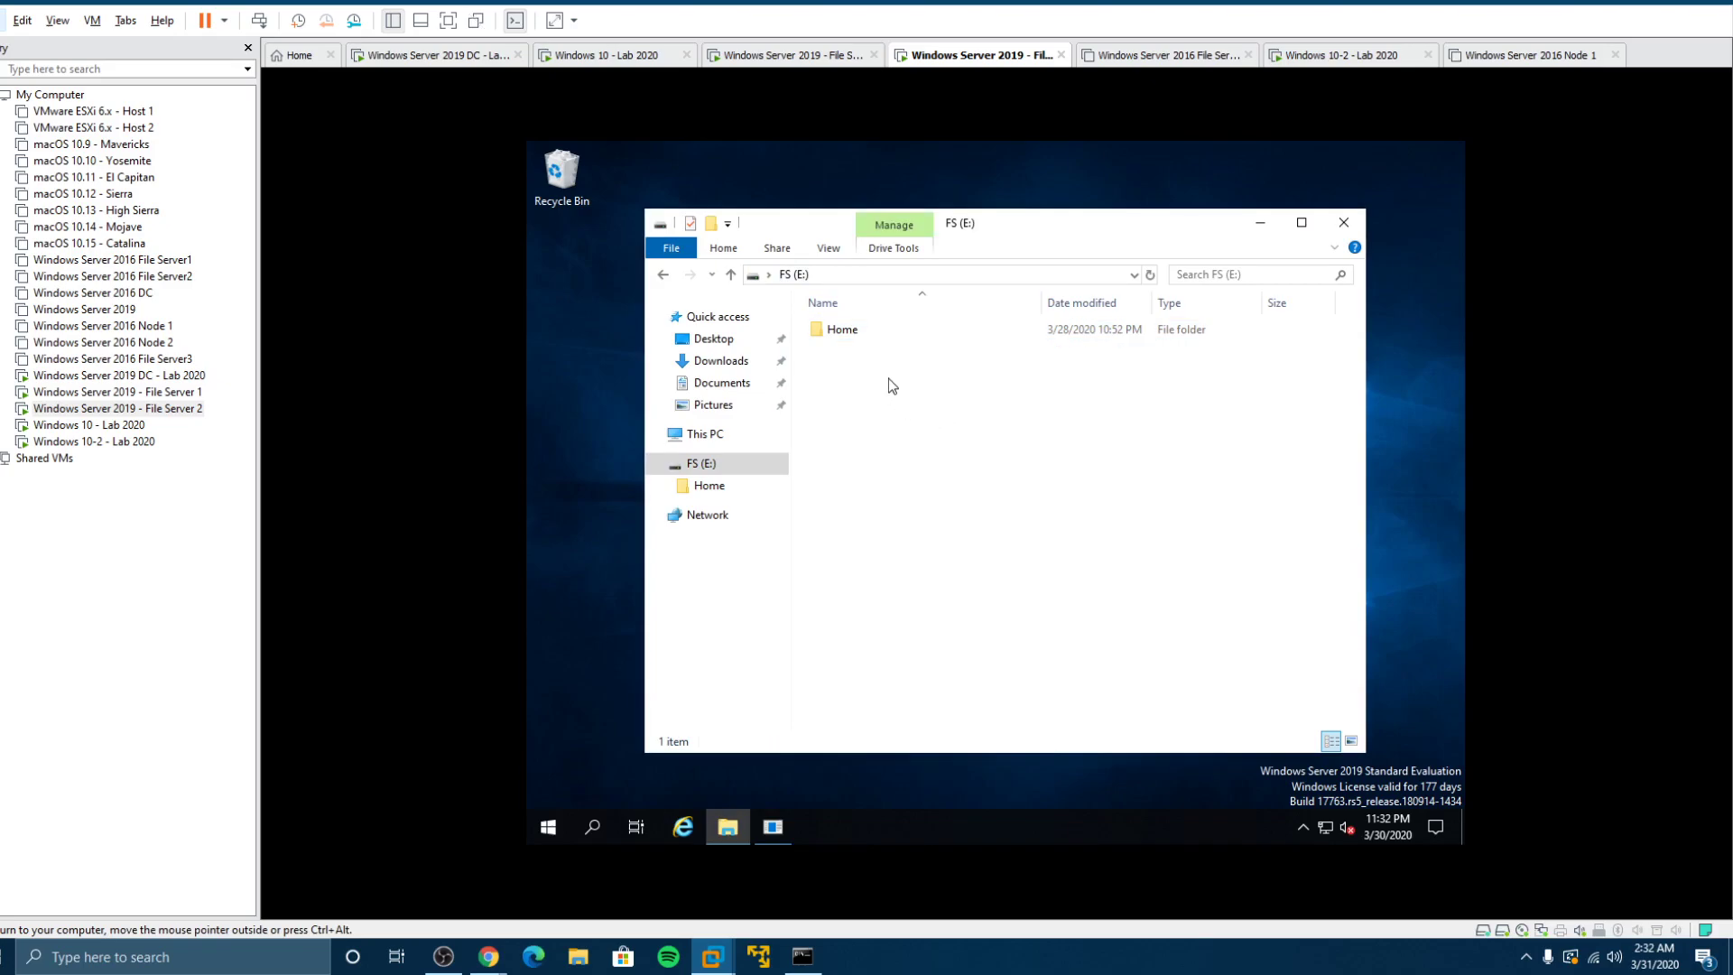
Step: Create two new folders named Profiles and Redirected at the FS (E:) root
{"action": "right_click", "coordinate": [892, 385]}
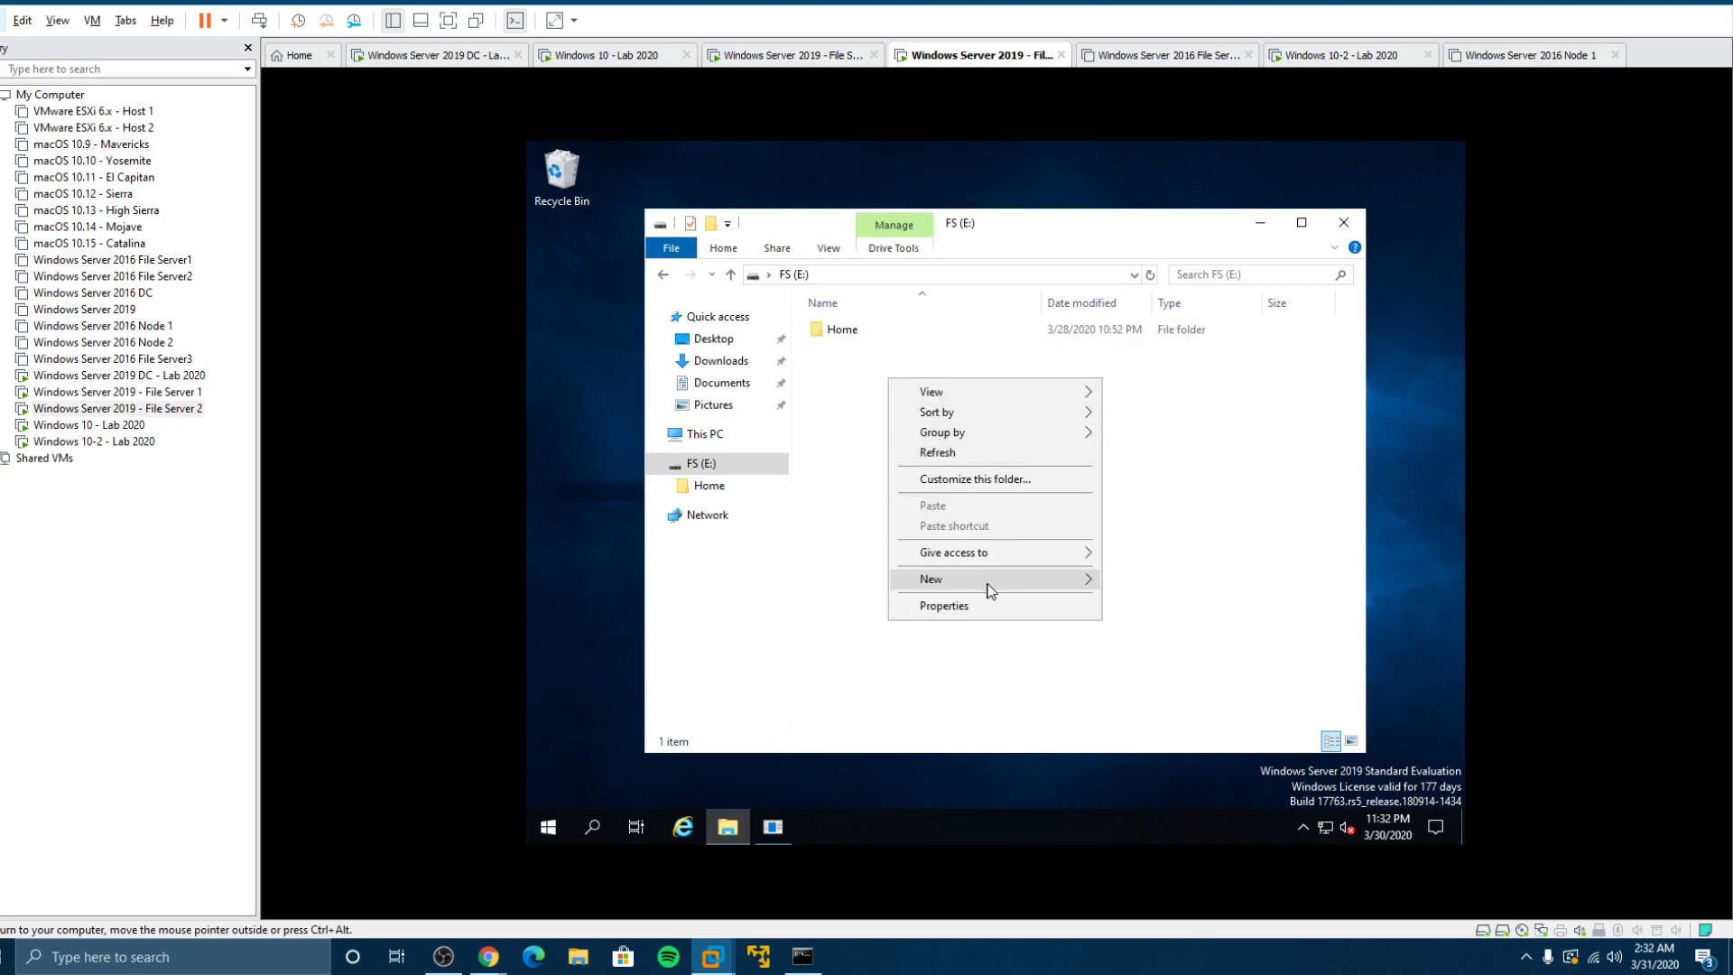
{"action": "mouse_move", "coordinate": [991, 577]}
{"action": "left_click", "coordinate": [1119, 581]}
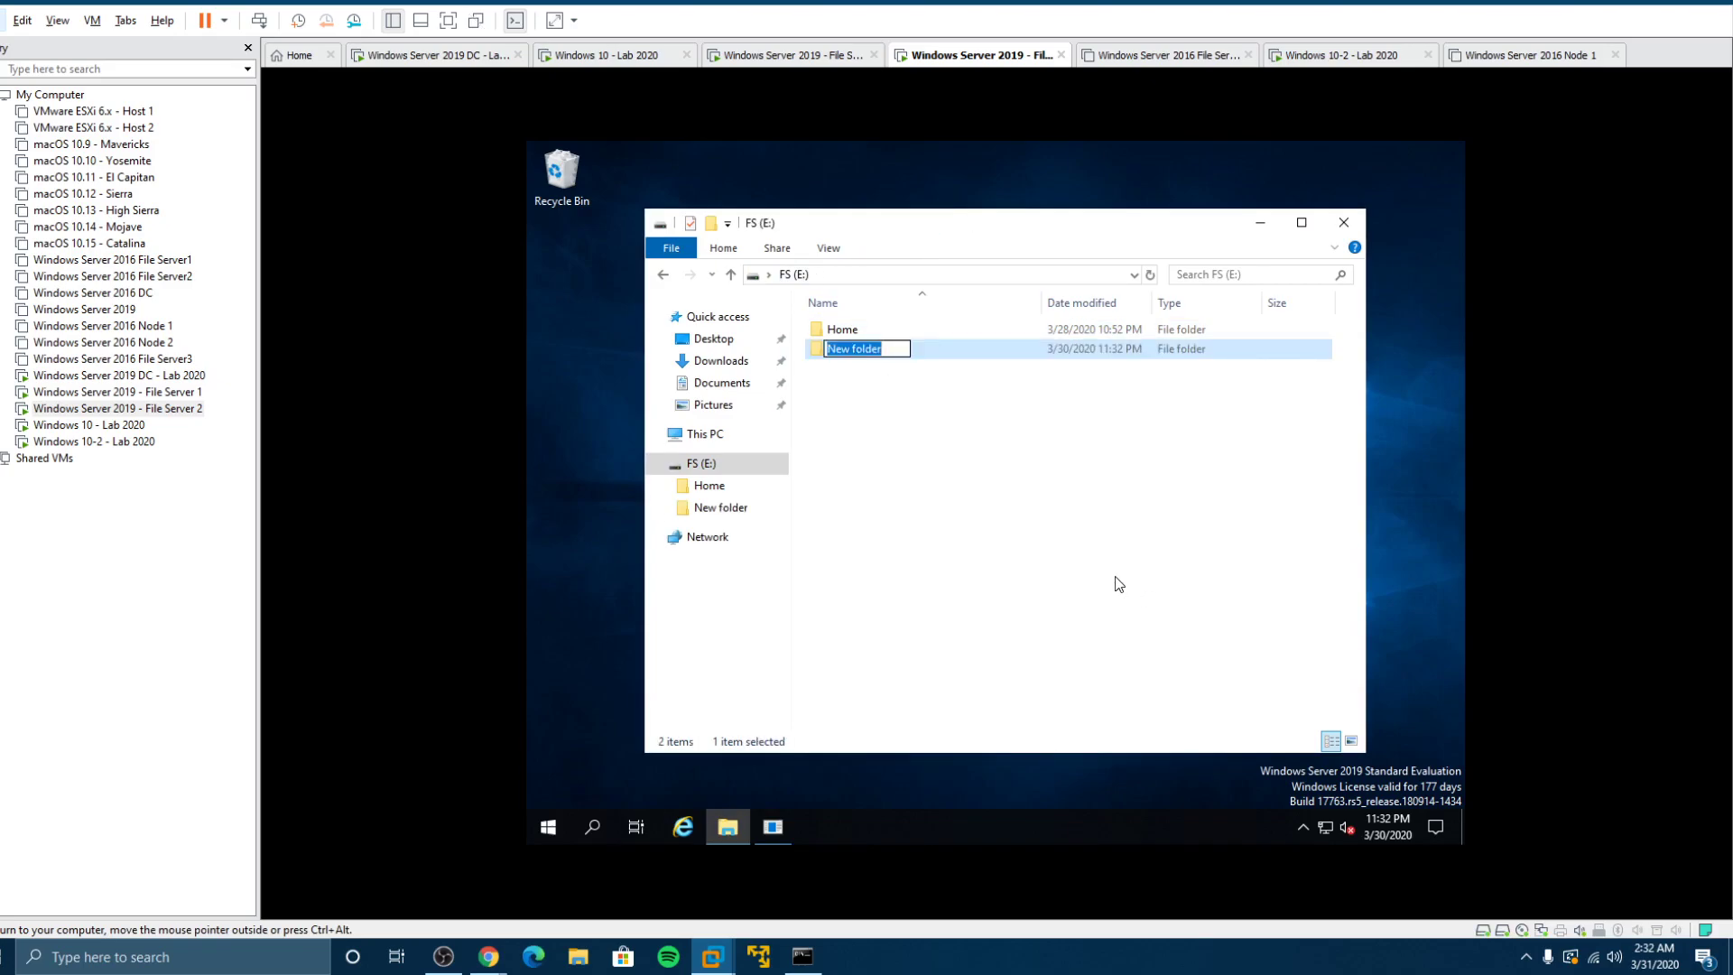
{"action": "type", "text": "Profiles"}
{"action": "key", "text": "Return"}
{"action": "right_click", "coordinate": [925, 408]}
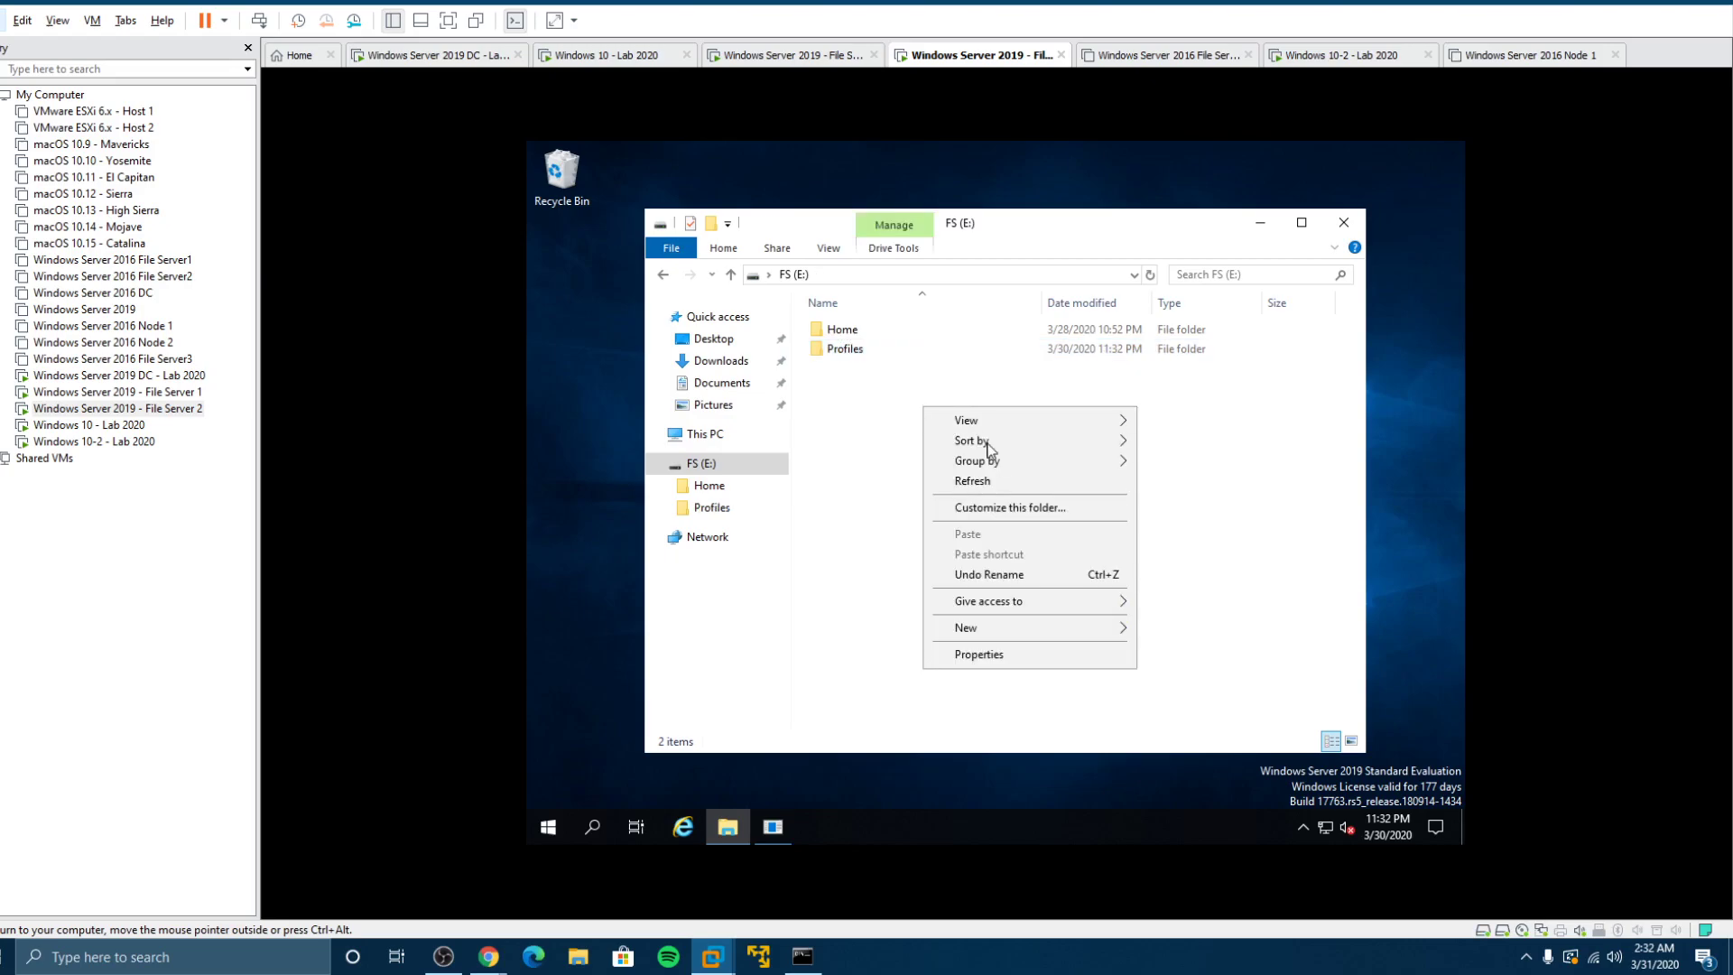
{"action": "mouse_move", "coordinate": [983, 629]}
{"action": "left_click", "coordinate": [1148, 635]}
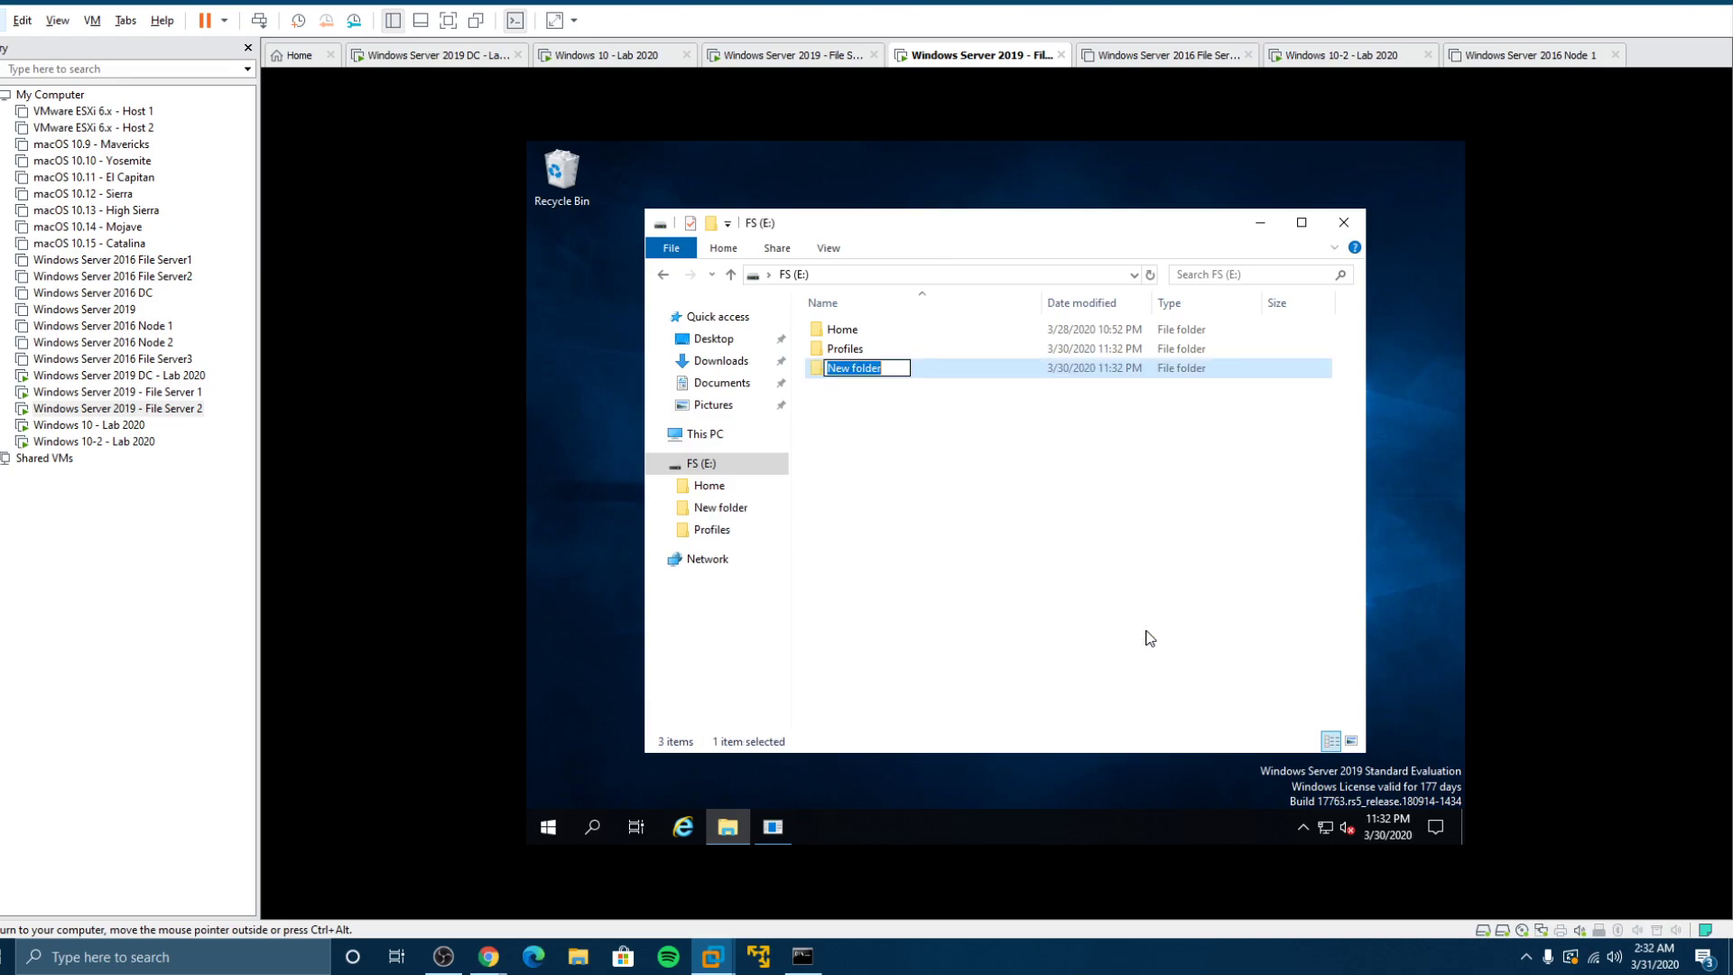
{"action": "type", "text": "Redirected"}
{"action": "key", "text": "Return"}
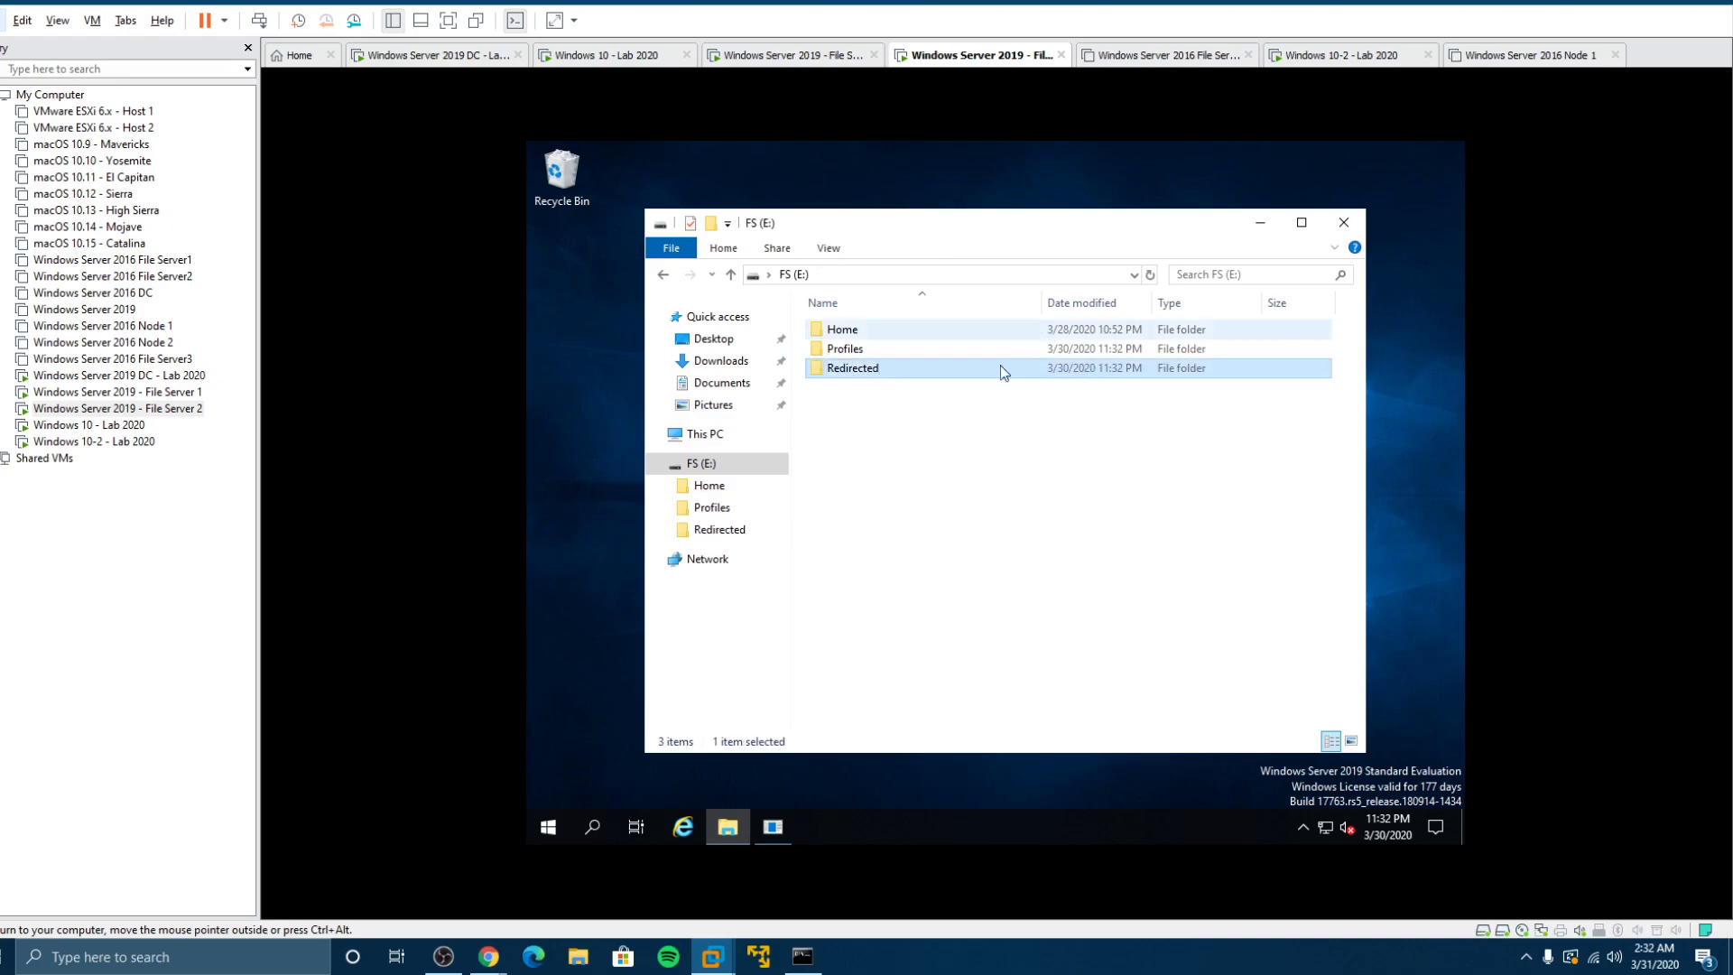
Step: Turn on Advanced Sharing for the Profiles folder with share name Profiles
{"action": "left_click", "coordinate": [913, 424]}
{"action": "right_click", "coordinate": [839, 351]}
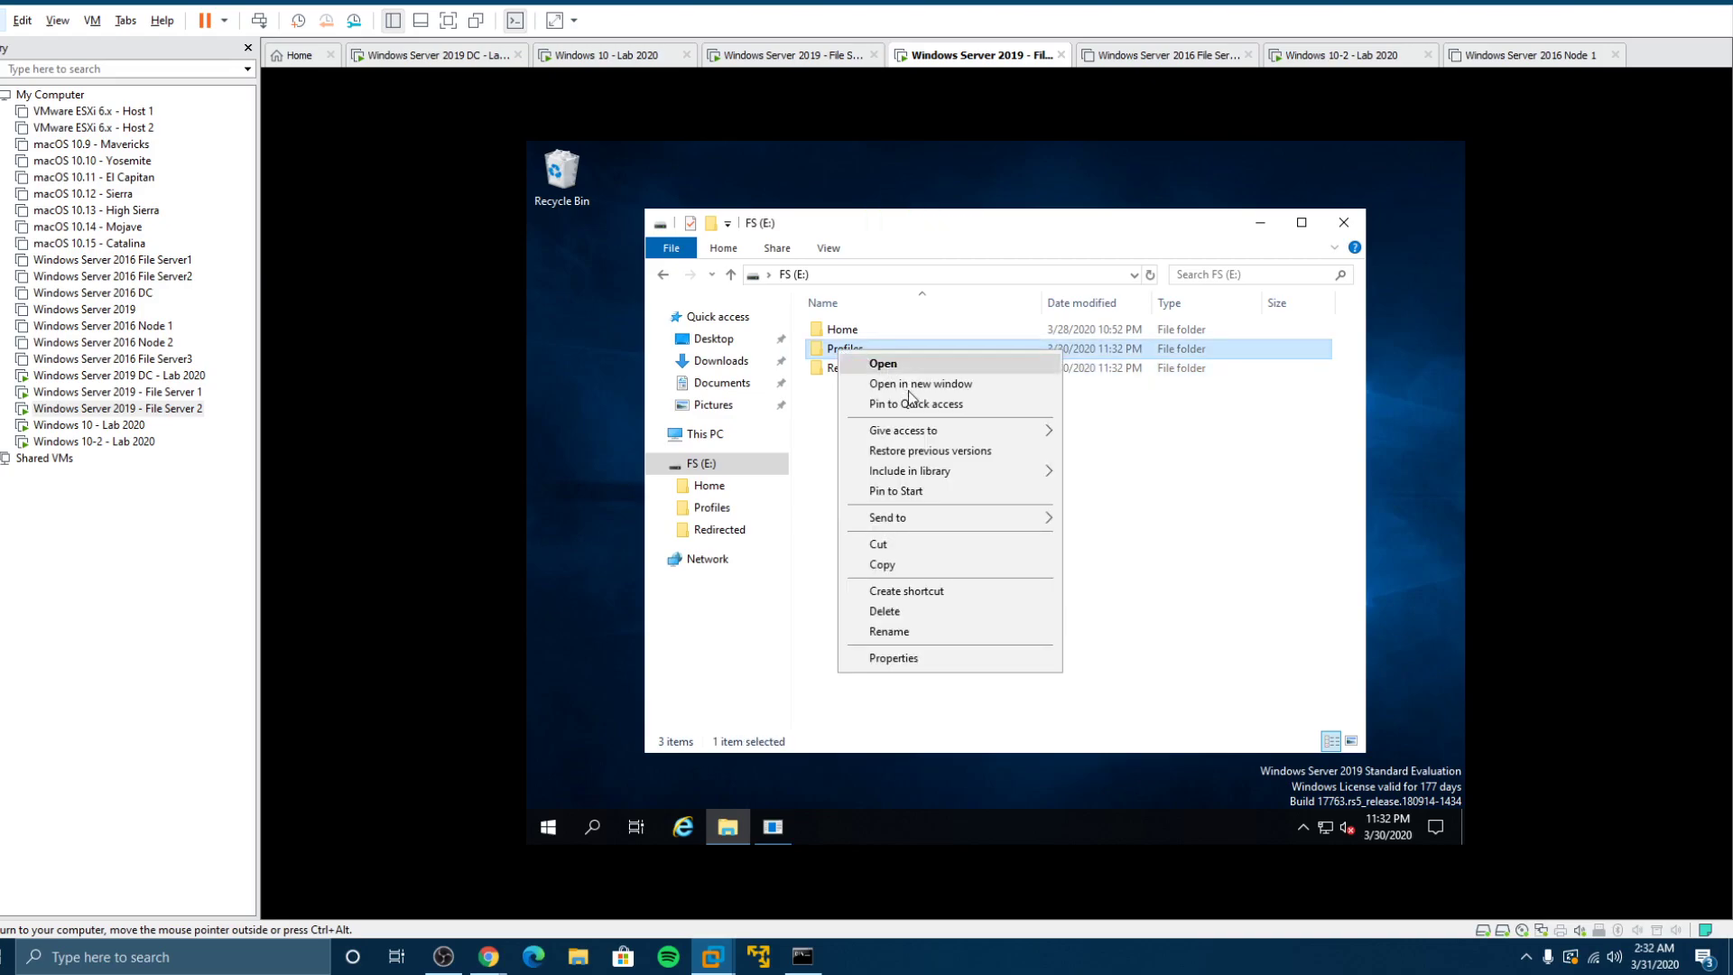
{"action": "left_click", "coordinate": [912, 660]}
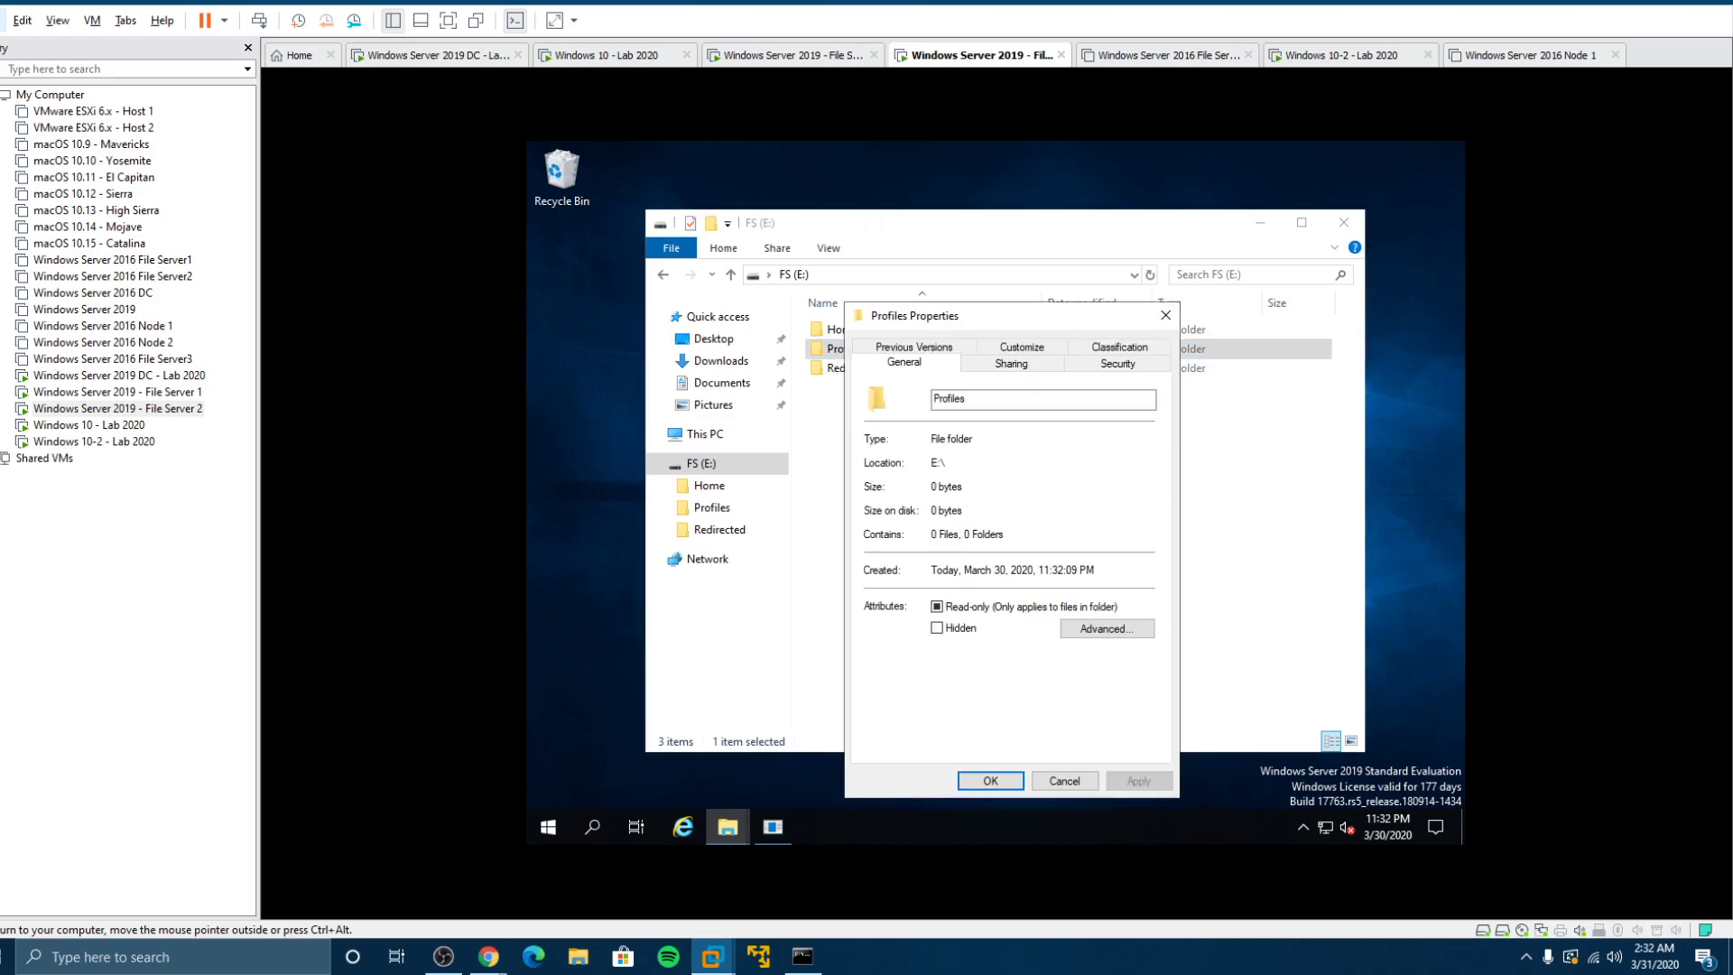
{"action": "left_click", "coordinate": [1005, 365]}
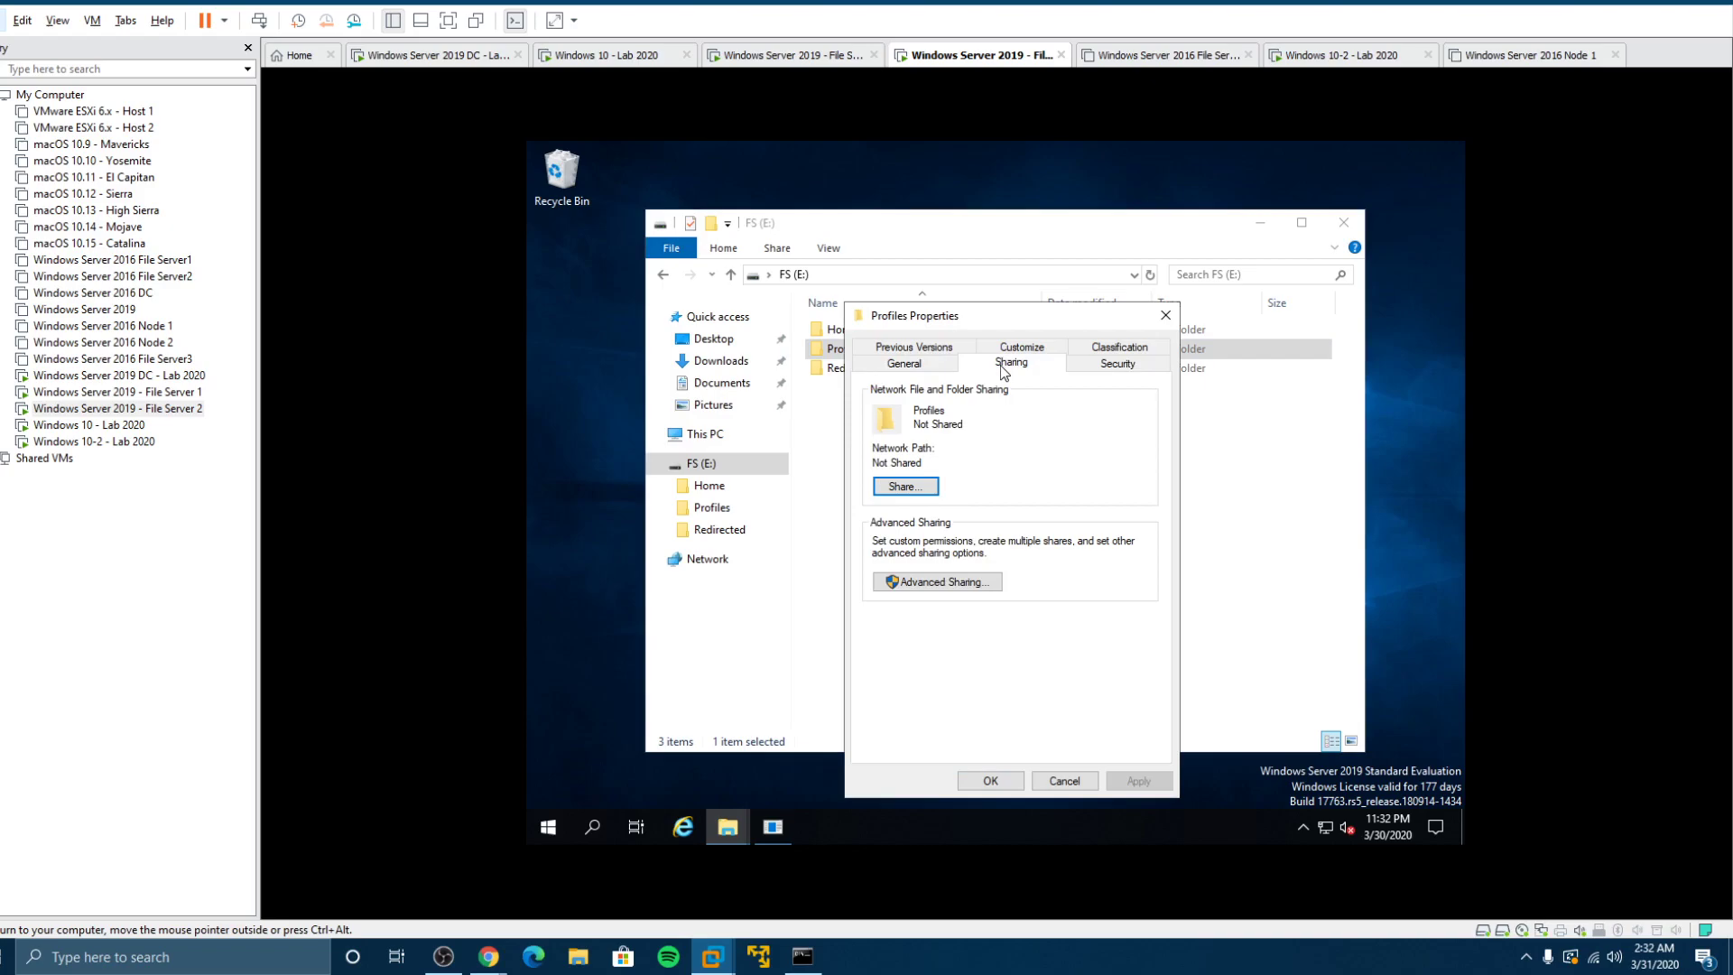
{"action": "left_click", "coordinate": [901, 585]}
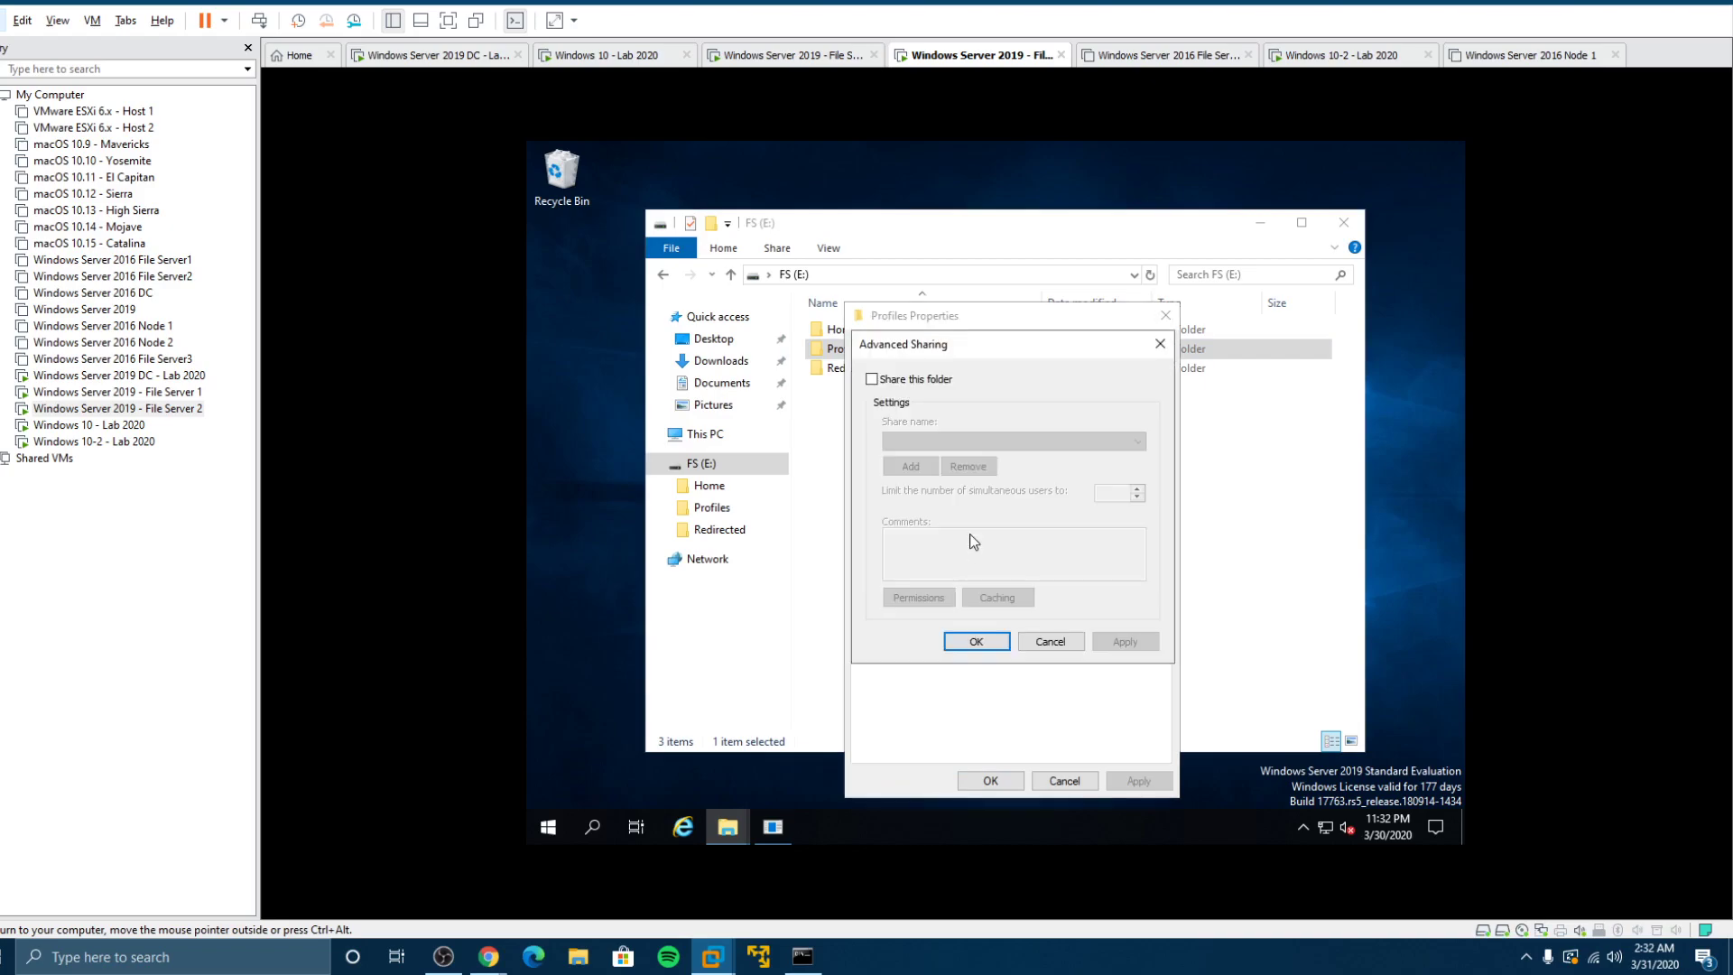
{"action": "left_click", "coordinate": [897, 380]}
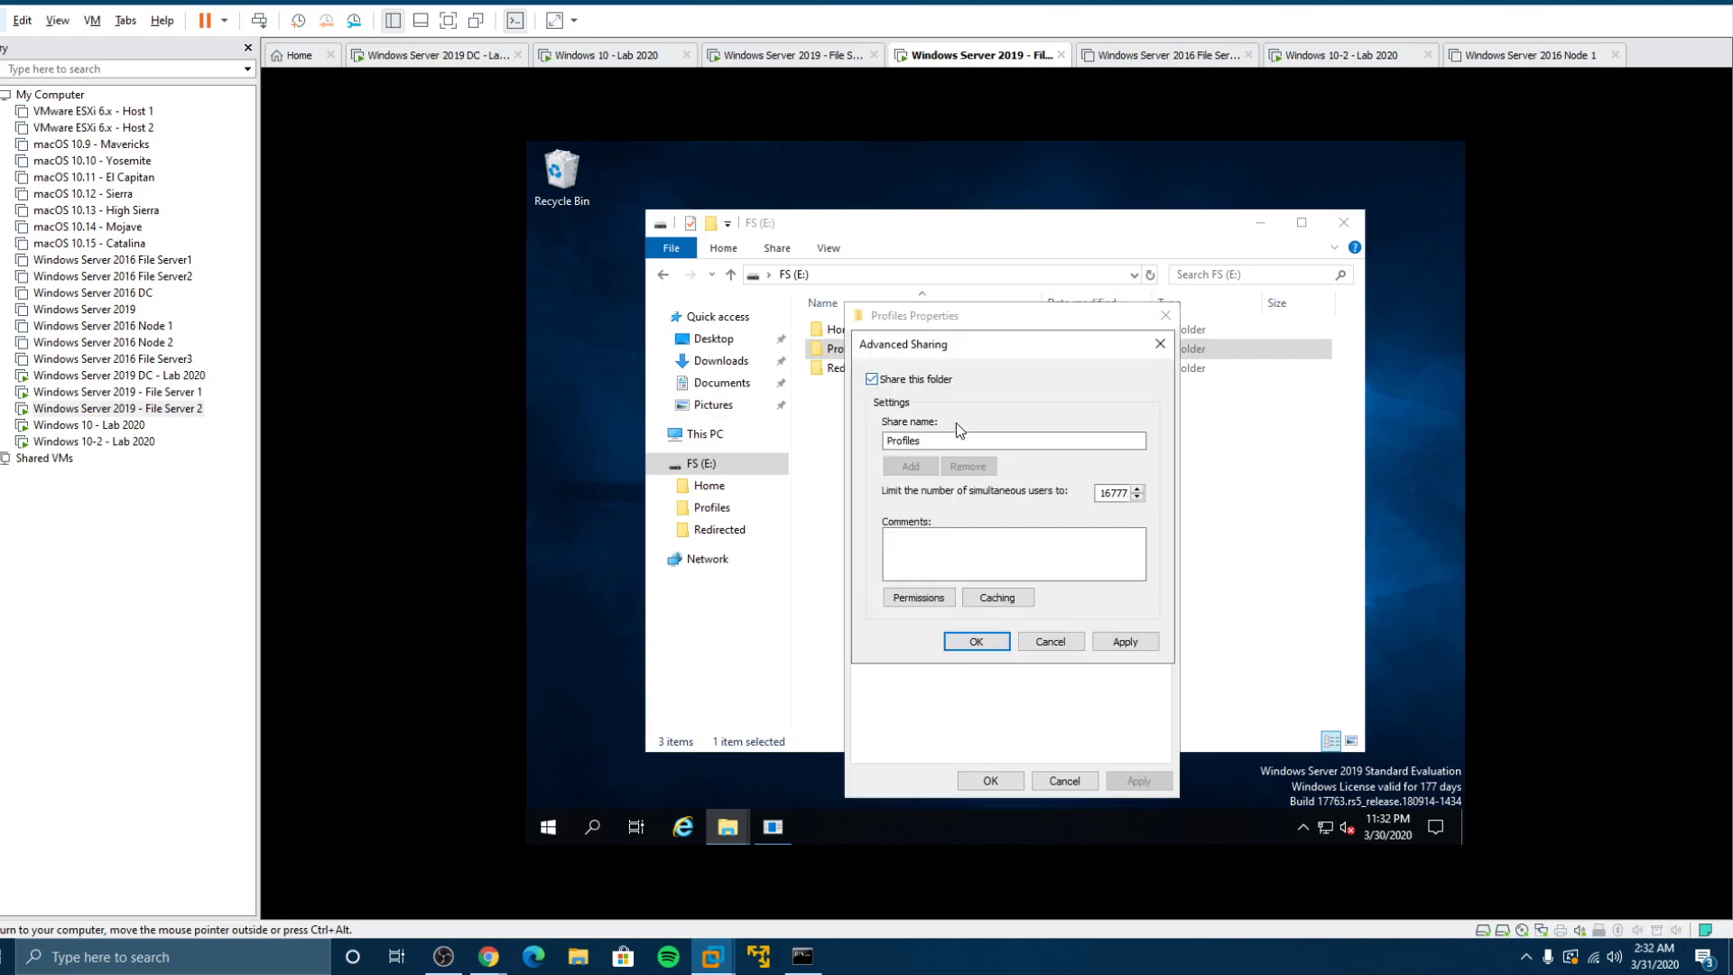
Step: Grant Everyone Full Control in the Profiles share permissions and confirm the sharing settings
{"action": "left_click", "coordinate": [906, 600]}
{"action": "left_click", "coordinate": [1086, 582]}
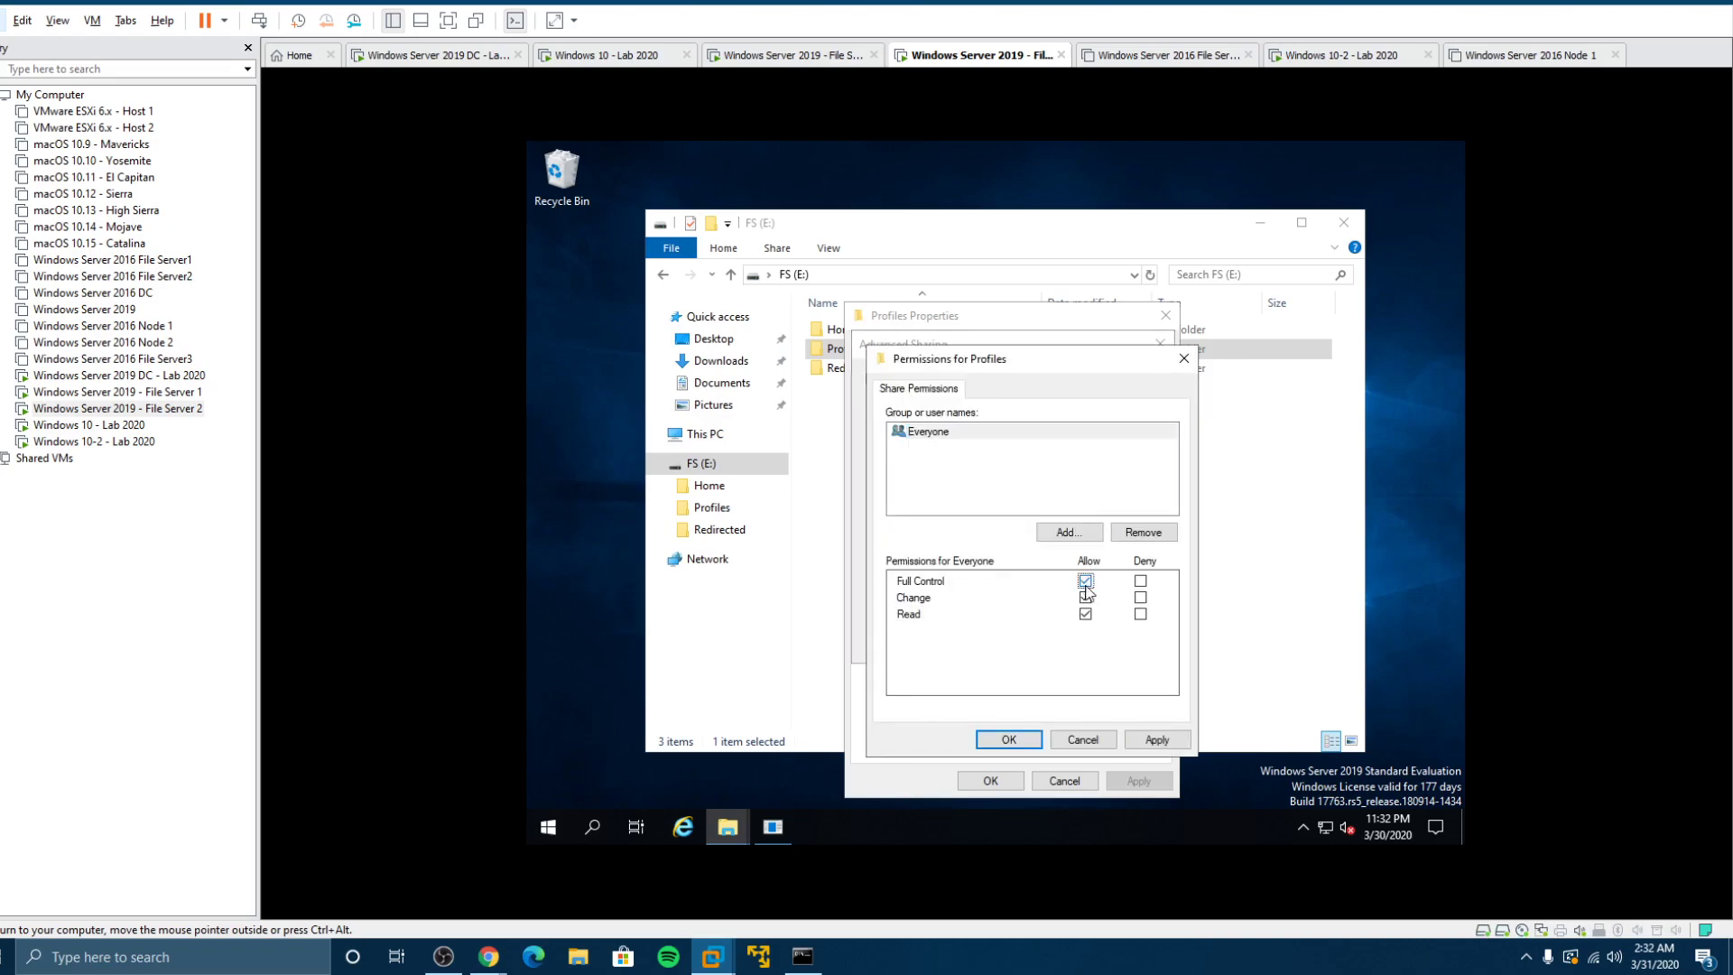
{"action": "left_click", "coordinate": [1009, 739]}
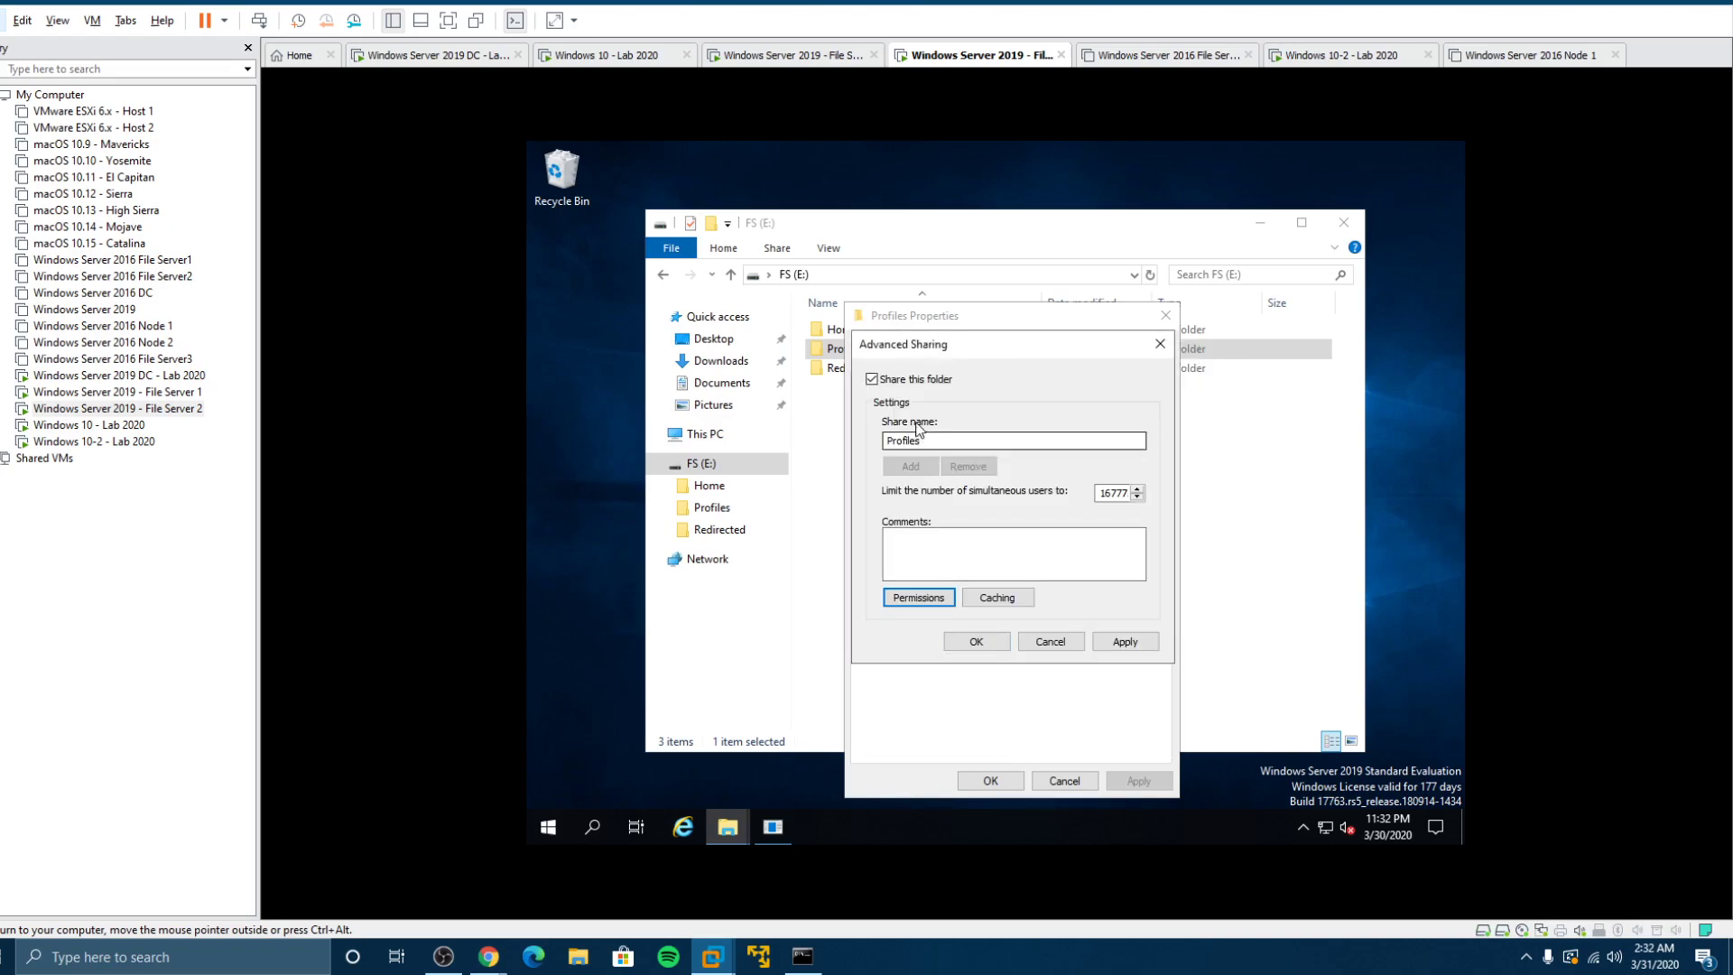
{"action": "left_click", "coordinate": [938, 603]}
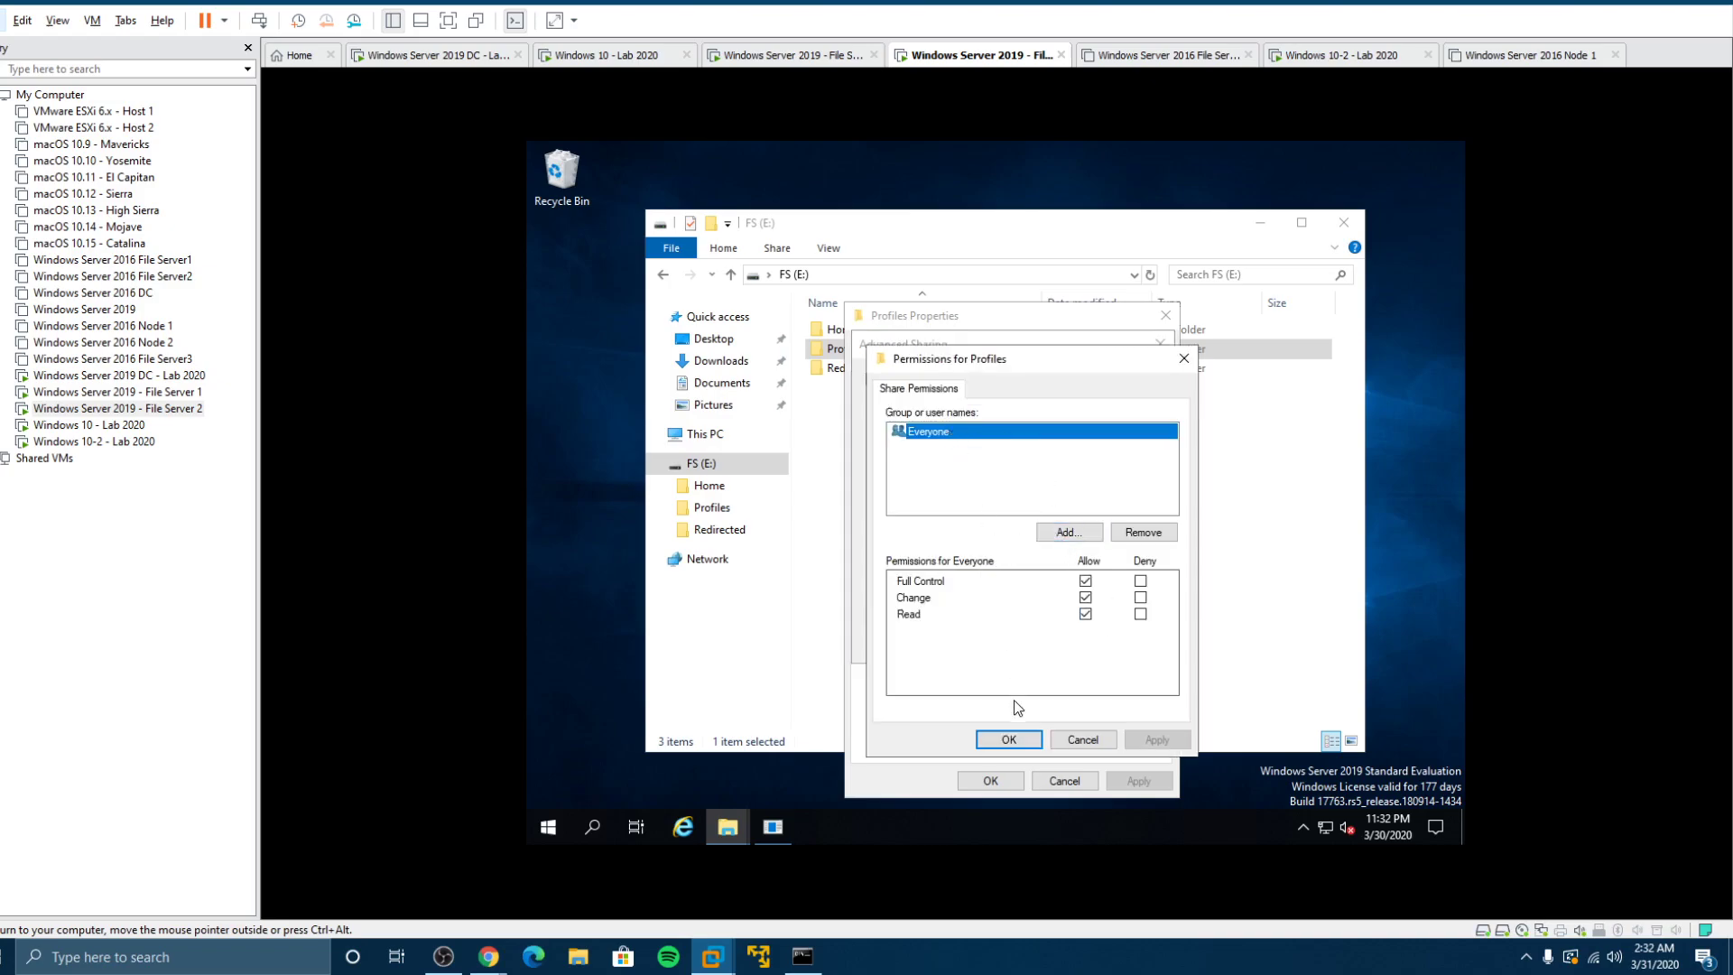
{"action": "left_click", "coordinate": [1009, 739]}
{"action": "left_click", "coordinate": [982, 643]}
Step: Add Domain Users to the Profiles folder's Security permissions with Full control allowed
{"action": "left_click", "coordinate": [1103, 368]}
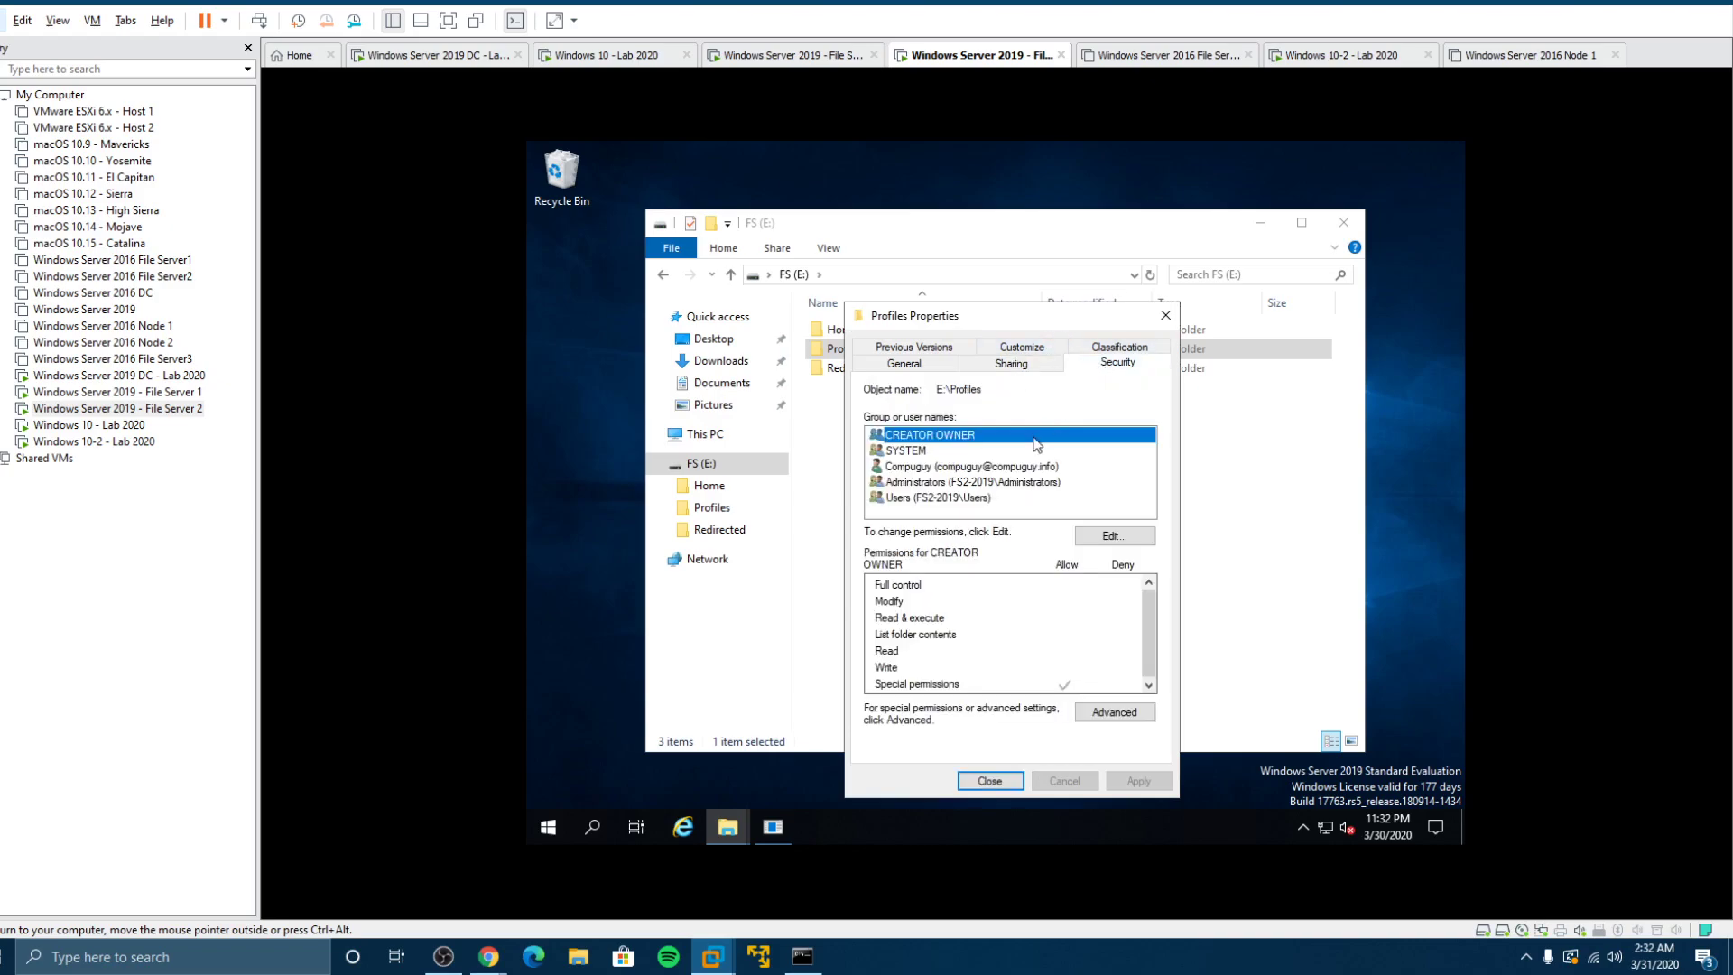
{"action": "left_click", "coordinate": [1090, 539]}
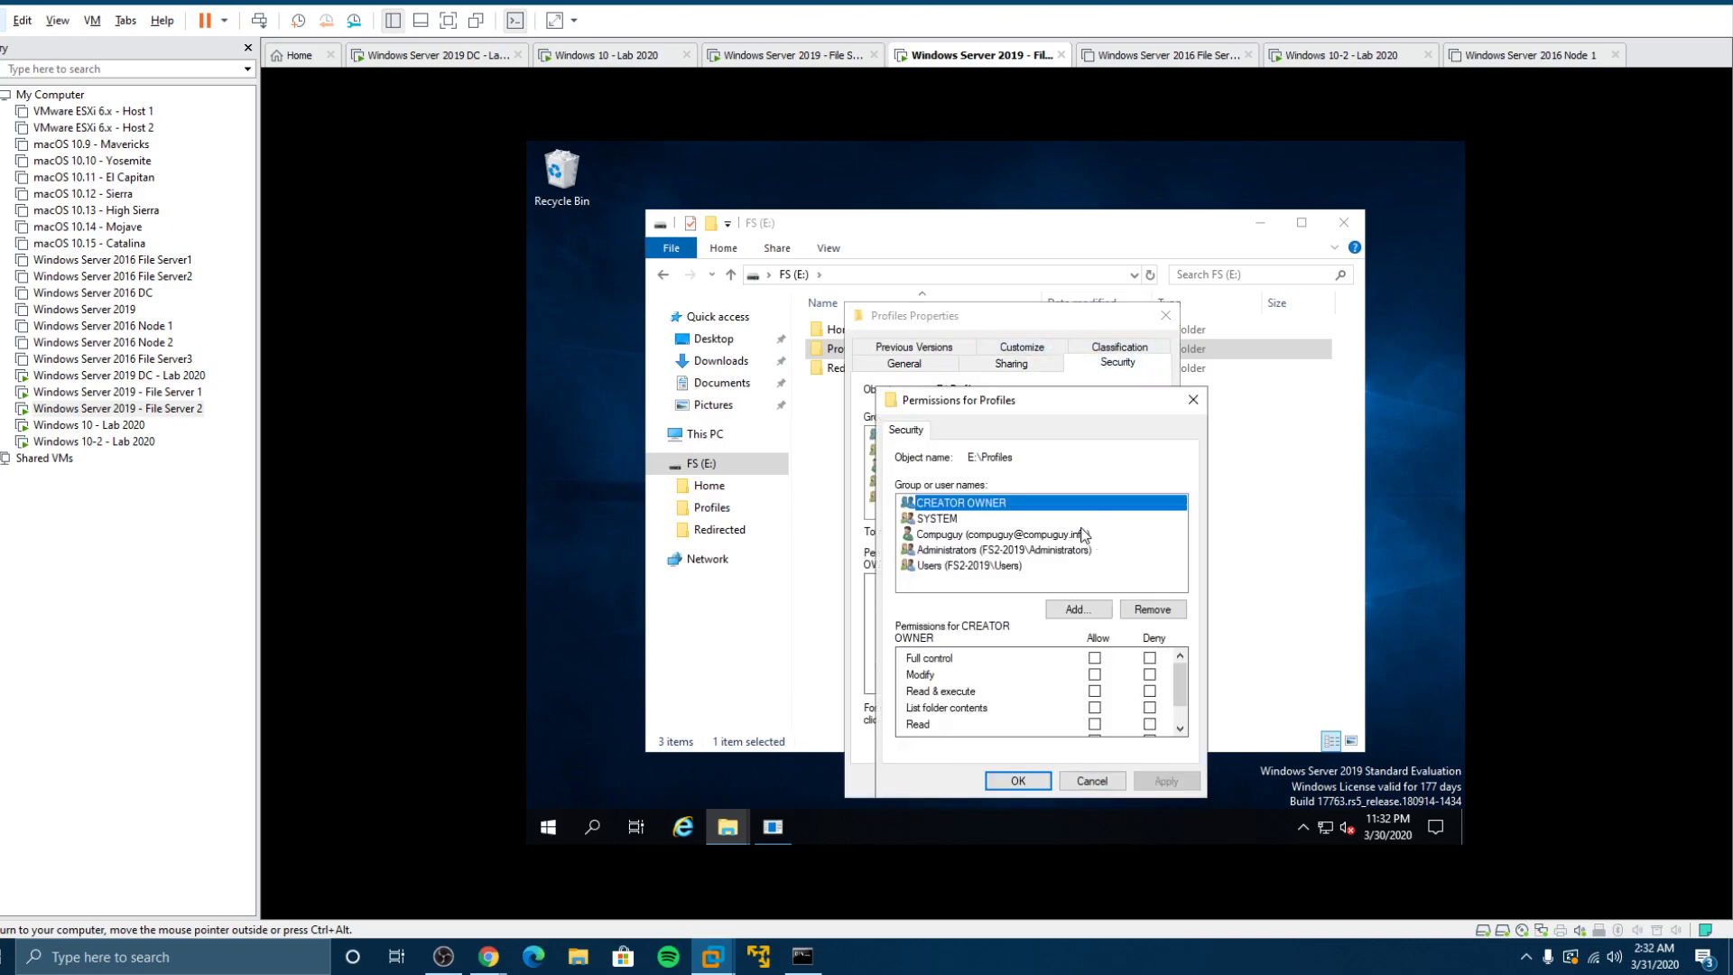
{"action": "left_click", "coordinate": [1061, 614]}
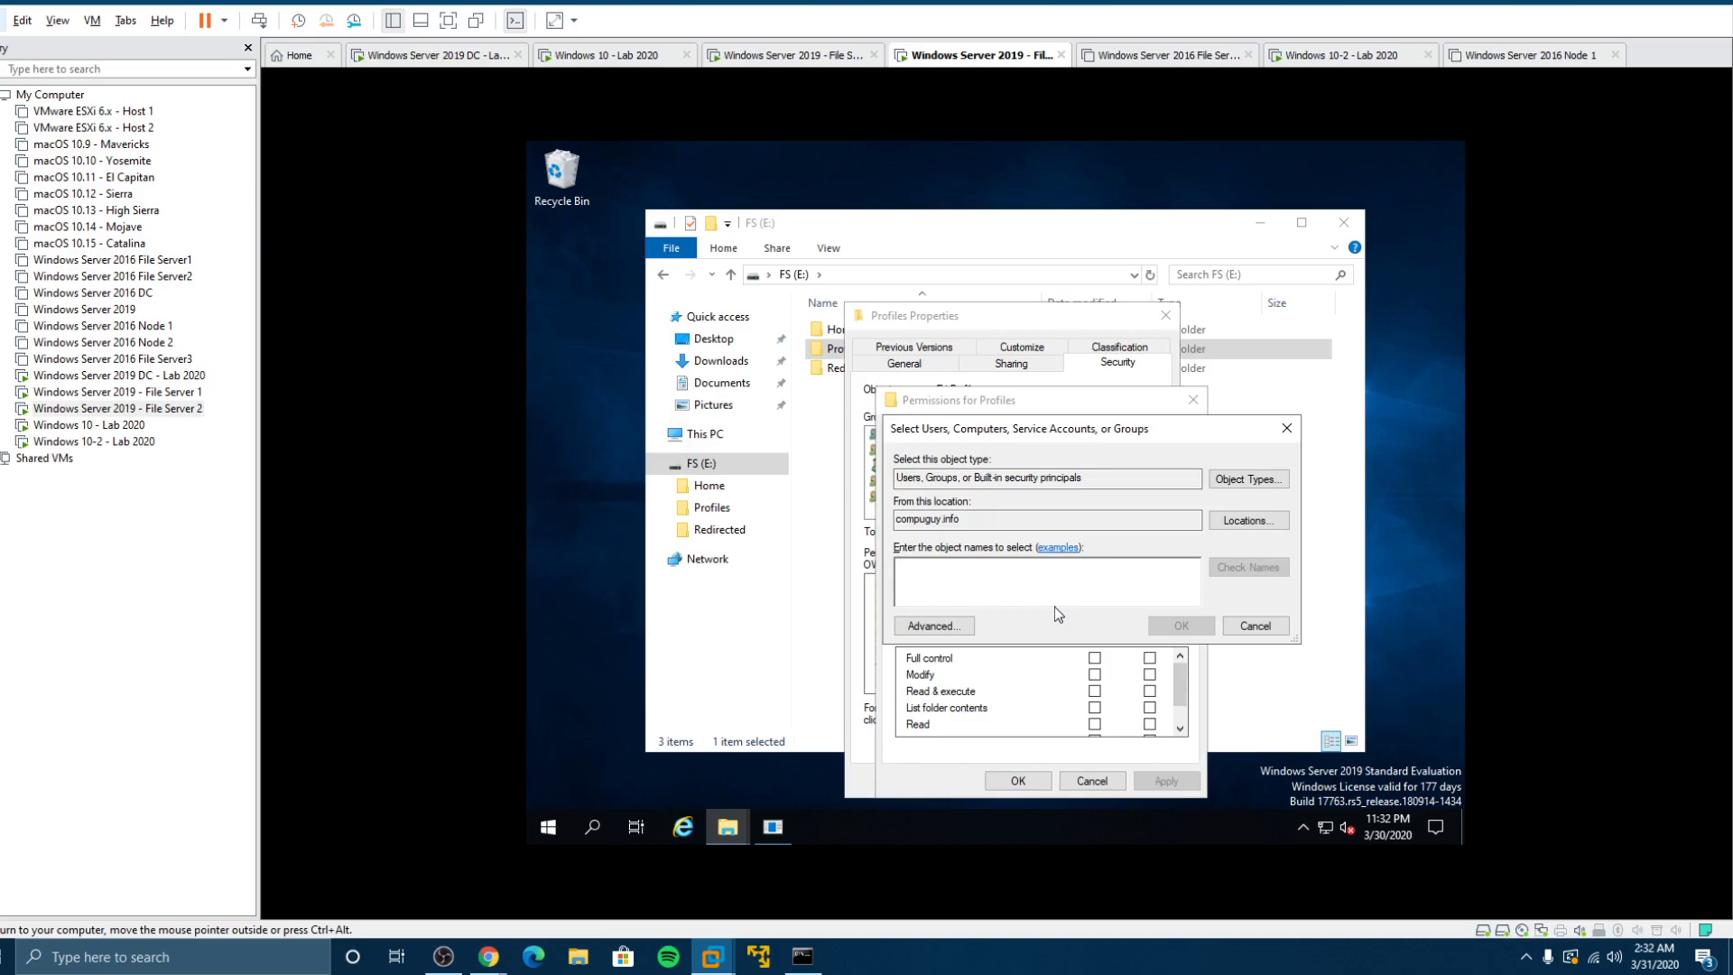
{"action": "type", "text": "domain users"}
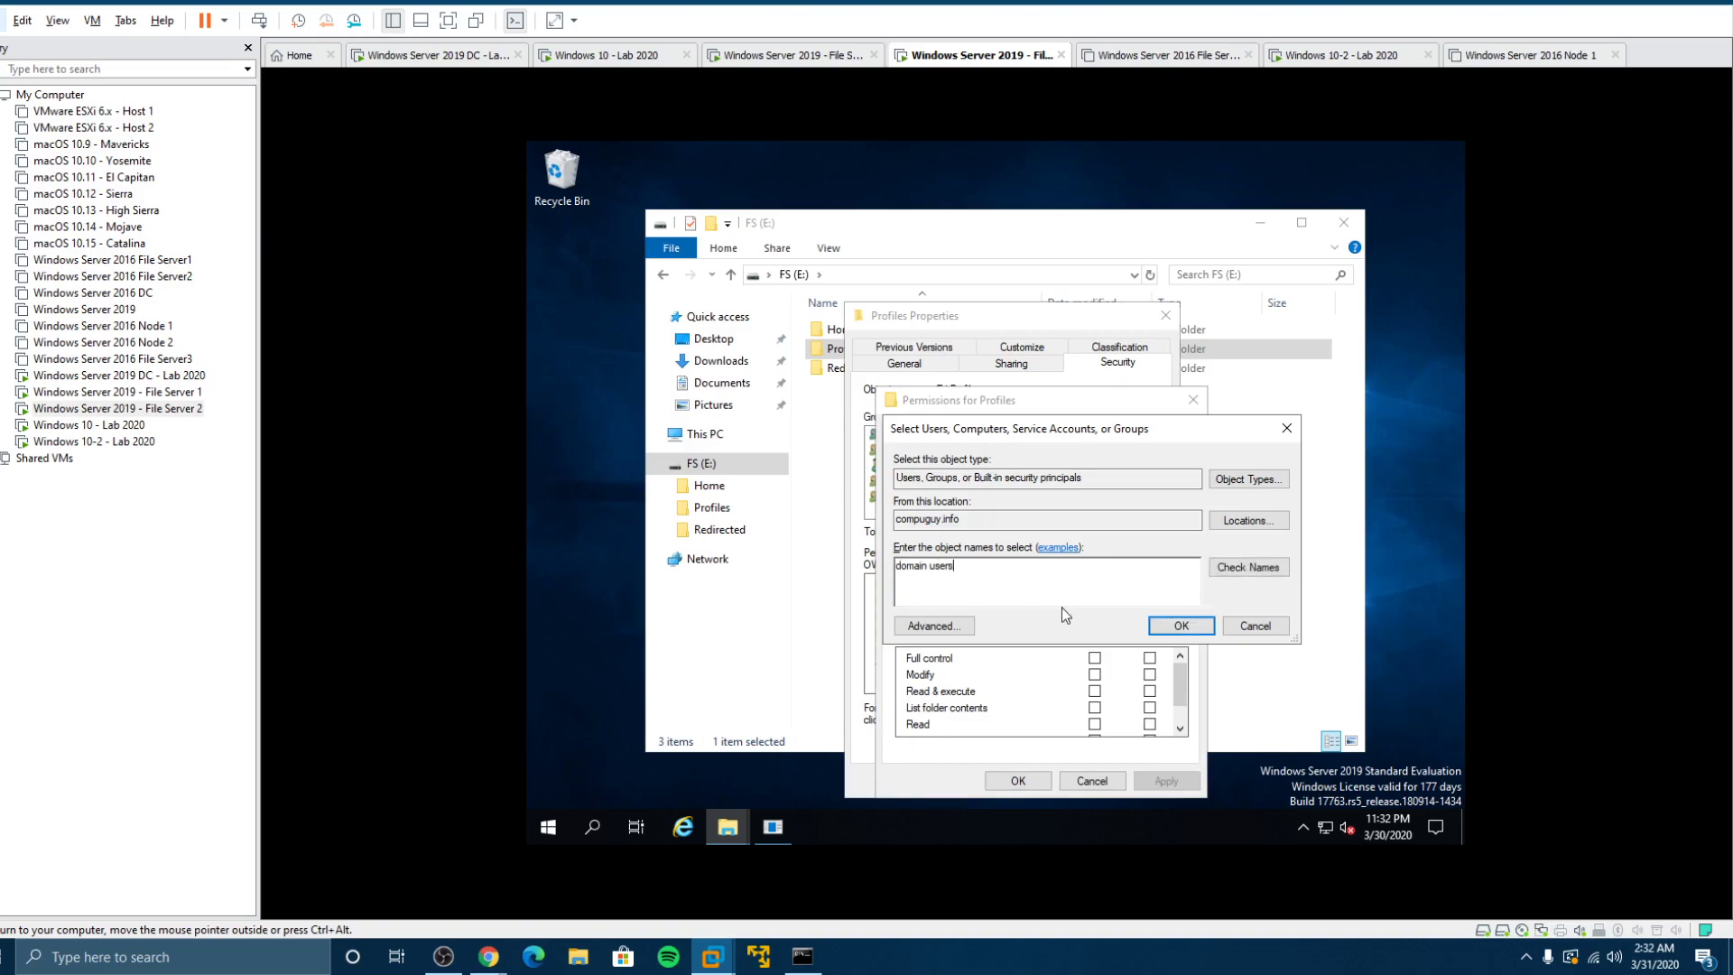
{"action": "left_click", "coordinate": [1248, 568]}
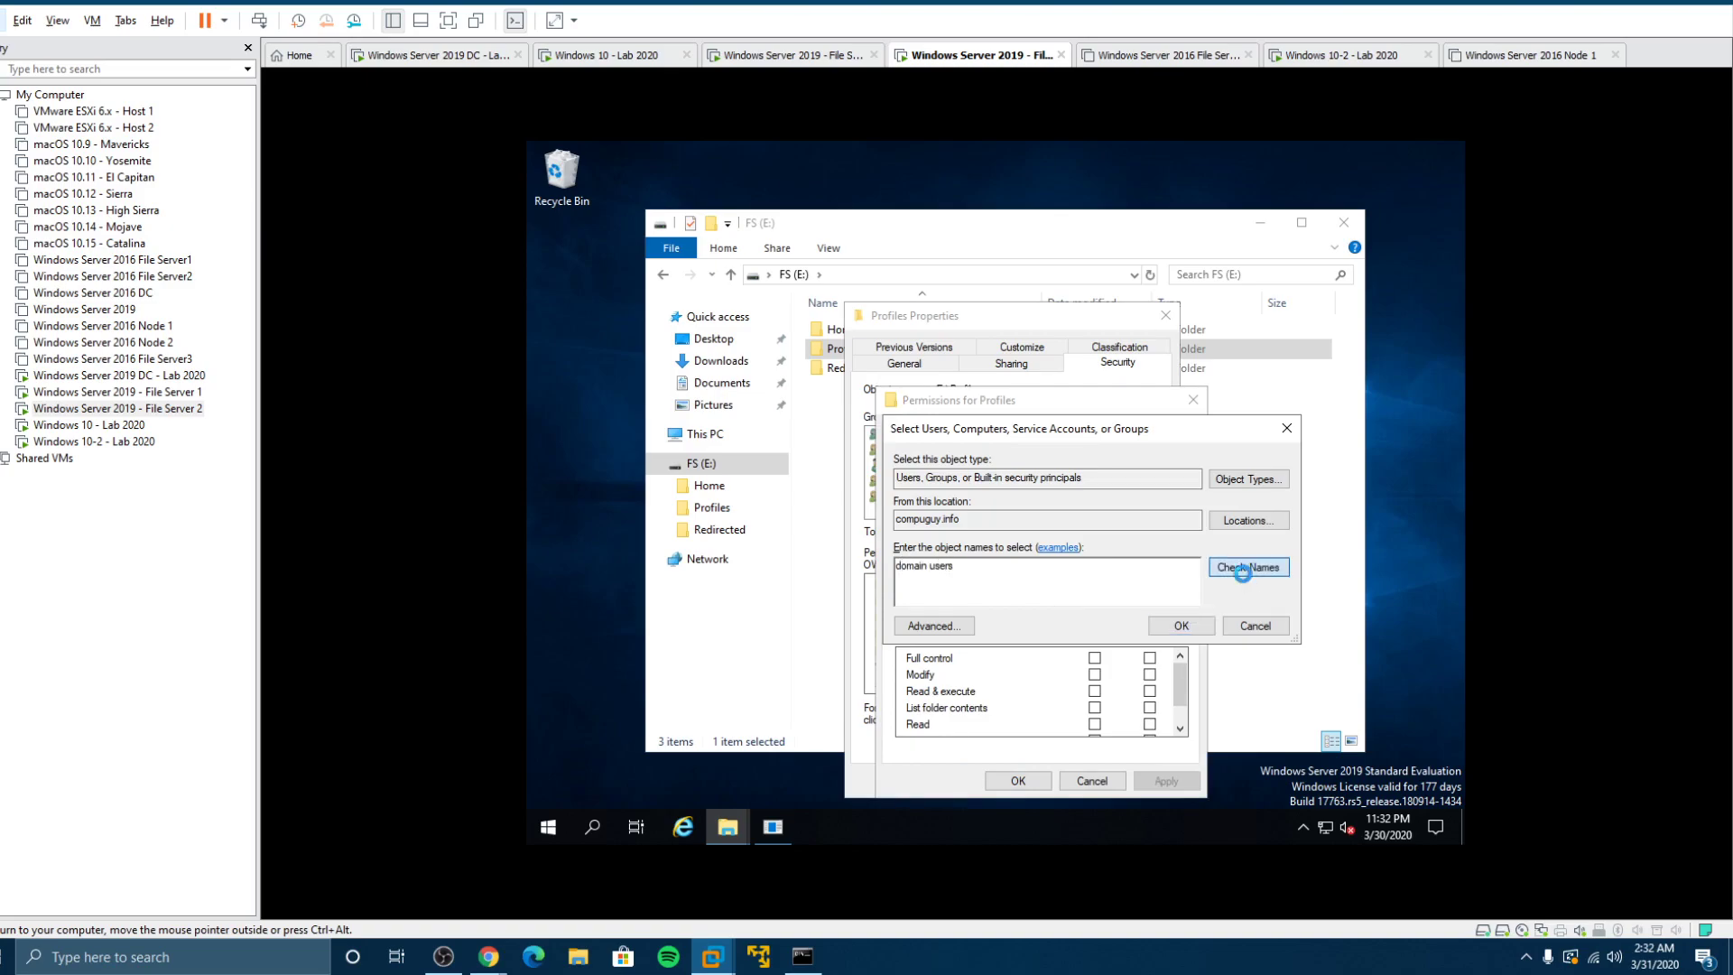
{"action": "left_click", "coordinate": [1181, 626]}
{"action": "left_click", "coordinate": [1094, 658]}
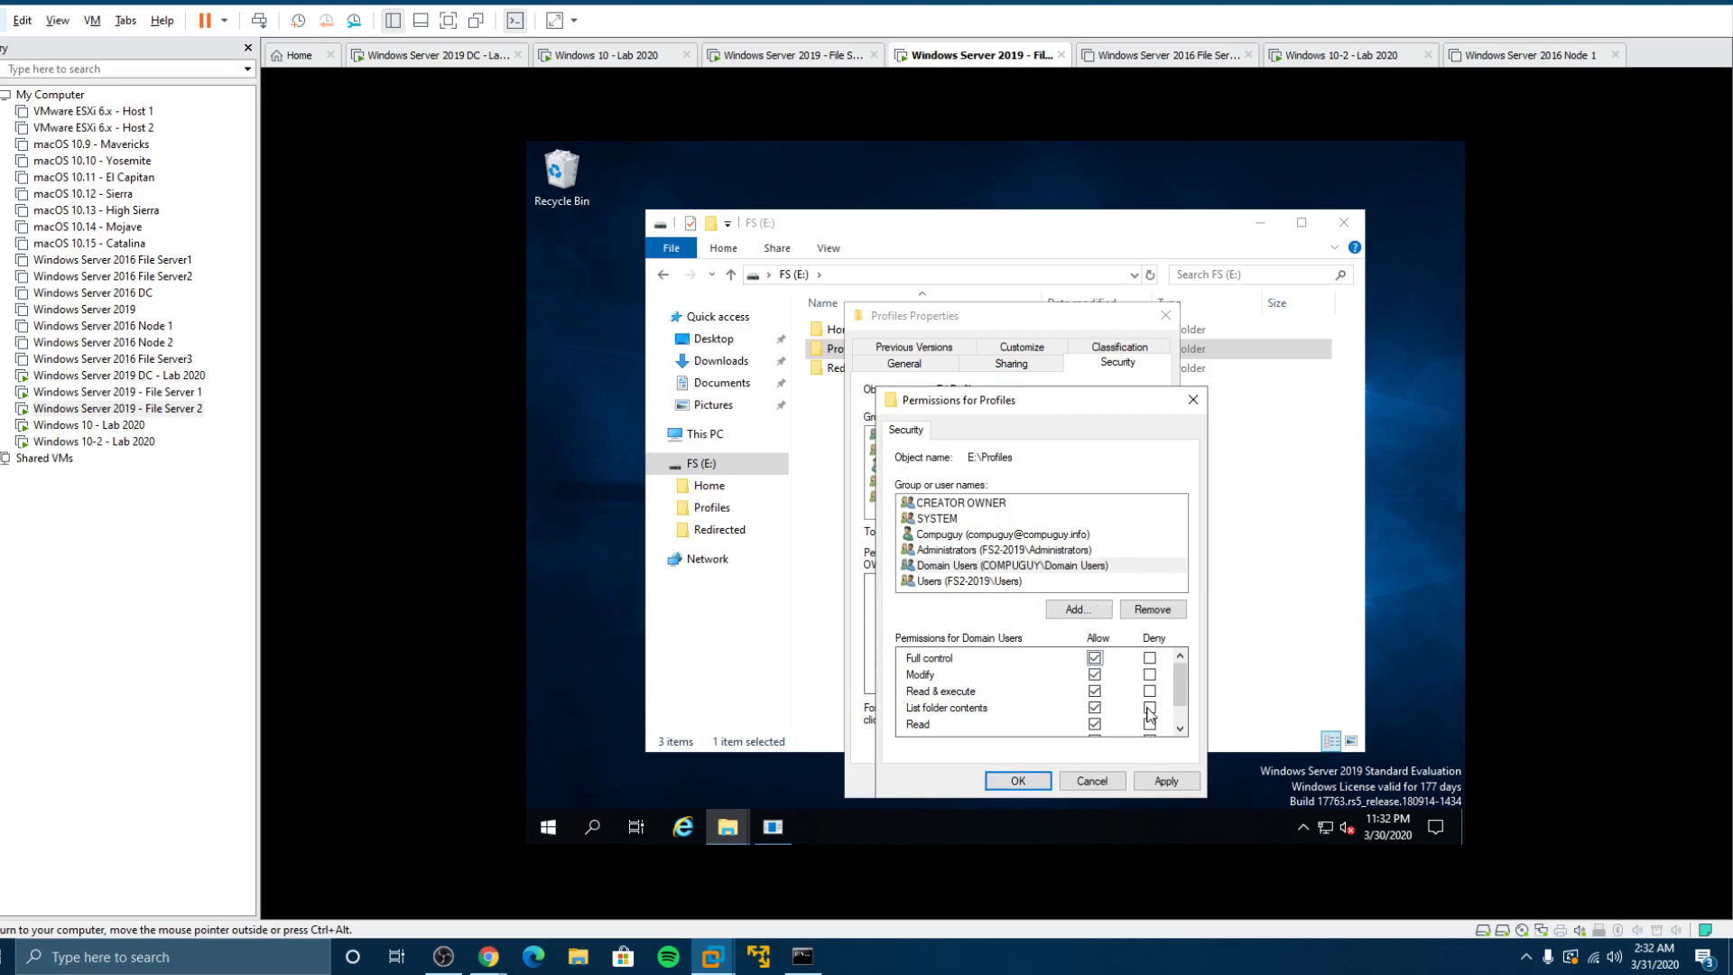
{"action": "left_click", "coordinate": [1012, 785]}
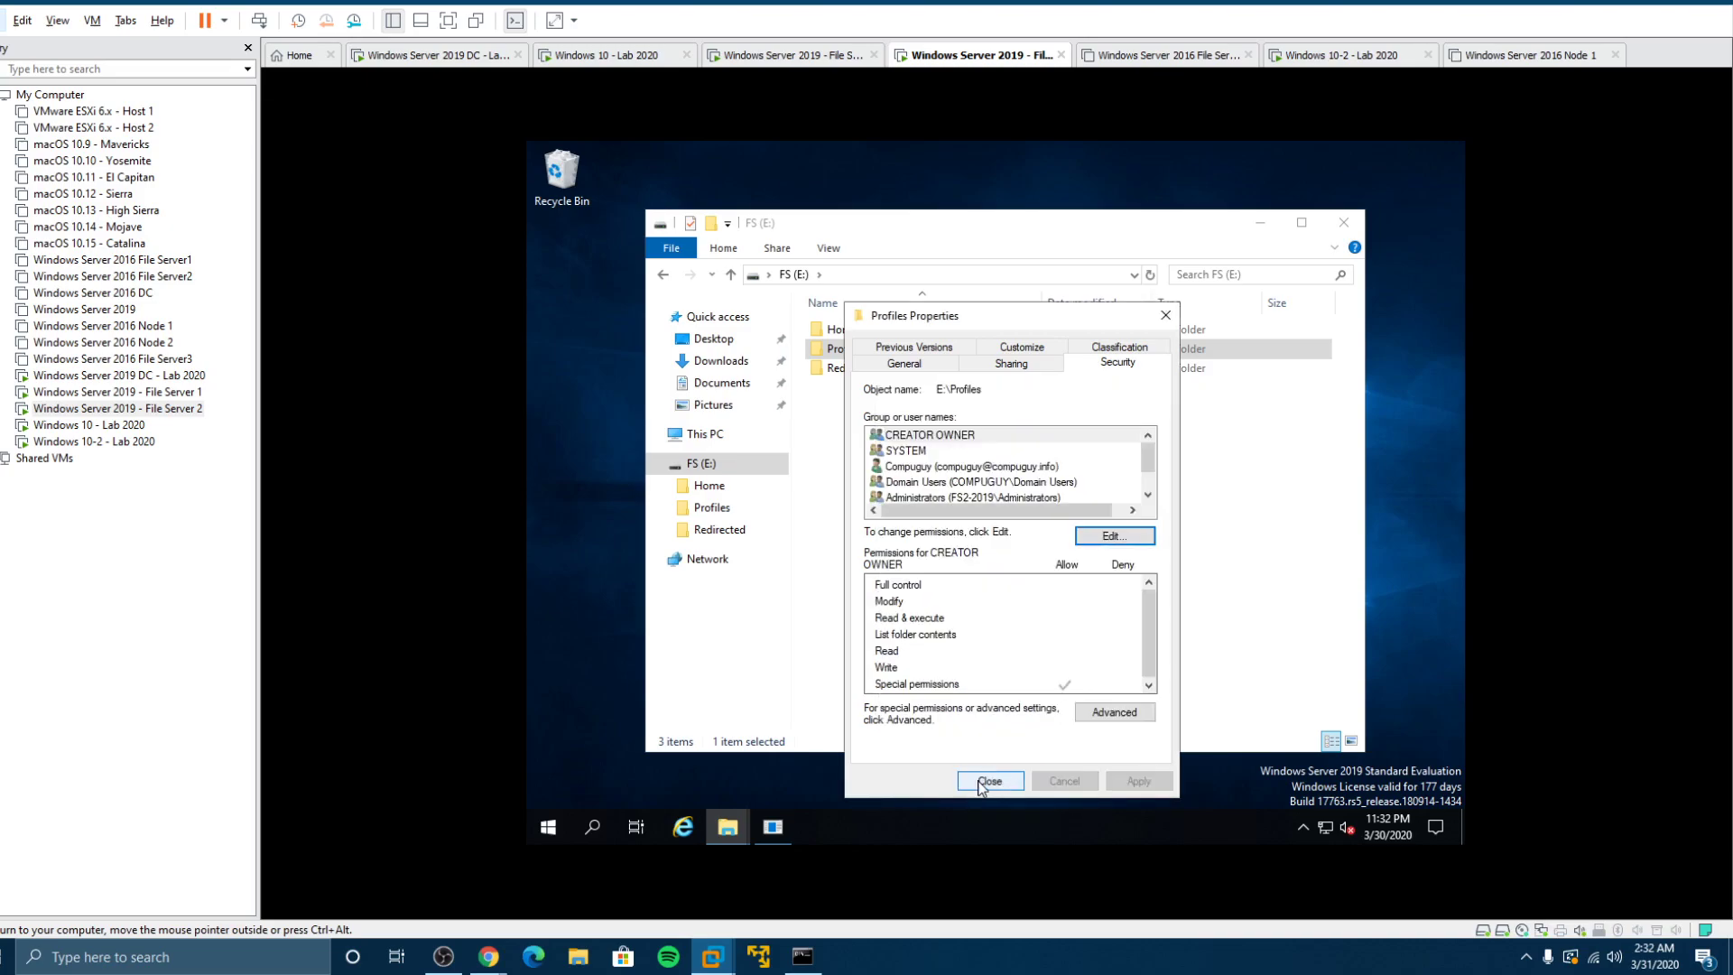
{"action": "left_click", "coordinate": [983, 782]}
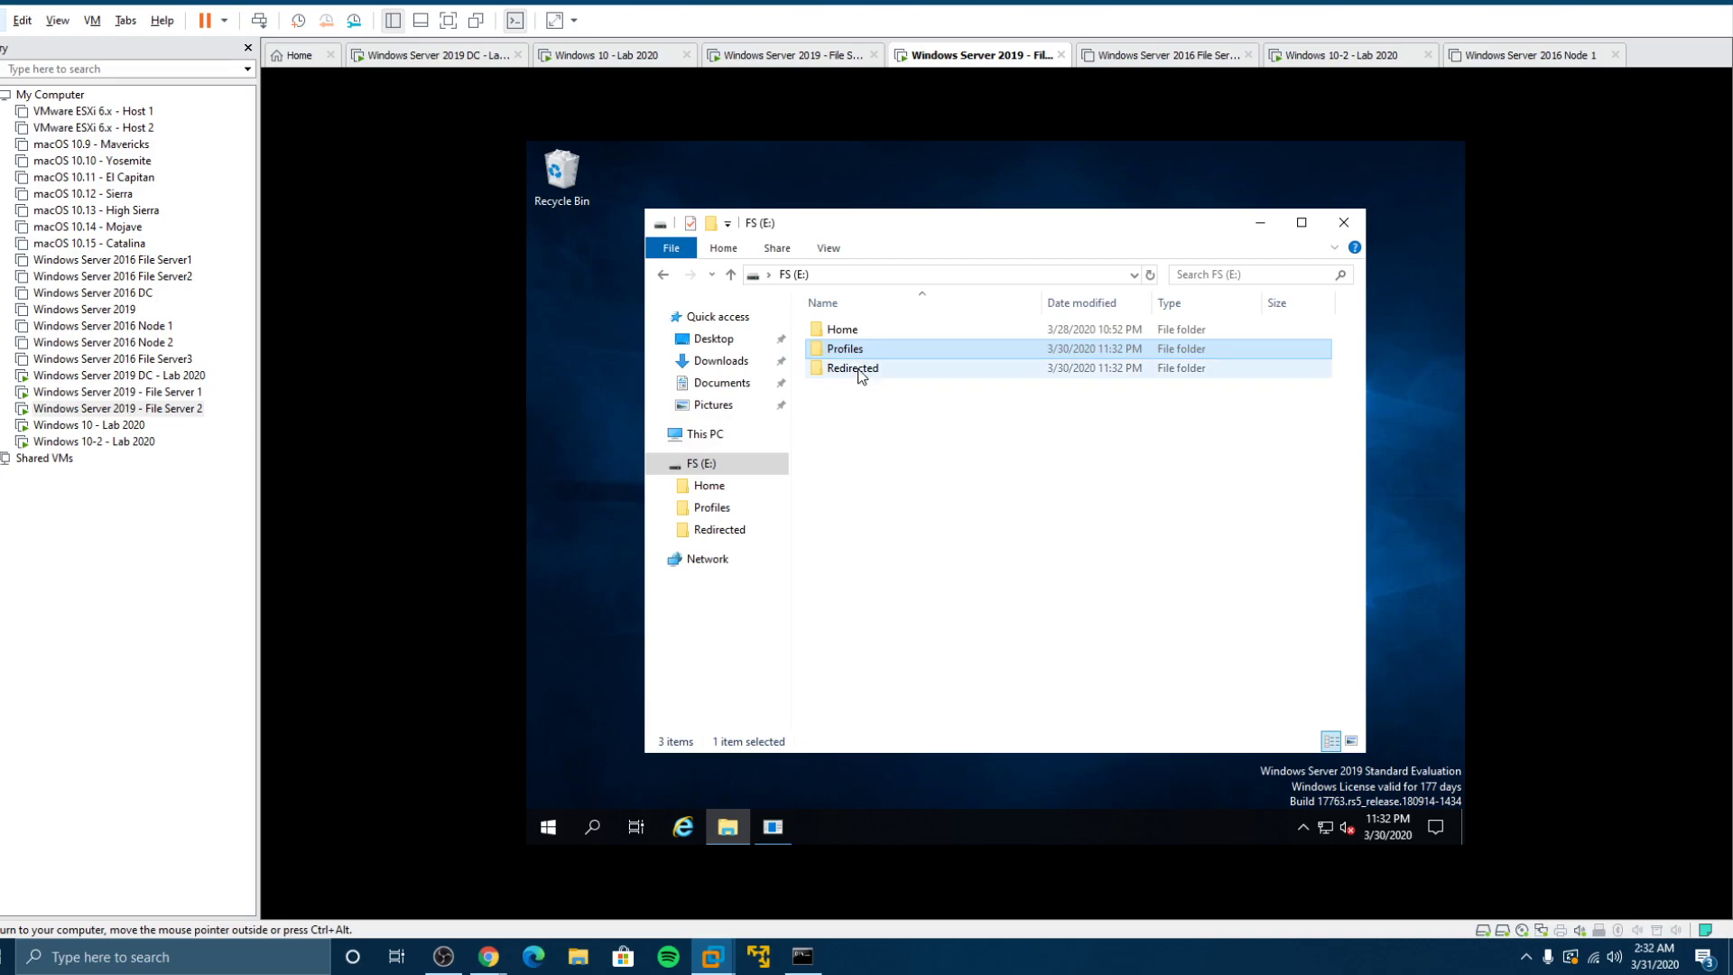
Step: Share the Redirected folder via Advanced Sharing, giving Everyone Full Control on the share
{"action": "right_click", "coordinate": [848, 372]}
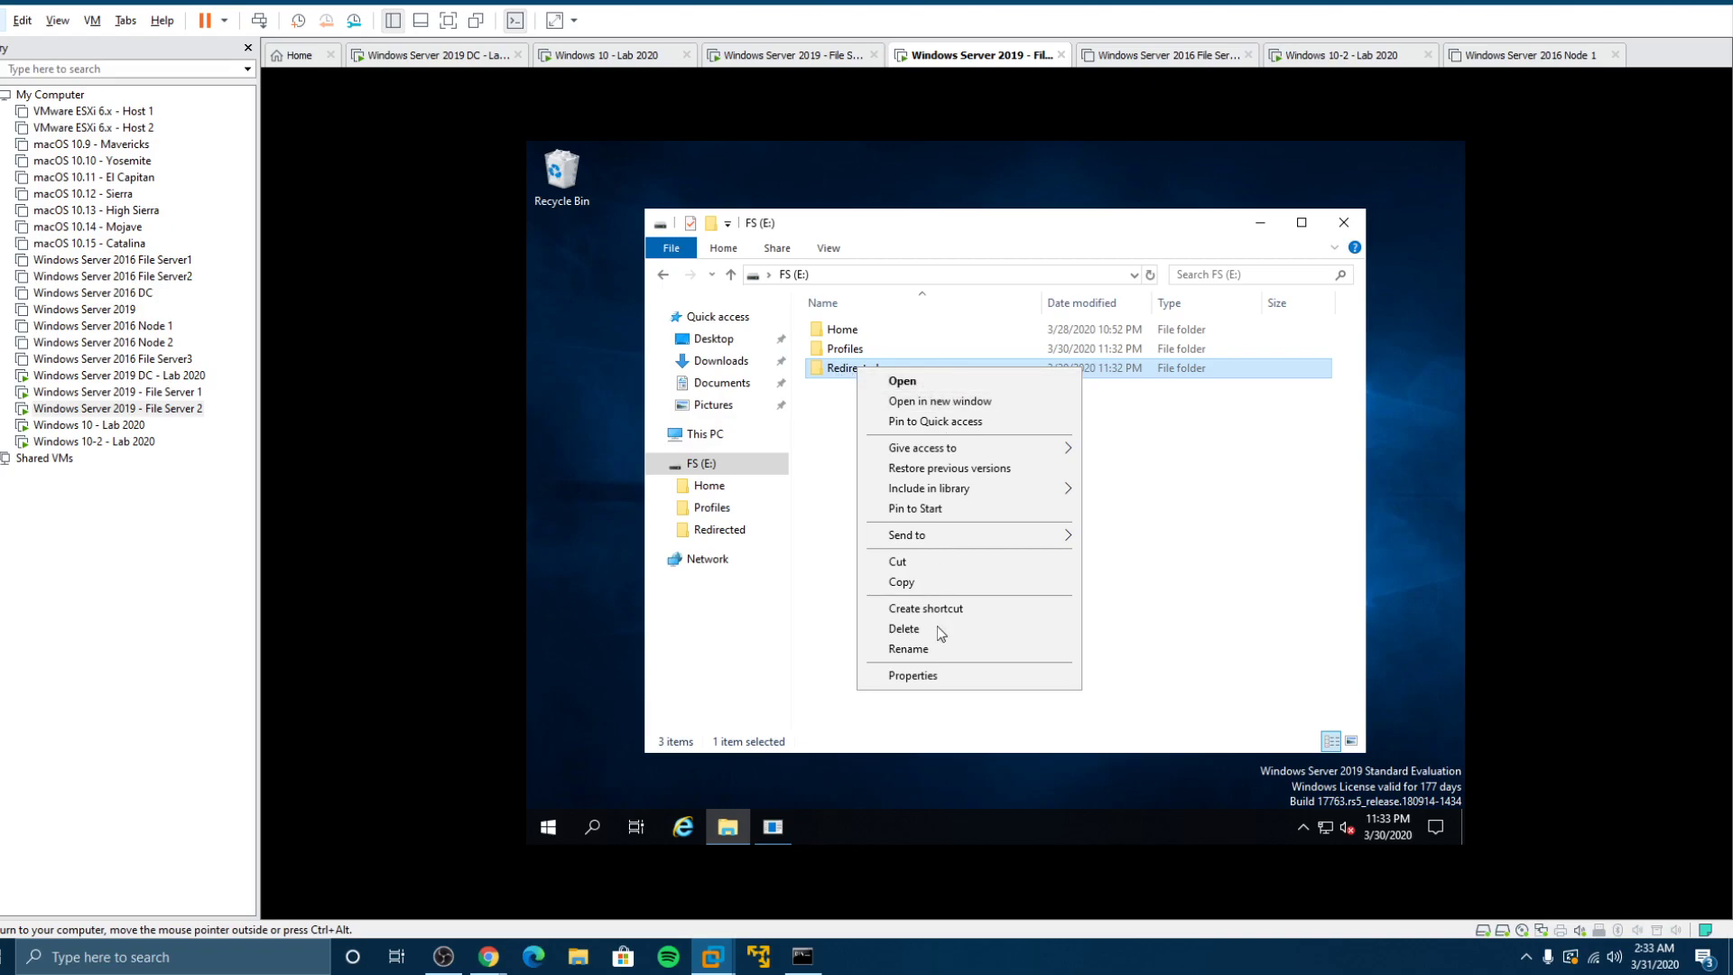
{"action": "left_click", "coordinate": [930, 677]}
{"action": "left_click", "coordinate": [1004, 369]}
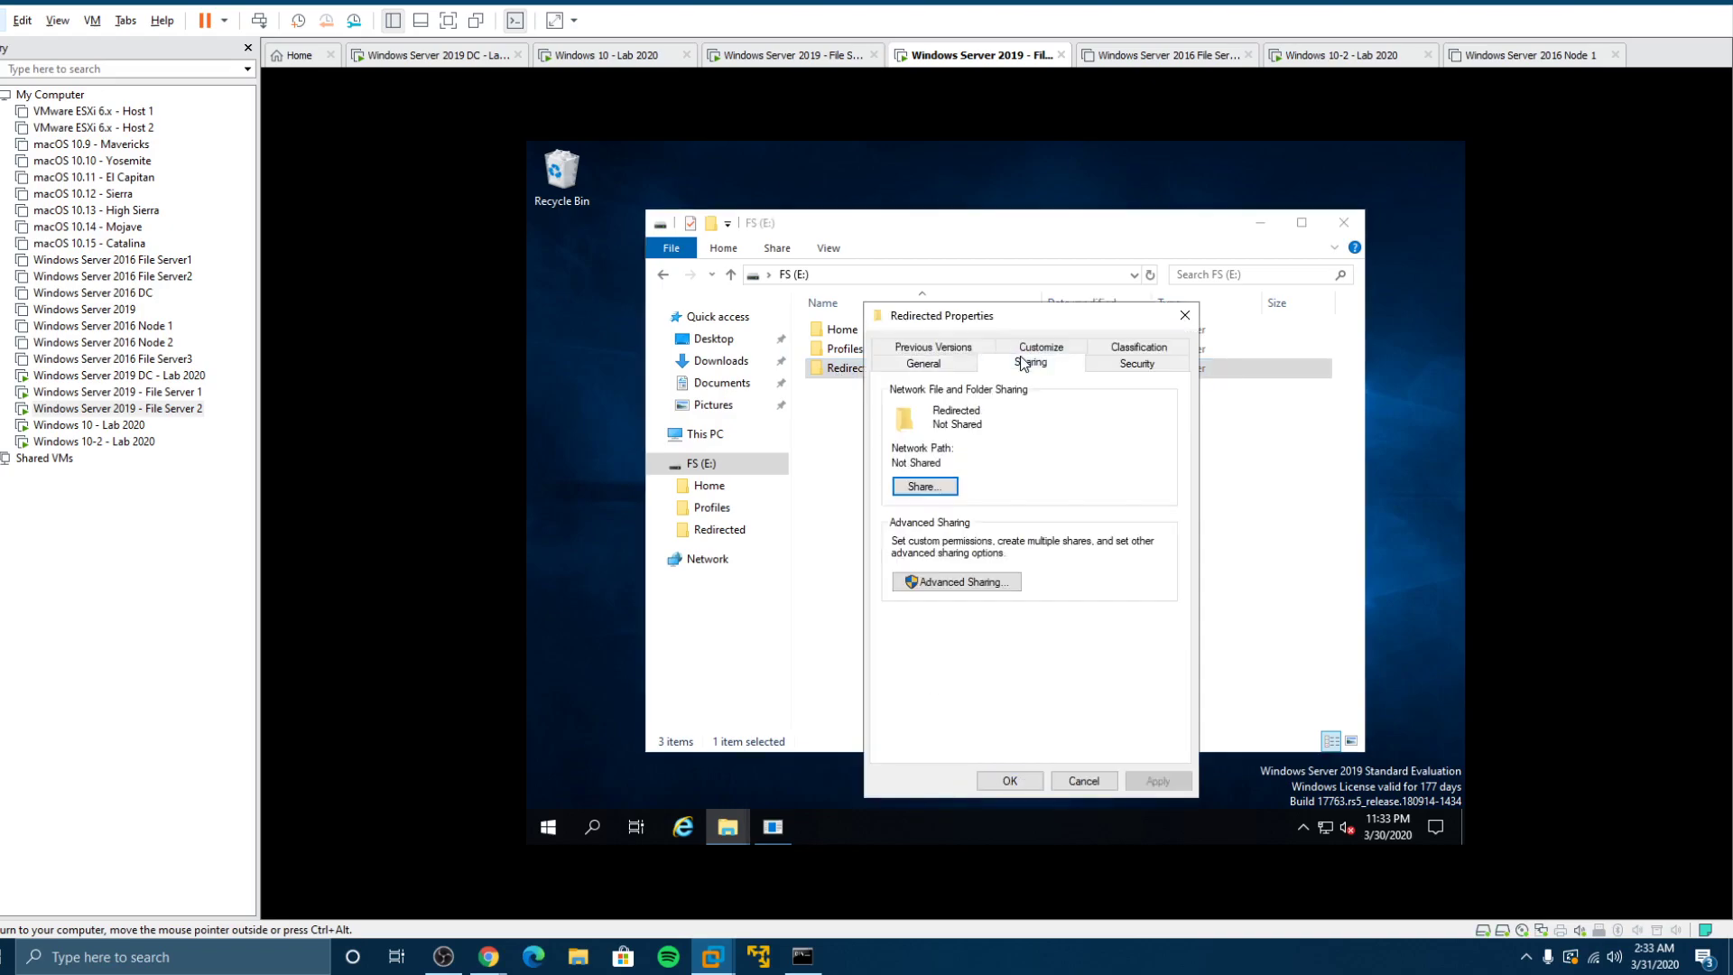
{"action": "left_click", "coordinate": [934, 585]}
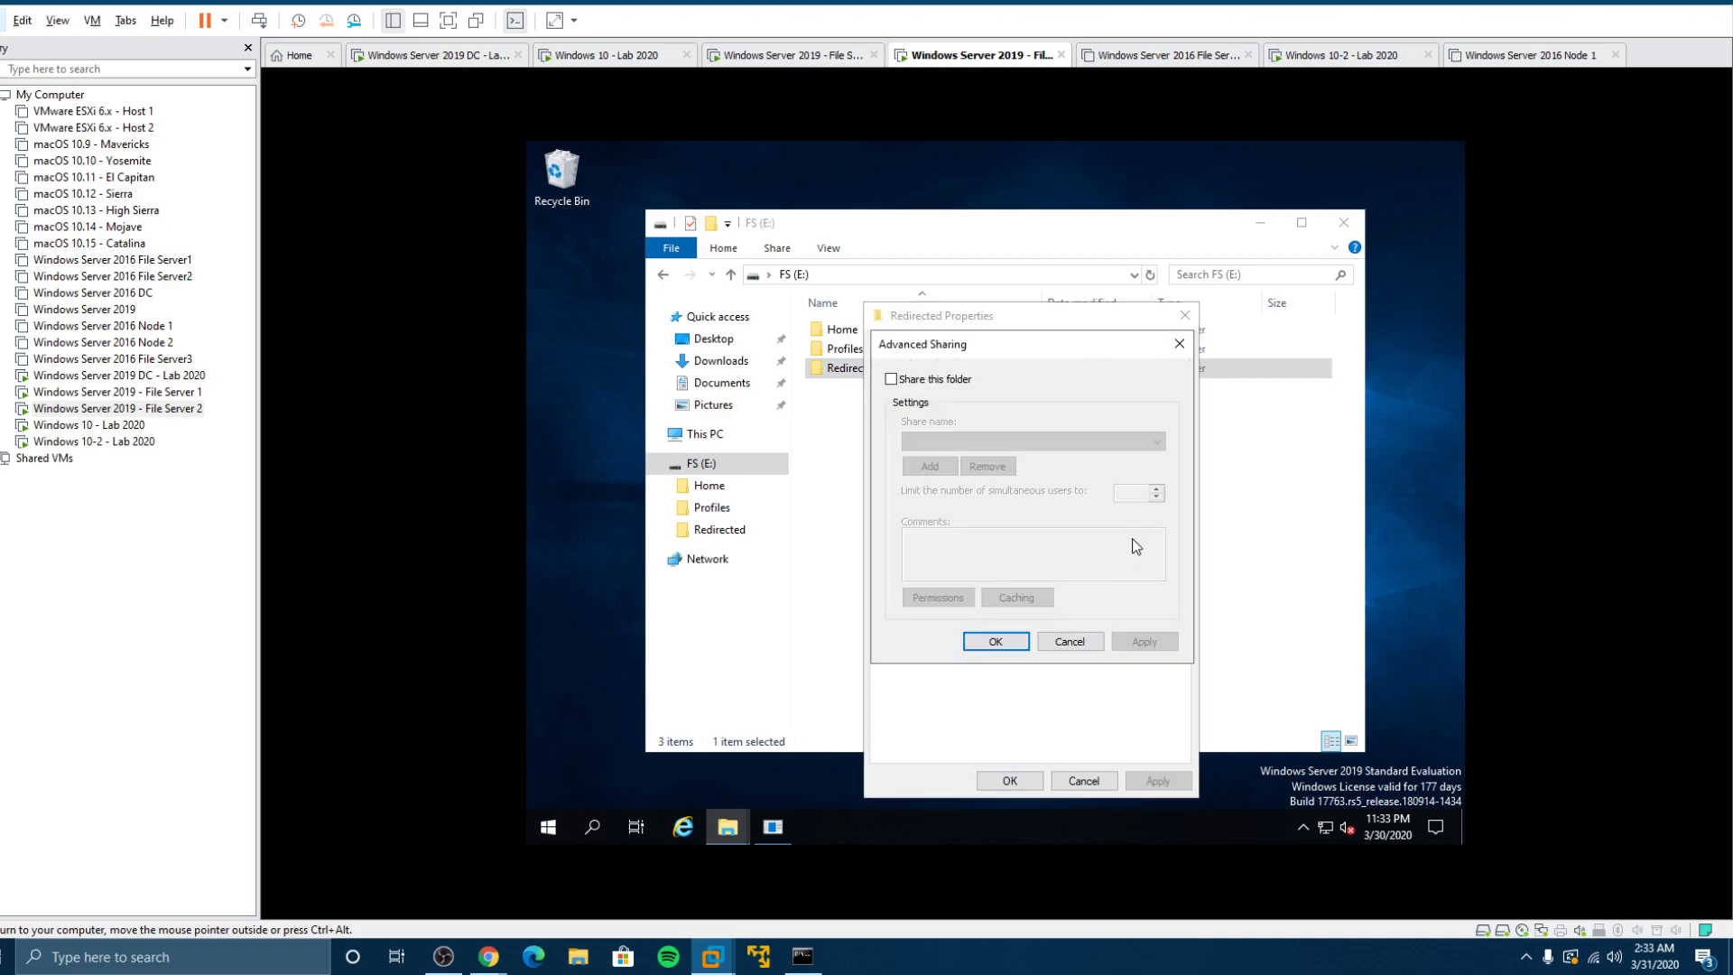
{"action": "left_click", "coordinate": [922, 381]}
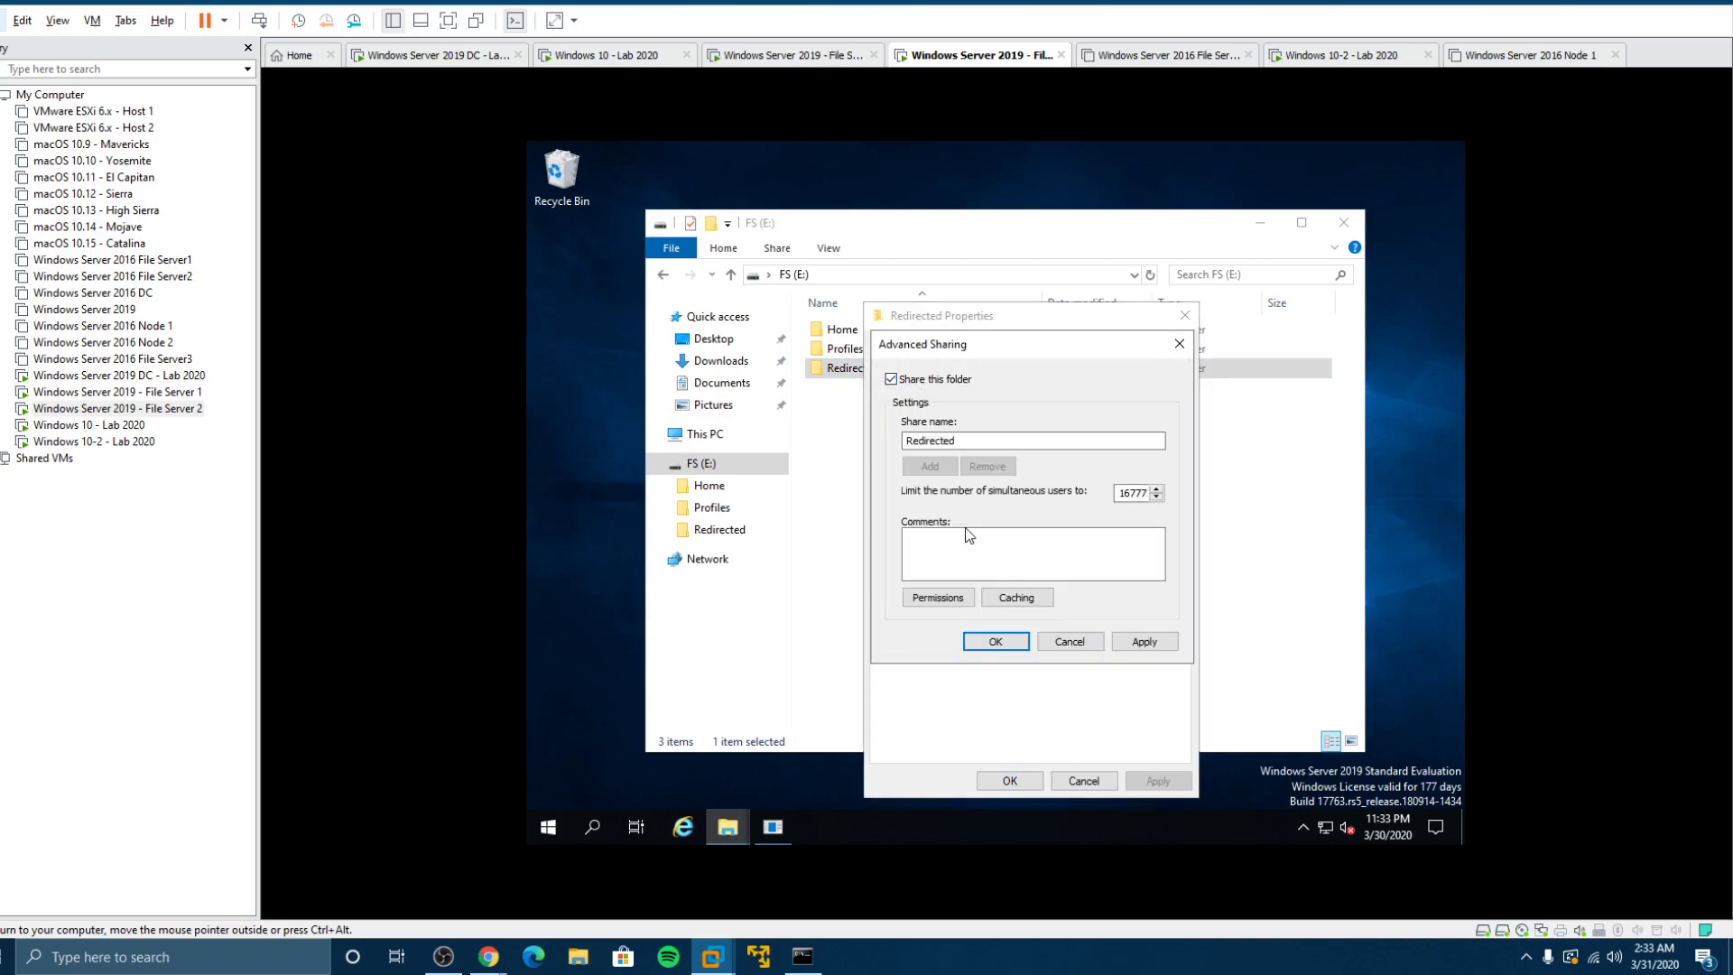
{"action": "left_click", "coordinate": [940, 600]}
{"action": "left_click", "coordinate": [1105, 581]}
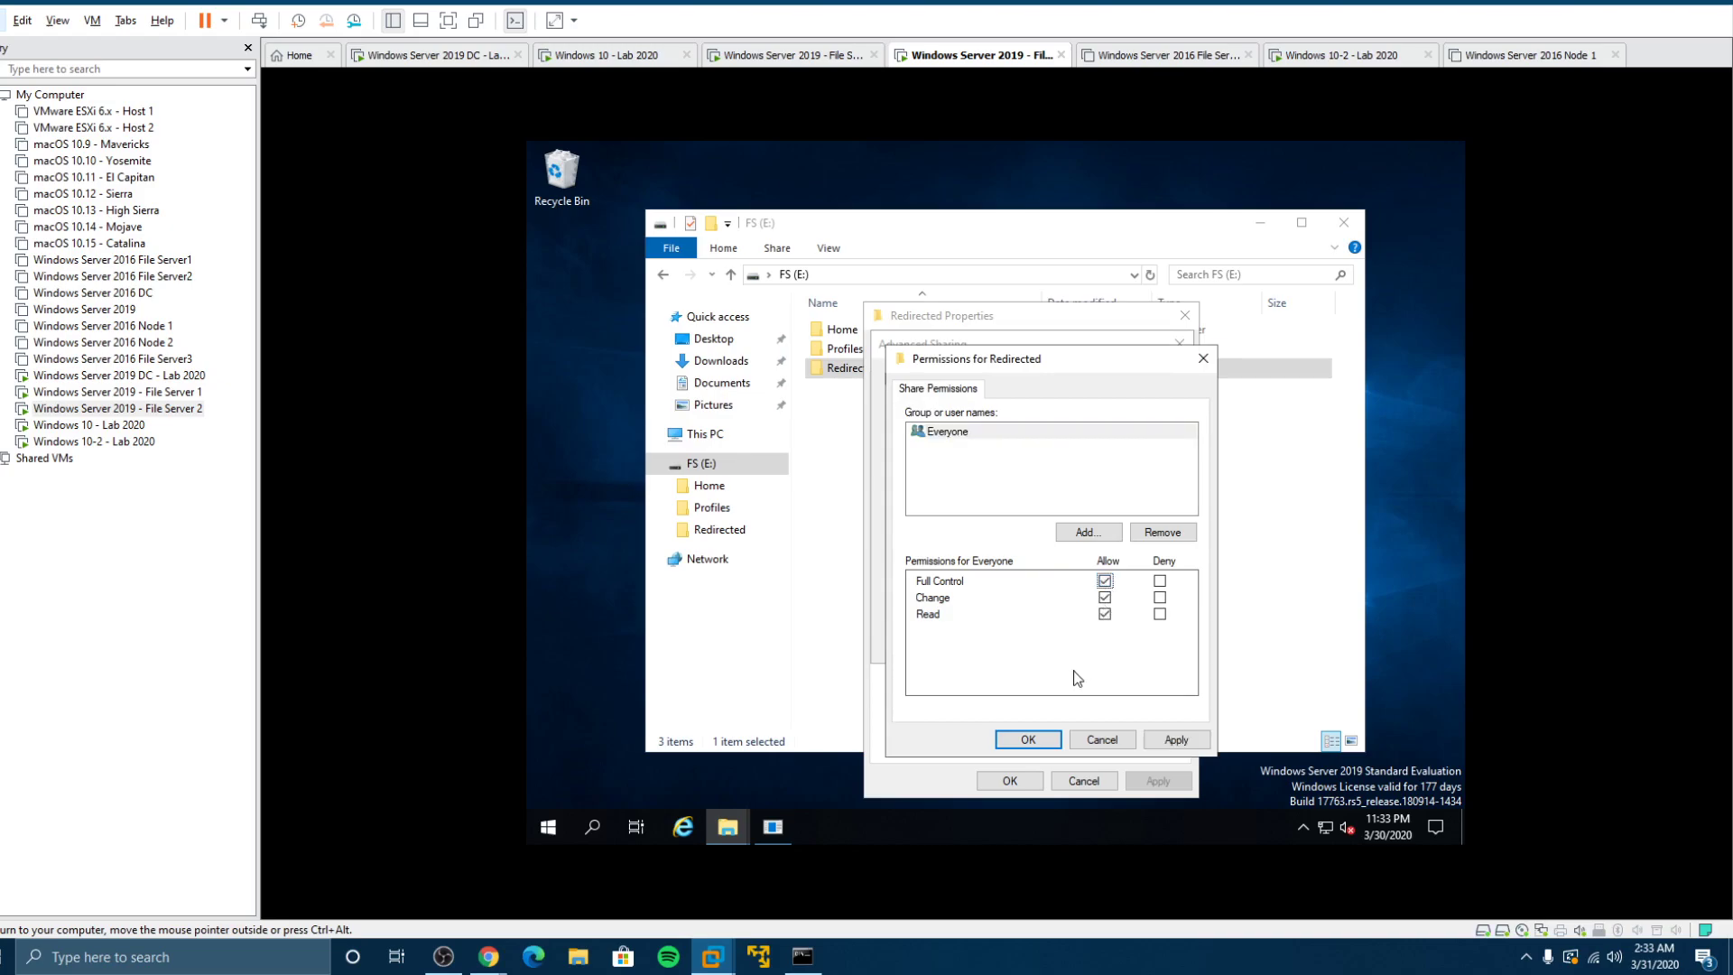
{"action": "left_click", "coordinate": [1027, 739]}
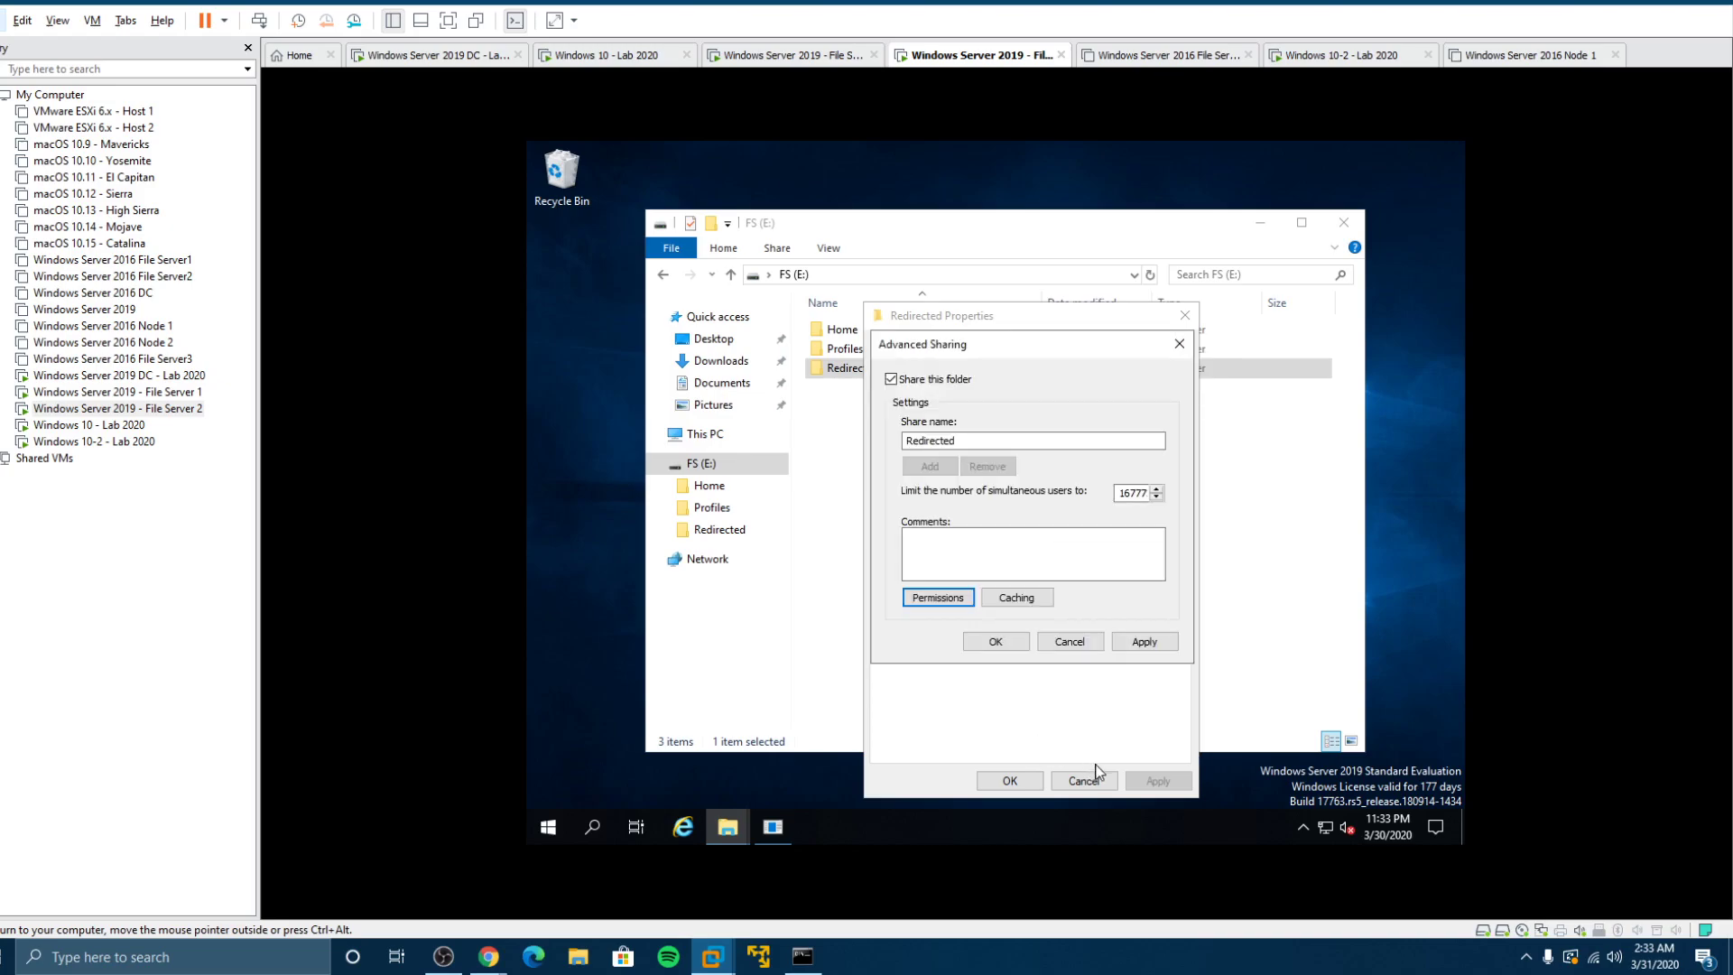
{"action": "left_click", "coordinate": [997, 644]}
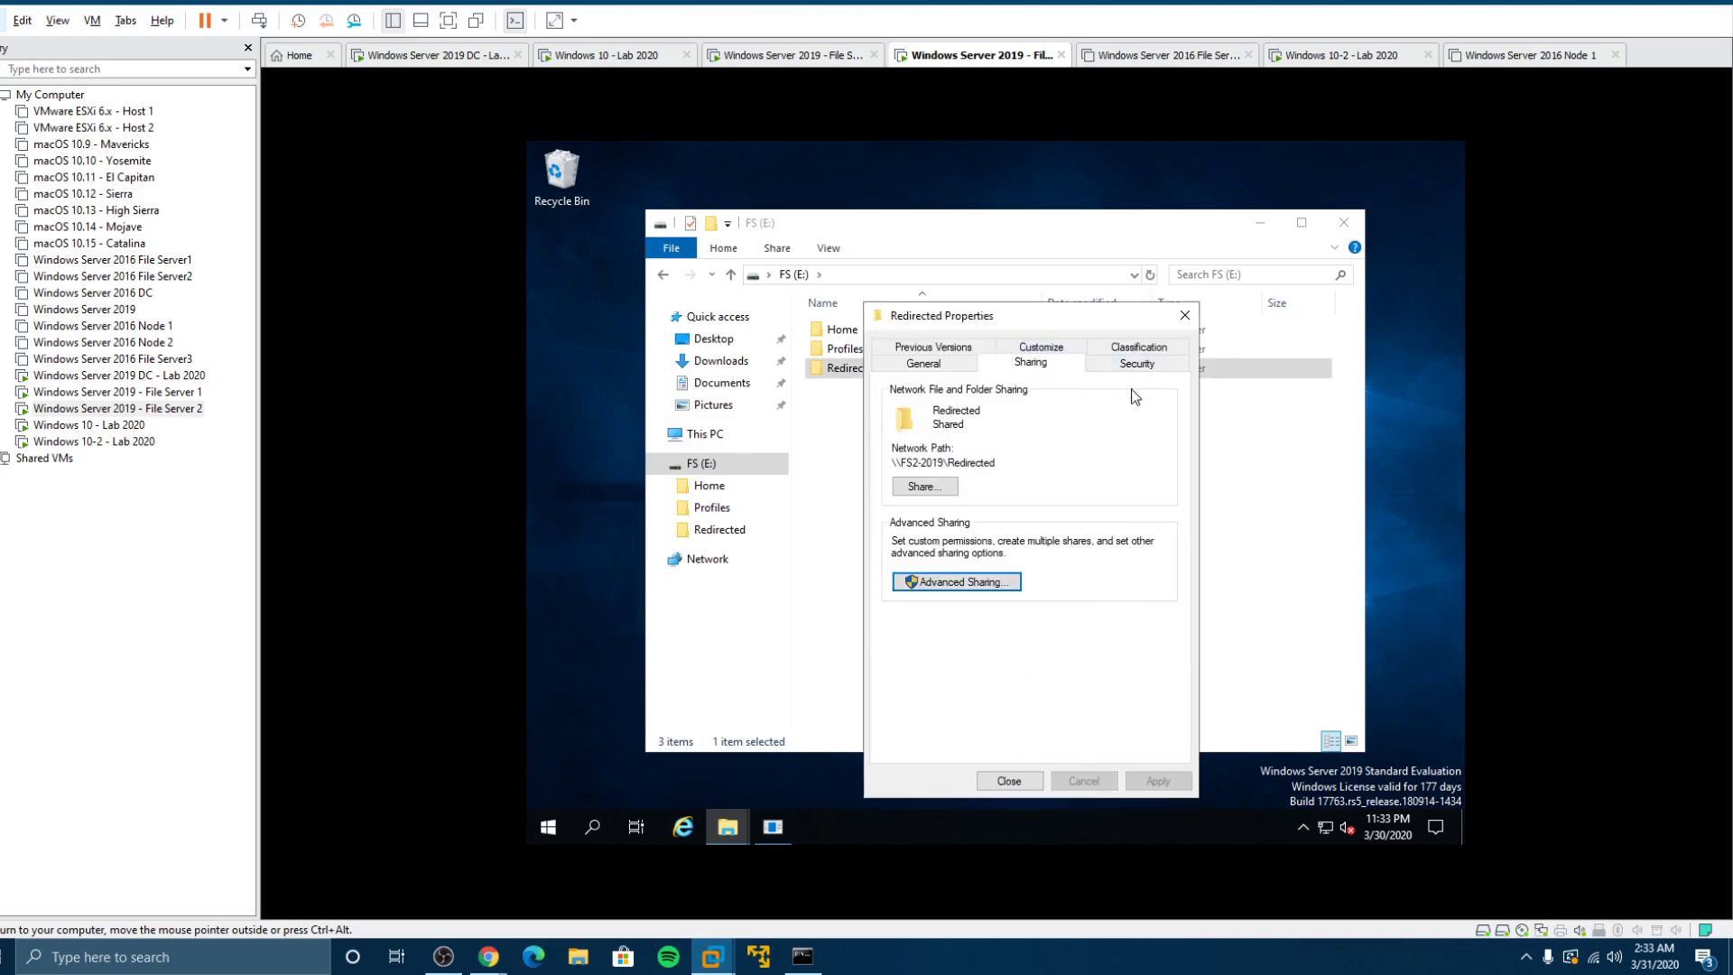
Step: Add Domain Users to the Redirected folder's Security permissions with Full control allowed
{"action": "left_click", "coordinate": [1138, 364]}
{"action": "left_click", "coordinate": [1100, 540]}
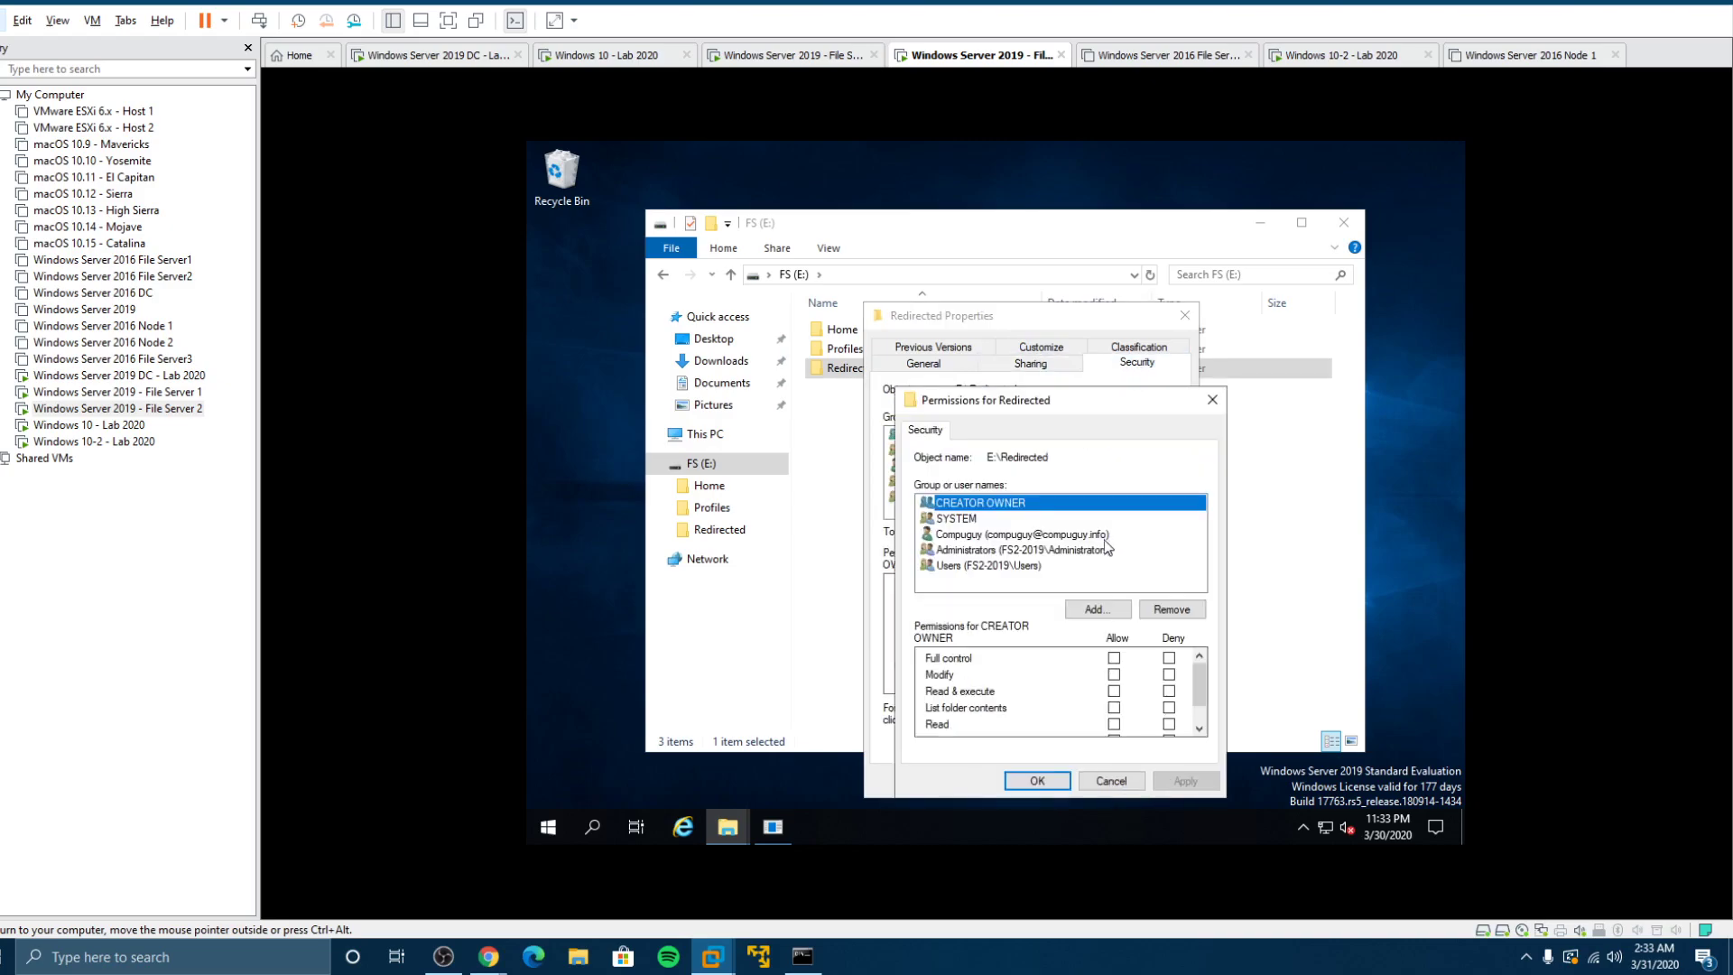
{"action": "left_click", "coordinate": [1102, 611]}
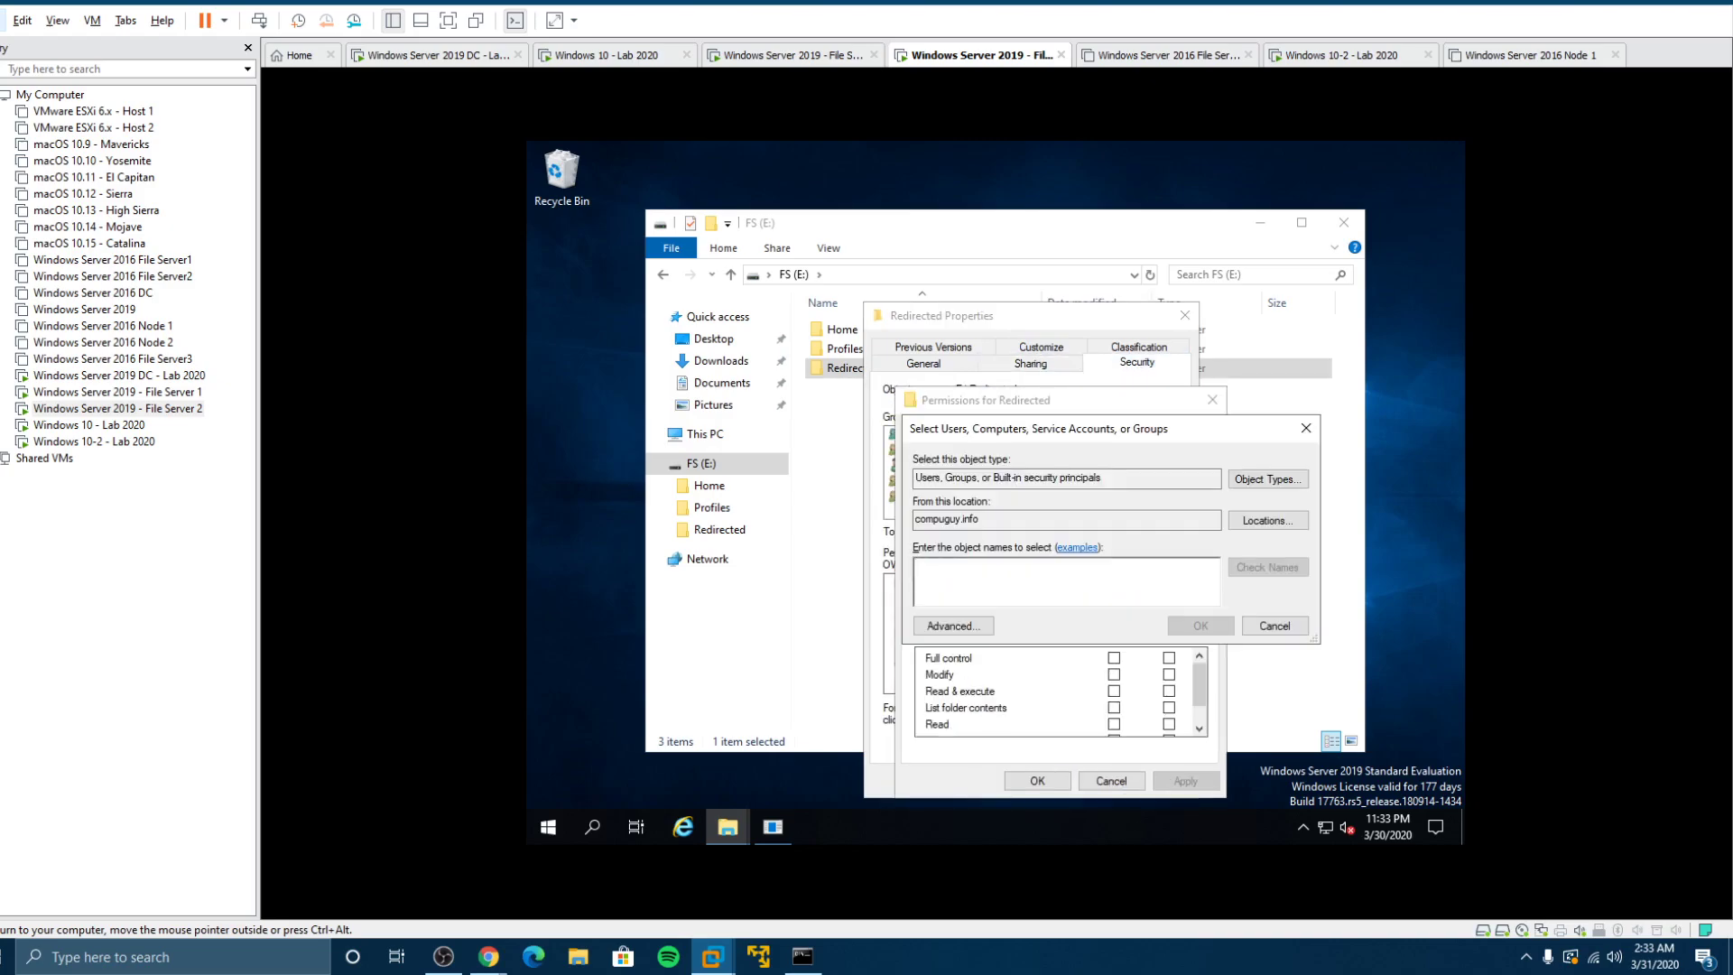
{"action": "type", "text": "Domain Users"}
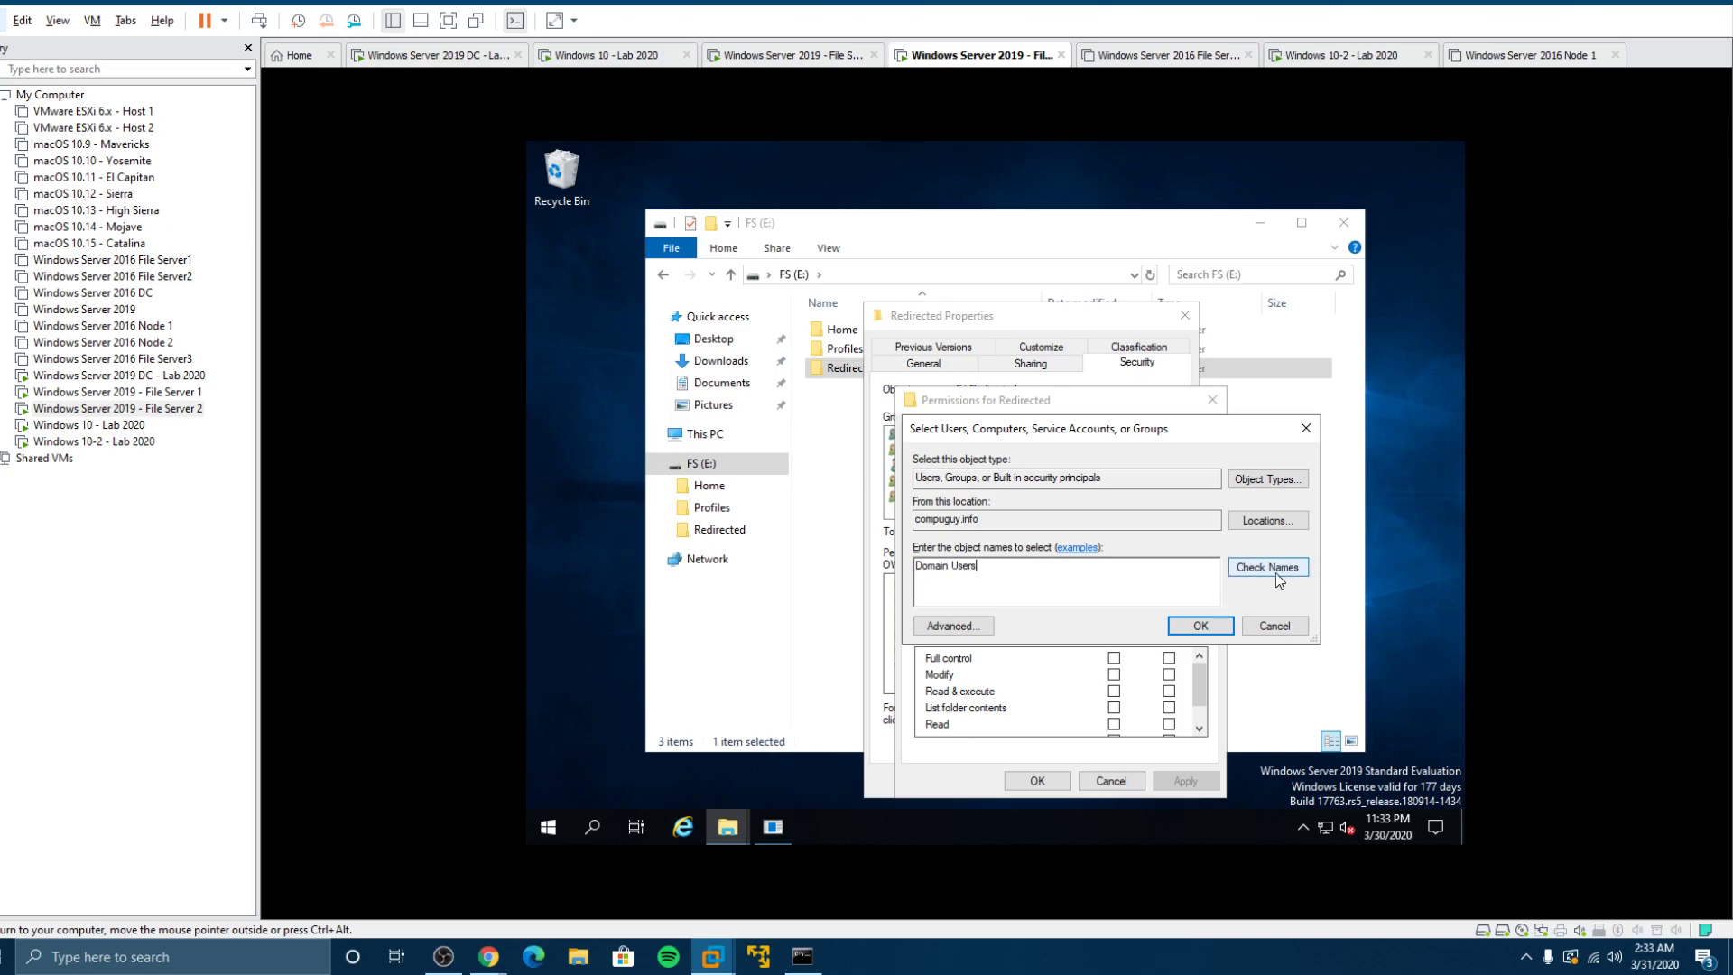
{"action": "left_click", "coordinate": [1275, 572]}
{"action": "left_click", "coordinate": [1203, 625]}
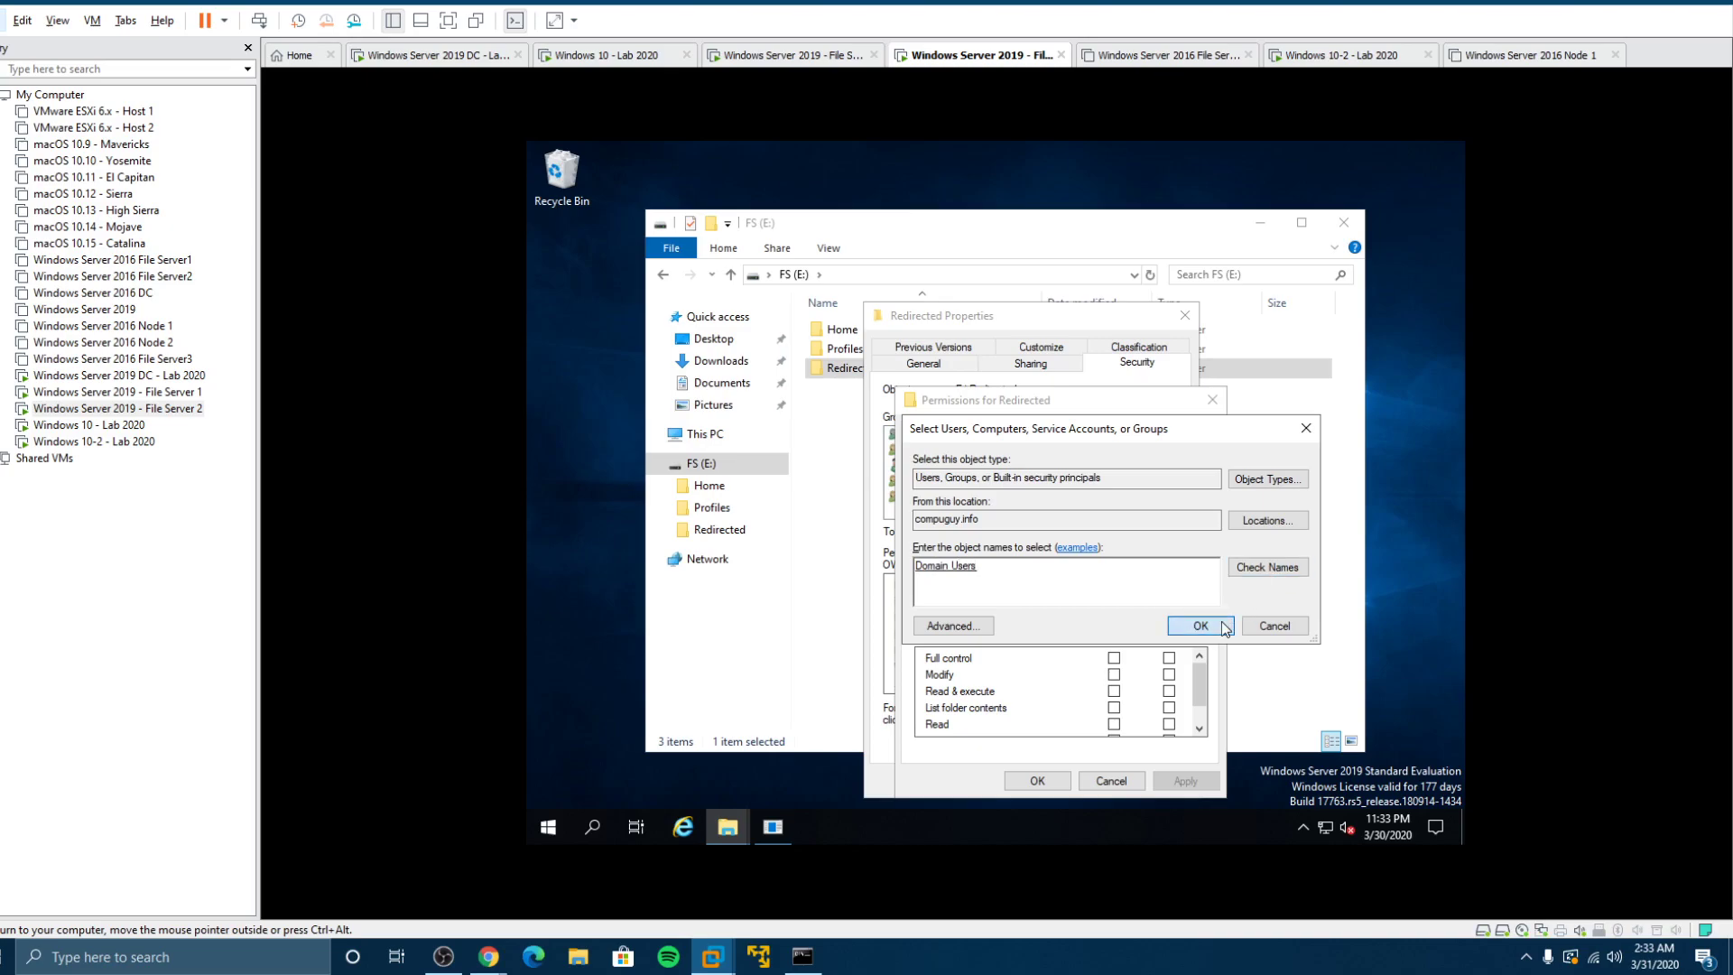
{"action": "left_click", "coordinate": [1116, 660]}
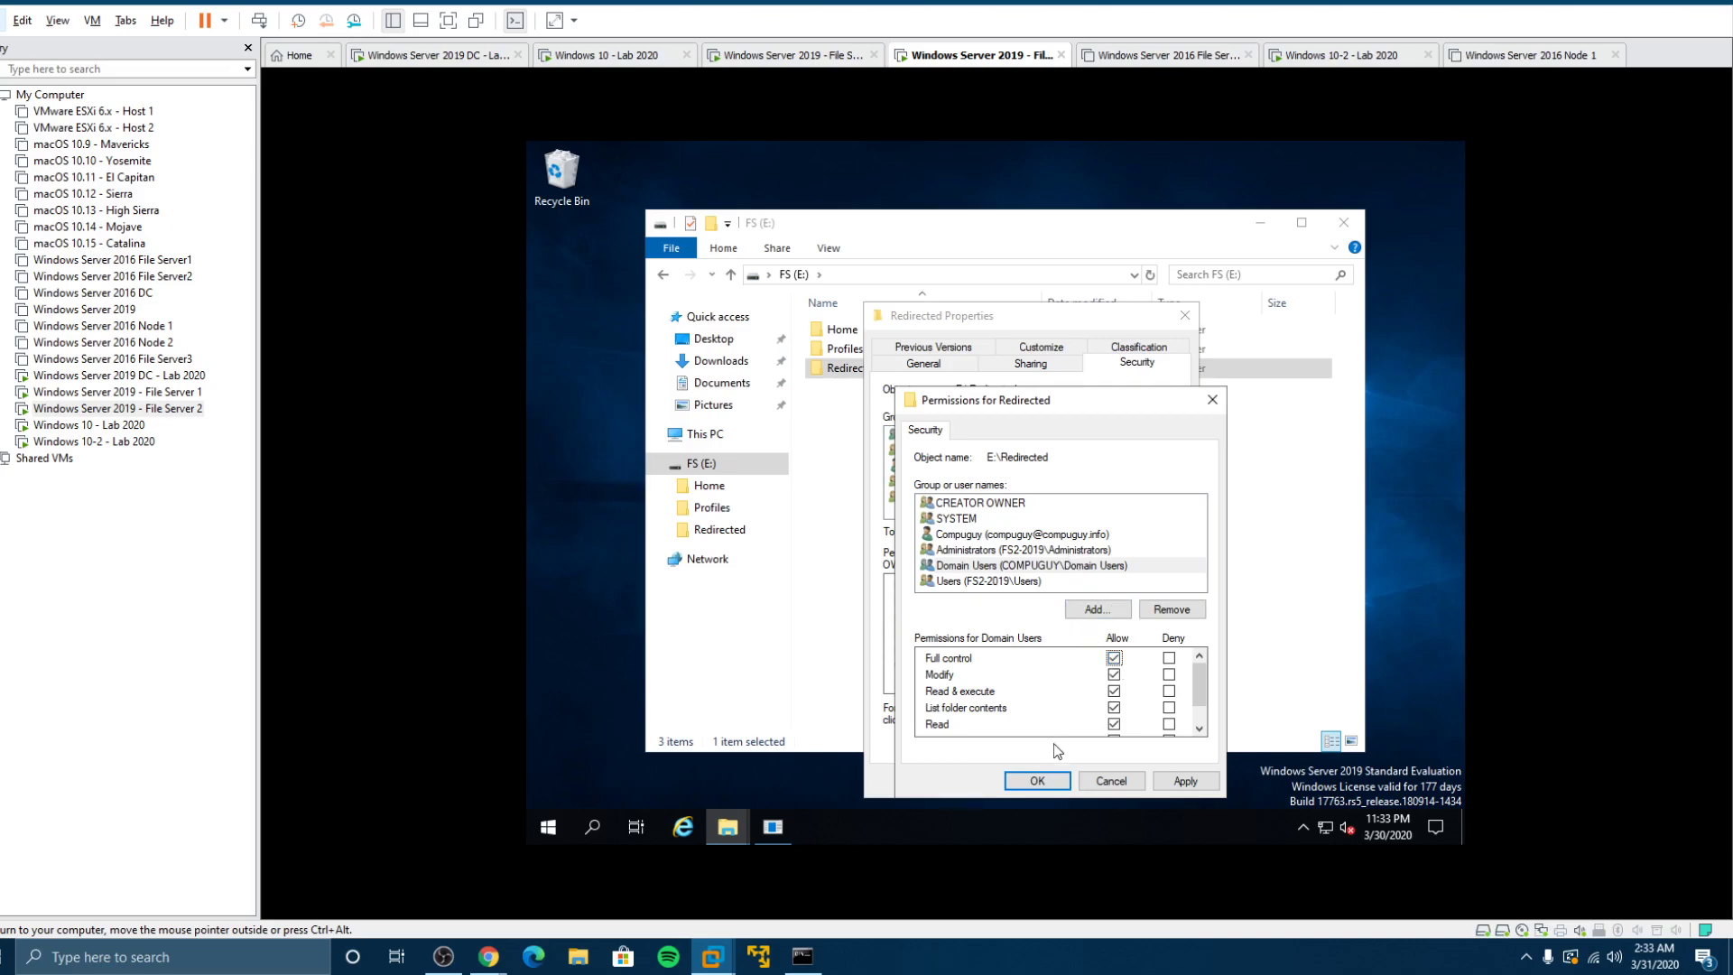
{"action": "left_click", "coordinate": [1036, 779]}
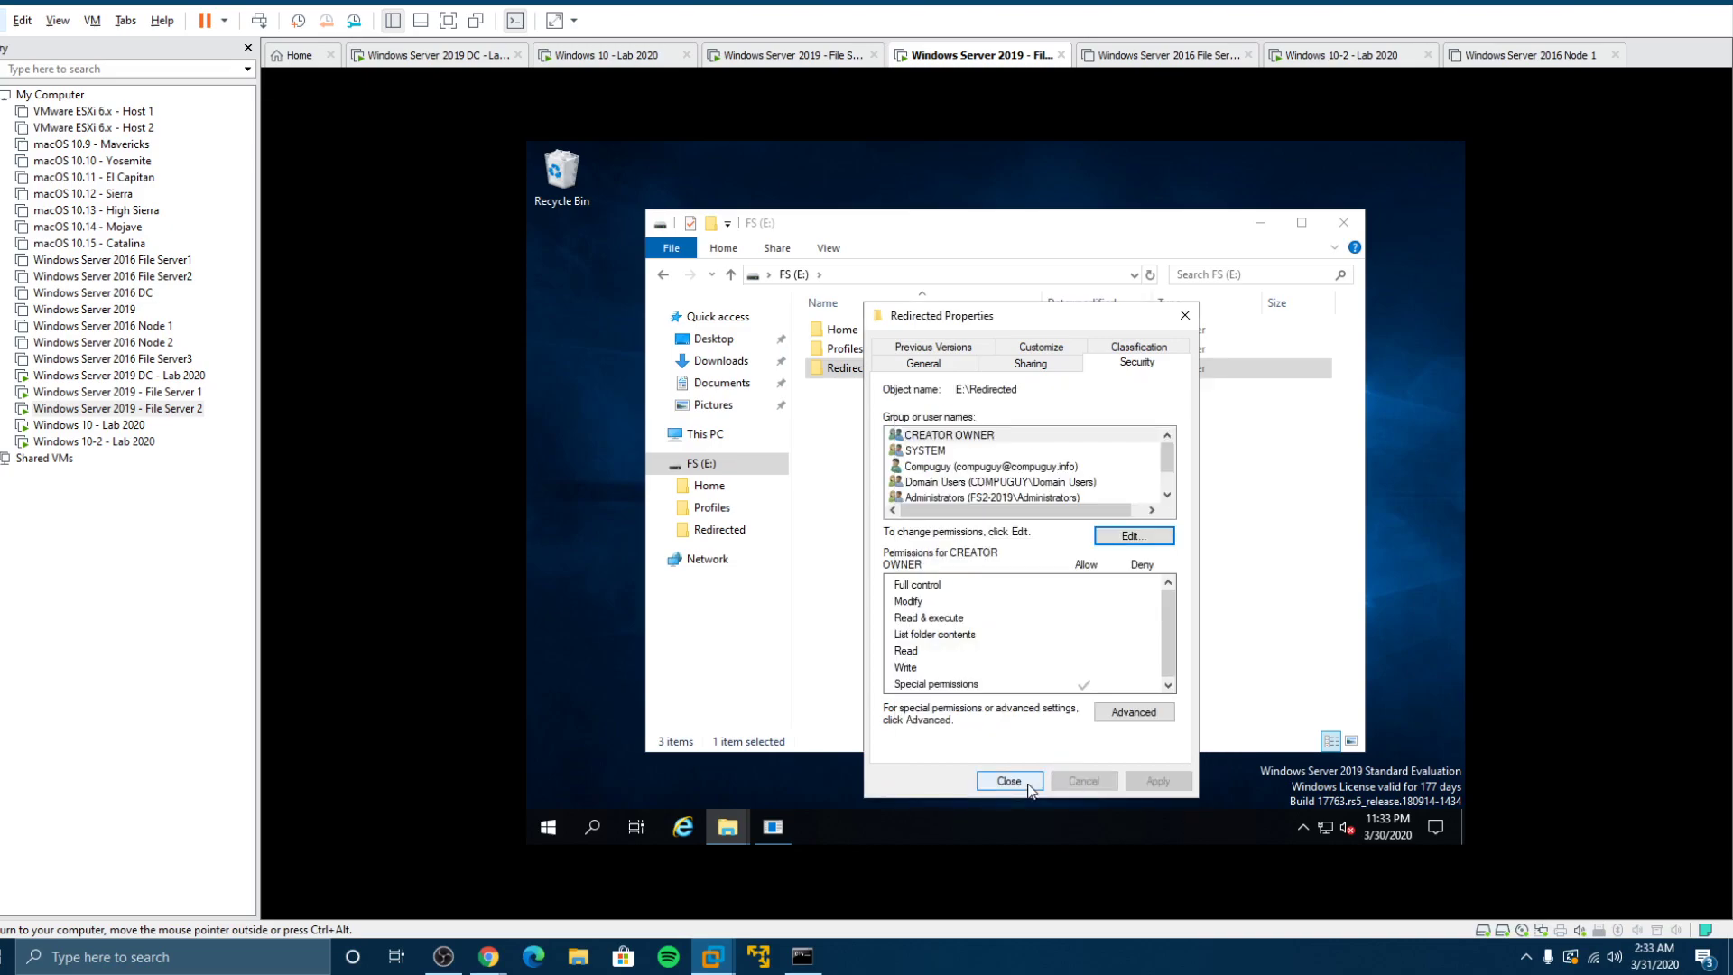
{"action": "left_click", "coordinate": [1011, 780]}
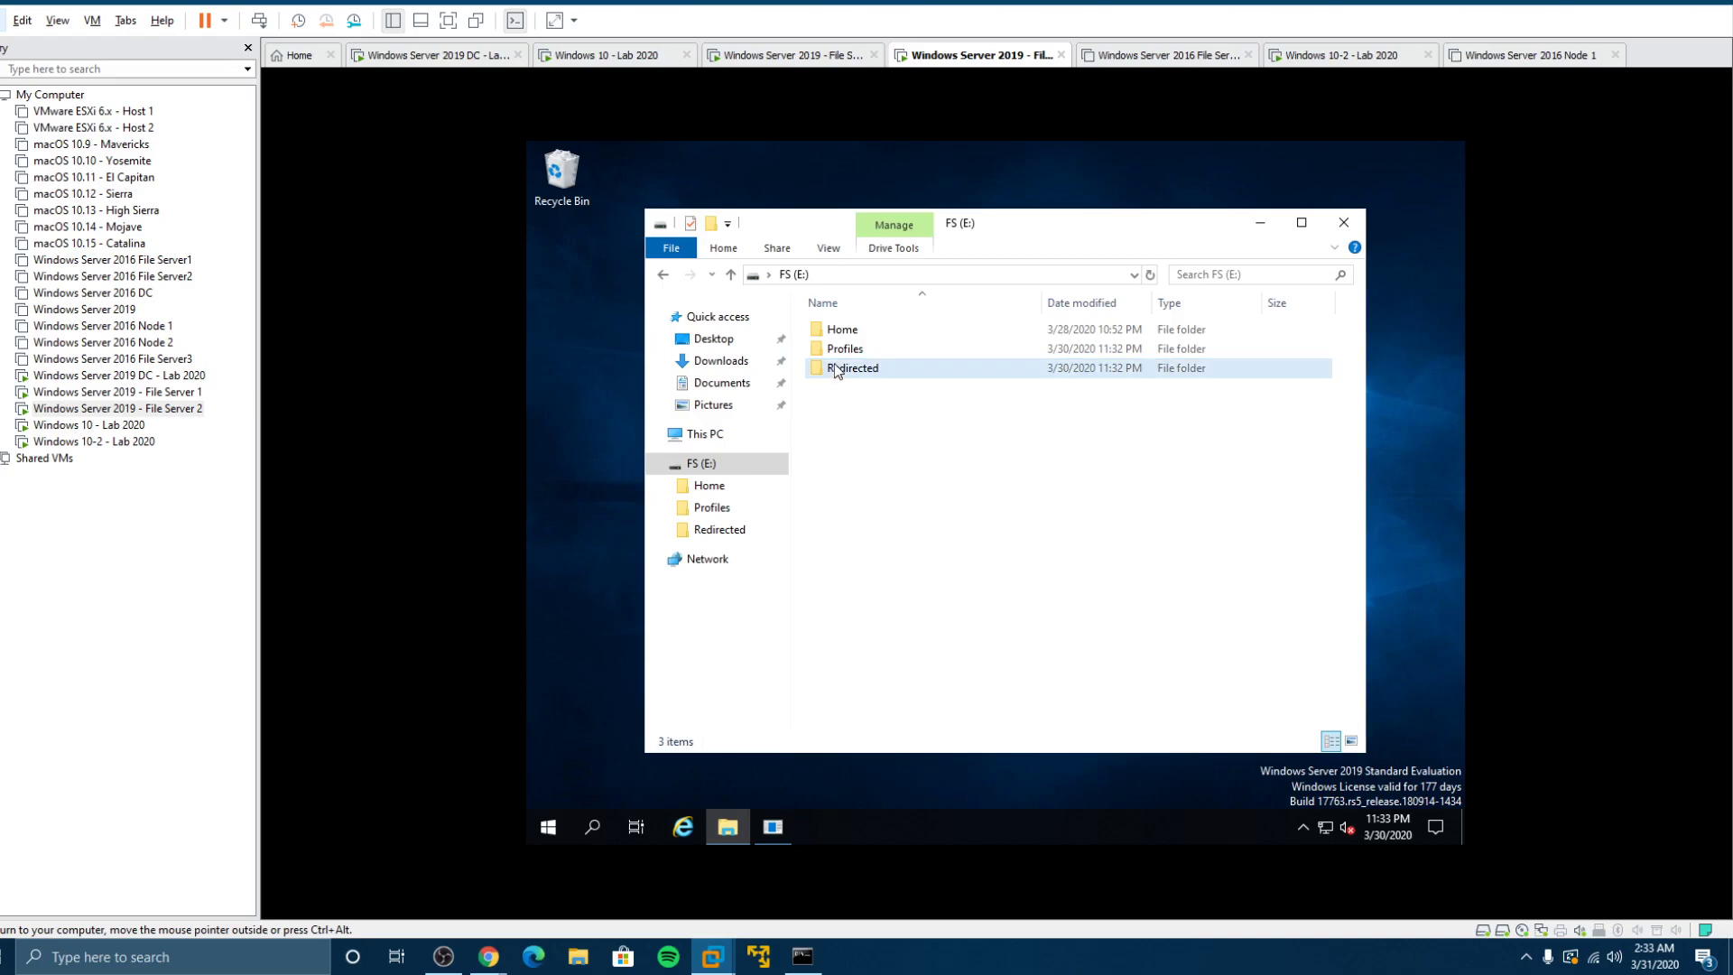
{"action": "left_click", "coordinate": [121, 431]}
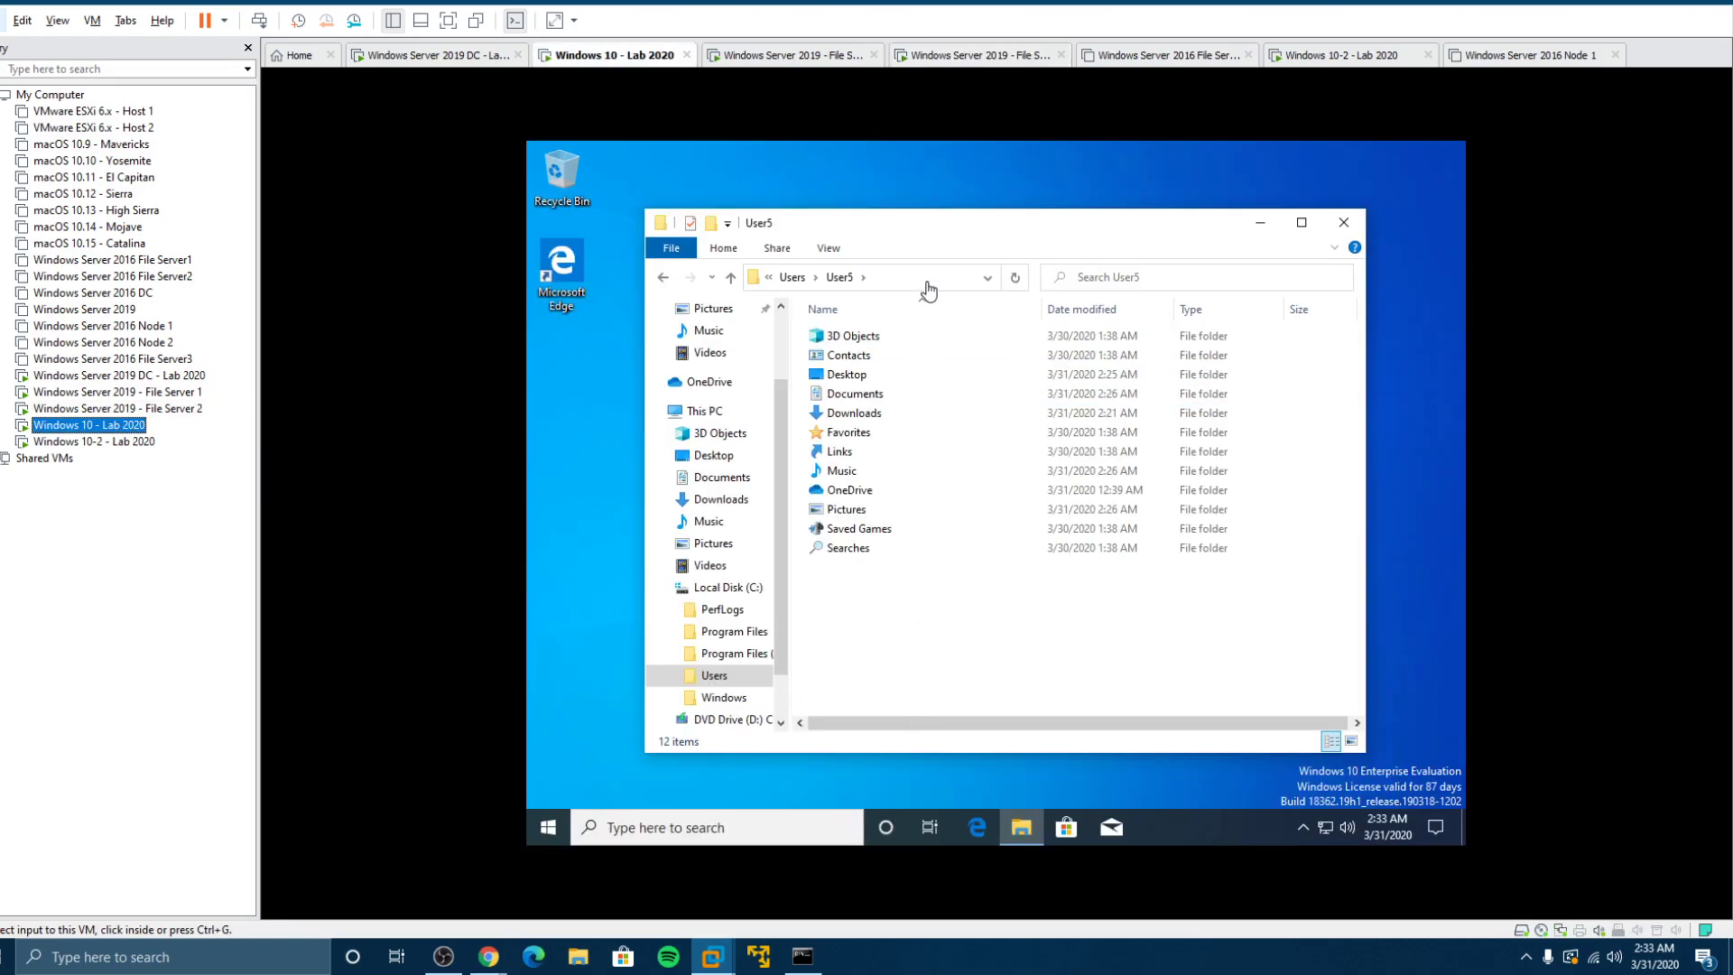
{"action": "left_click", "coordinate": [925, 285]}
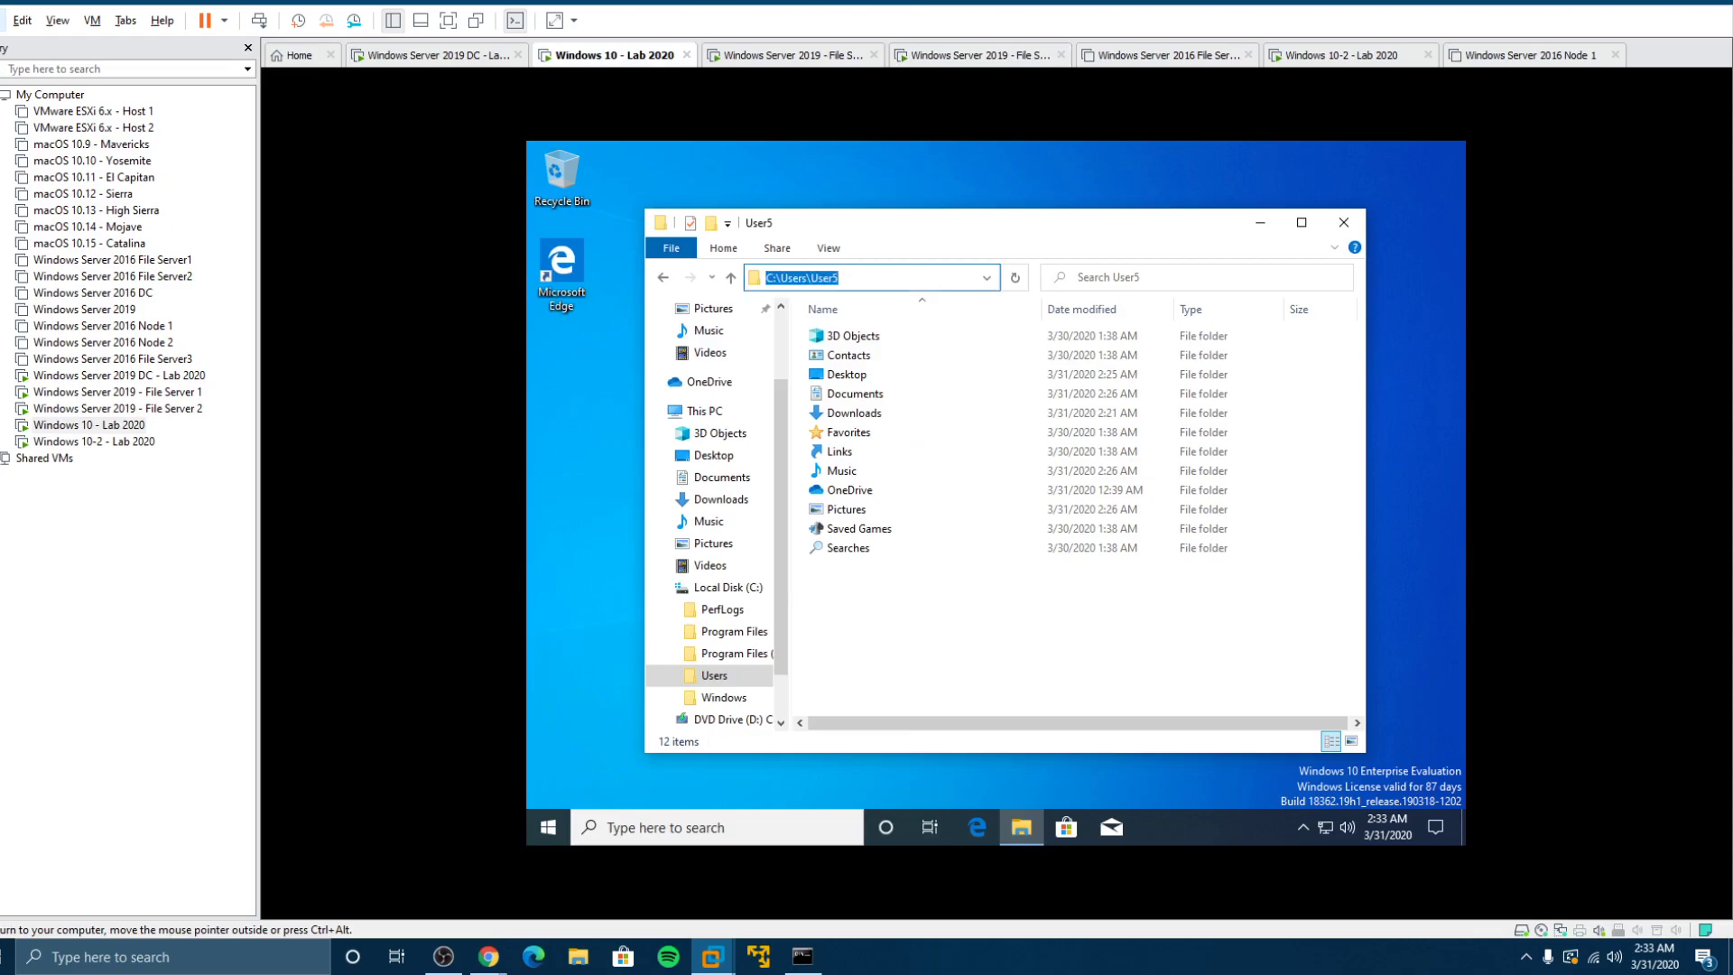
{"action": "type", "text": "\\\\fs2-2019"}
{"action": "key", "text": "Return"}
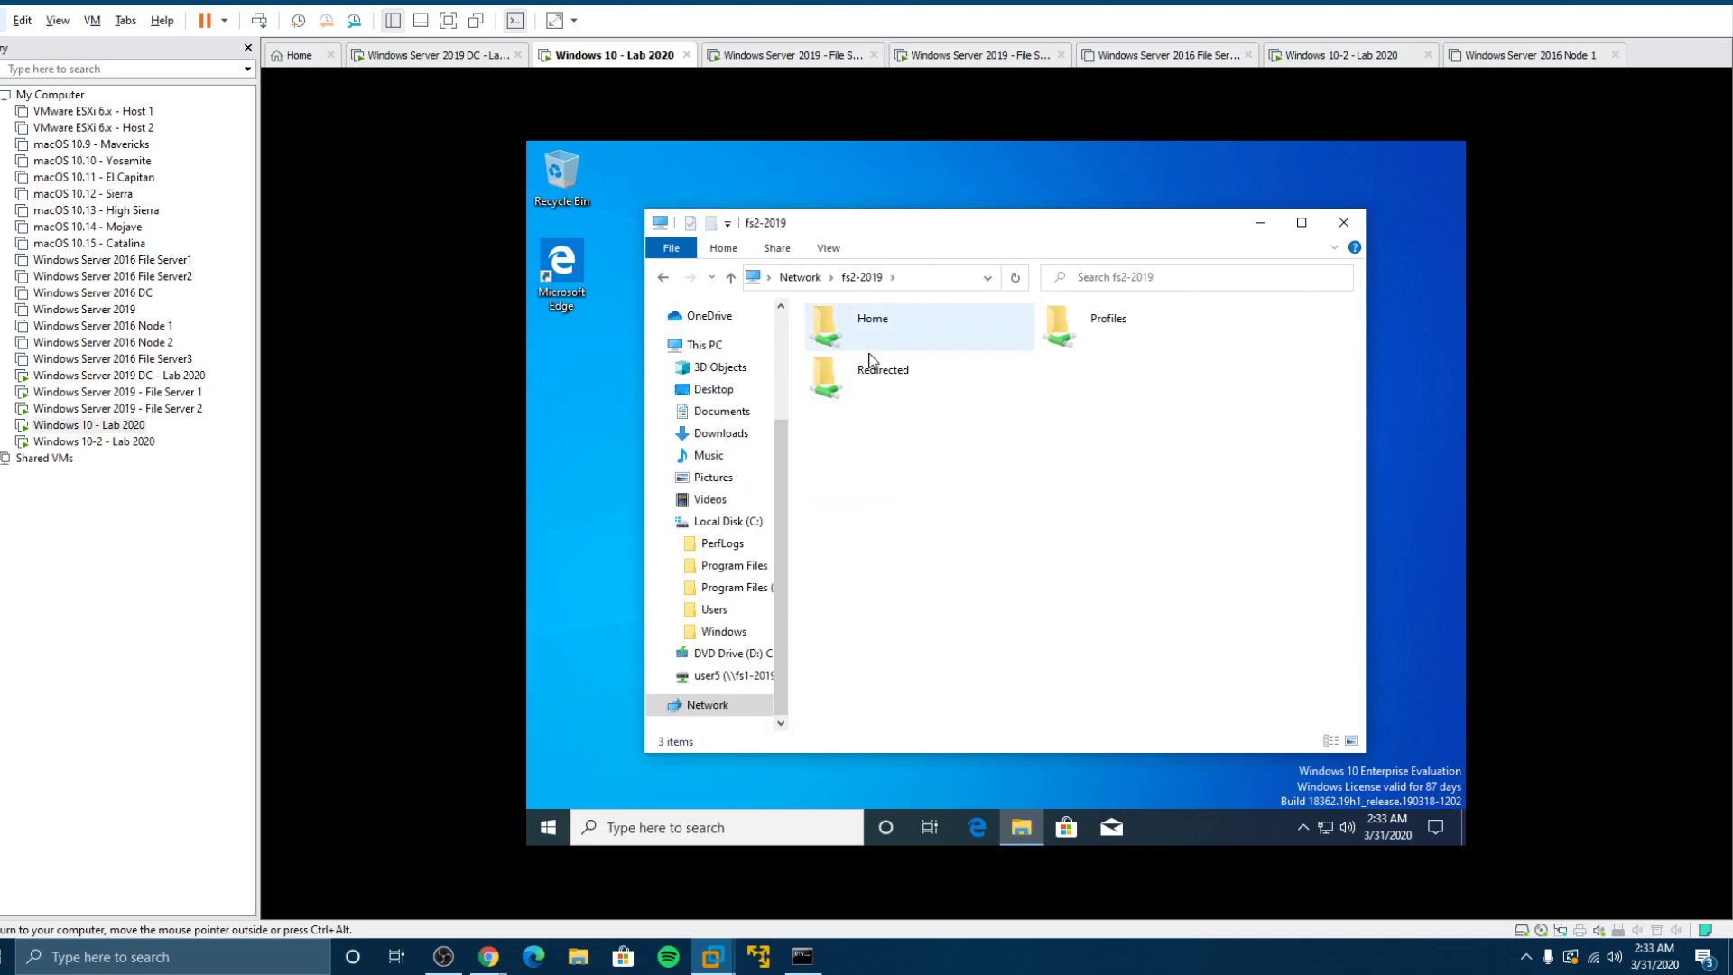
{"action": "left_click", "coordinate": [665, 278]}
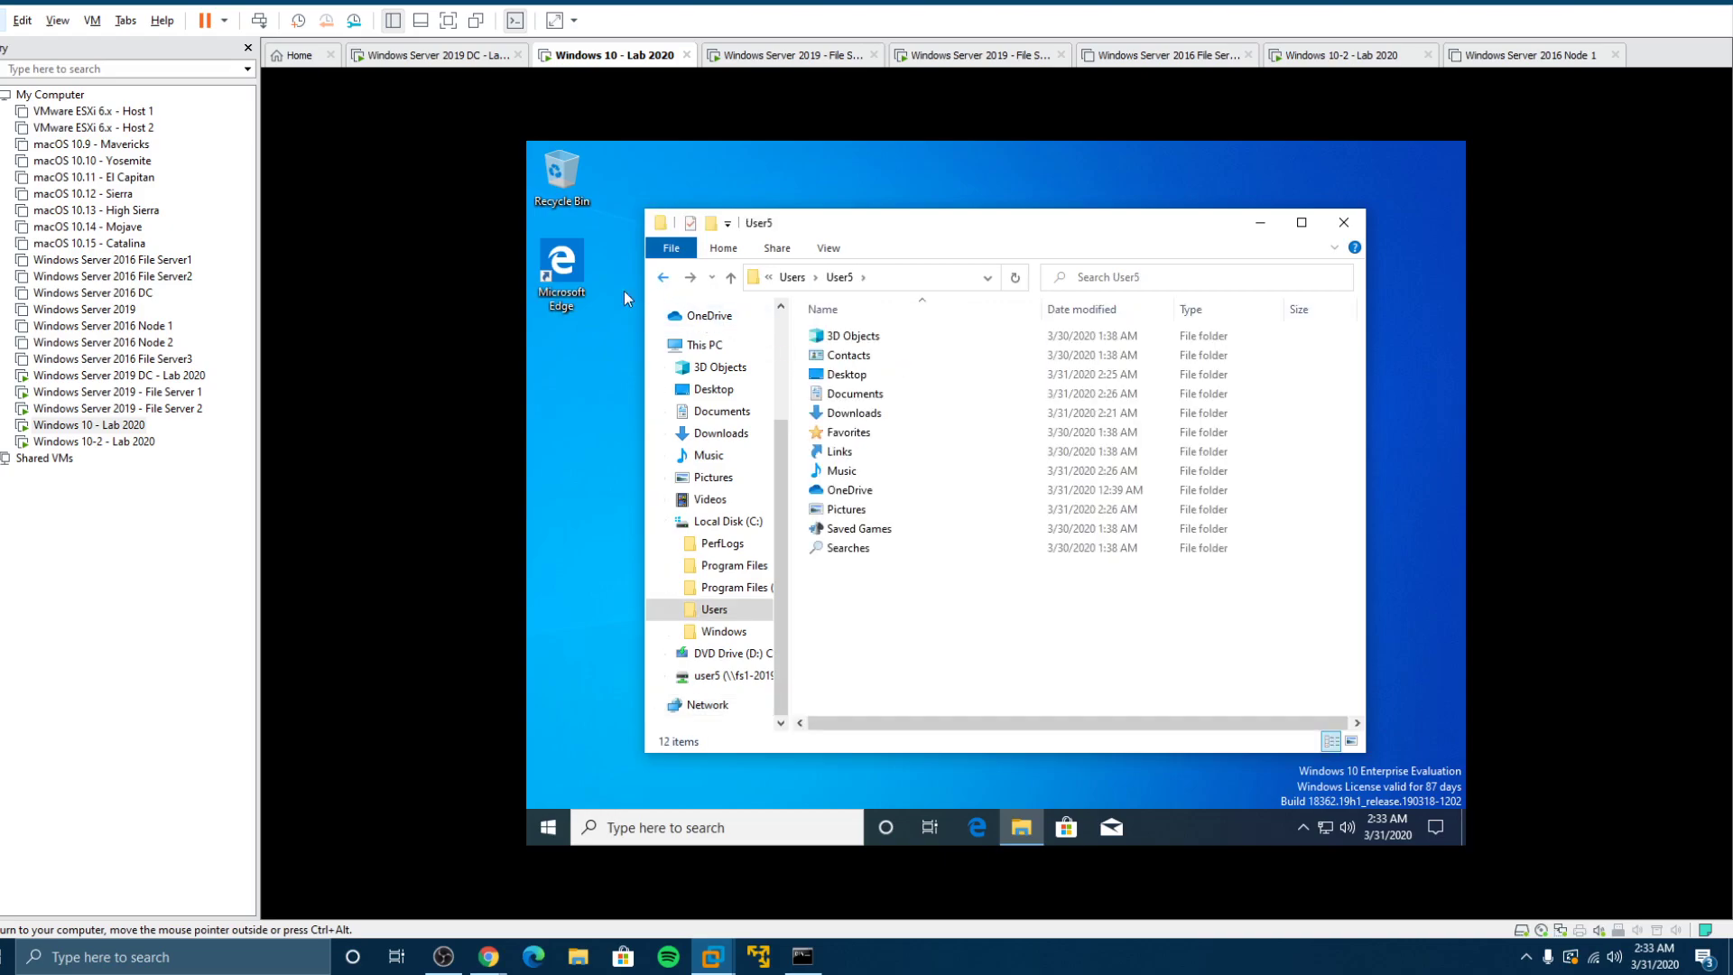
{"action": "left_click", "coordinate": [149, 408]}
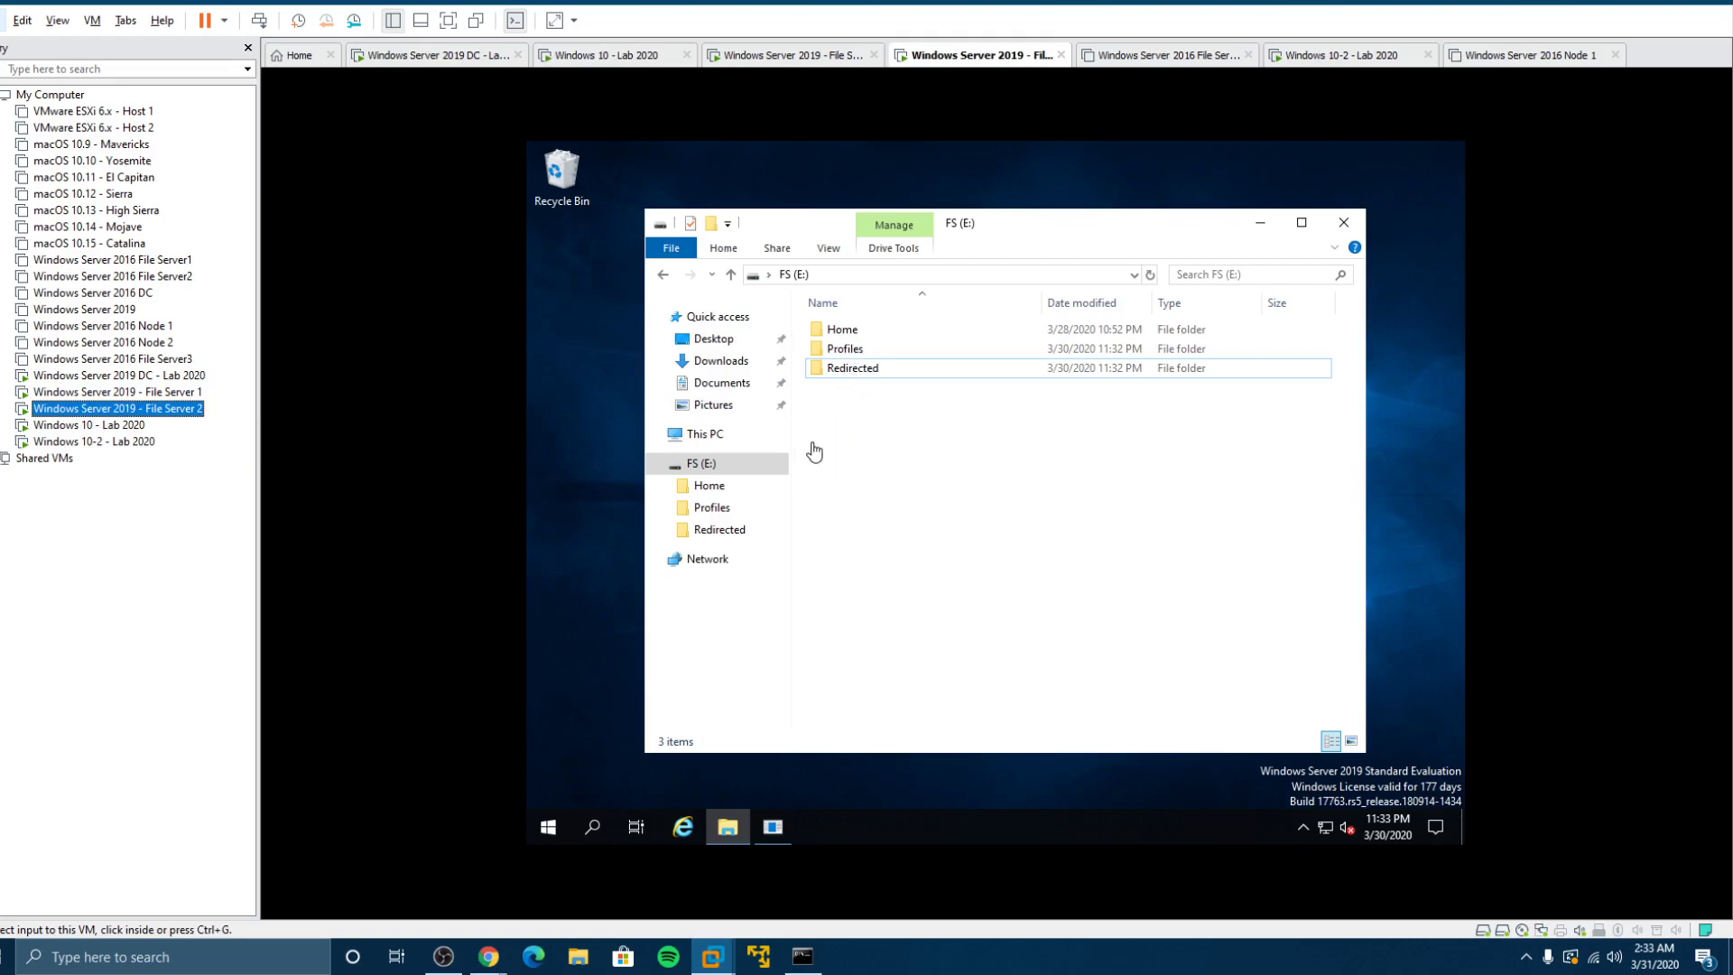
Step: On the Windows 10 client, browse Local Disk (C:) > Users and select the User5 folder
{"action": "left_click", "coordinate": [136, 428]}
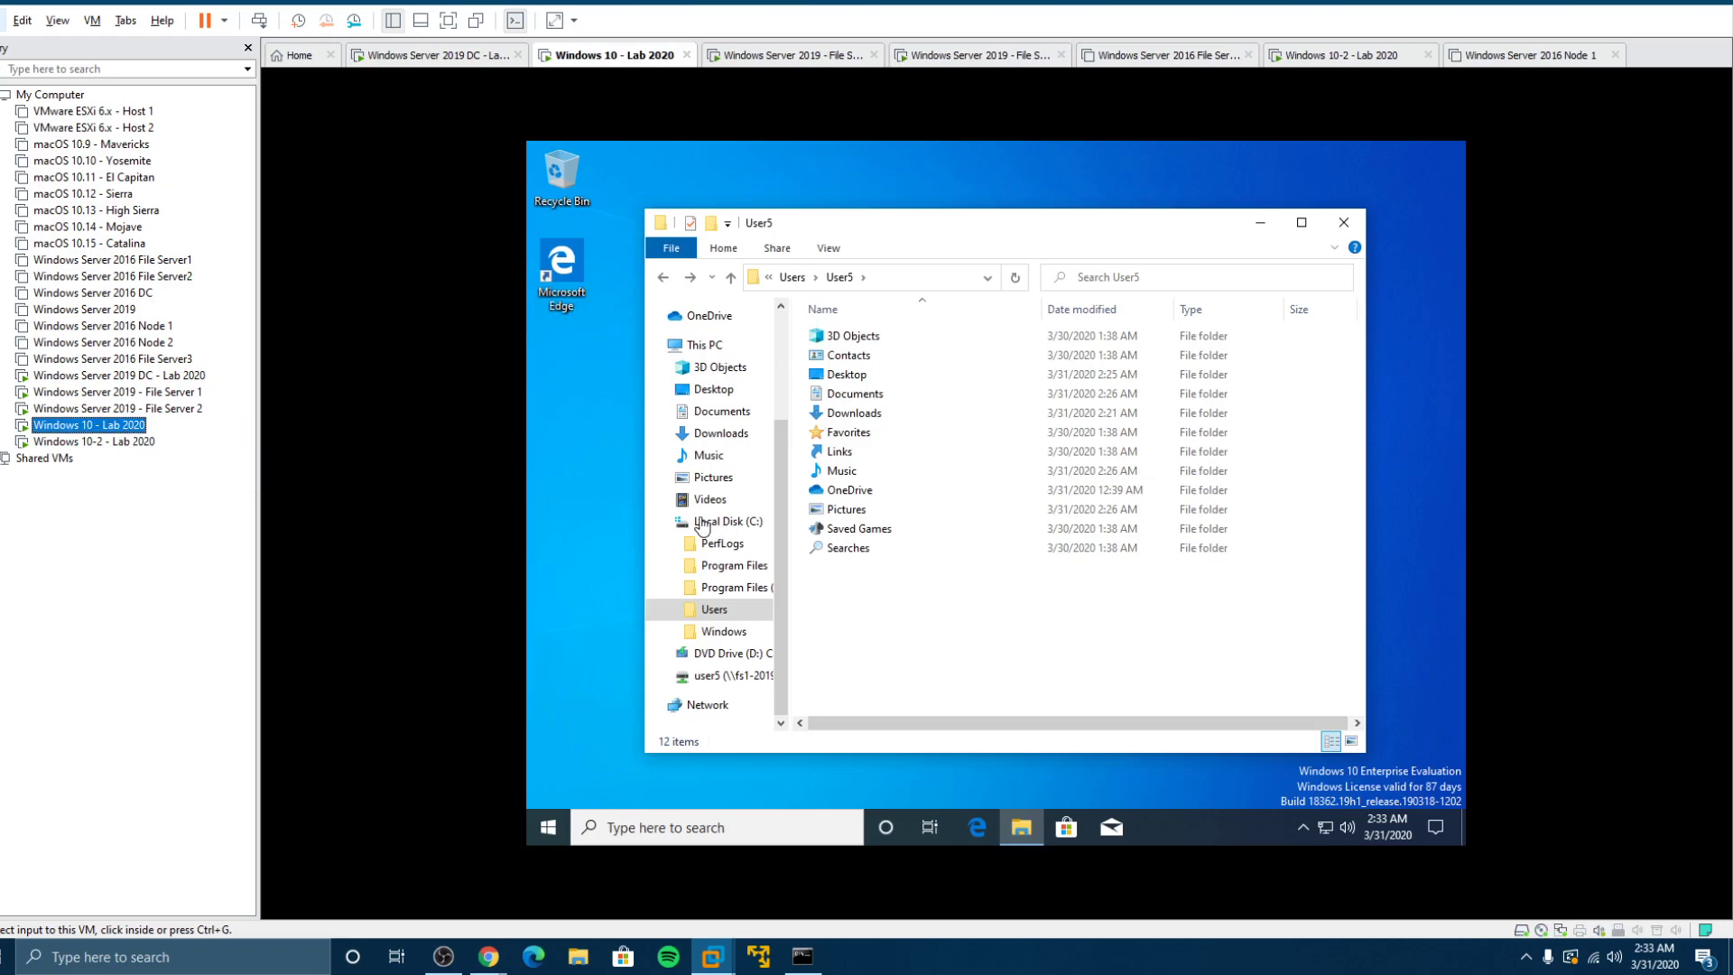
{"action": "left_click", "coordinate": [702, 523]}
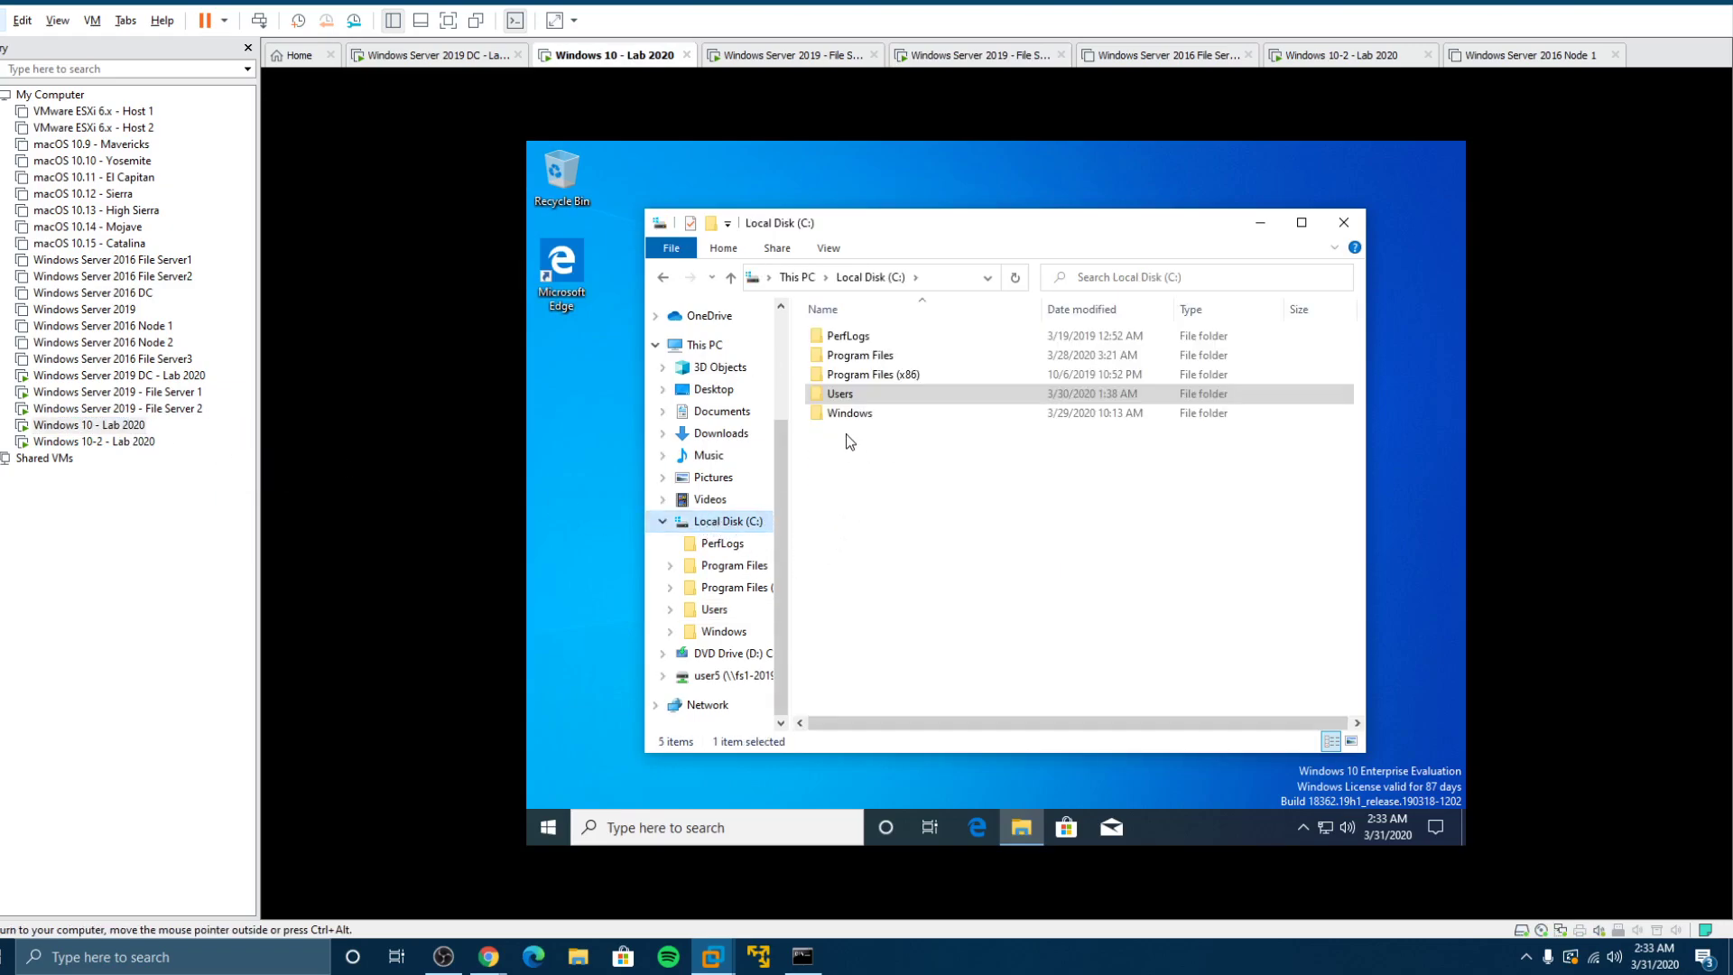
{"action": "left_click", "coordinate": [835, 395]}
{"action": "double_click", "coordinate": [731, 524]}
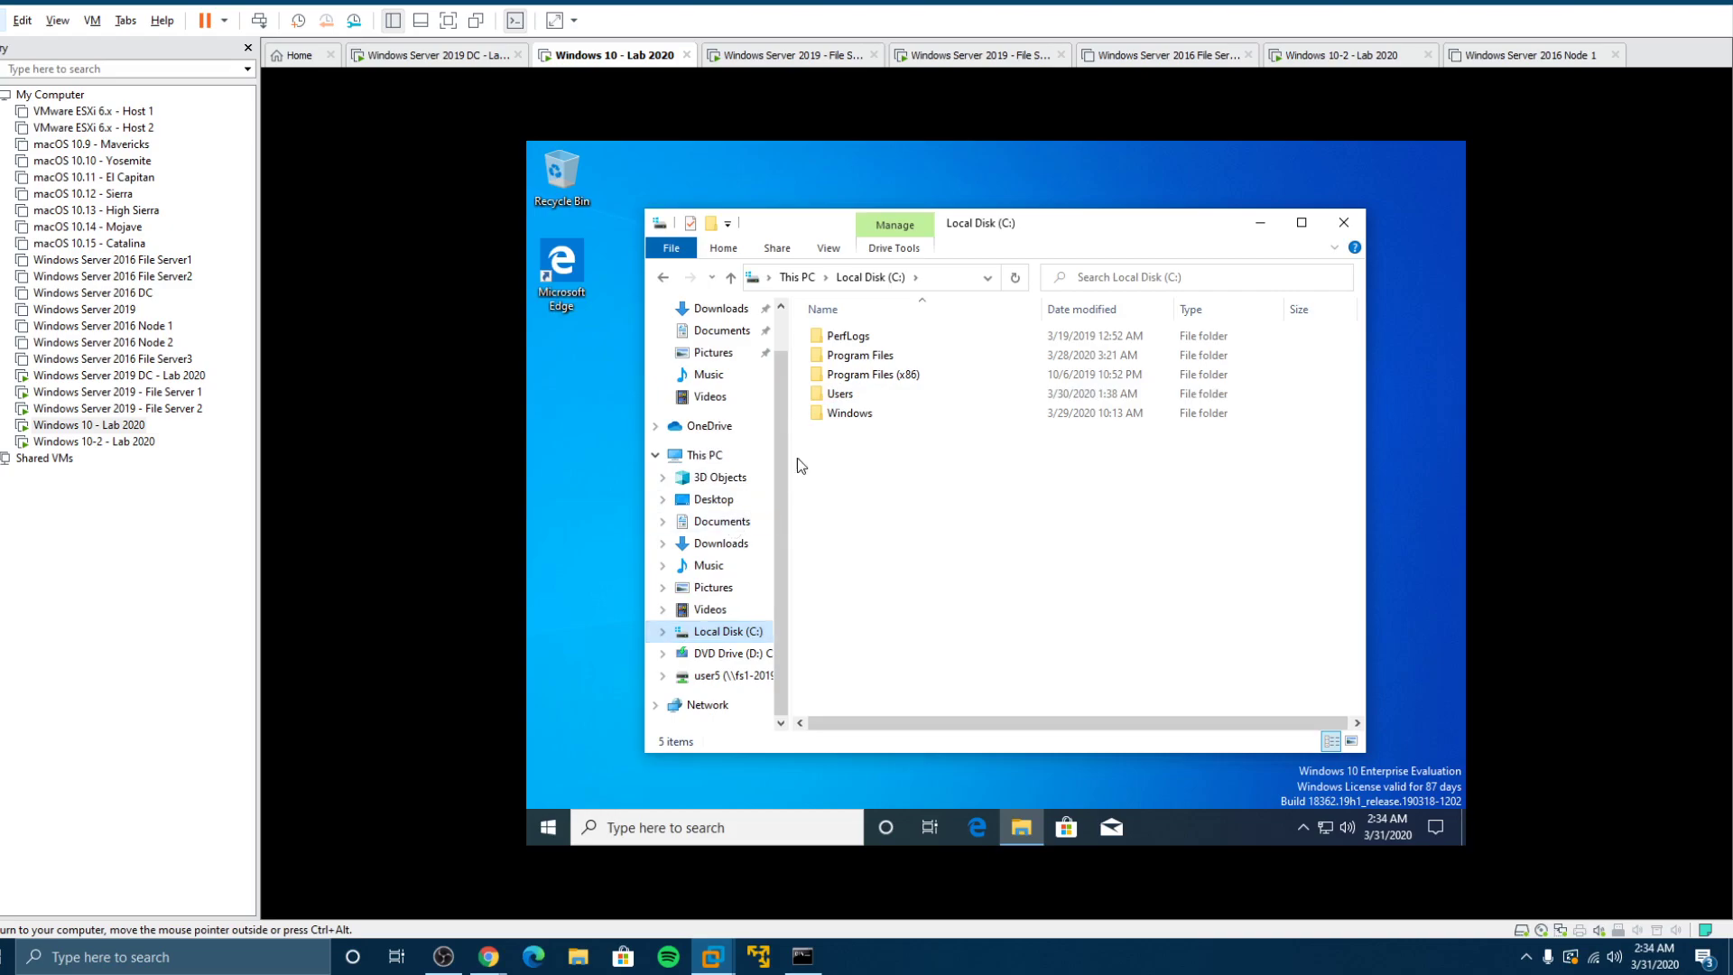
{"action": "double_click", "coordinate": [840, 394]}
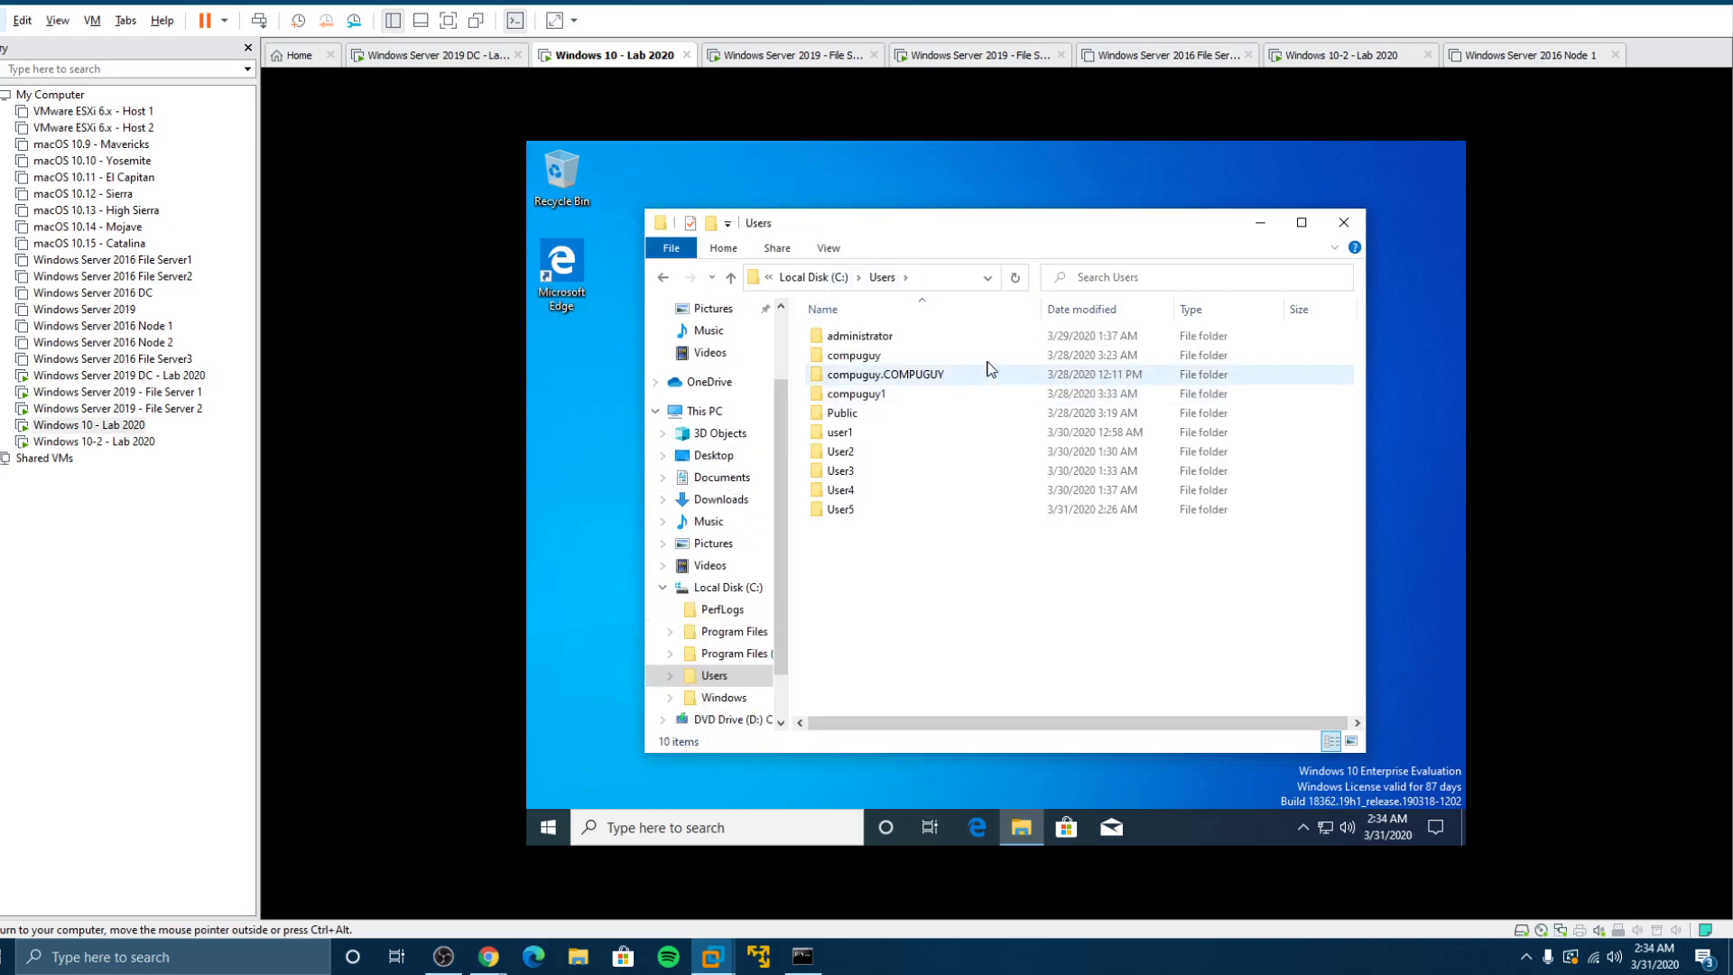
{"action": "left_click", "coordinate": [851, 434]}
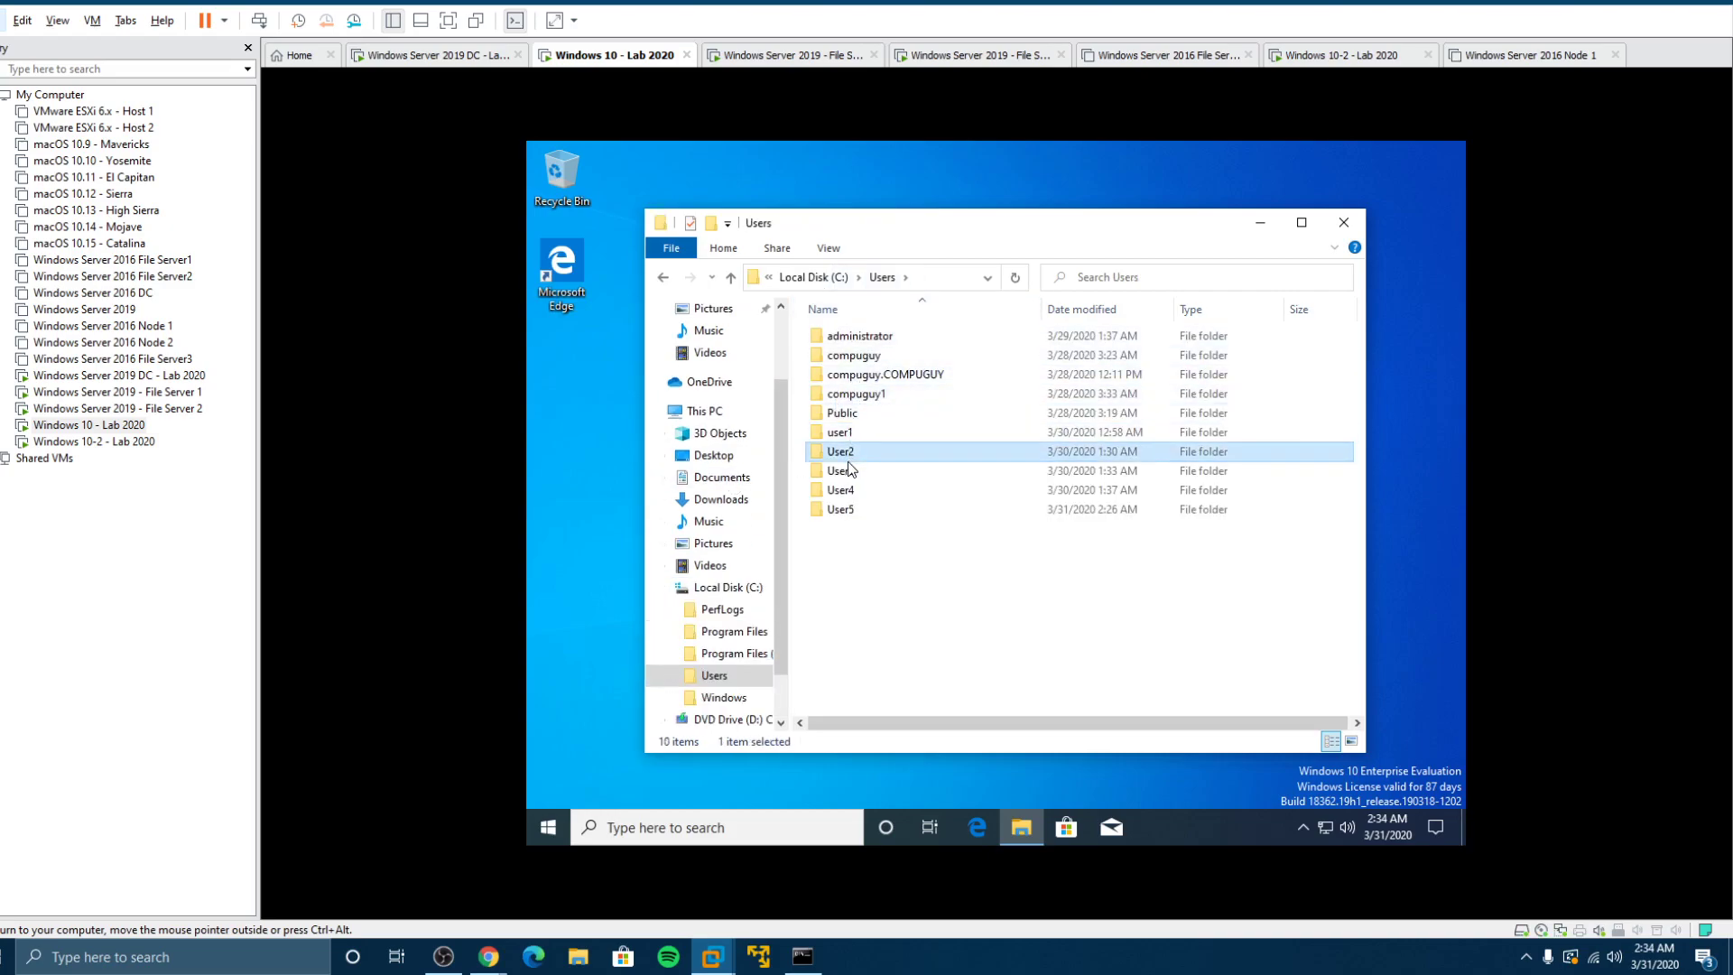
{"action": "left_click", "coordinate": [851, 511]}
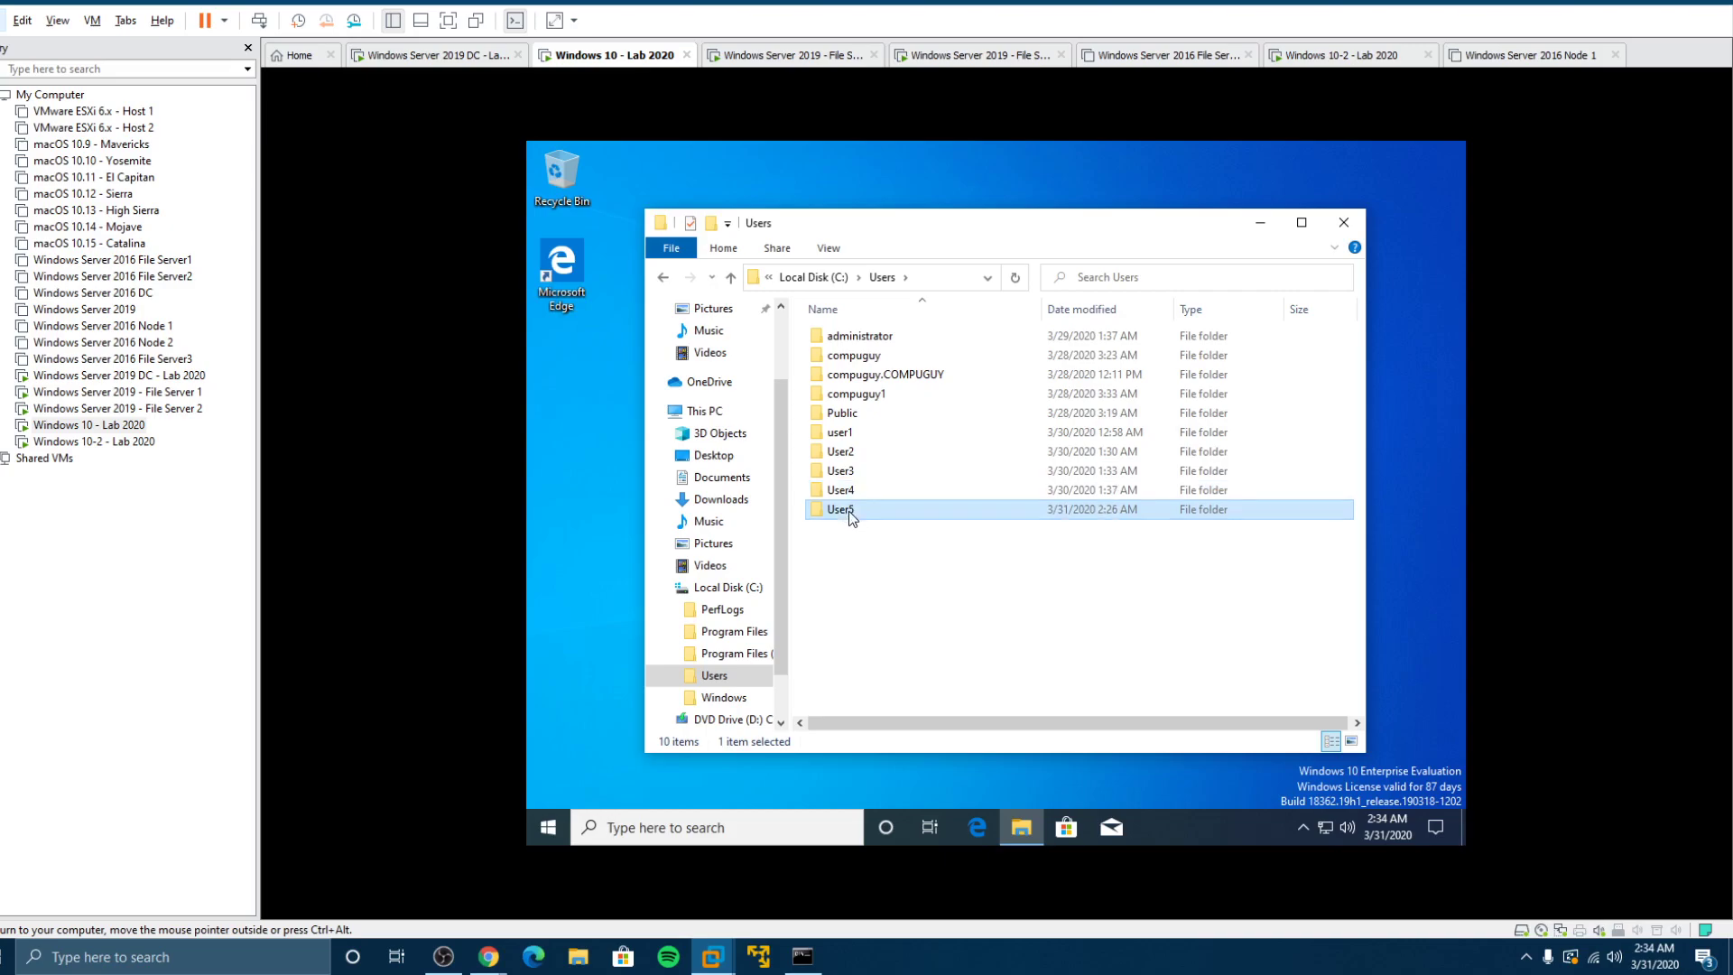
Step: Check the signed-in user in the Start menu, open User5, then move to Windows 10-2 - Lab 2020
{"action": "left_click", "coordinate": [548, 826]}
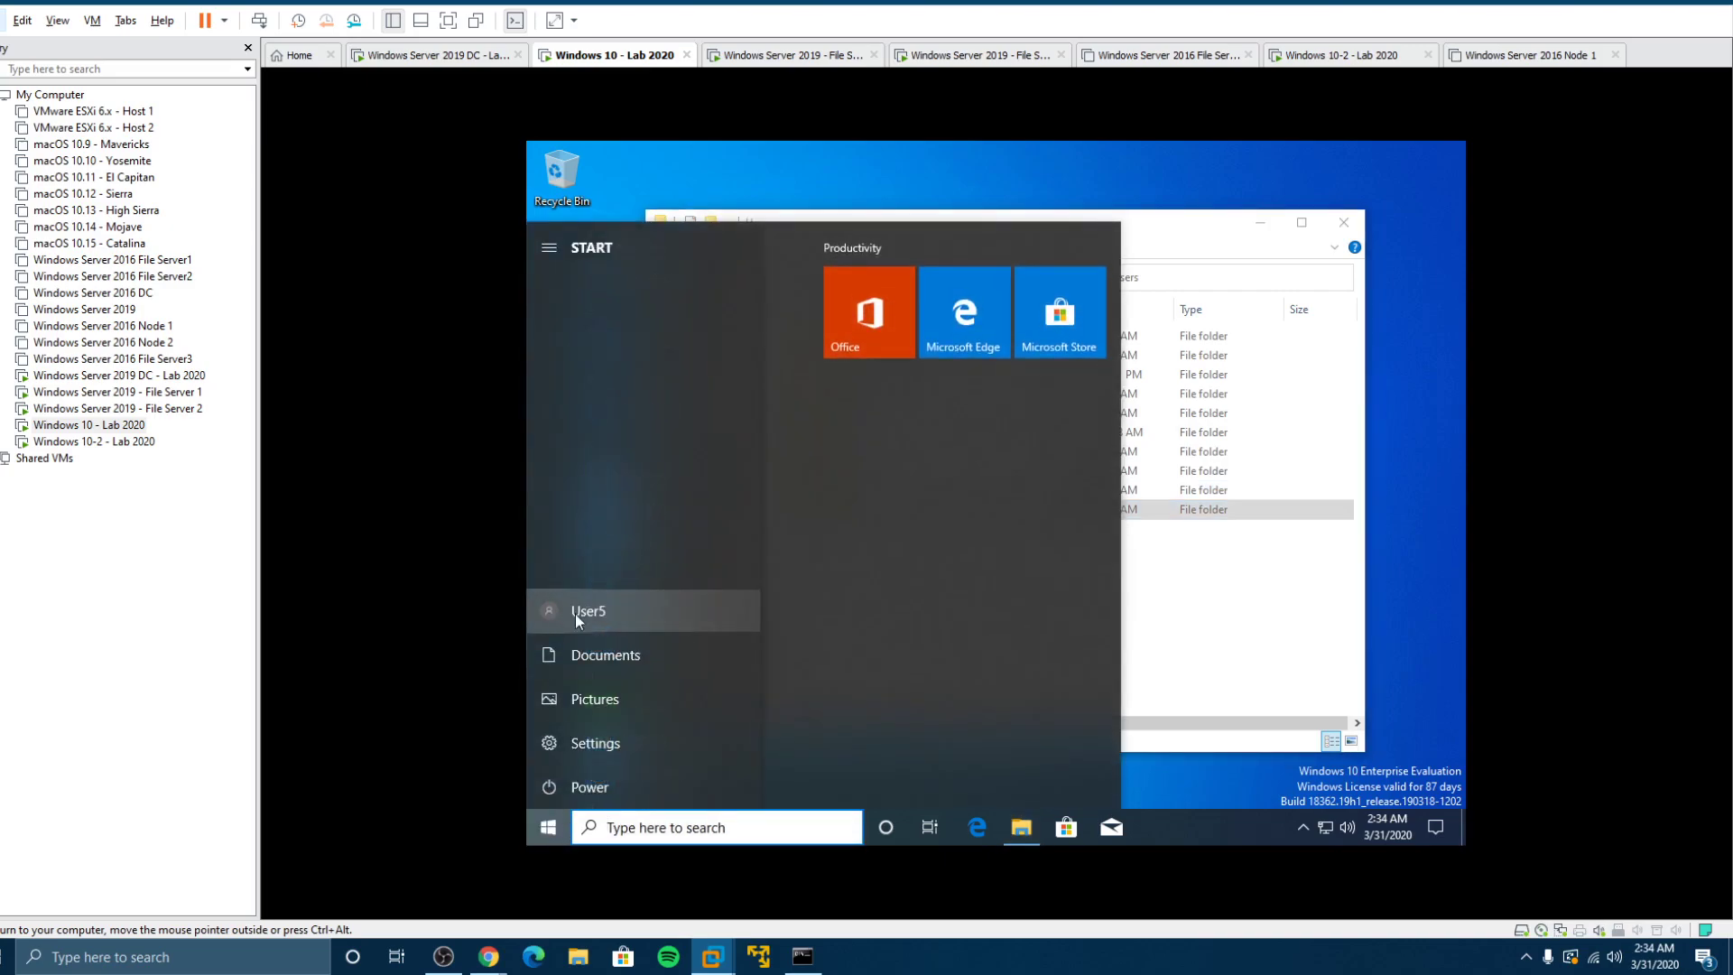
{"action": "left_click", "coordinate": [1256, 649]}
{"action": "double_click", "coordinate": [843, 509]}
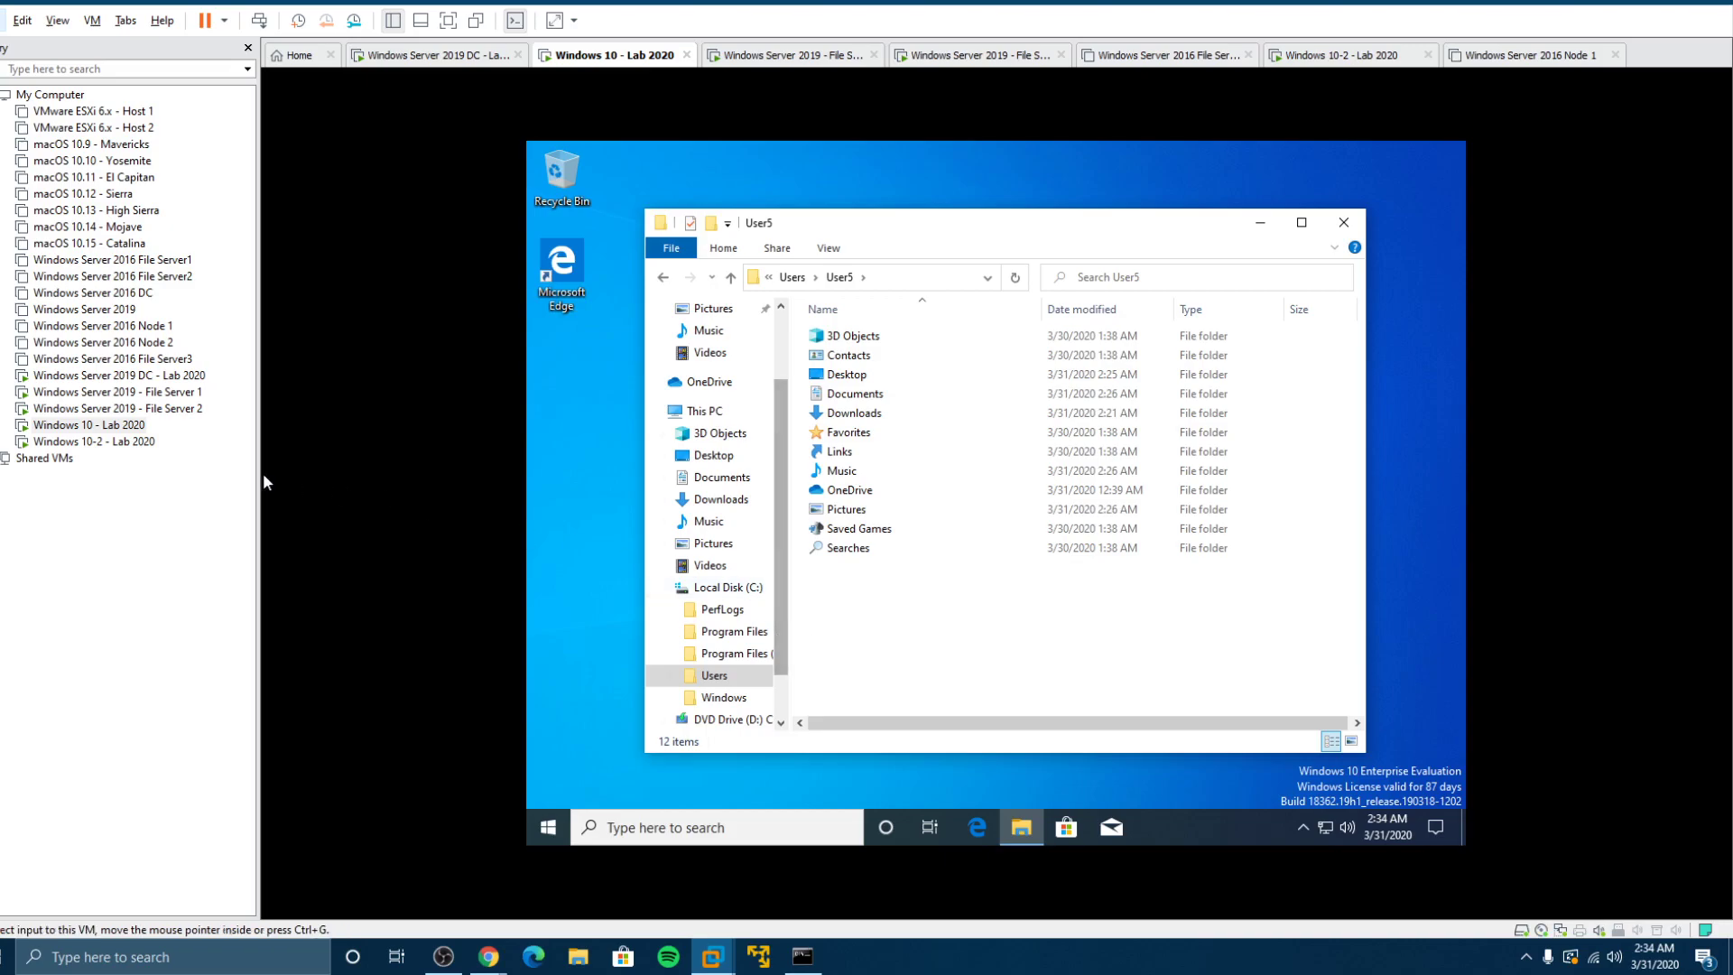
{"action": "left_click", "coordinate": [100, 441]}
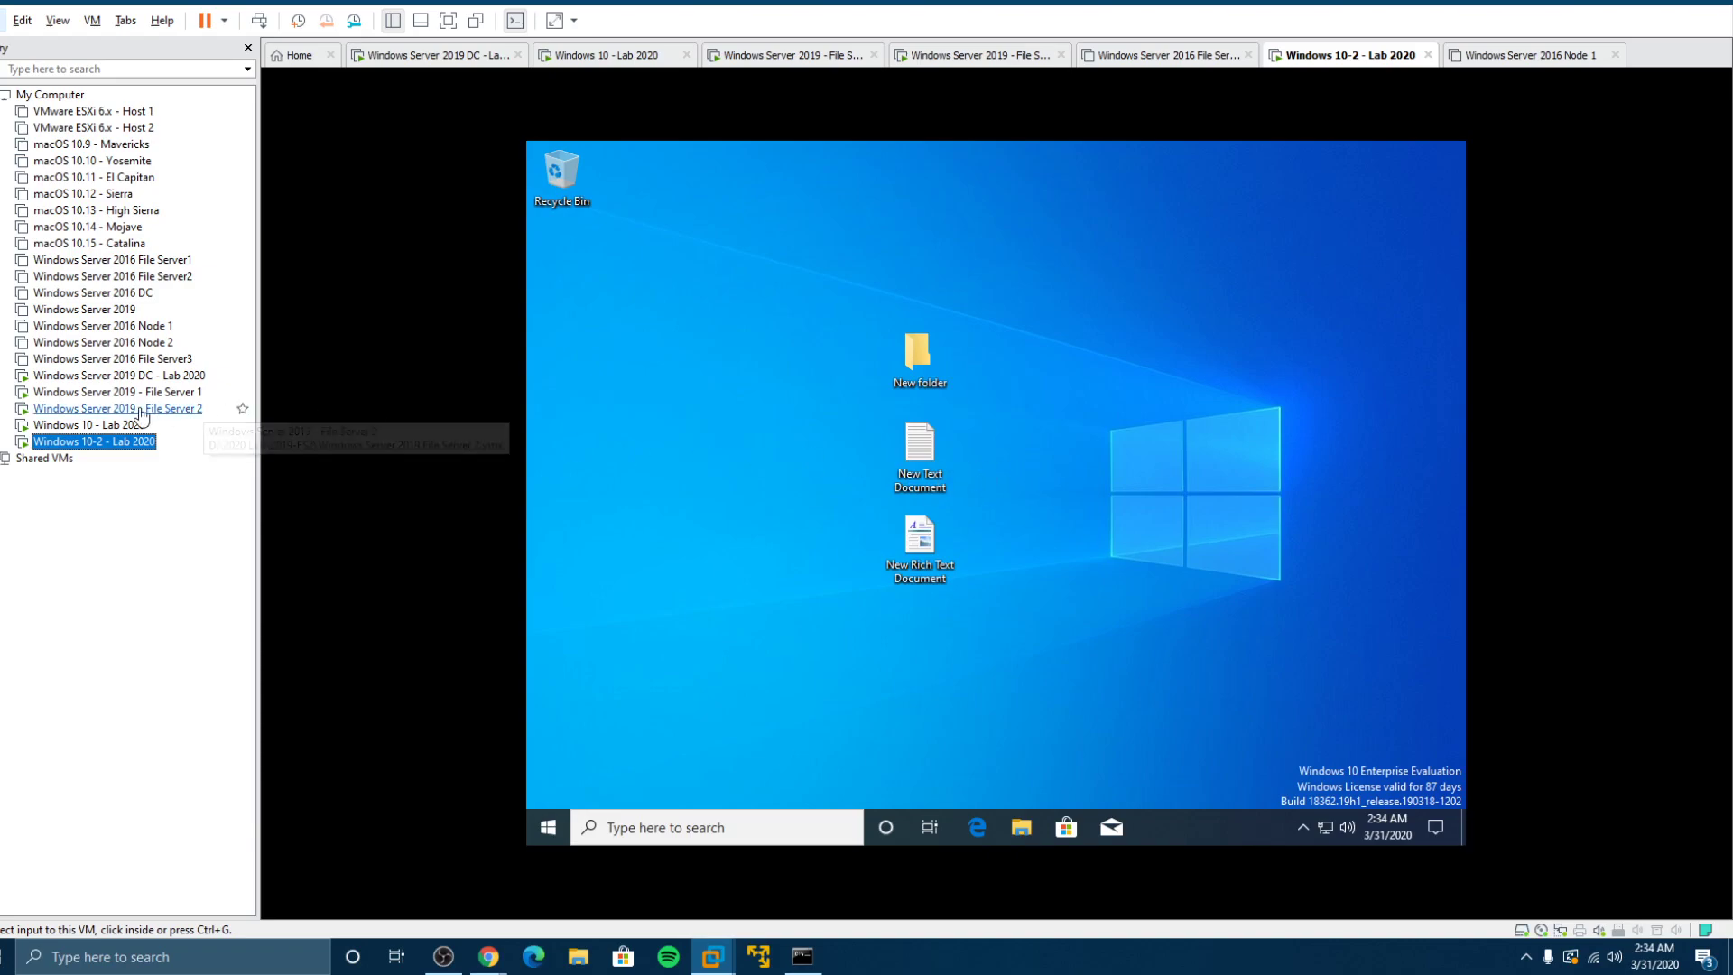
Step: On Windows 10 - Lab 2020, create two new Rich Text Documents on the desktop
{"action": "left_click", "coordinate": [90, 425]}
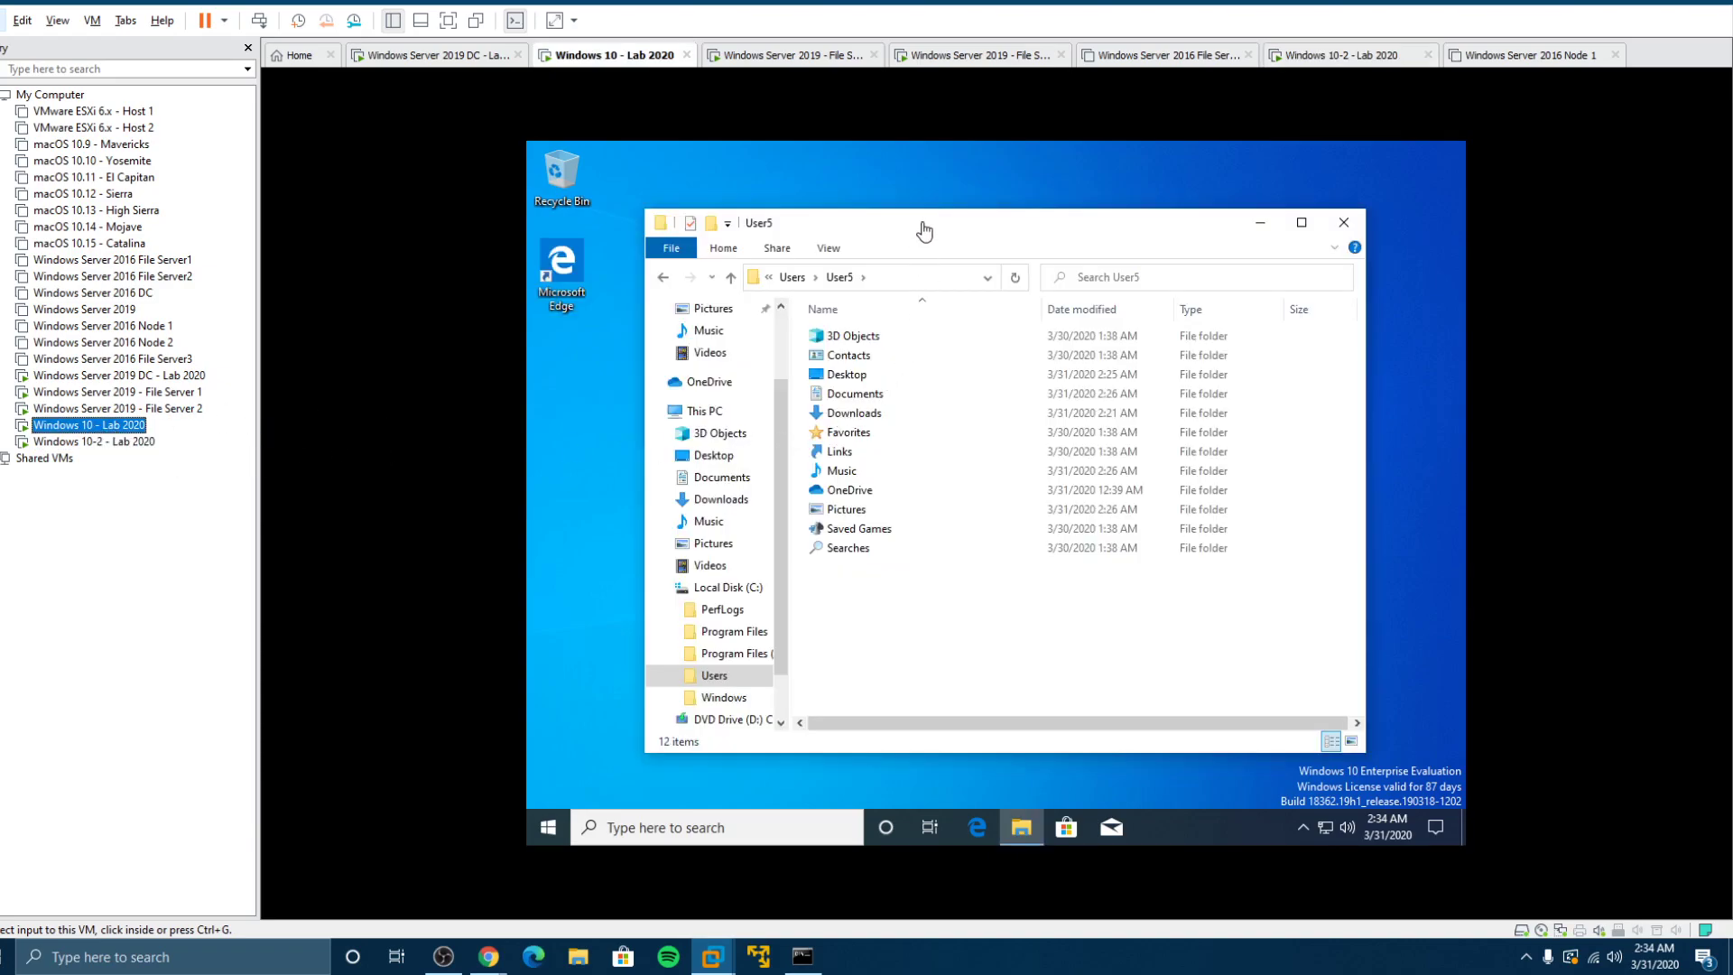
{"action": "left_click_drag", "start_coordinate": [923, 226], "coordinate": [1015, 539]}
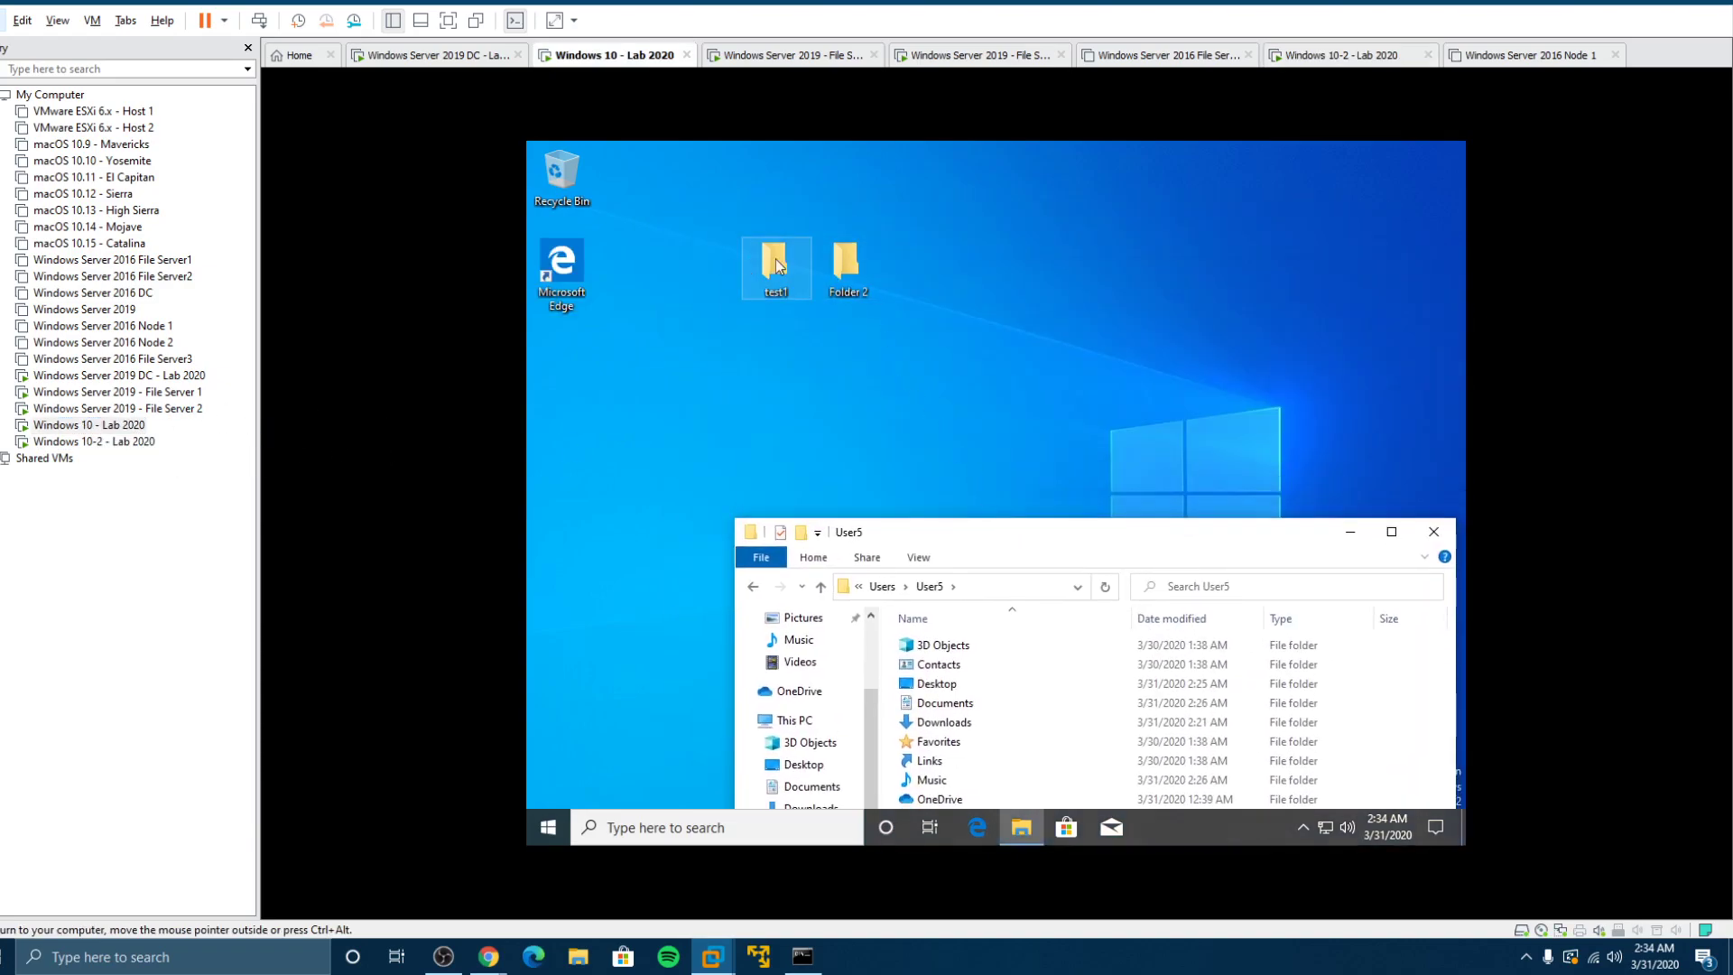
{"action": "right_click", "coordinate": [1056, 244]}
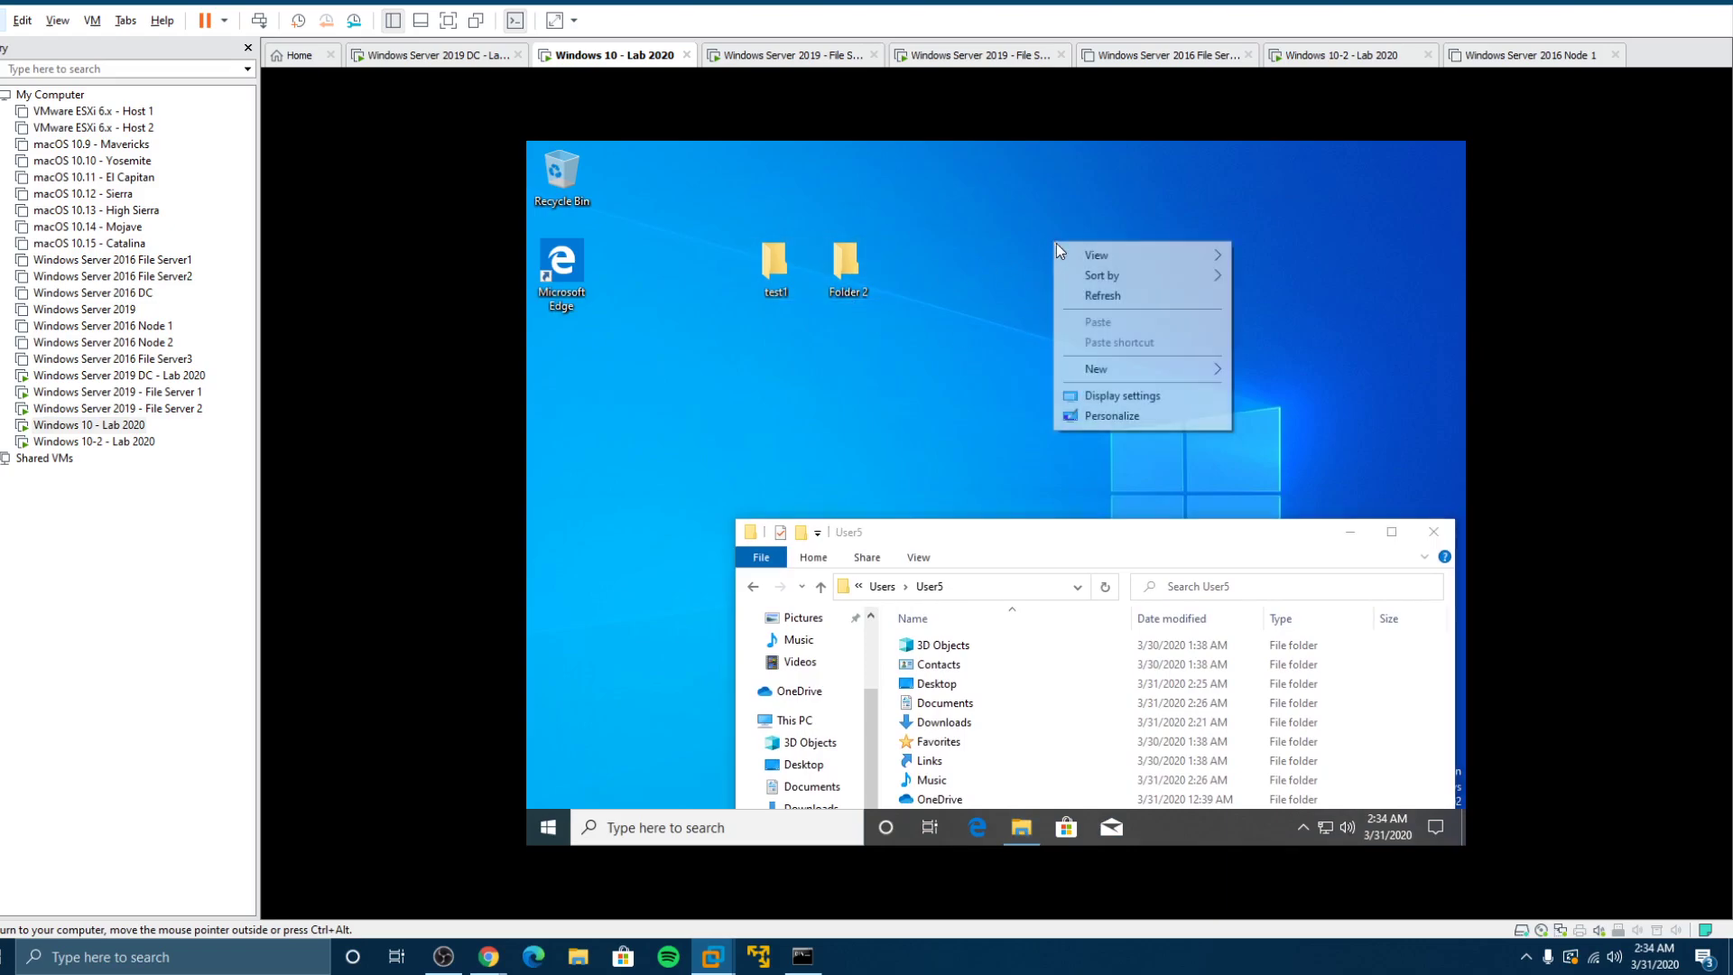
{"action": "mouse_move", "coordinate": [1114, 372]}
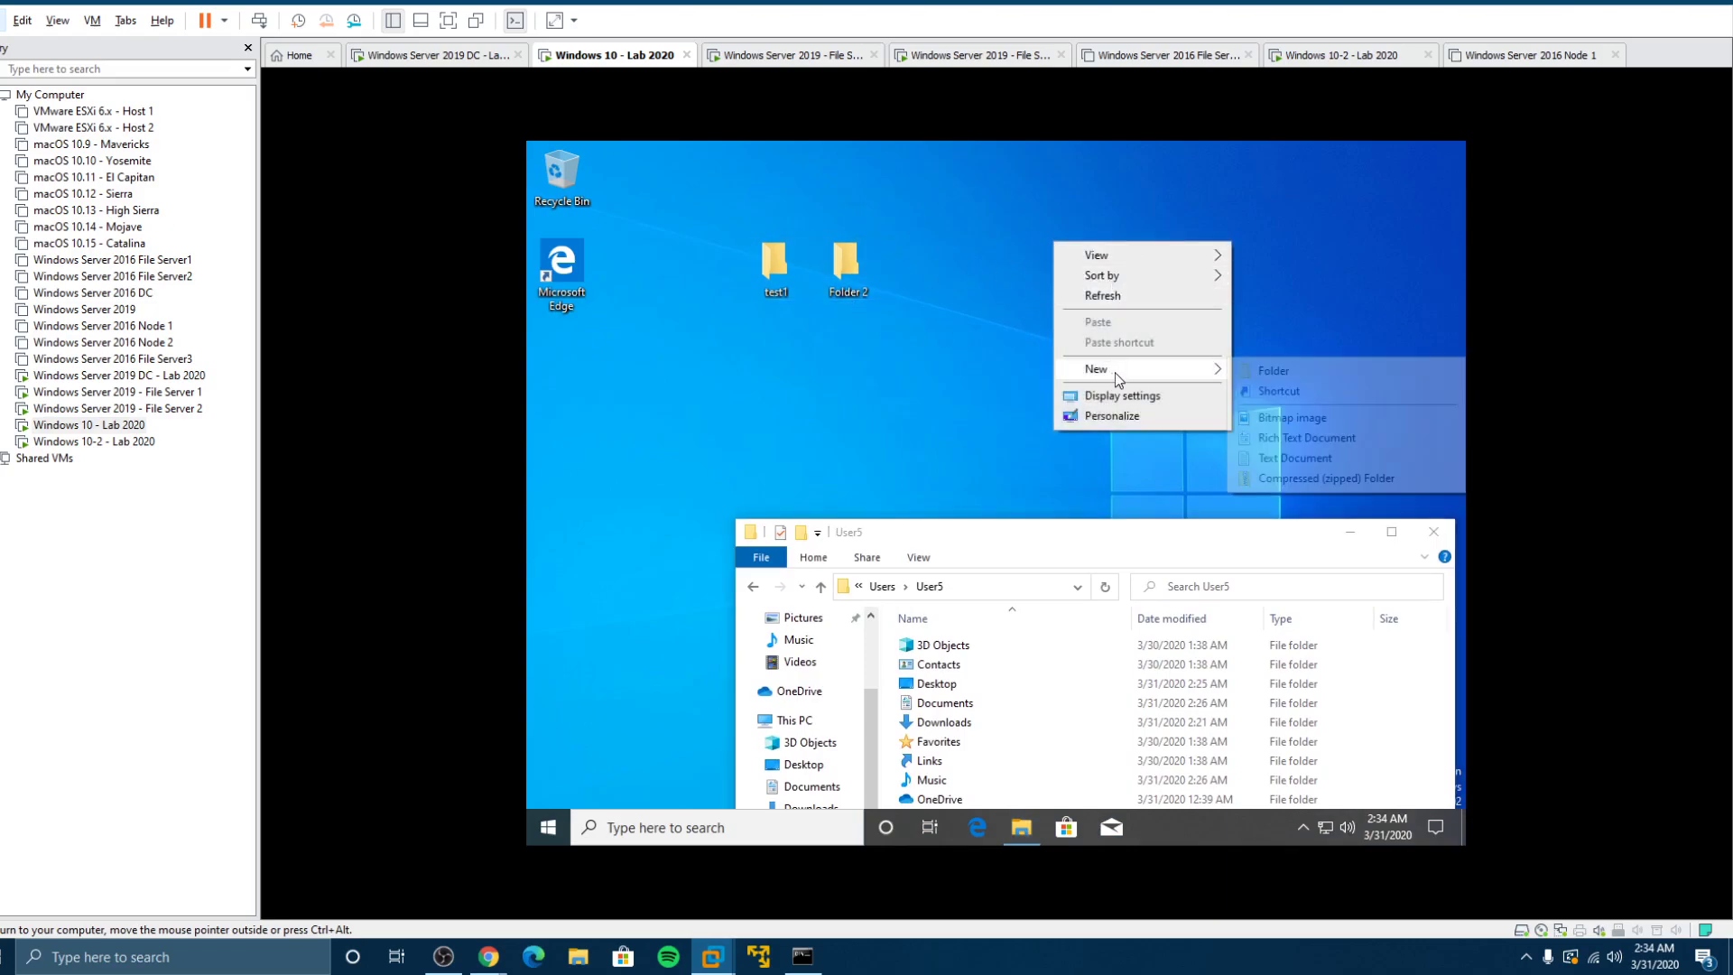
{"action": "left_click", "coordinate": [1275, 438]}
{"action": "right_click", "coordinate": [1163, 258]}
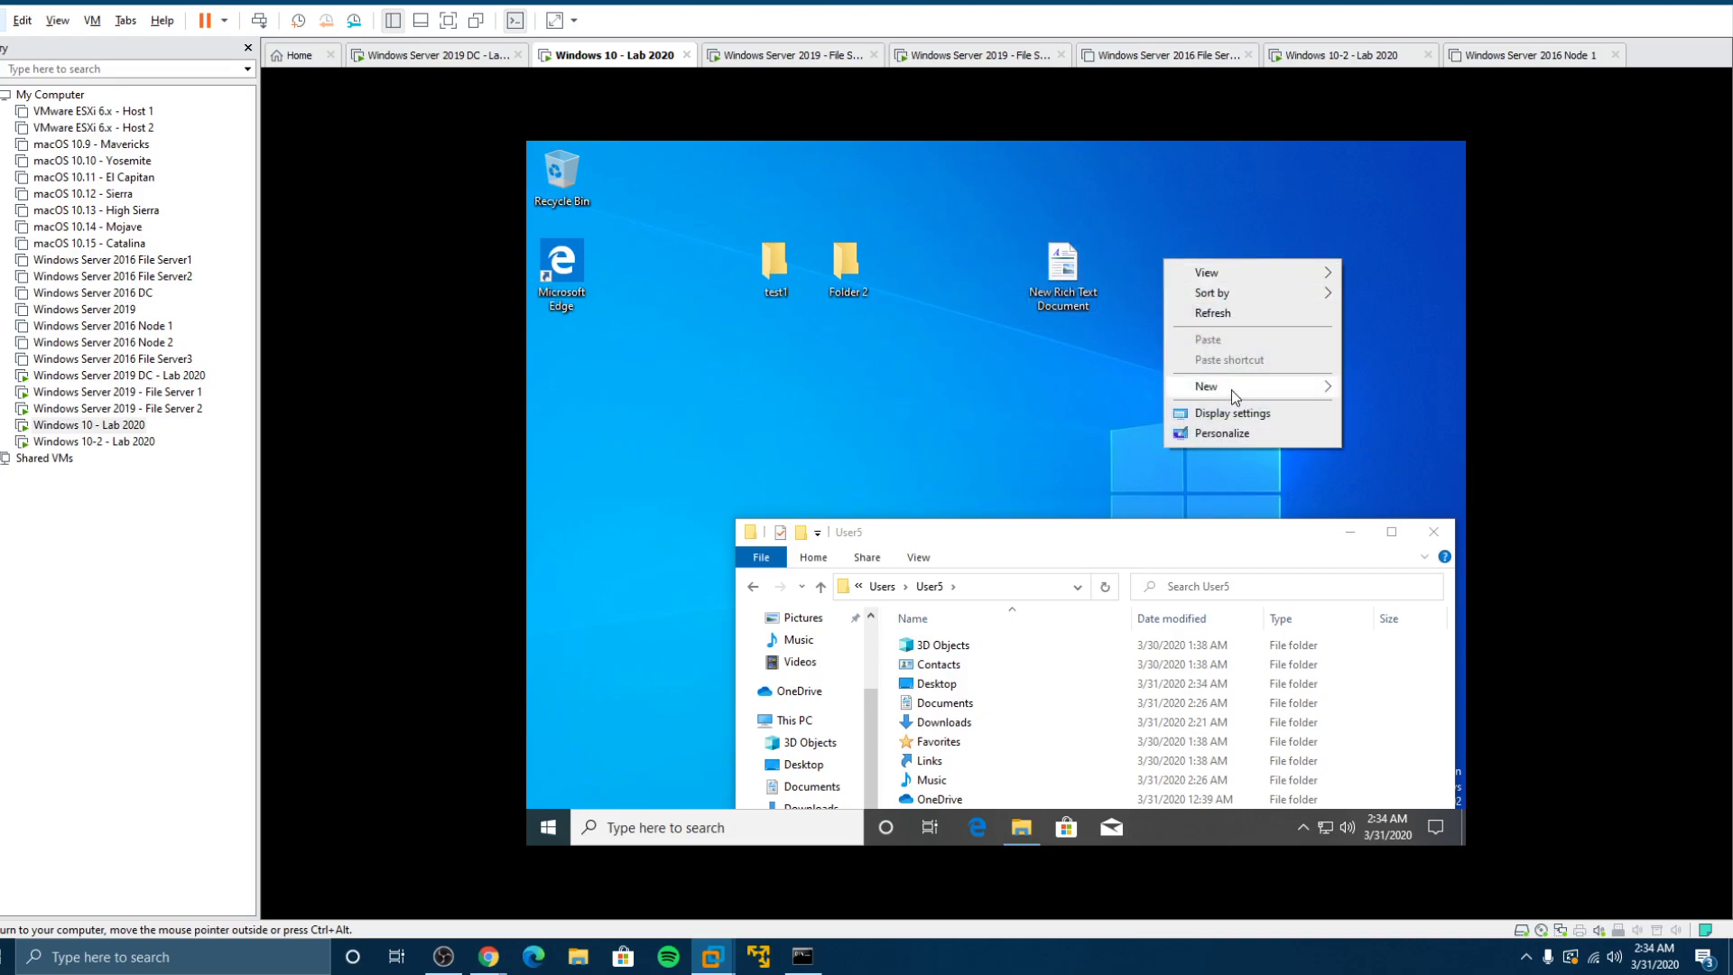
{"action": "mouse_move", "coordinate": [1273, 388]}
{"action": "left_click", "coordinate": [1059, 451]}
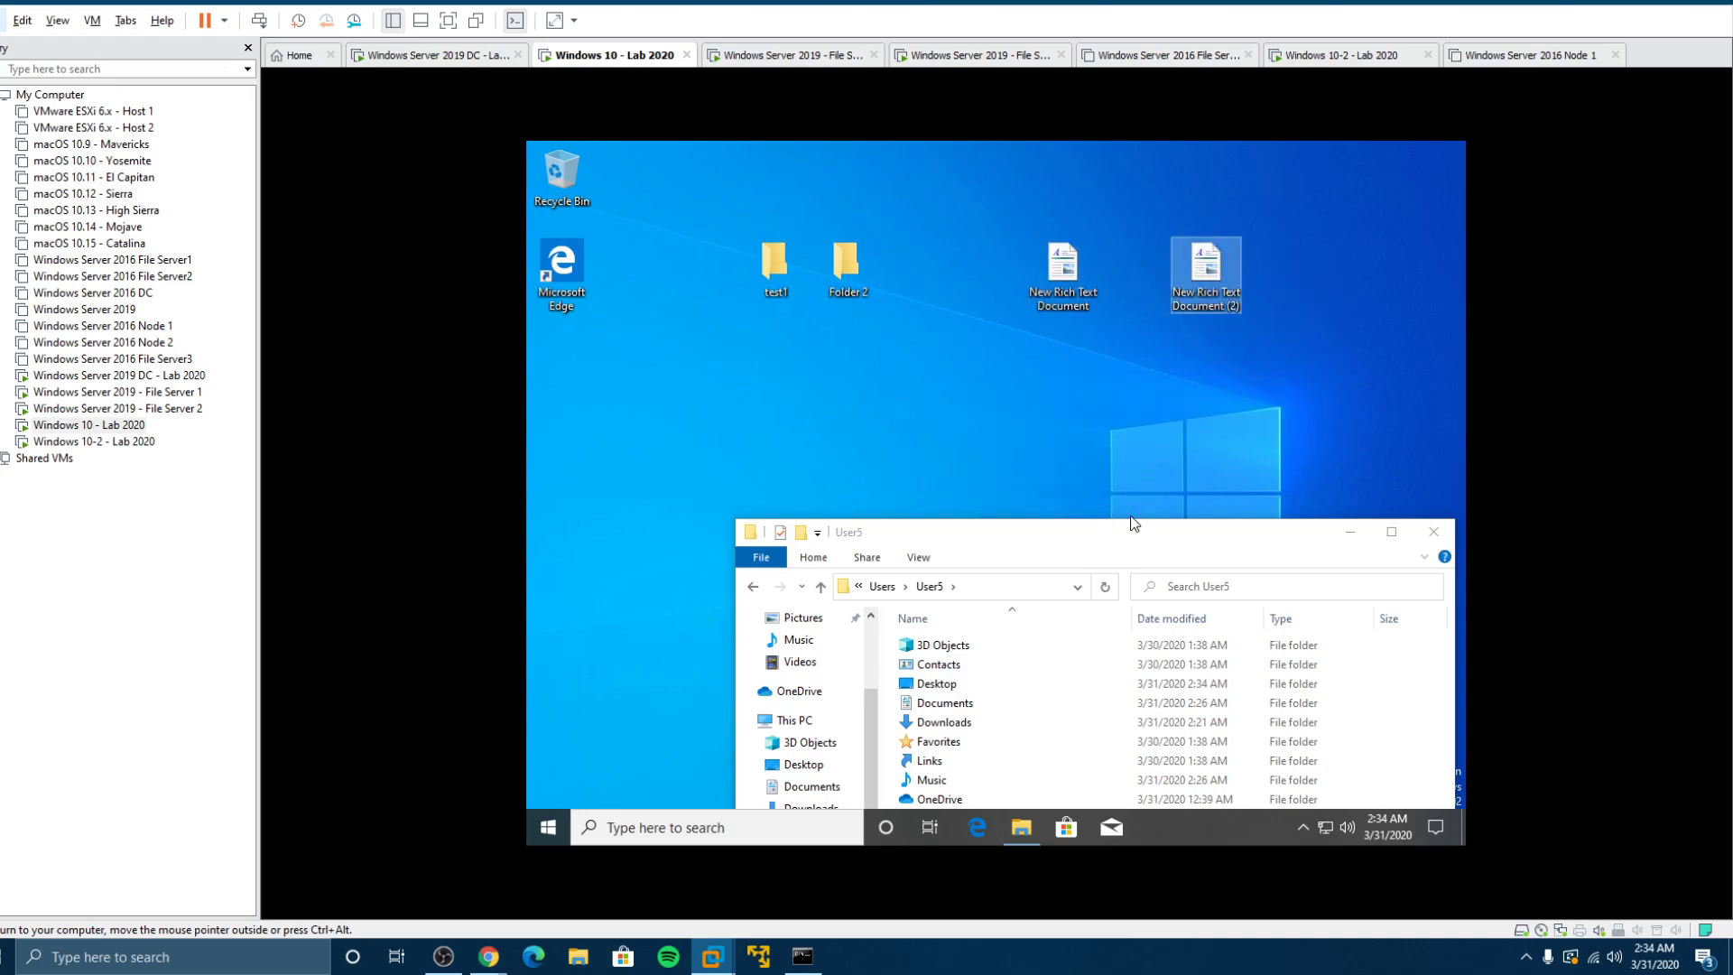
{"action": "left_click_drag", "start_coordinate": [1055, 543], "coordinate": [971, 176]}
Step: On the domain controller, enter and apply \\fs2-2019\profiles\user5 as User5's profile path in ADUC
{"action": "left_click", "coordinate": [182, 378]}
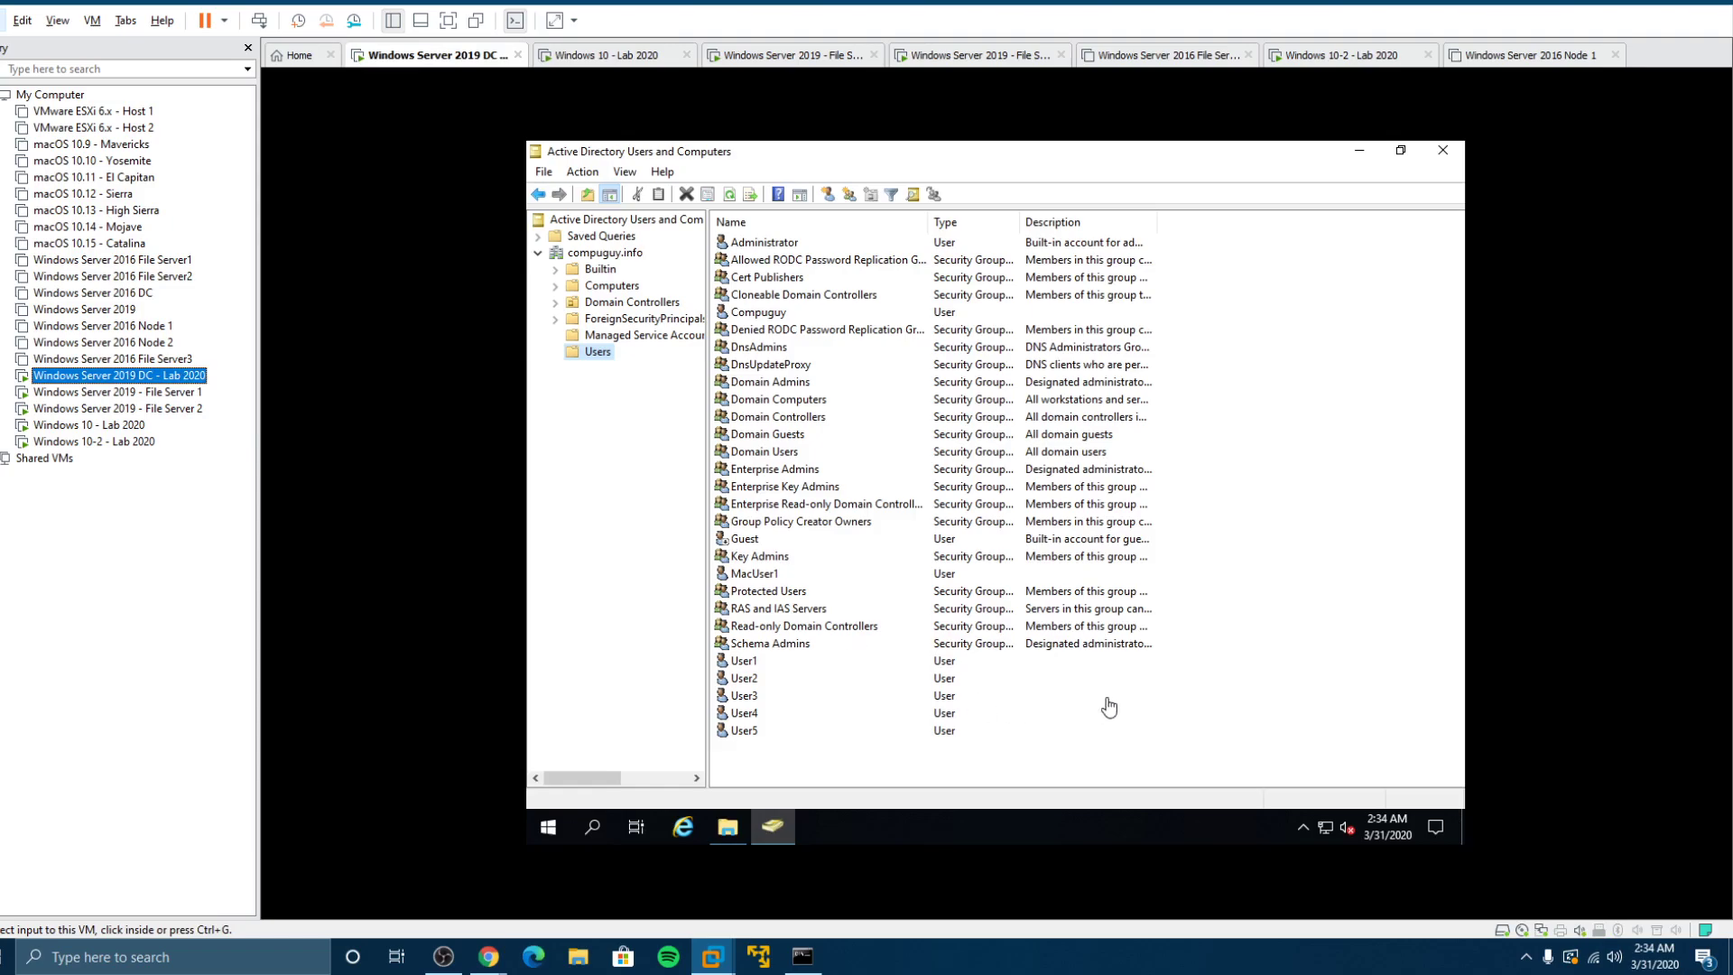
{"action": "left_click", "coordinate": [744, 663]}
{"action": "double_click", "coordinate": [744, 663]}
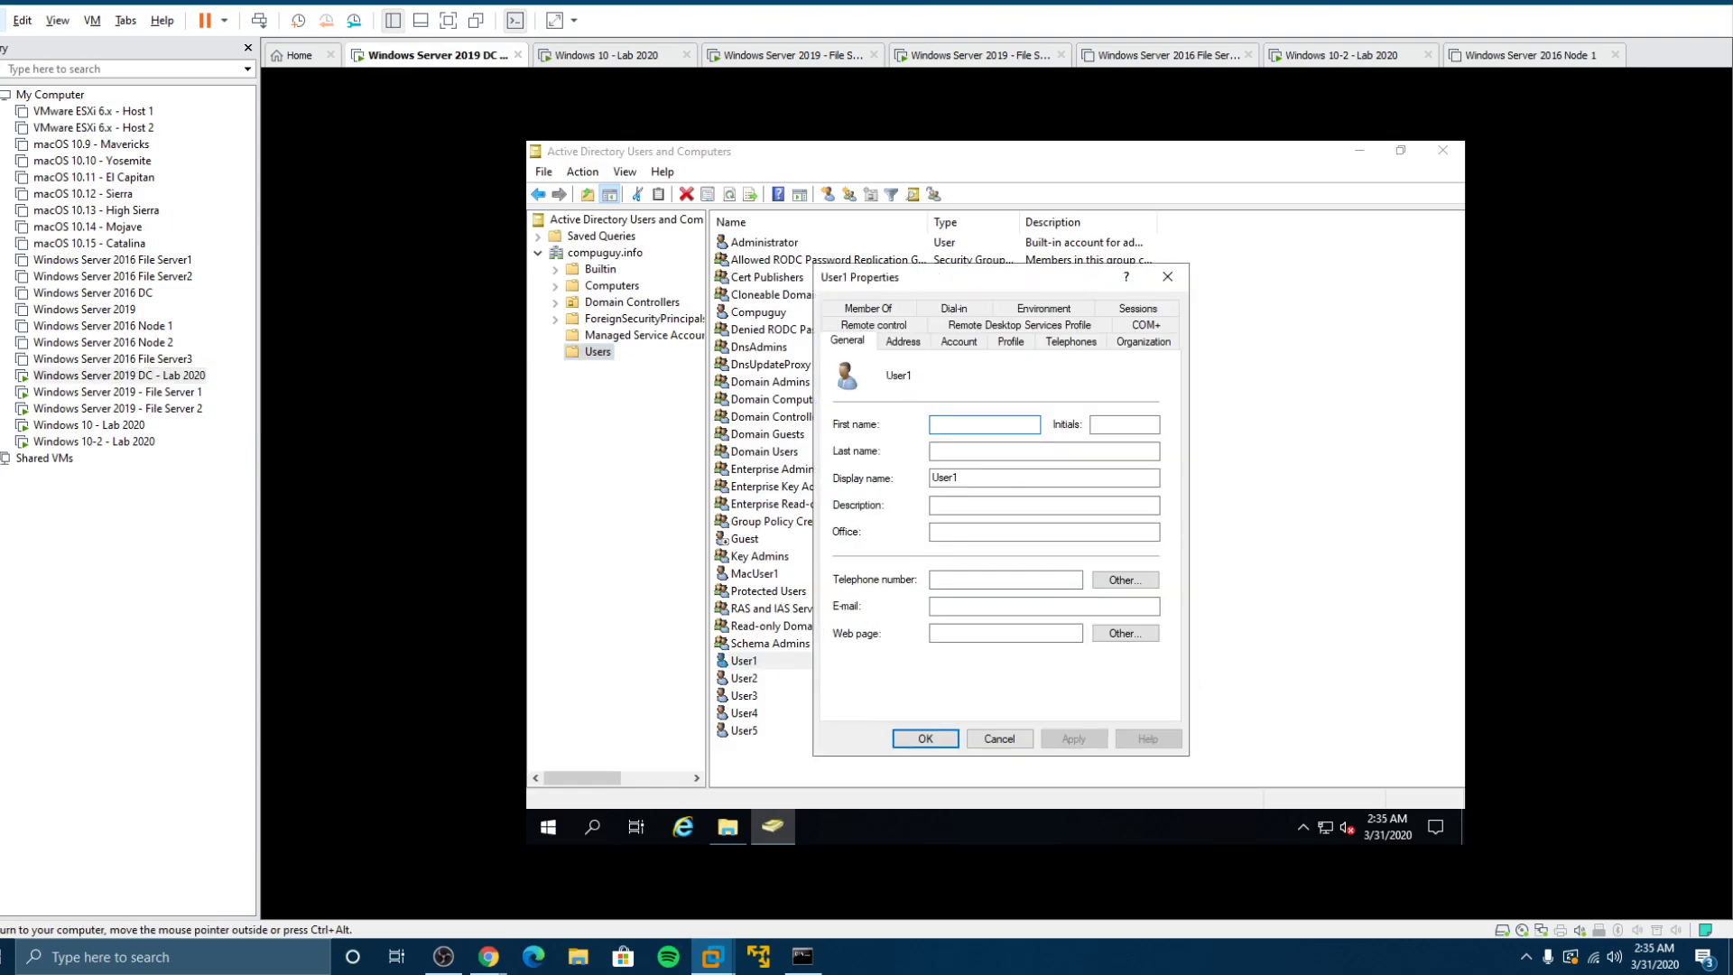
{"action": "left_click", "coordinate": [1011, 738]}
{"action": "double_click", "coordinate": [744, 730]}
{"action": "left_click", "coordinate": [1010, 342]}
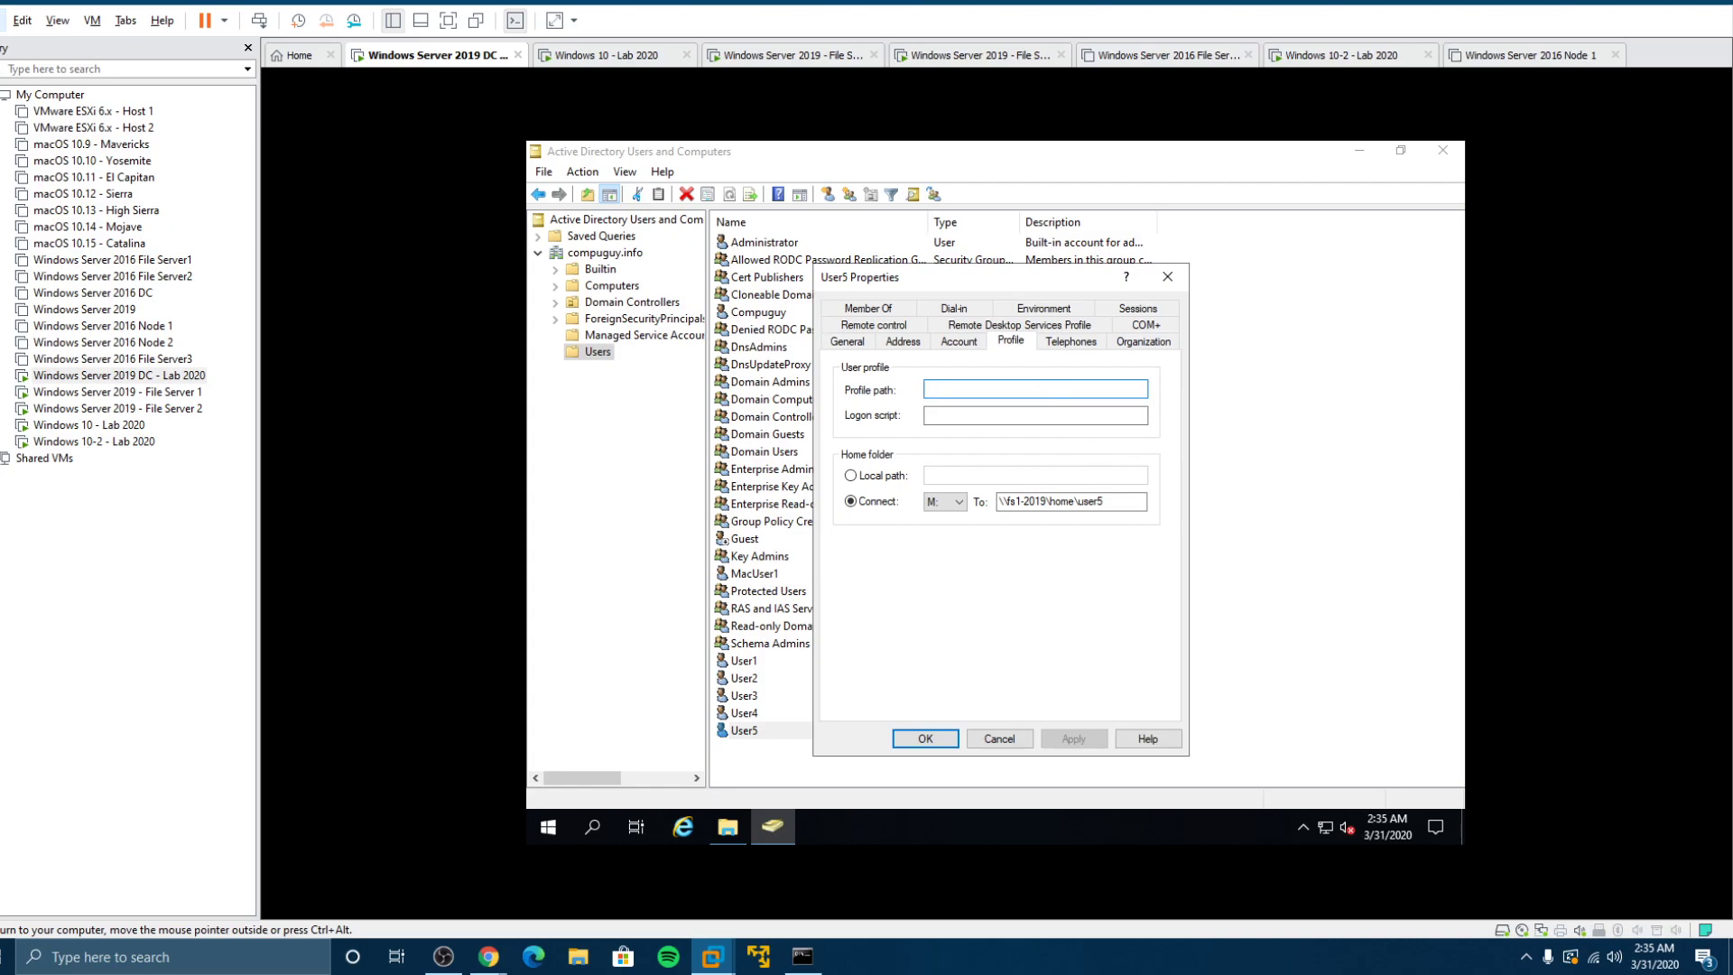
{"action": "type", "text": "\\\\fs2-2019\\profiles\\%username%"}
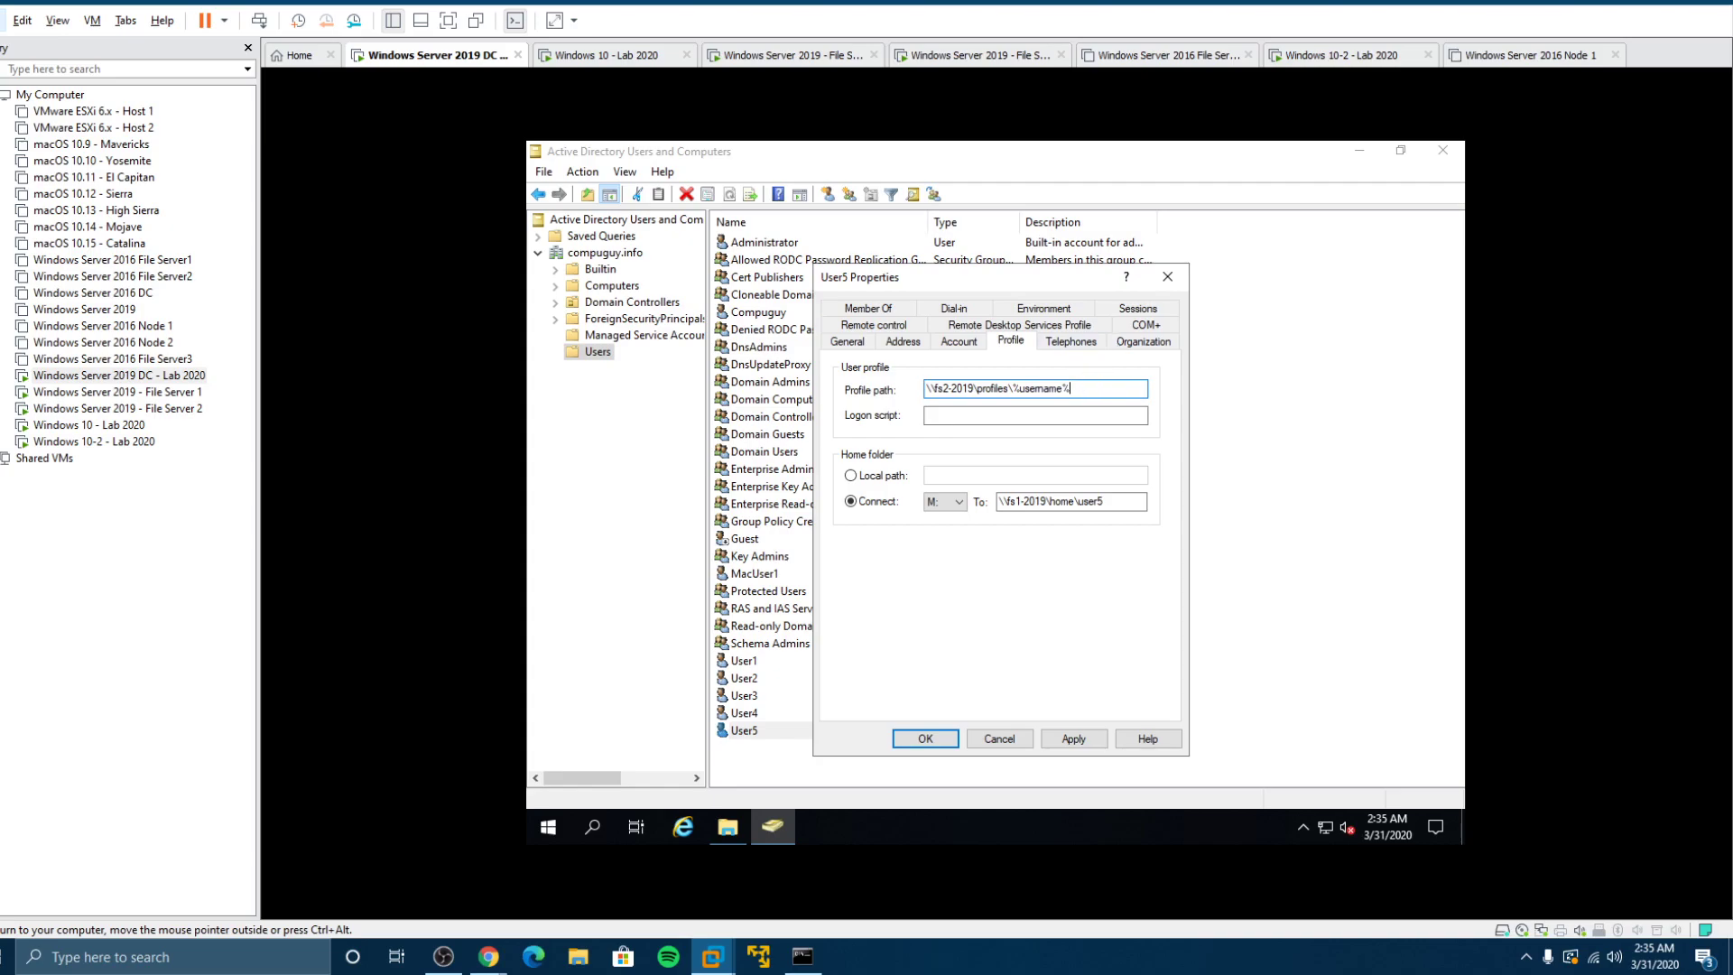
{"action": "key", "text": "ctrl+a"}
{"action": "key", "text": "ctrl+c"}
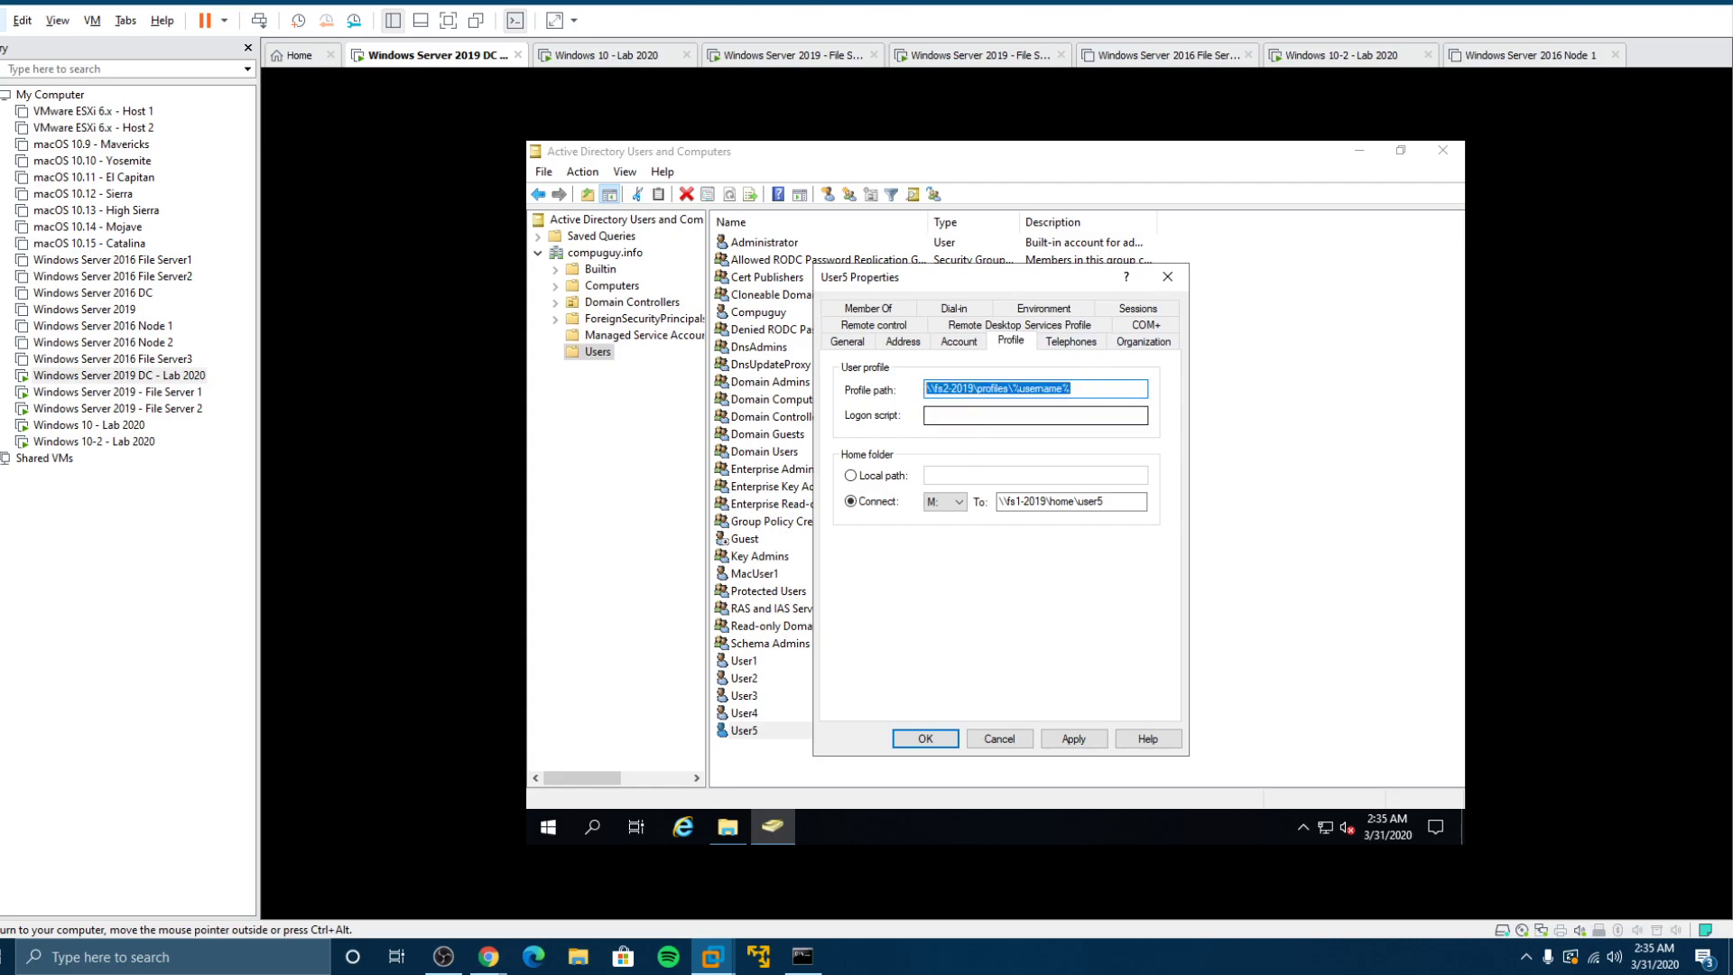
{"action": "left_click", "coordinate": [1066, 739]}
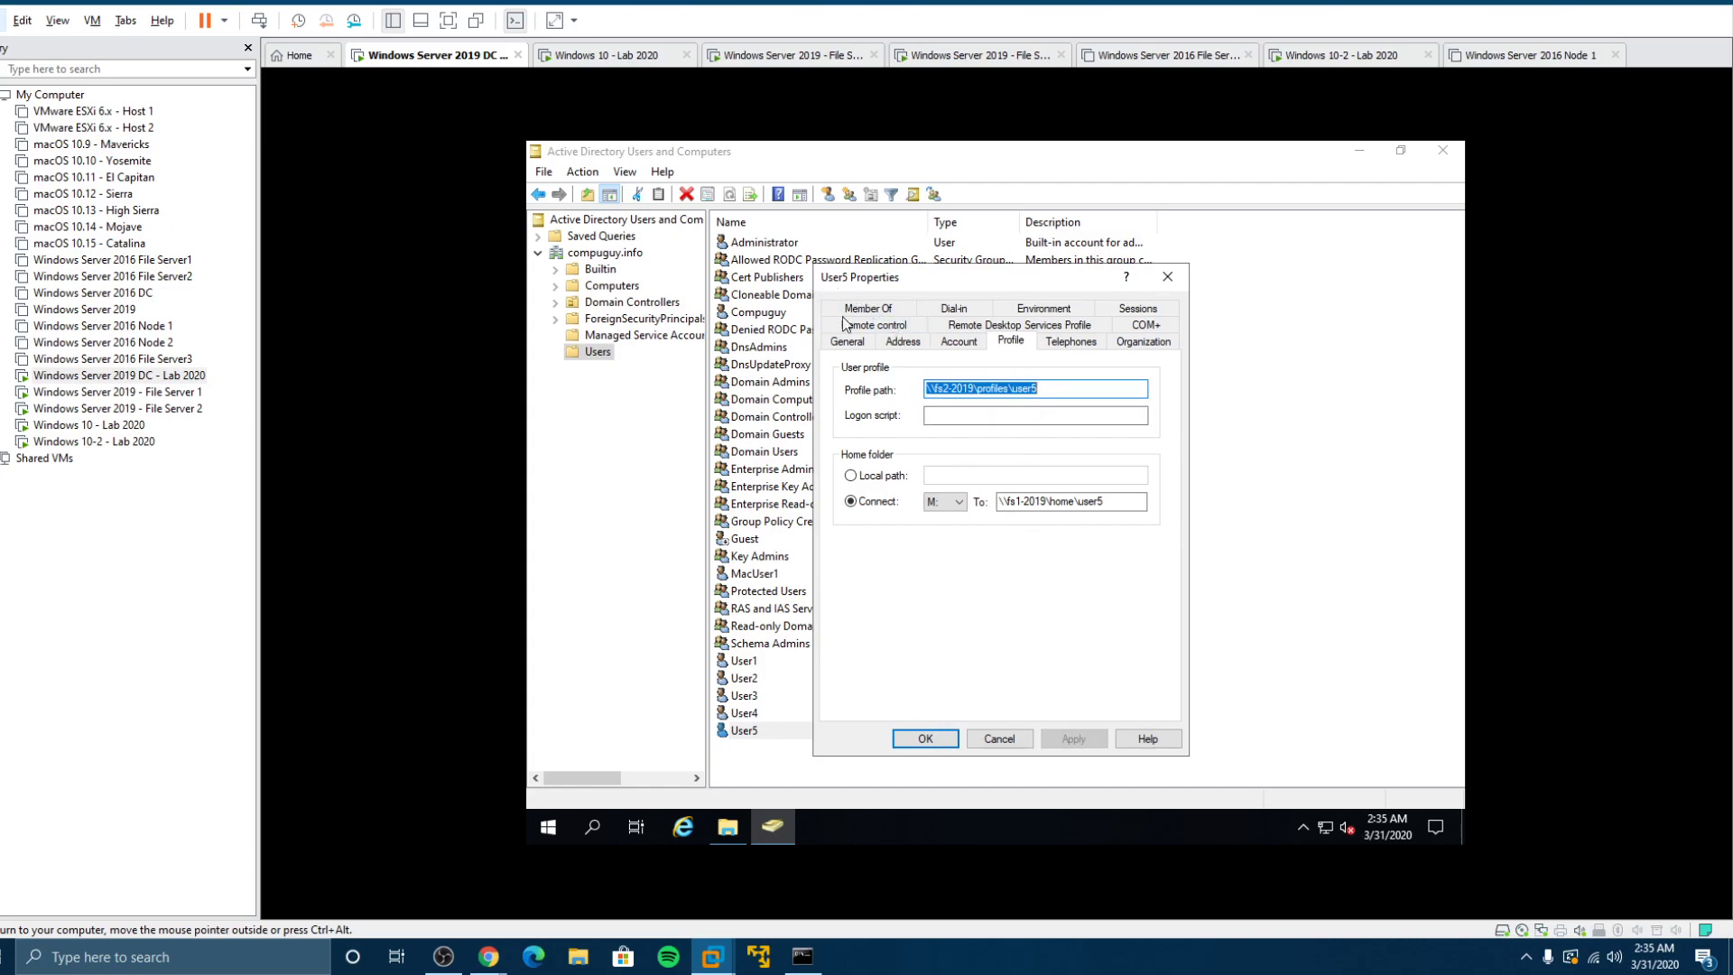
Step: Close User5's properties, then paste and apply \\fs2-2019\profiles\user2 as User2's profile path
{"action": "left_click", "coordinate": [926, 739]}
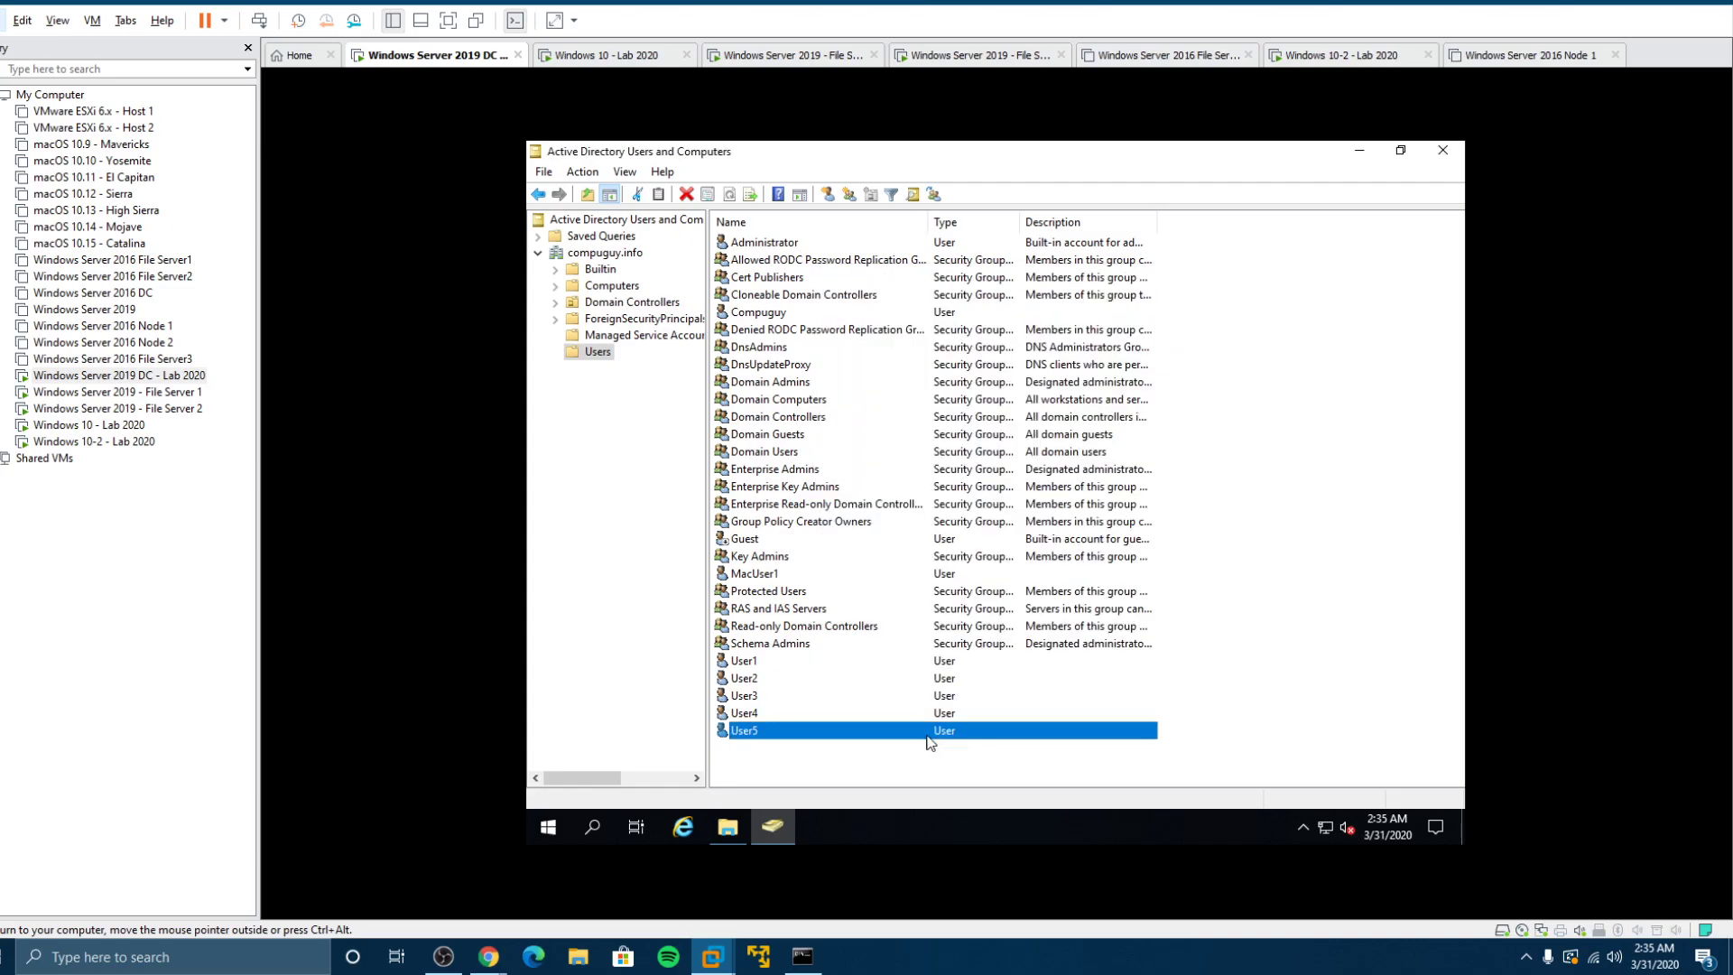
{"action": "double_click", "coordinate": [740, 677]}
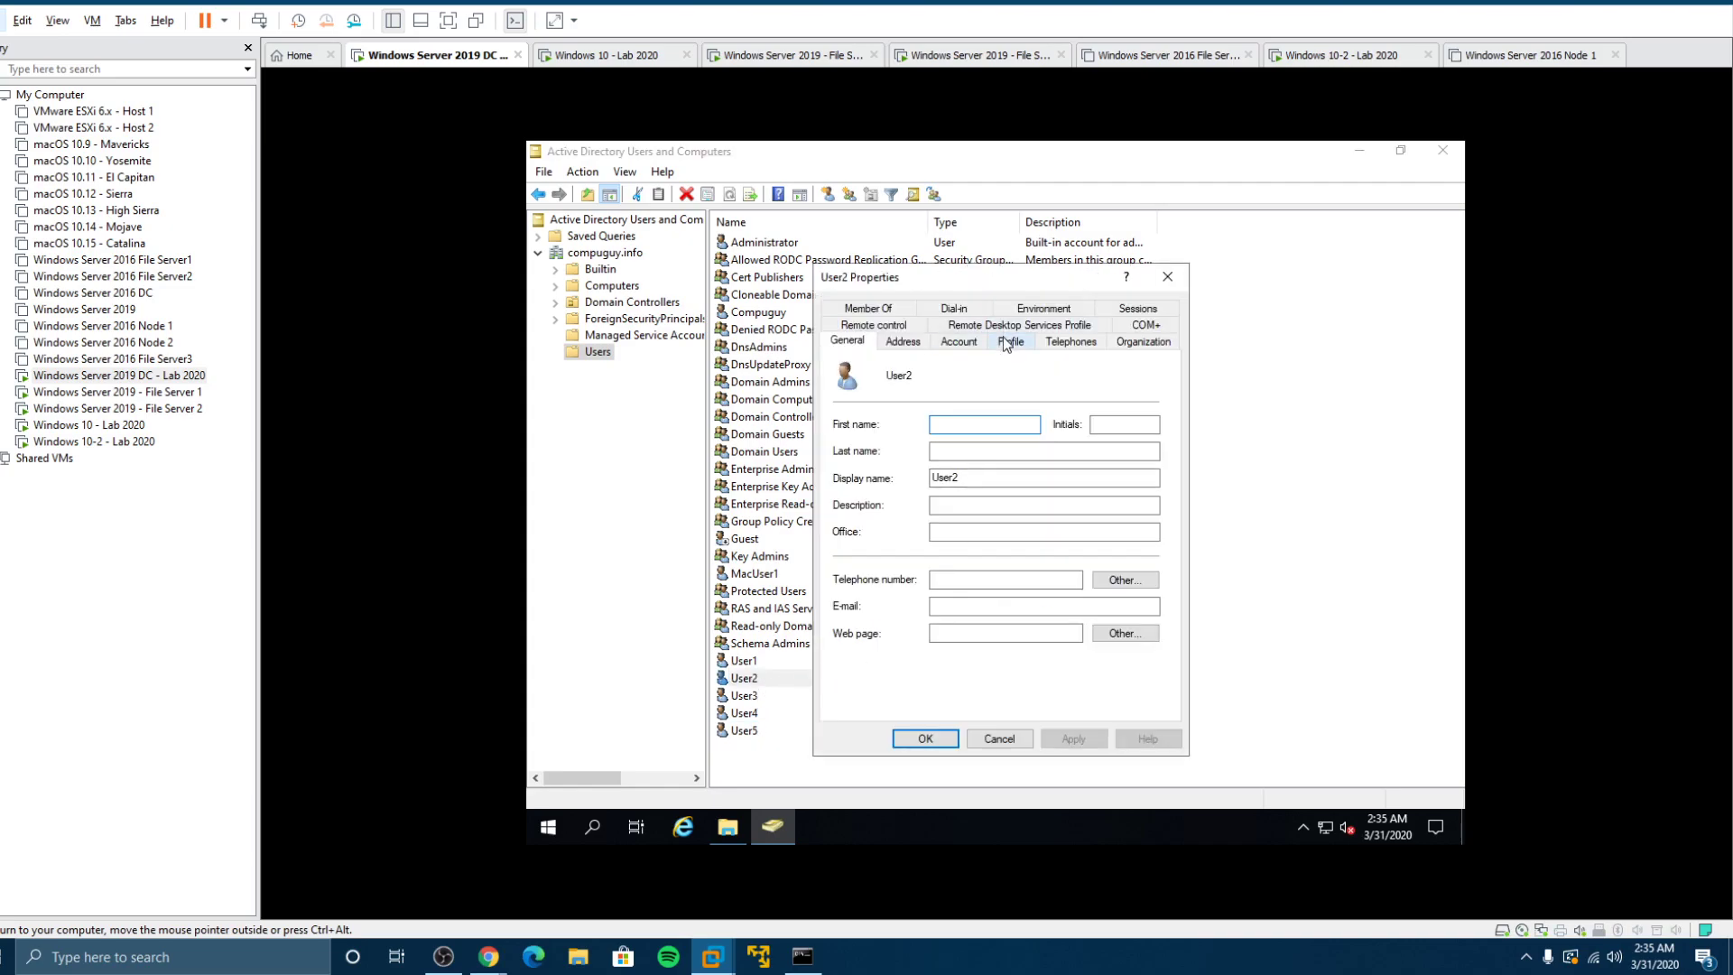
{"action": "left_click", "coordinate": [1008, 342]}
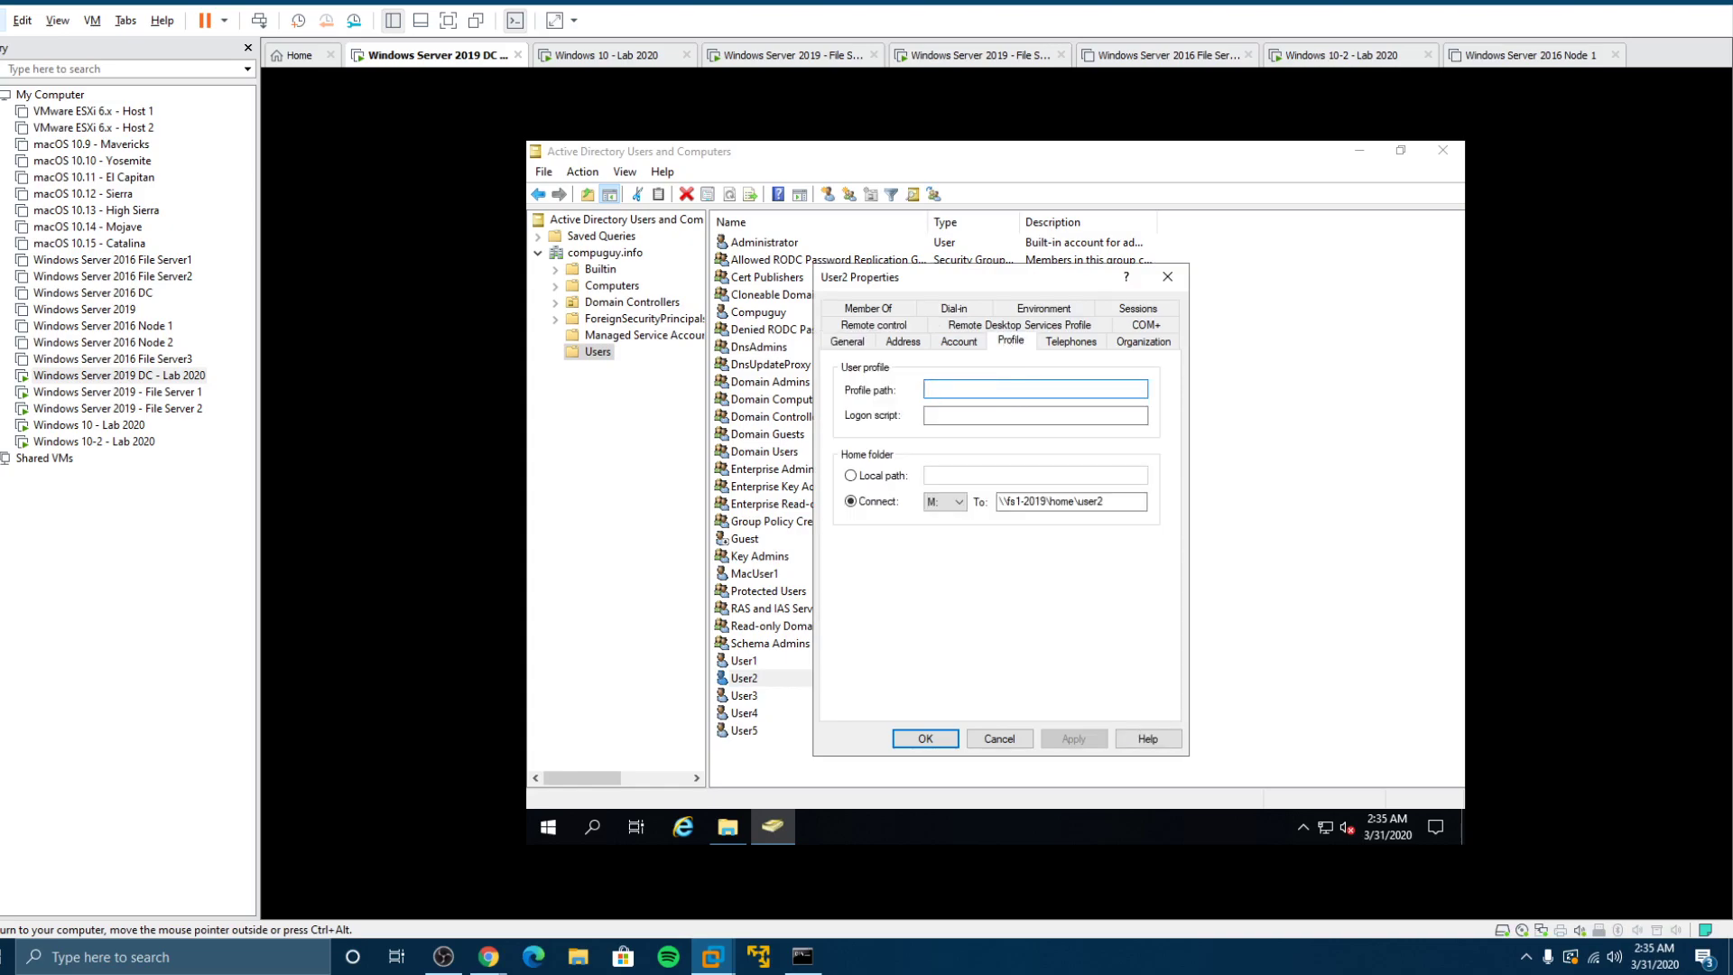
{"action": "key", "text": "ctrl+v"}
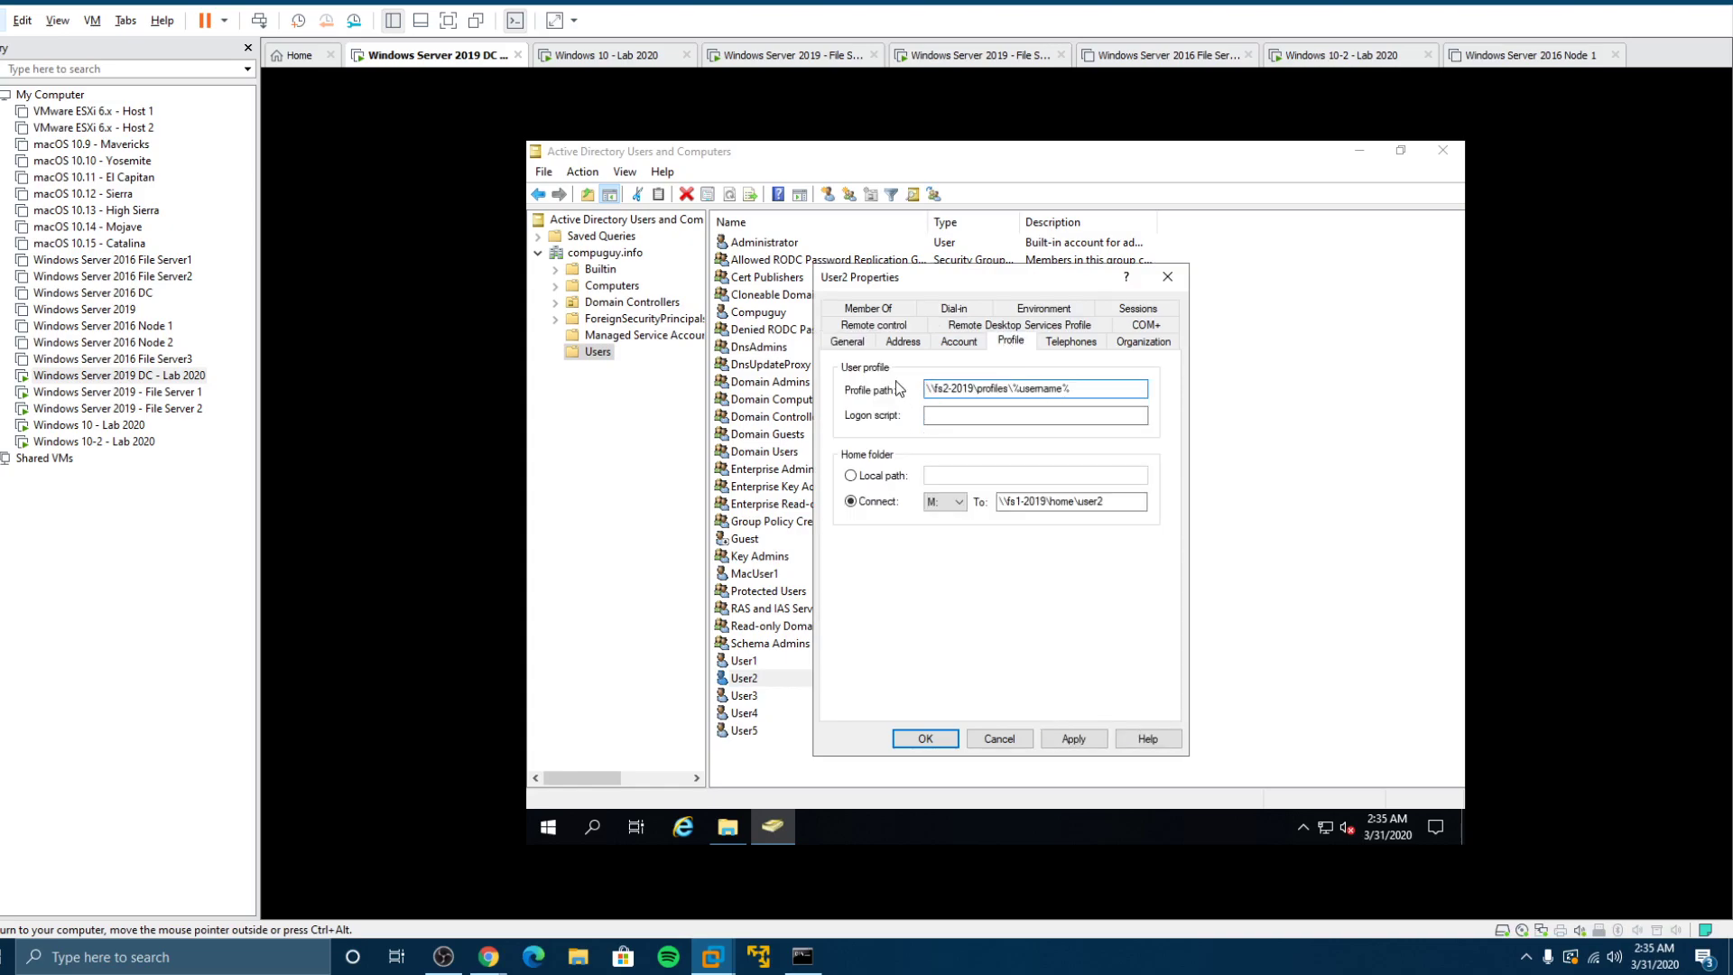
{"action": "left_click", "coordinate": [1062, 737]}
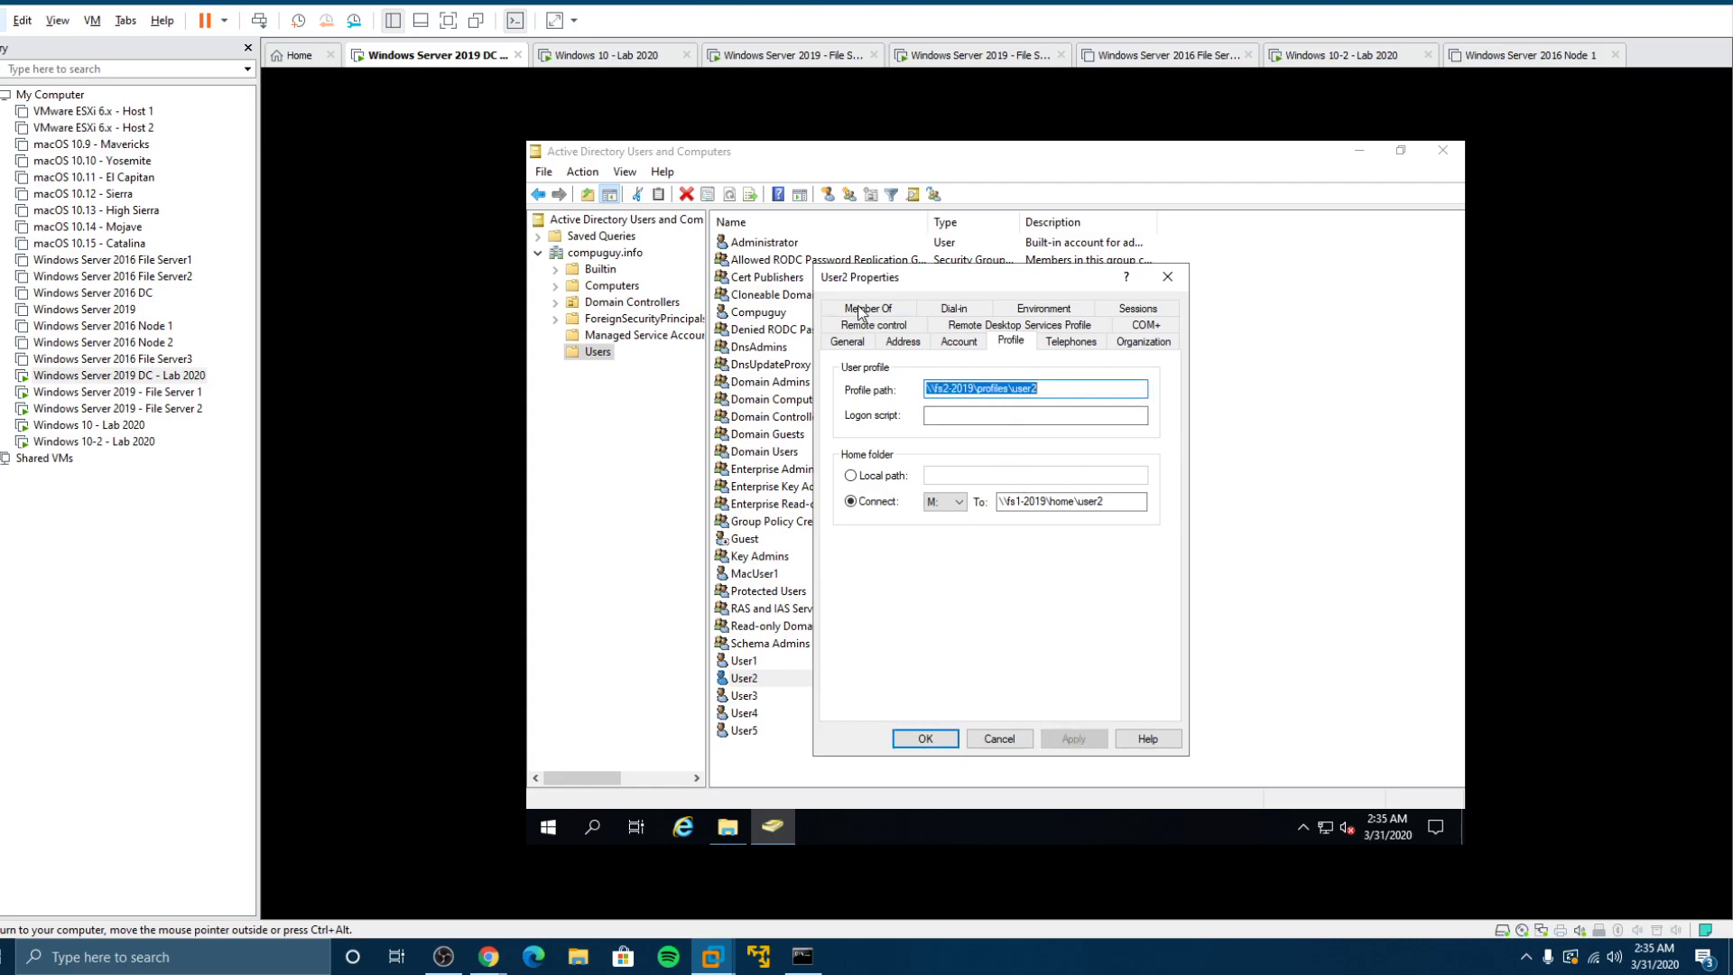
Step: Select User1 through User5 together and apply the profile path \\fs2-2019\profiles\%username% to all five
{"action": "left_click", "coordinate": [920, 738]}
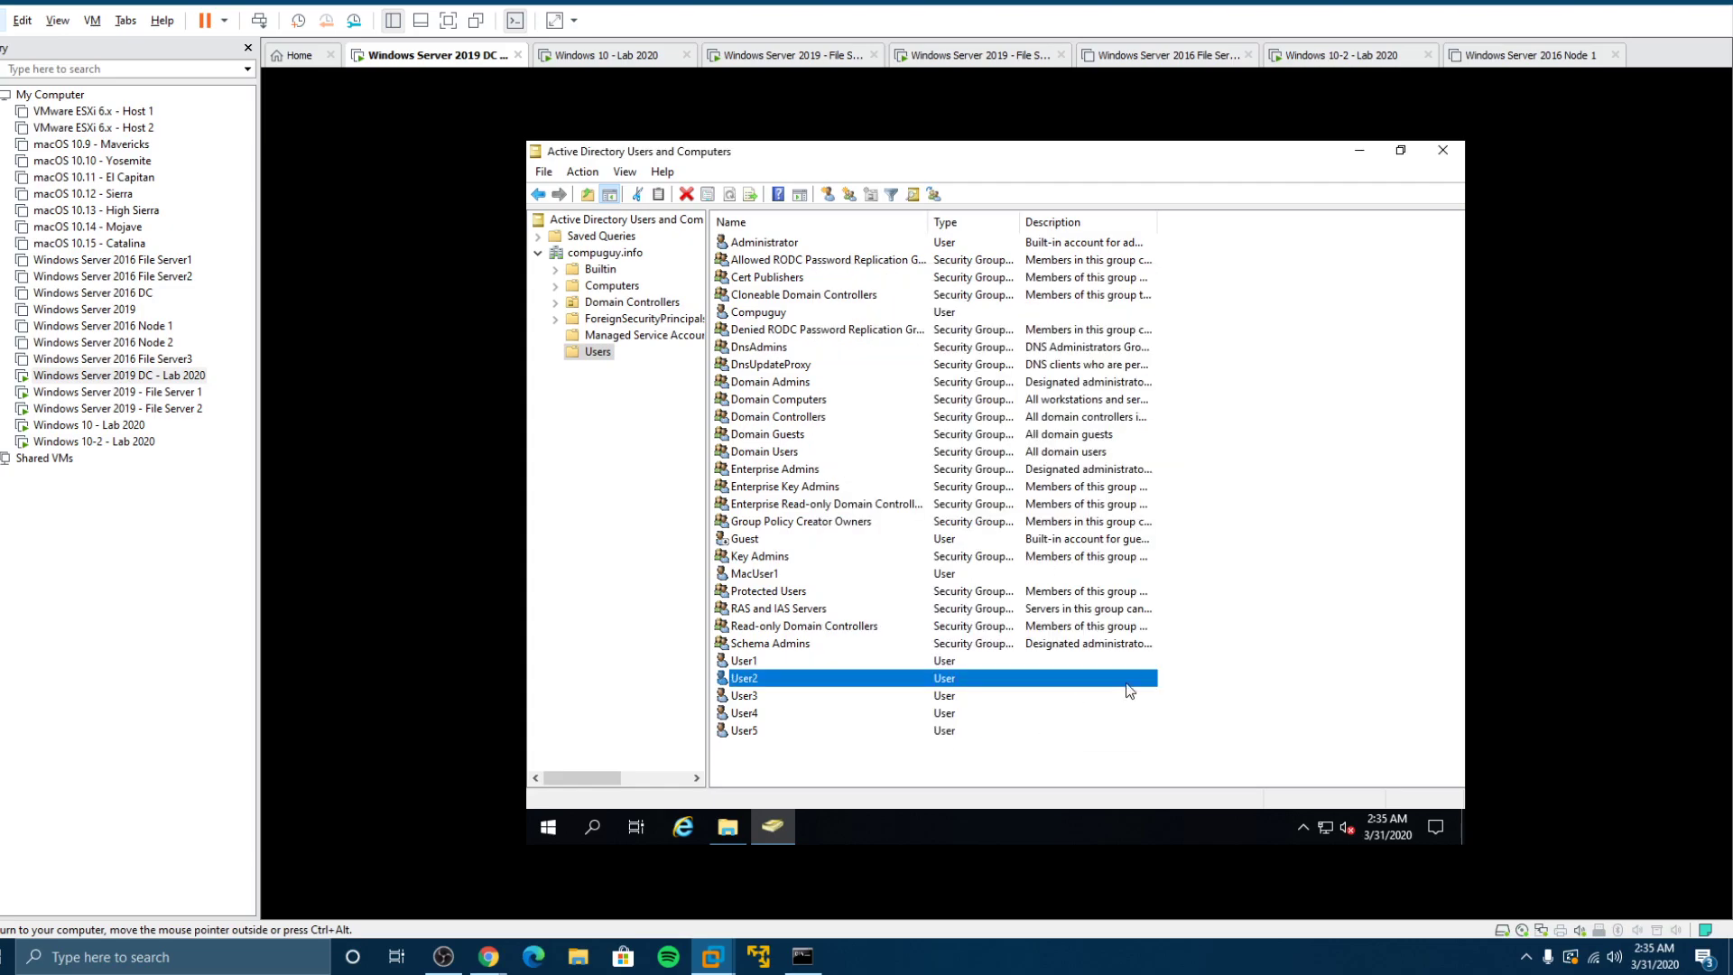
{"action": "left_click", "coordinate": [1196, 668]}
{"action": "left_click_drag", "start_coordinate": [1174, 653], "coordinate": [864, 749]}
{"action": "right_click", "coordinate": [860, 732]}
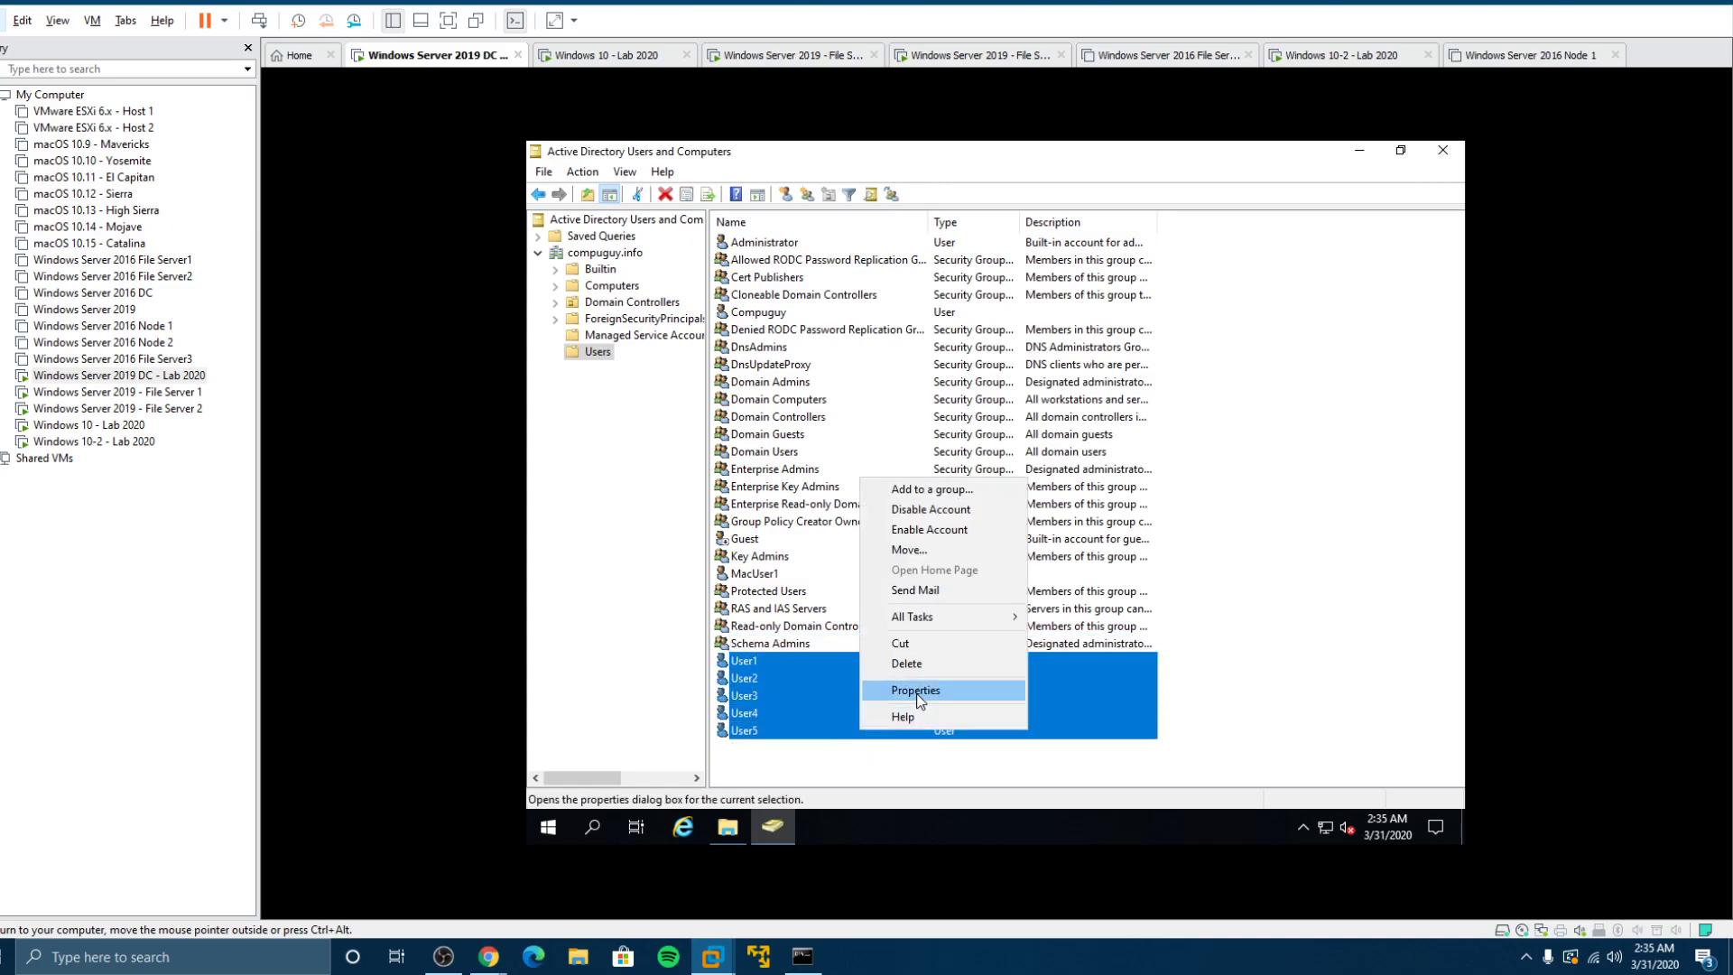
{"action": "left_click", "coordinate": [977, 691]}
{"action": "left_click", "coordinate": [979, 310]}
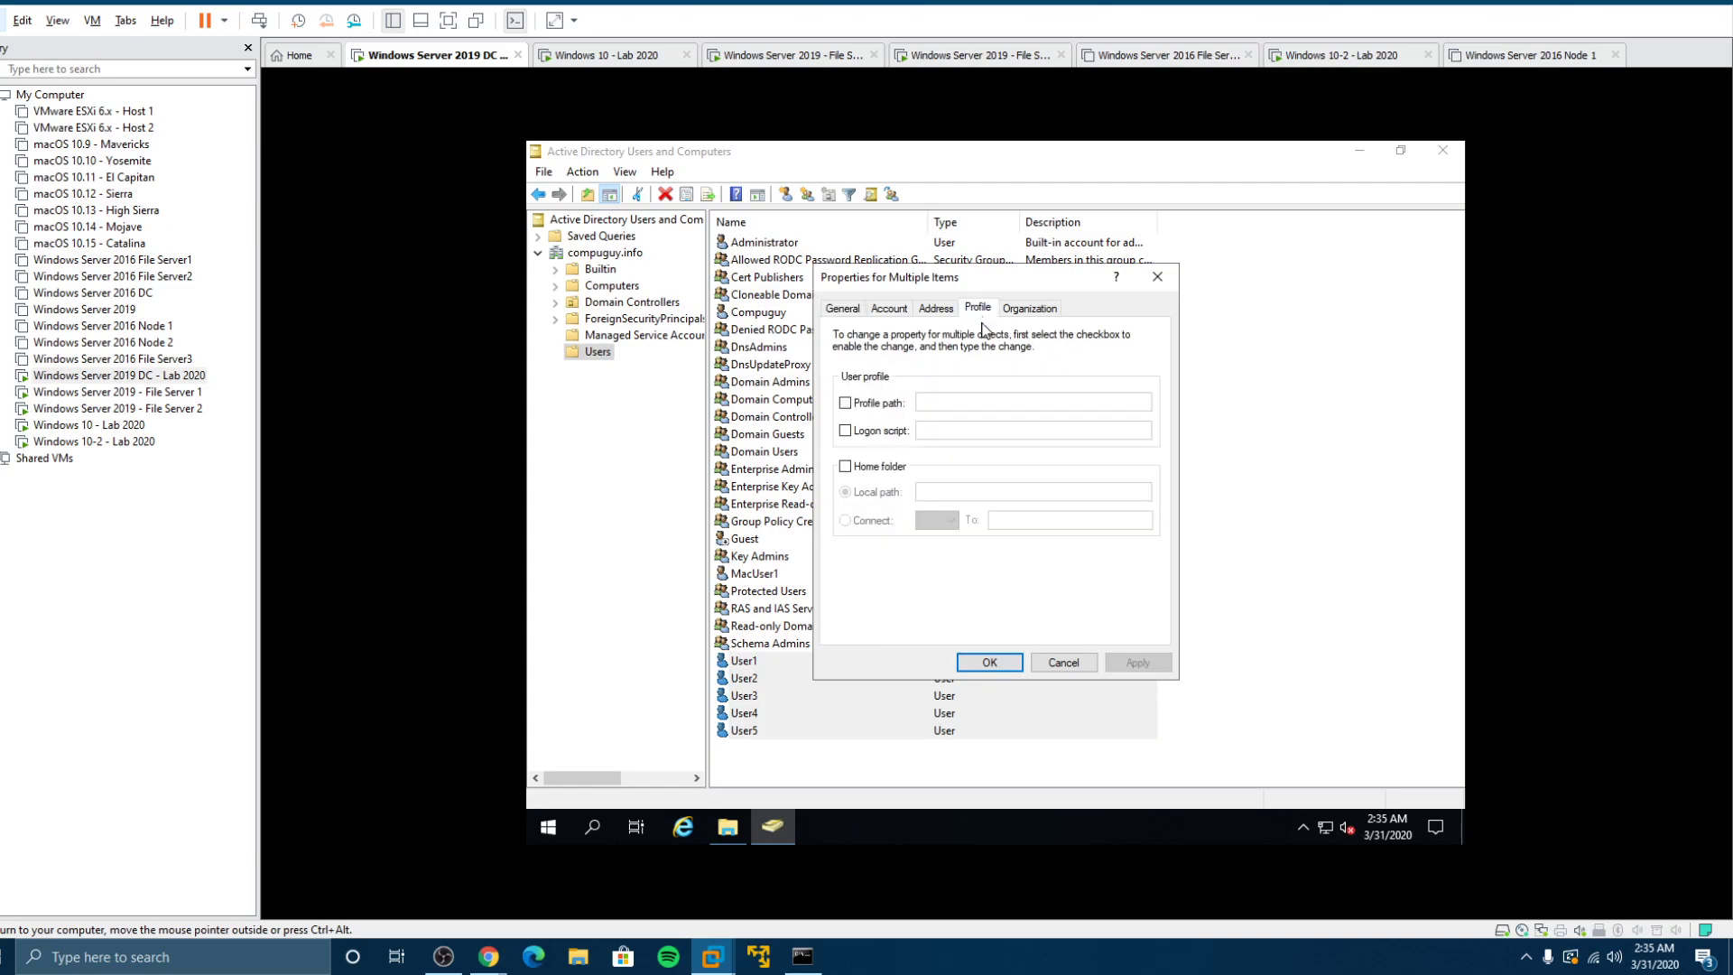
{"action": "left_click", "coordinate": [887, 413]}
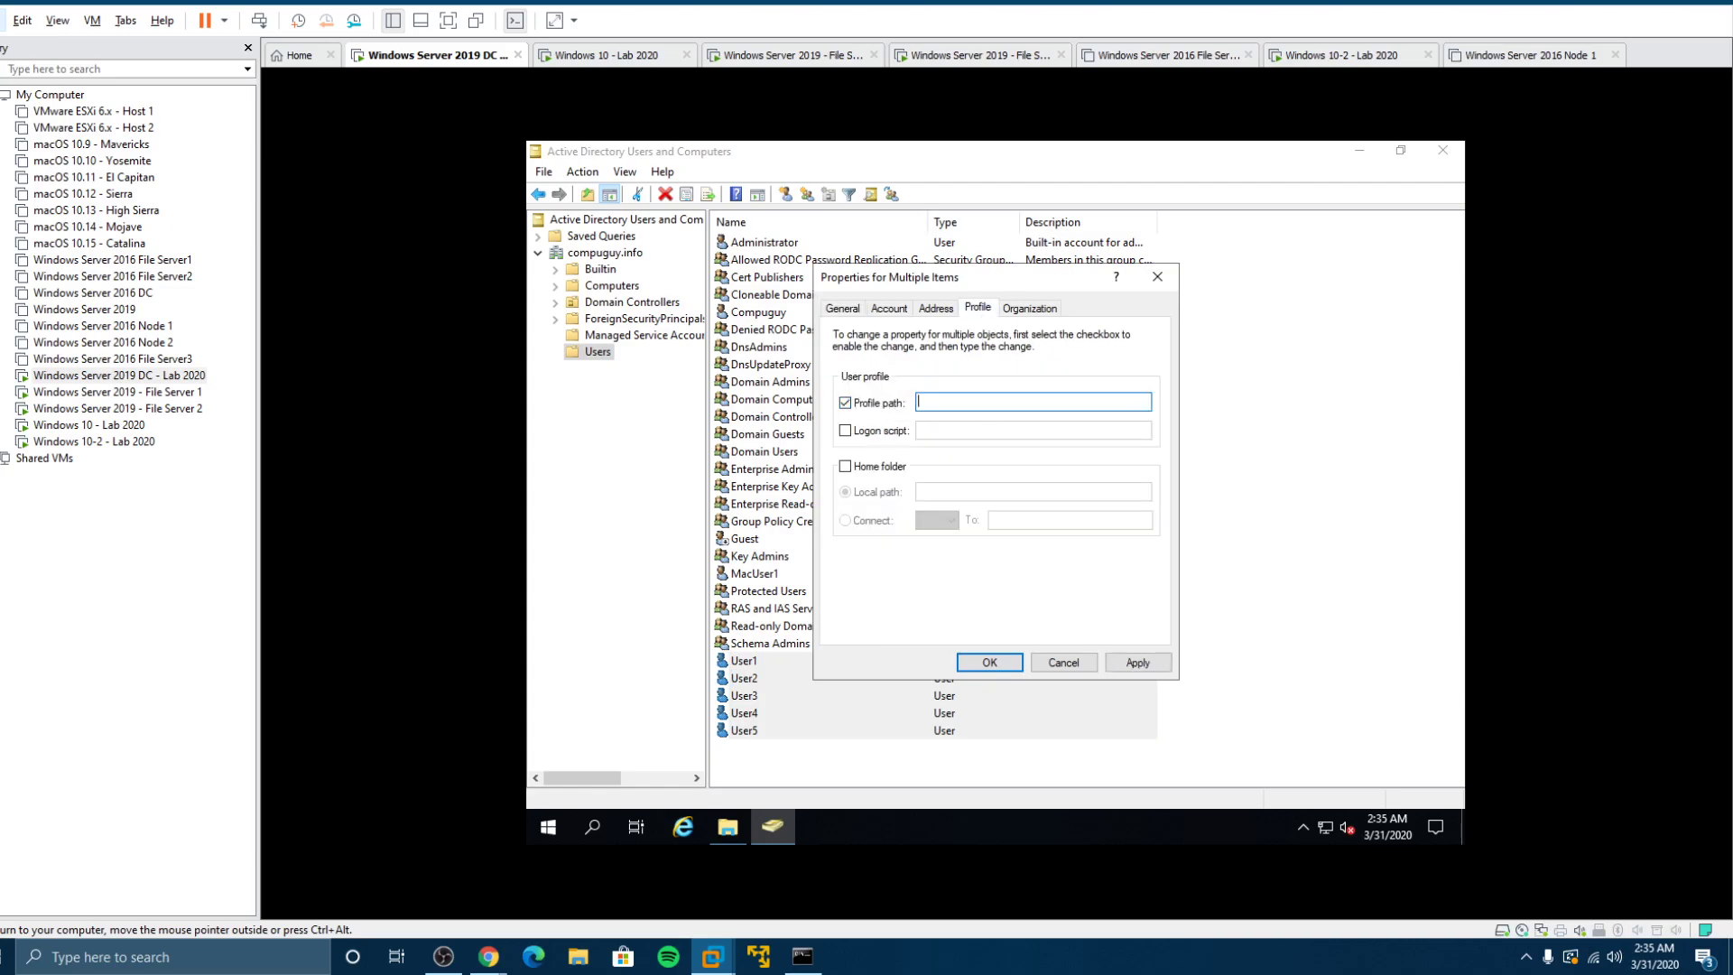
{"action": "type", "text": "\\\\fs2-2019\\profiles\\%username%"}
{"action": "left_click", "coordinate": [1135, 664]}
{"action": "left_click", "coordinate": [984, 662]}
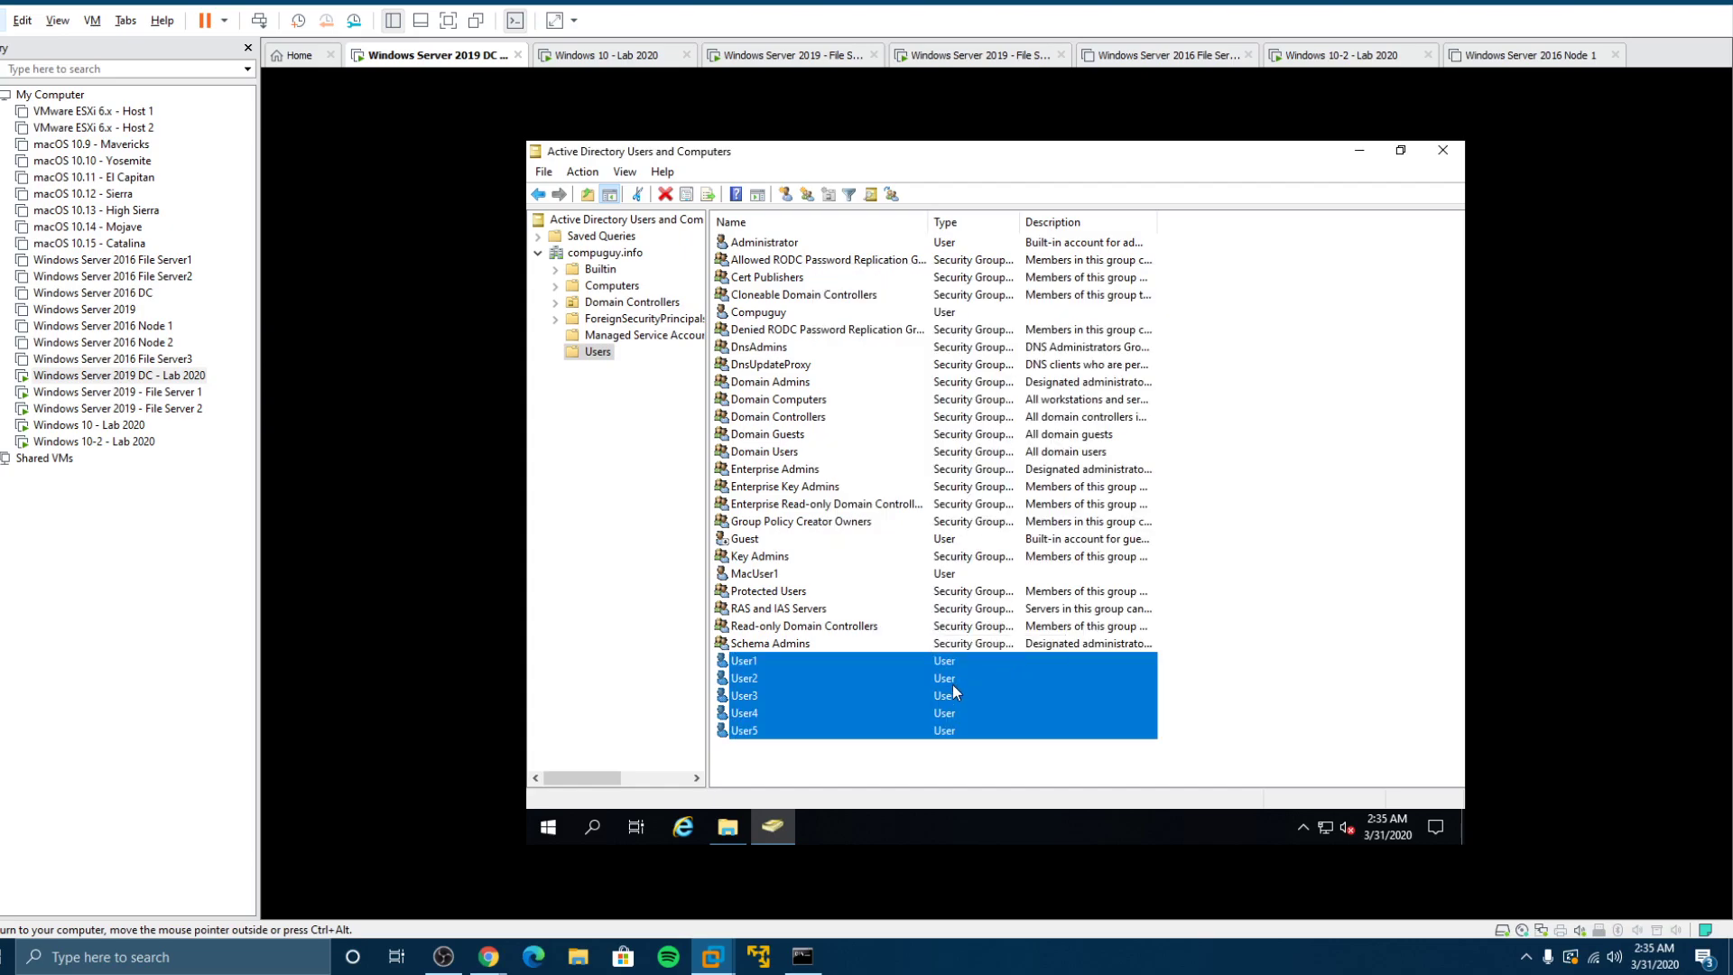
Step: Open User2, User3 and User4 to confirm each profile path resolved to its own username
{"action": "double_click", "coordinate": [951, 684]}
{"action": "left_click", "coordinate": [1000, 349]}
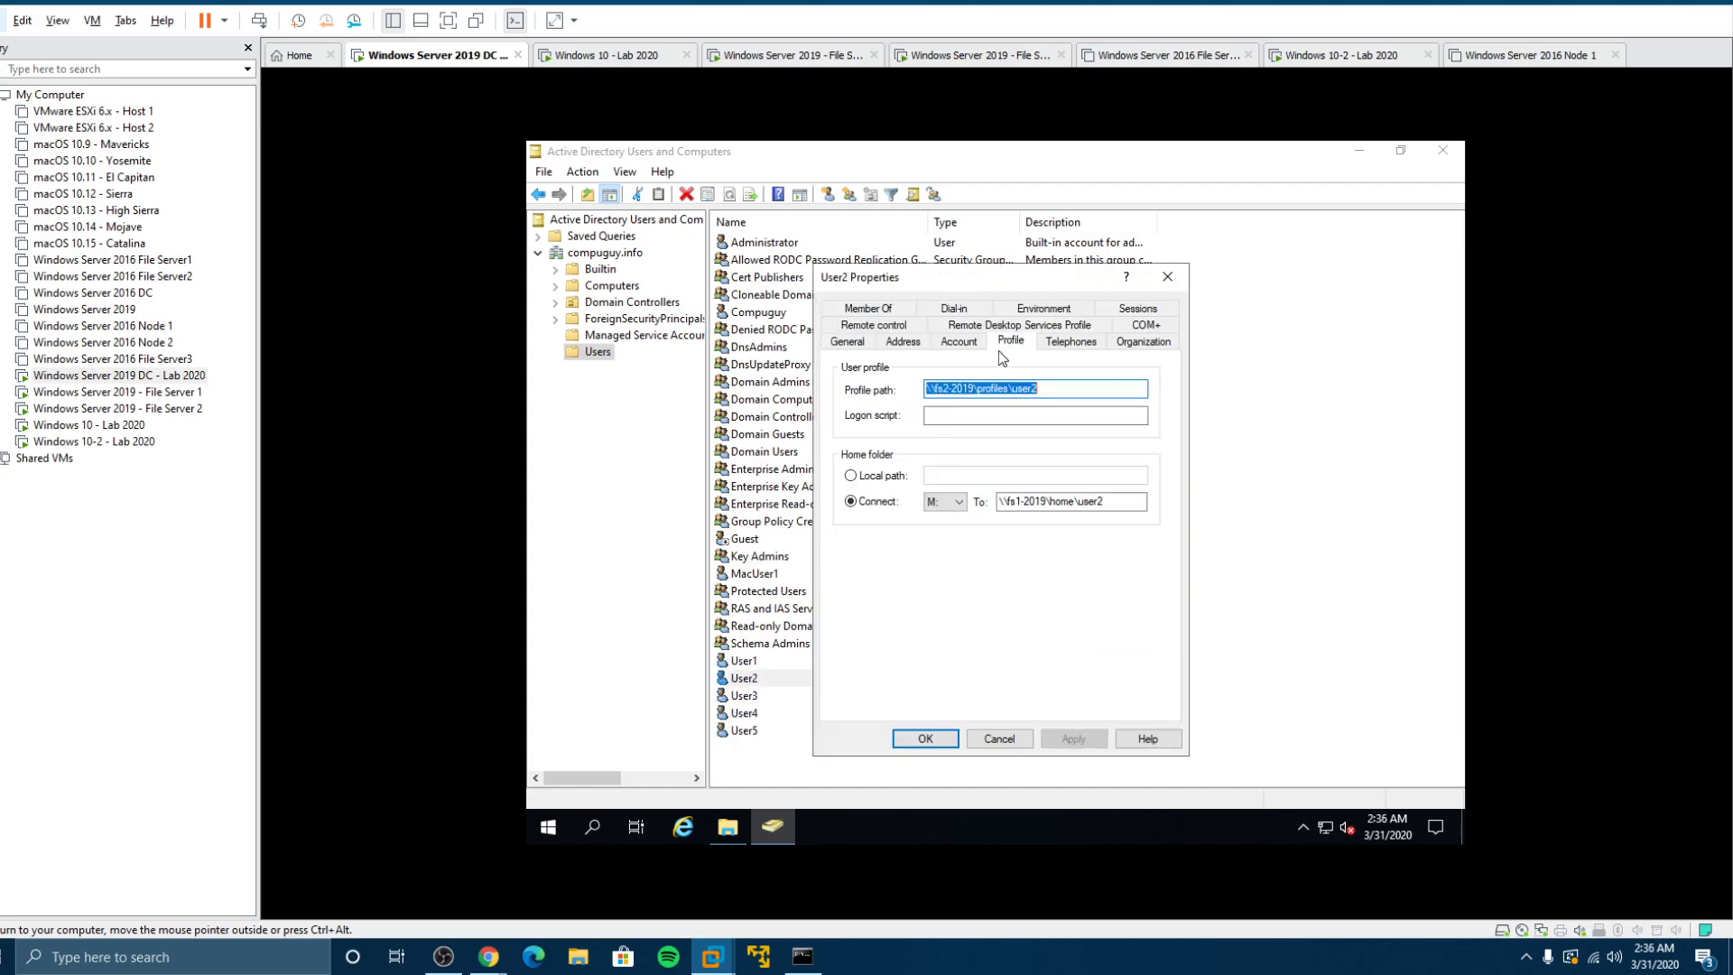
{"action": "left_click", "coordinate": [999, 738]}
{"action": "left_click", "coordinate": [786, 698]}
{"action": "double_click", "coordinate": [787, 699]}
{"action": "left_click", "coordinate": [1007, 343]}
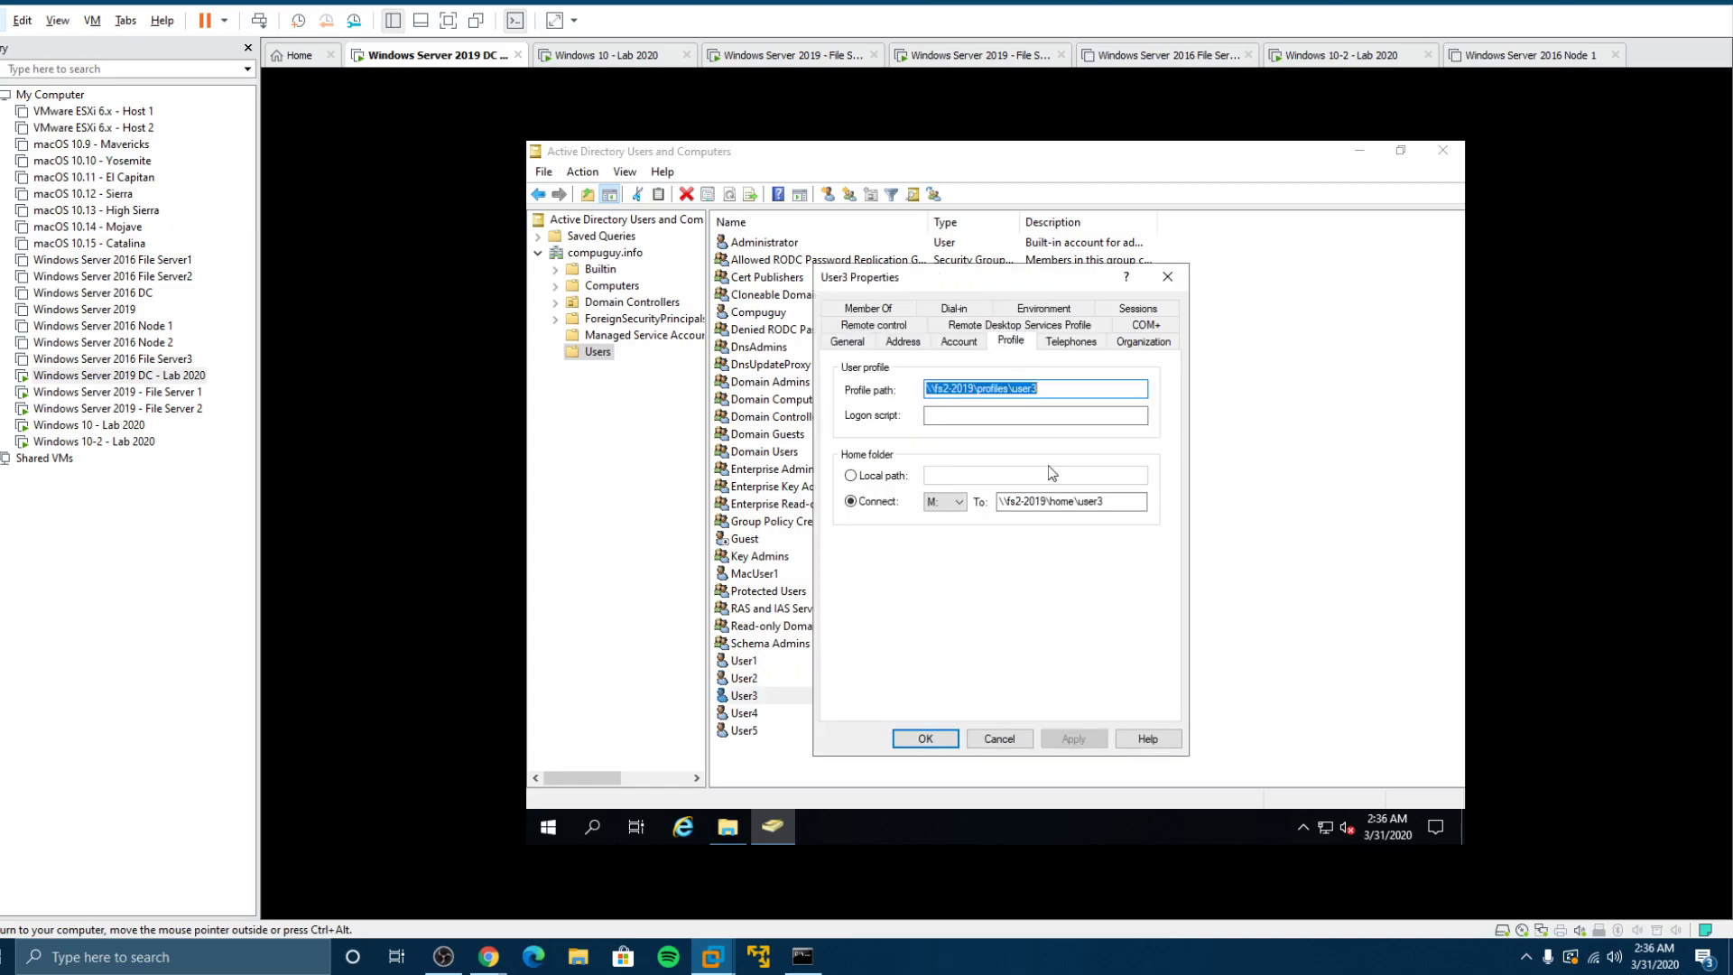
{"action": "left_click", "coordinate": [999, 738]}
{"action": "double_click", "coordinate": [776, 713]}
{"action": "left_click", "coordinate": [1005, 346]}
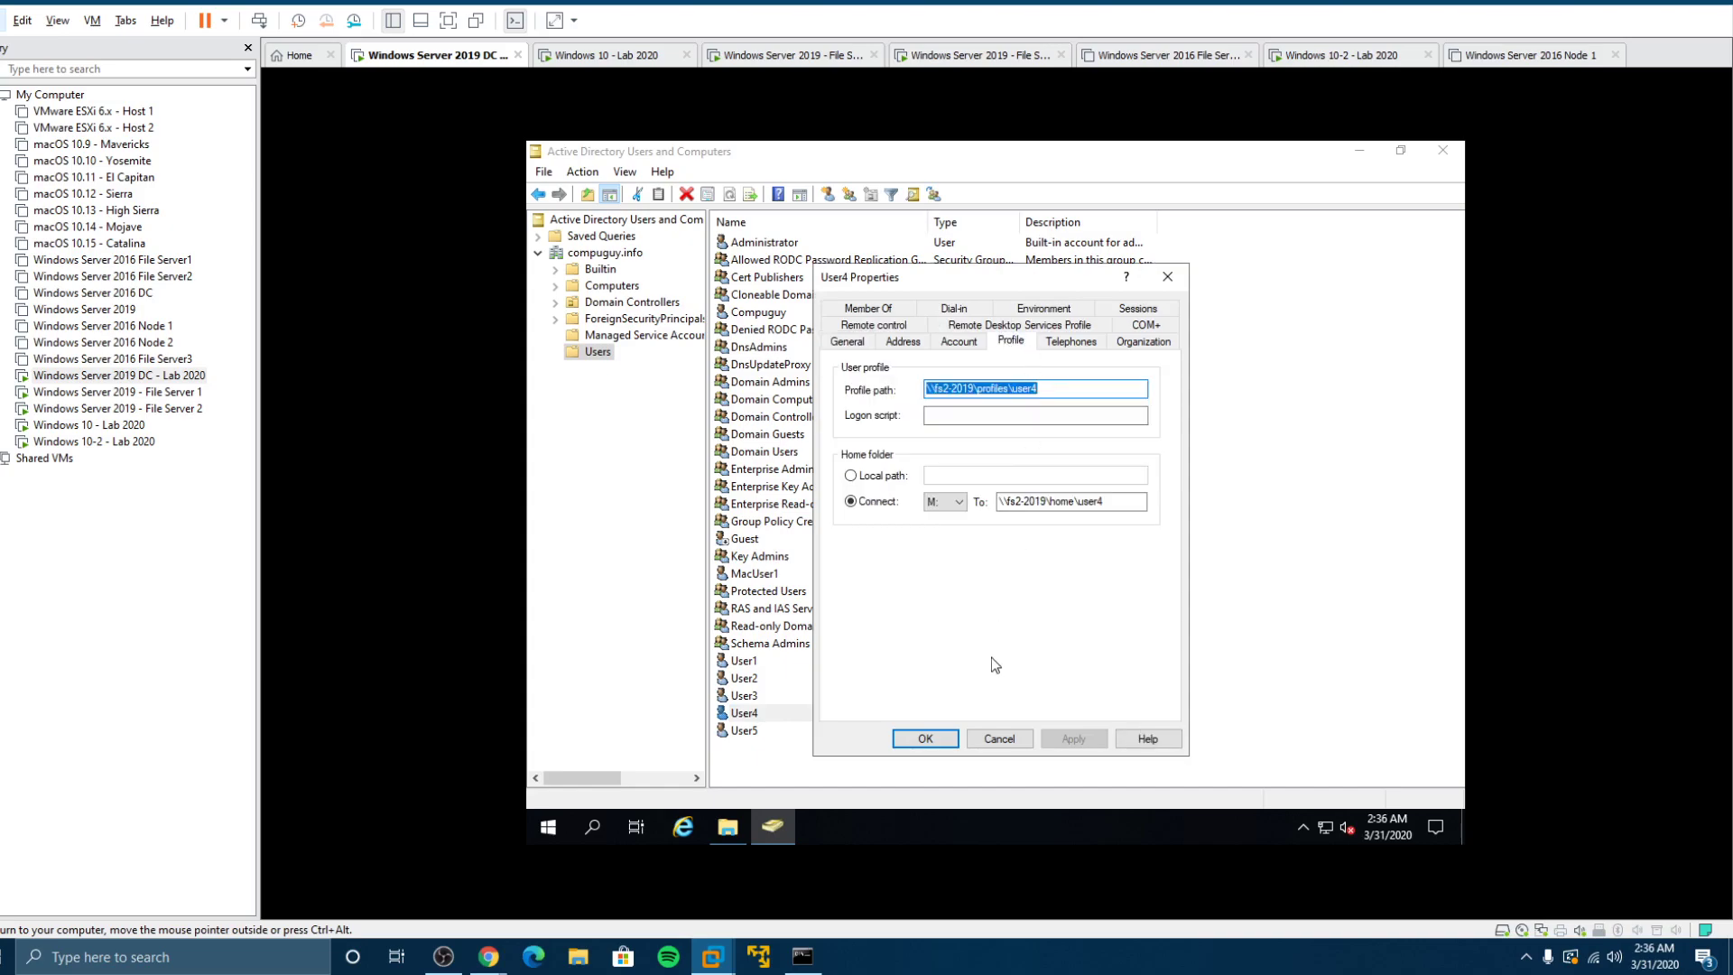
{"action": "left_click", "coordinate": [923, 739]}
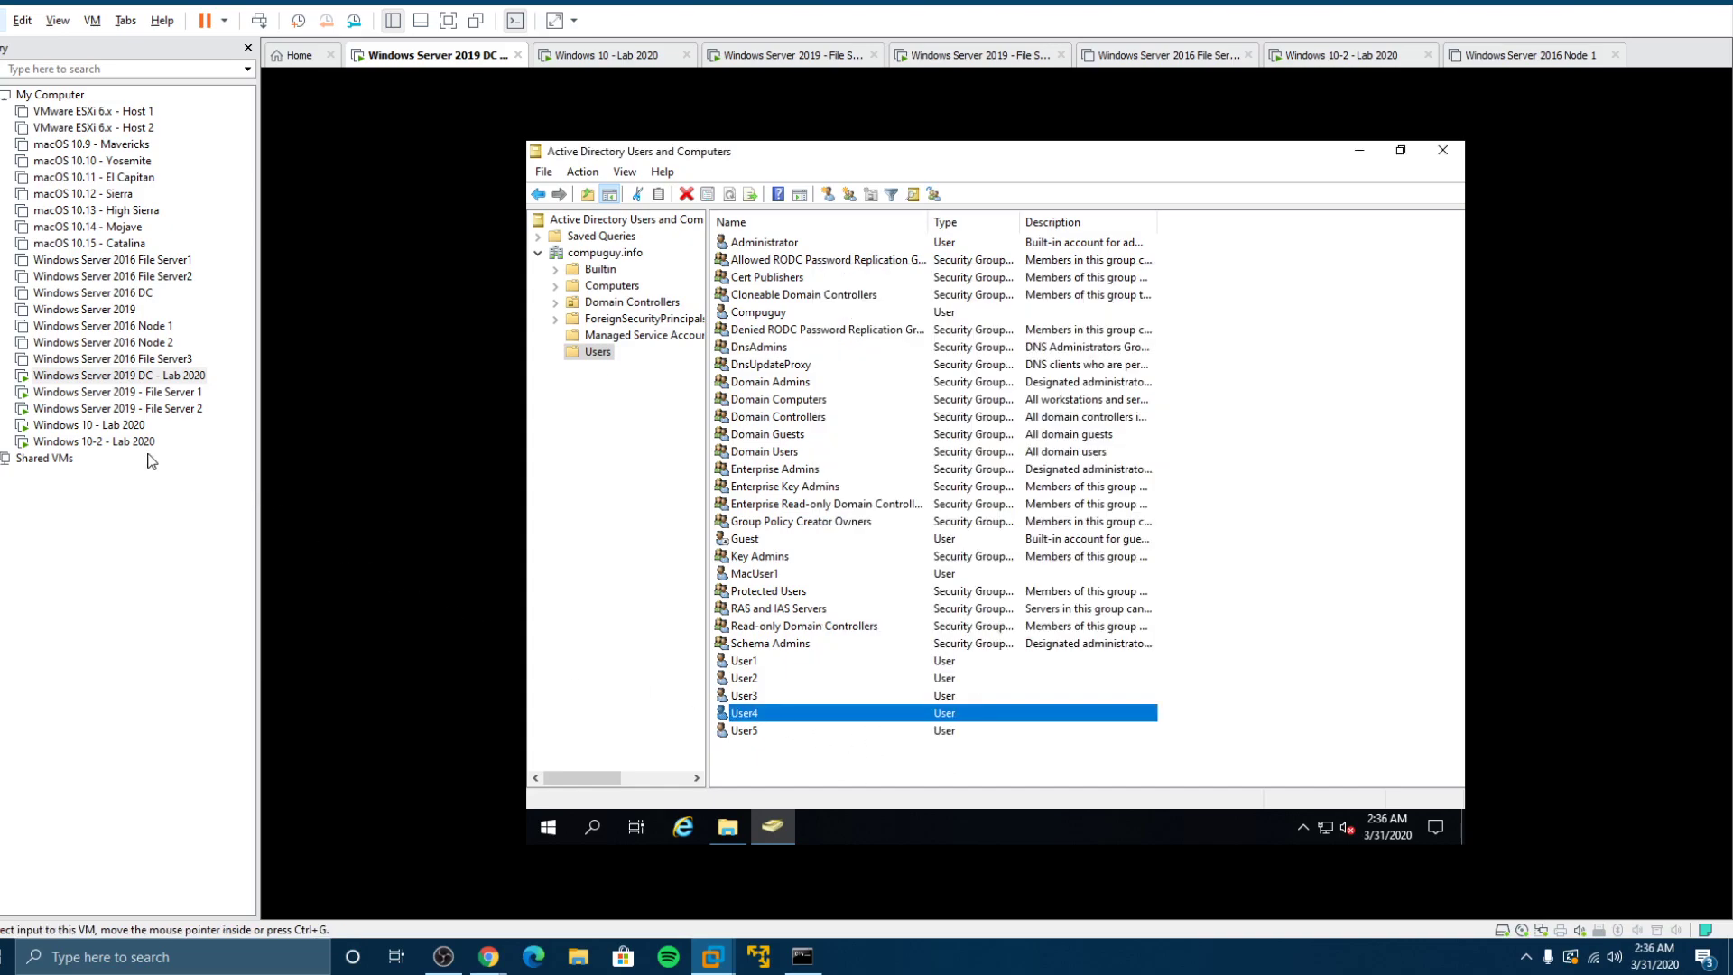
Step: Open File Server 2's Profiles folder, then sign the user out of the Windows 10 client
{"action": "left_click", "coordinate": [109, 408]}
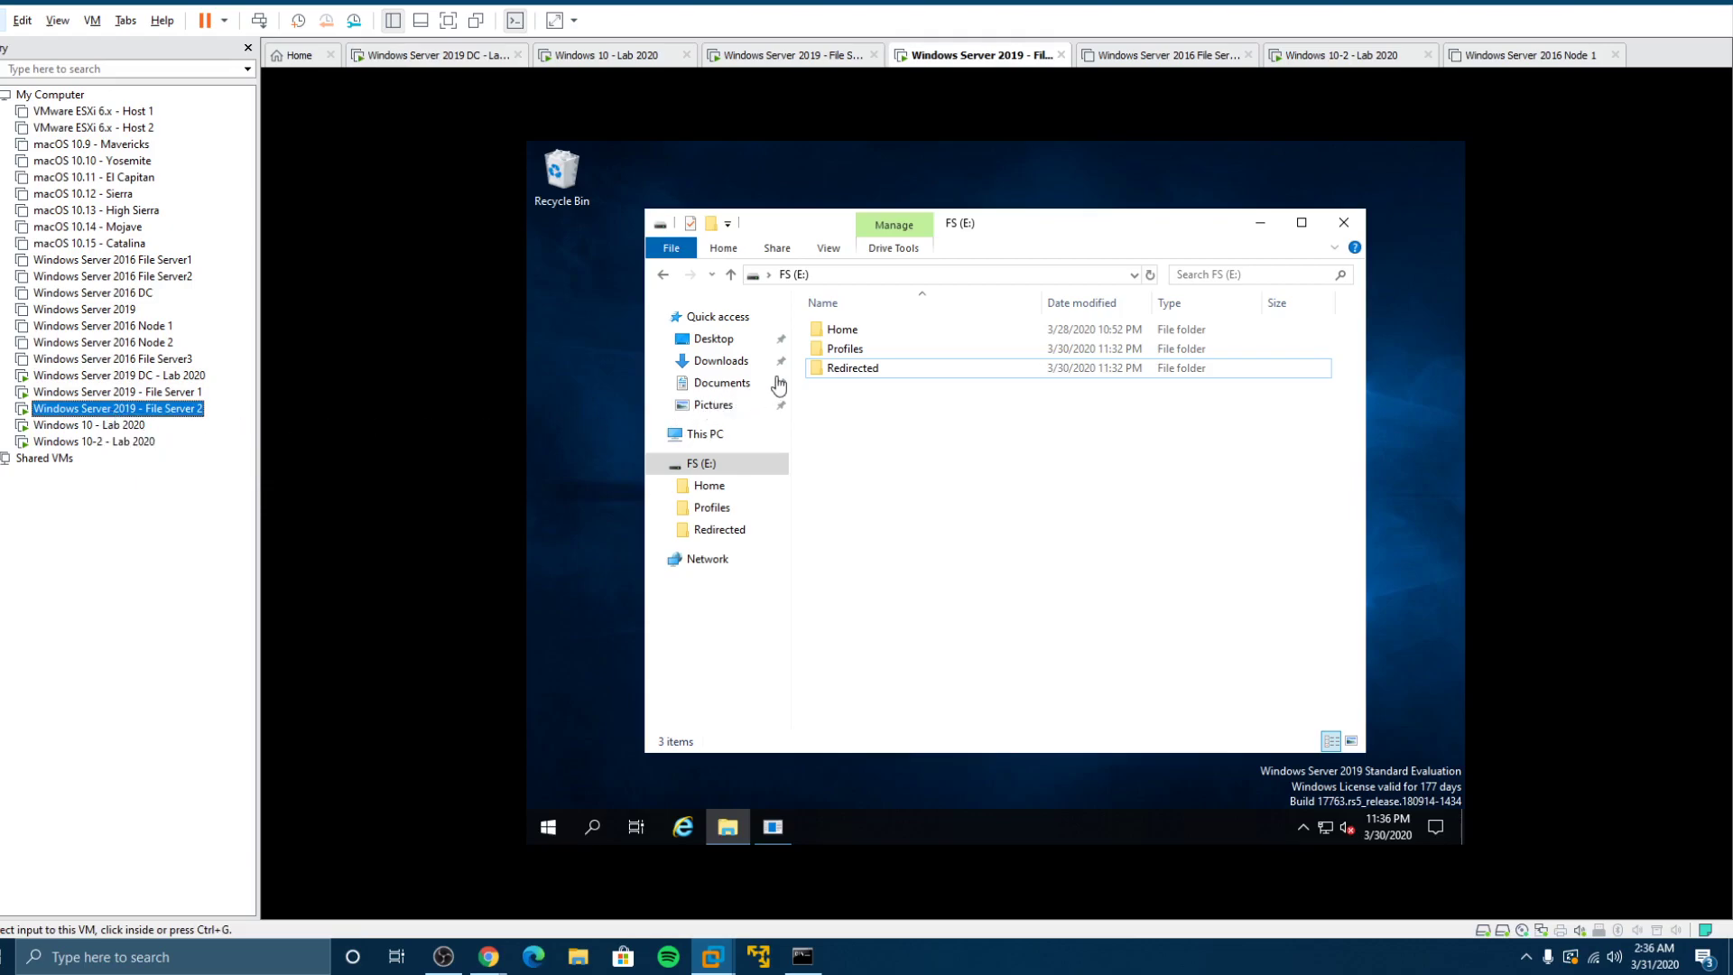
{"action": "double_click", "coordinate": [830, 349]}
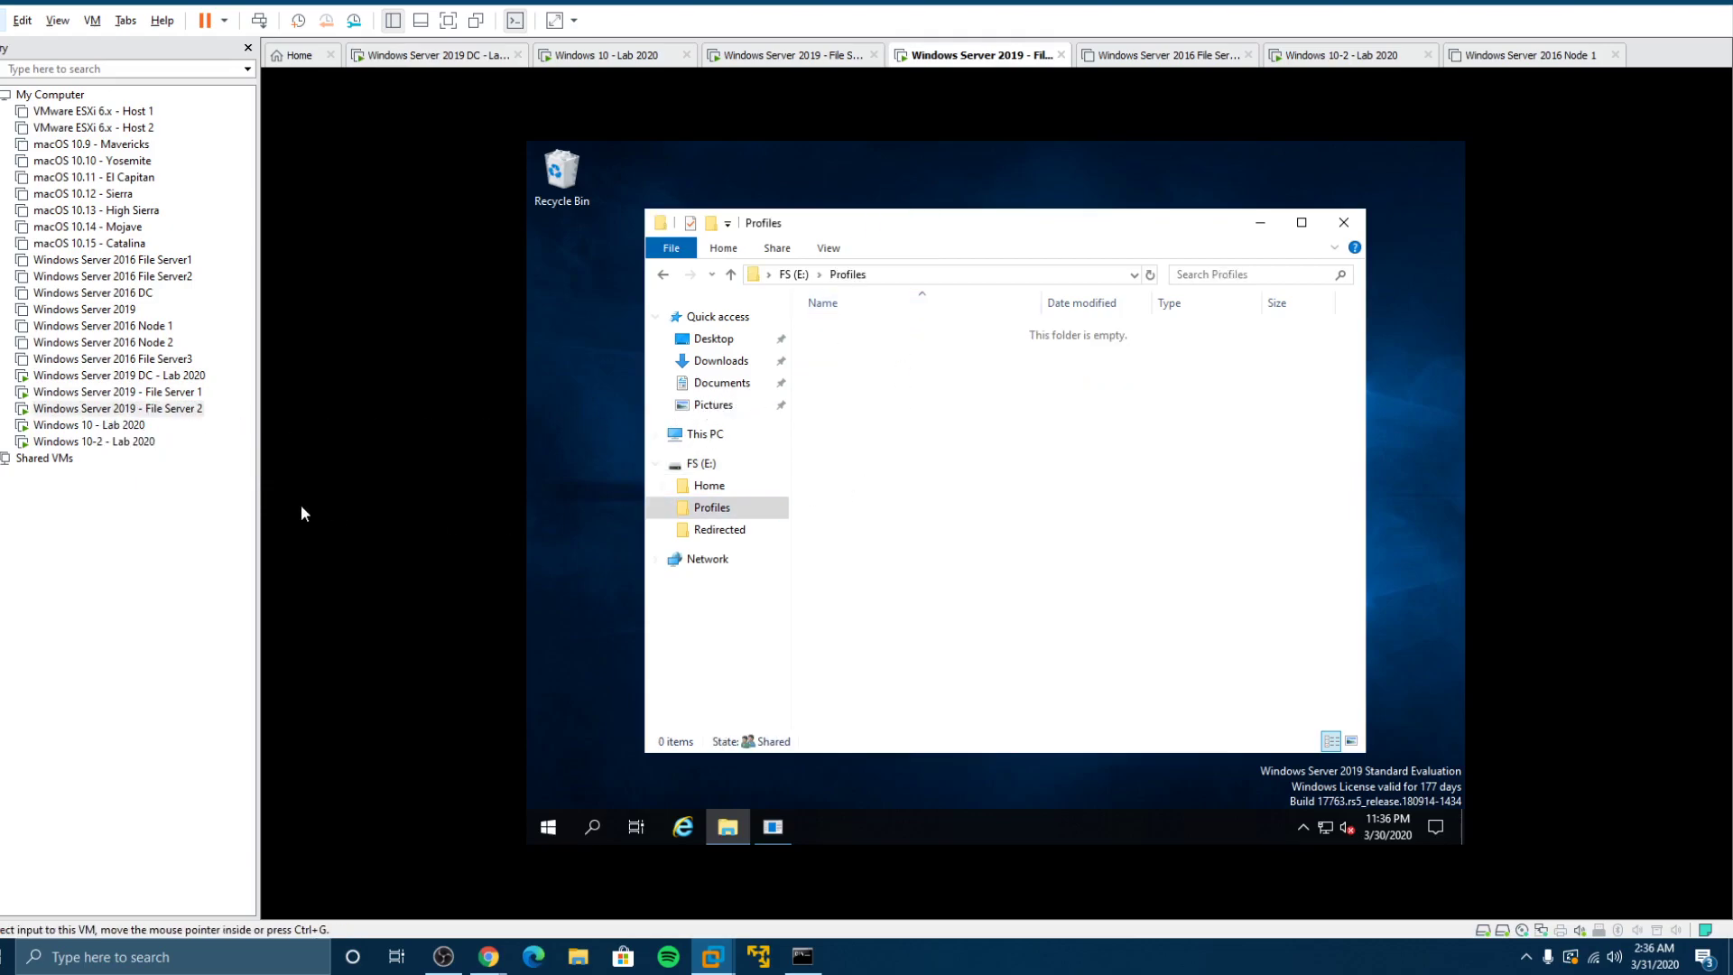
{"action": "left_click", "coordinate": [135, 429]}
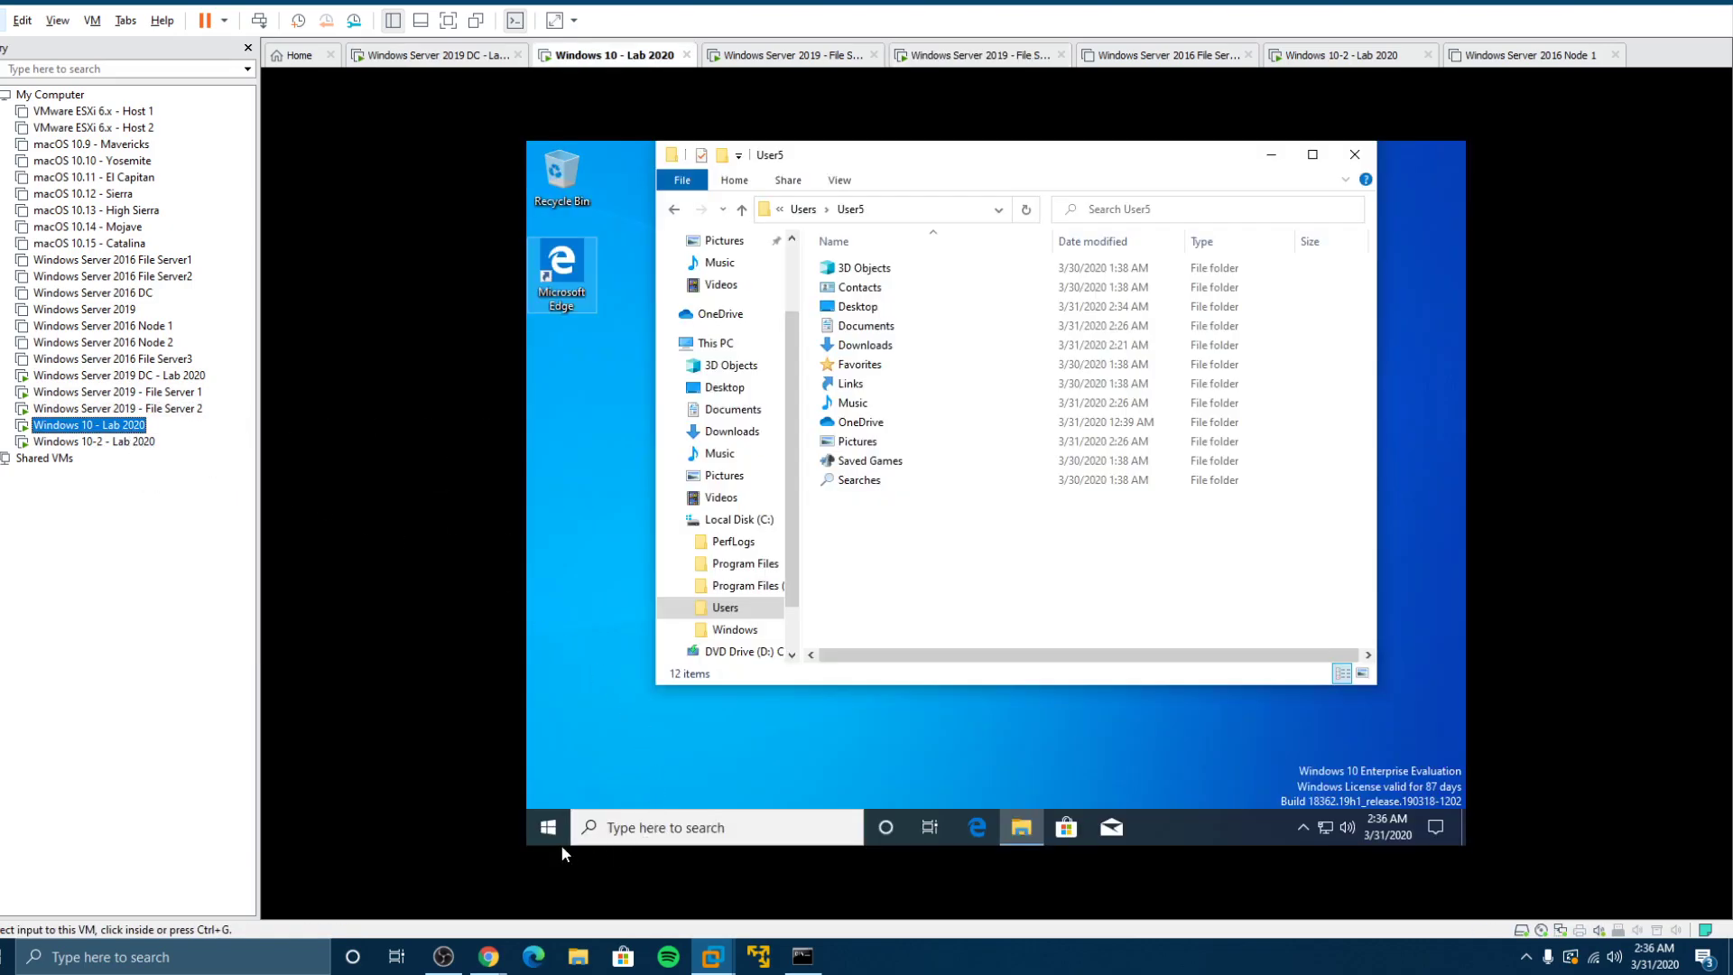
{"action": "left_click", "coordinate": [538, 826]}
{"action": "mouse_move", "coordinate": [546, 640]}
{"action": "left_click", "coordinate": [566, 793]}
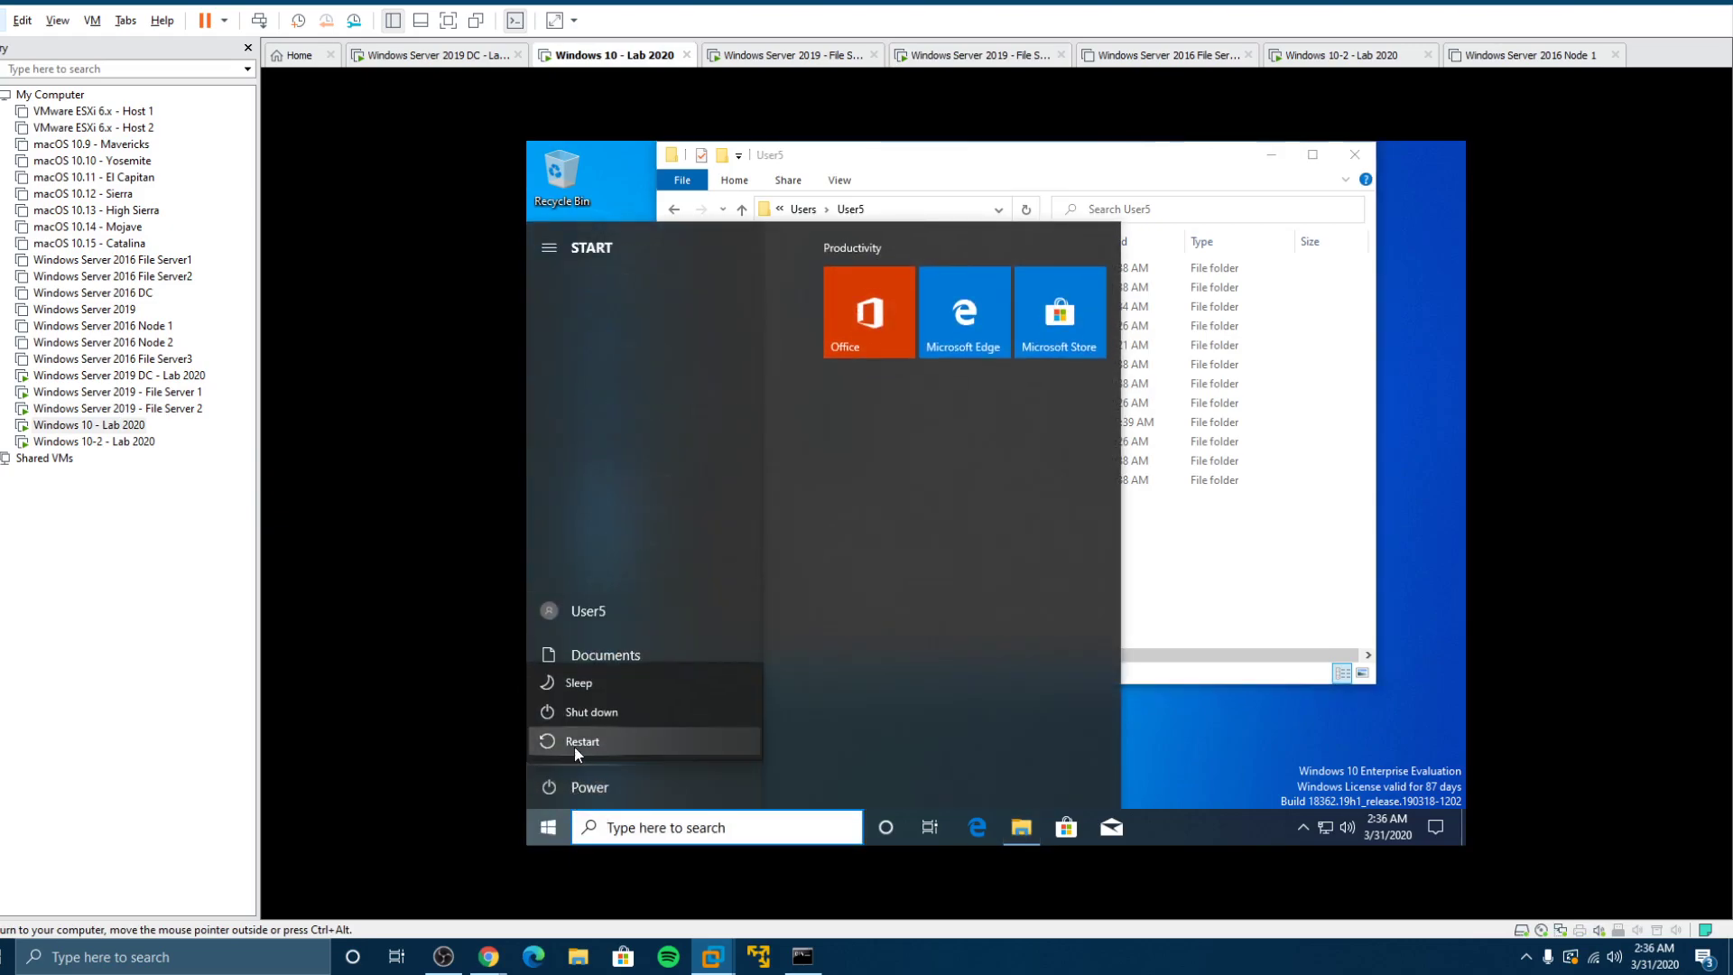
{"action": "left_click", "coordinate": [571, 615]}
{"action": "left_click", "coordinate": [571, 615]}
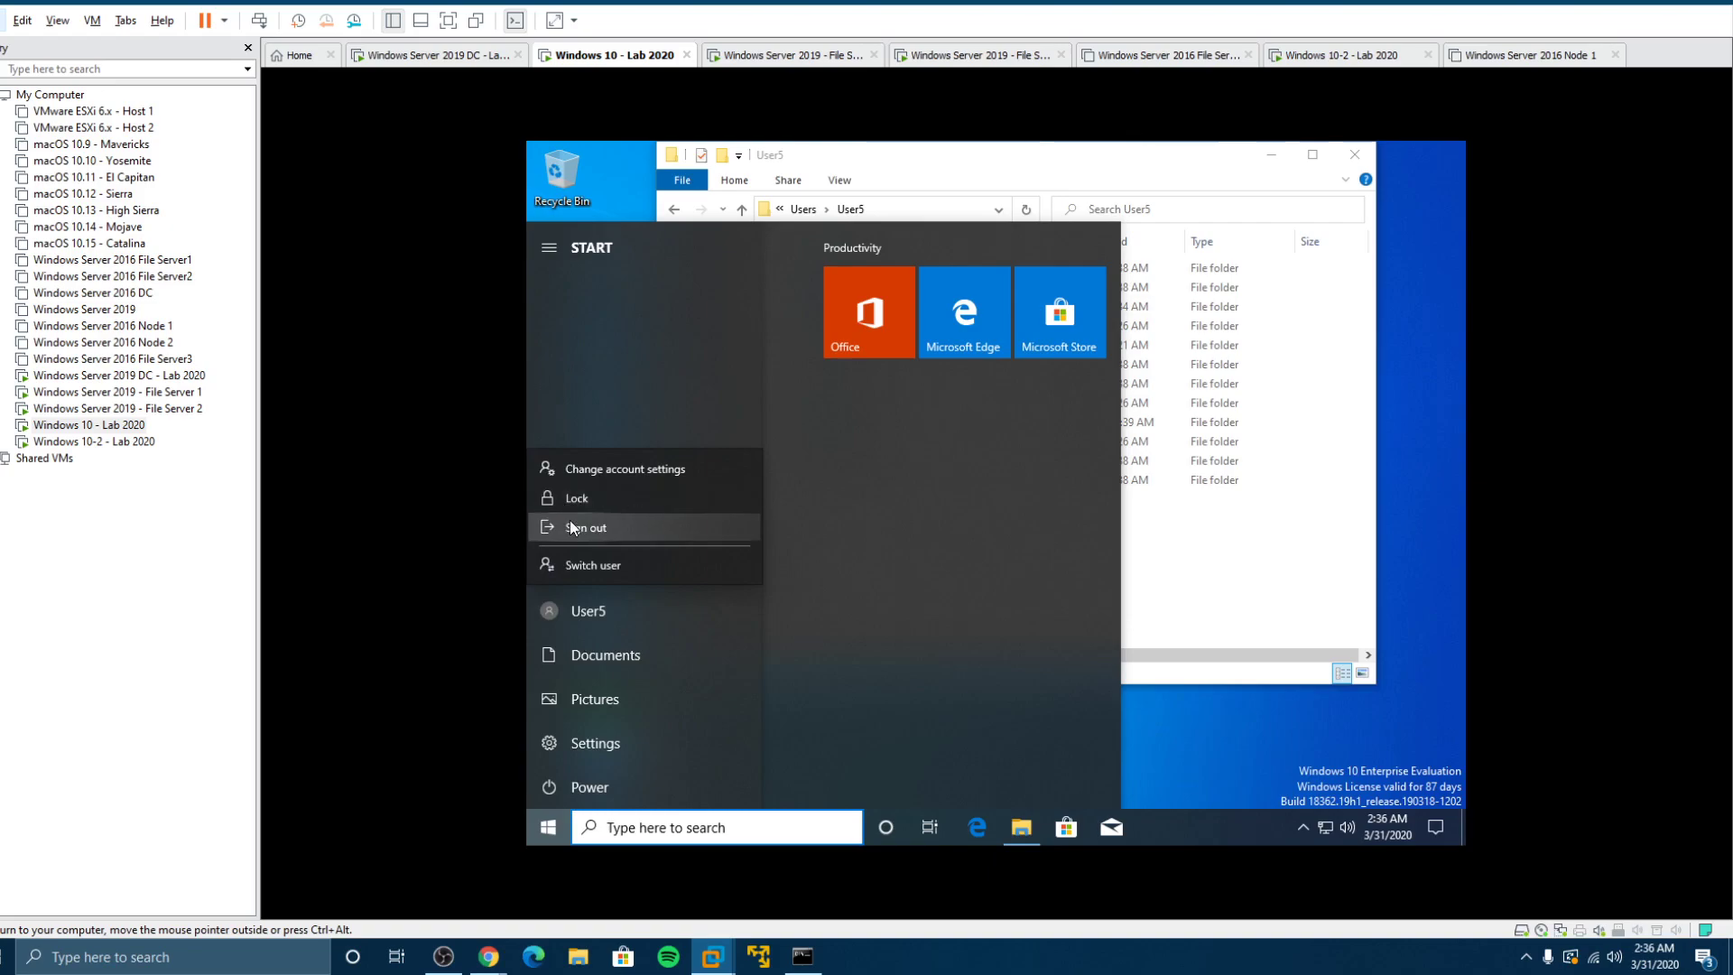
{"action": "left_click", "coordinate": [707, 575]}
Step: Sign the user out of the Windows 10-2 client
{"action": "left_click", "coordinate": [126, 441]}
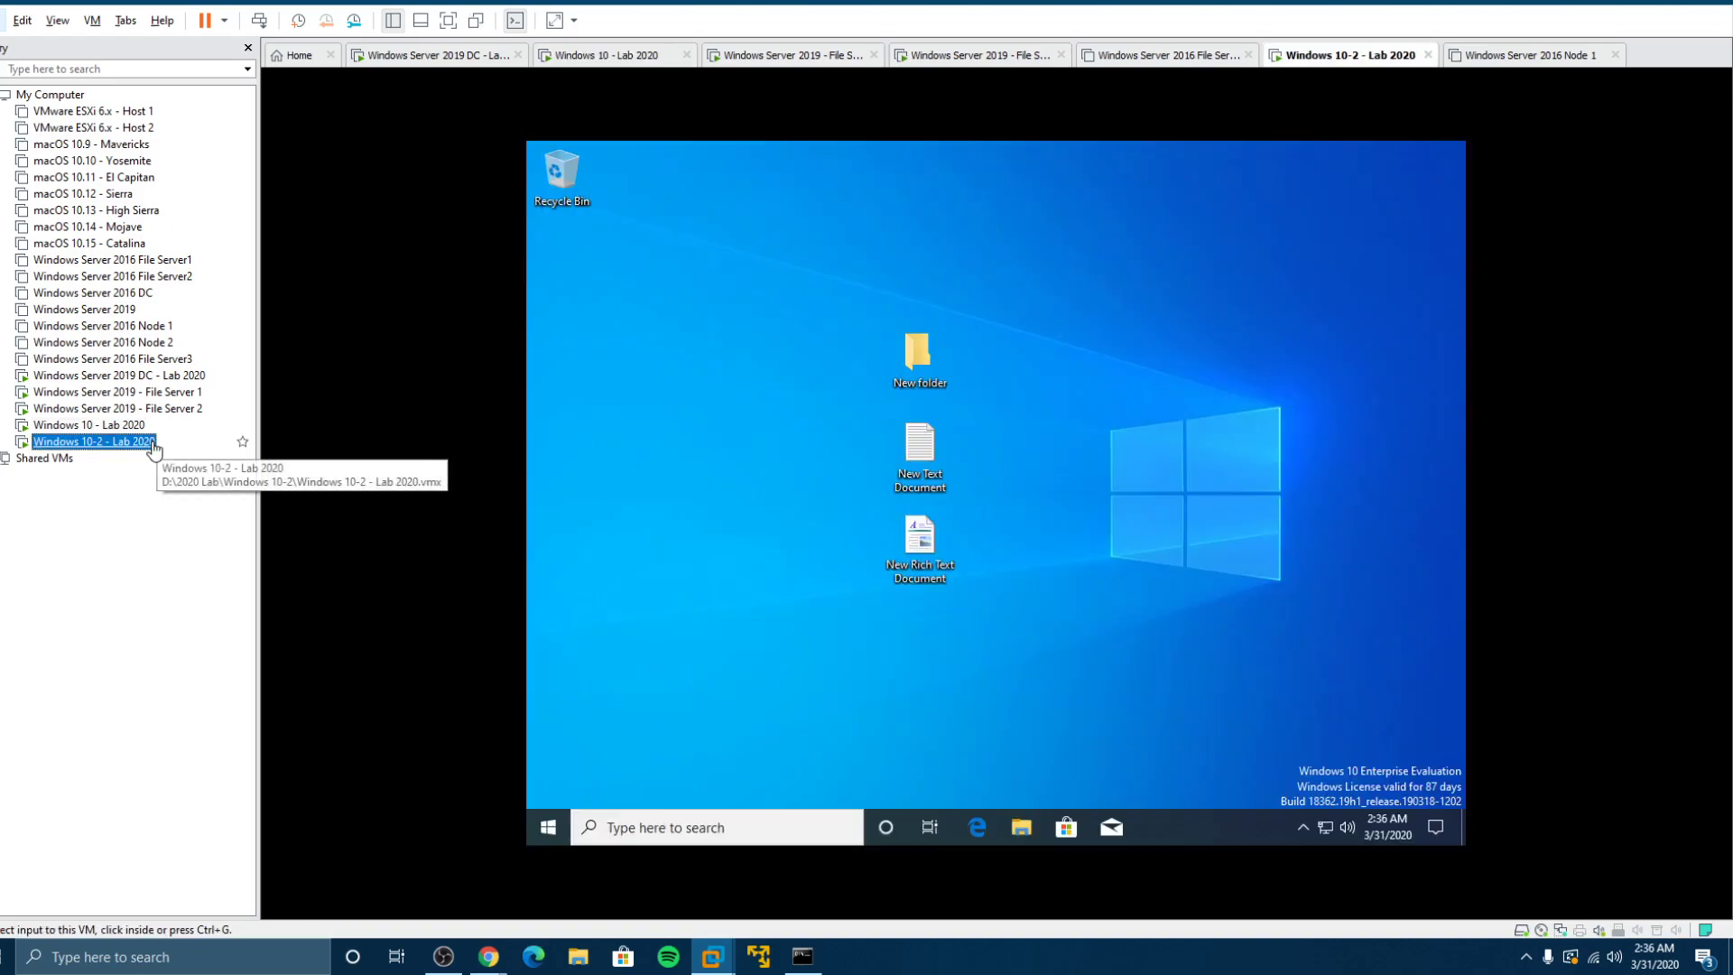
{"action": "left_click", "coordinate": [548, 827]}
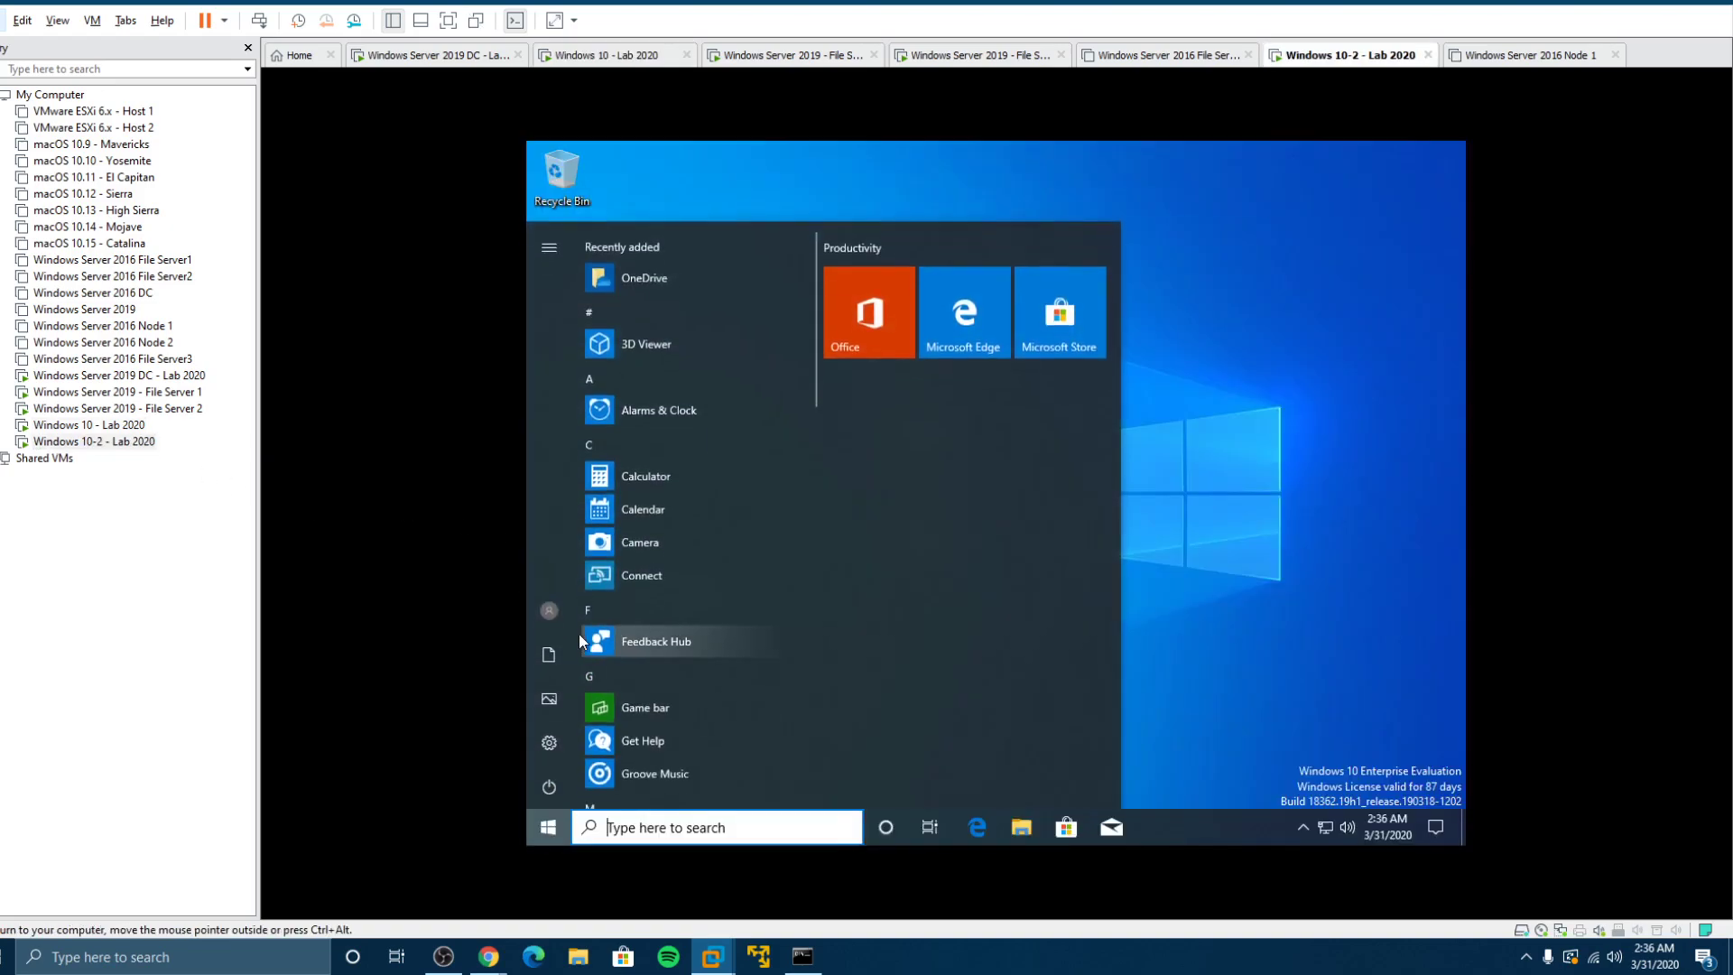
{"action": "left_click", "coordinate": [547, 612]}
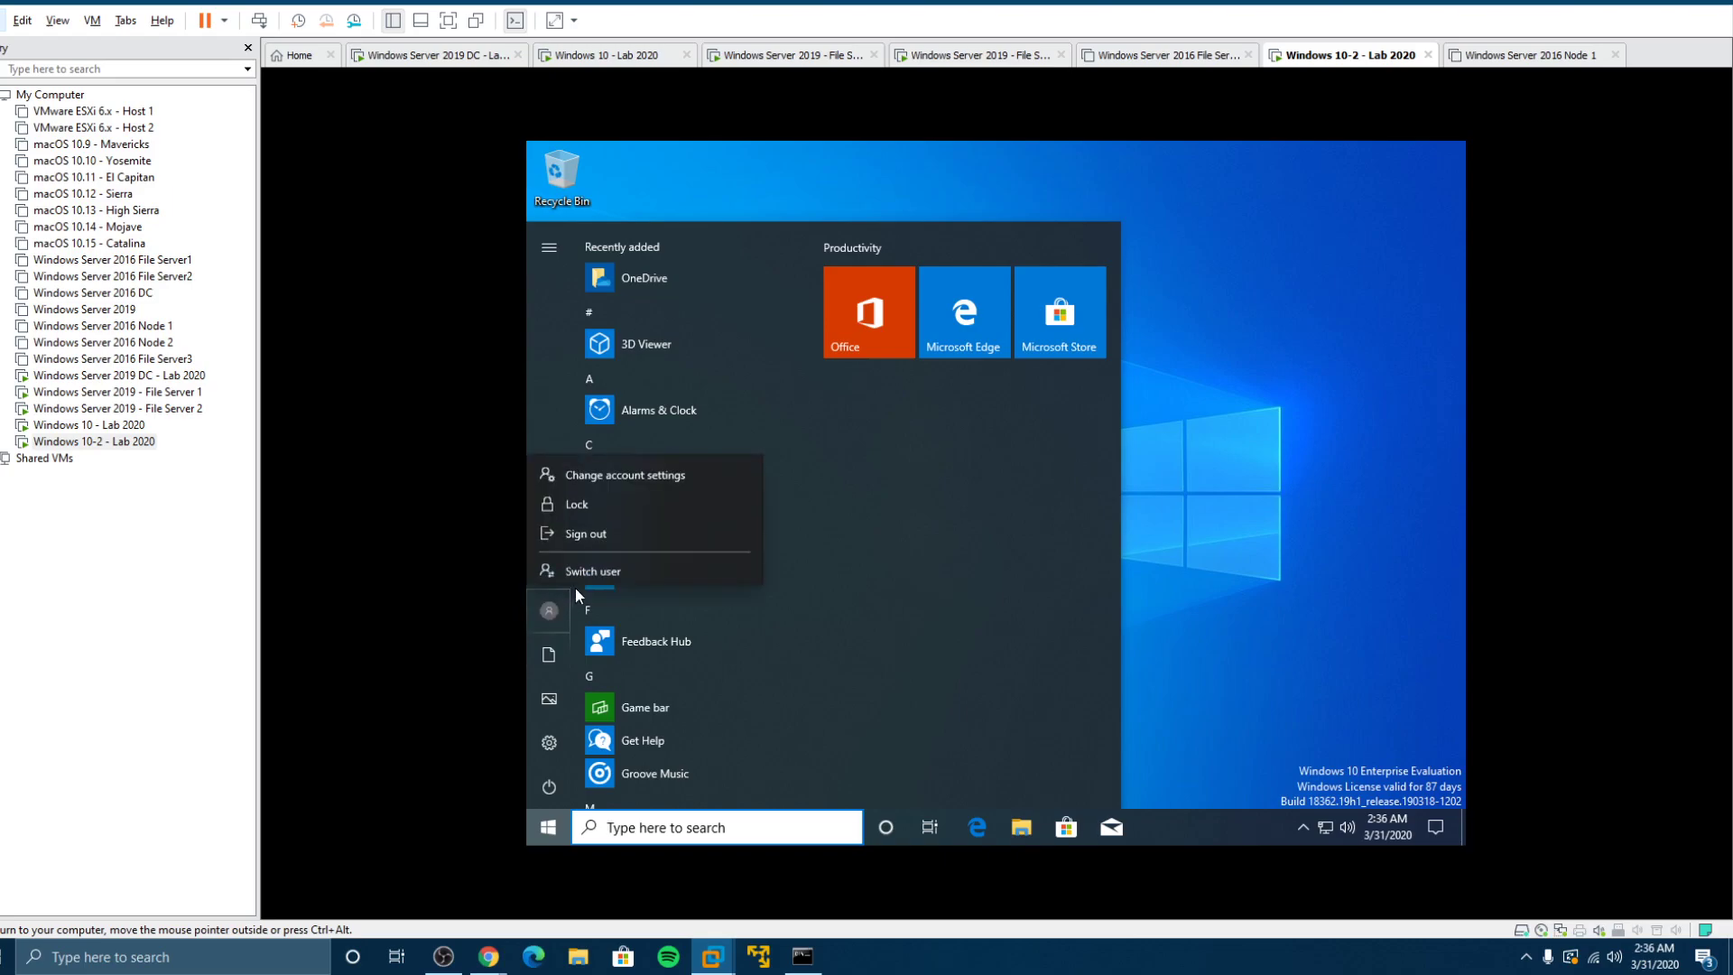
{"action": "left_click", "coordinate": [560, 530]}
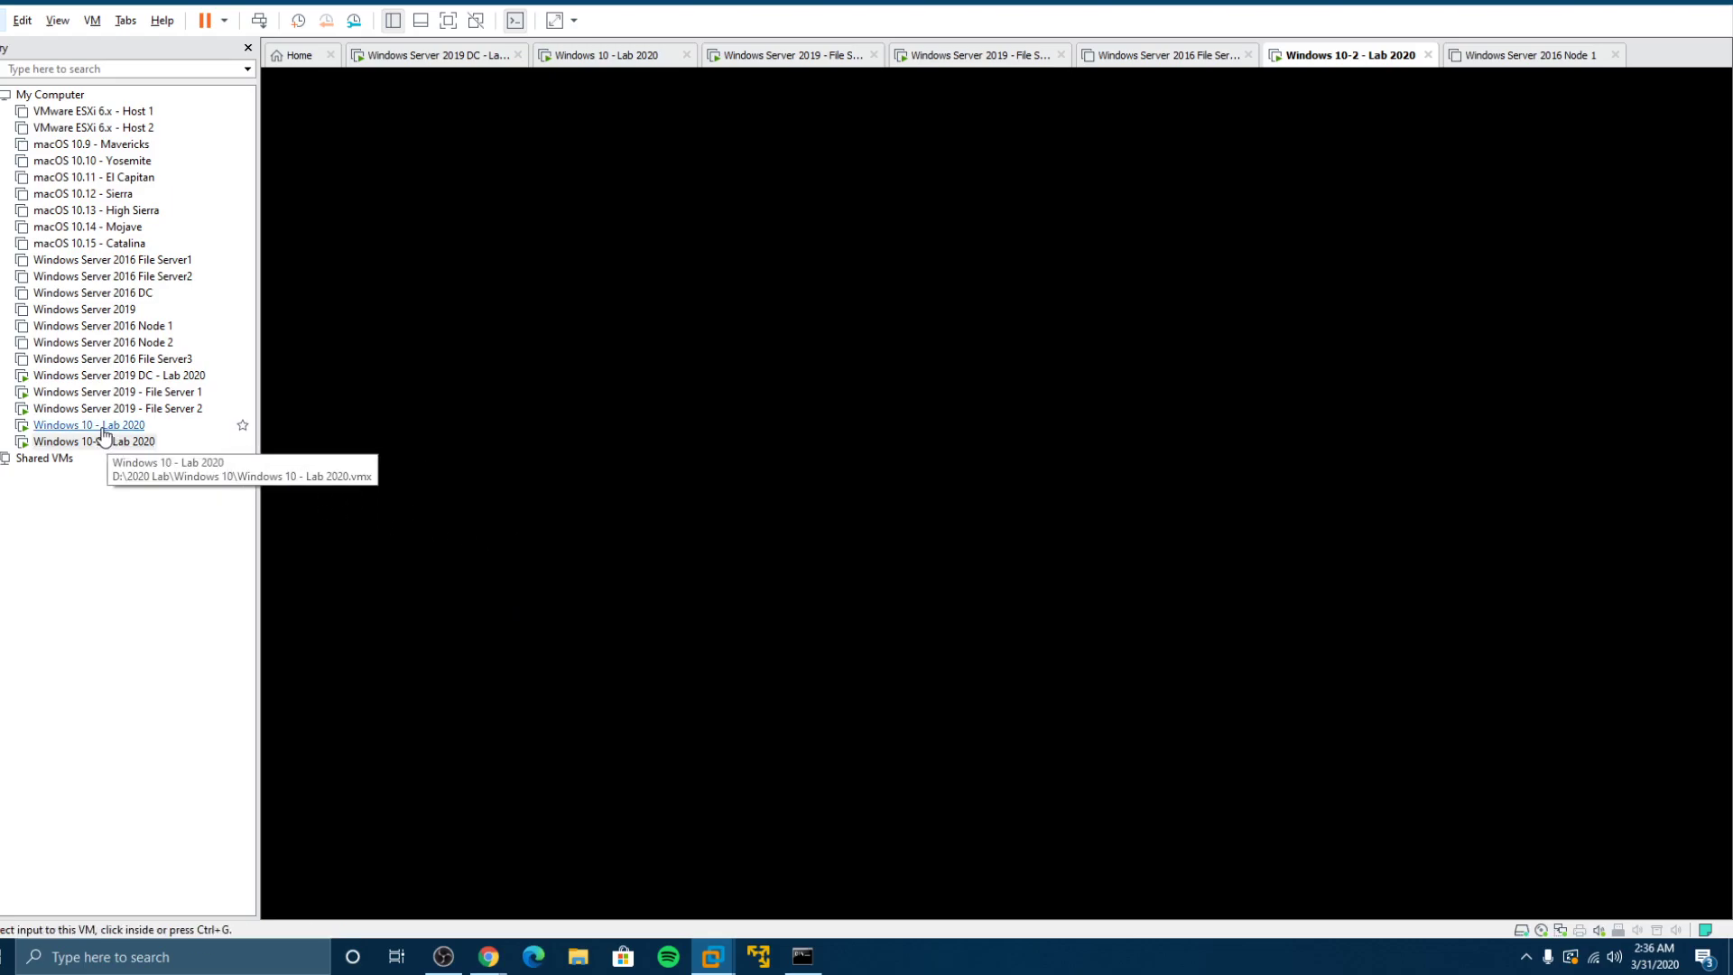
Step: Sign back in on the Windows 10 client with the user's password, then enter the Windows 10-2 password
{"action": "left_click", "coordinate": [102, 428]}
{"action": "left_click", "coordinate": [975, 483]}
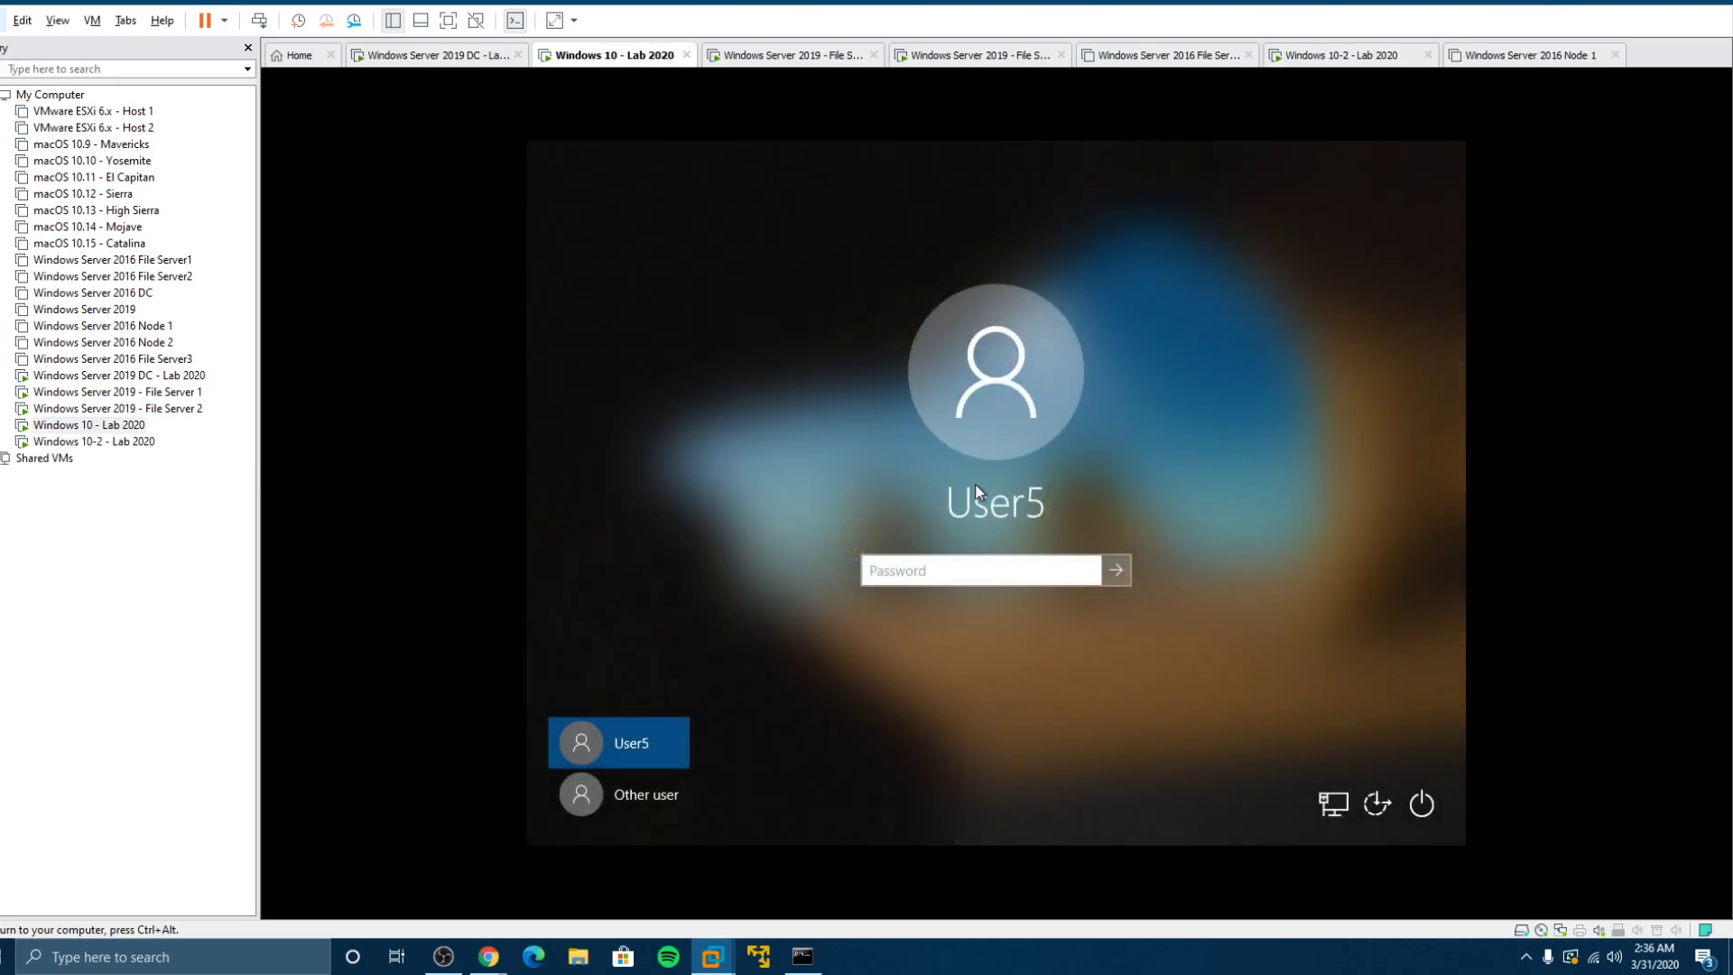
{"action": "type", "text": "*********"}
{"action": "key", "text": "Return"}
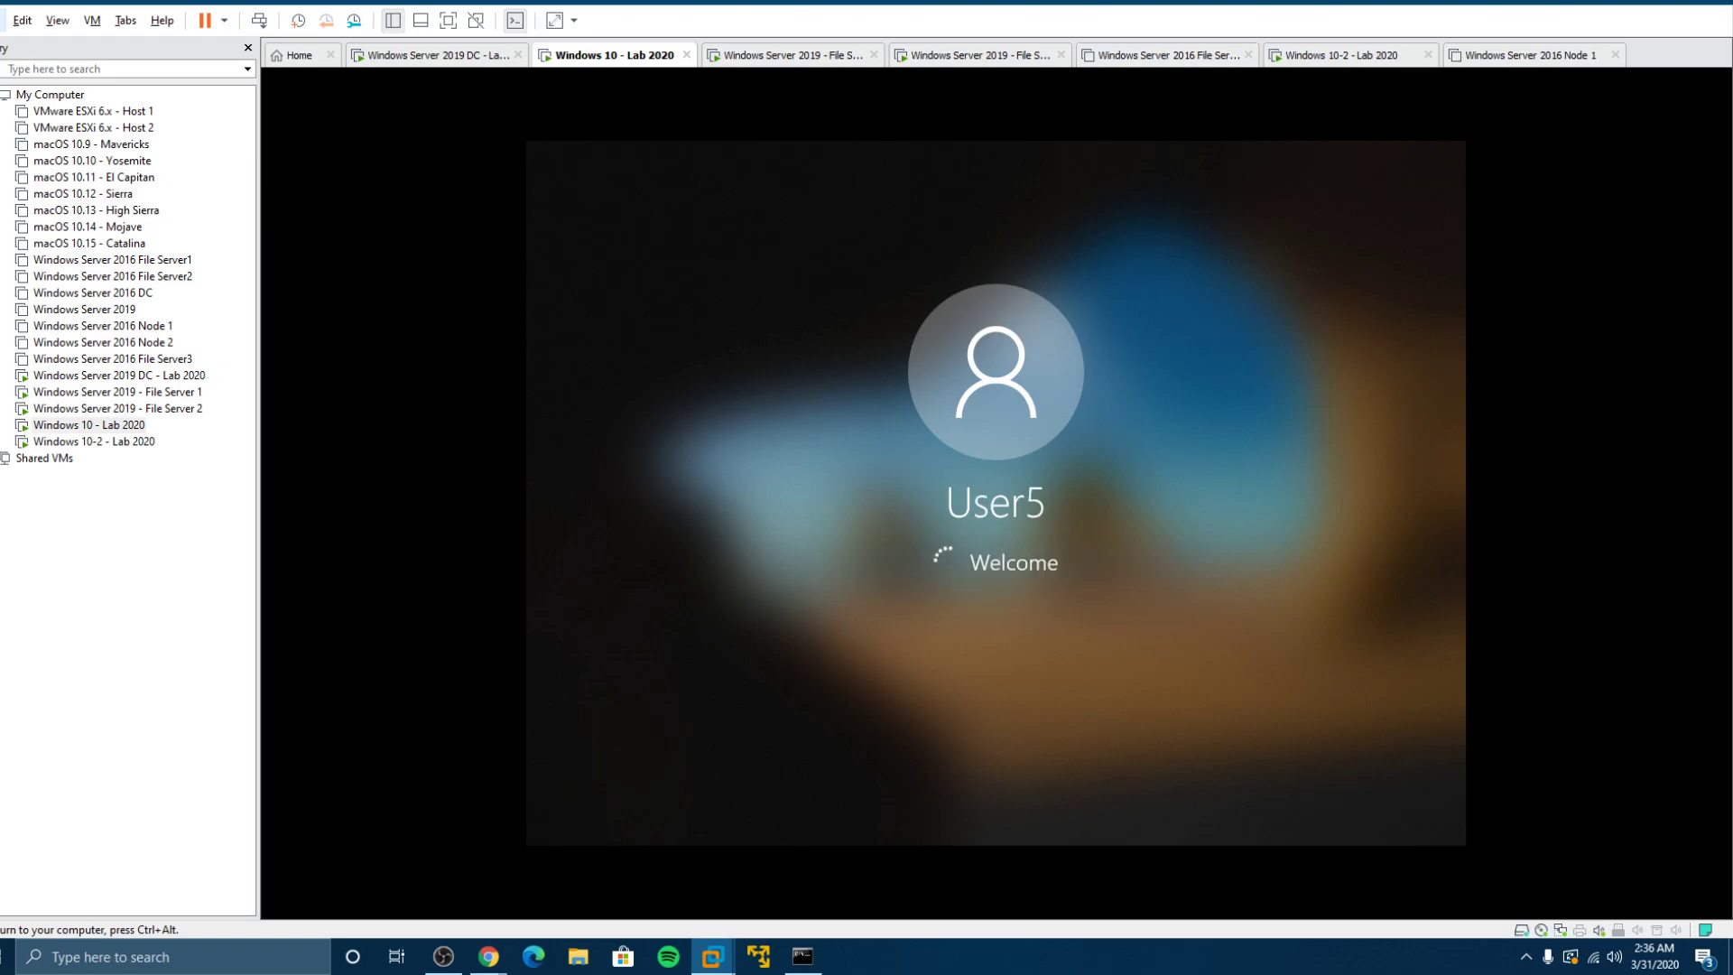
{"action": "left_click", "coordinate": [131, 442]}
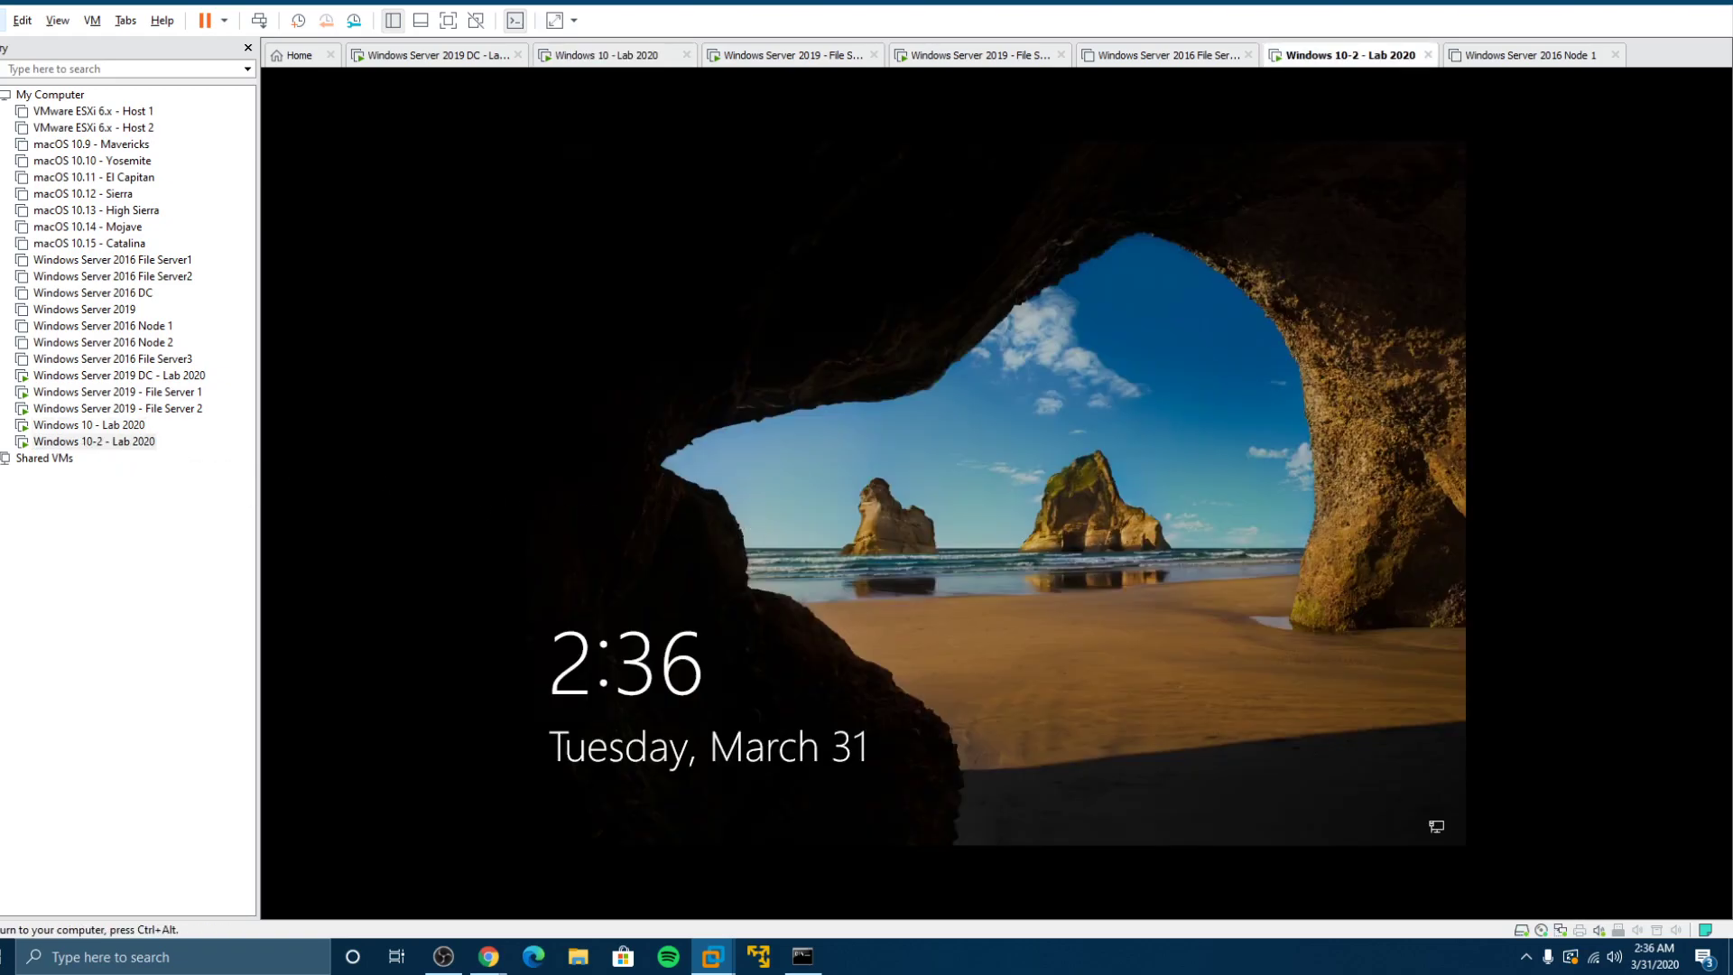
{"action": "key", "text": "space"}
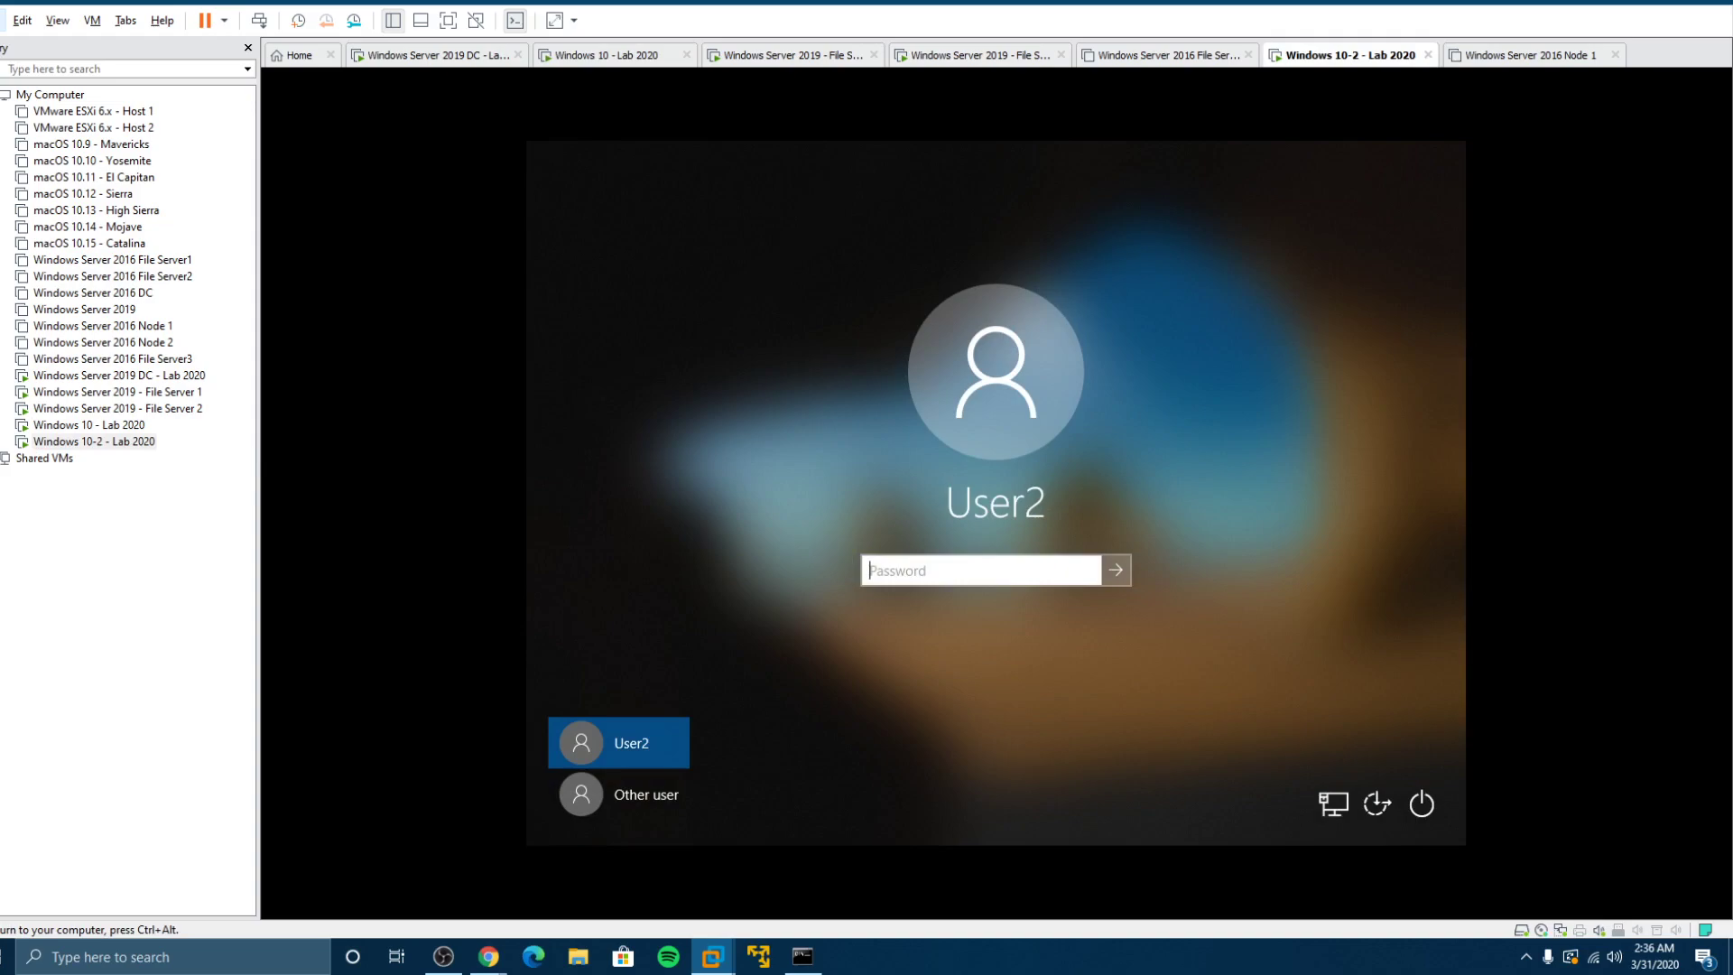
{"action": "type", "text": "**"}
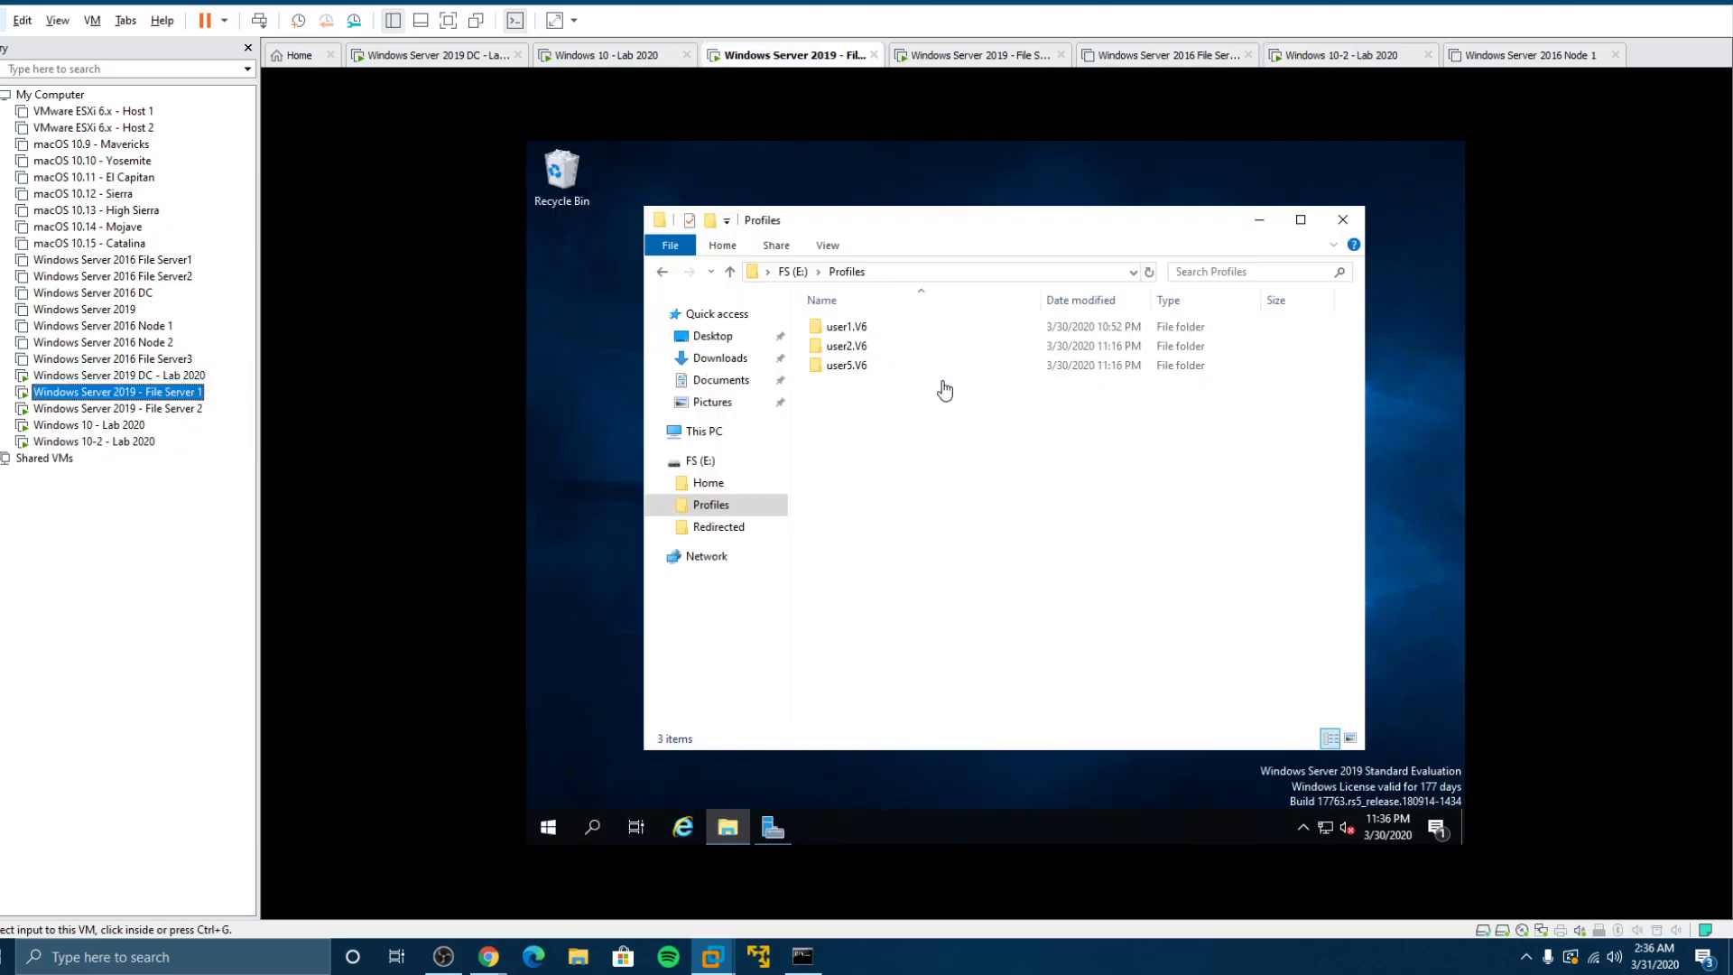
{"action": "left_click", "coordinate": [798, 279]}
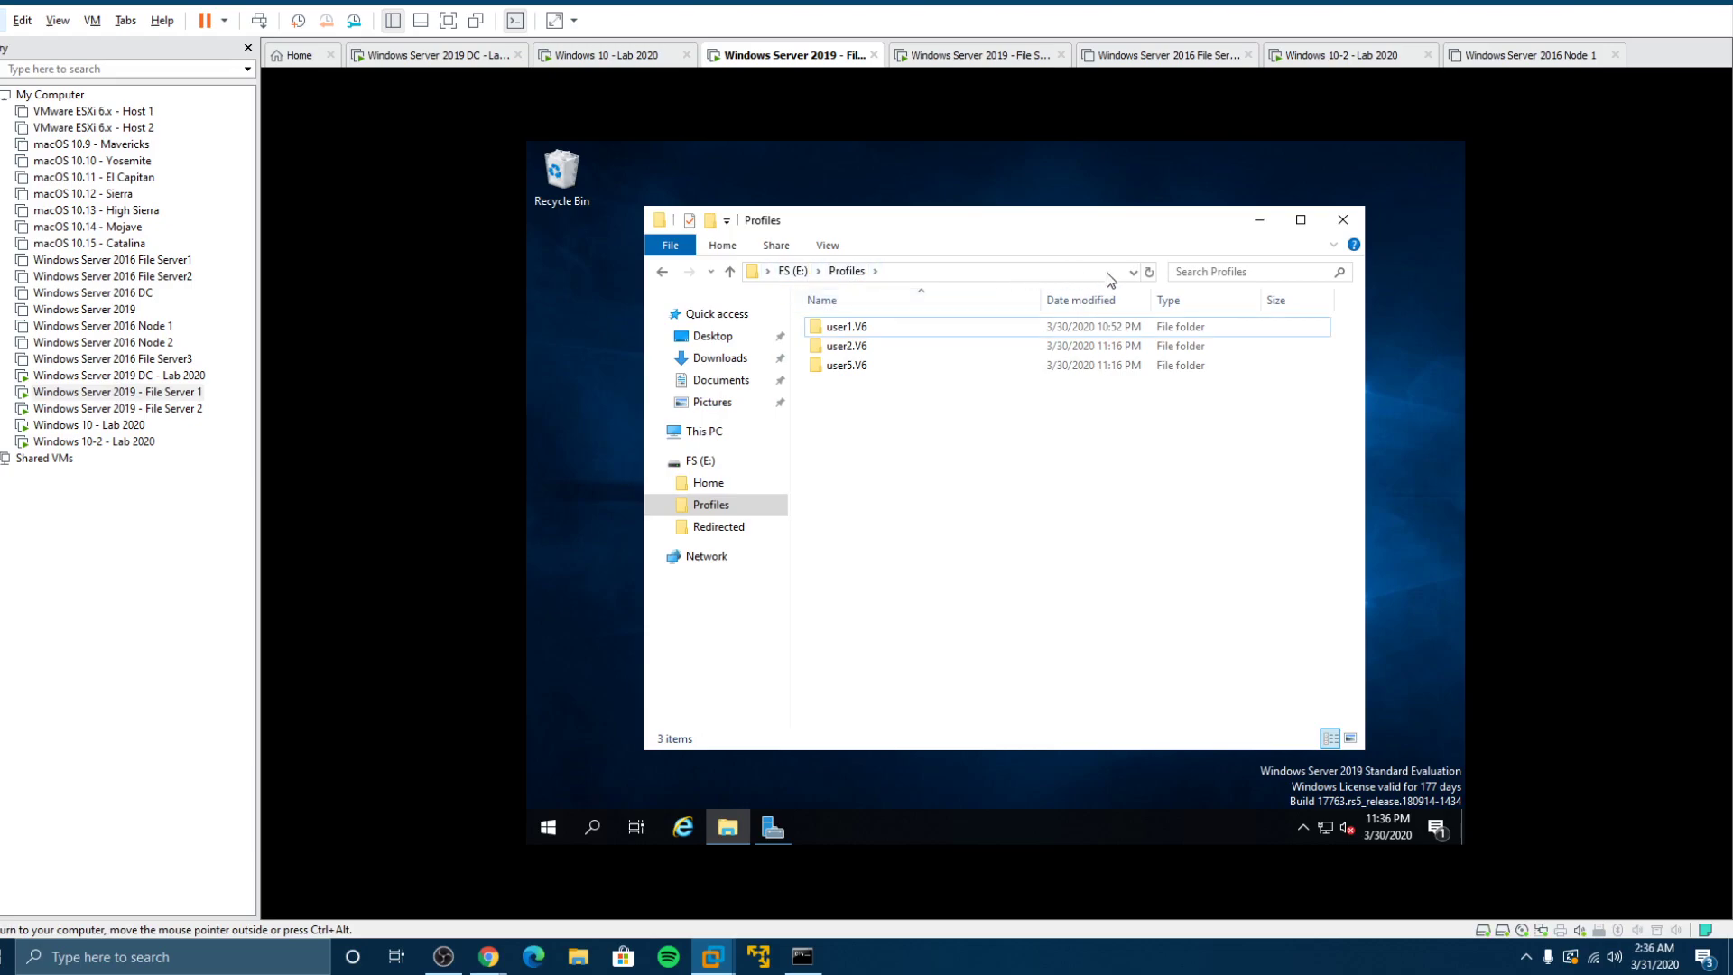
{"action": "left_click", "coordinate": [857, 347]}
{"action": "left_click", "coordinate": [862, 367]}
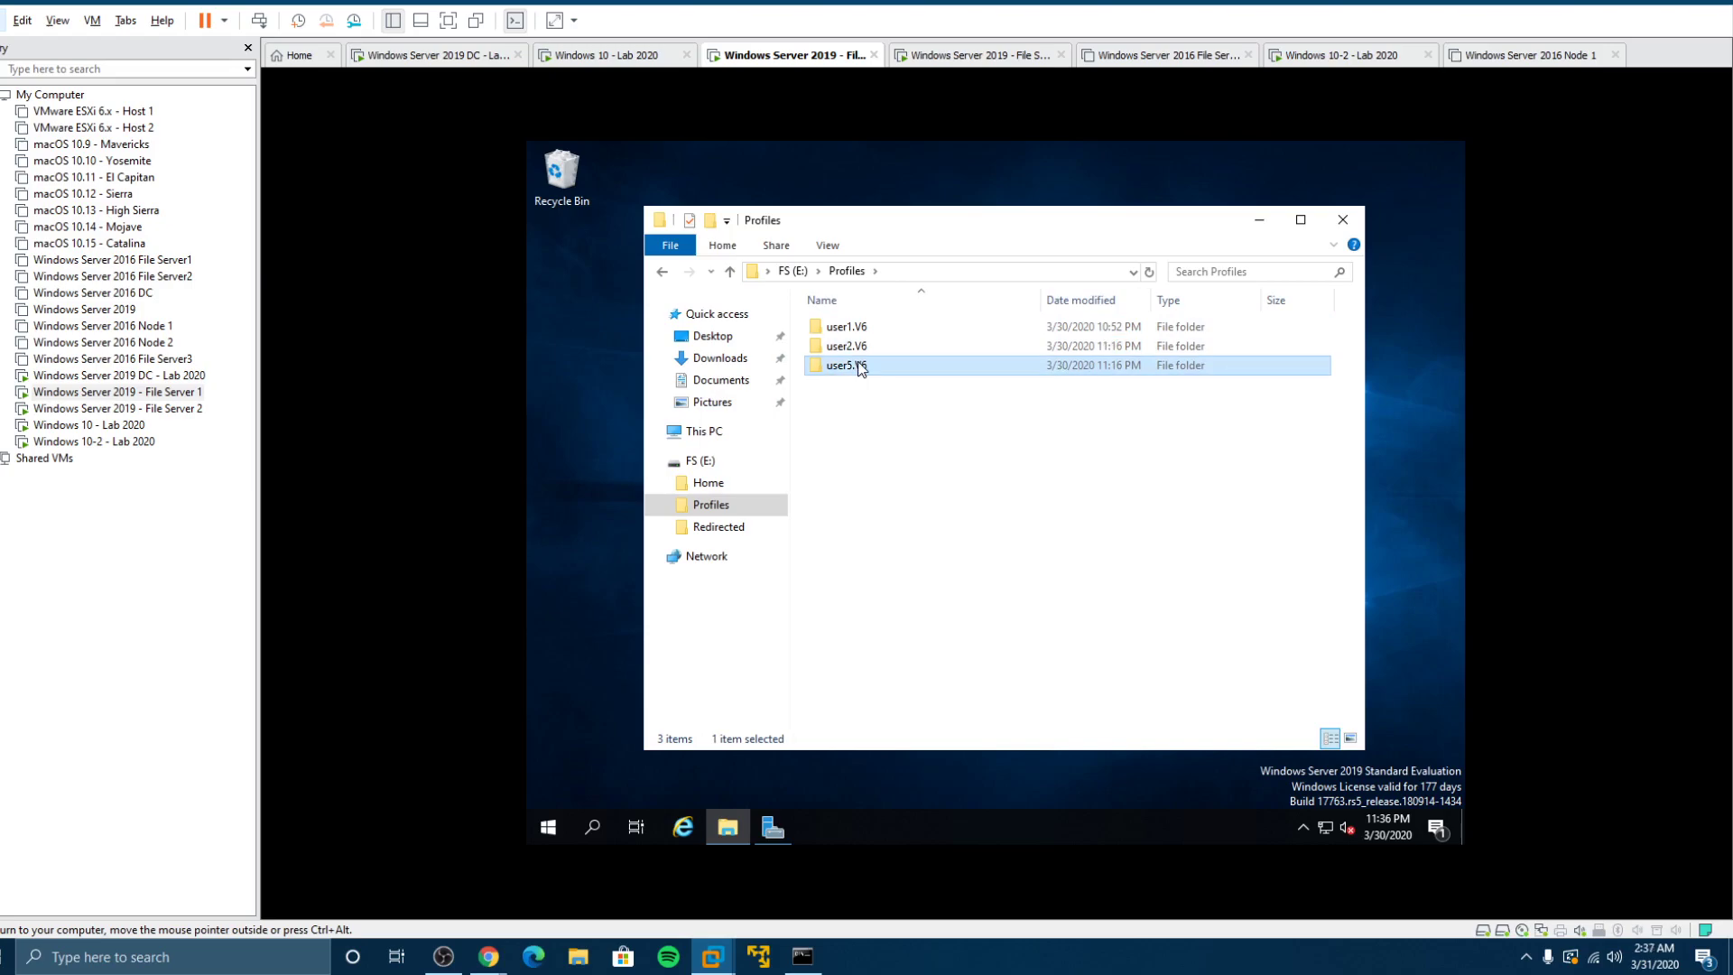
{"action": "left_click", "coordinate": [171, 392]}
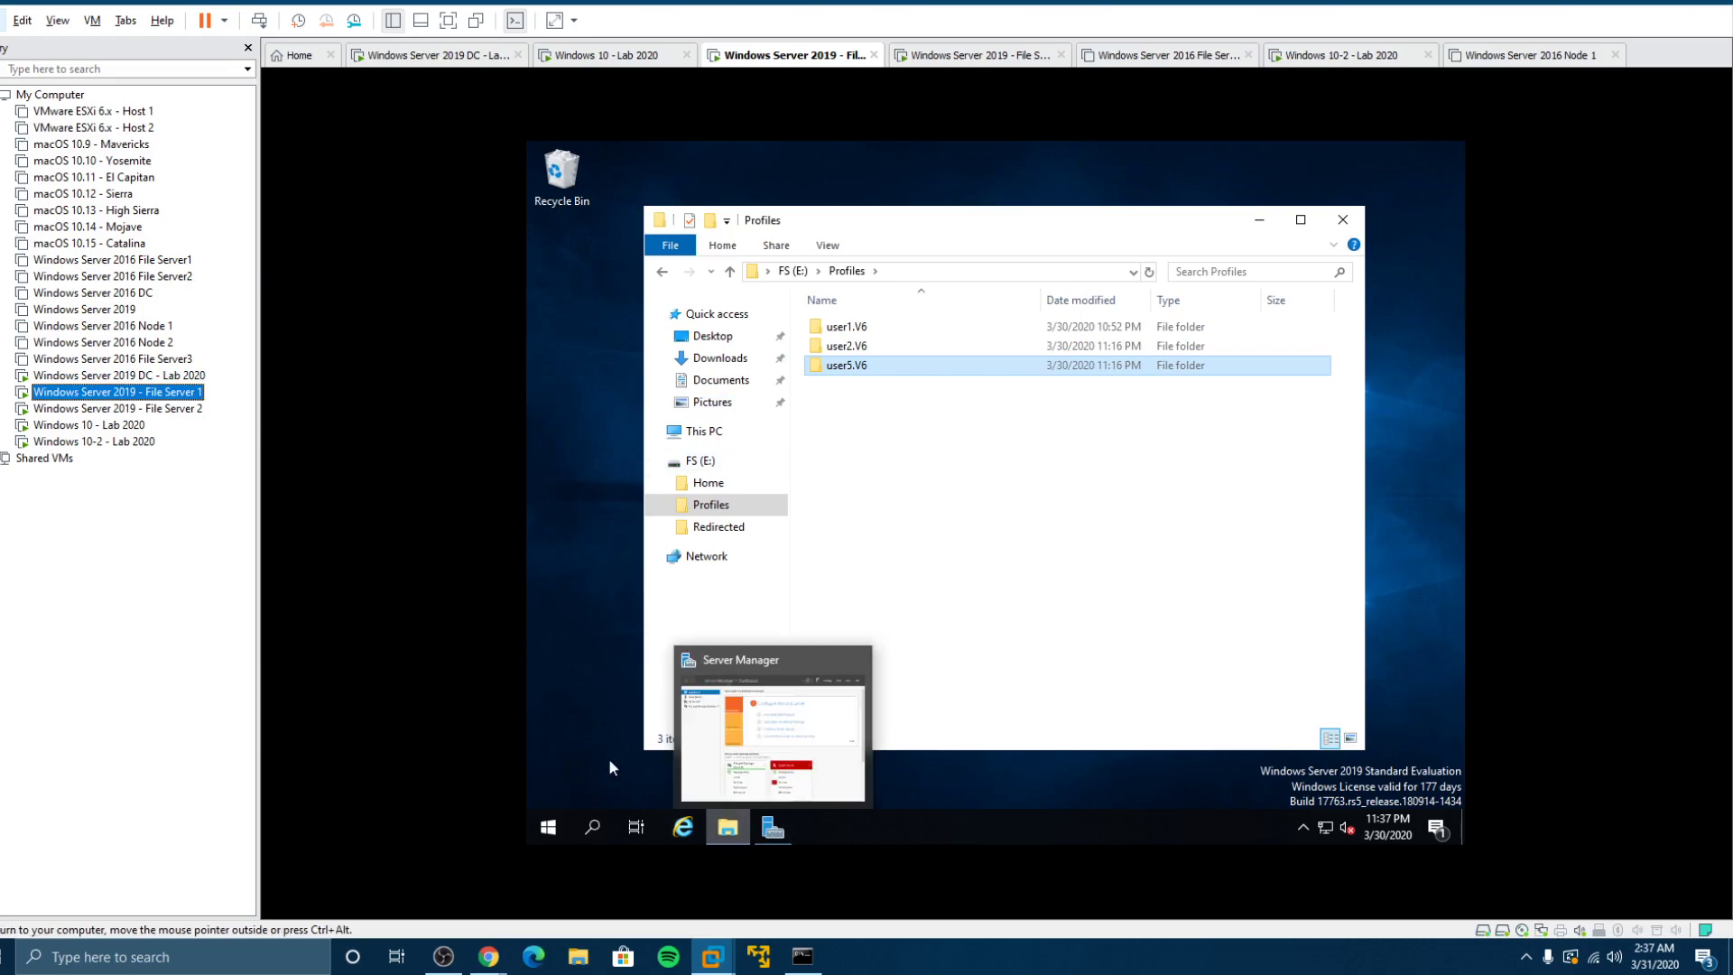
{"action": "left_click", "coordinate": [181, 375]}
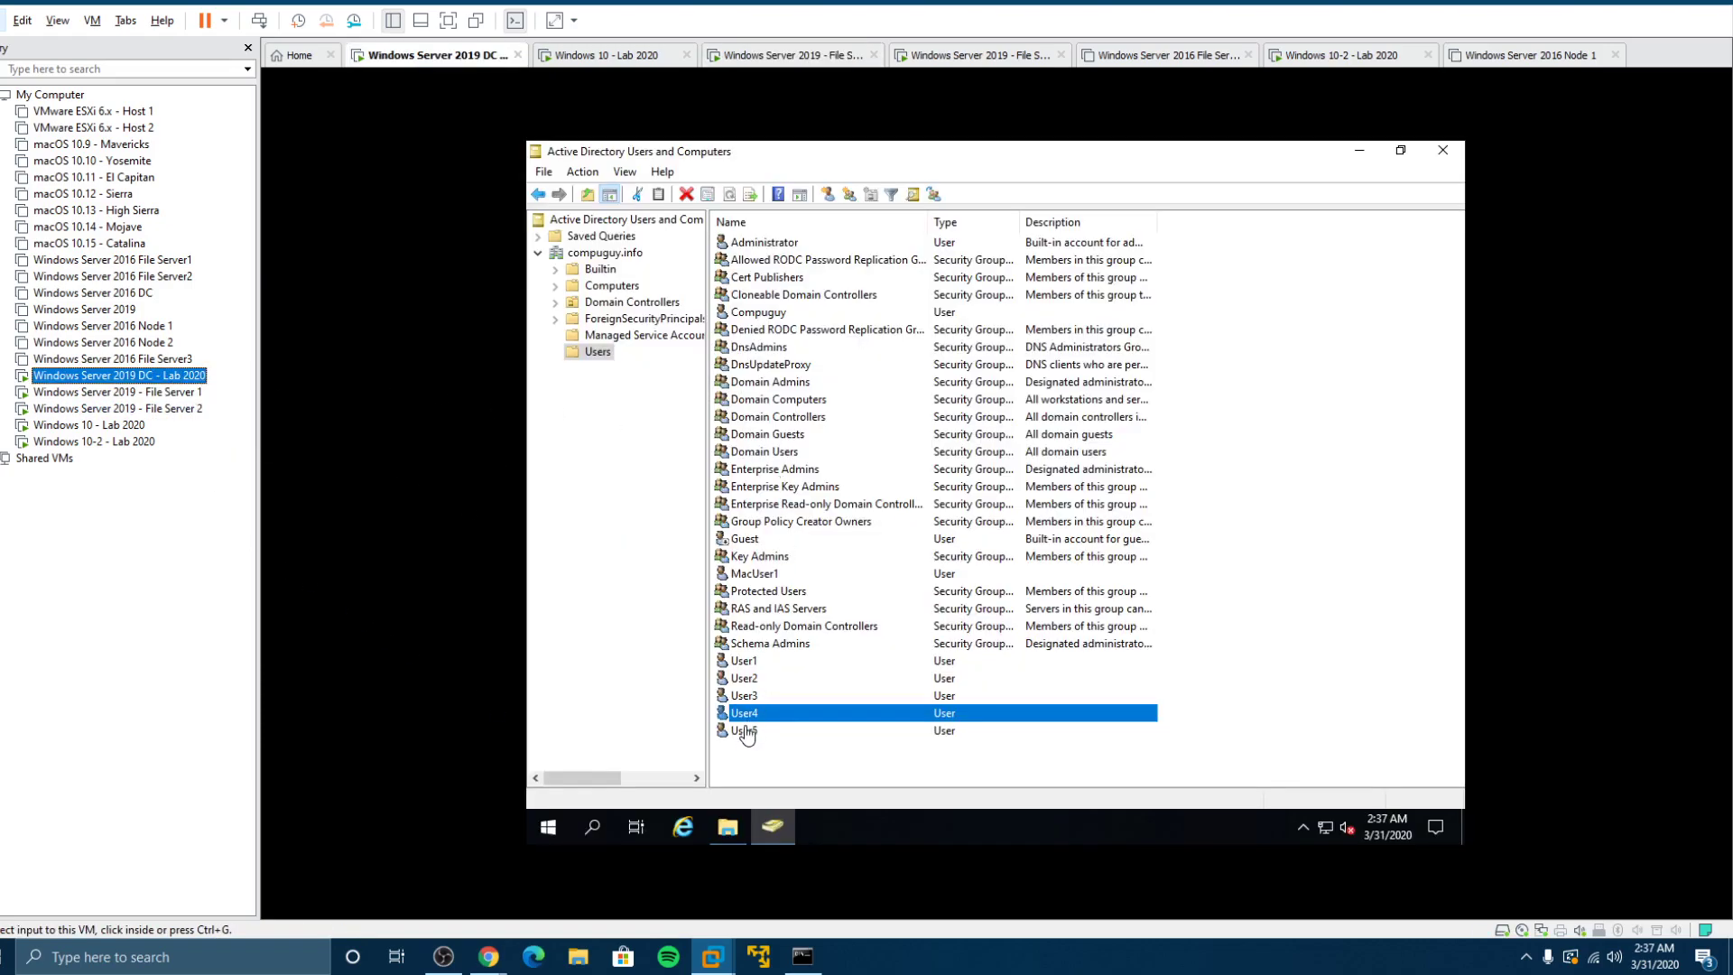
{"action": "double_click", "coordinate": [746, 660]}
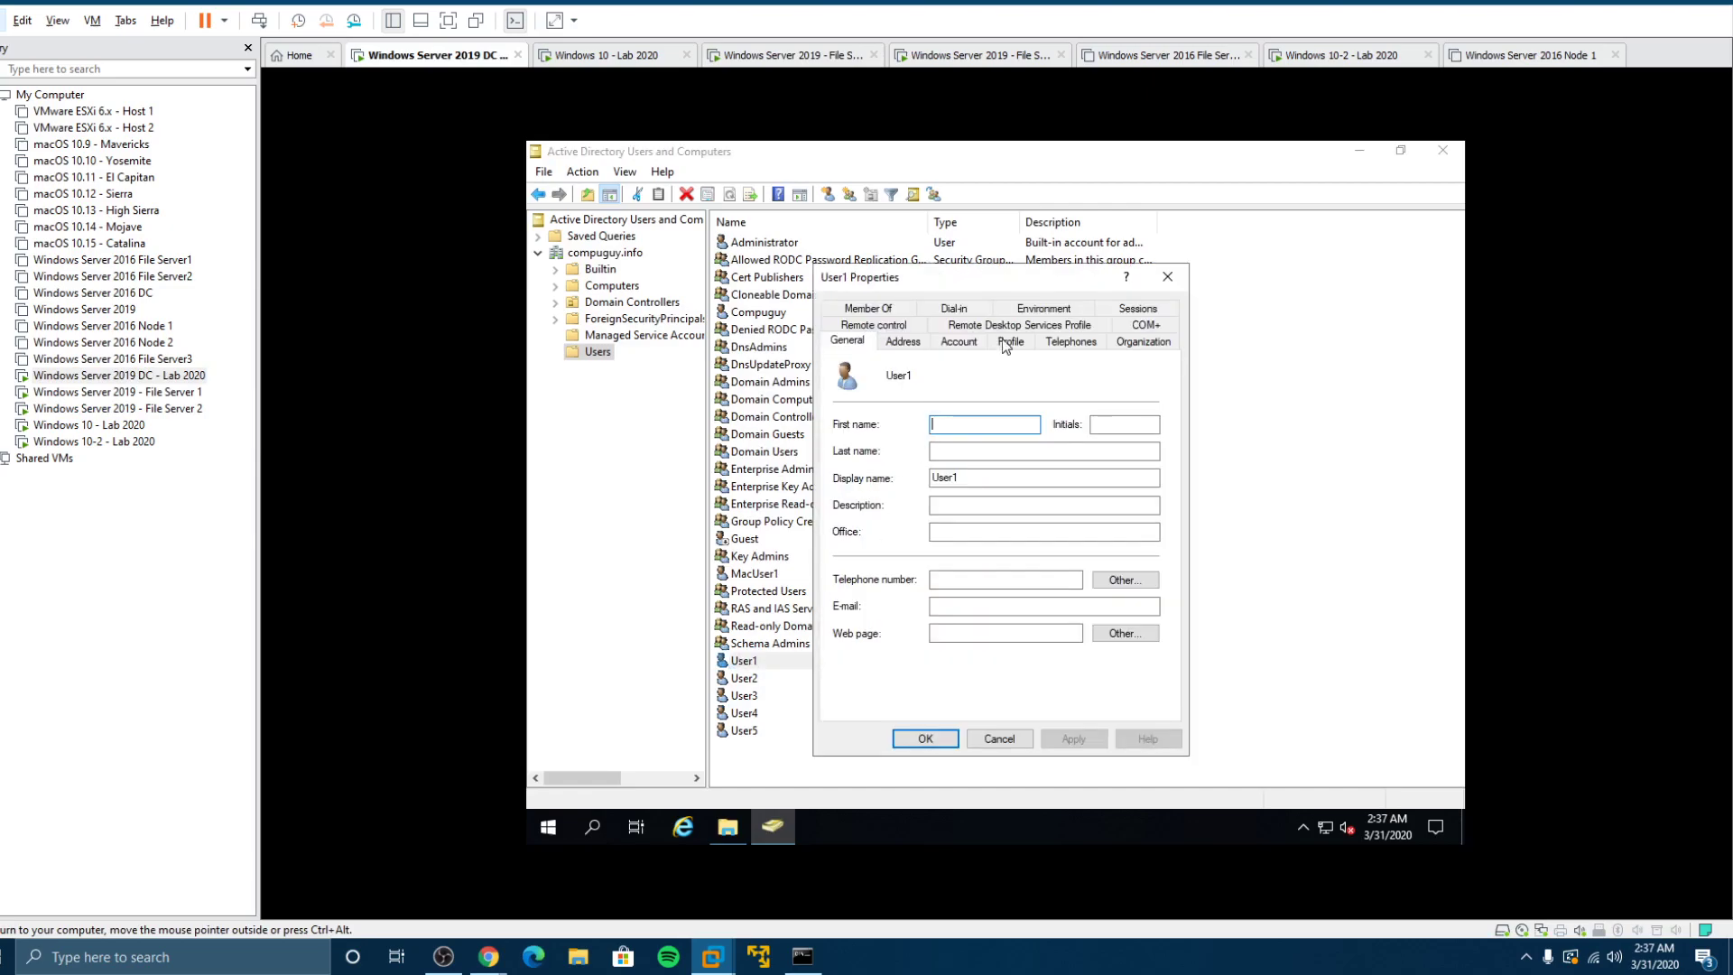
{"action": "left_click", "coordinate": [1008, 342]}
{"action": "left_click", "coordinate": [992, 742]}
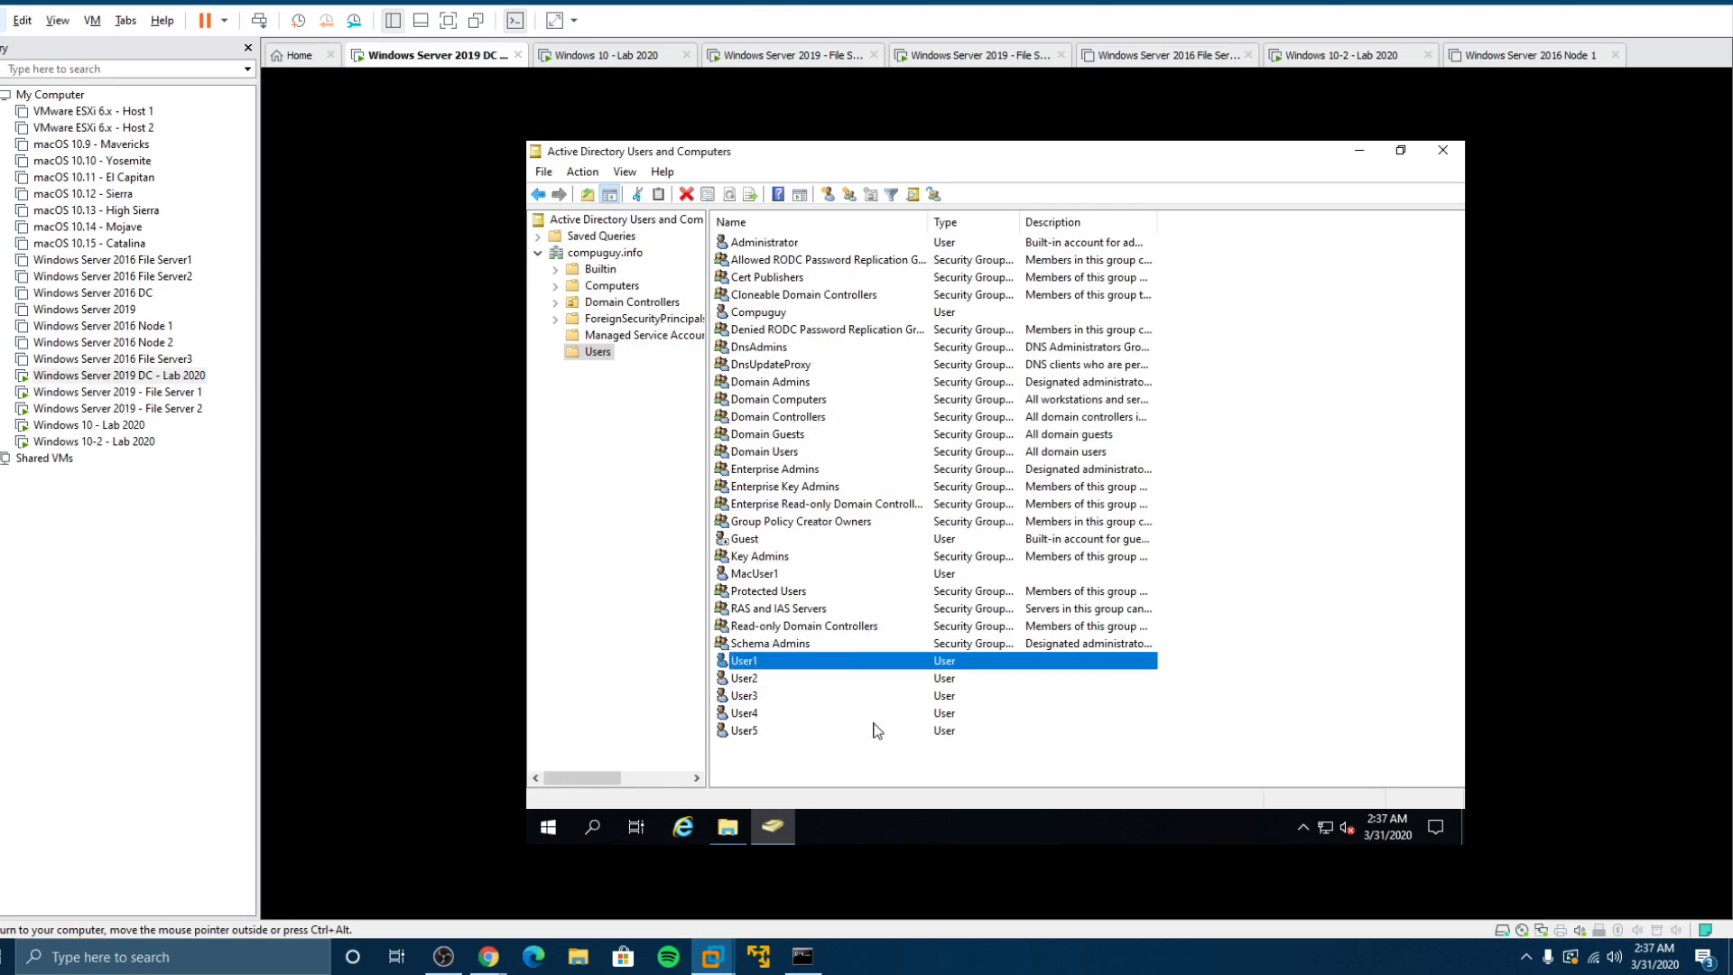
{"action": "double_click", "coordinate": [742, 679]}
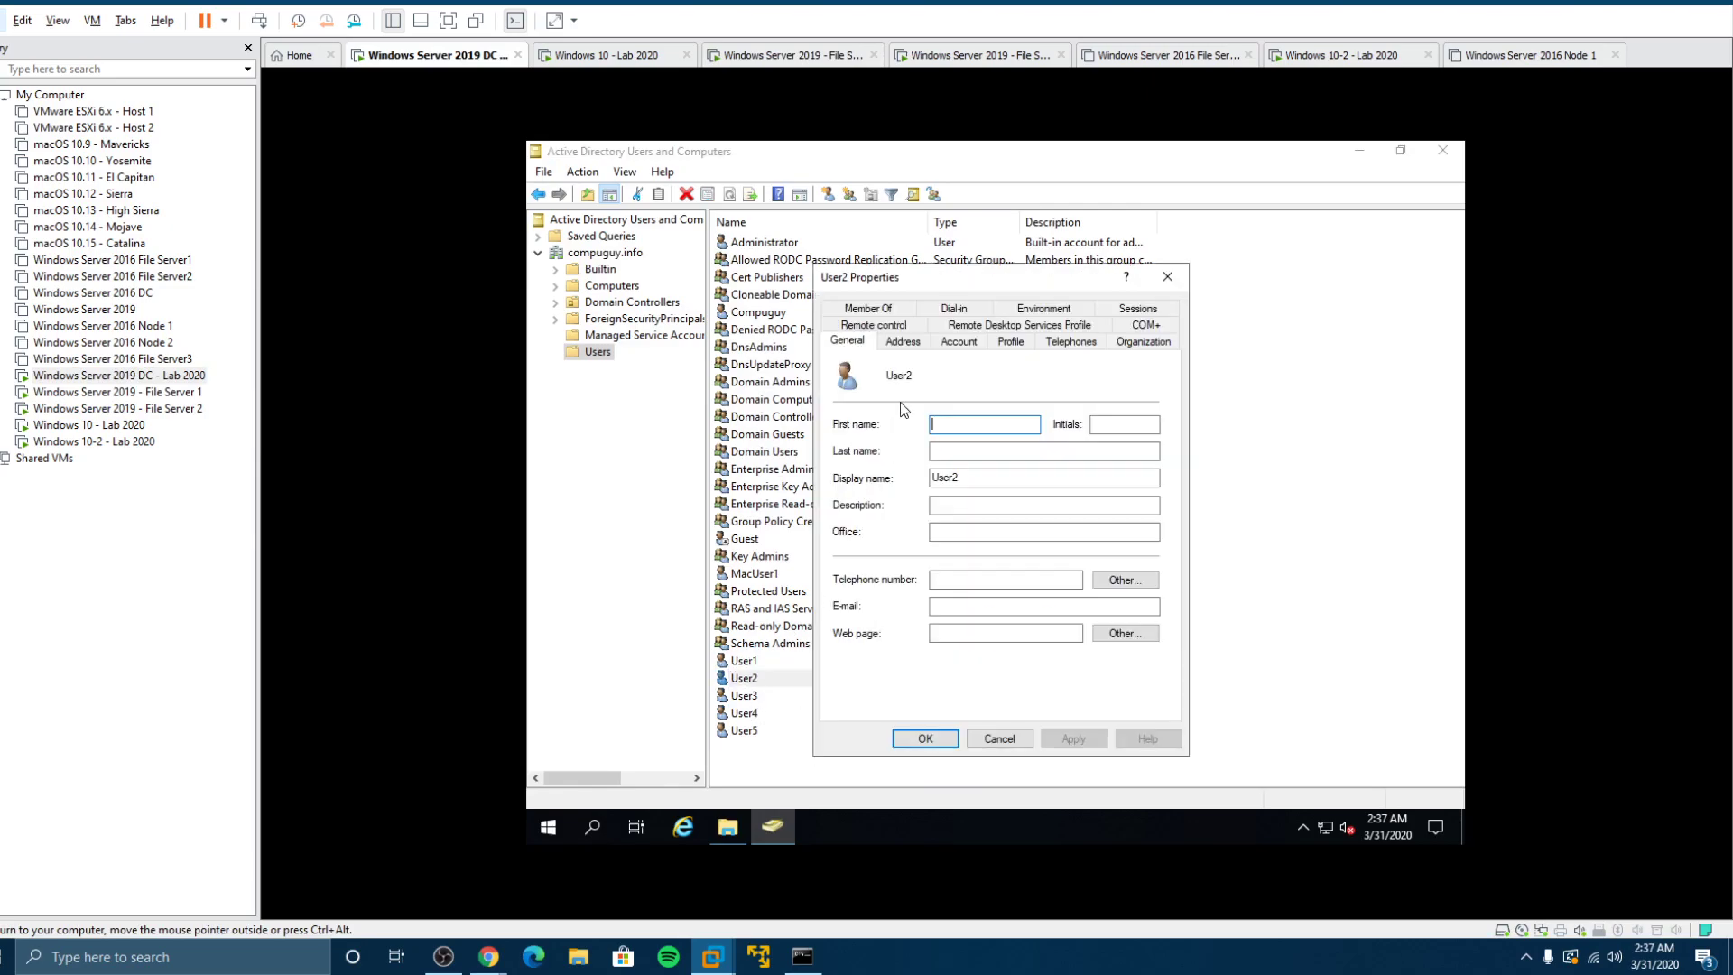
{"action": "left_click", "coordinate": [1011, 342]}
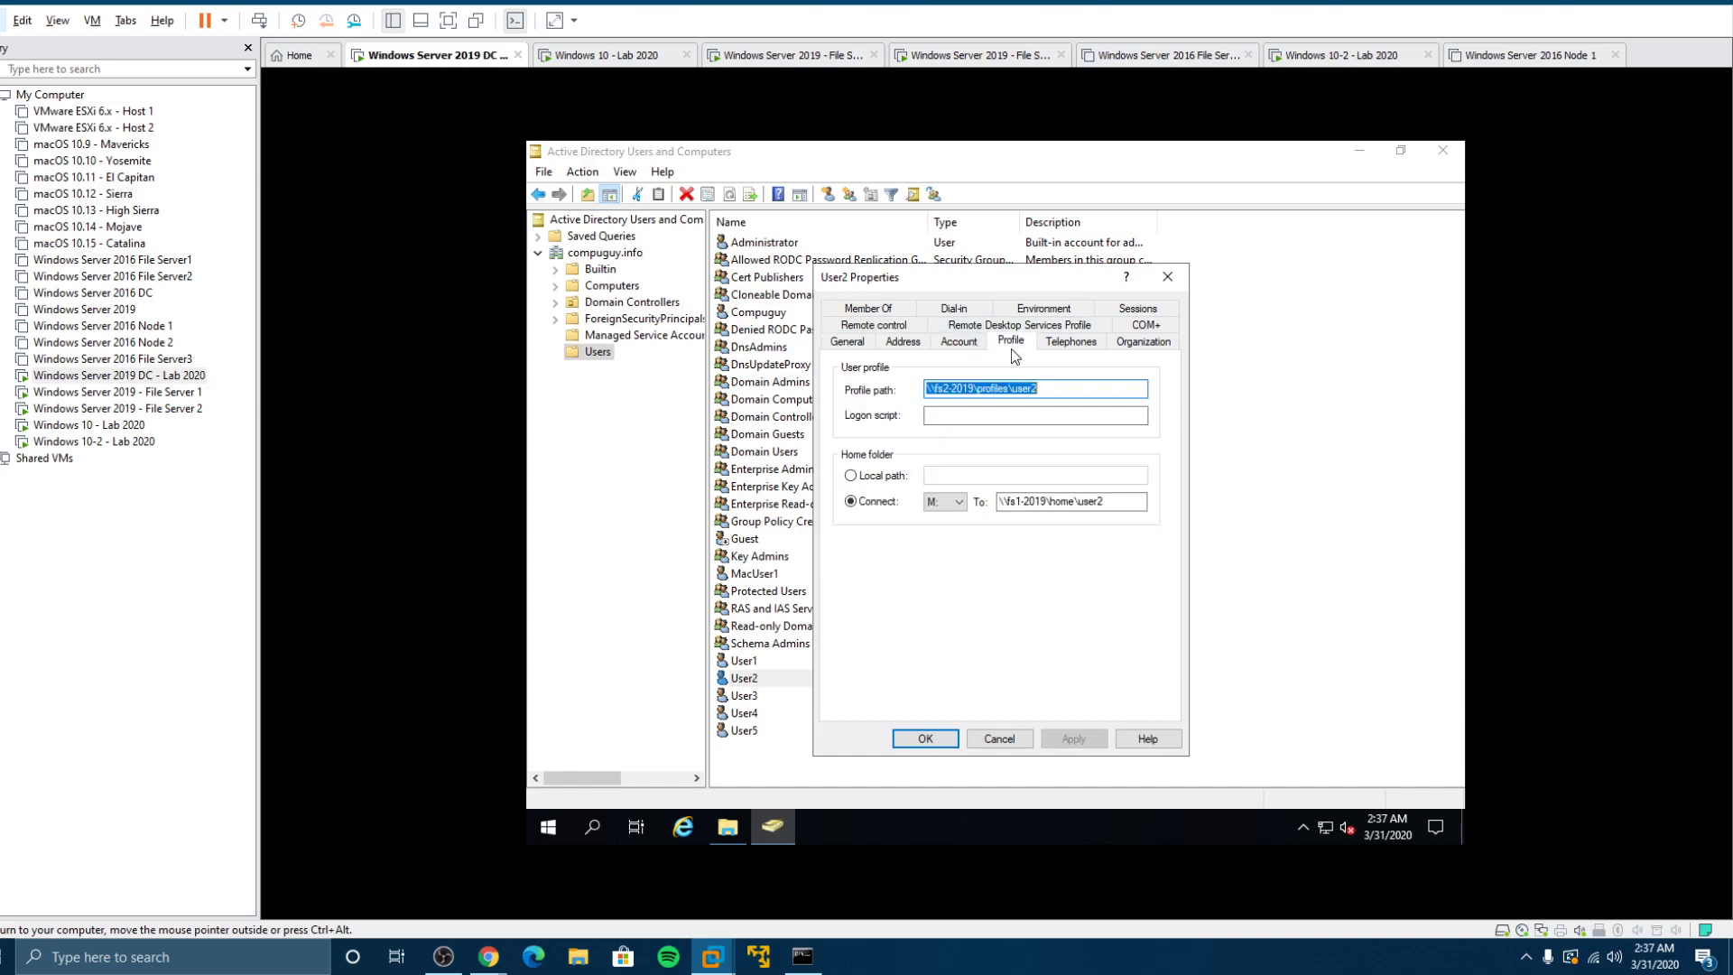
{"action": "left_click", "coordinate": [987, 745]}
{"action": "double_click", "coordinate": [763, 731]}
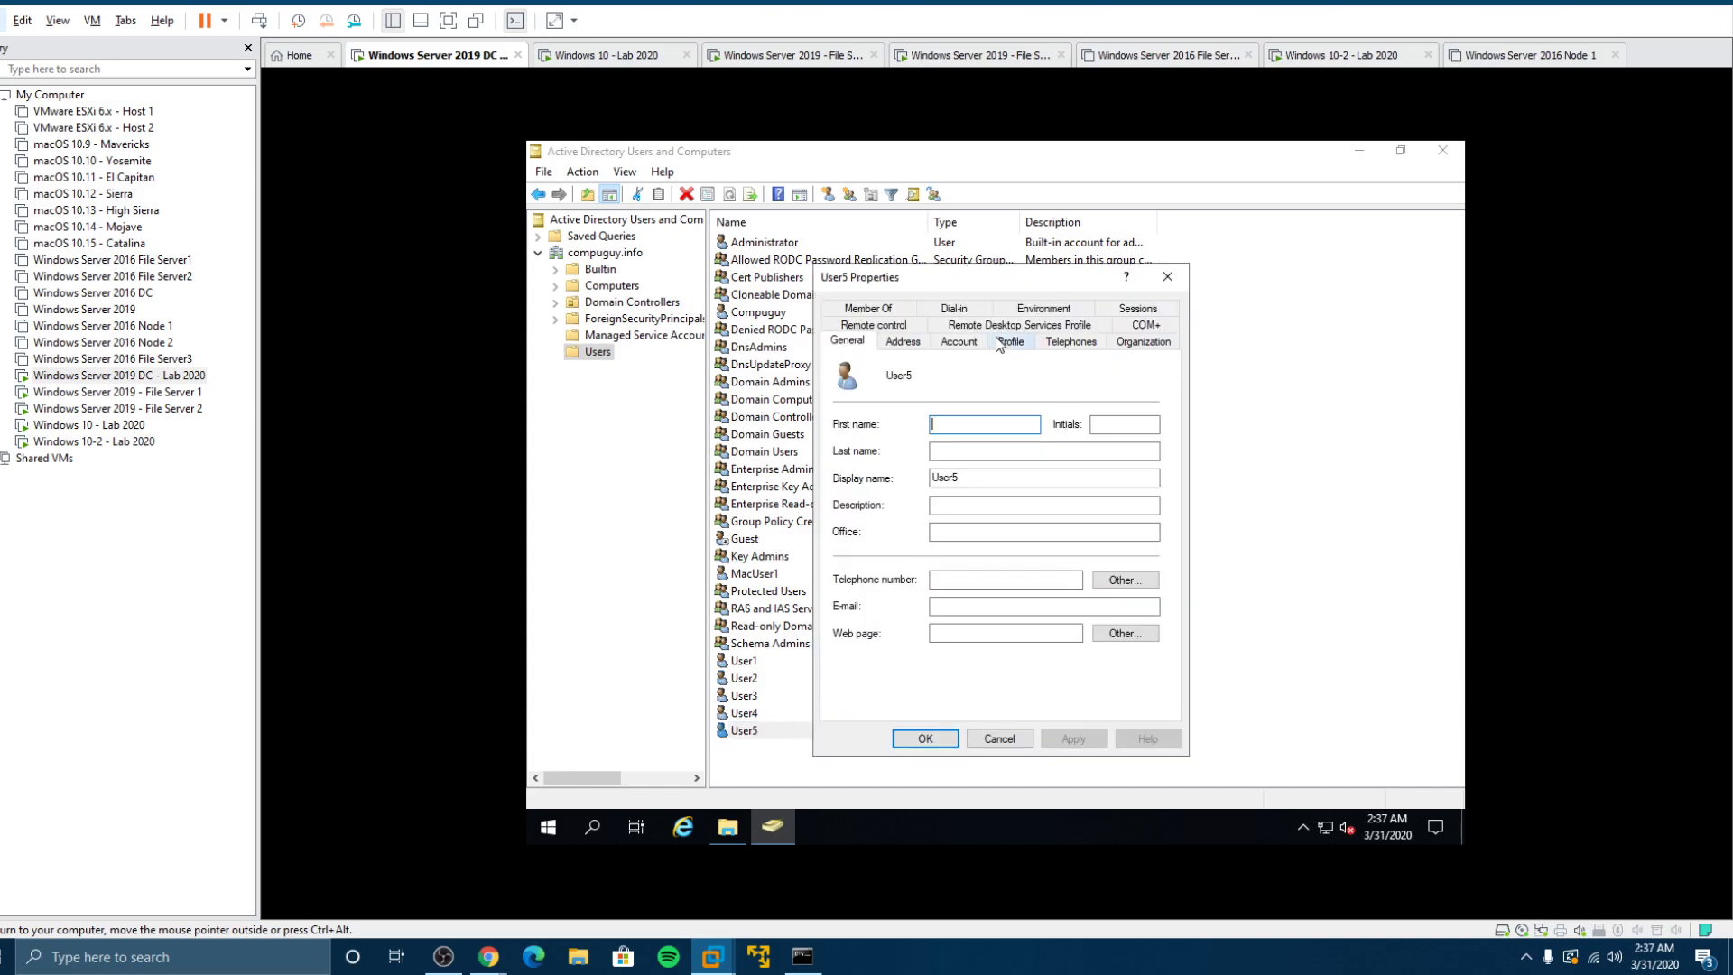
{"action": "left_click", "coordinate": [1000, 344]}
{"action": "left_click", "coordinate": [994, 740]}
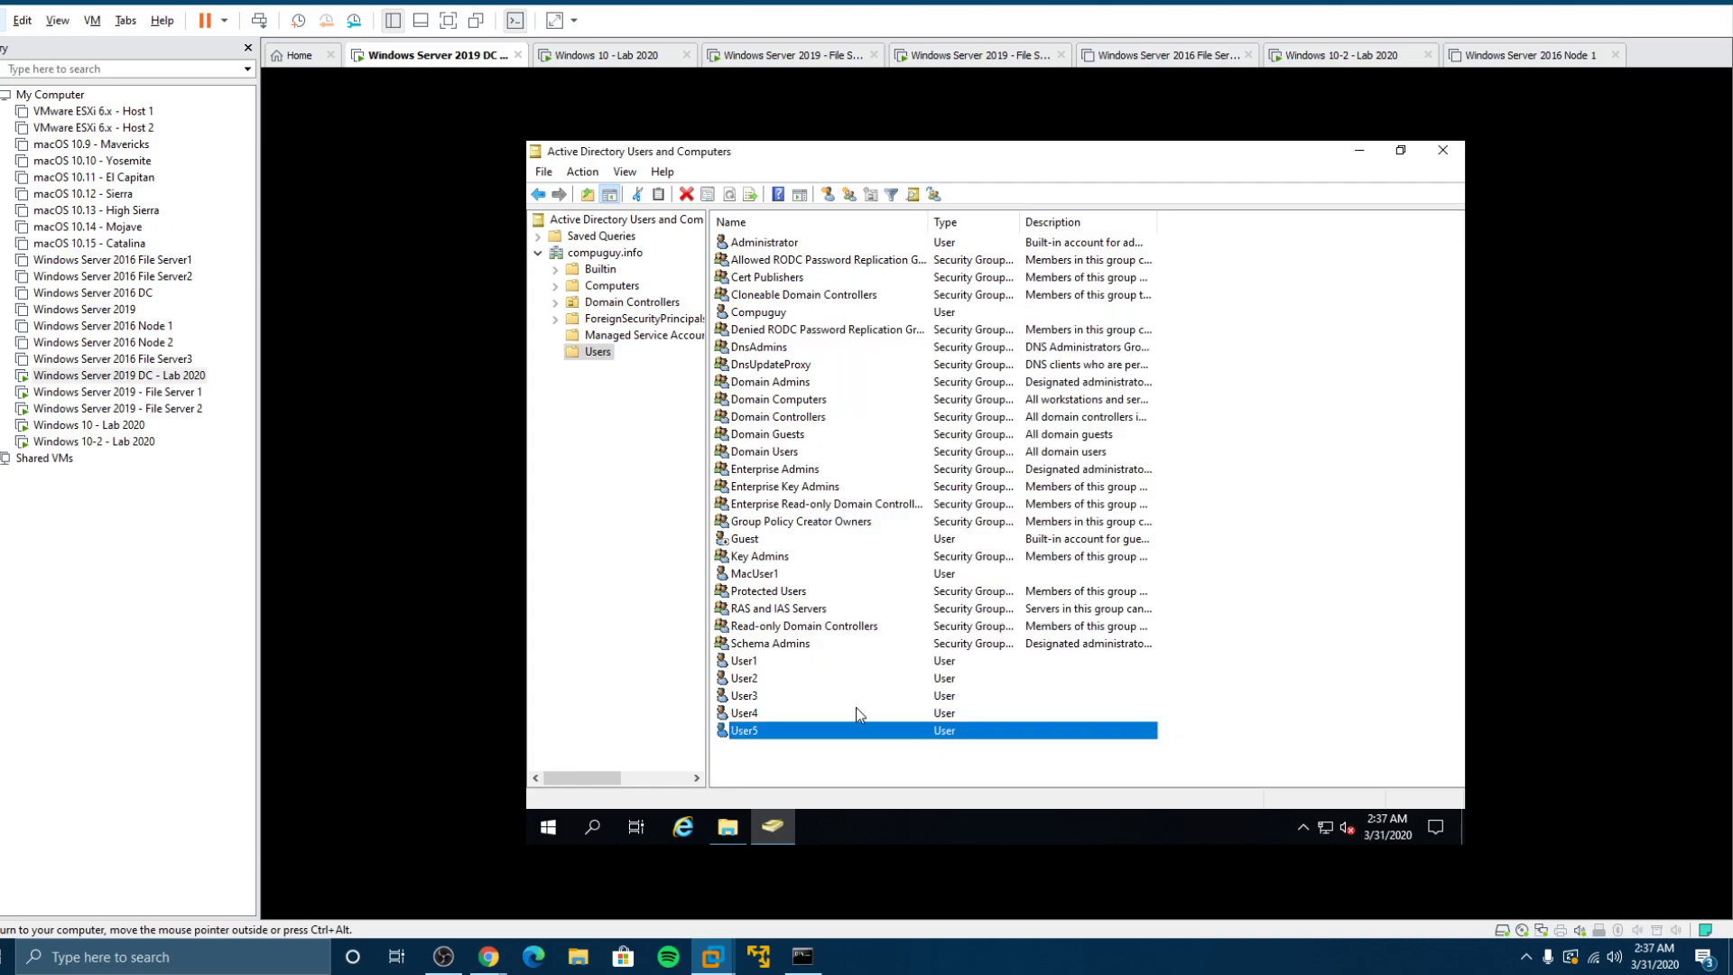
{"action": "left_click", "coordinate": [163, 394]}
{"action": "double_click", "coordinate": [162, 403]}
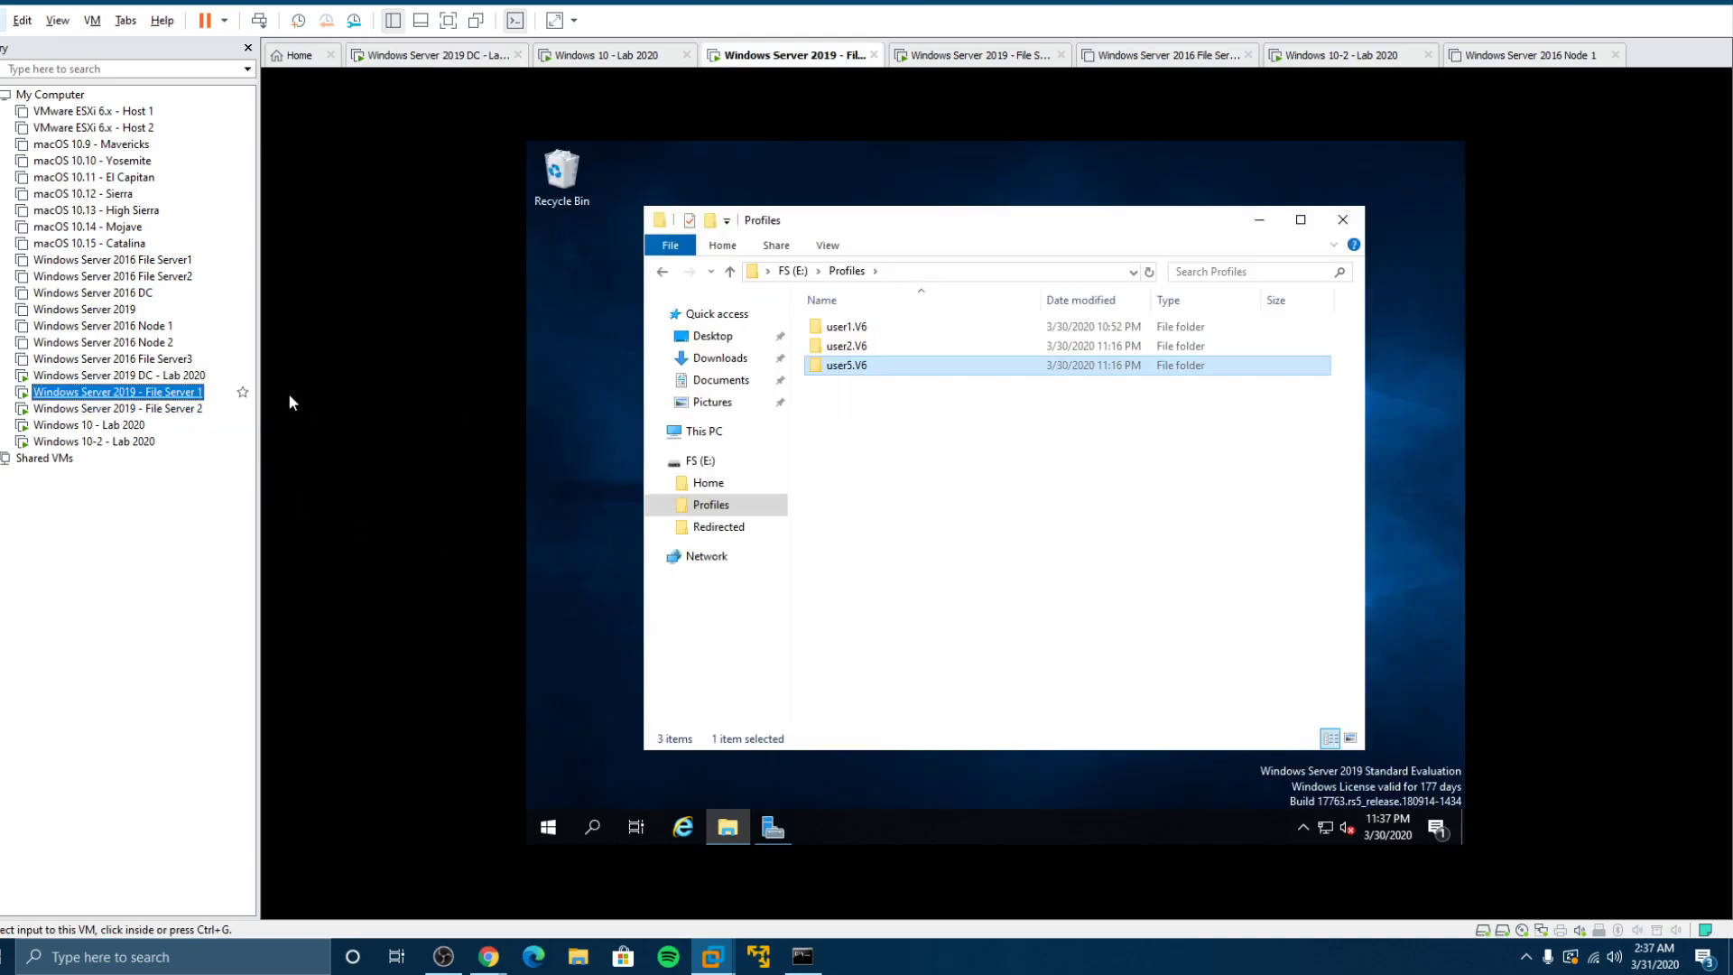
{"action": "double_click", "coordinate": [857, 326]}
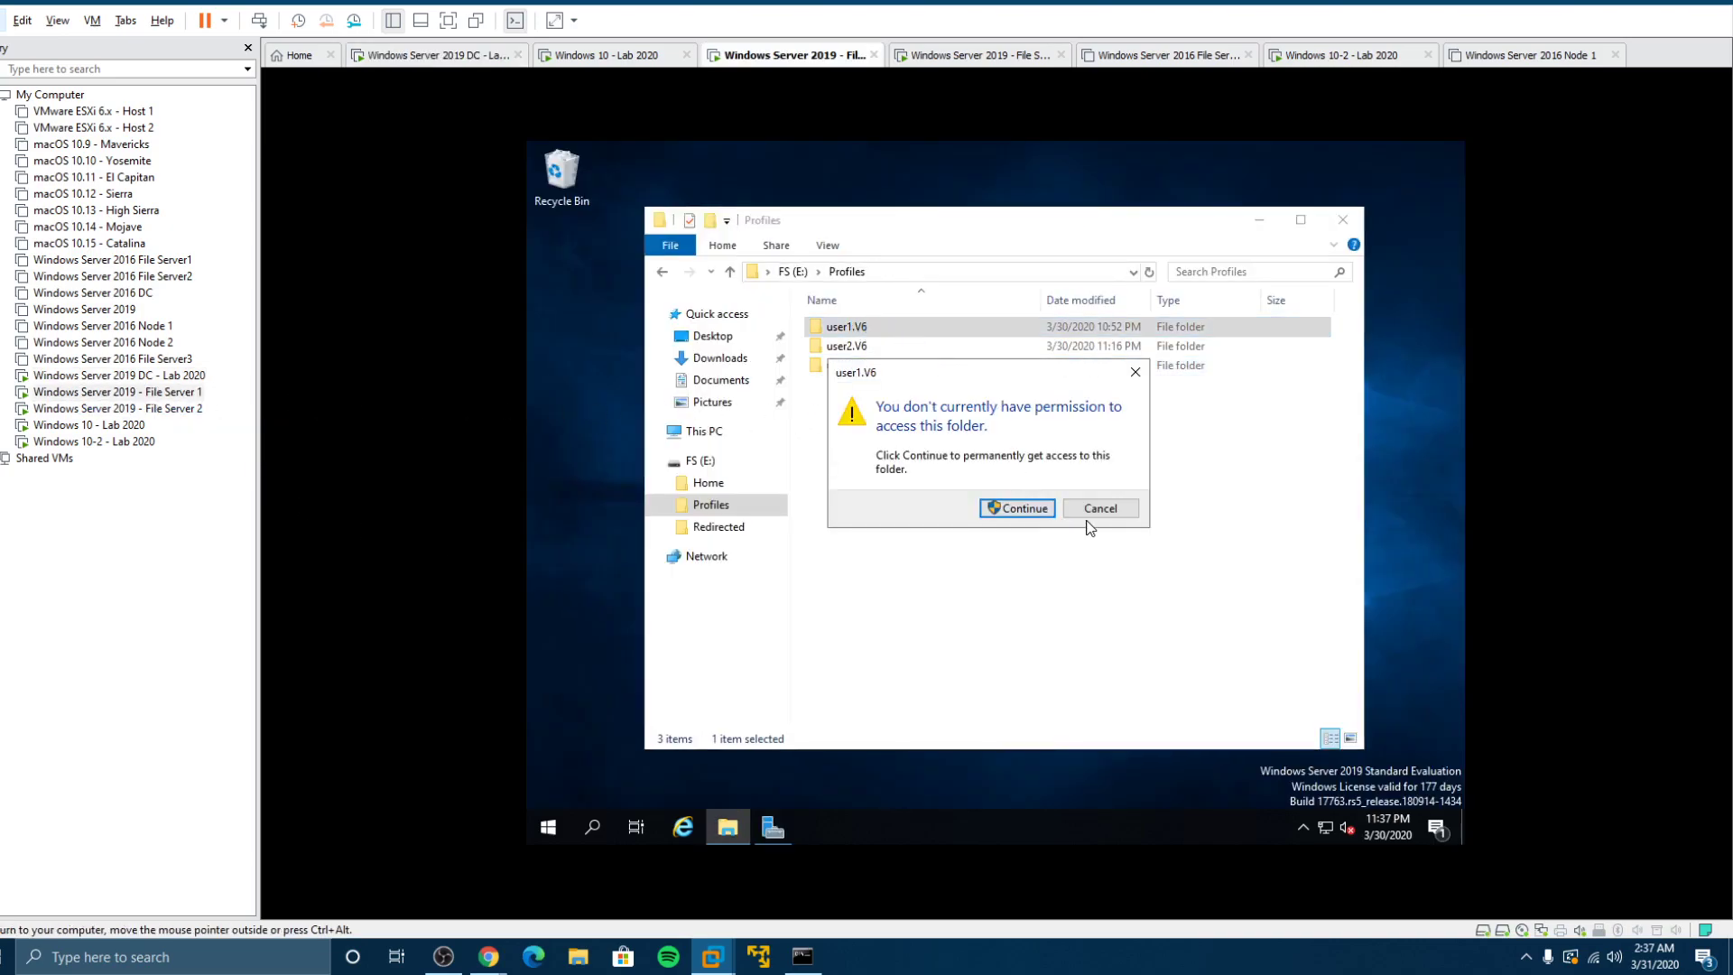
{"action": "left_click", "coordinate": [1119, 513]}
{"action": "double_click", "coordinate": [849, 345]}
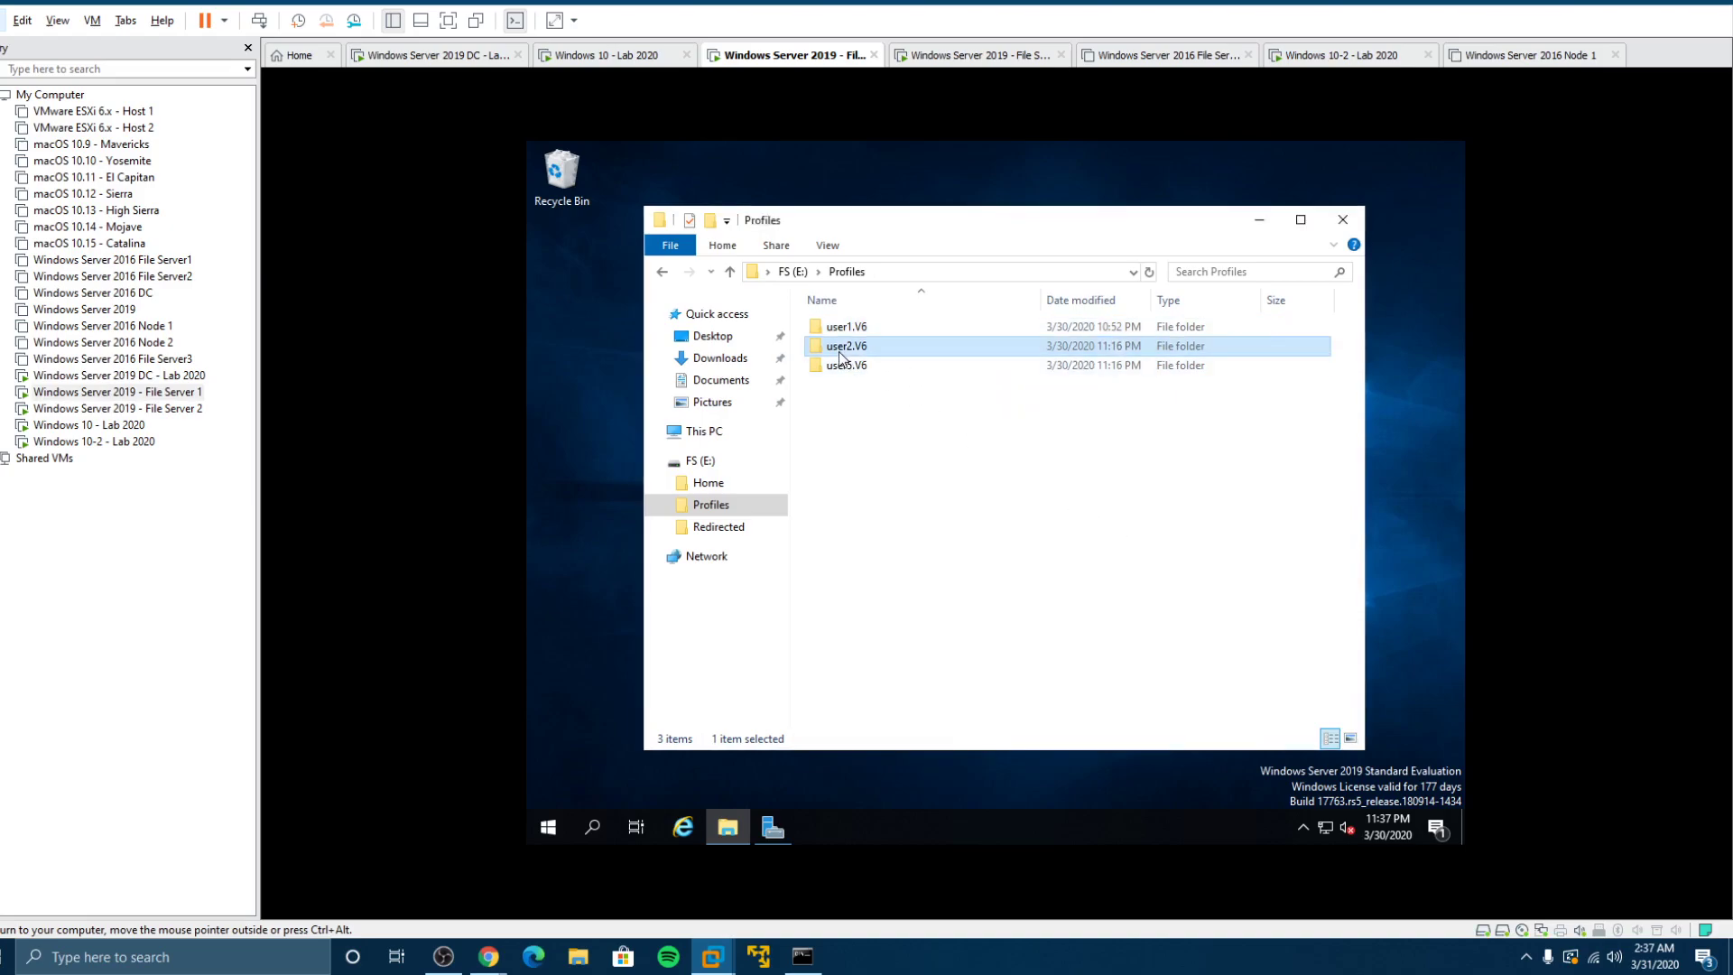
{"action": "left_click", "coordinate": [1065, 510]}
{"action": "double_click", "coordinate": [848, 365]}
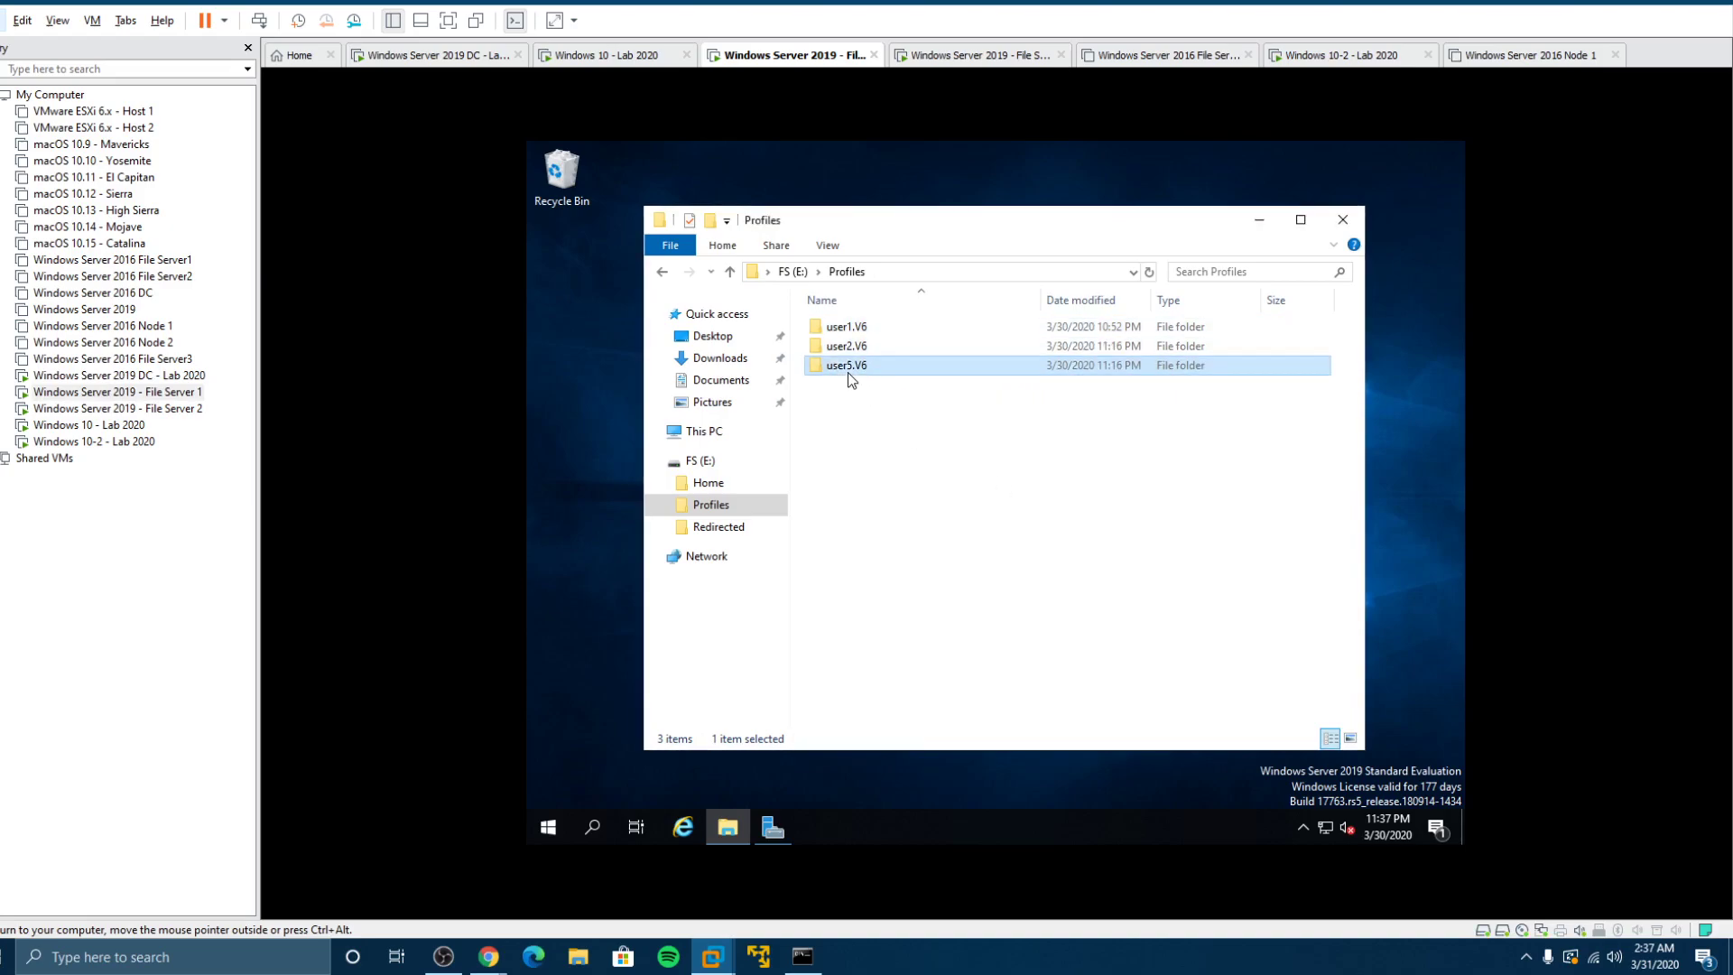
{"action": "left_click", "coordinate": [1092, 507]}
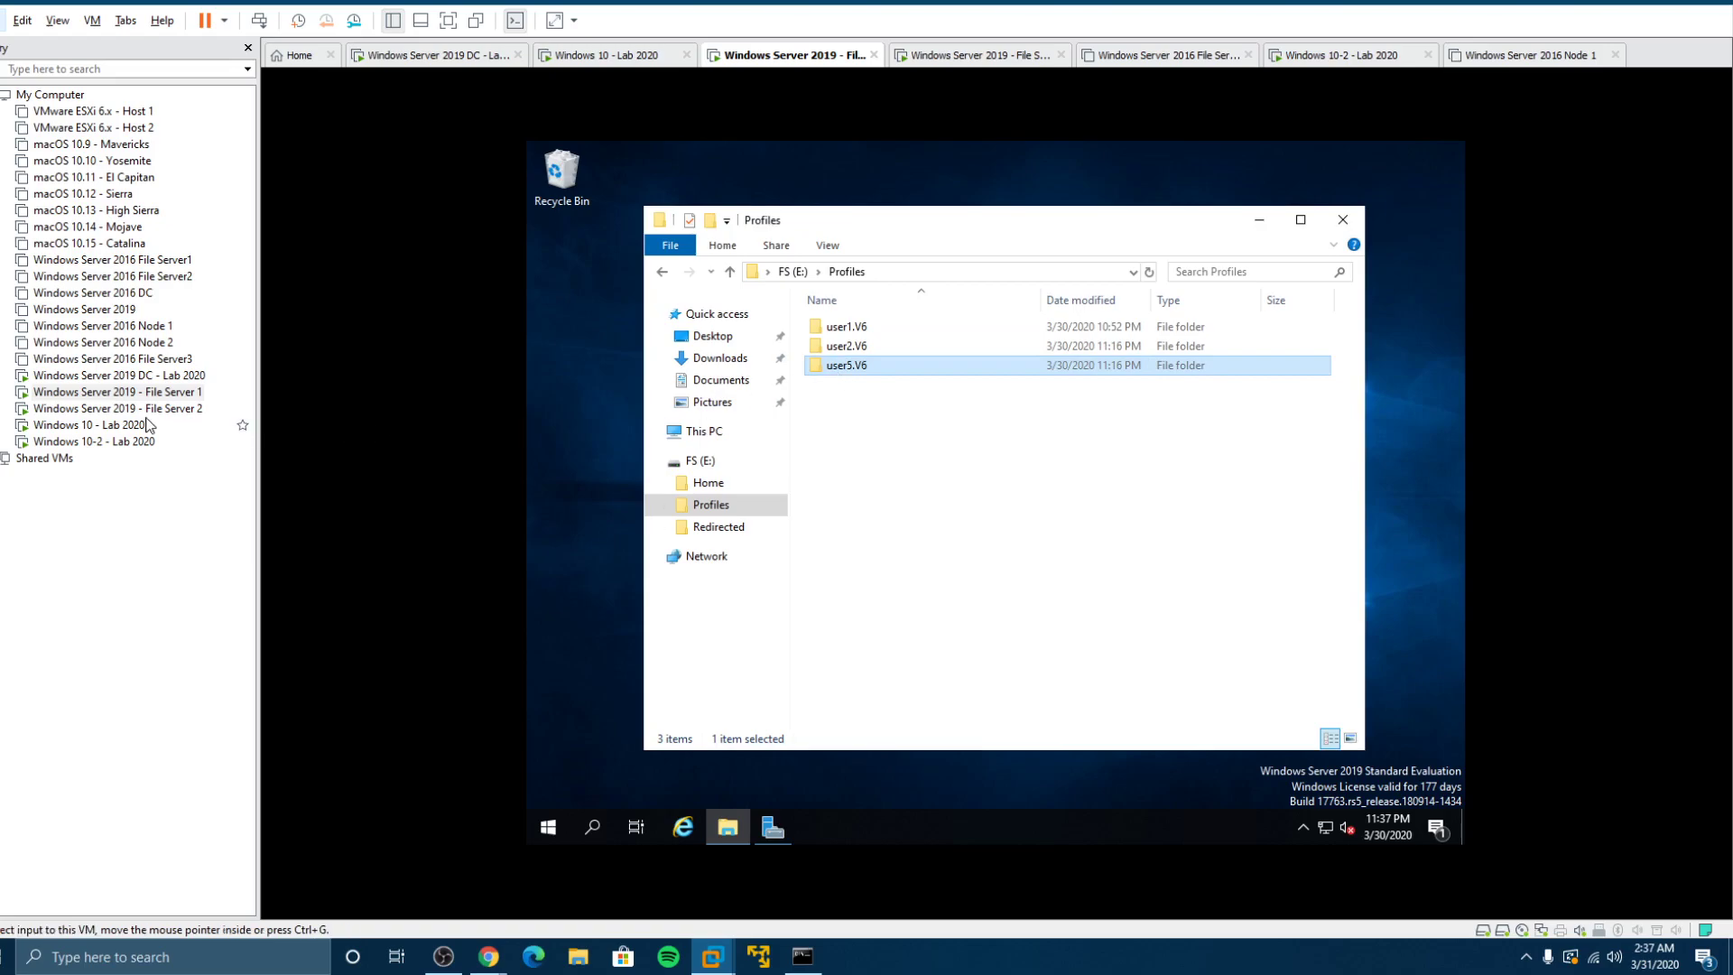
Step: On the Windows 10 client, browse fs2-2019's Profiles share; user2.V6 is denied, so open user5.V6
{"action": "left_click", "coordinate": [90, 425]}
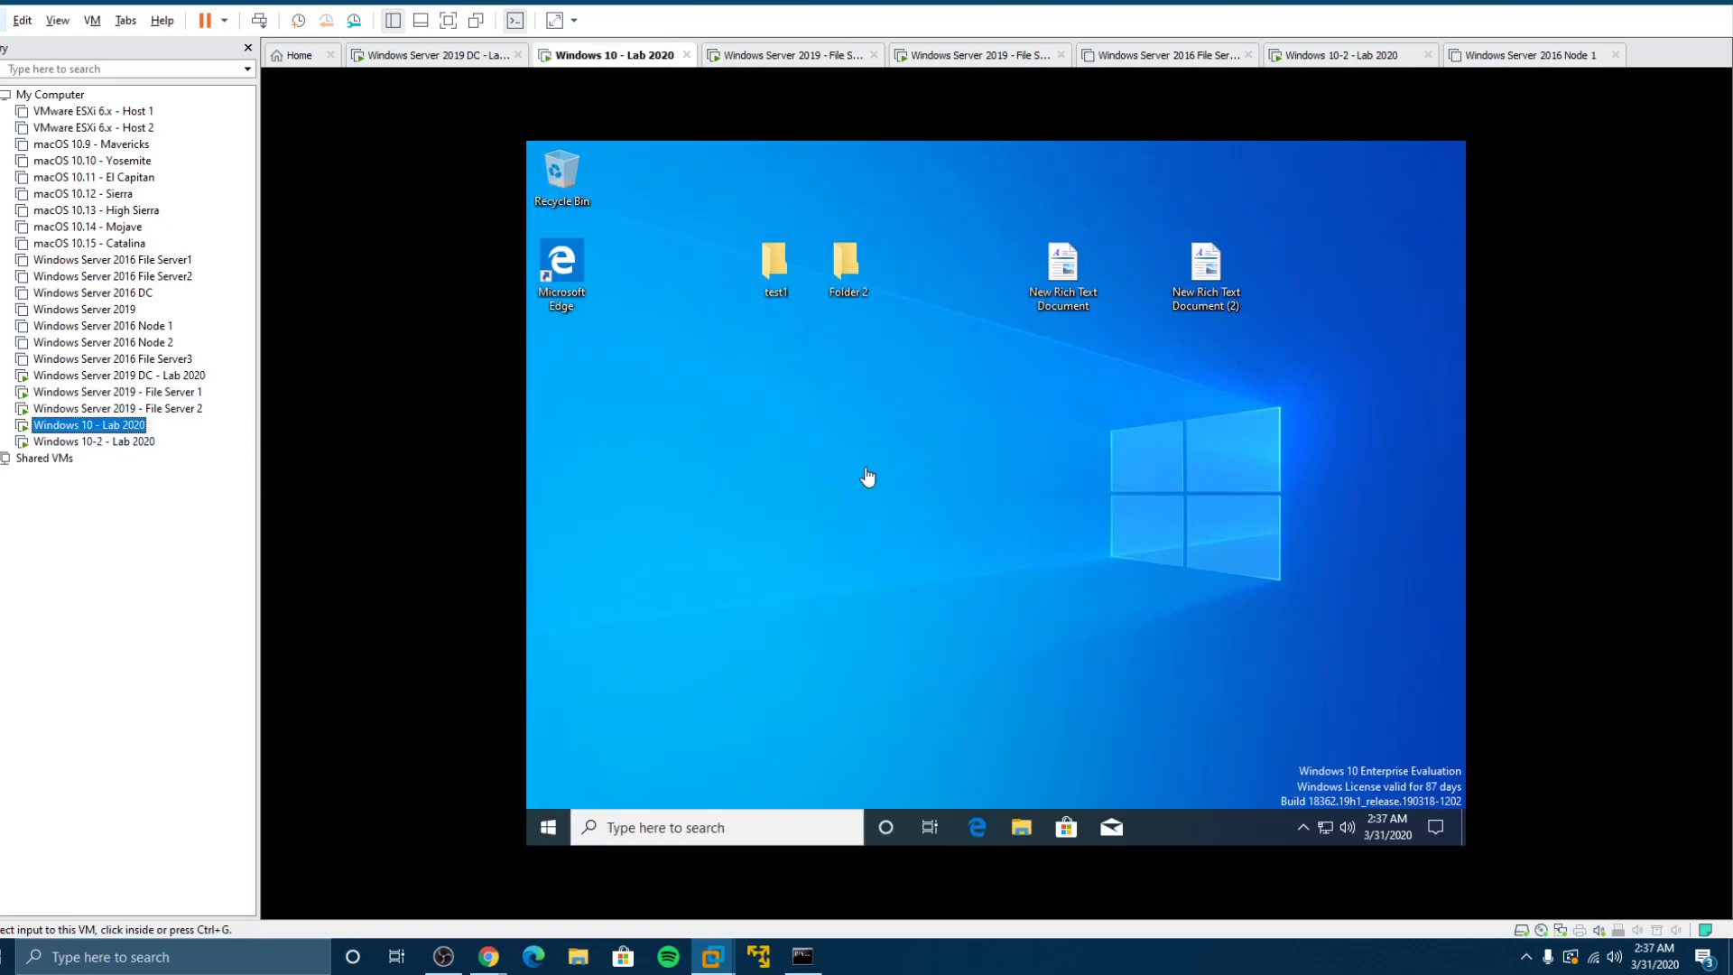
{"action": "left_click", "coordinate": [1002, 803]}
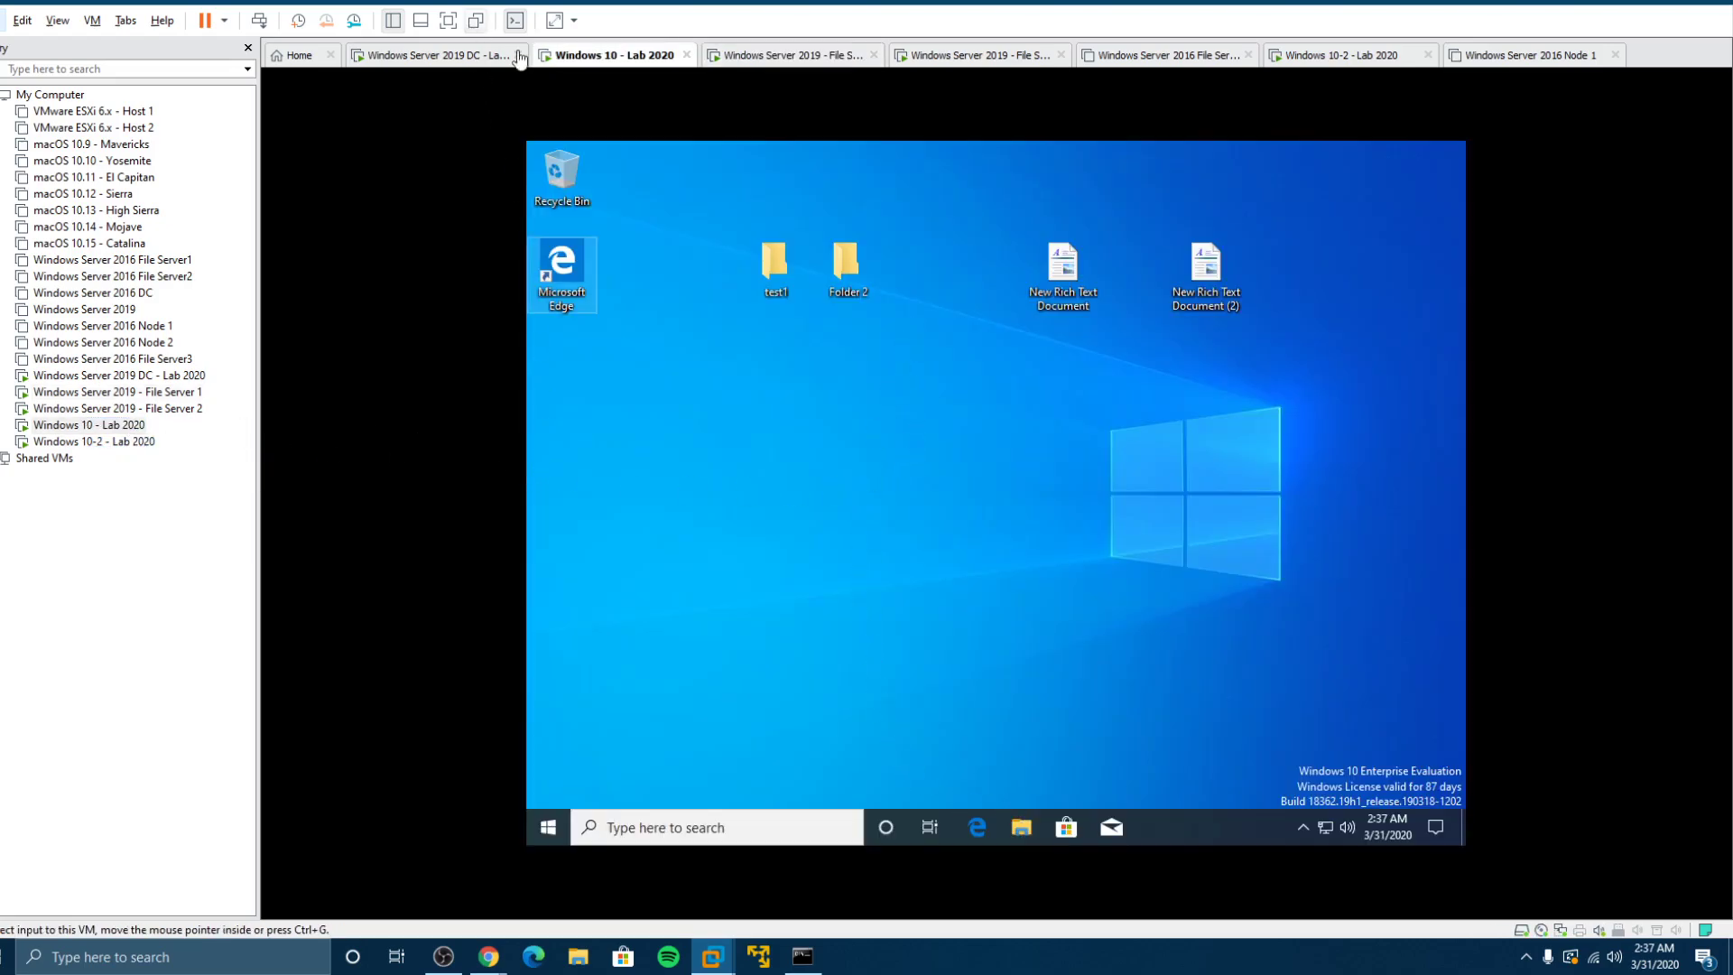
{"action": "left_click", "coordinate": [1020, 828]}
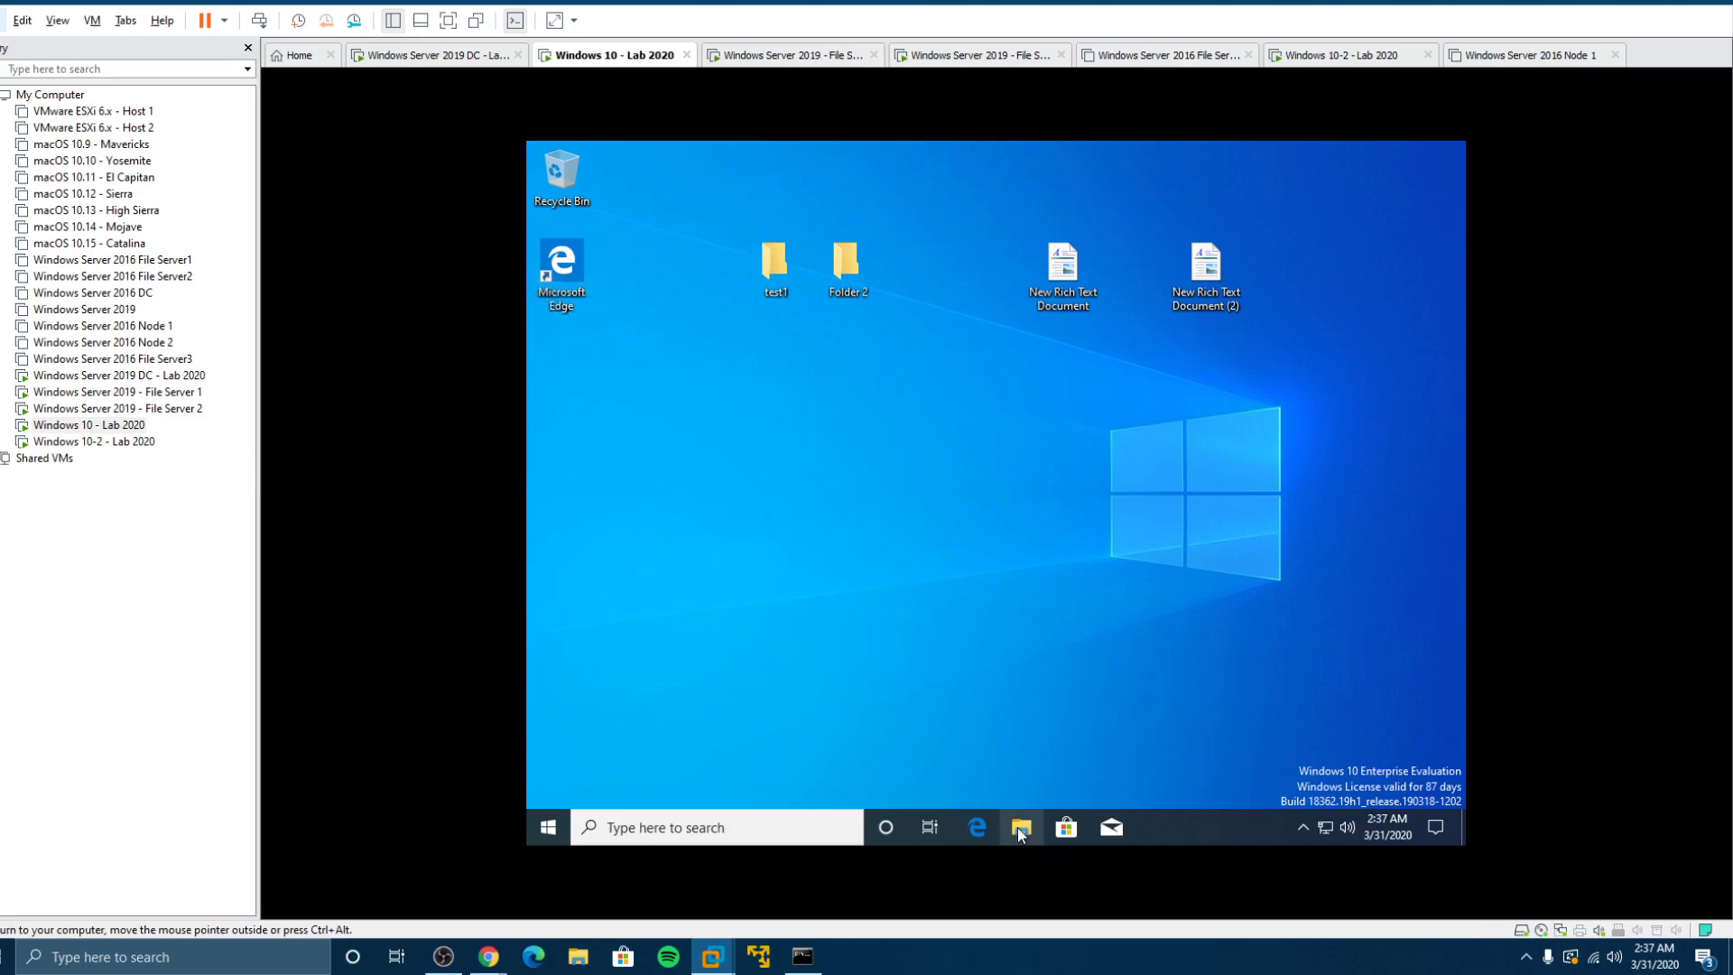
{"action": "left_click", "coordinate": [922, 214]}
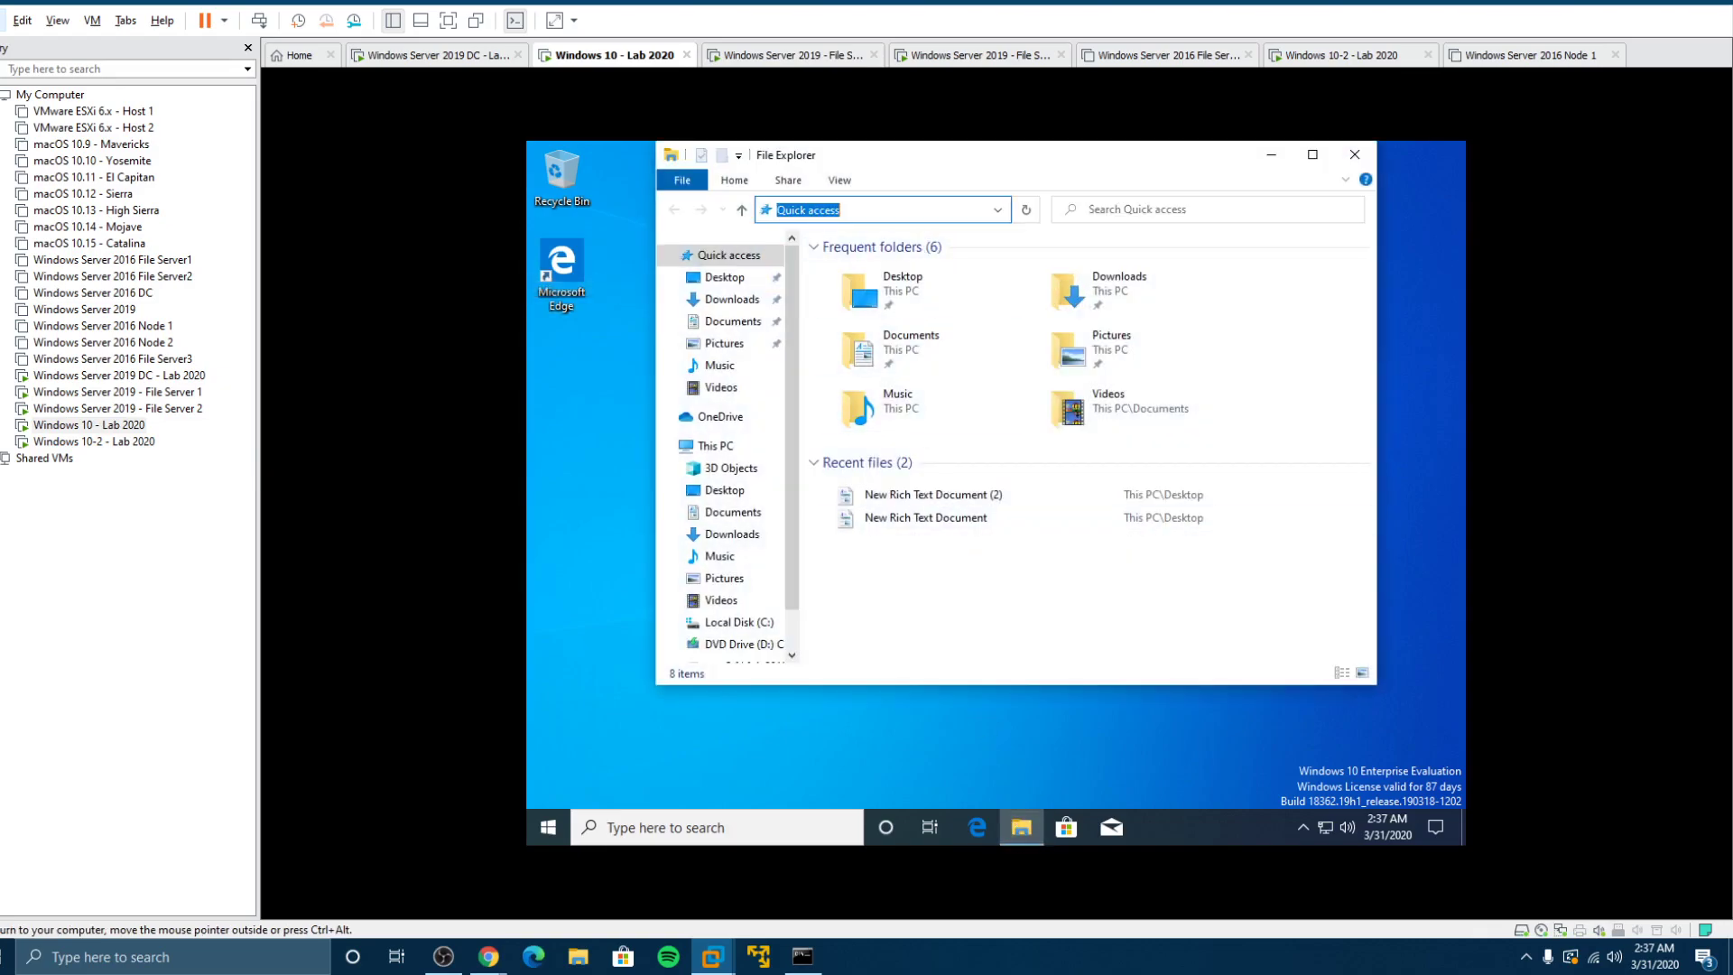
{"action": "type", "text": "\\\\fs2-2019\\"}
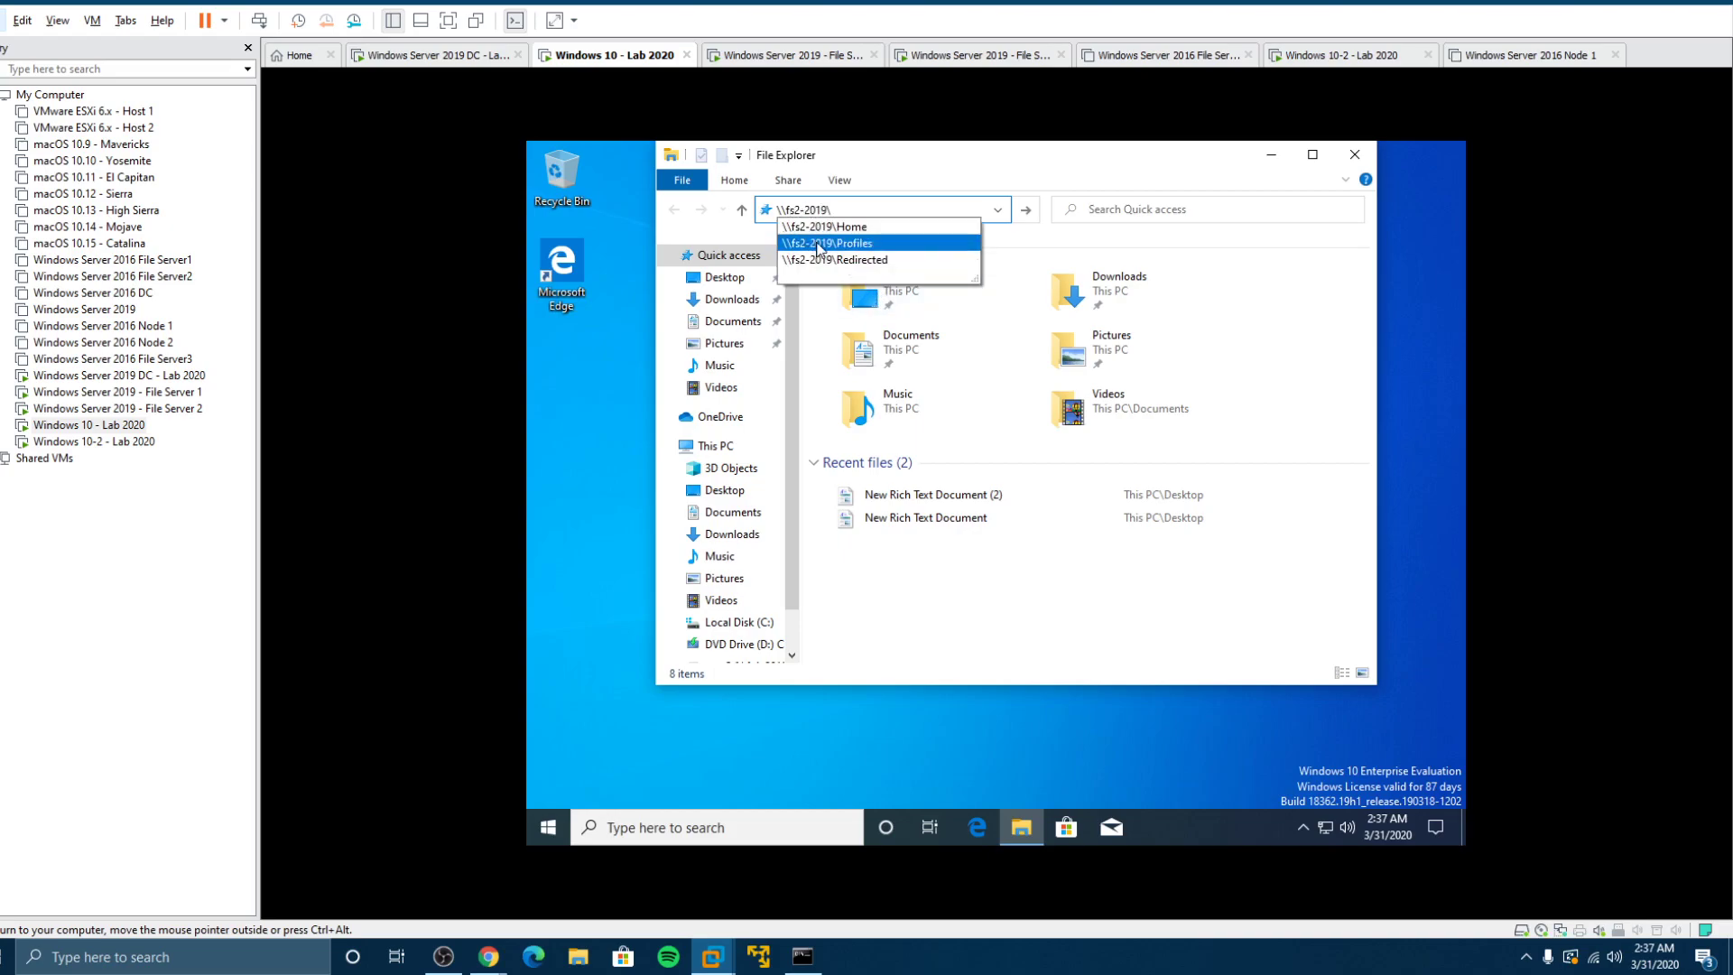
{"action": "left_click", "coordinate": [820, 244]}
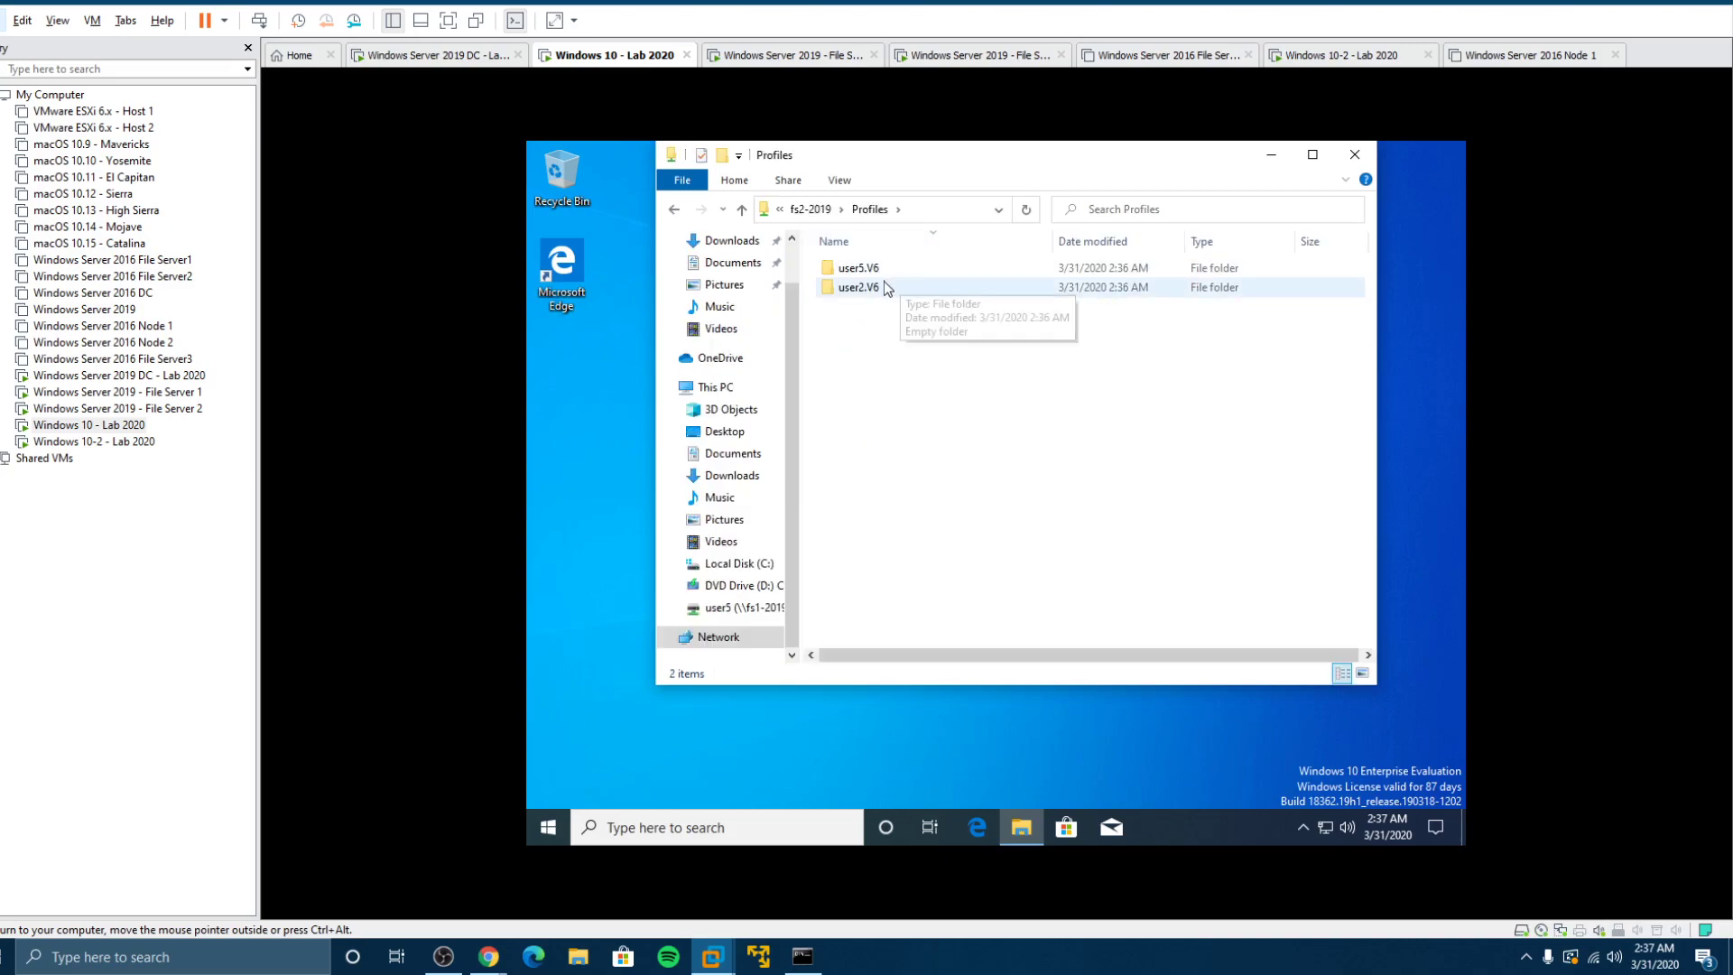
{"action": "double_click", "coordinate": [868, 287]}
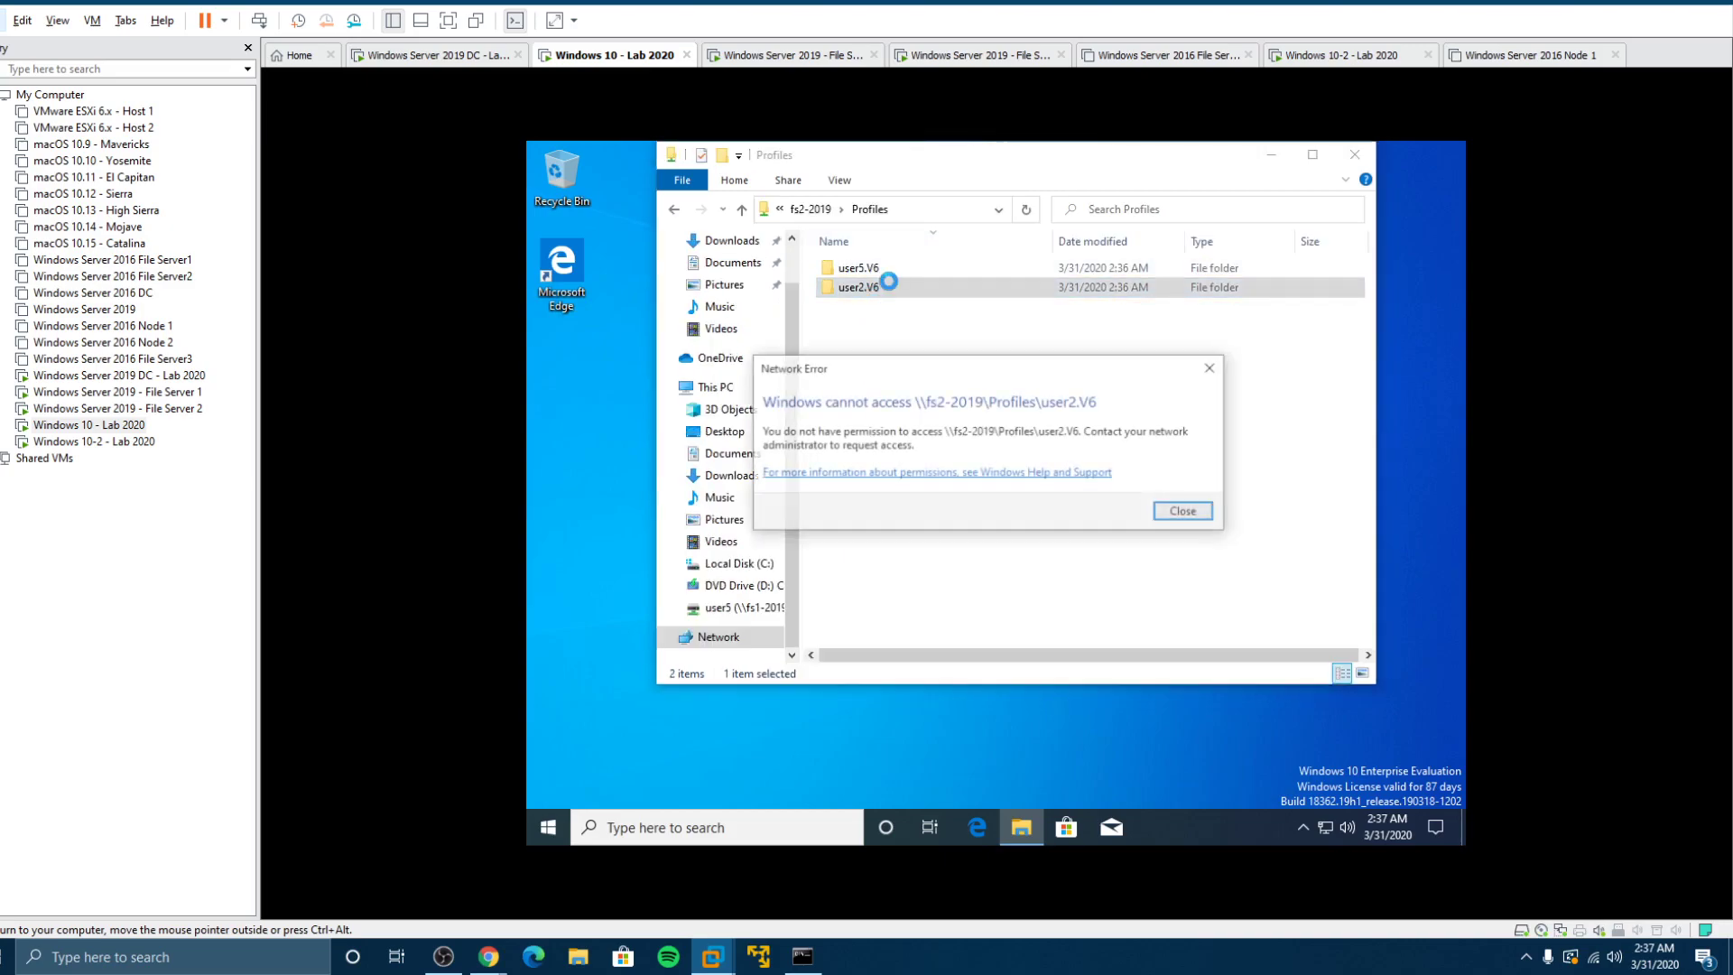
{"action": "left_click", "coordinate": [1169, 514]}
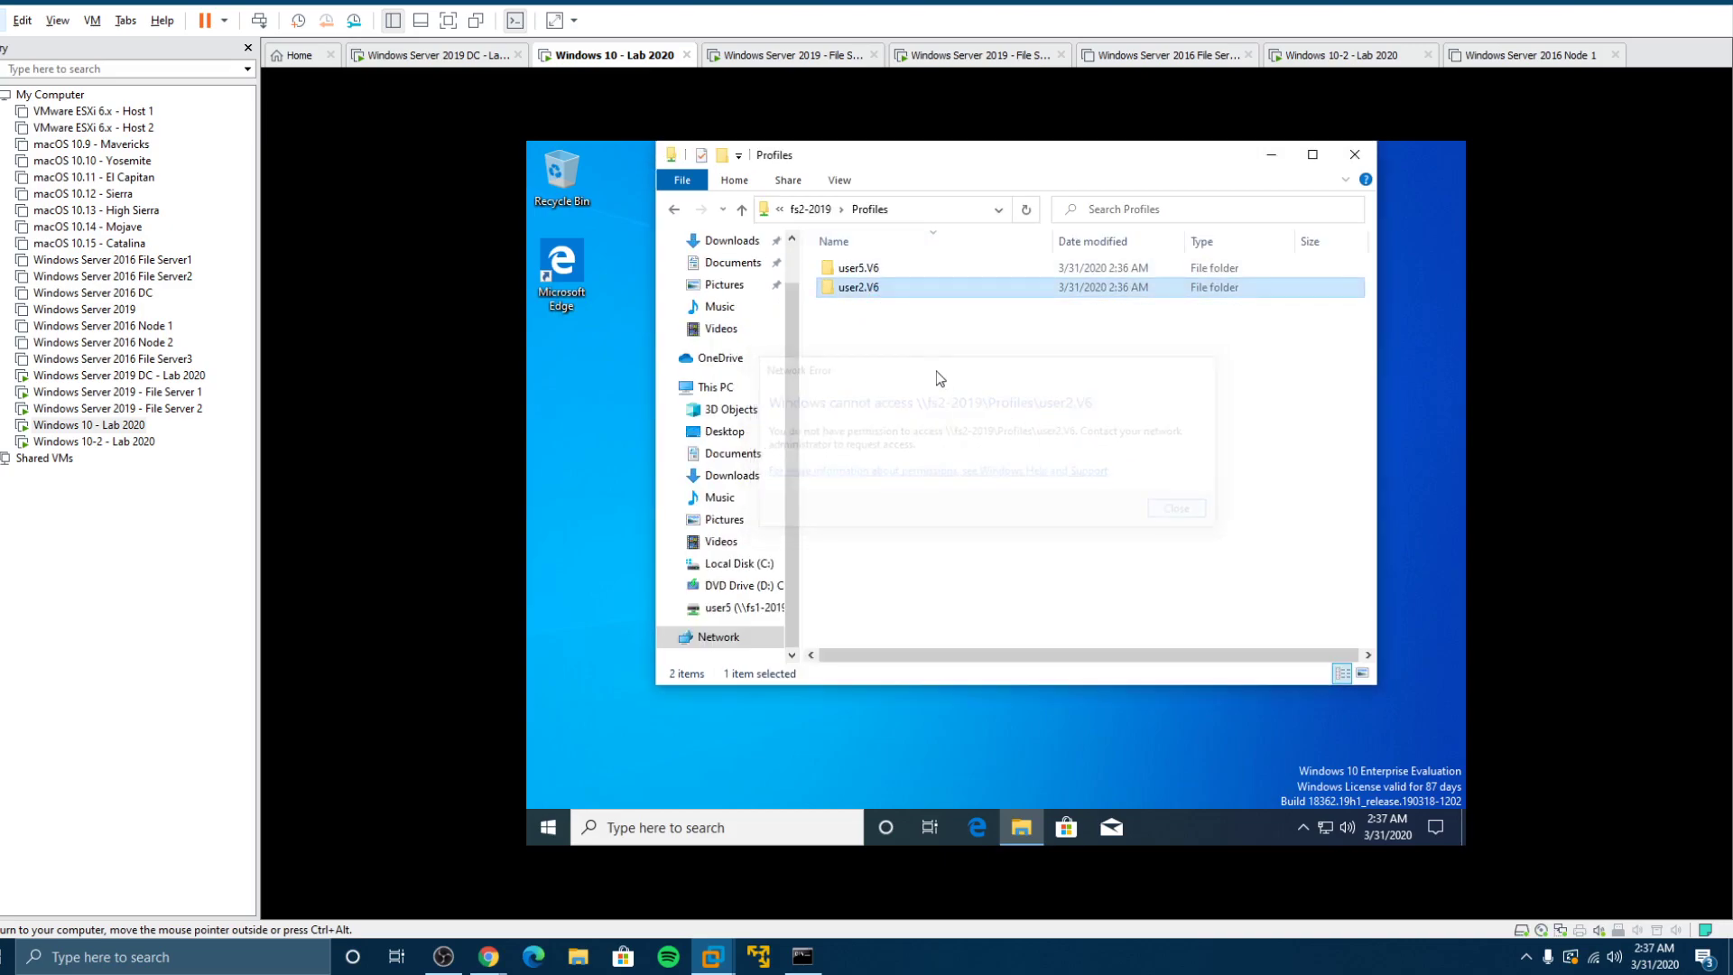
{"action": "double_click", "coordinate": [883, 271]}
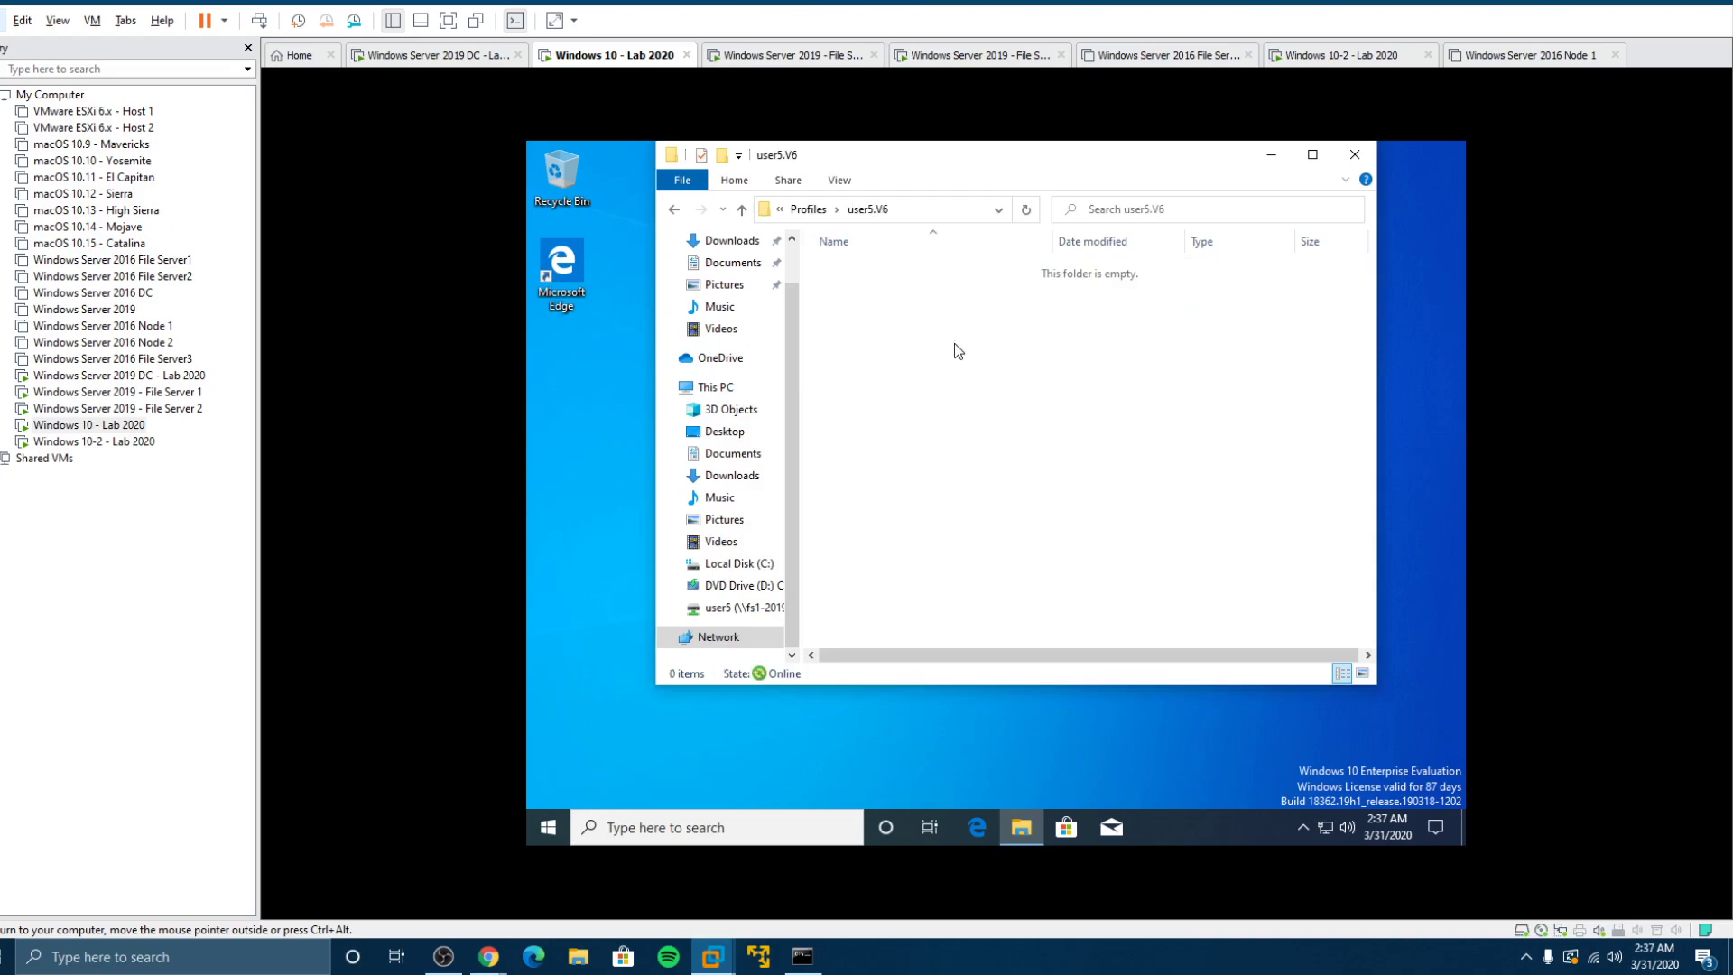
Step: On the Windows 10-2 client, browse \\fs2-2019 and open Profiles > user2.V6
{"action": "left_click", "coordinate": [145, 441]}
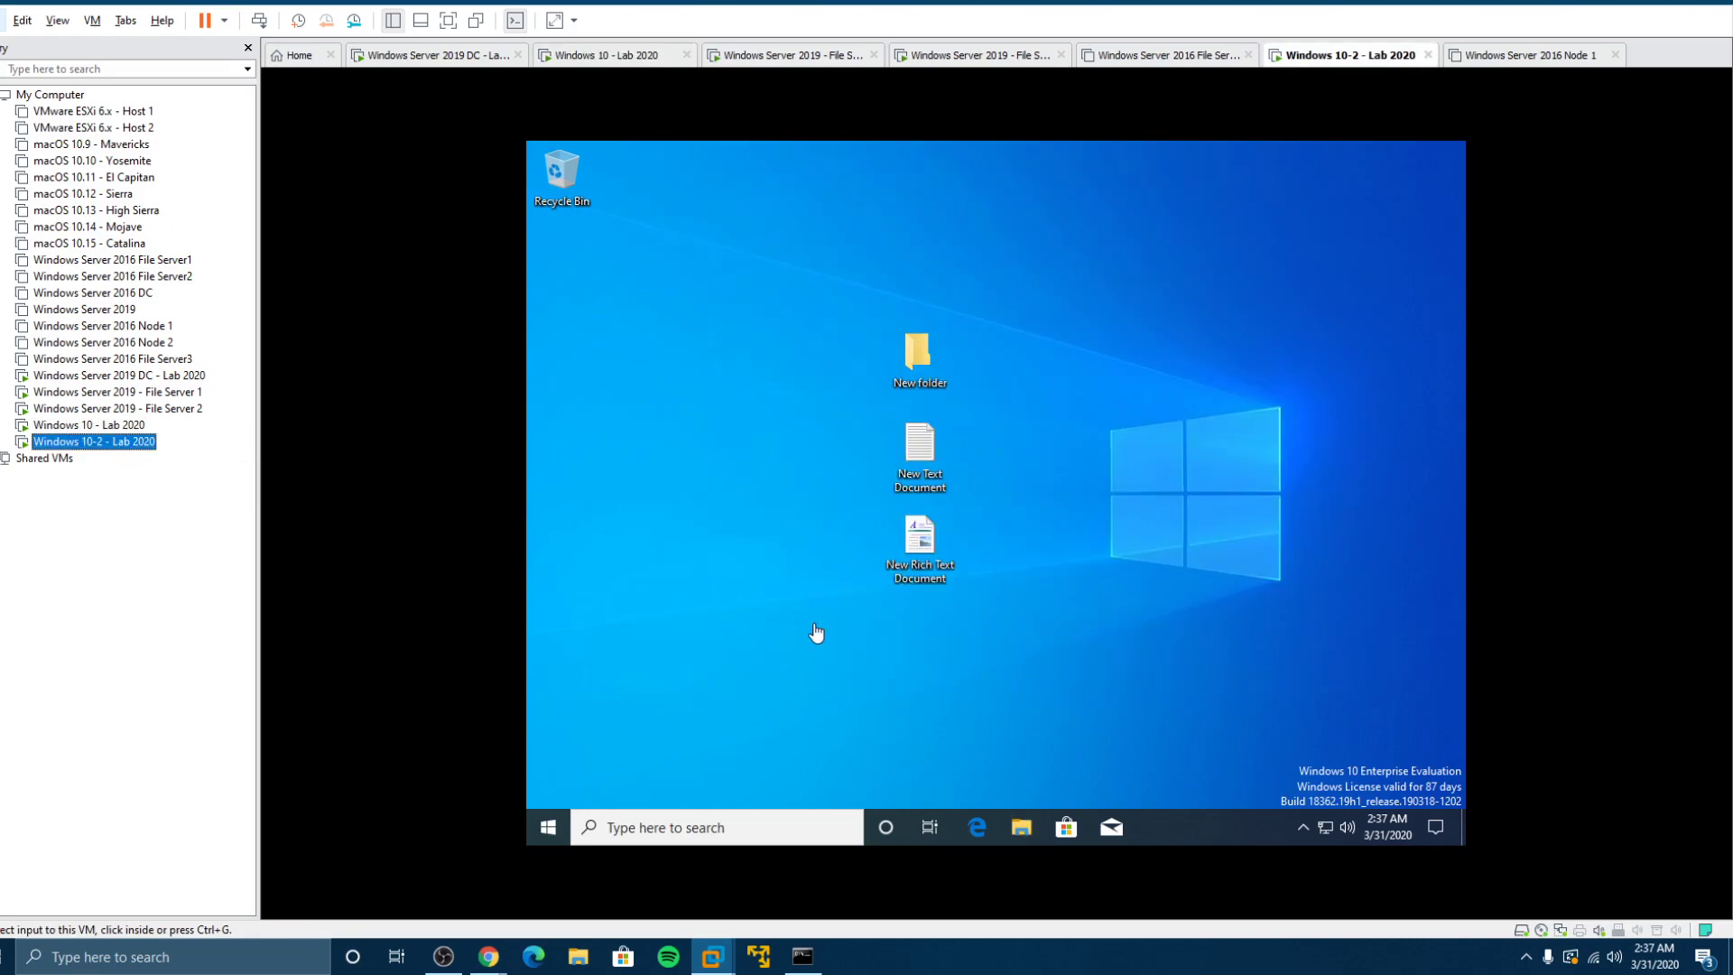
{"action": "left_click", "coordinate": [1023, 831]}
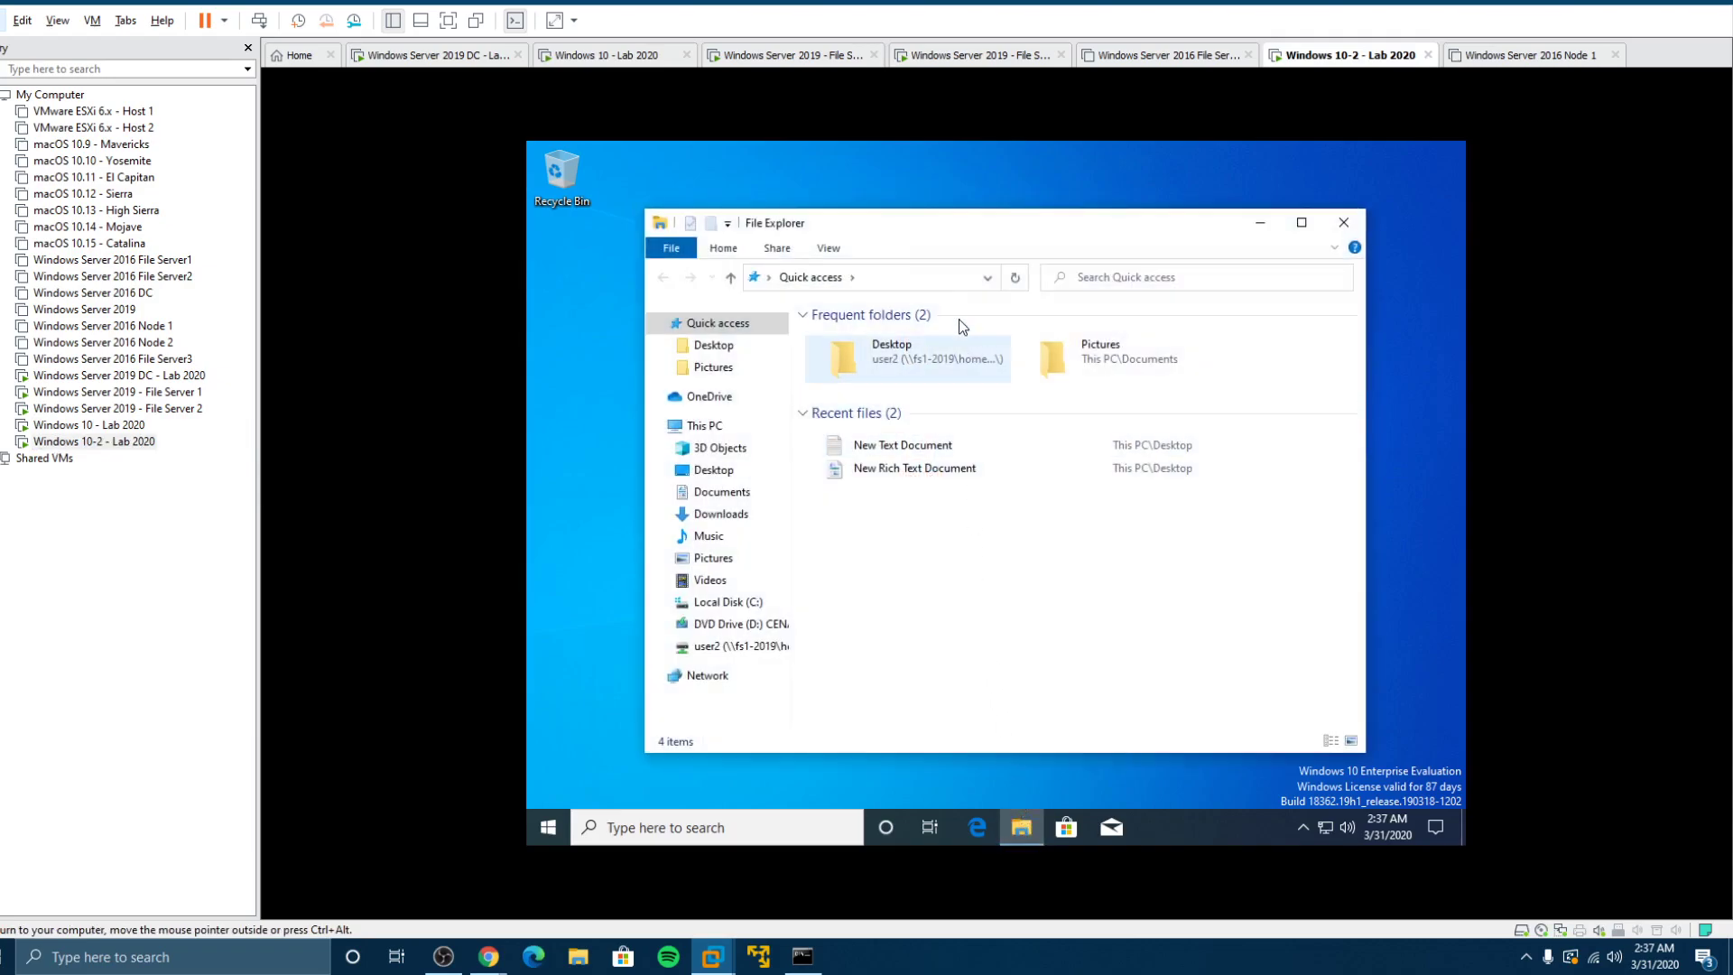
{"action": "type", "text": "\\\\"}
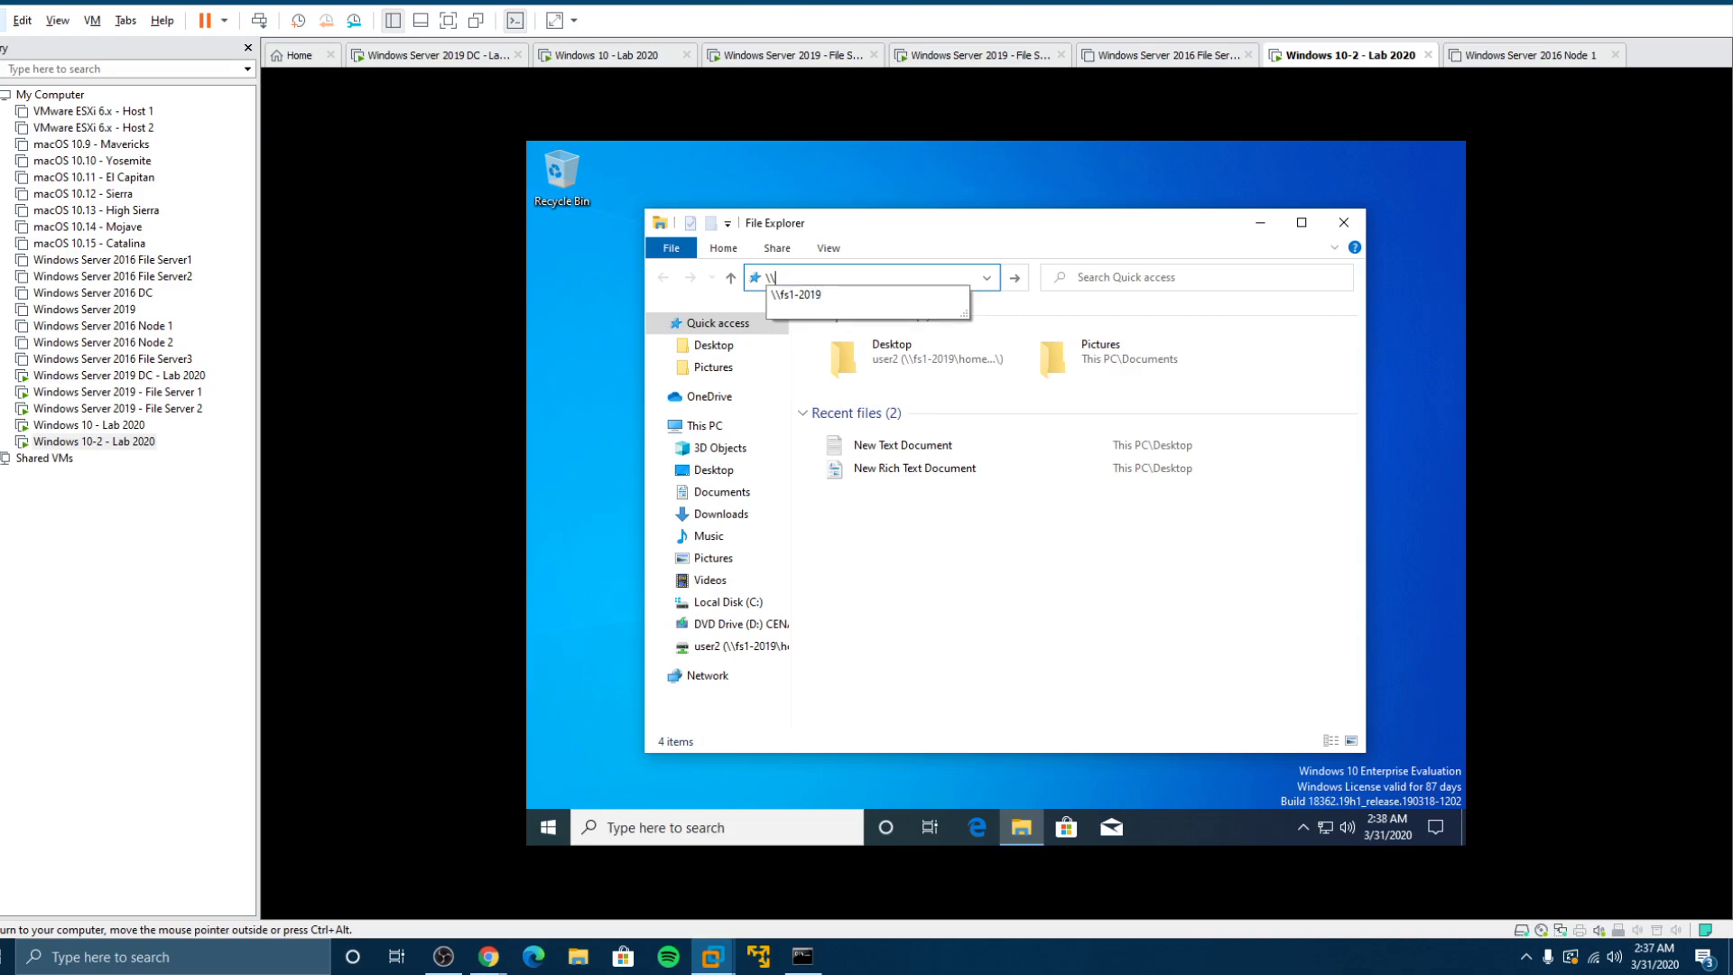
{"action": "type", "text": "fs2"}
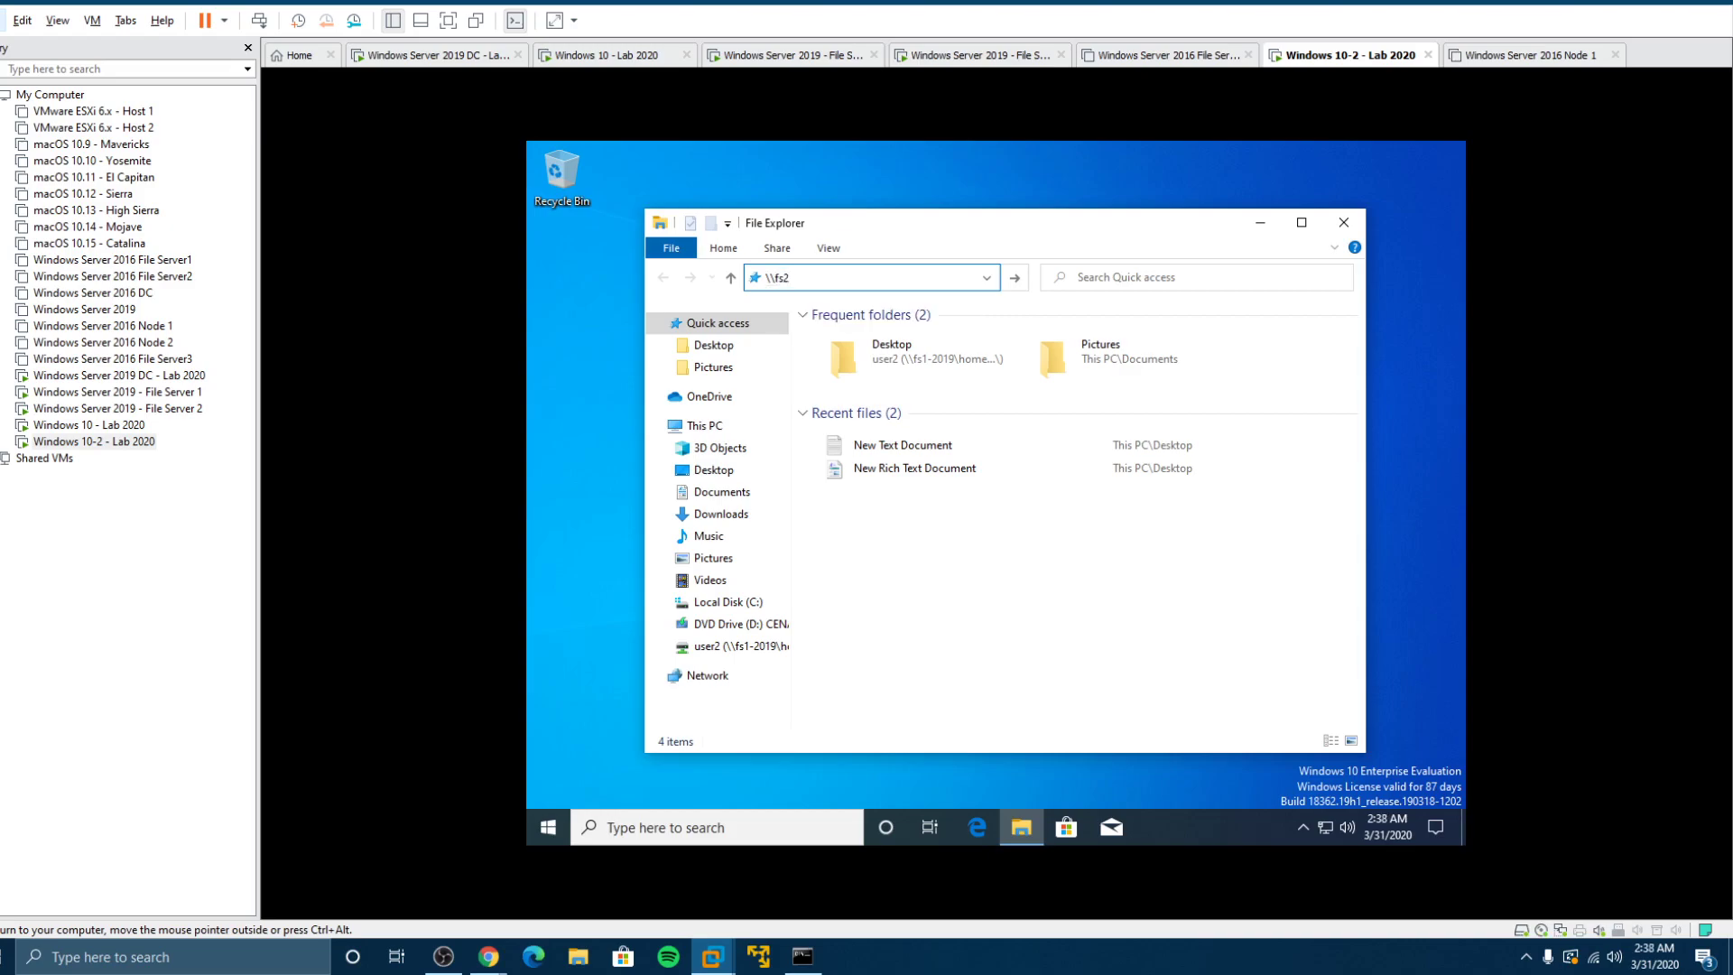
{"action": "type", "text": "-2019"}
{"action": "key", "text": "Return"}
{"action": "left_click", "coordinate": [1080, 318]}
{"action": "double_click", "coordinate": [1081, 317]}
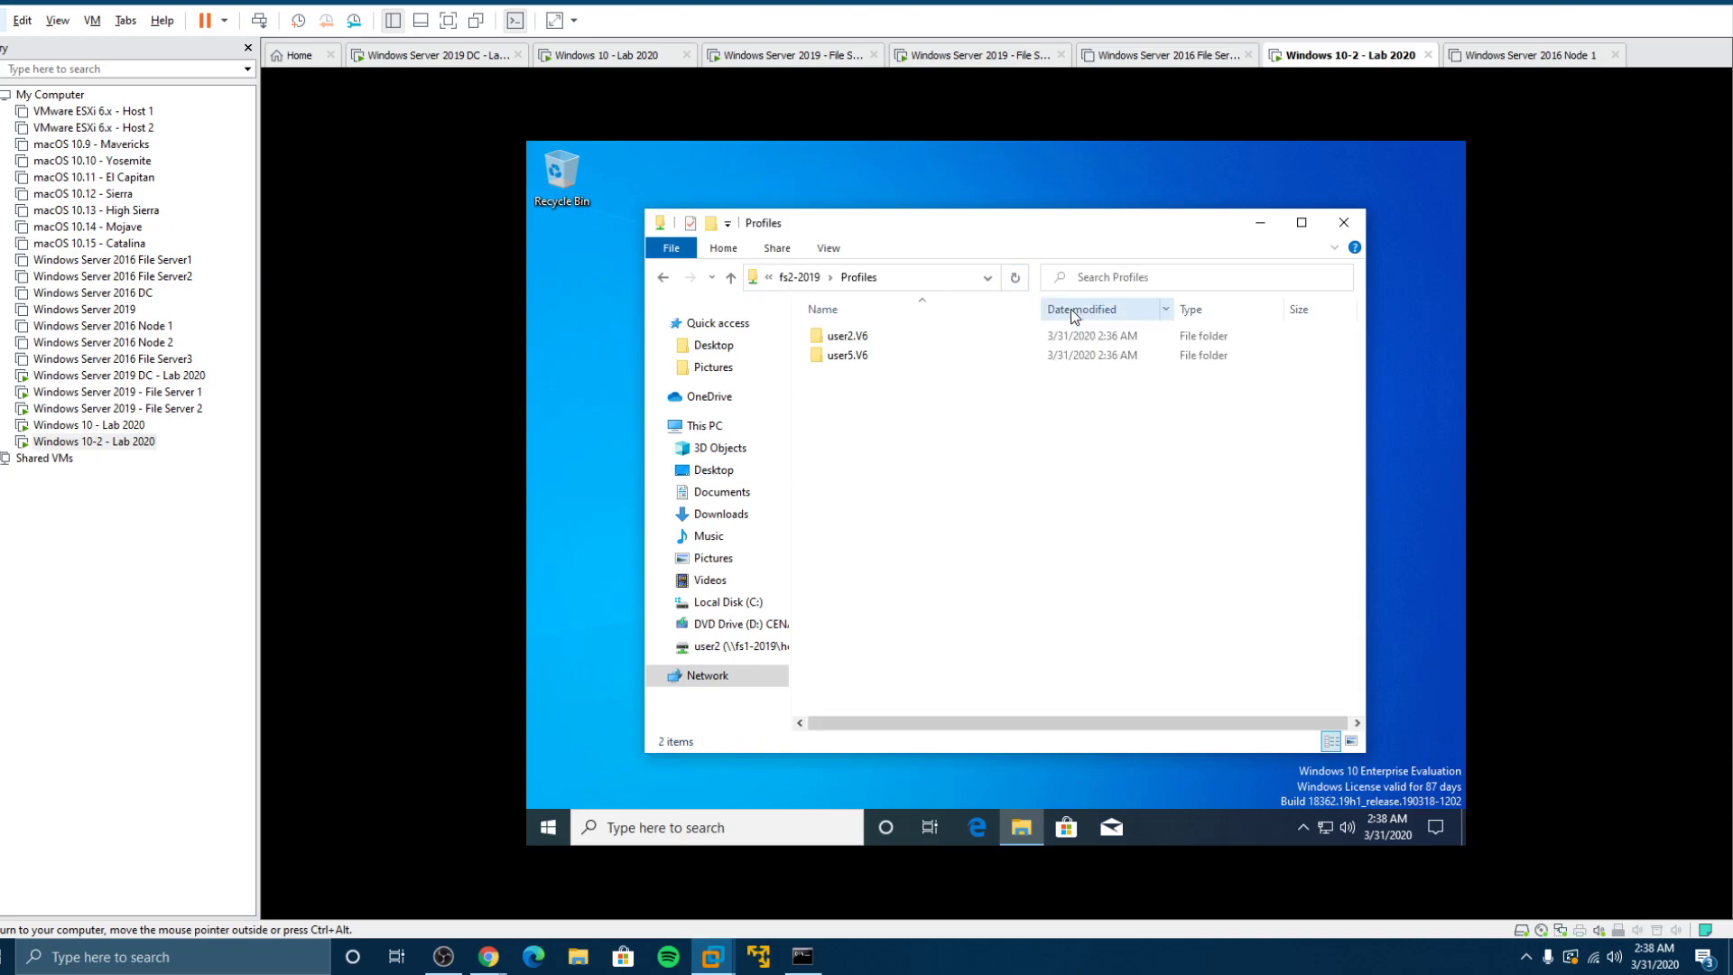
{"action": "double_click", "coordinate": [854, 343]}
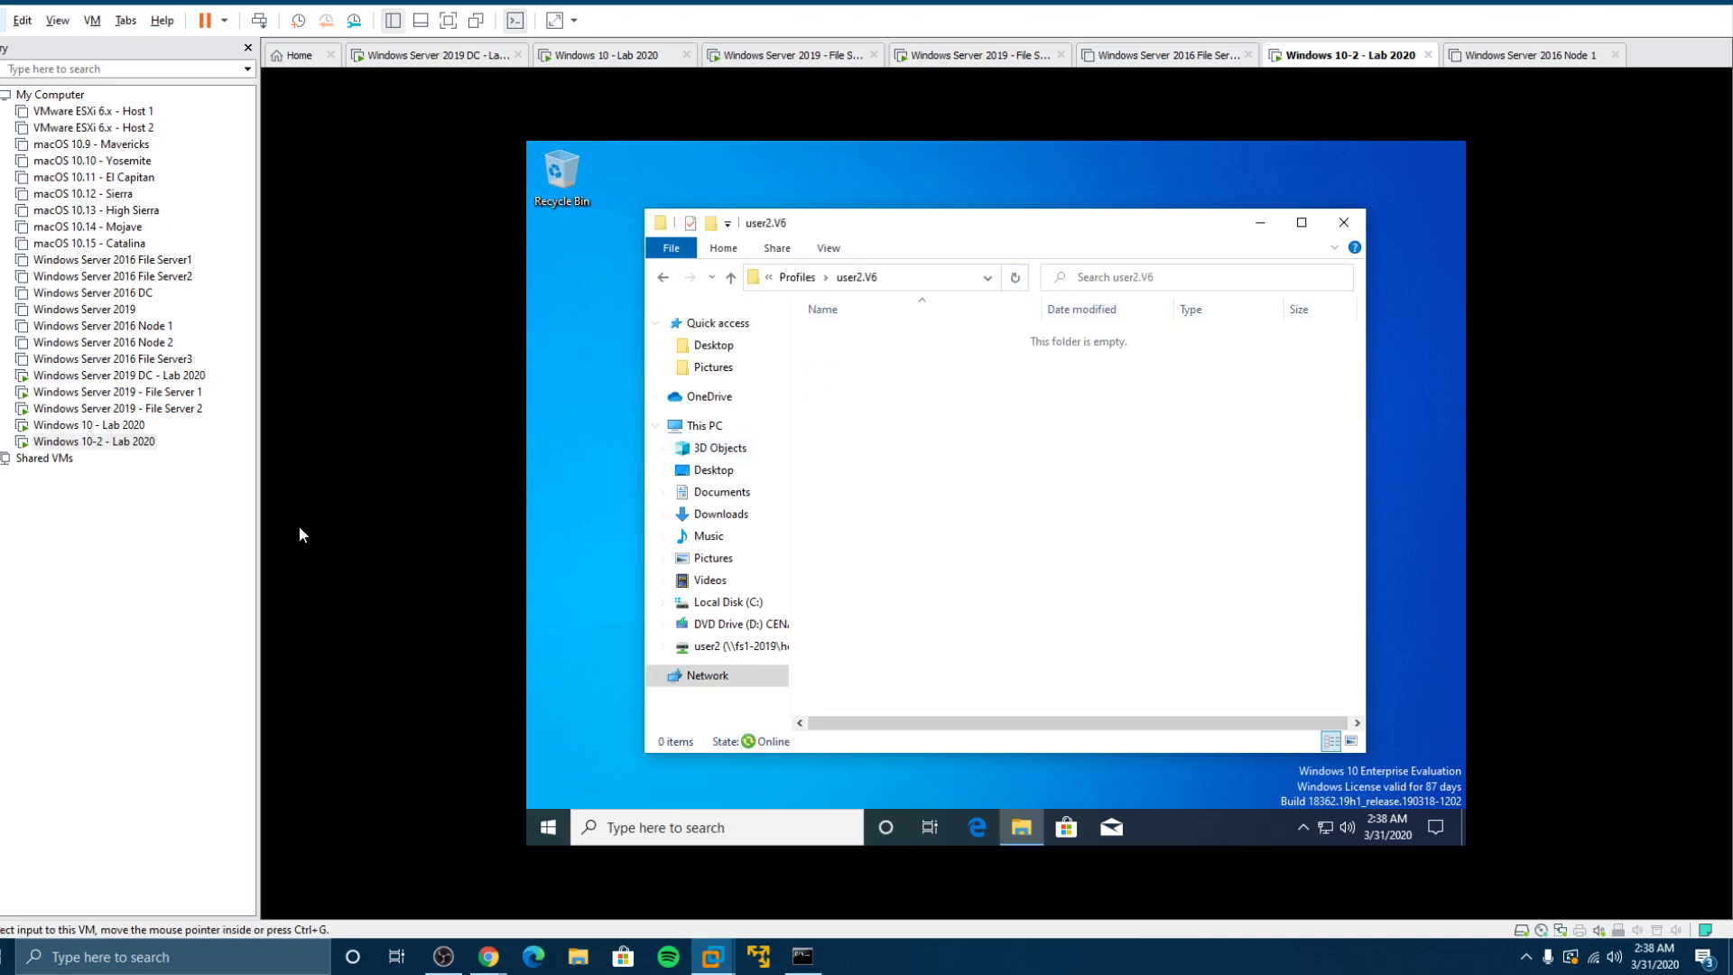
Step: Sign the user out of the Windows 10-2 client
{"action": "left_click", "coordinate": [560, 825]}
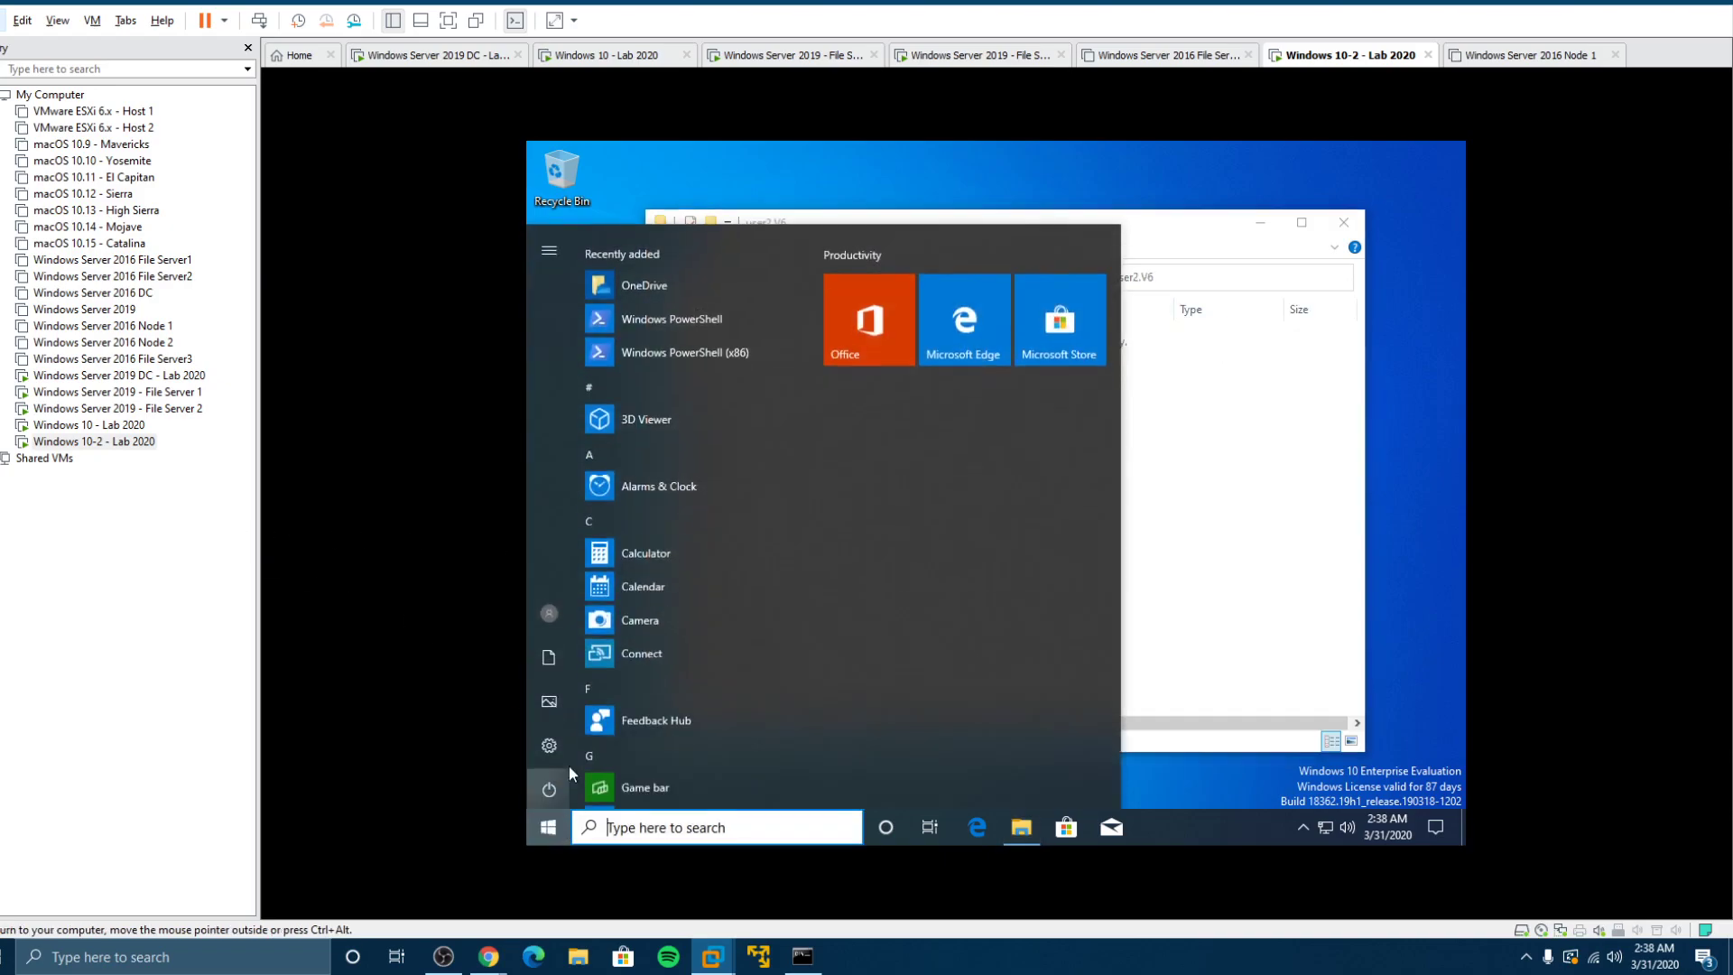
{"action": "left_click", "coordinate": [554, 618]}
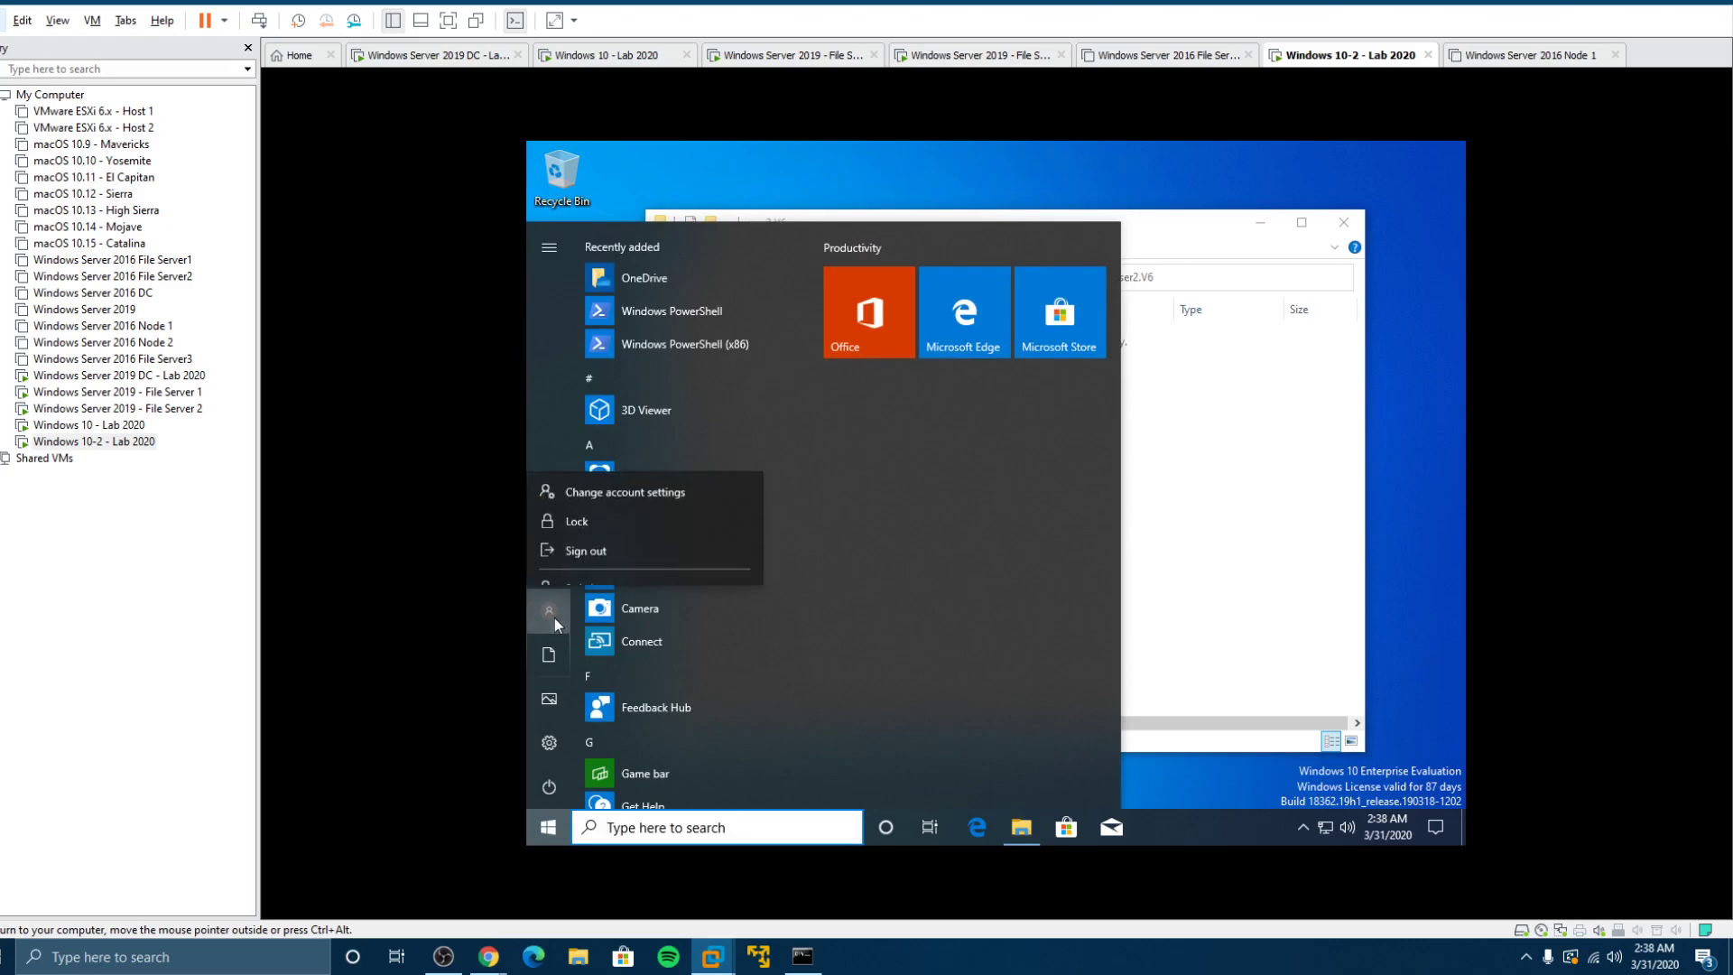
{"action": "left_click", "coordinate": [1058, 630]}
{"action": "mouse_move", "coordinate": [549, 613]}
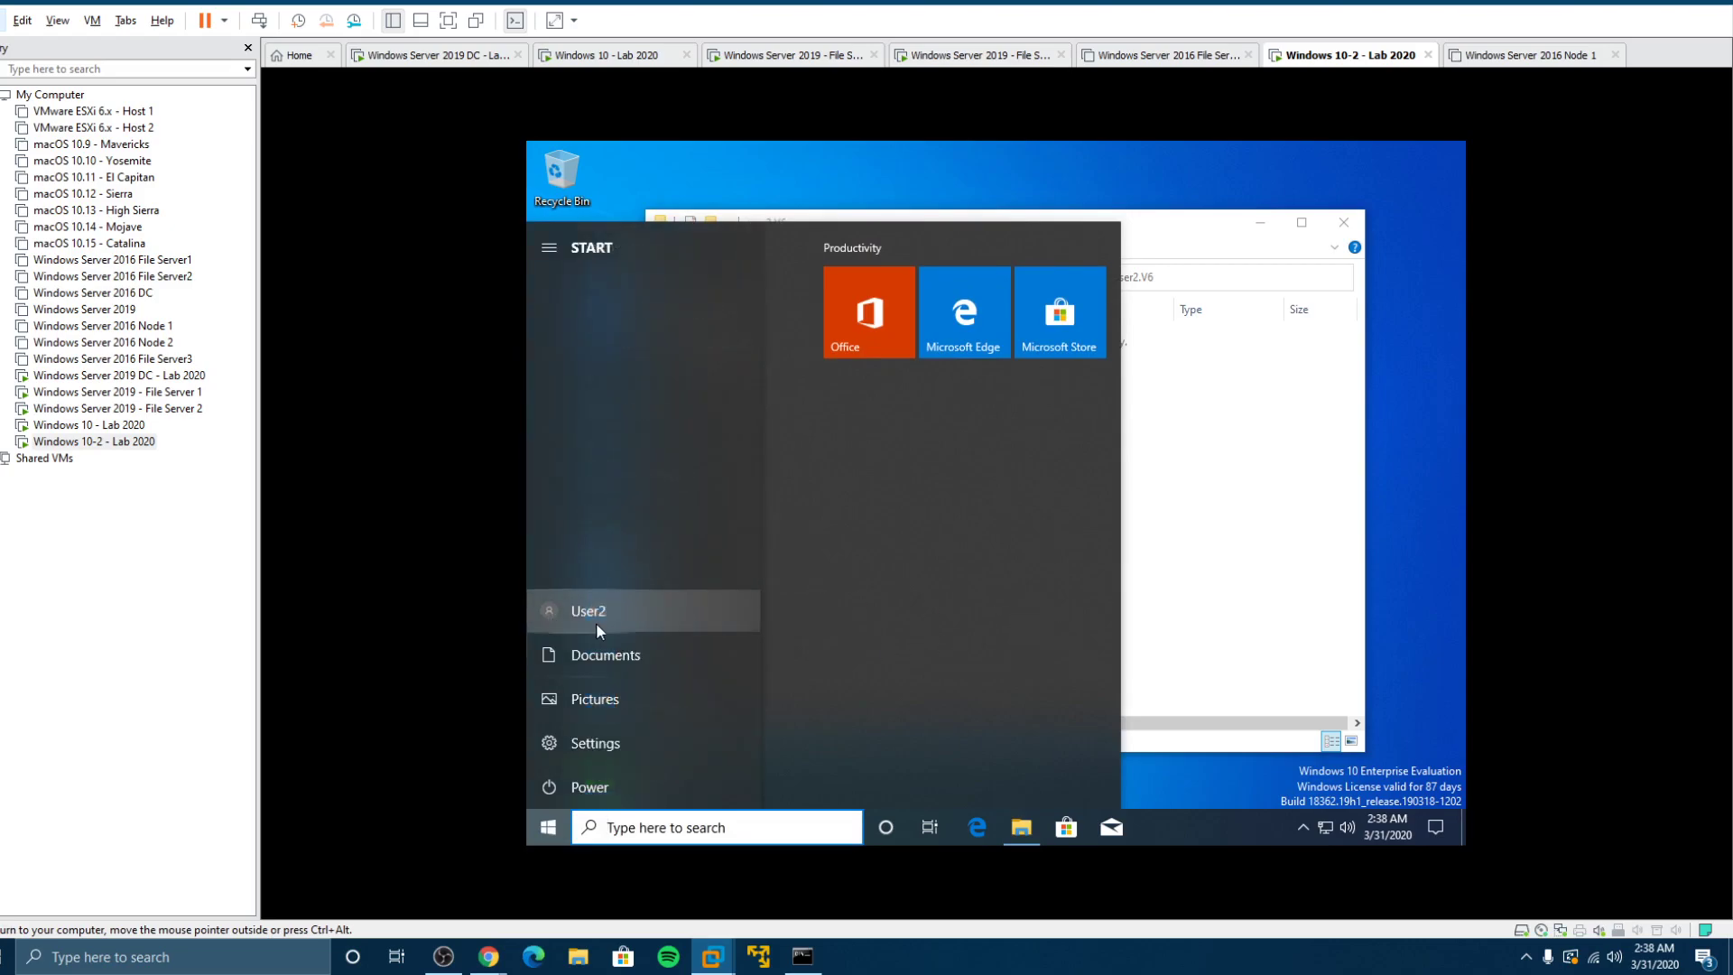
{"action": "left_click", "coordinate": [1232, 486]}
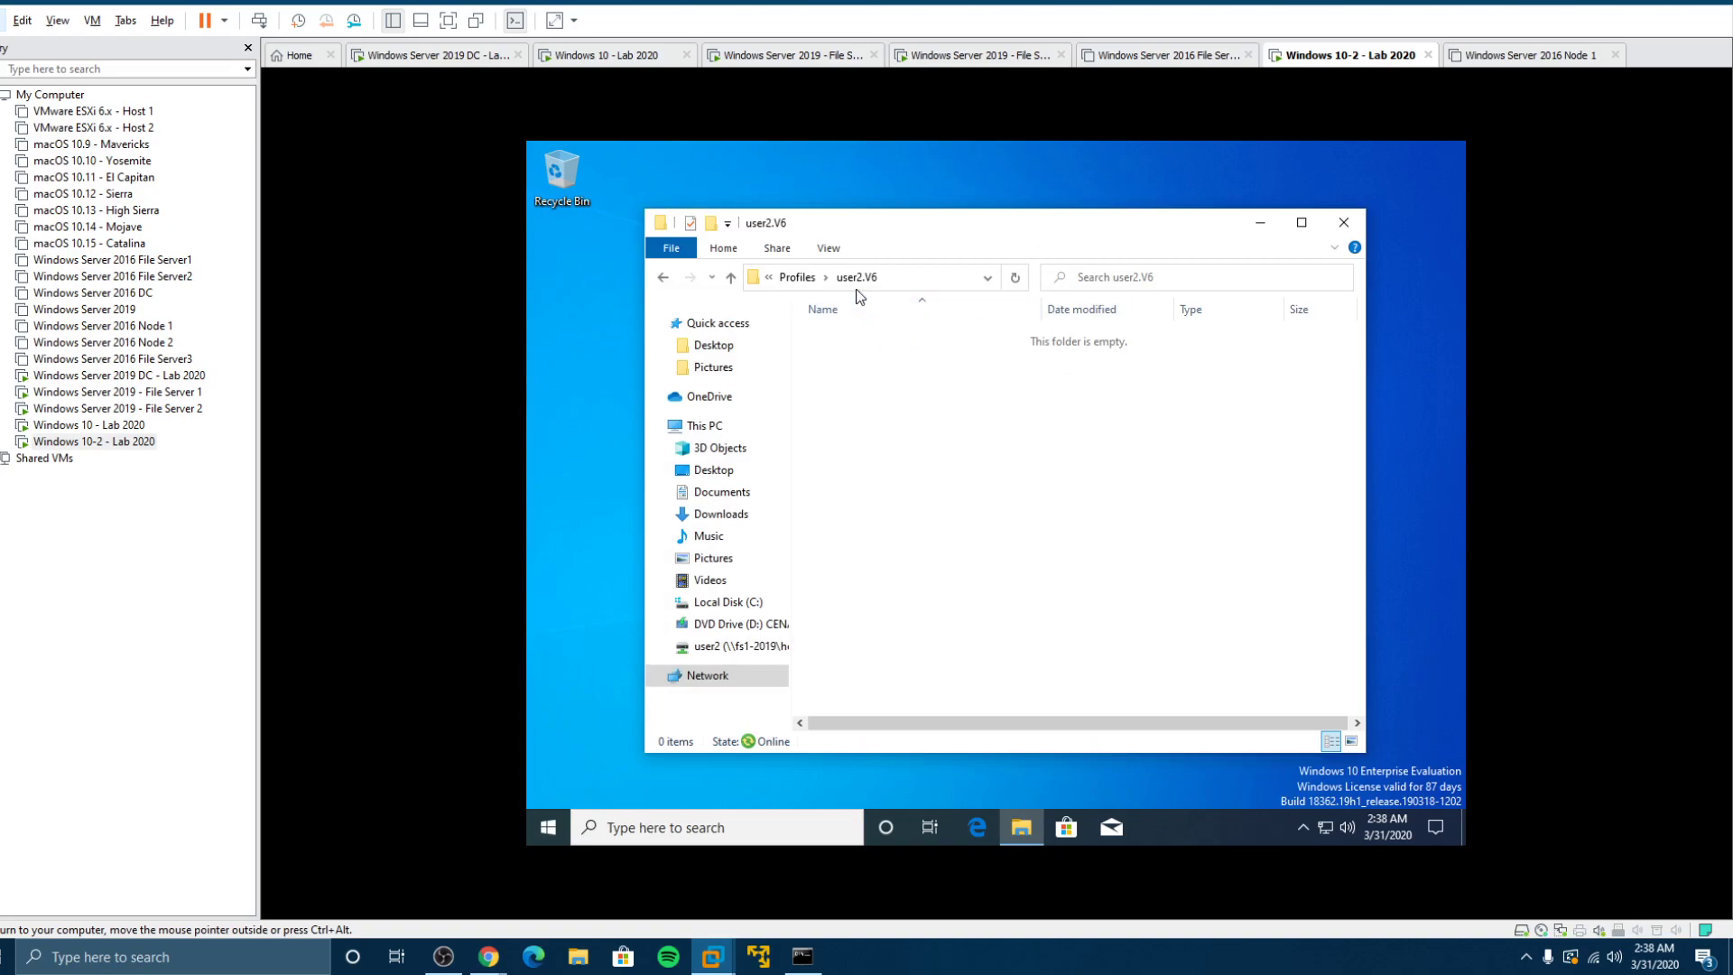
{"action": "left_click", "coordinate": [544, 827]}
{"action": "left_click", "coordinate": [549, 610]}
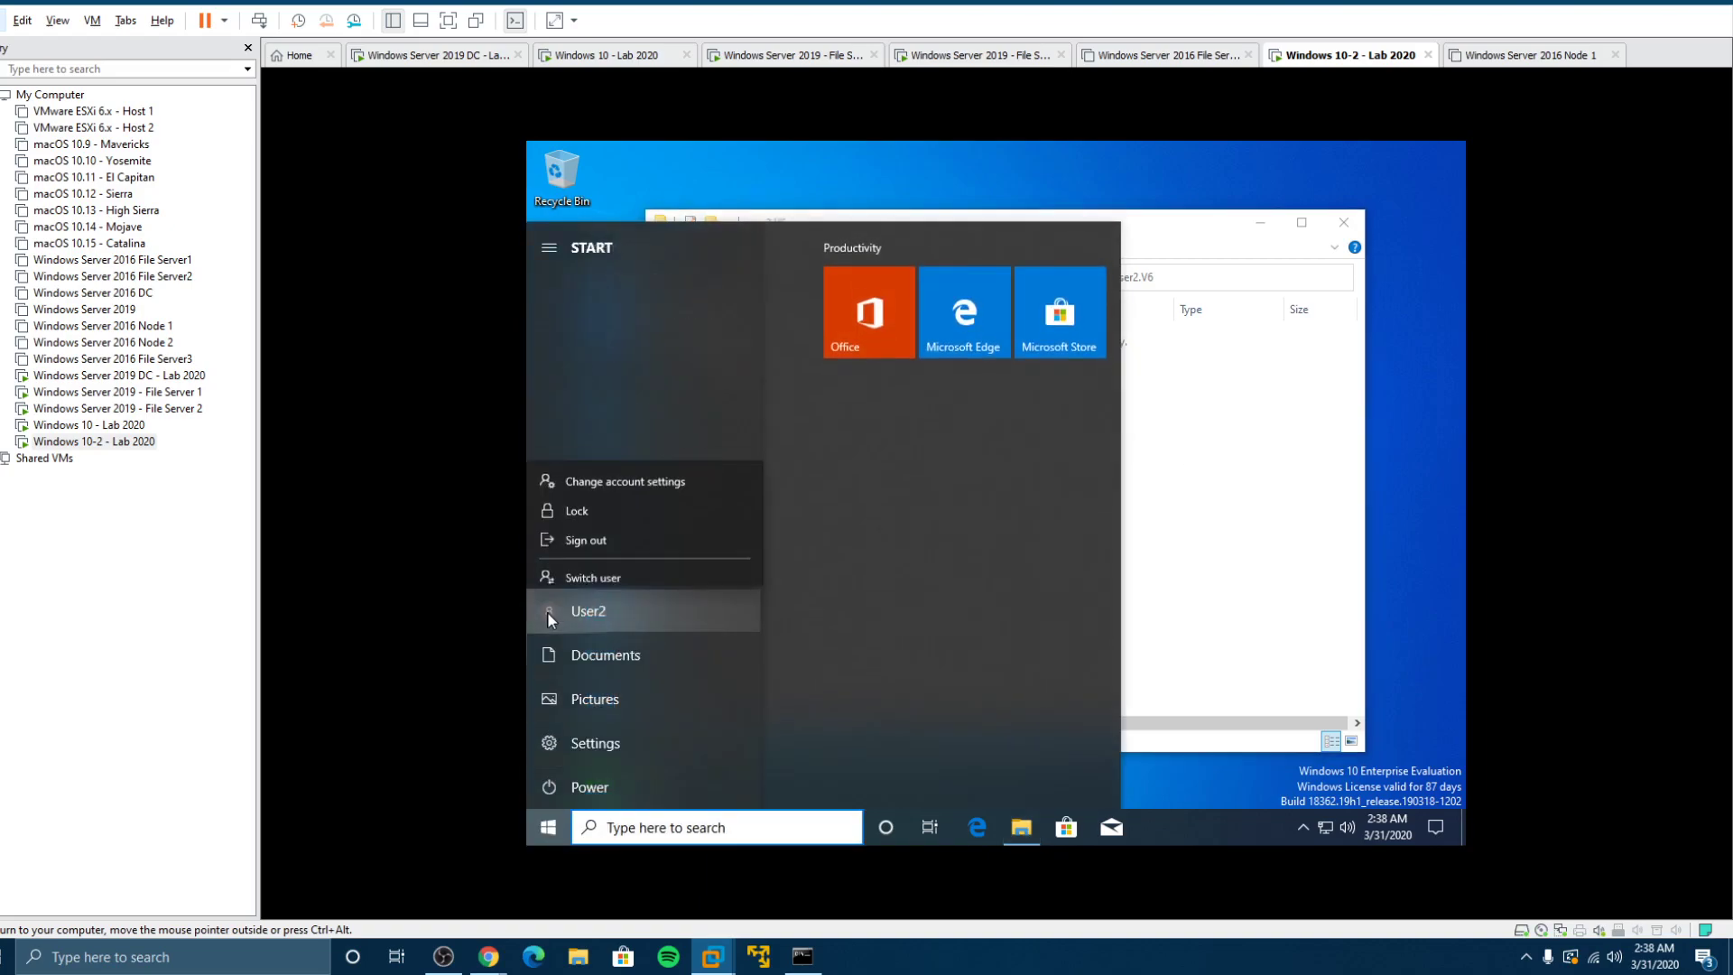
{"action": "left_click", "coordinate": [591, 533]}
Step: Sign the user out of the first Windows 10 client
{"action": "left_click", "coordinate": [117, 408]}
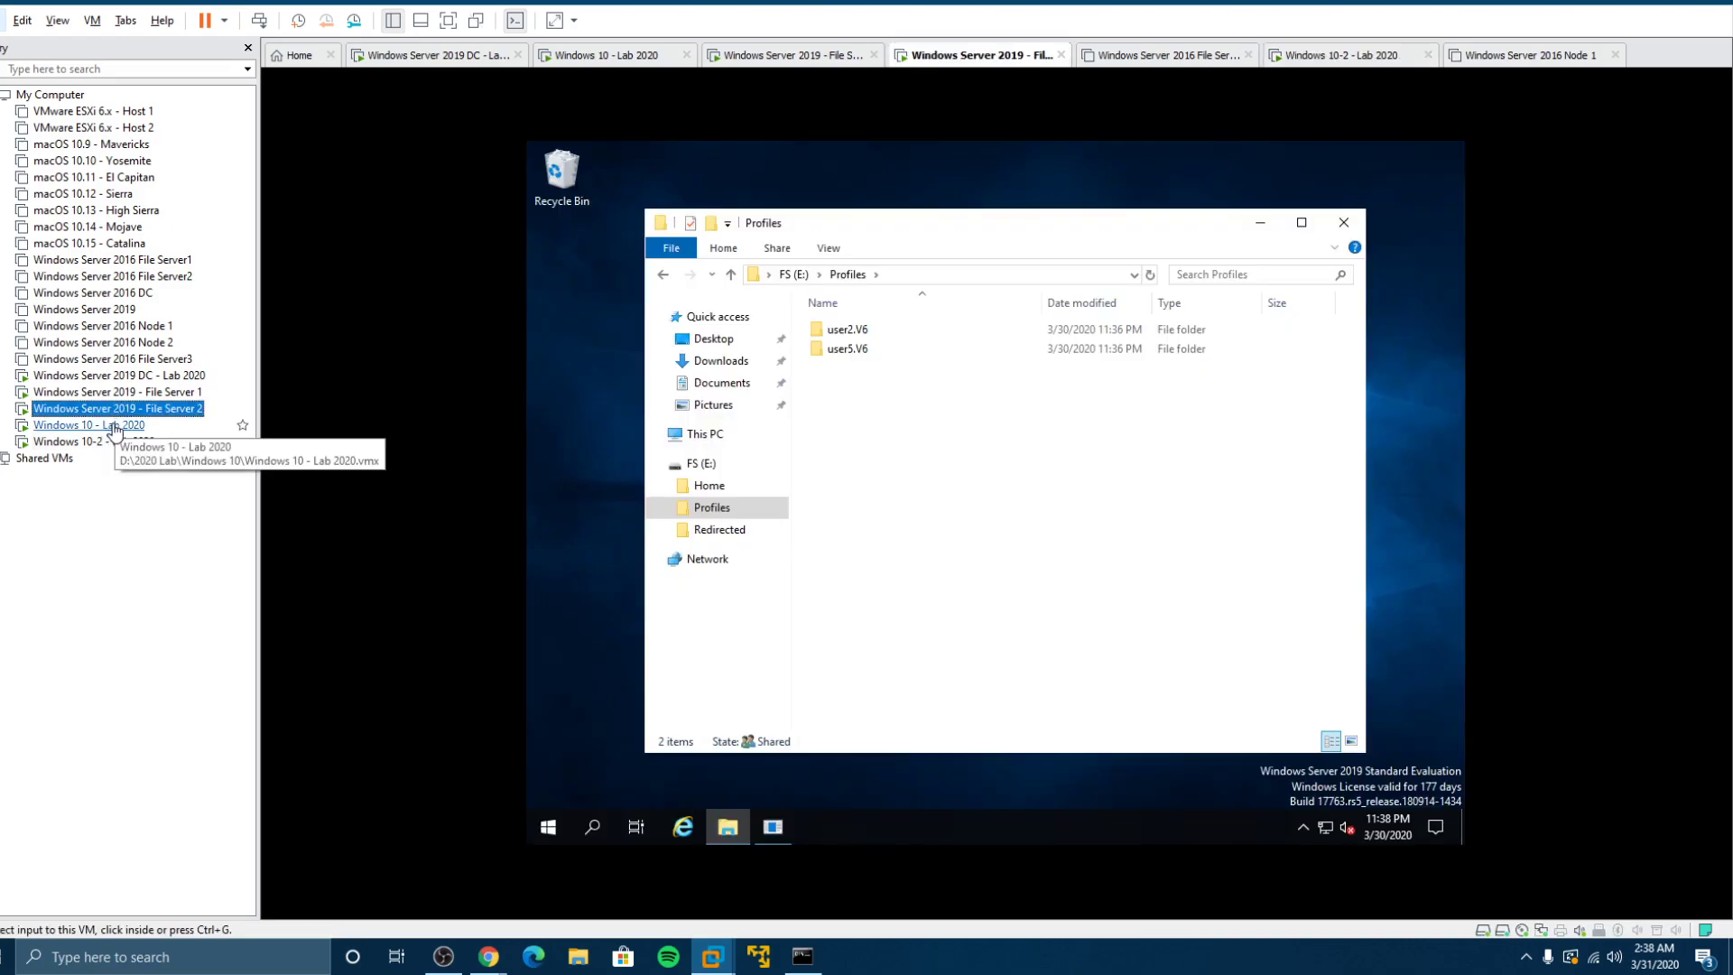
{"action": "left_click", "coordinate": [114, 425]}
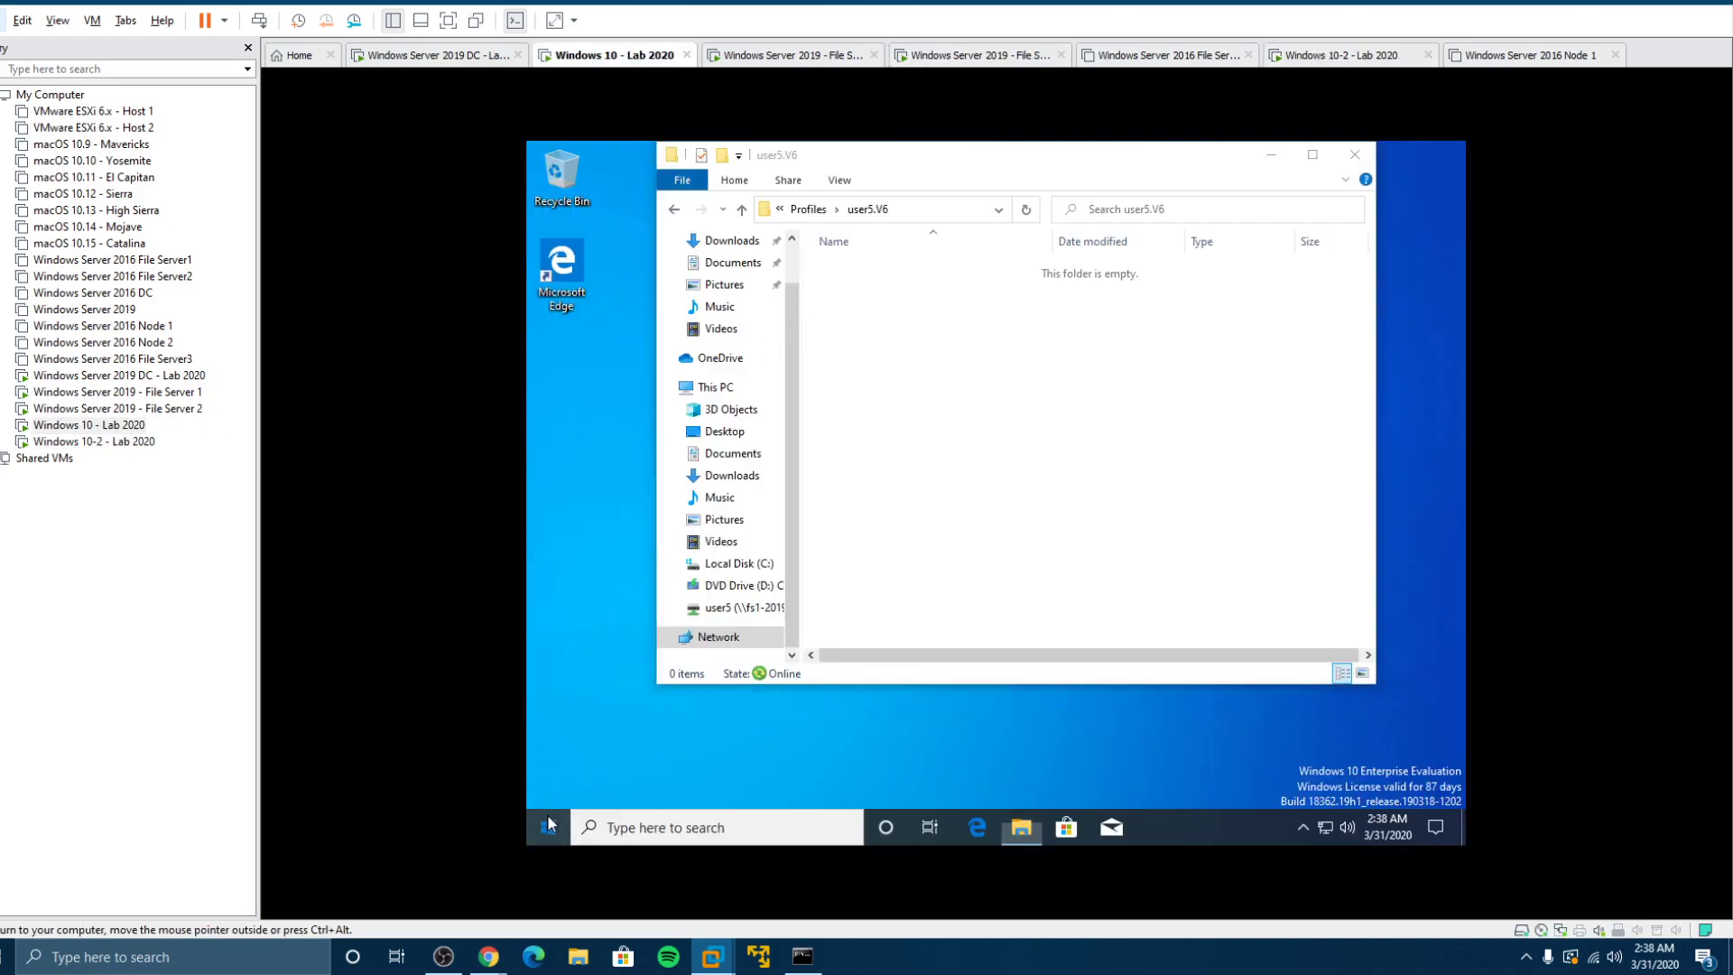
{"action": "left_click", "coordinate": [548, 824]}
{"action": "left_click", "coordinate": [547, 605]}
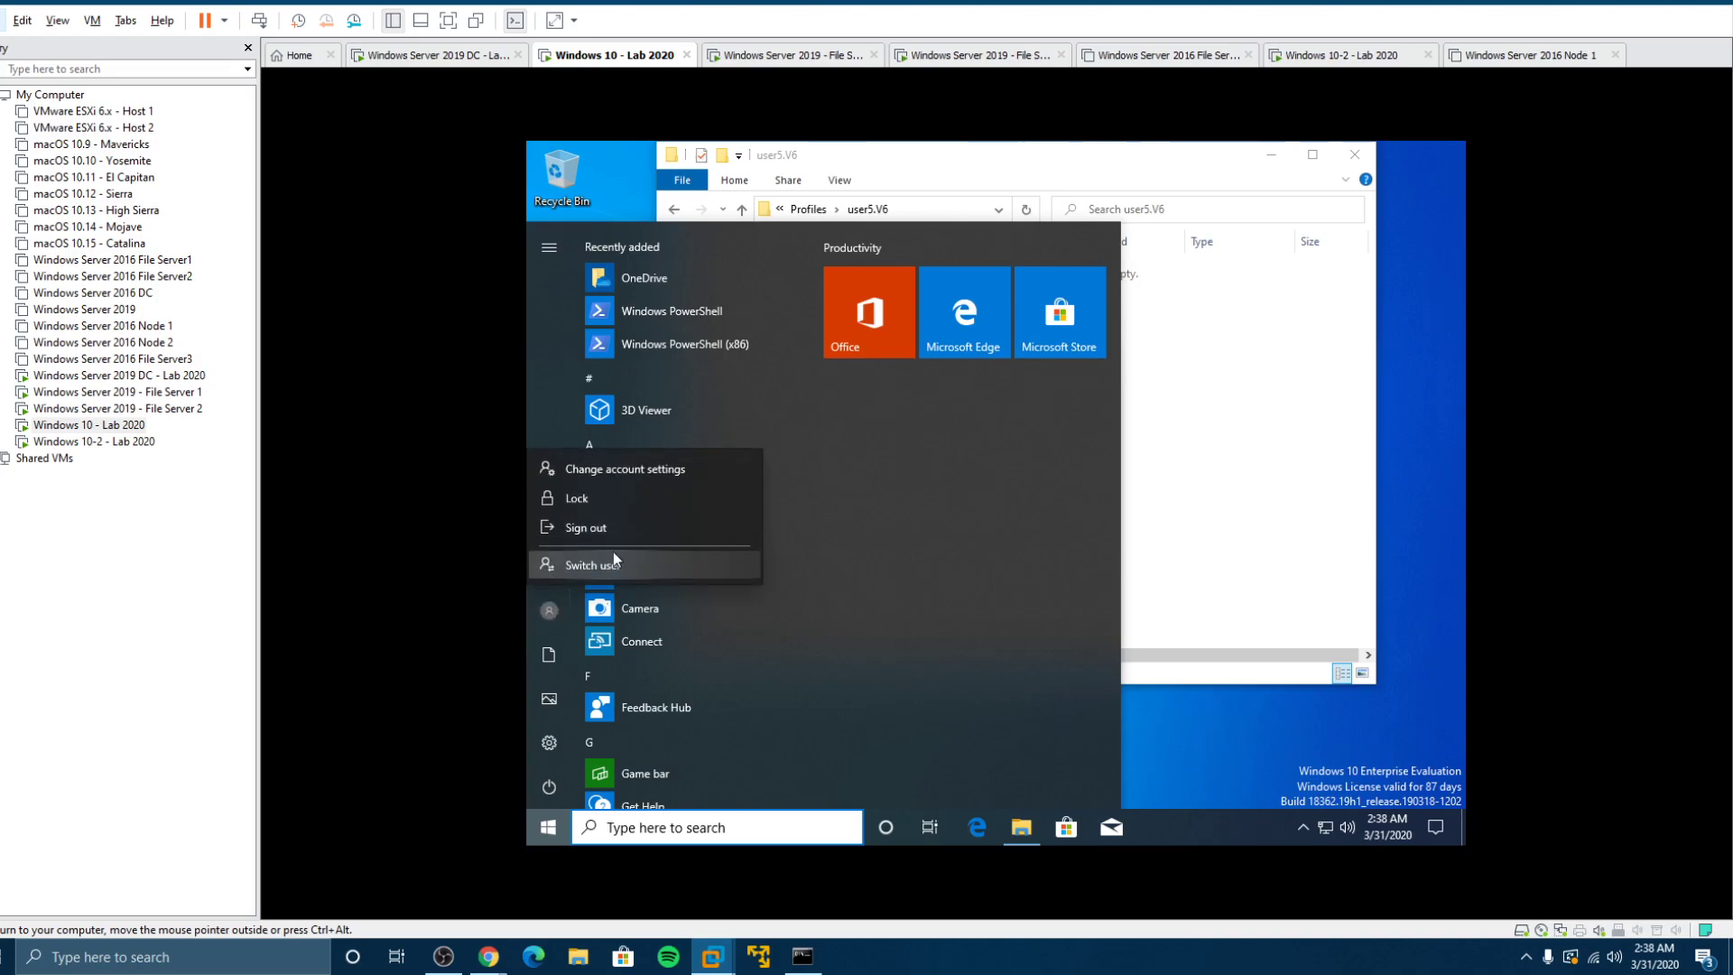
{"action": "left_click", "coordinate": [609, 529]}
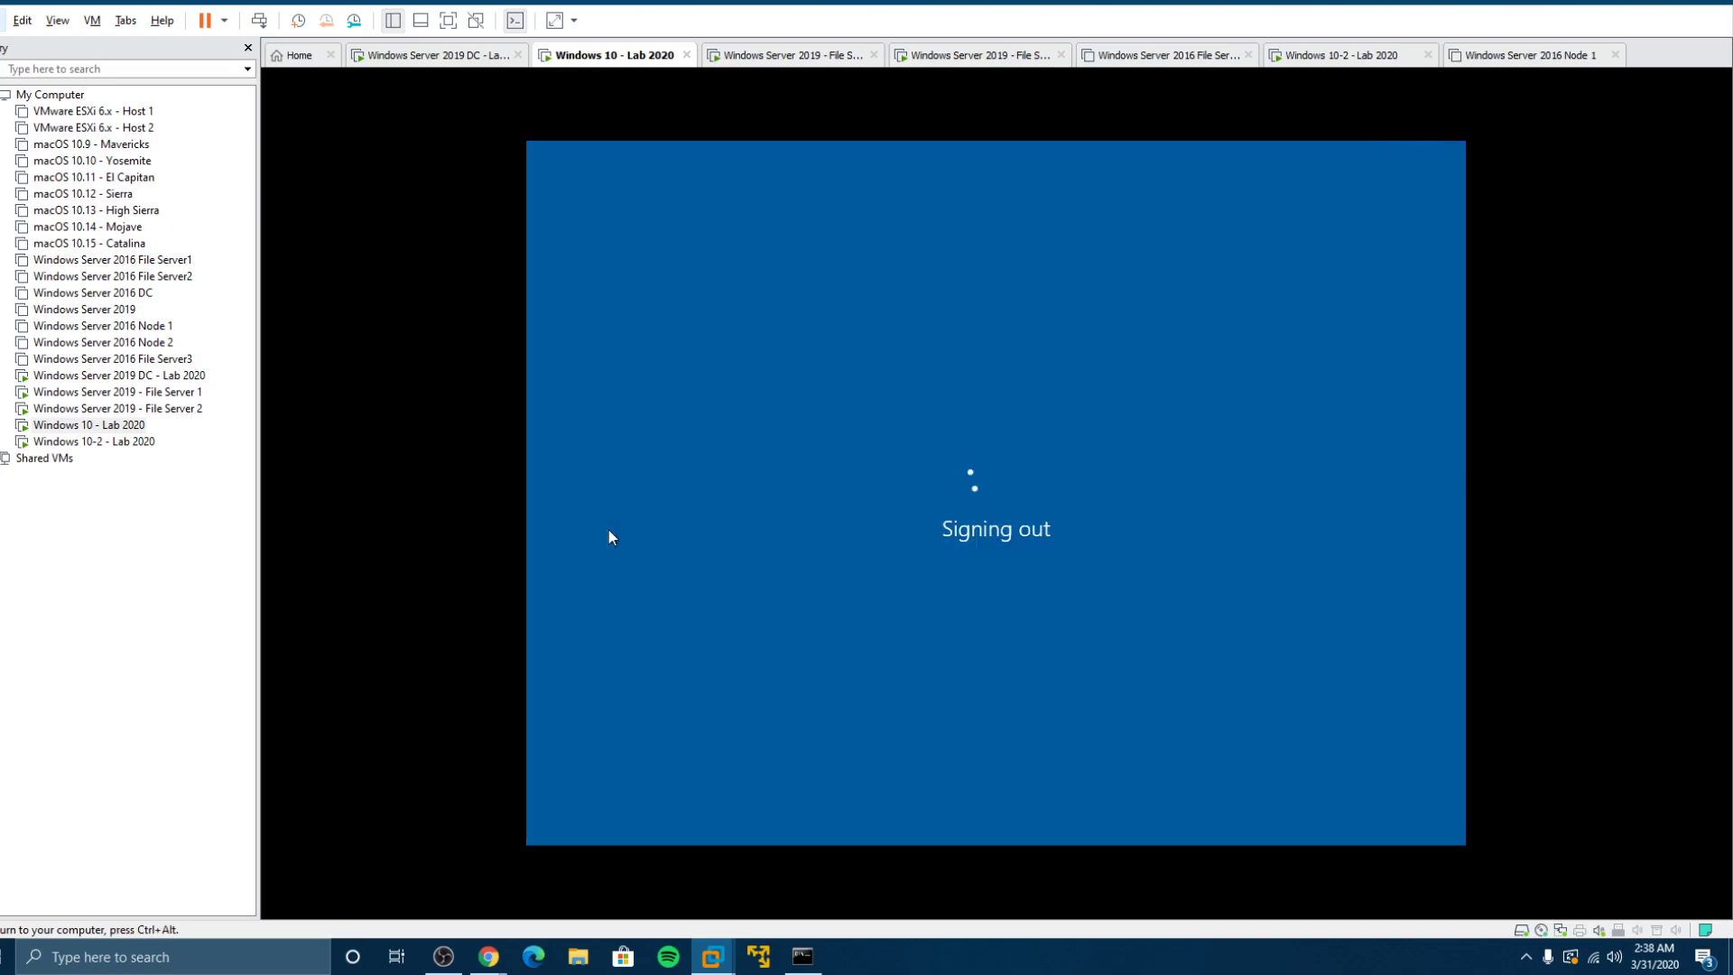
Step: Sign both users back in with their passwords and return to the Windows 10-2 client
{"action": "left_click", "coordinate": [136, 442]}
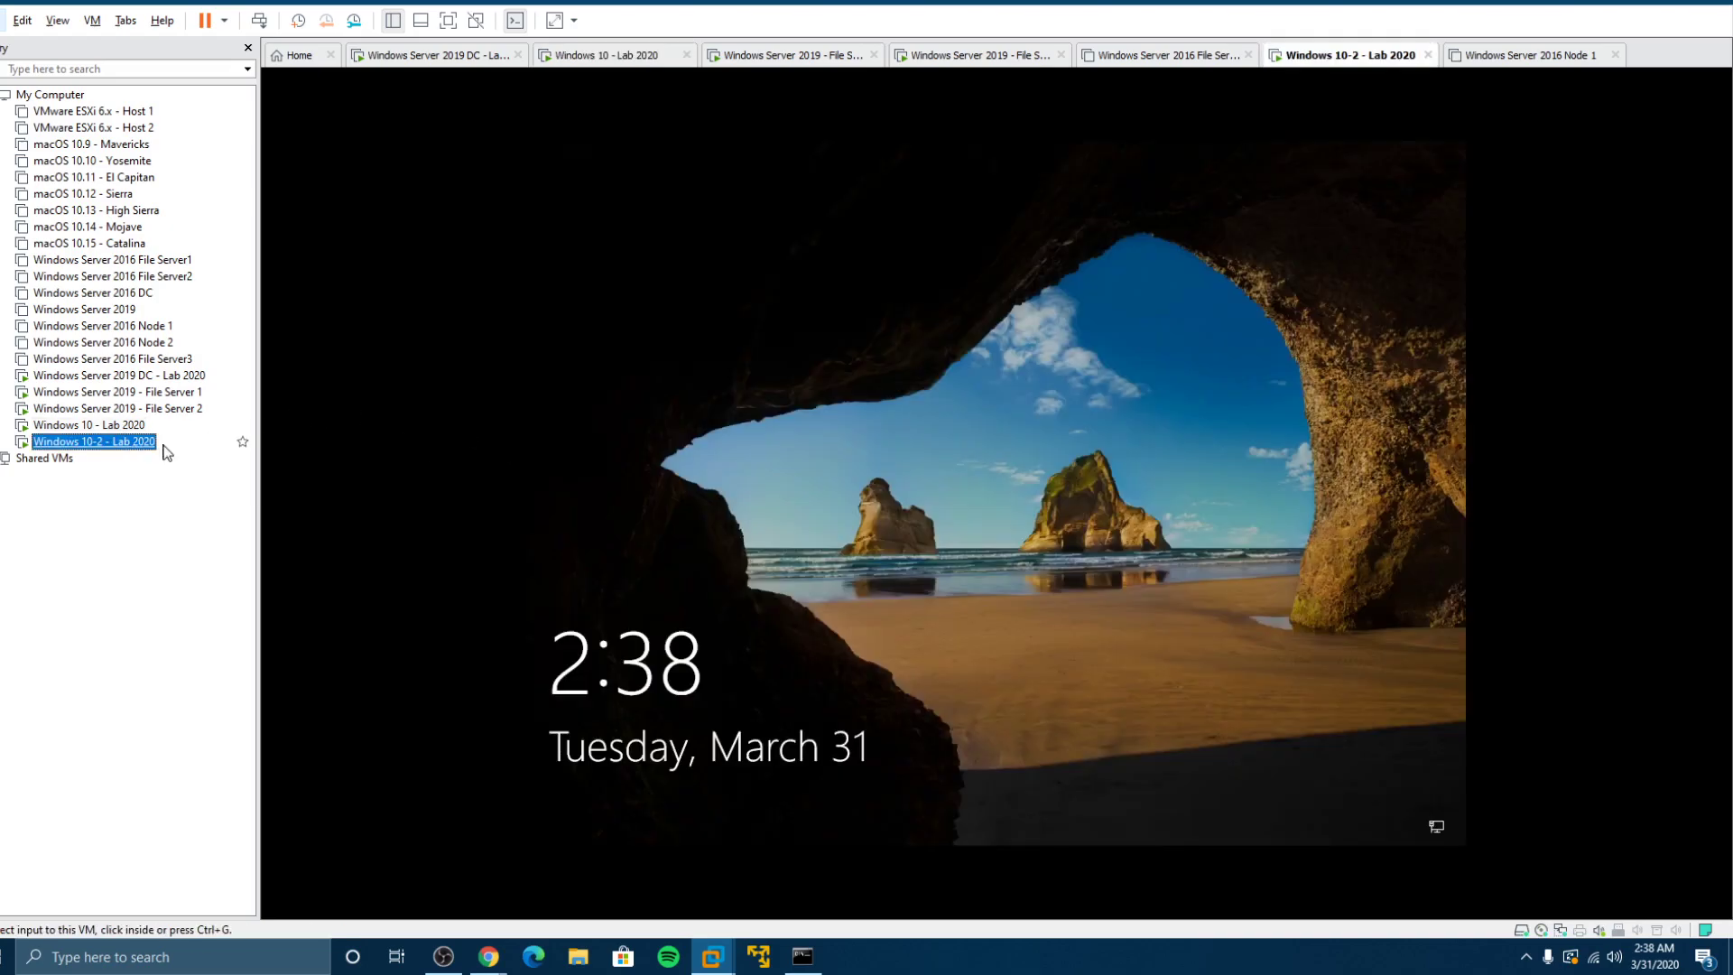
{"action": "left_click", "coordinate": [799, 497]}
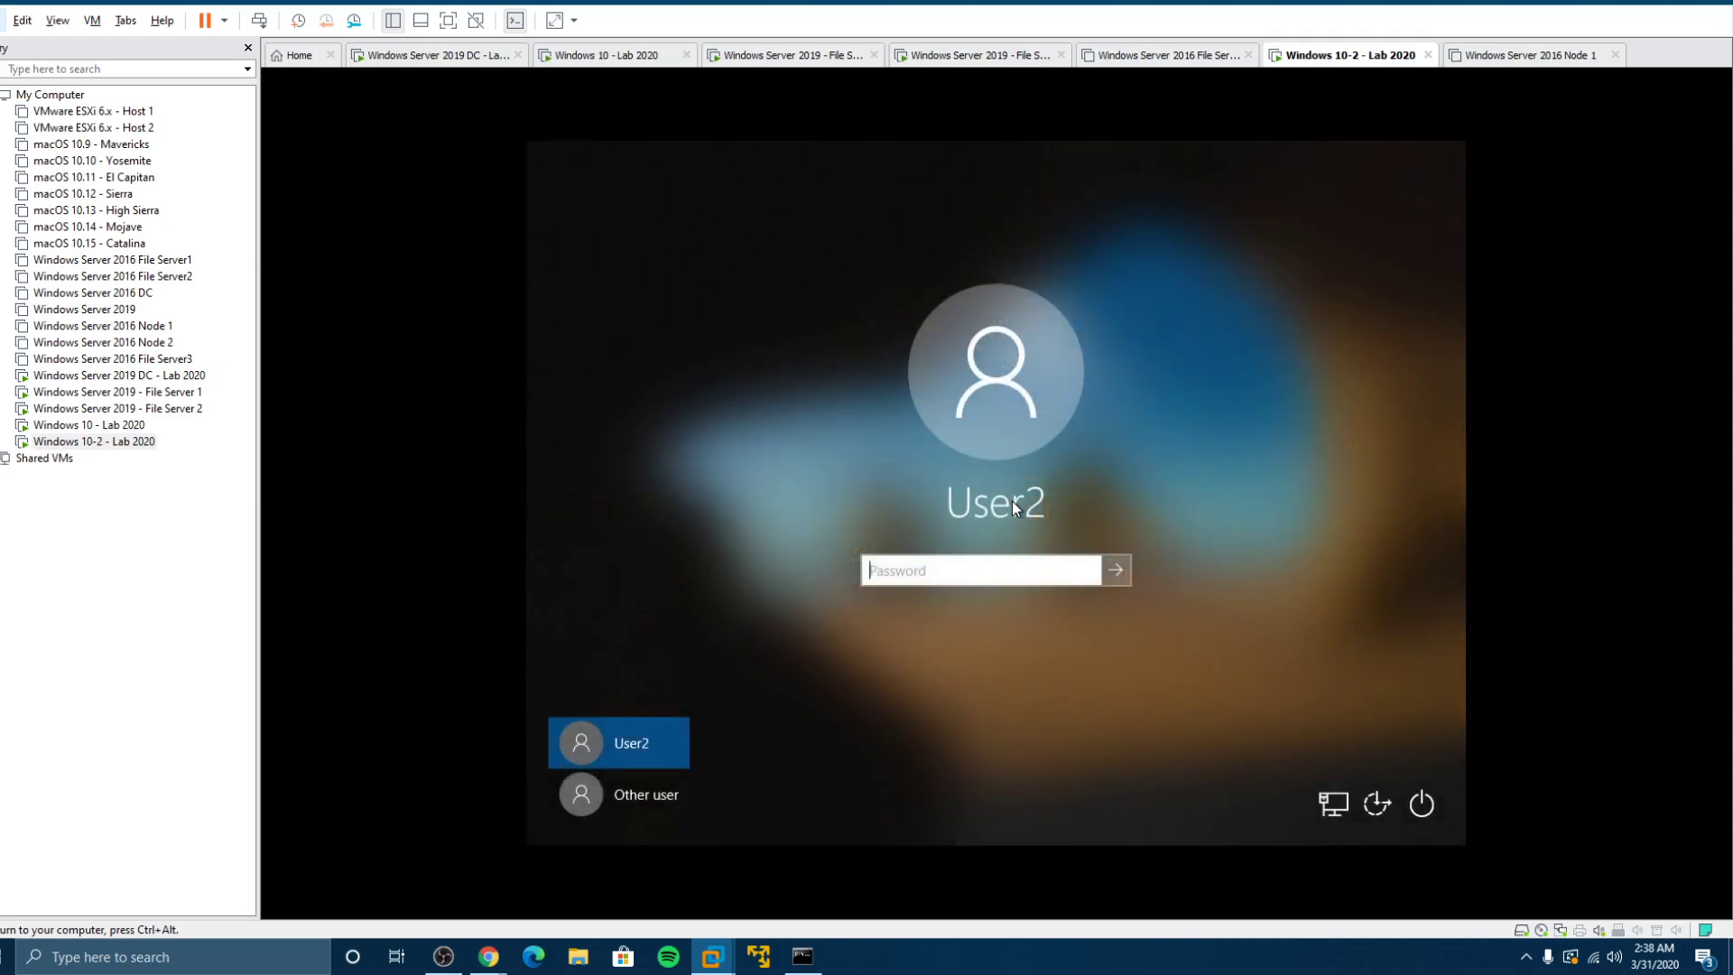
{"action": "type", "text": "*********"}
{"action": "key", "text": "Return"}
{"action": "key", "text": "ctrl+alt"}
{"action": "left_click", "coordinate": [89, 424]}
{"action": "left_click", "coordinate": [785, 538]}
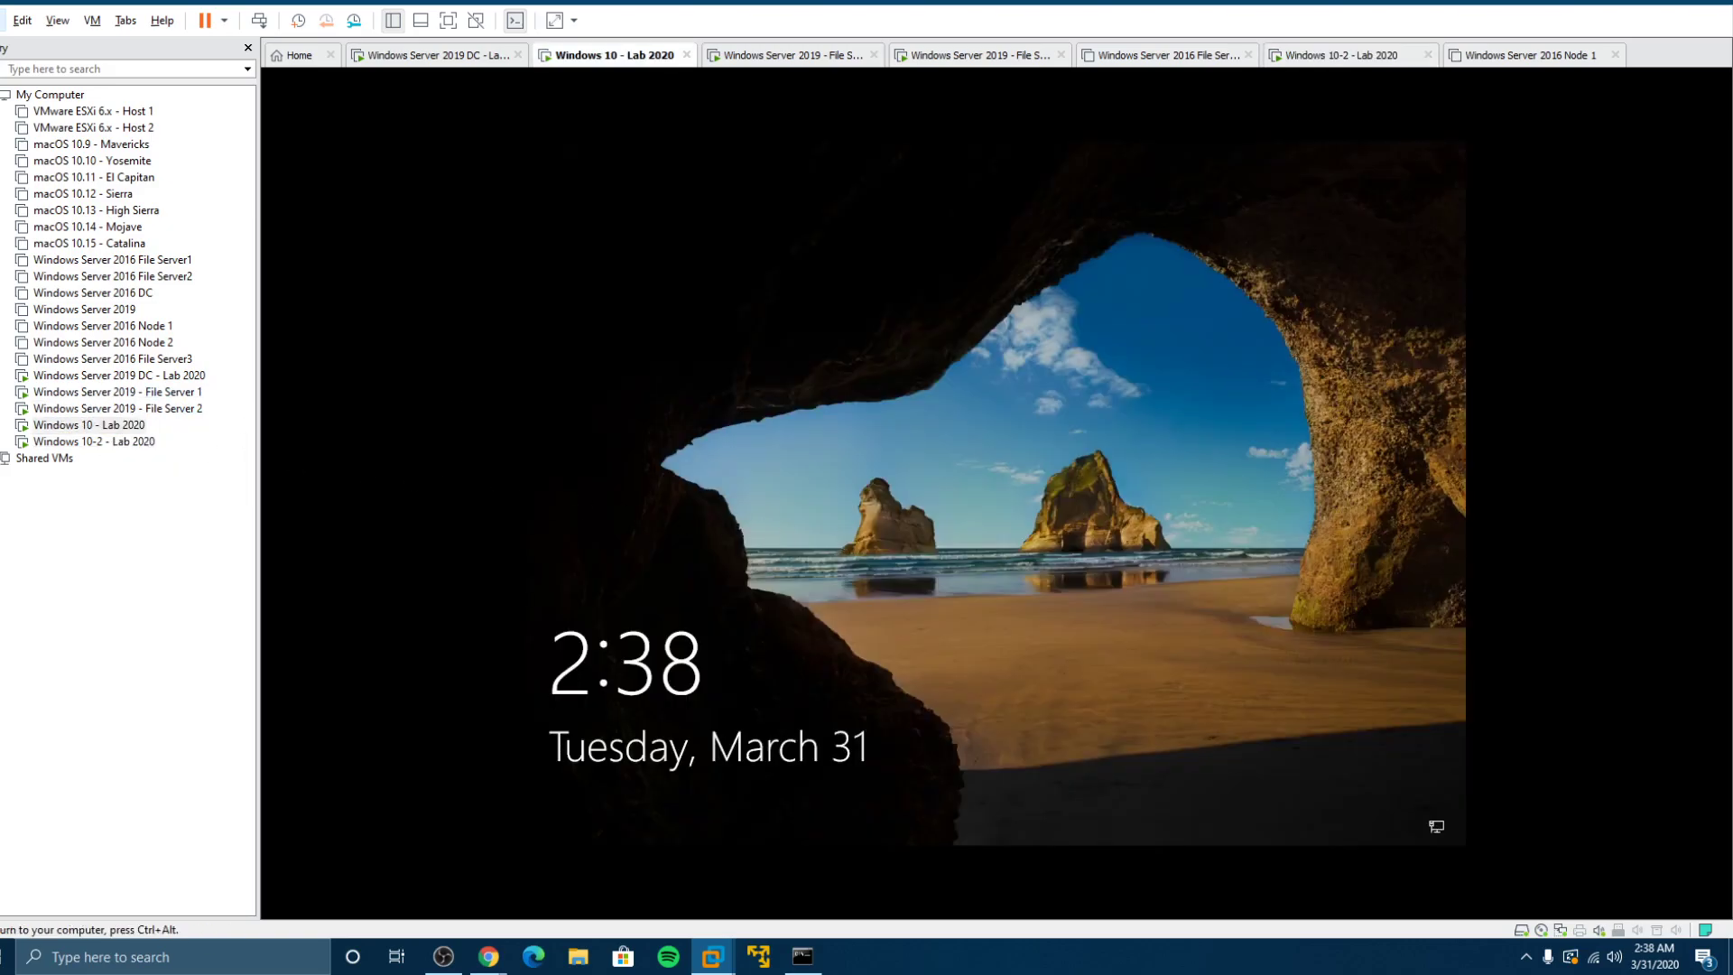
{"action": "type", "text": "**********"}
{"action": "key", "text": "Return"}
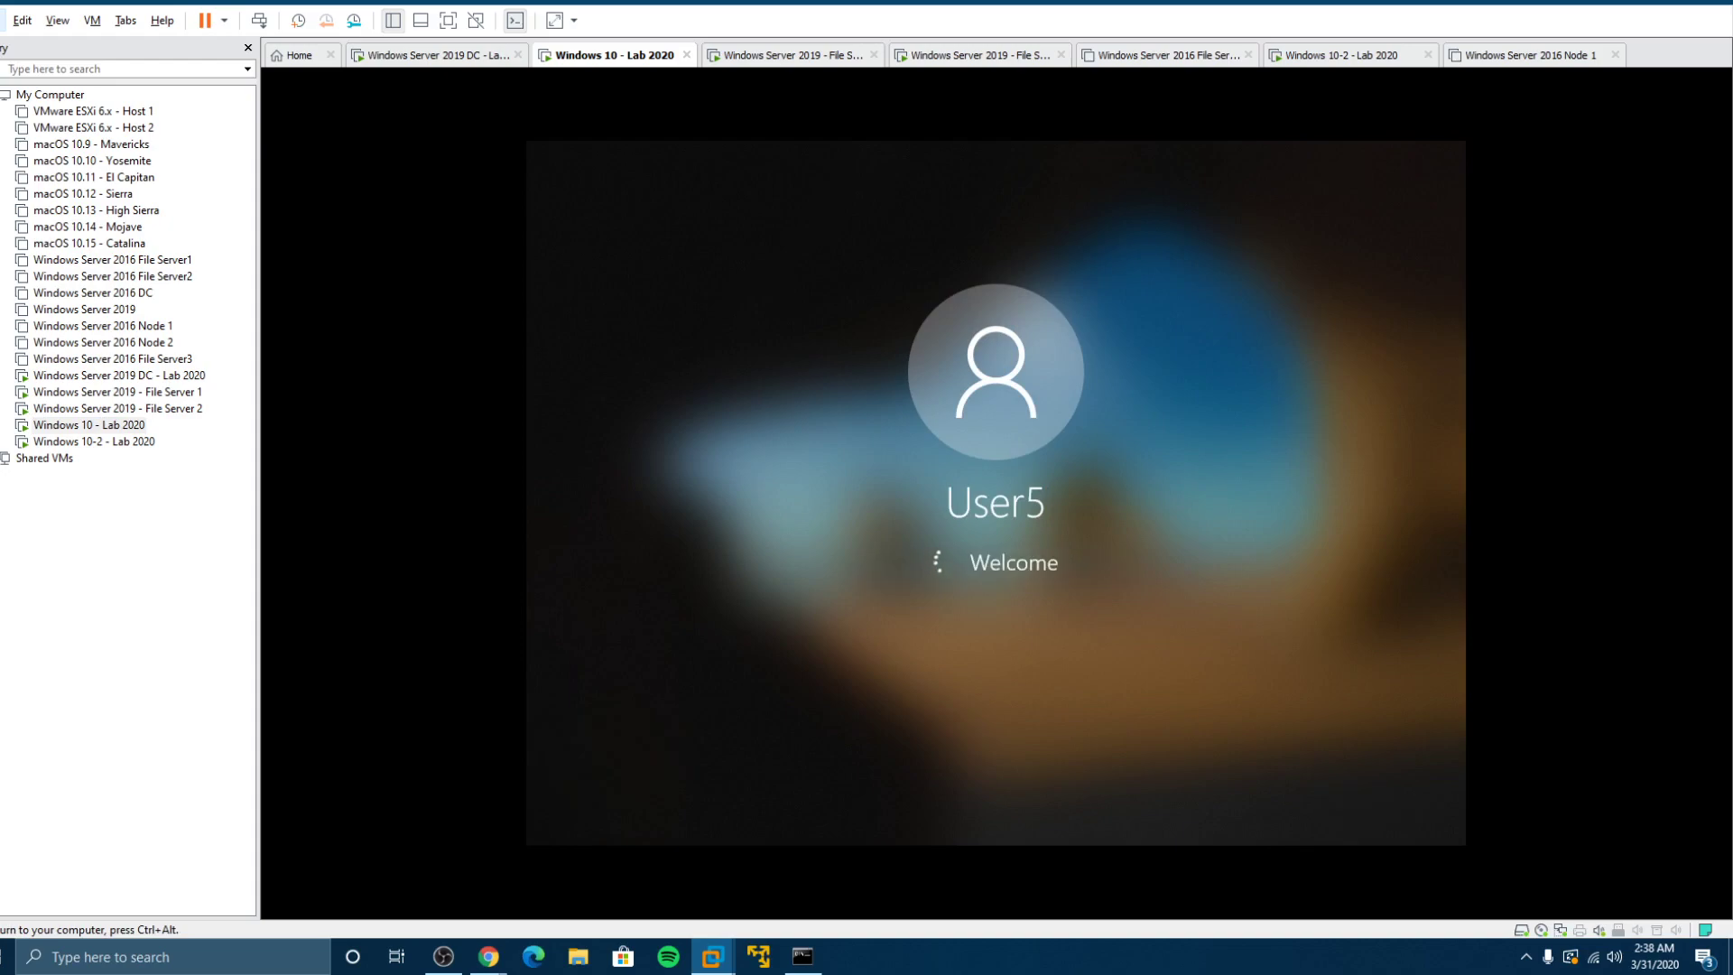
{"action": "key", "text": "ctrl+alt"}
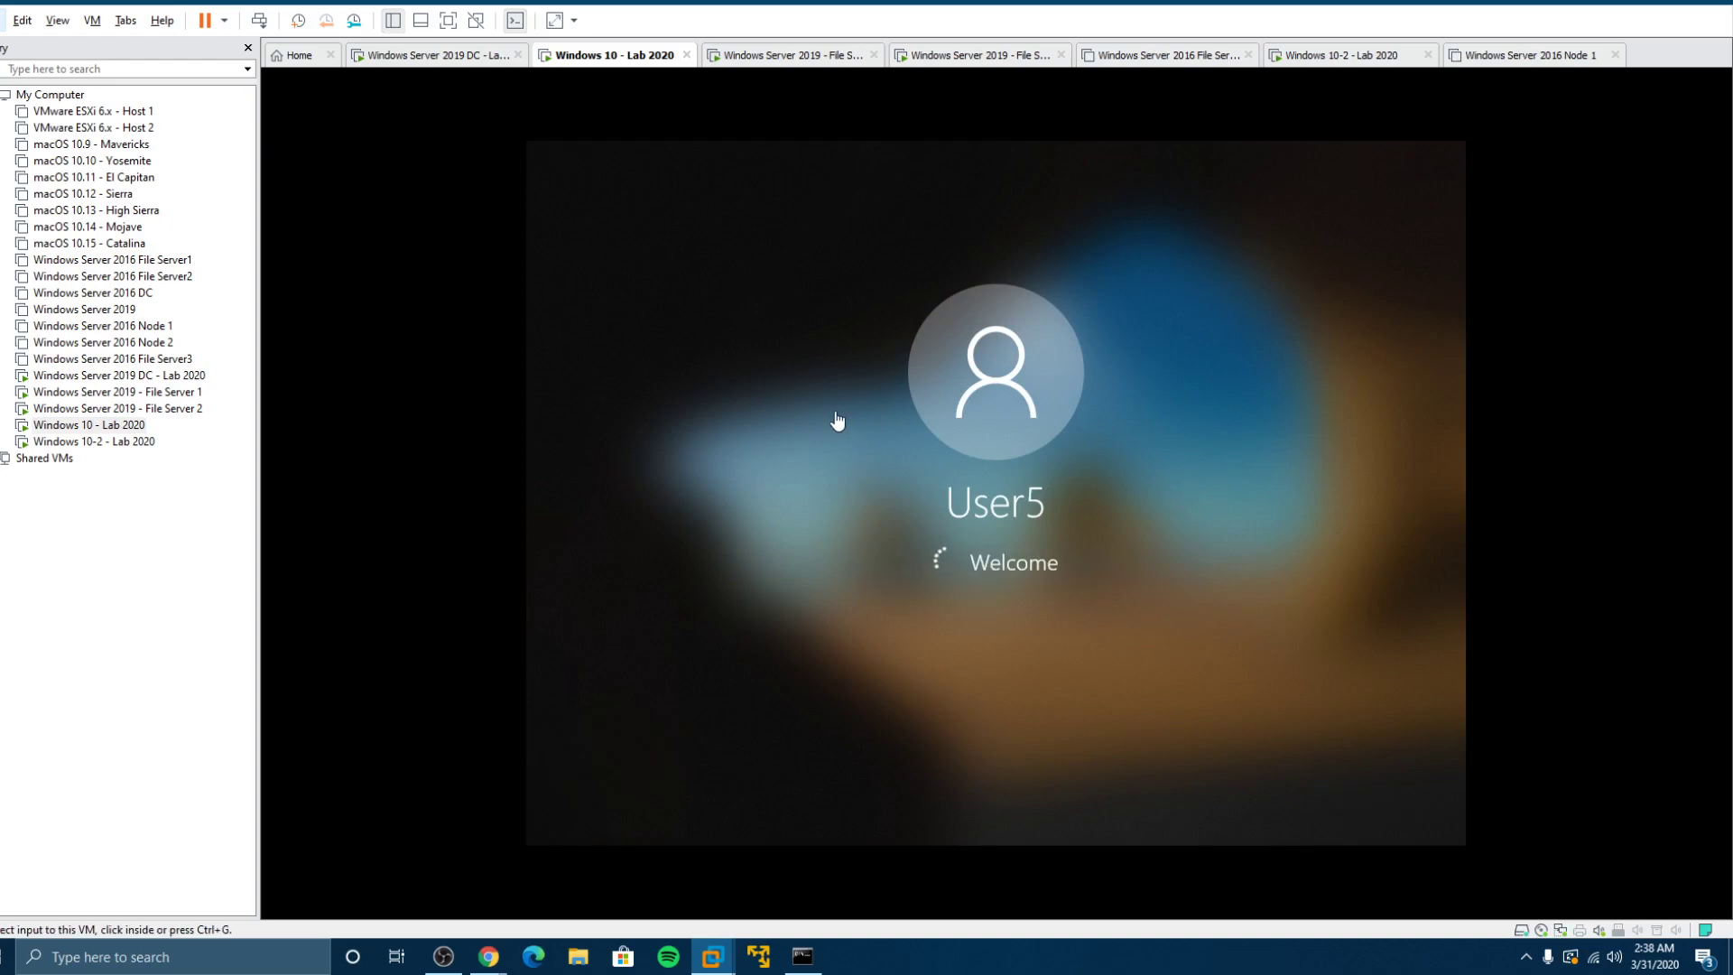
{"action": "left_click", "coordinate": [117, 392]}
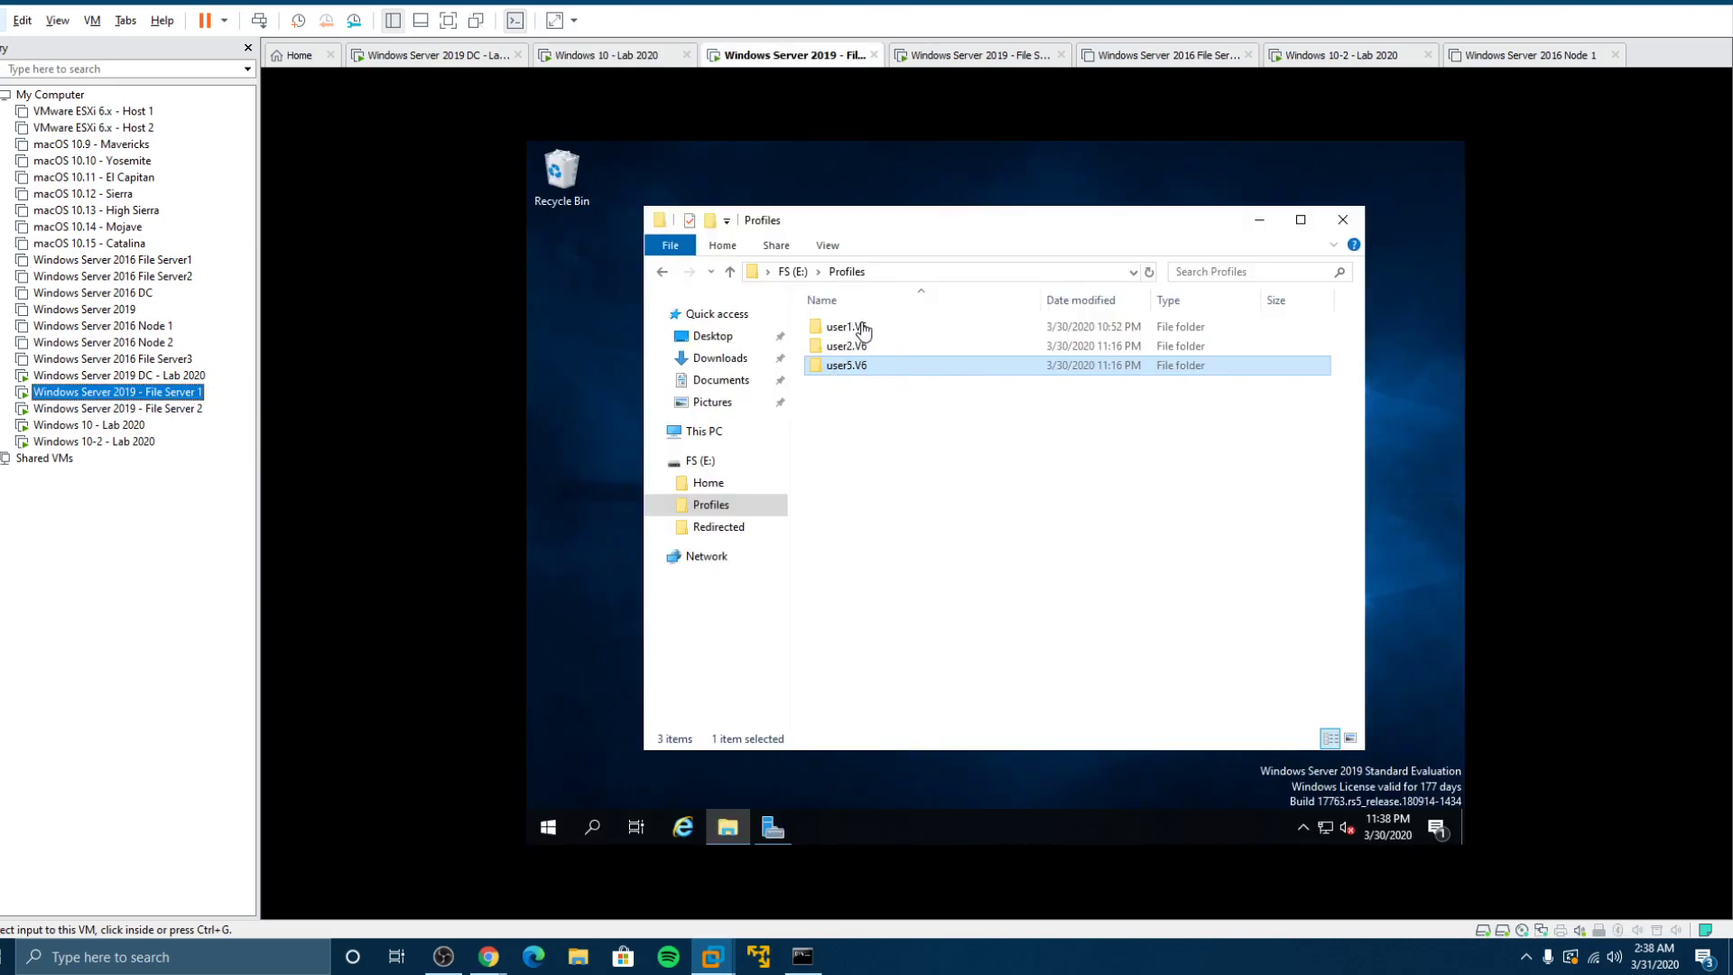
{"action": "left_click", "coordinate": [122, 440]}
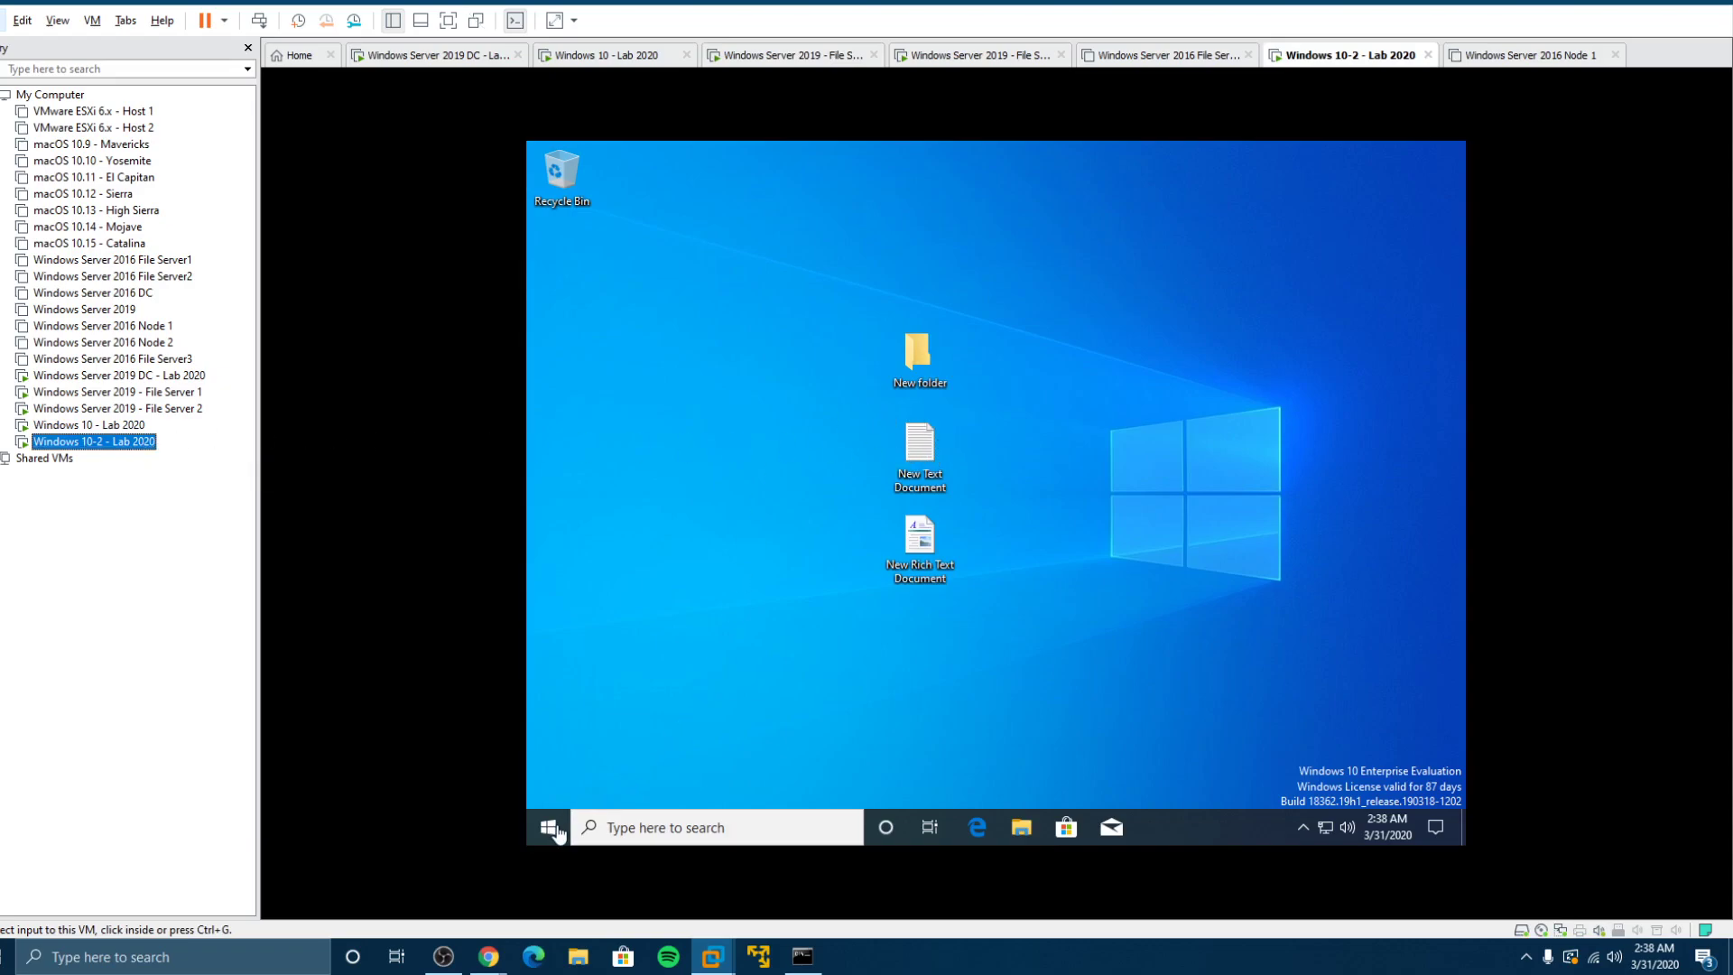
Step: In File Explorer on the client, browse to the local C:\Users\User2 folder
{"action": "left_click", "coordinate": [1021, 839]}
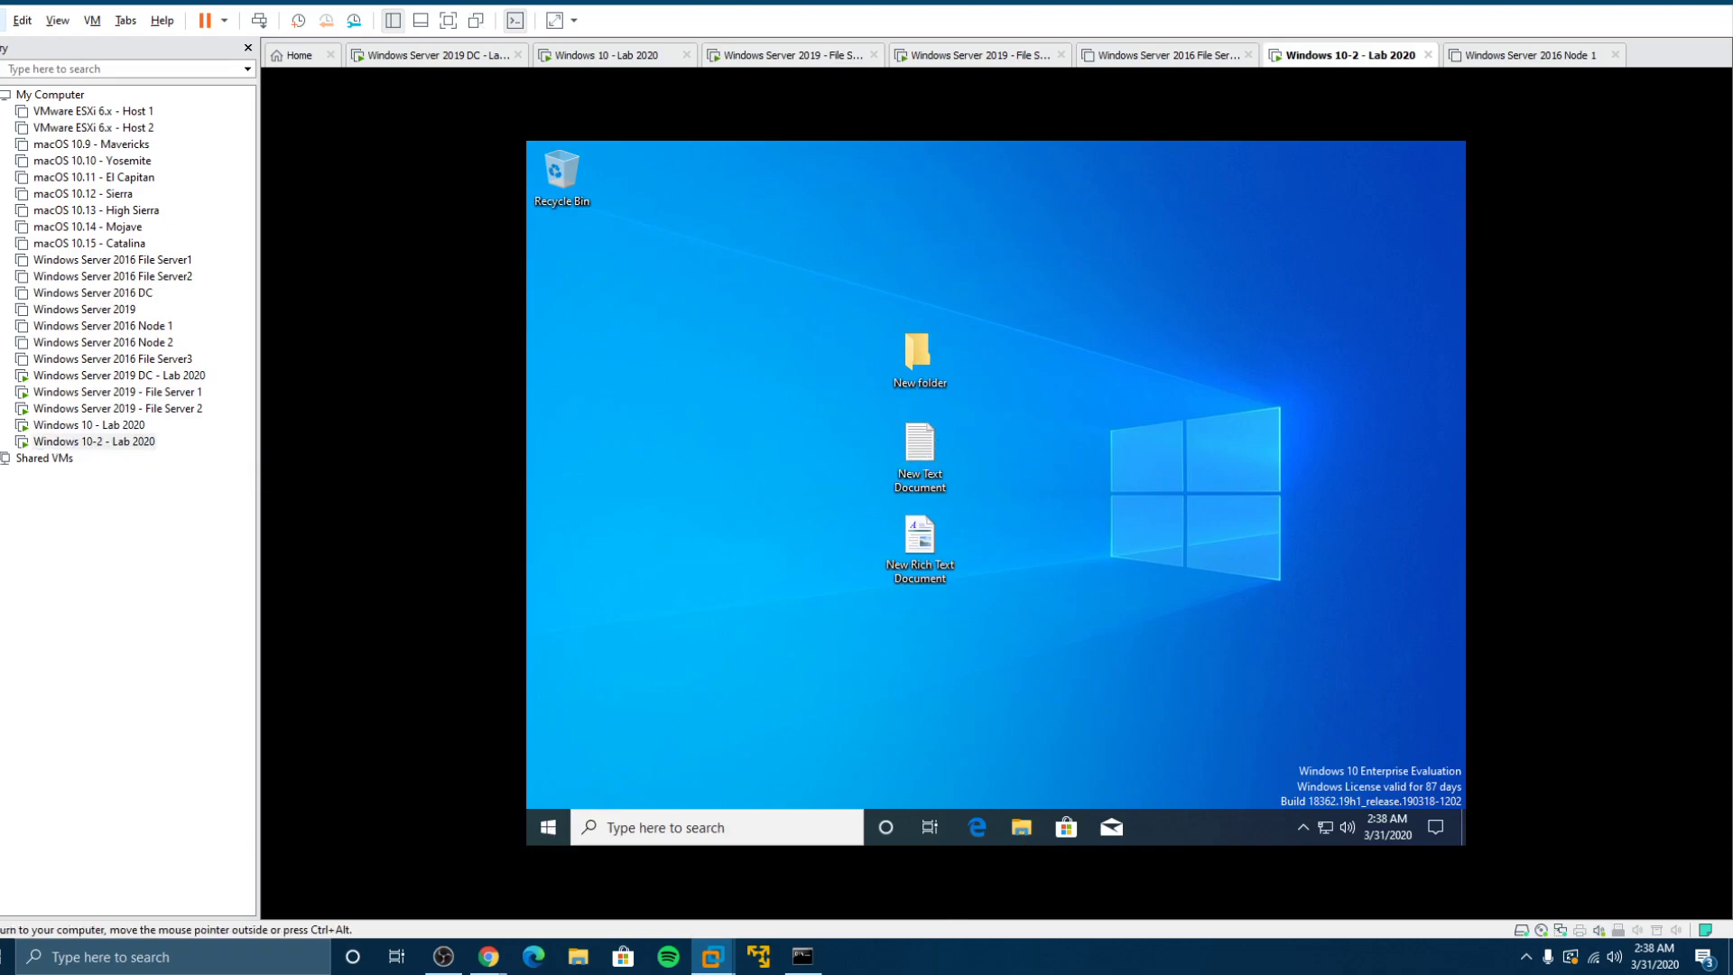
{"action": "left_click", "coordinate": [1022, 824]}
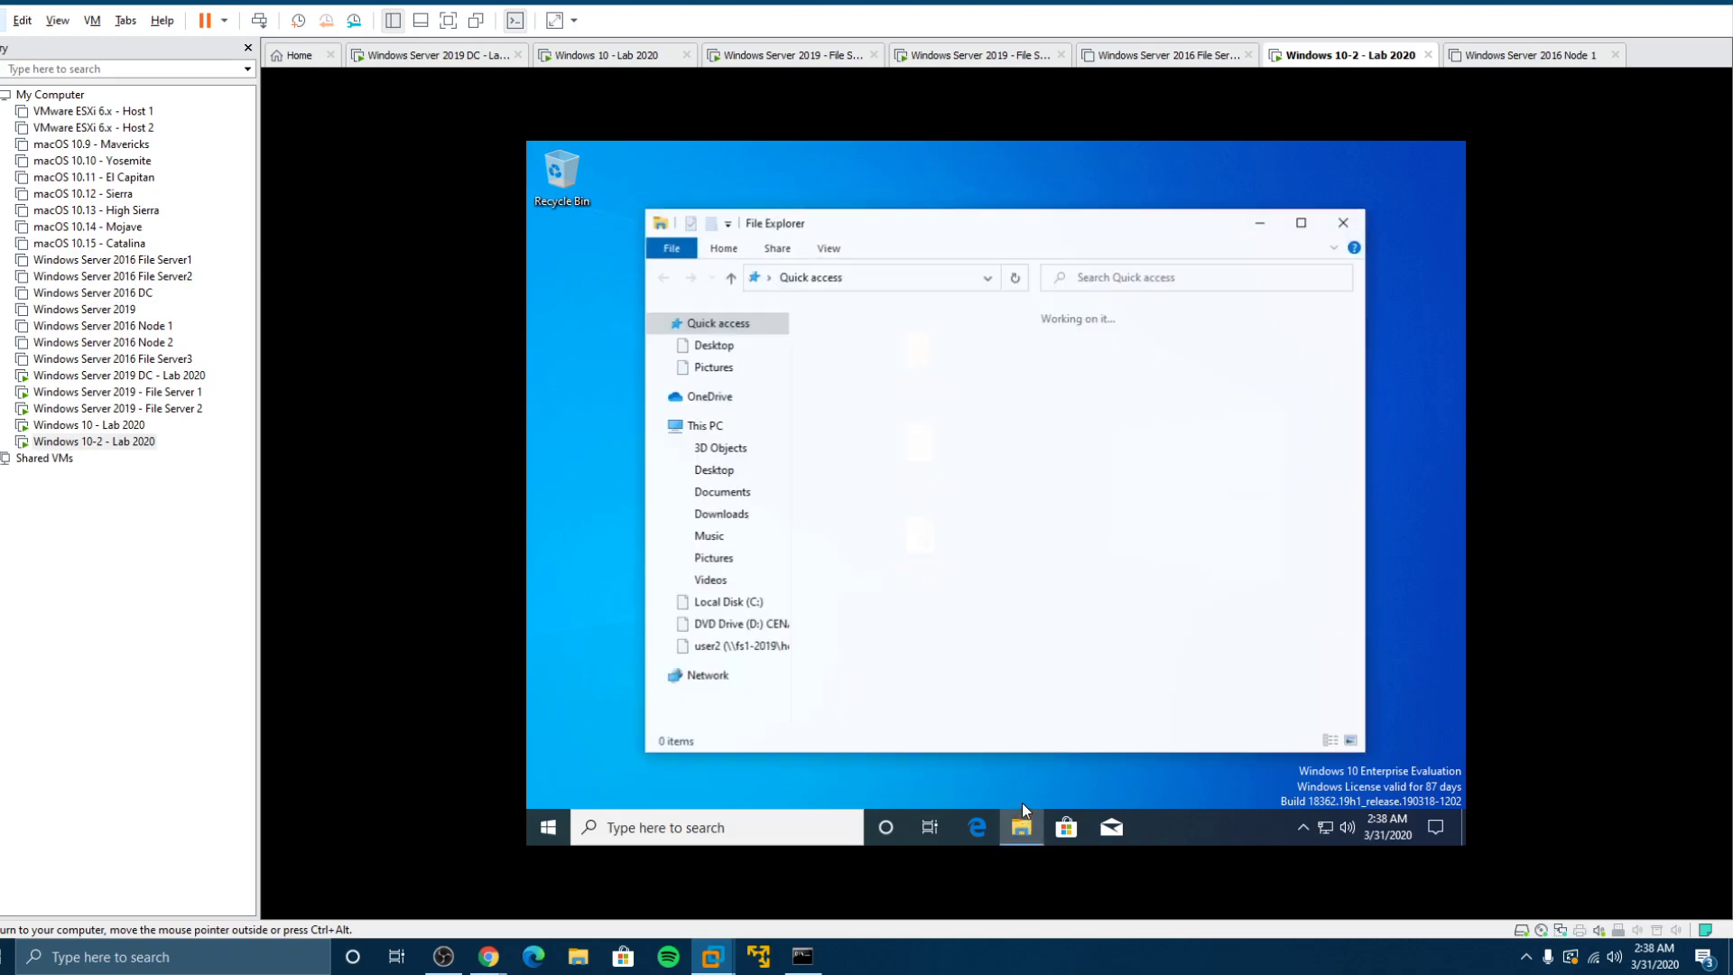
{"action": "left_click", "coordinate": [550, 829]}
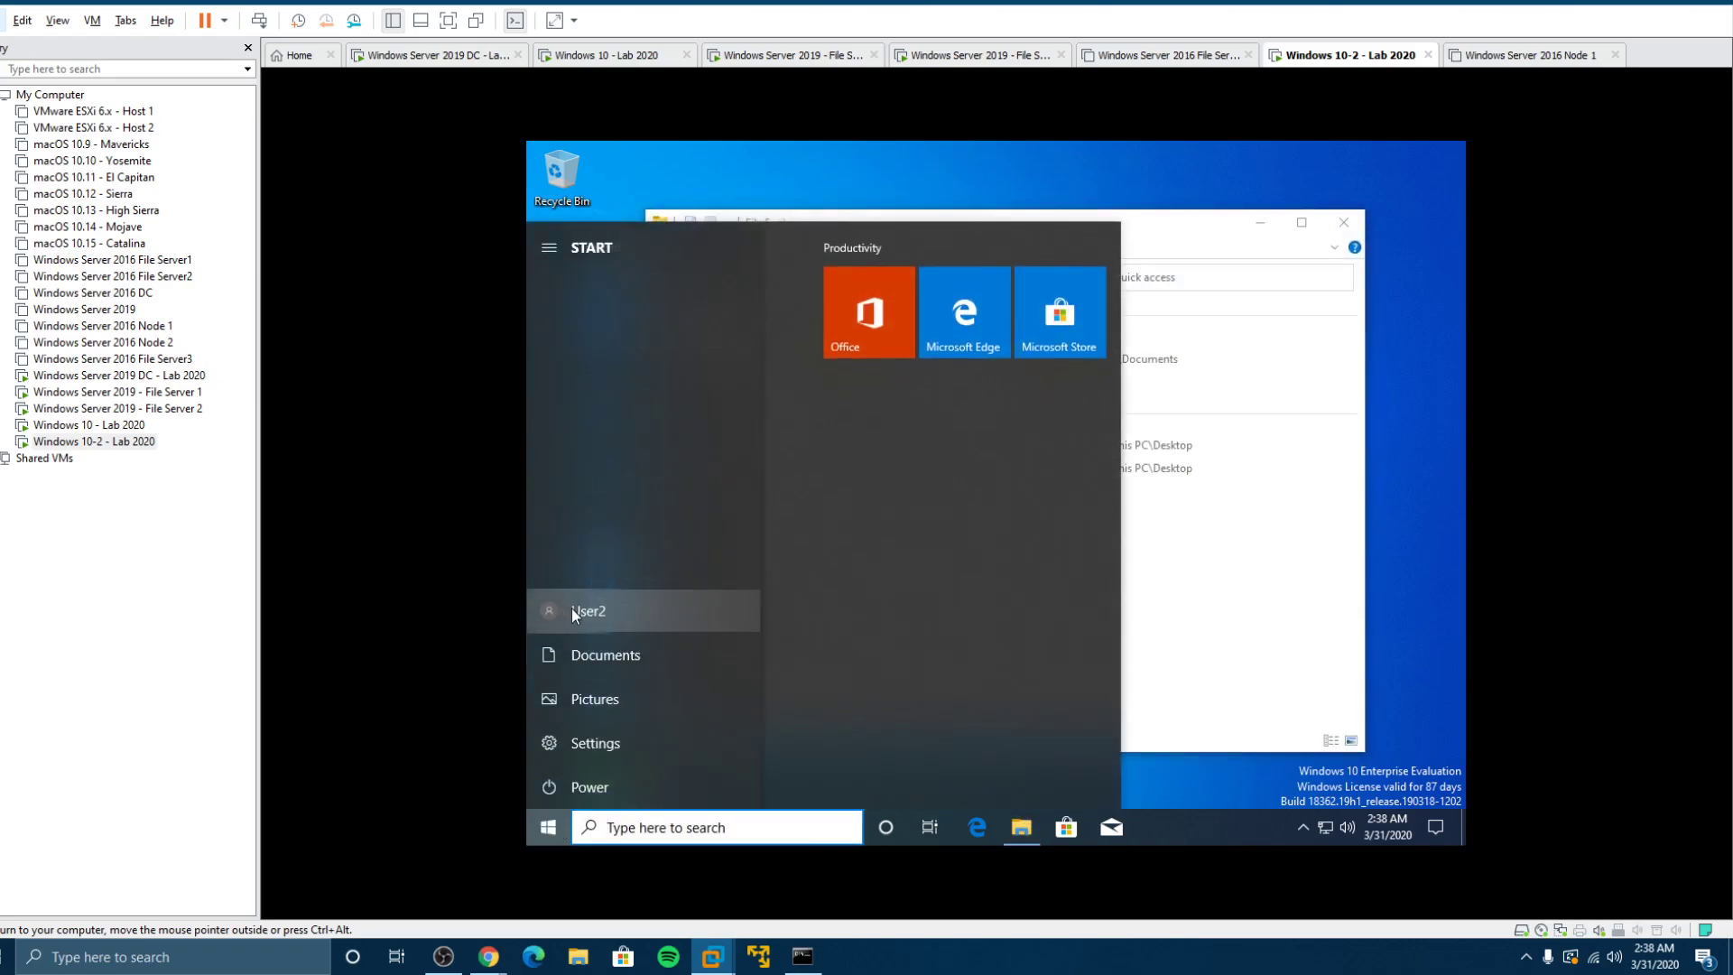
{"action": "left_click", "coordinate": [1246, 611]}
{"action": "left_click", "coordinate": [727, 601]}
{"action": "double_click", "coordinate": [837, 394]}
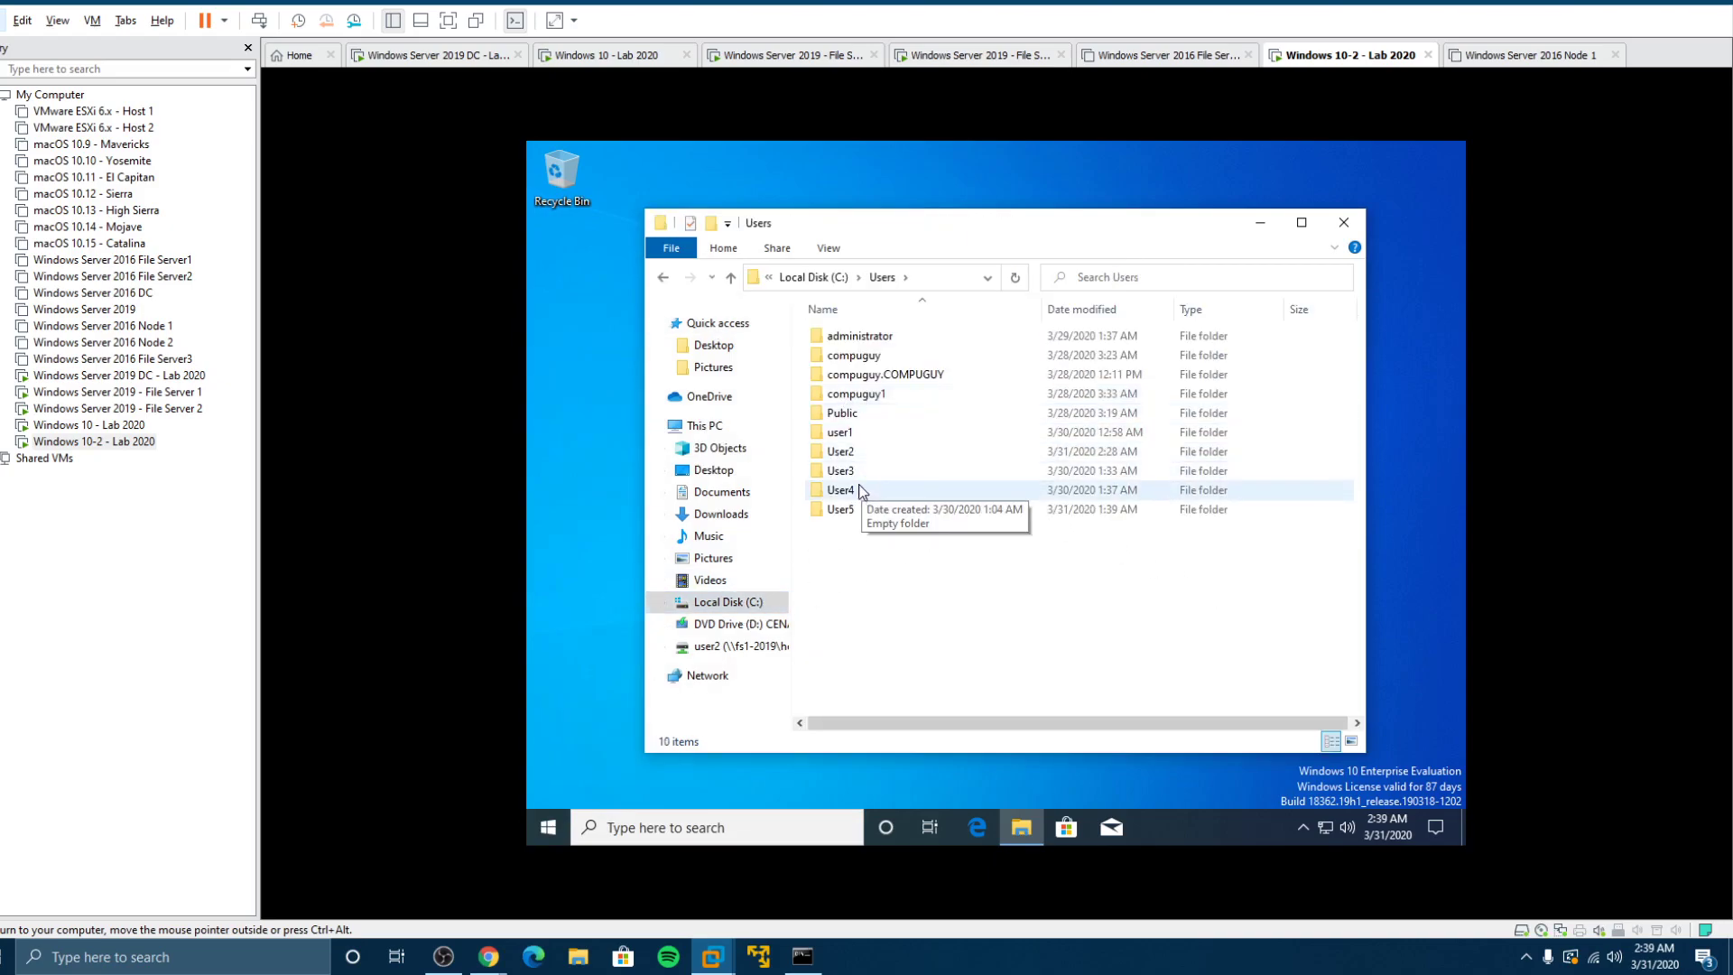
{"action": "left_click", "coordinate": [850, 454]}
{"action": "double_click", "coordinate": [848, 453]}
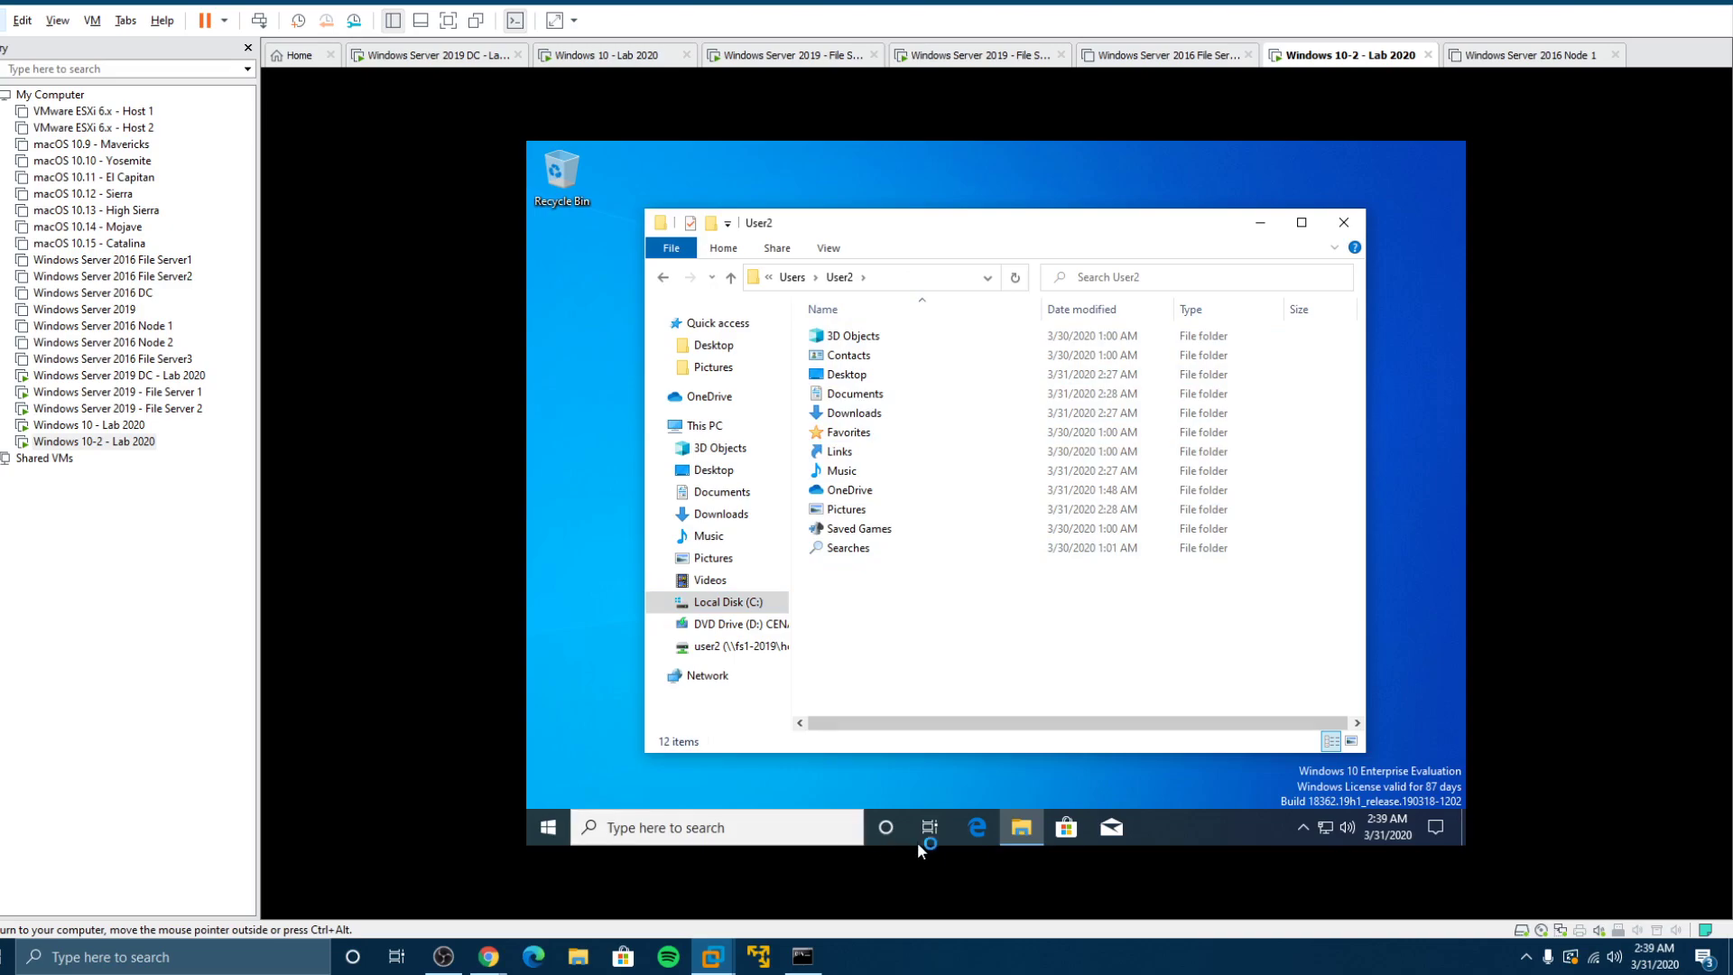
Step: Open a second Explorer window beside it and navigate to \\fs2-2019
{"action": "right_click", "coordinate": [1023, 827]}
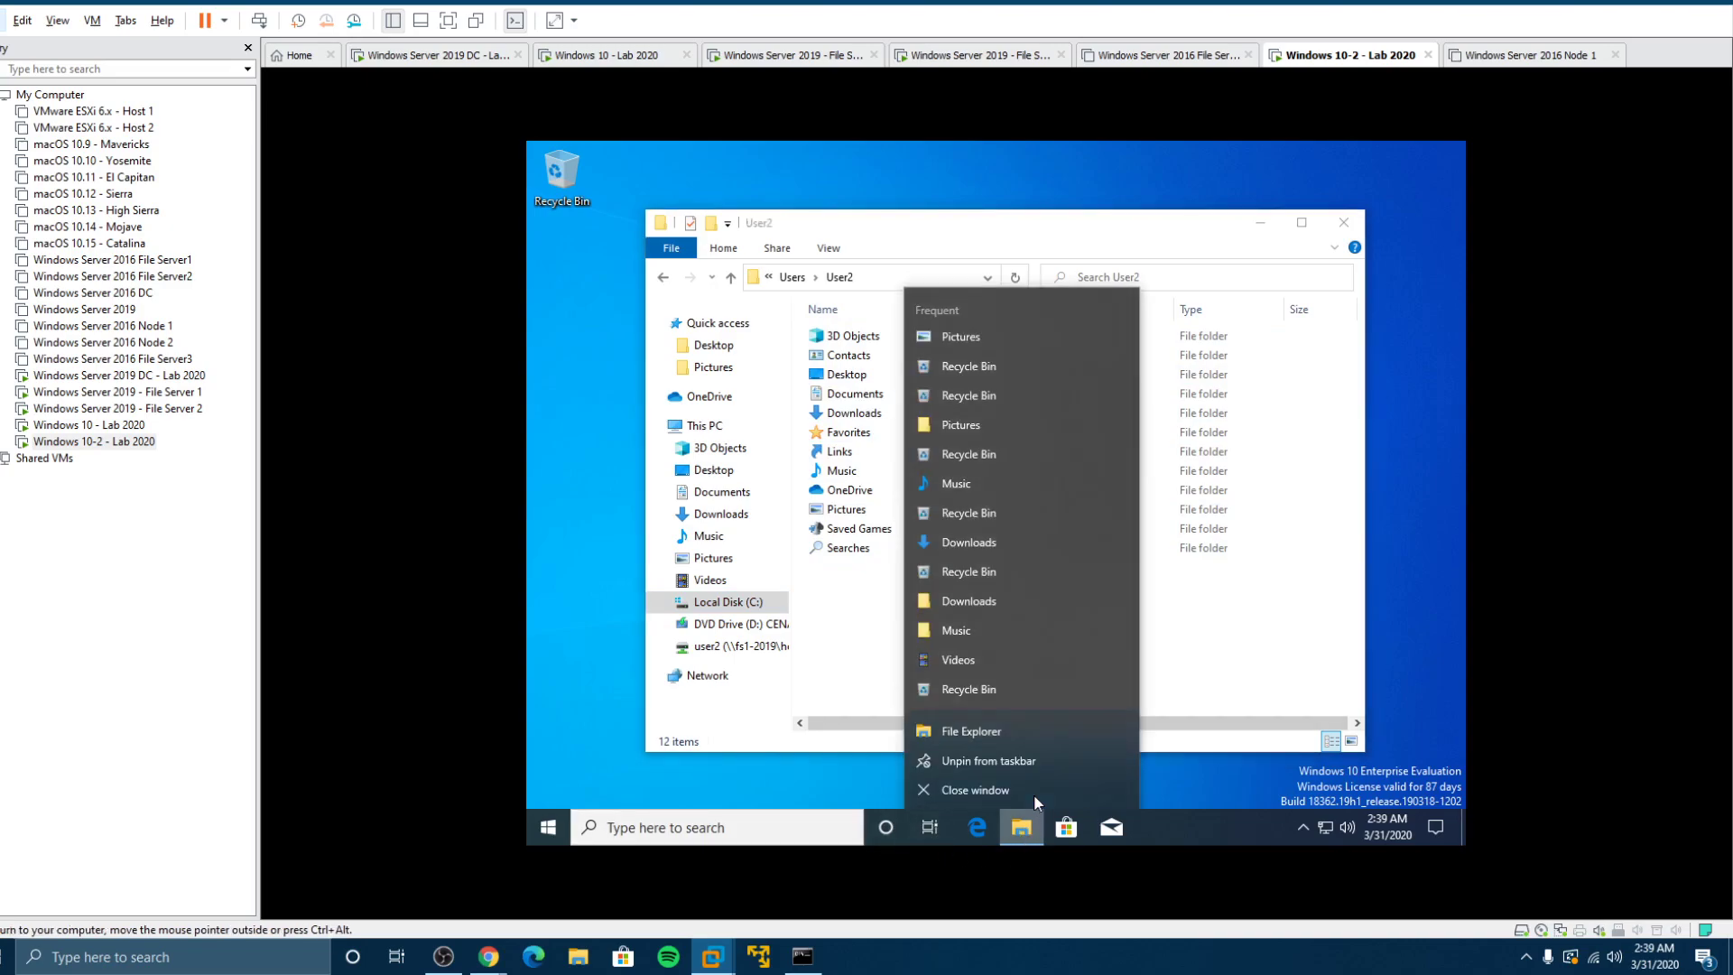
{"action": "left_click", "coordinate": [983, 735]}
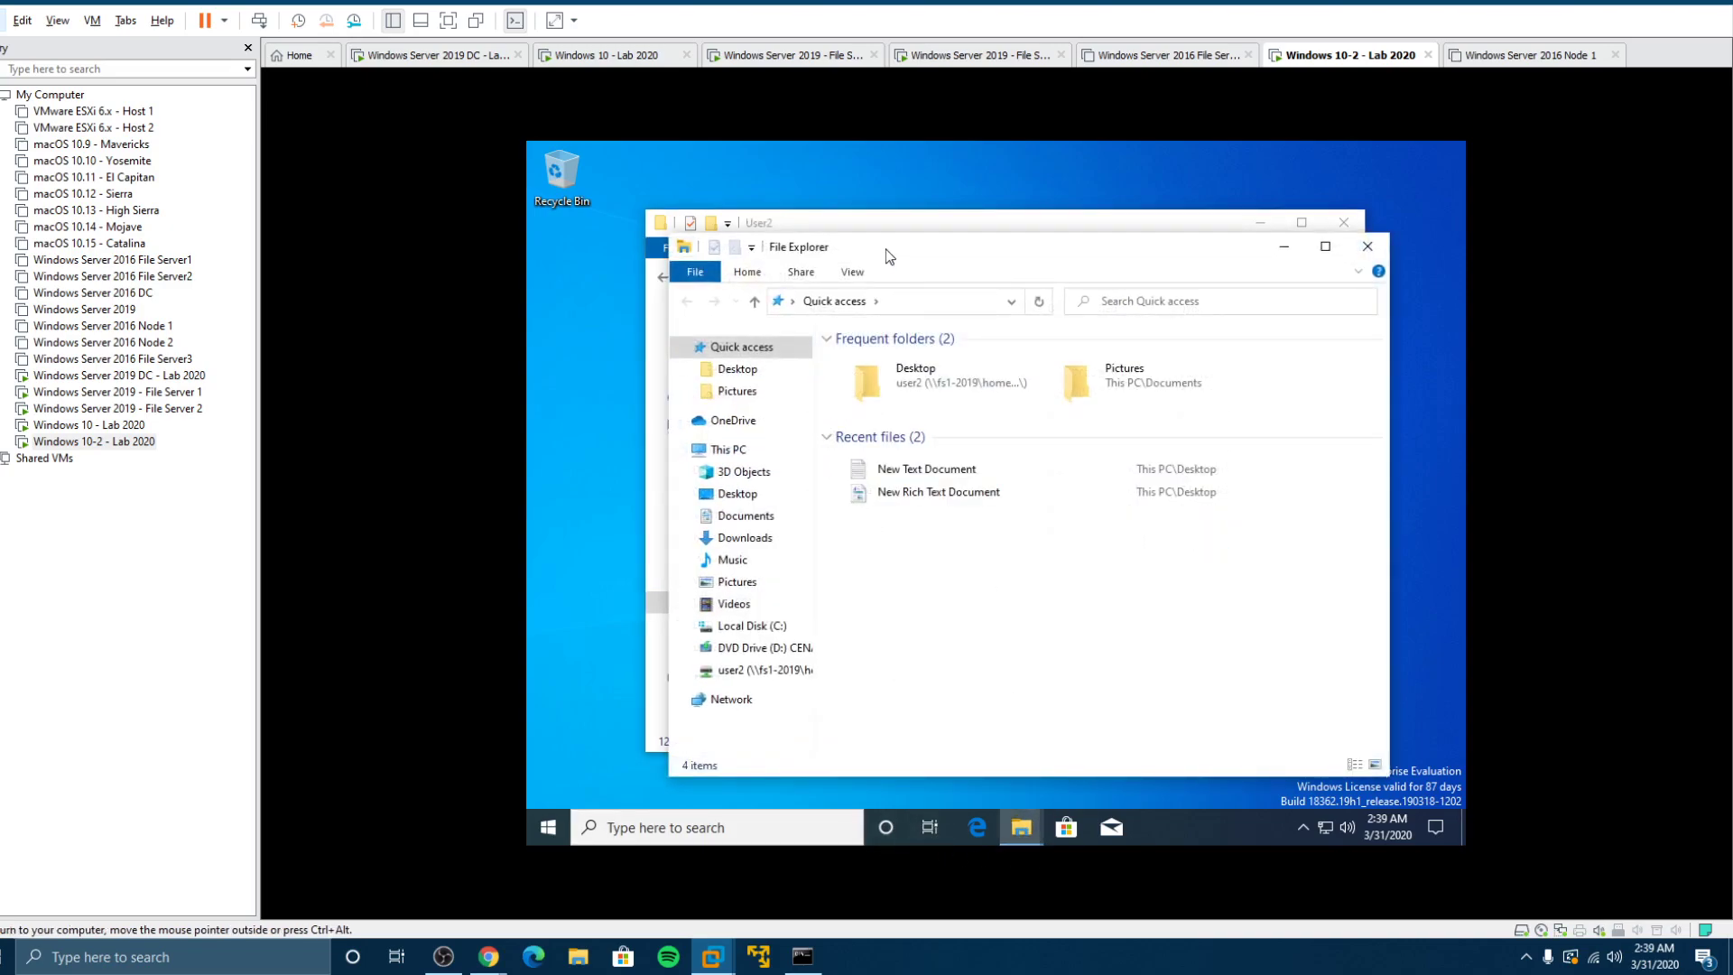
{"action": "left_click_drag", "start_coordinate": [795, 239], "coordinate": [999, 217]}
{"action": "left_click_drag", "start_coordinate": [834, 229], "coordinate": [730, 237]}
{"action": "left_click", "coordinate": [1320, 244]}
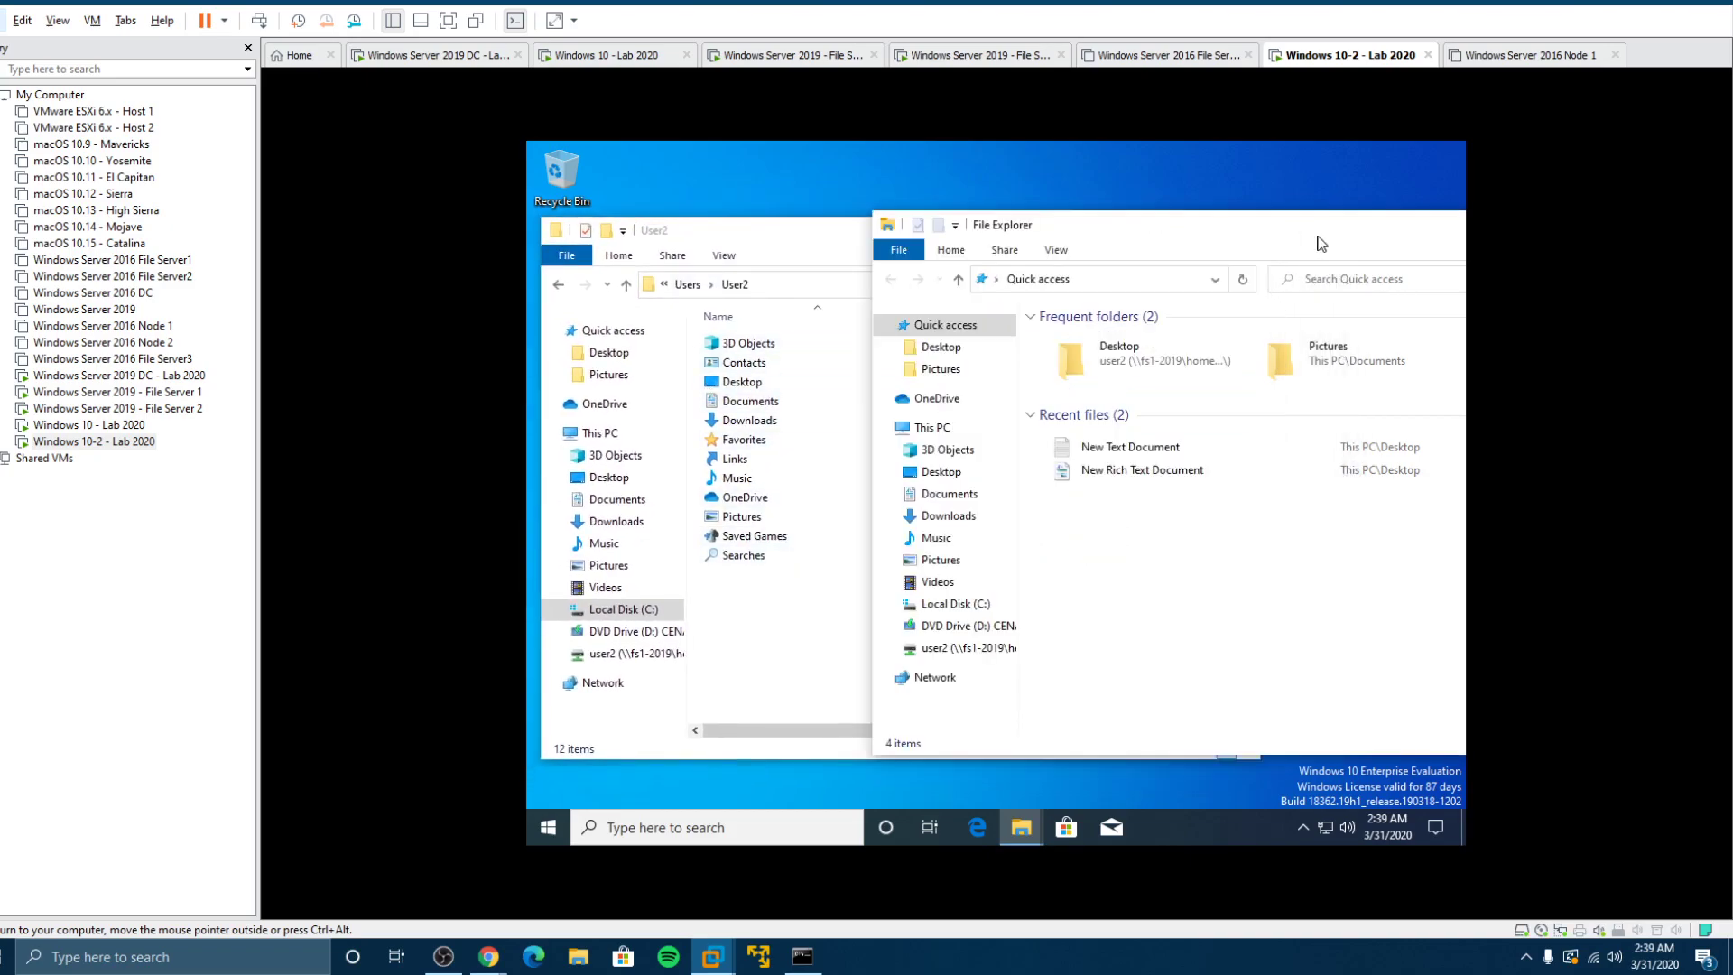
{"action": "left_click", "coordinate": [1127, 285]}
{"action": "type", "text": "\\\\"}
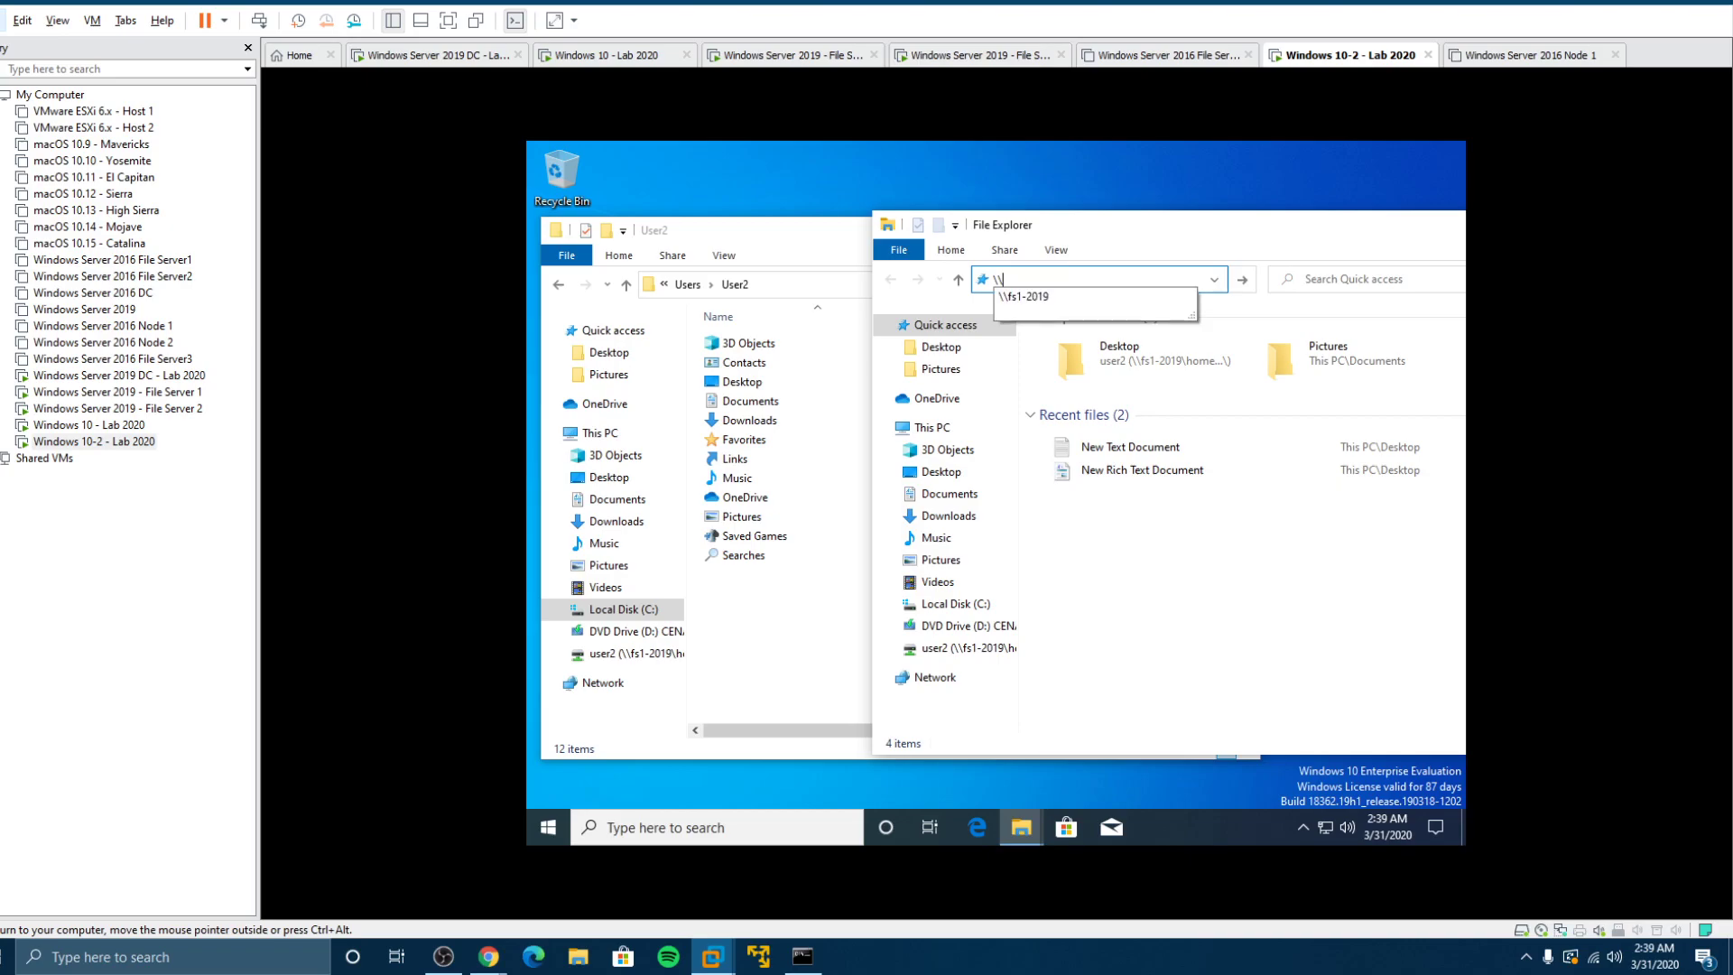
{"action": "type", "text": "fs2-2019"}
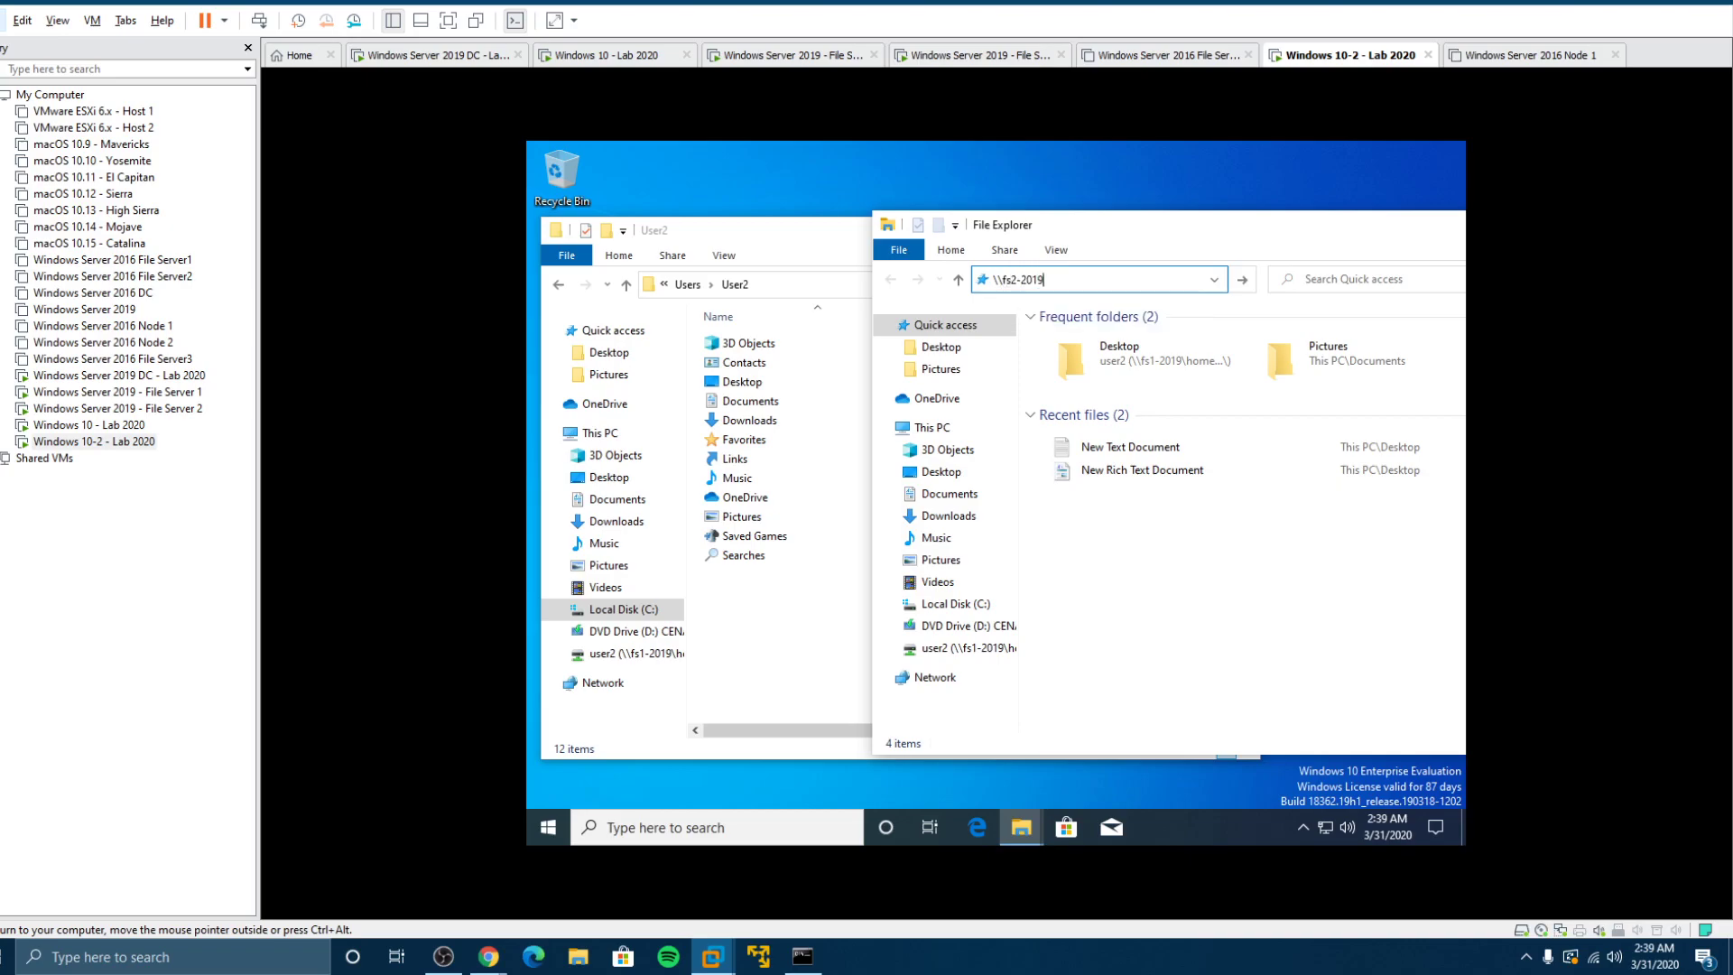
{"action": "key", "text": "Return"}
Step: Open Profiles > user2.V6 and look inside its Downloads and Documents folders
{"action": "double_click", "coordinate": [1325, 340]}
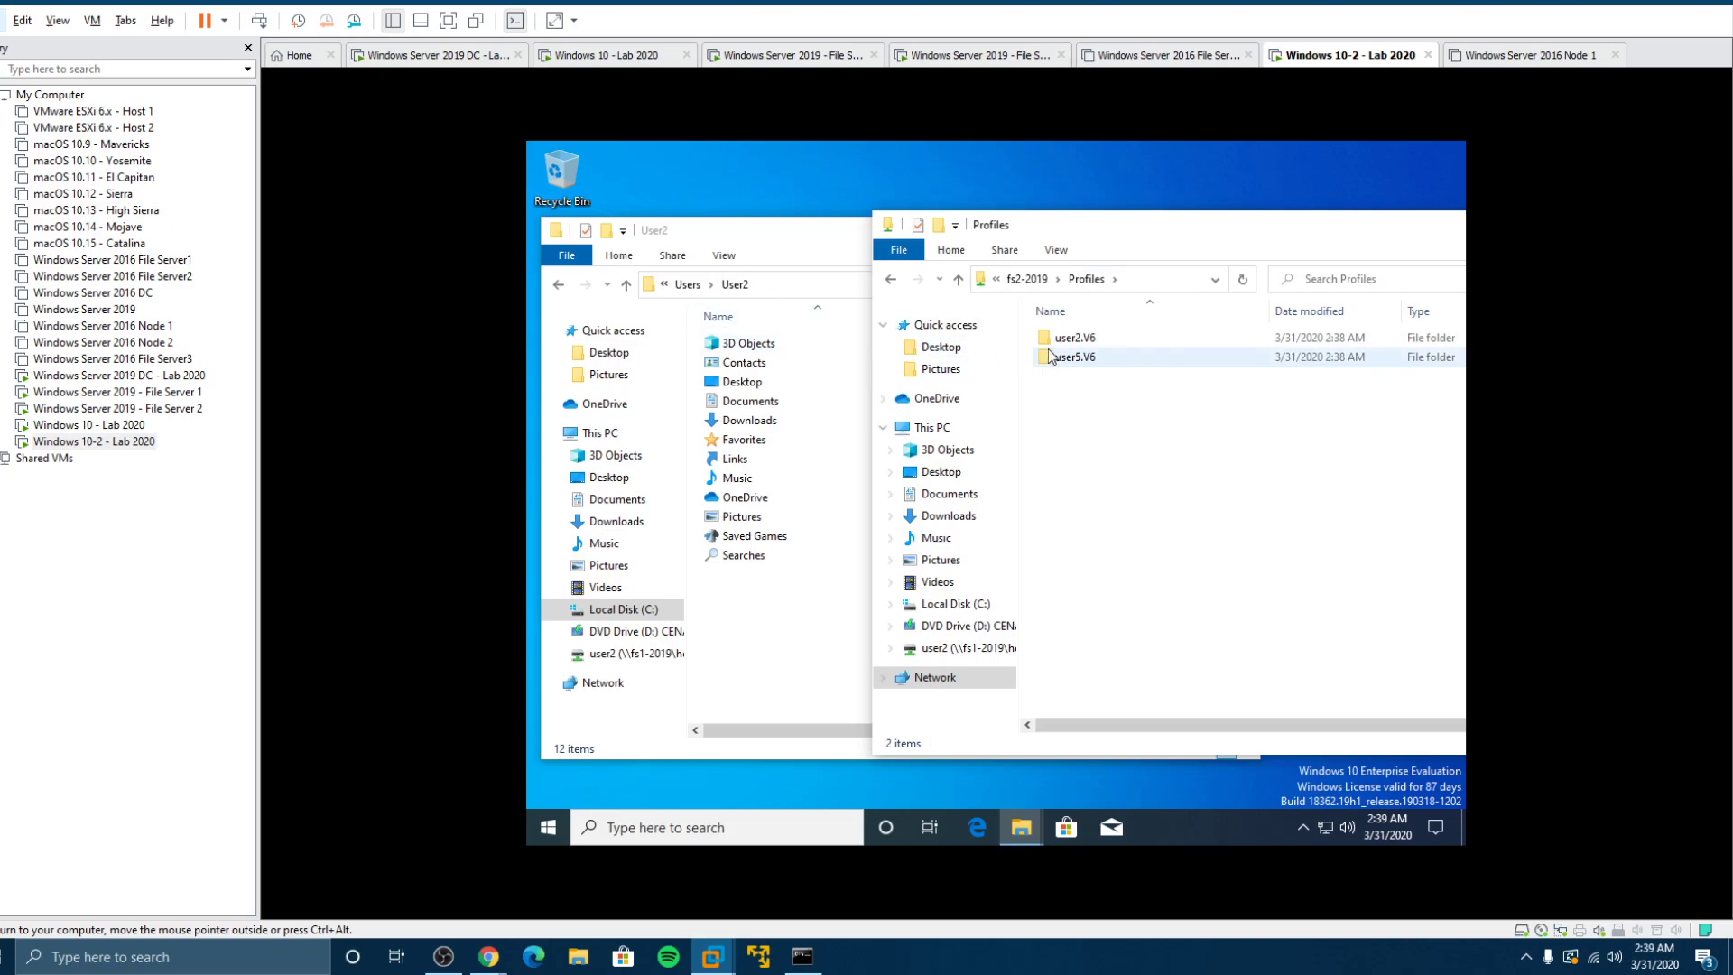
{"action": "double_click", "coordinate": [1074, 339]}
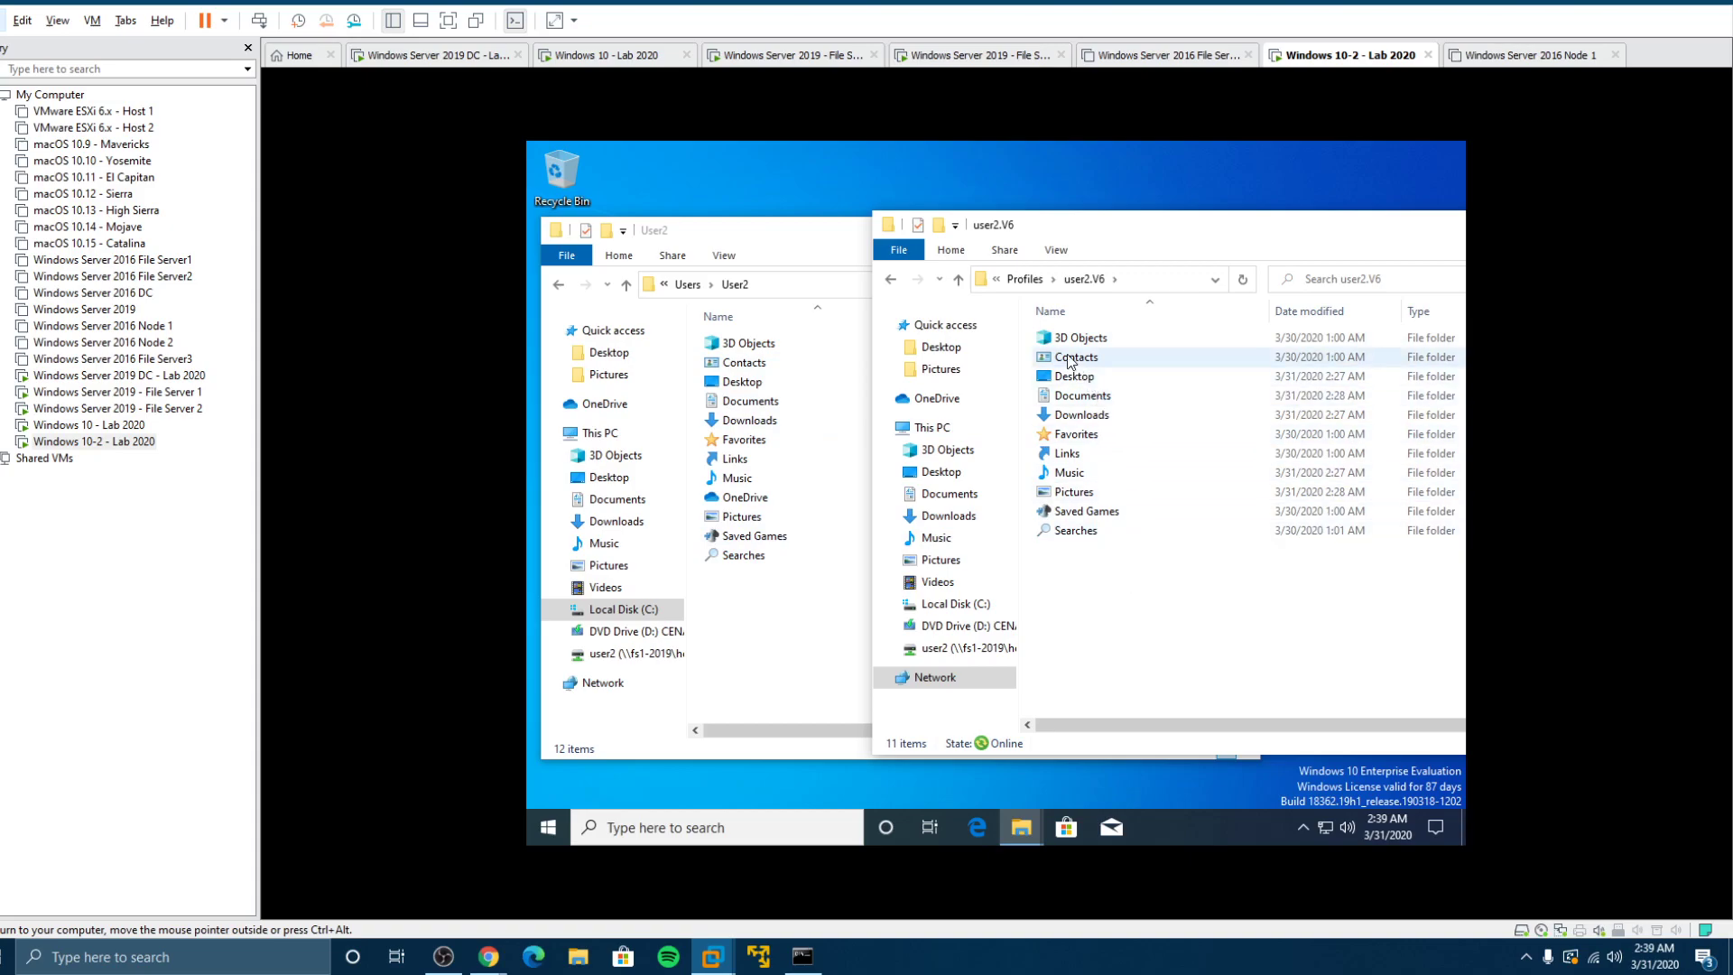
{"action": "left_click", "coordinate": [1083, 377]}
{"action": "double_click", "coordinate": [1106, 415]}
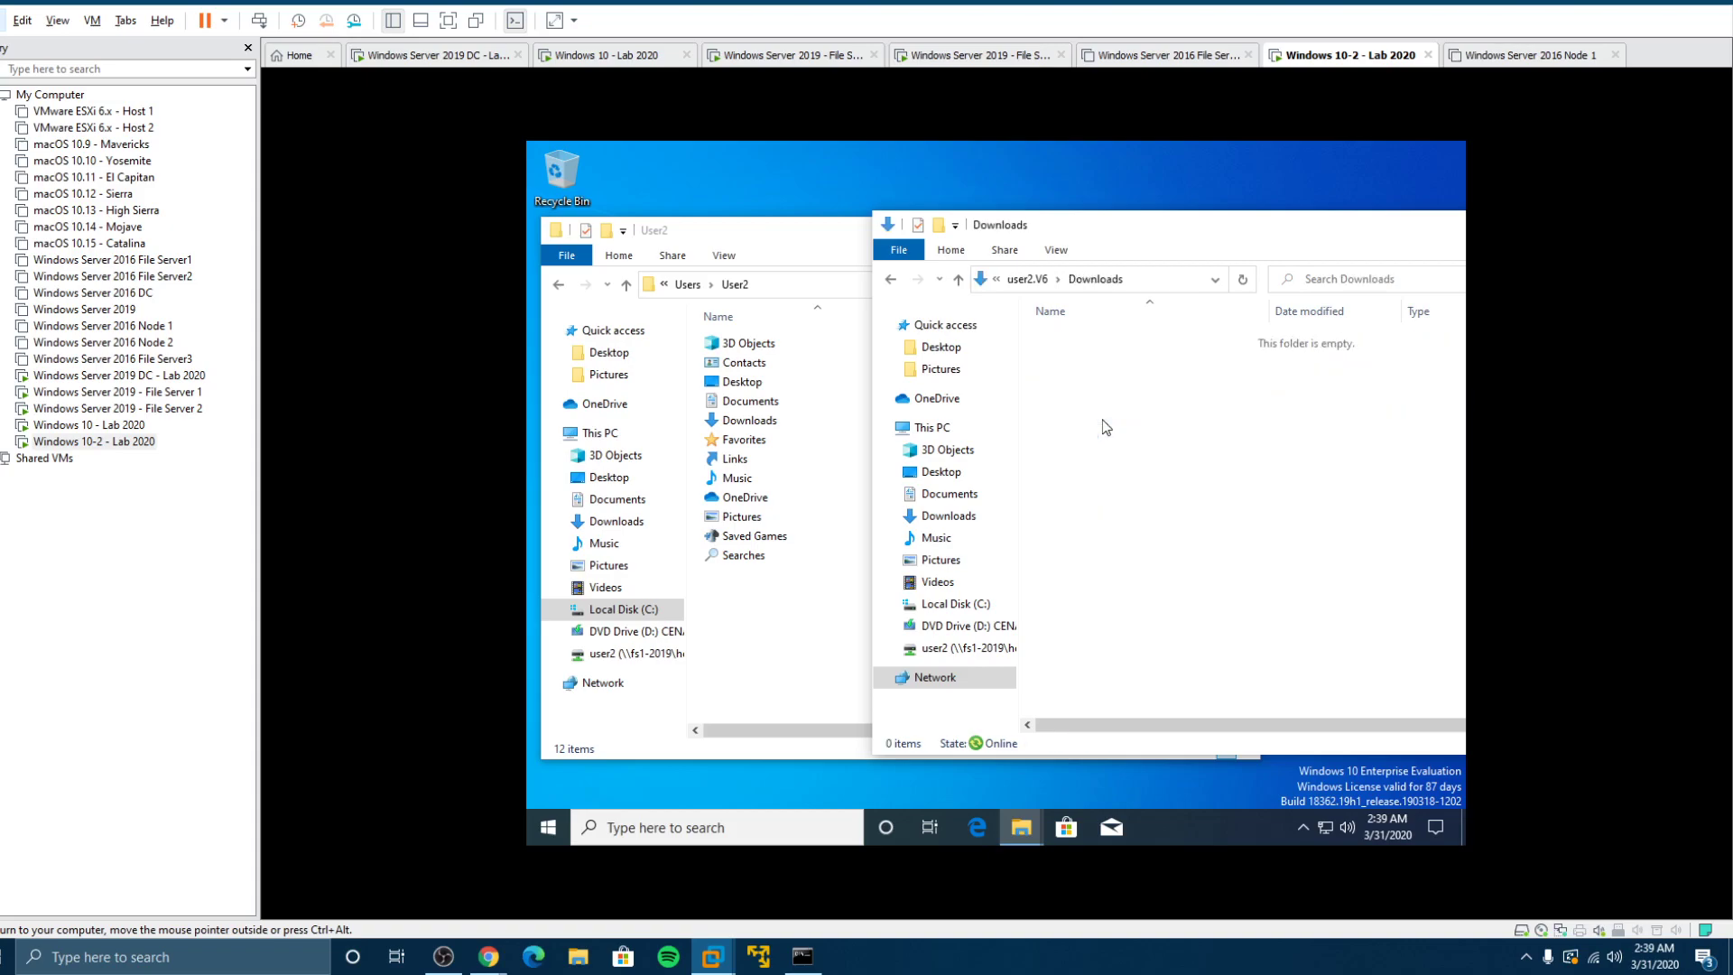
{"action": "left_click", "coordinate": [1040, 286]}
{"action": "double_click", "coordinate": [1078, 395]}
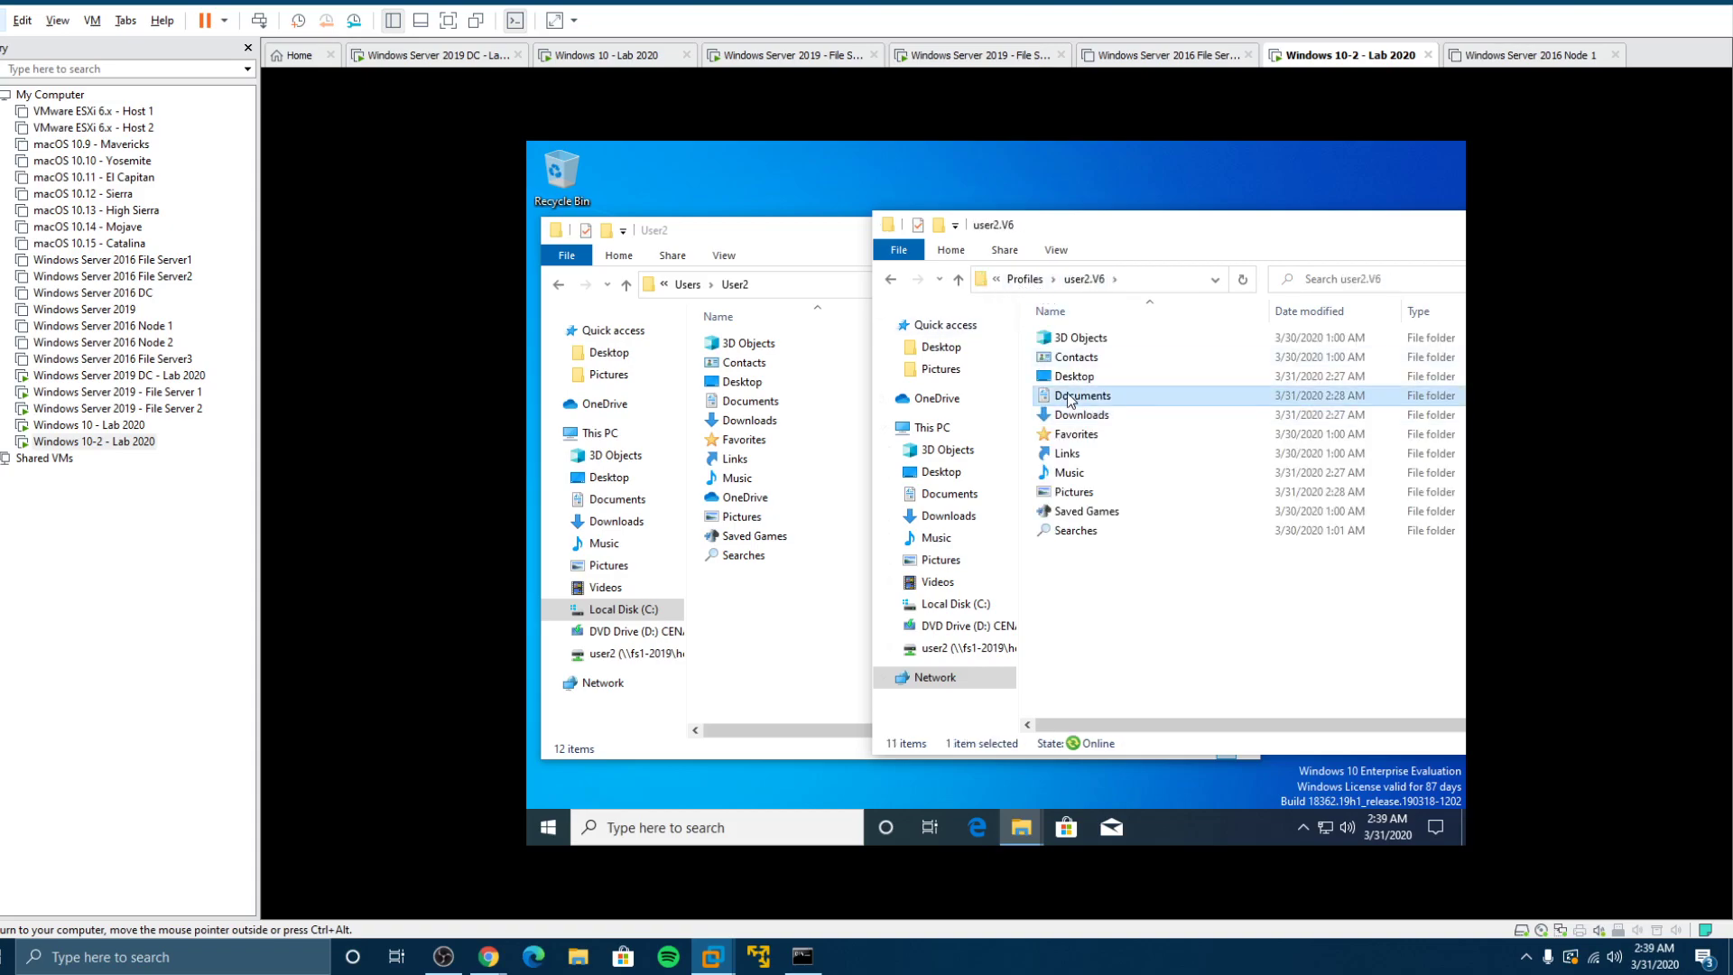
{"action": "left_click", "coordinate": [1027, 279]}
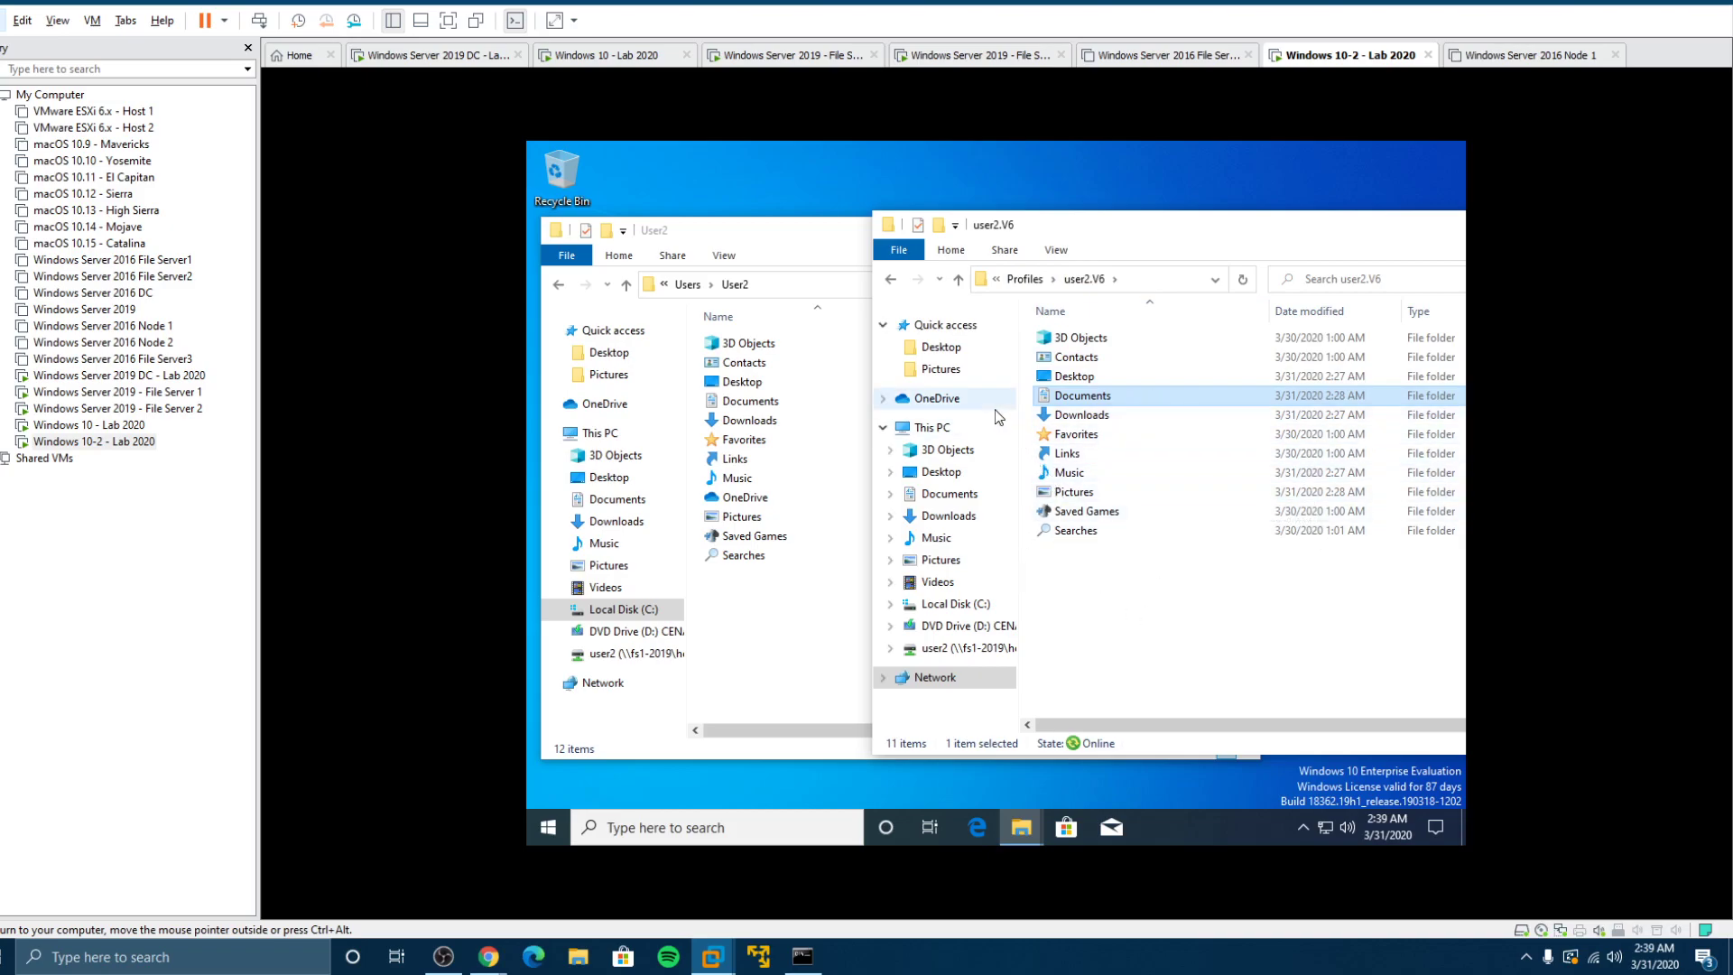
Step: Arrange the local User2 and user2.V6 Explorer windows side by side for comparison
{"action": "mouse_move", "coordinate": [772, 245]}
{"action": "left_mouse_down"}
{"action": "mouse_move", "coordinate": [1016, 242]}
{"action": "mouse_move", "coordinate": [805, 240]}
{"action": "left_mouse_up"}
{"action": "left_click", "coordinate": [1343, 250]}
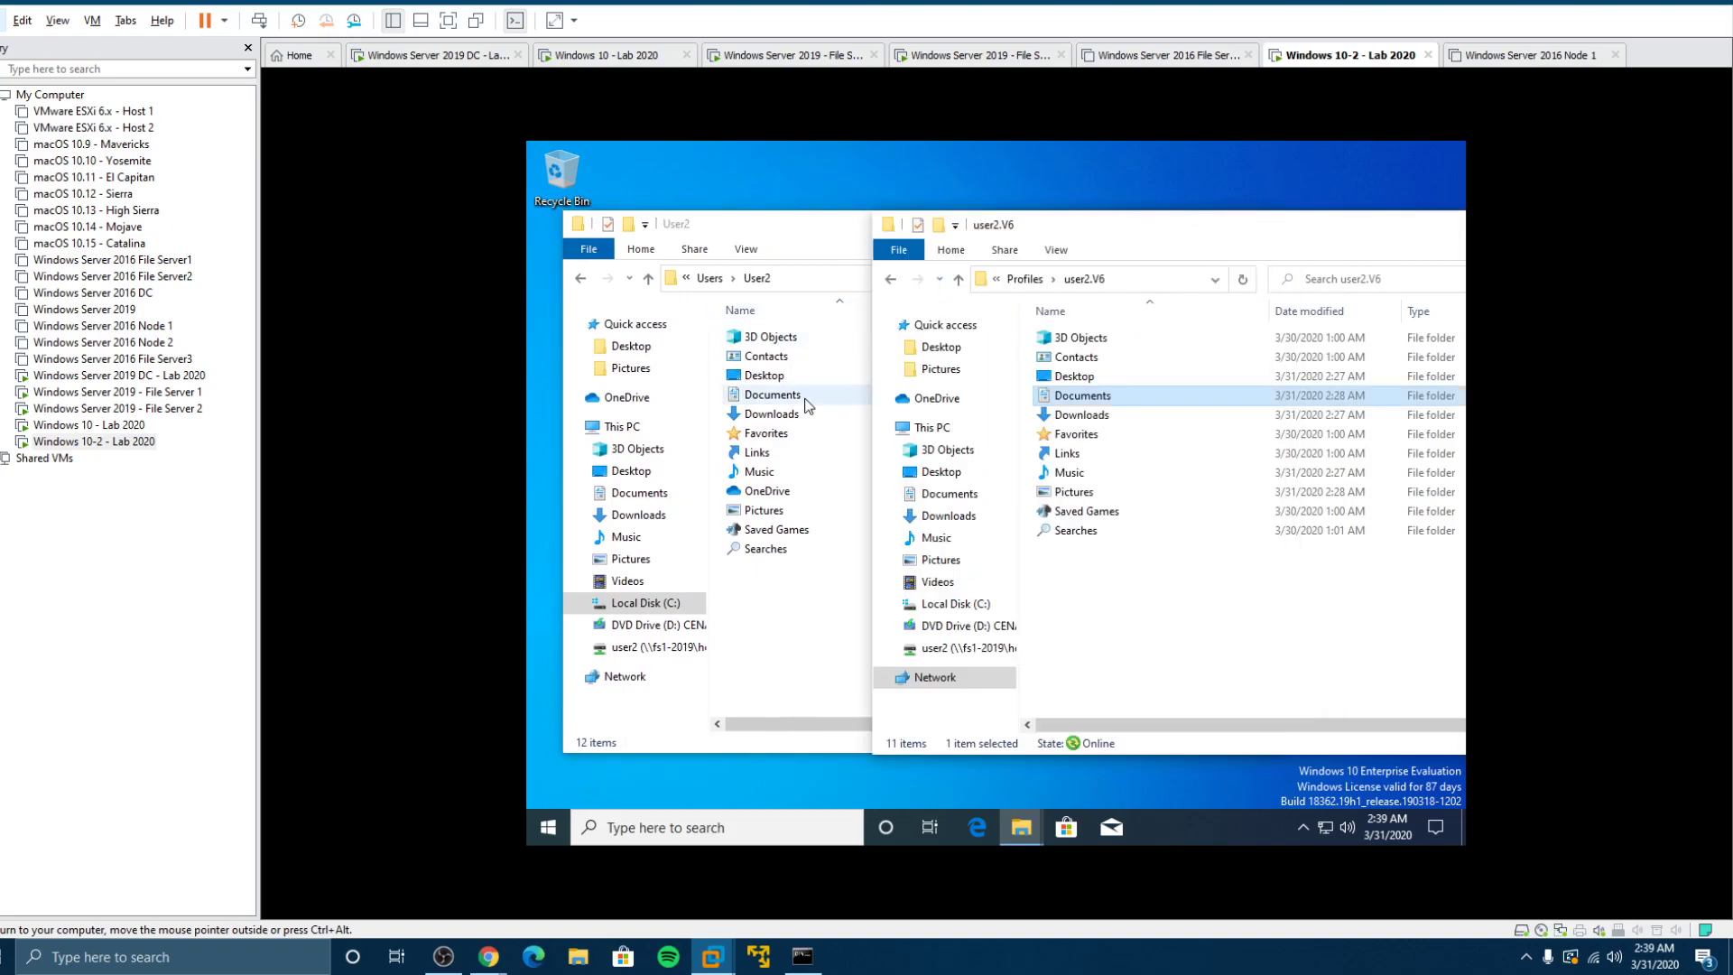
{"action": "mouse_move", "coordinate": [1112, 373]}
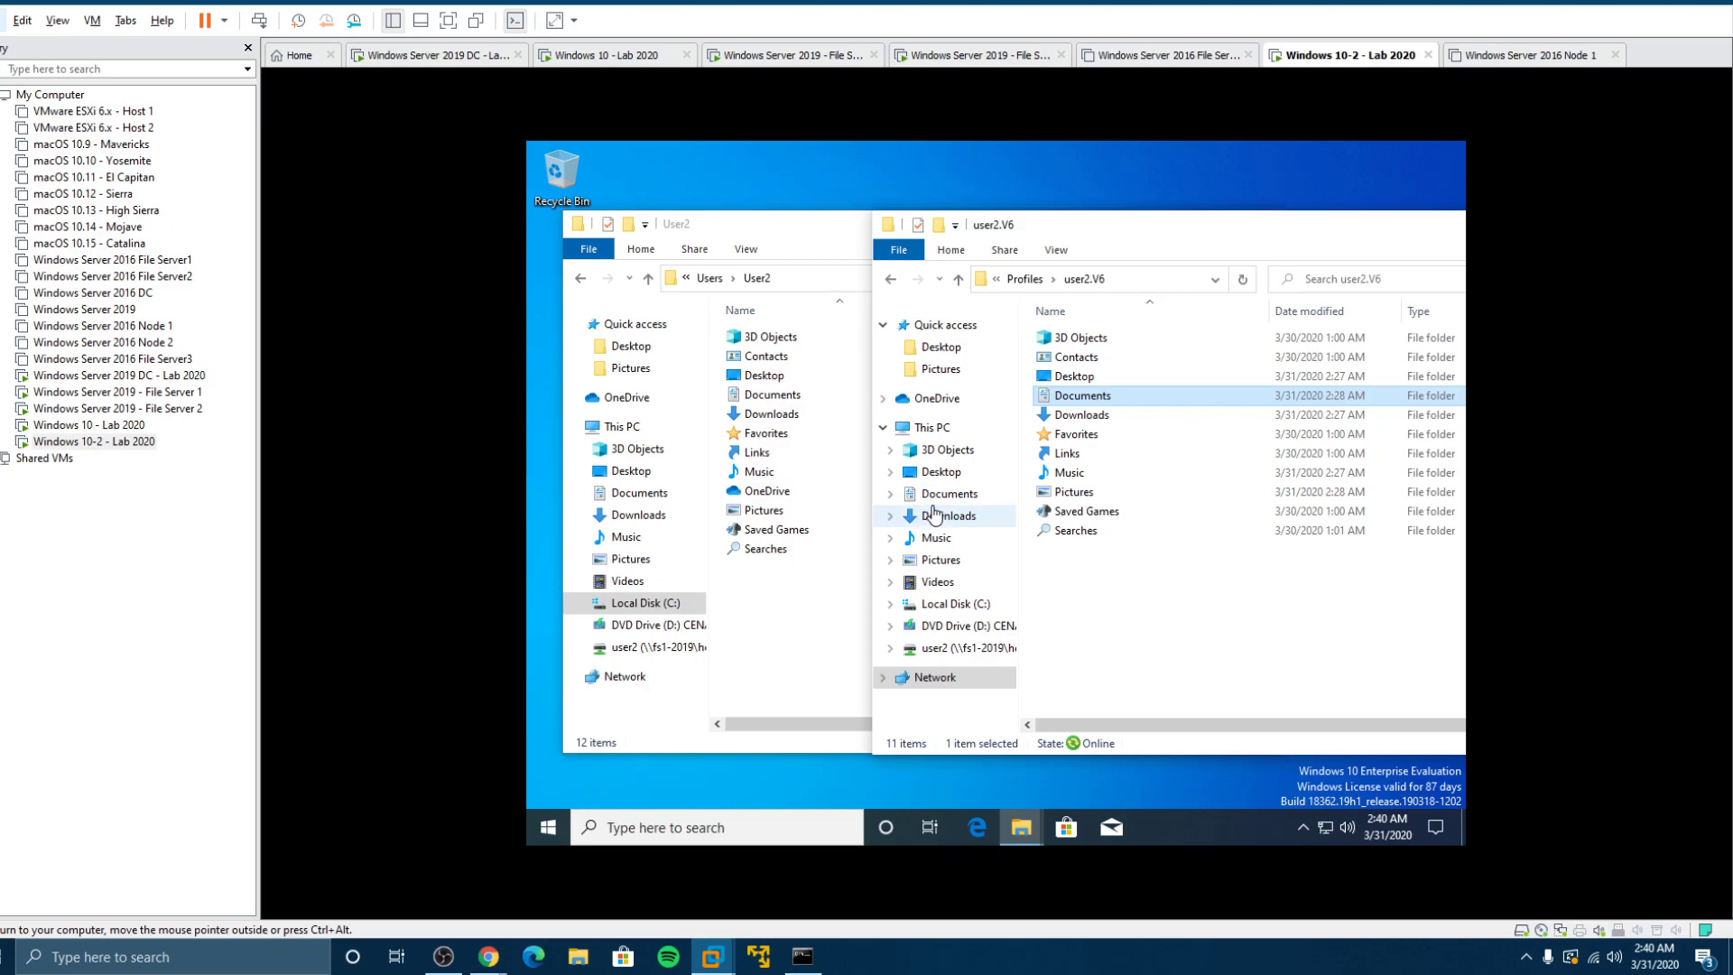
{"action": "left_click", "coordinate": [828, 231]}
{"action": "mouse_move", "coordinate": [832, 233]}
{"action": "left_mouse_down"}
{"action": "mouse_move", "coordinate": [825, 268]}
{"action": "mouse_move", "coordinate": [834, 254]}
{"action": "left_mouse_up"}
{"action": "mouse_move", "coordinate": [1341, 222]}
{"action": "left_mouse_down"}
{"action": "mouse_move", "coordinate": [1264, 226]}
{"action": "mouse_move", "coordinate": [1400, 218]}
{"action": "mouse_move", "coordinate": [1346, 218]}
{"action": "left_mouse_up"}
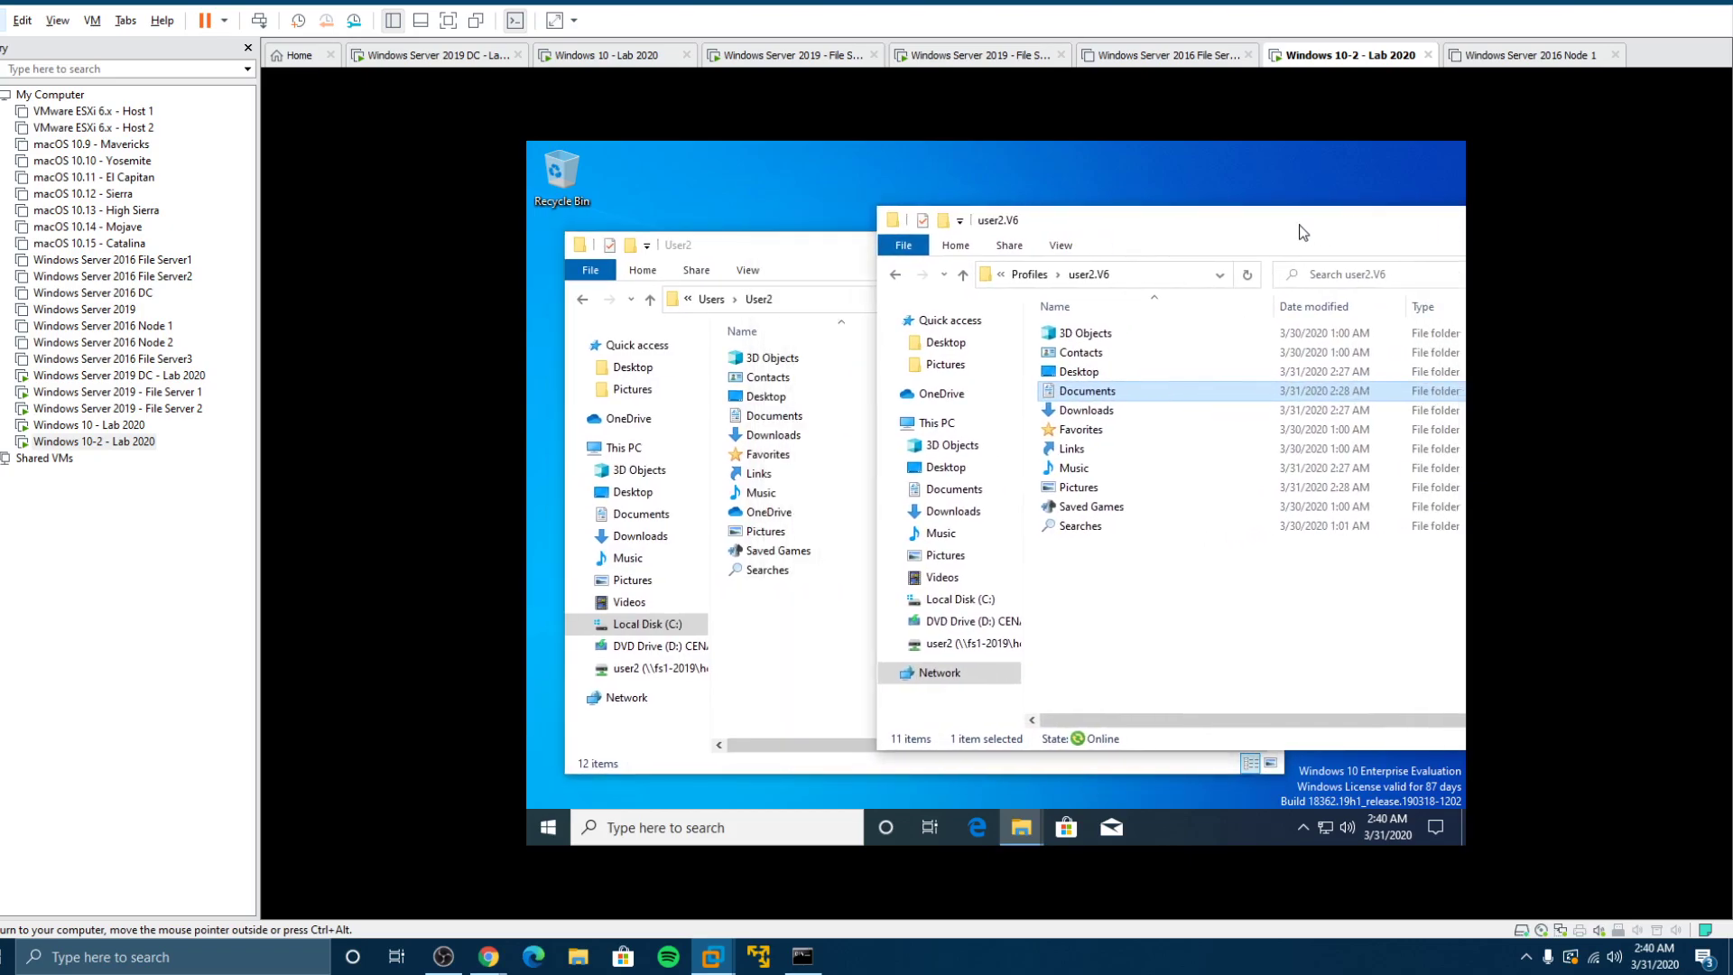
{"action": "right_click", "coordinate": [632, 495]}
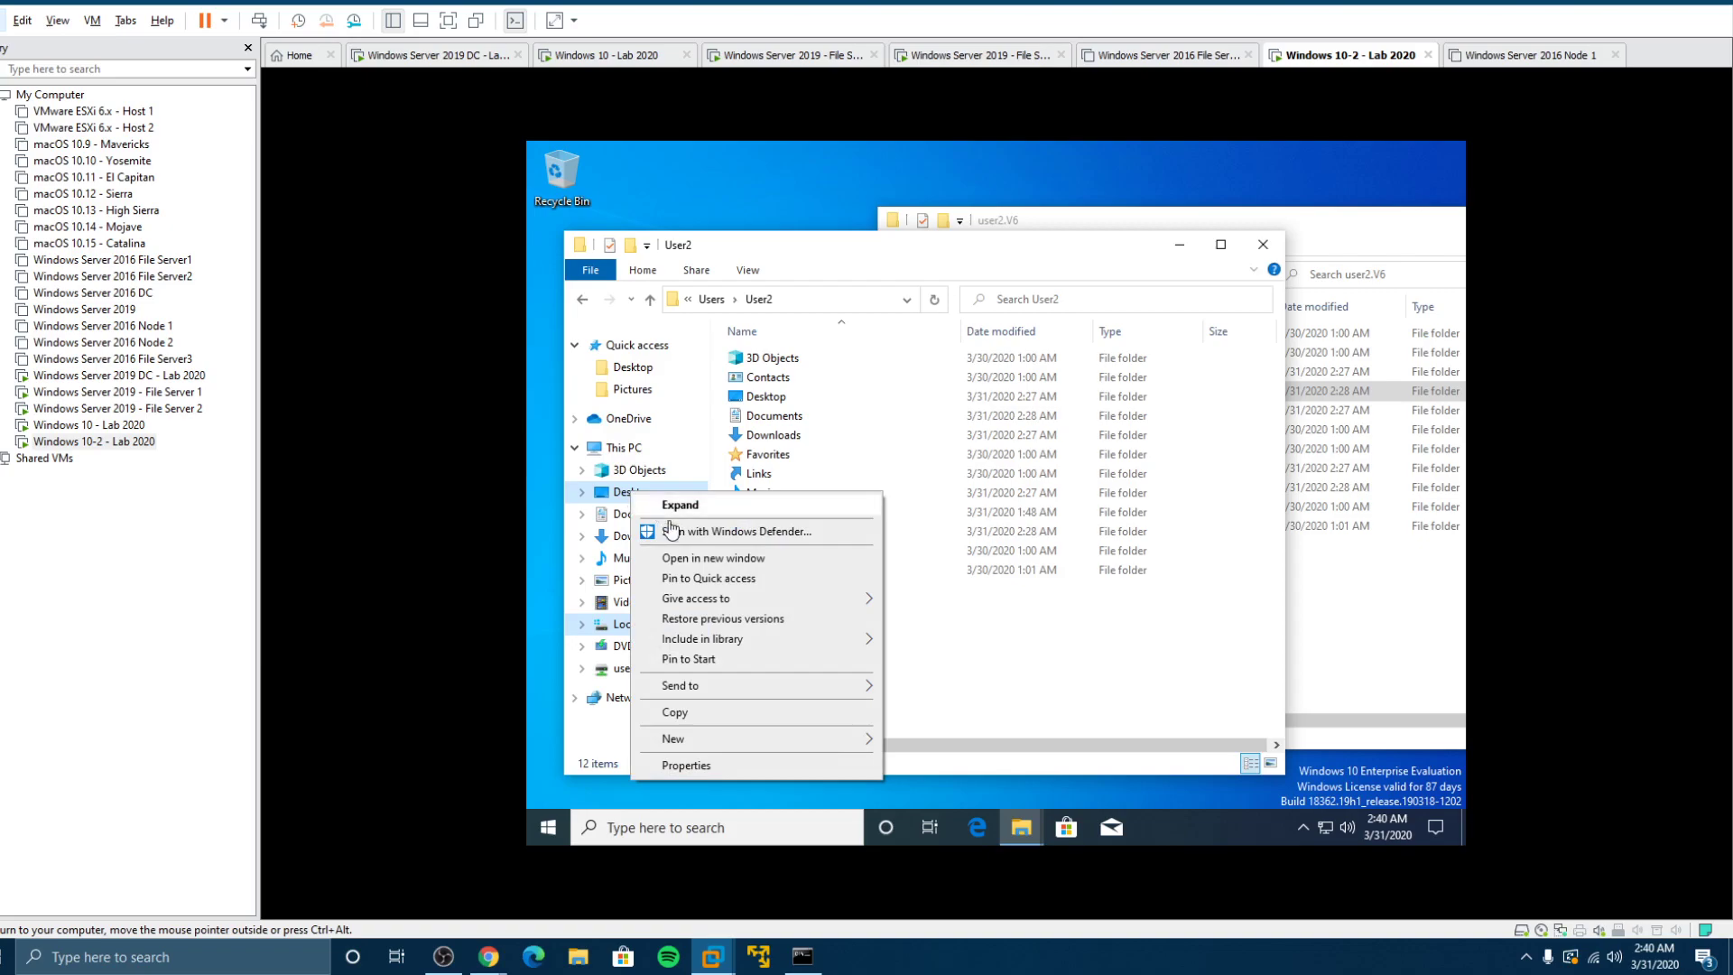
{"action": "left_click", "coordinate": [673, 767]}
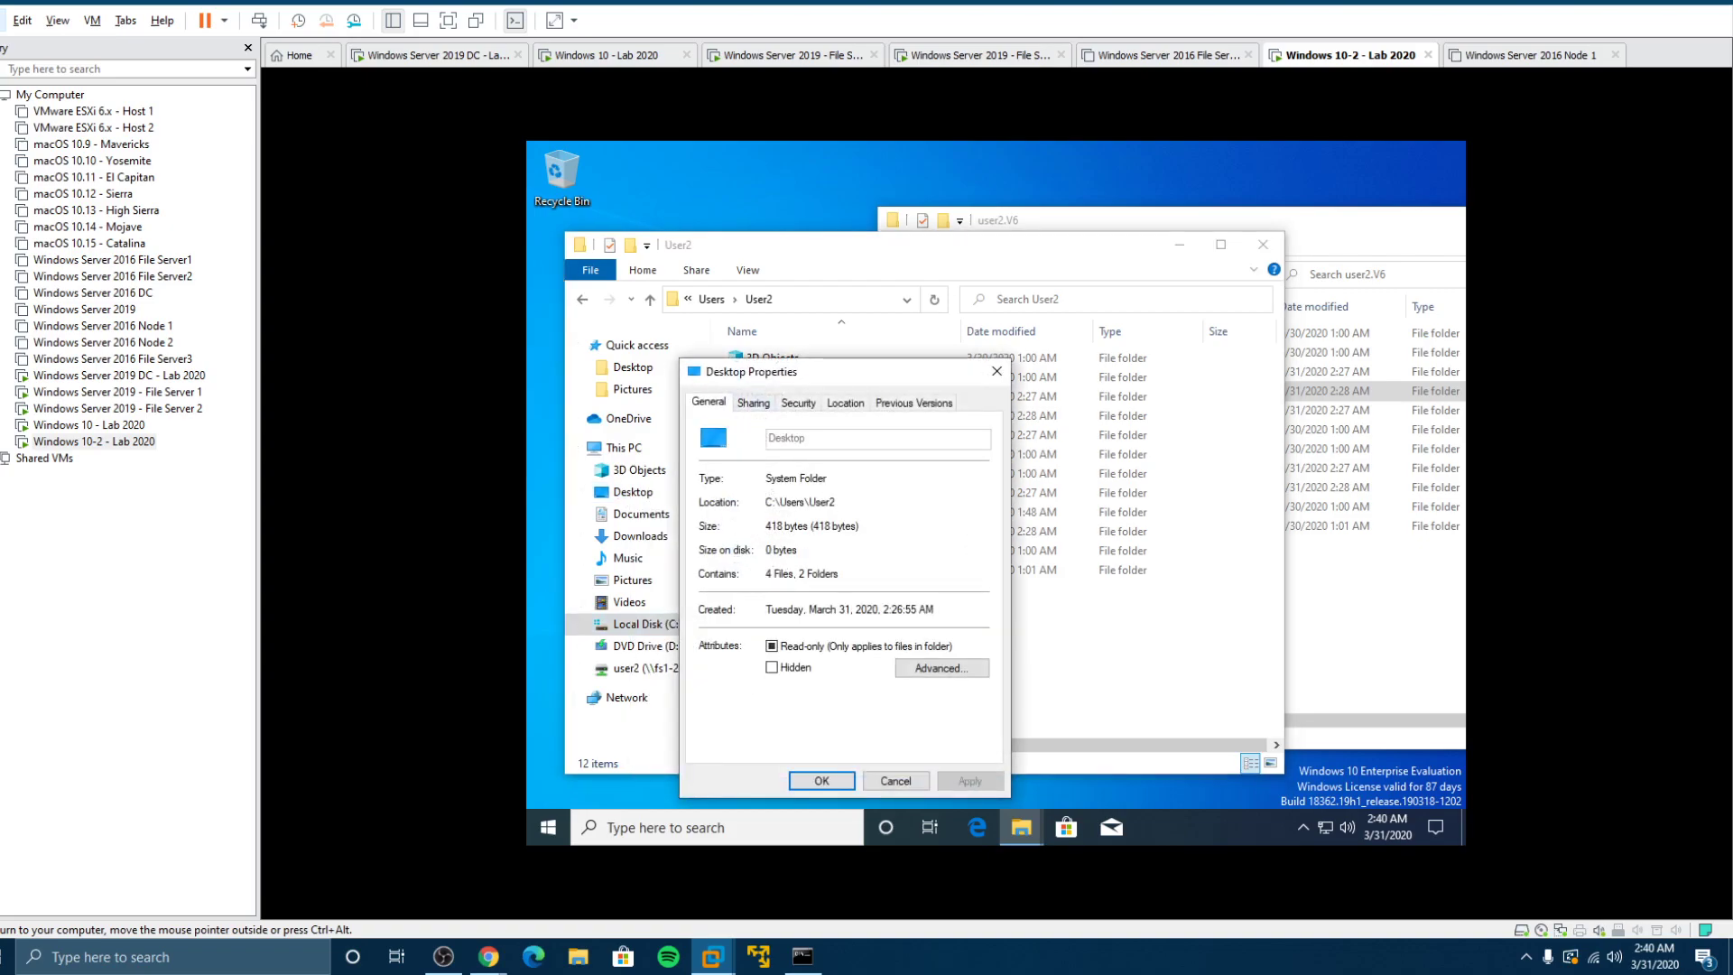
{"action": "left_click_drag", "start_coordinate": [836, 501], "coordinate": [786, 501]}
{"action": "left_click", "coordinate": [913, 783]}
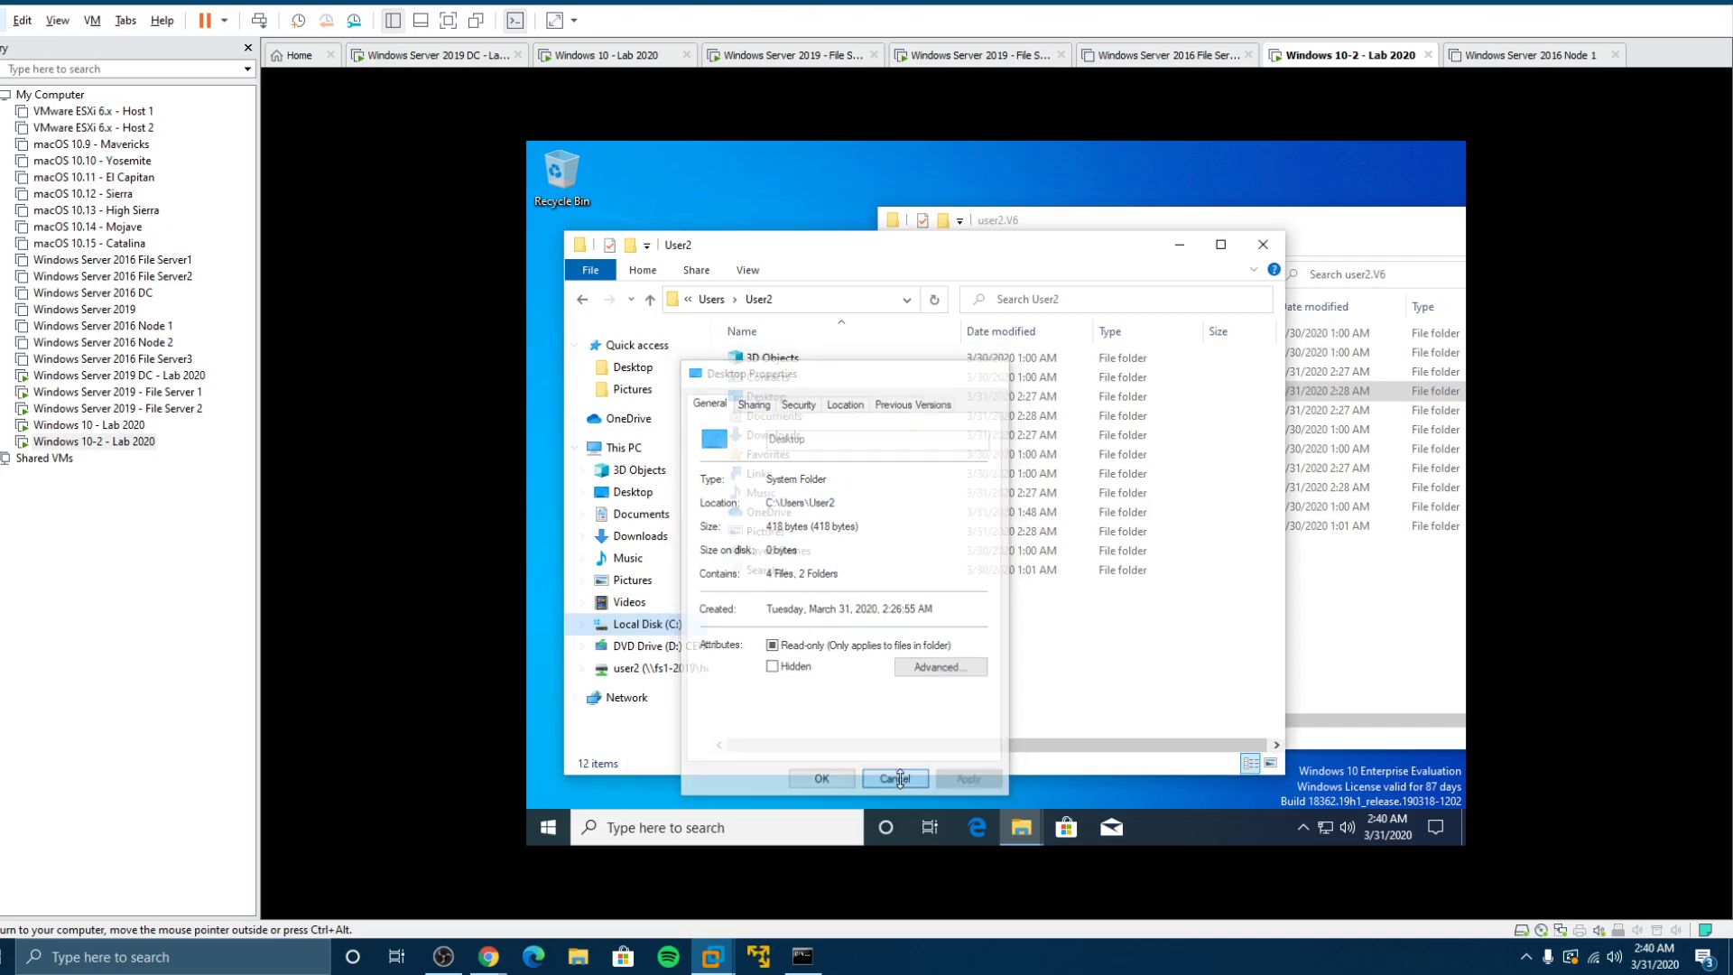
{"action": "right_click", "coordinate": [636, 541]}
{"action": "left_click", "coordinate": [688, 519]}
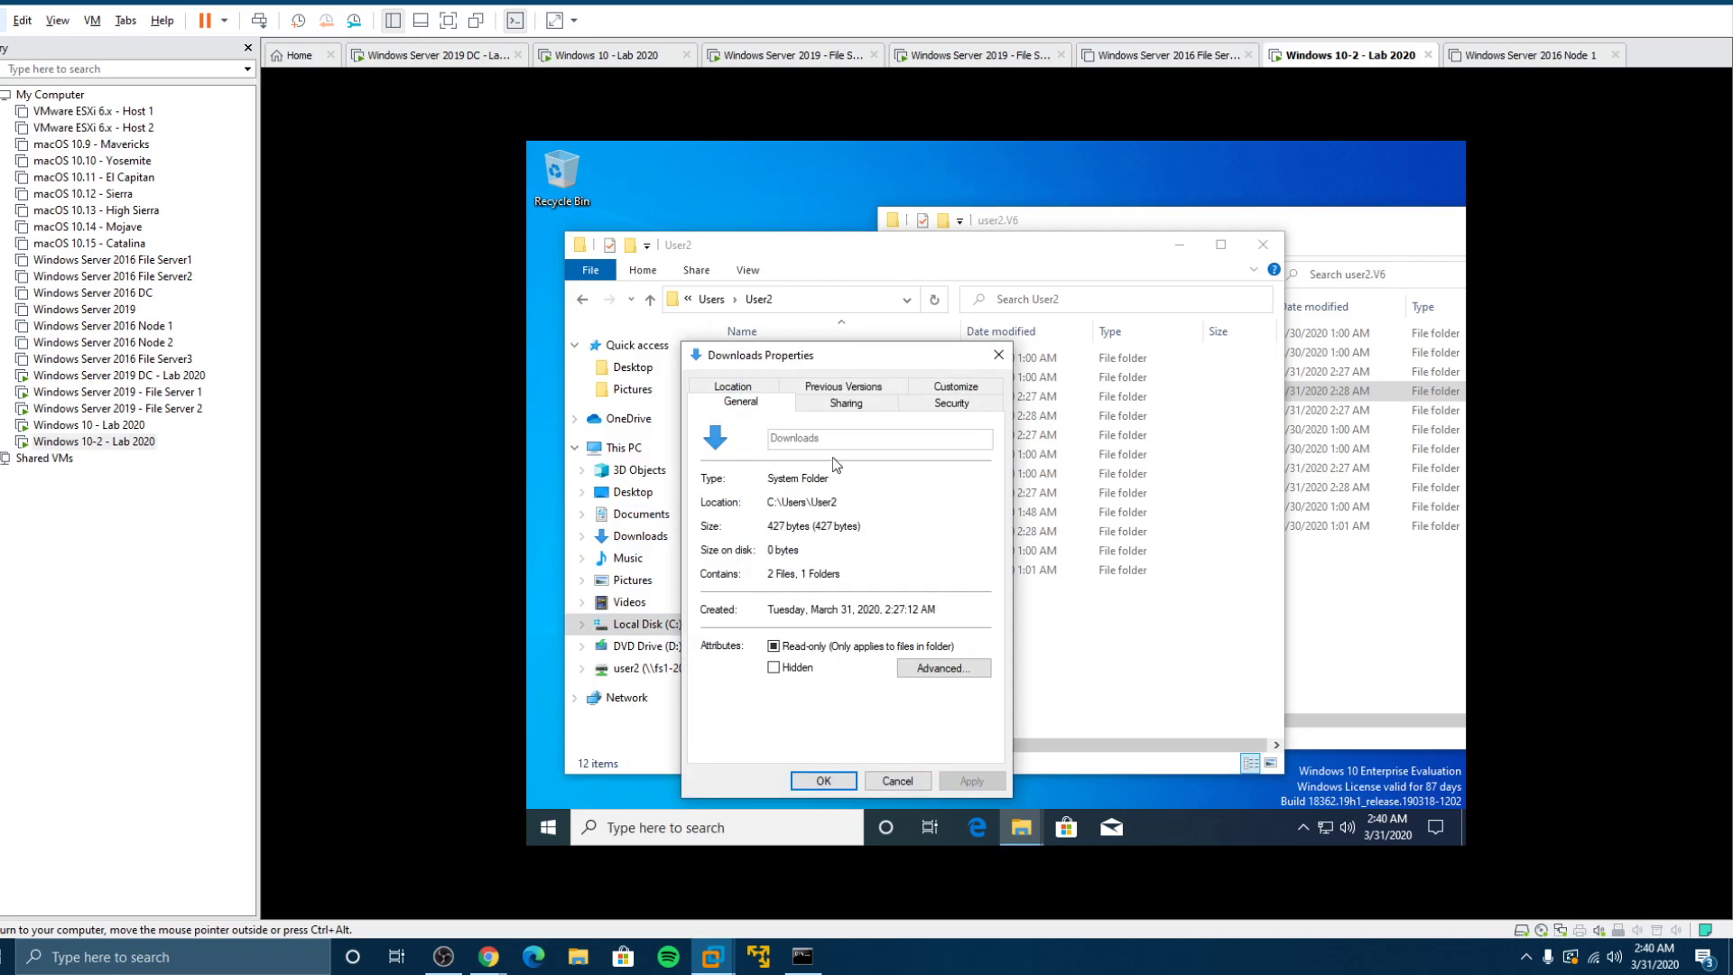
{"action": "left_click_drag", "start_coordinate": [838, 502], "coordinate": [767, 502]}
{"action": "left_click", "coordinate": [754, 387]}
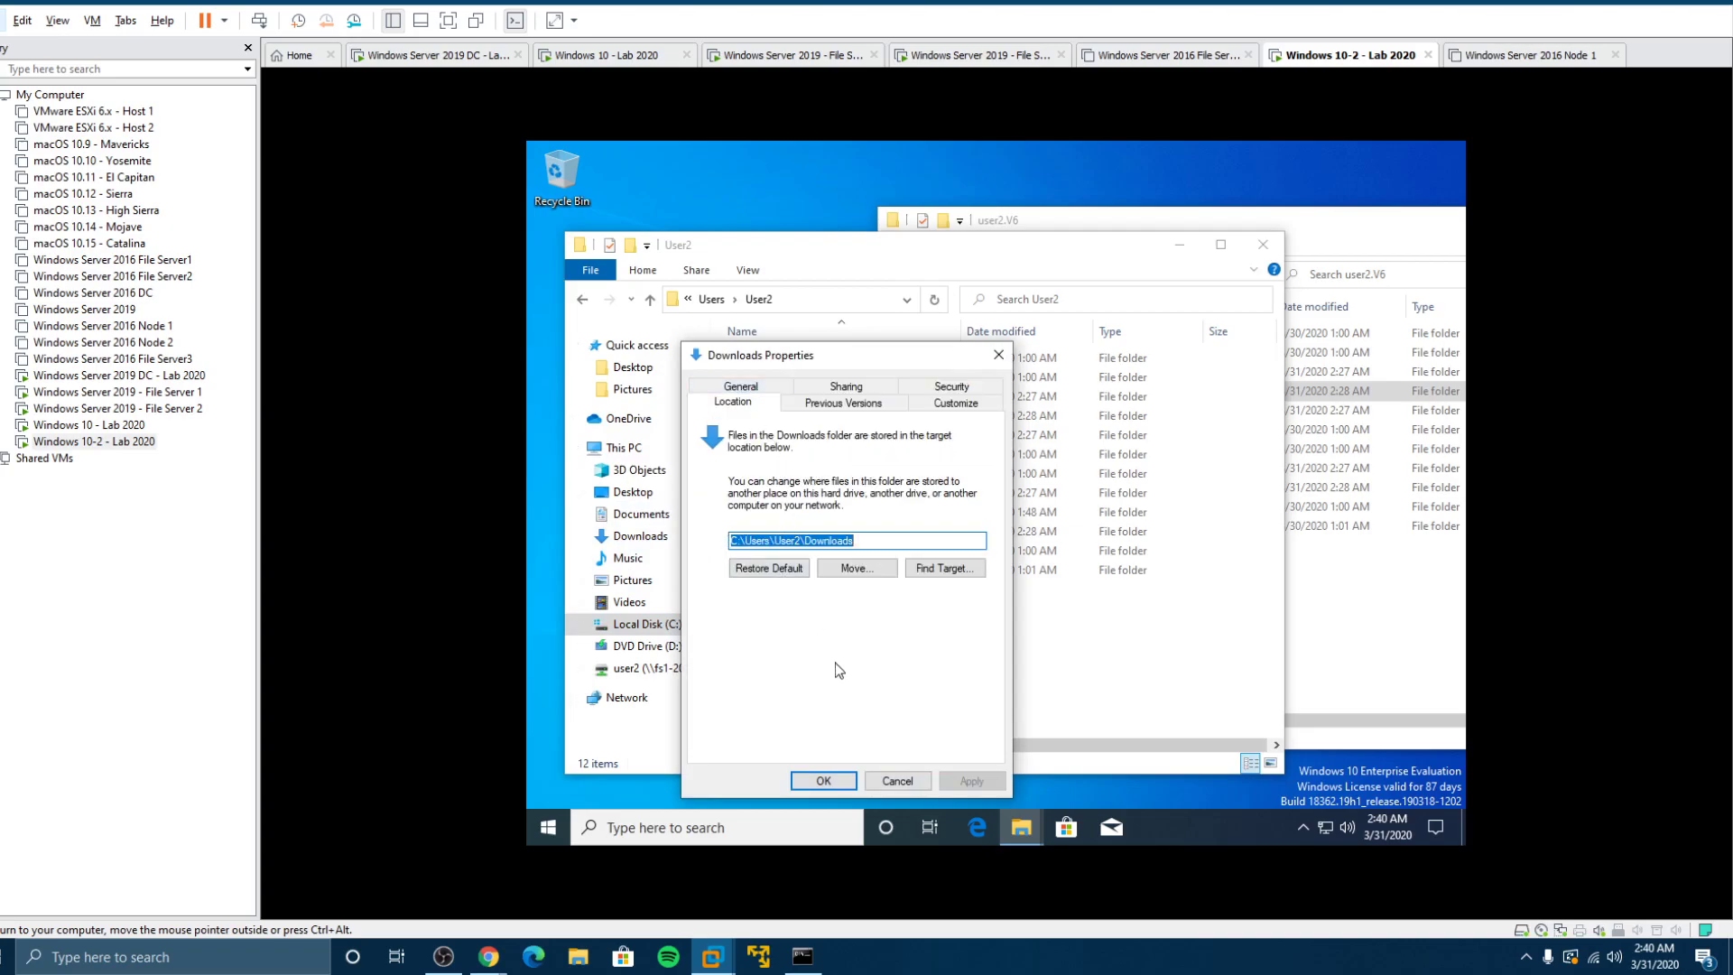
{"action": "left_click", "coordinate": [897, 782]}
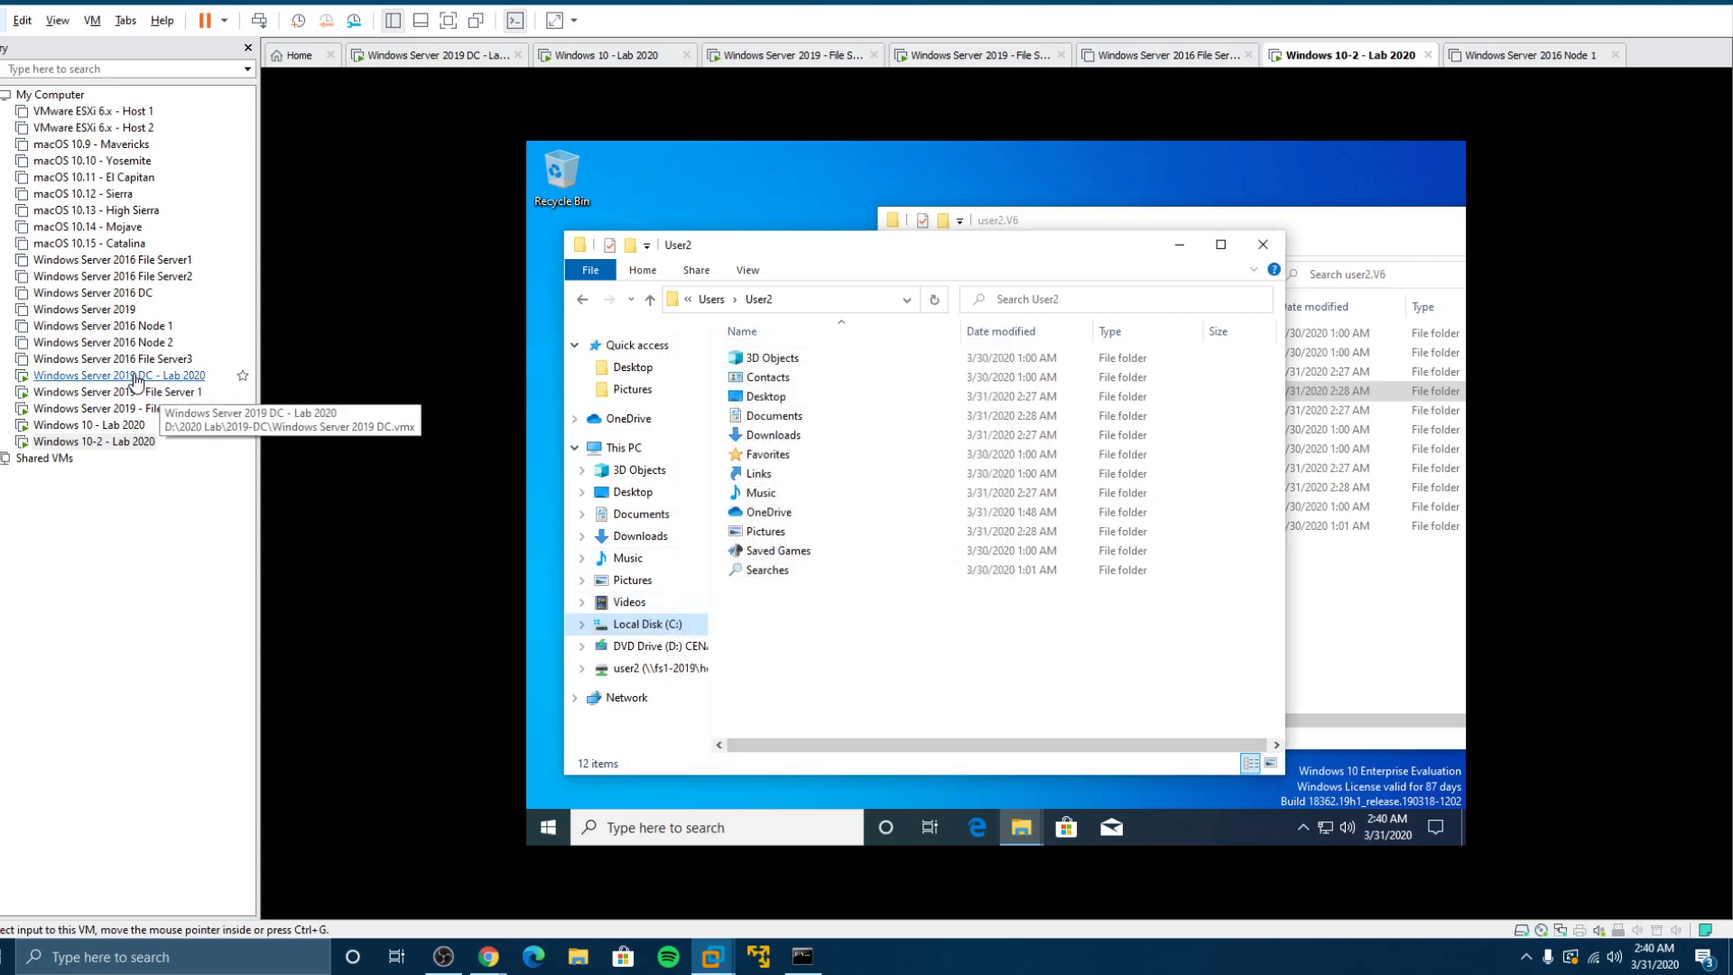
Step: On the DC, close ADUC, launch Group Policy Management and expand Domains > compuguy.info
{"action": "left_click", "coordinate": [131, 375]}
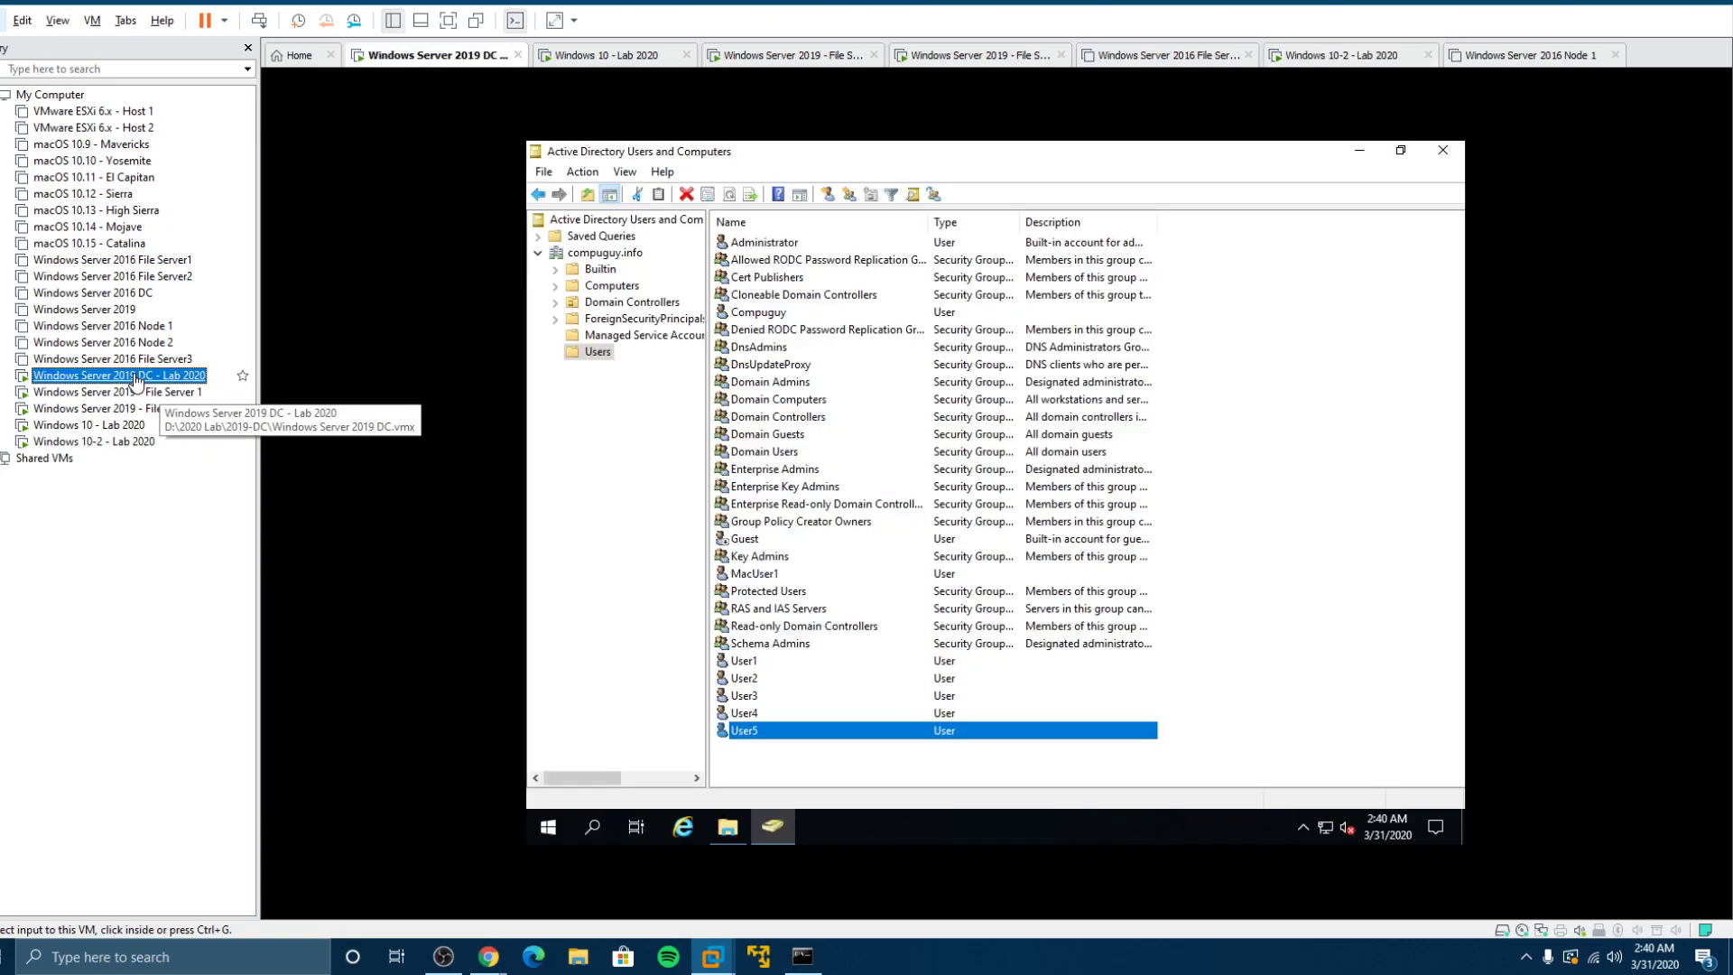
{"action": "left_click", "coordinate": [1442, 149]}
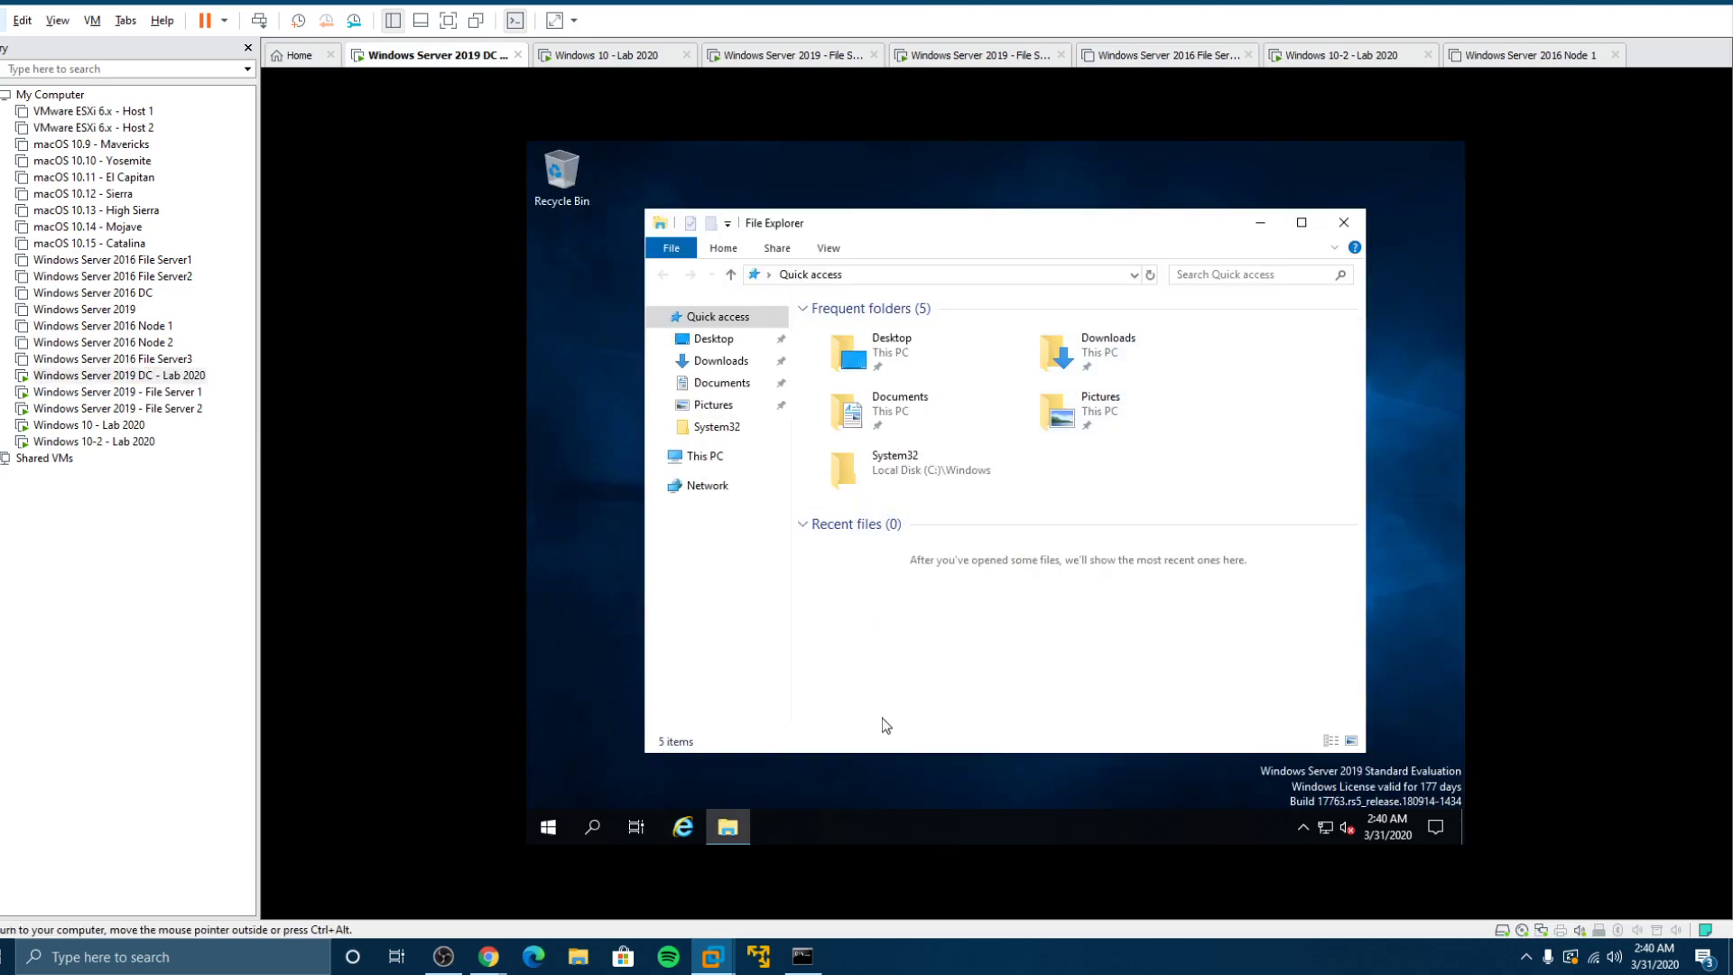
{"action": "left_click", "coordinate": [548, 827]}
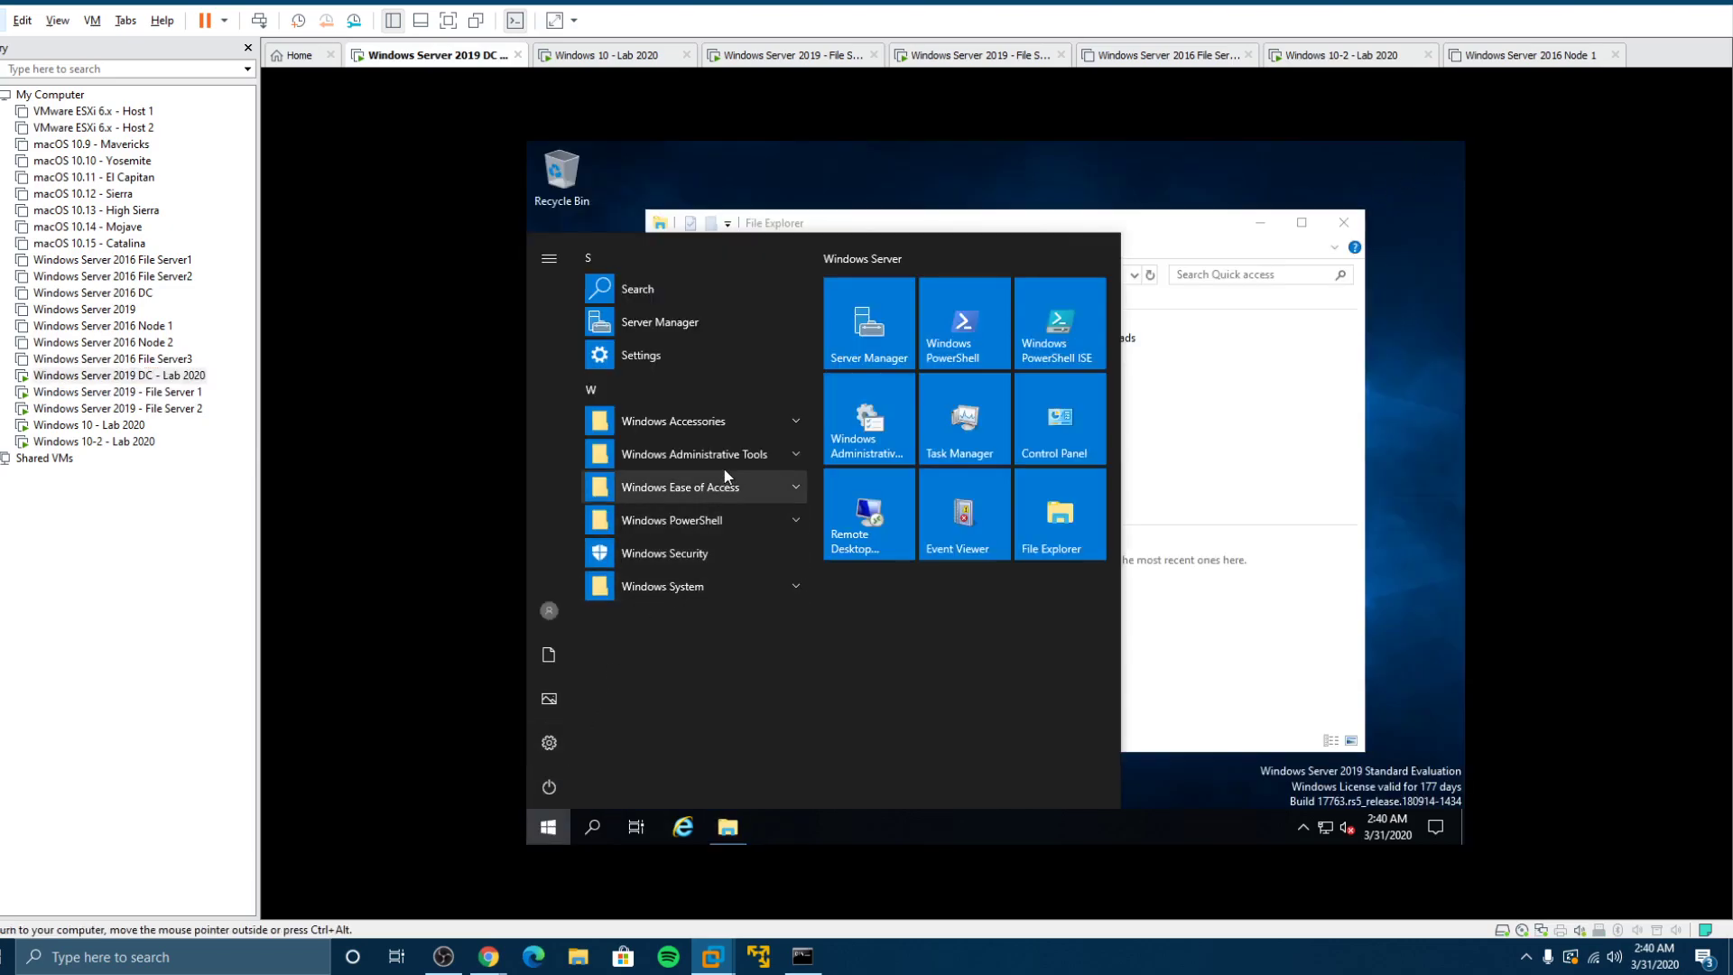
{"action": "left_click", "coordinate": [724, 454]}
{"action": "scroll", "coordinate": [720, 684], "scroll_direction": "down", "scroll_amount": 2}
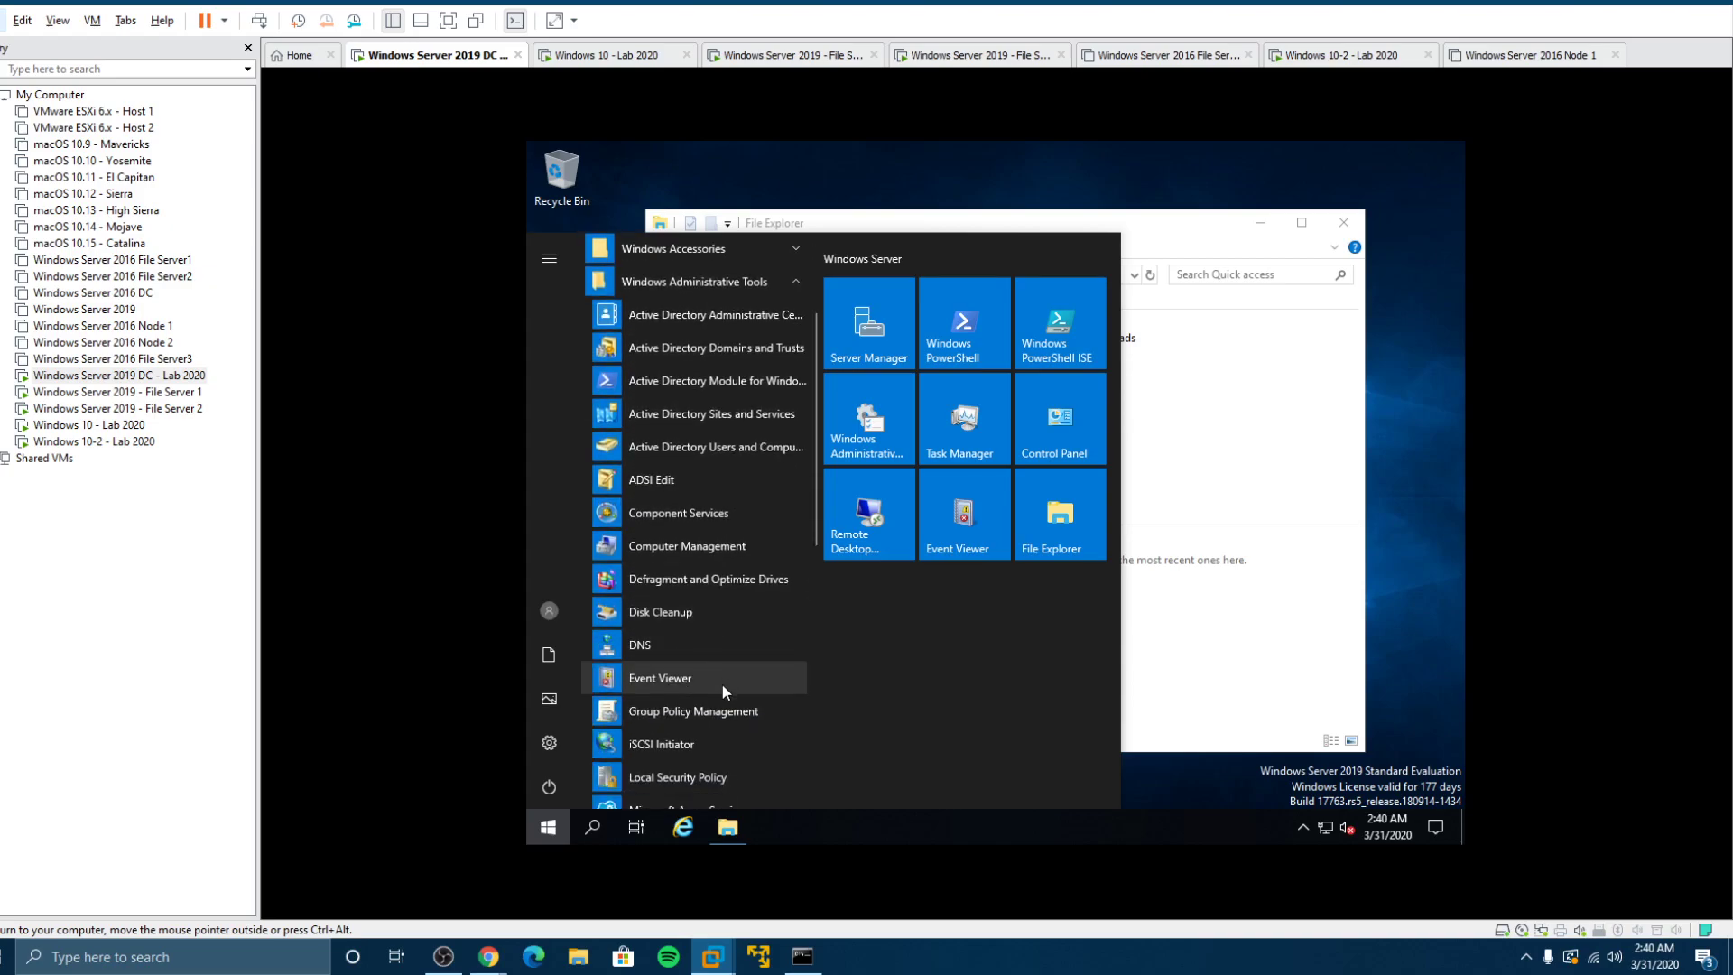
{"action": "left_click", "coordinate": [712, 711]}
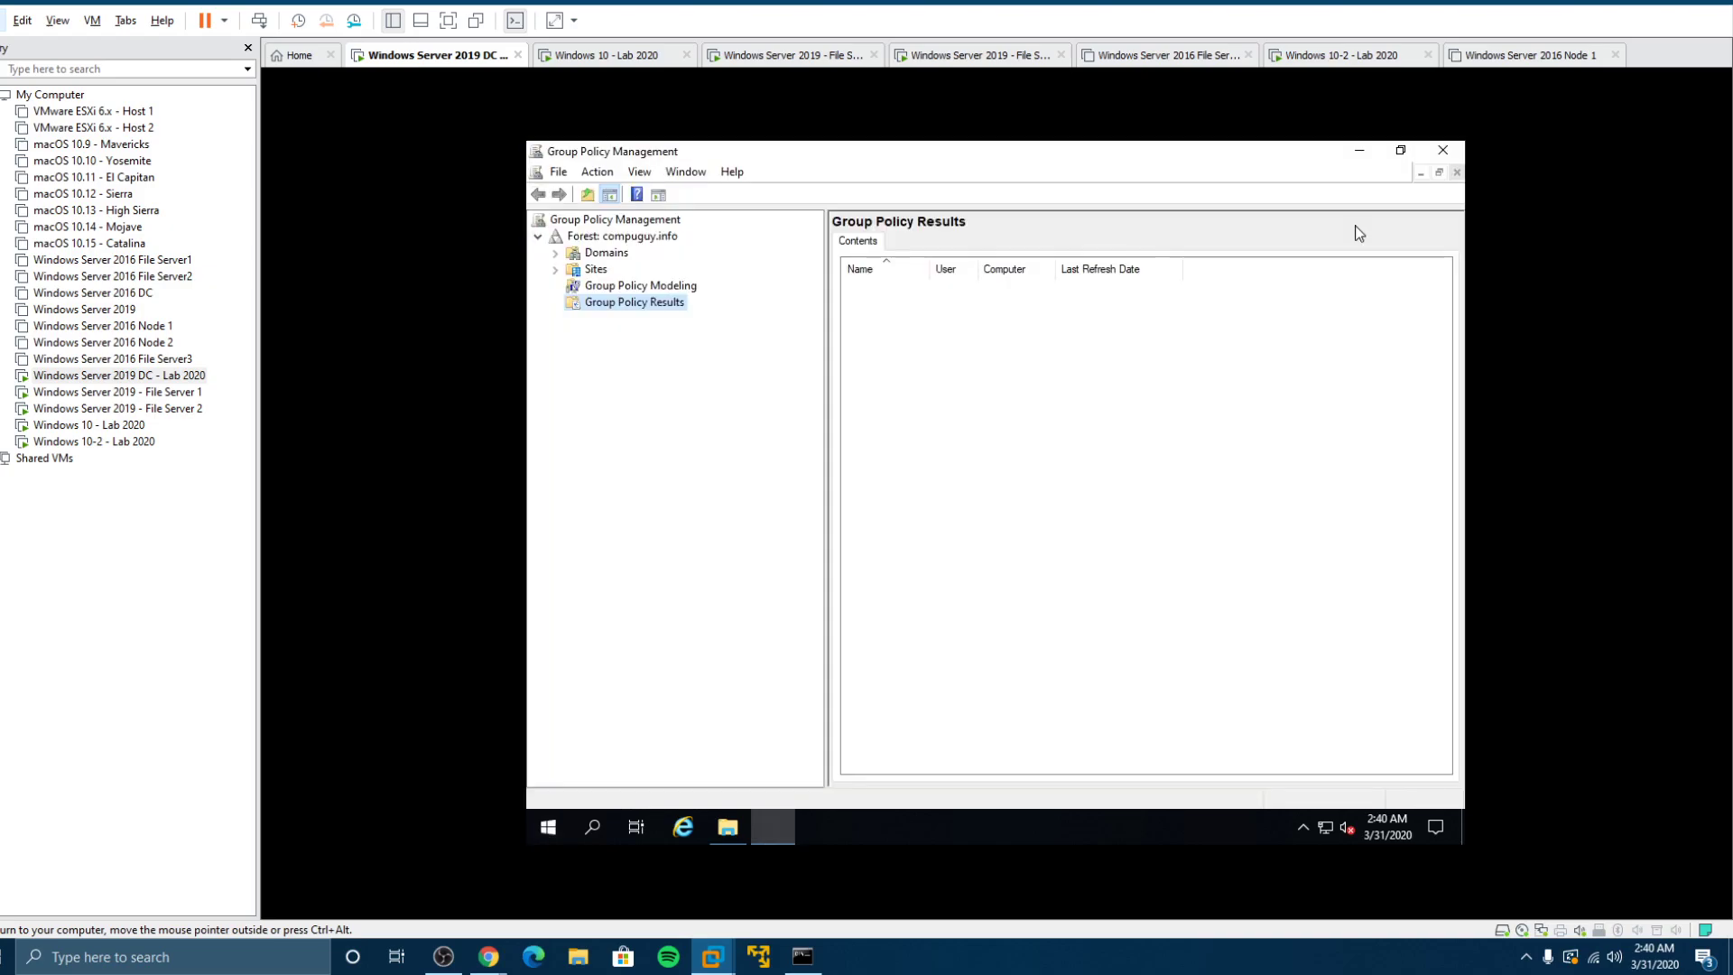
{"action": "double_click", "coordinate": [582, 254]}
{"action": "double_click", "coordinate": [616, 271]}
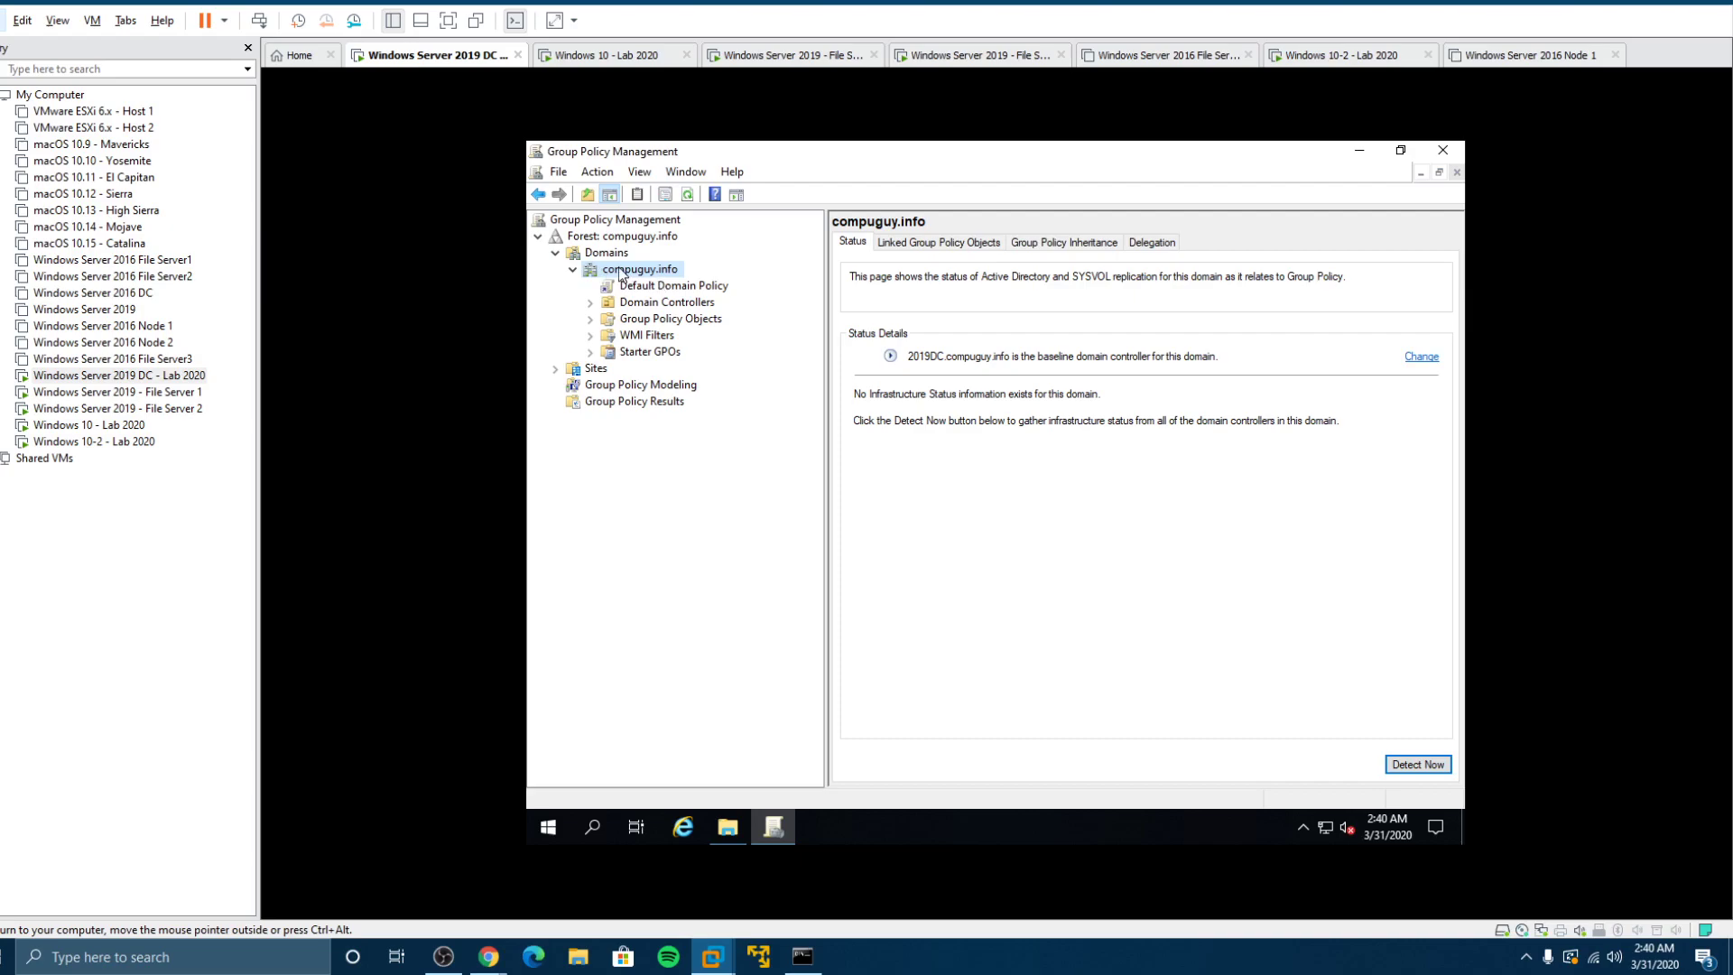
Step: Create a GPO named 'Folder Redirection' linked to compuguy.info and dismiss the link warning
{"action": "right_click", "coordinate": [620, 268]}
{"action": "left_click", "coordinate": [704, 280]}
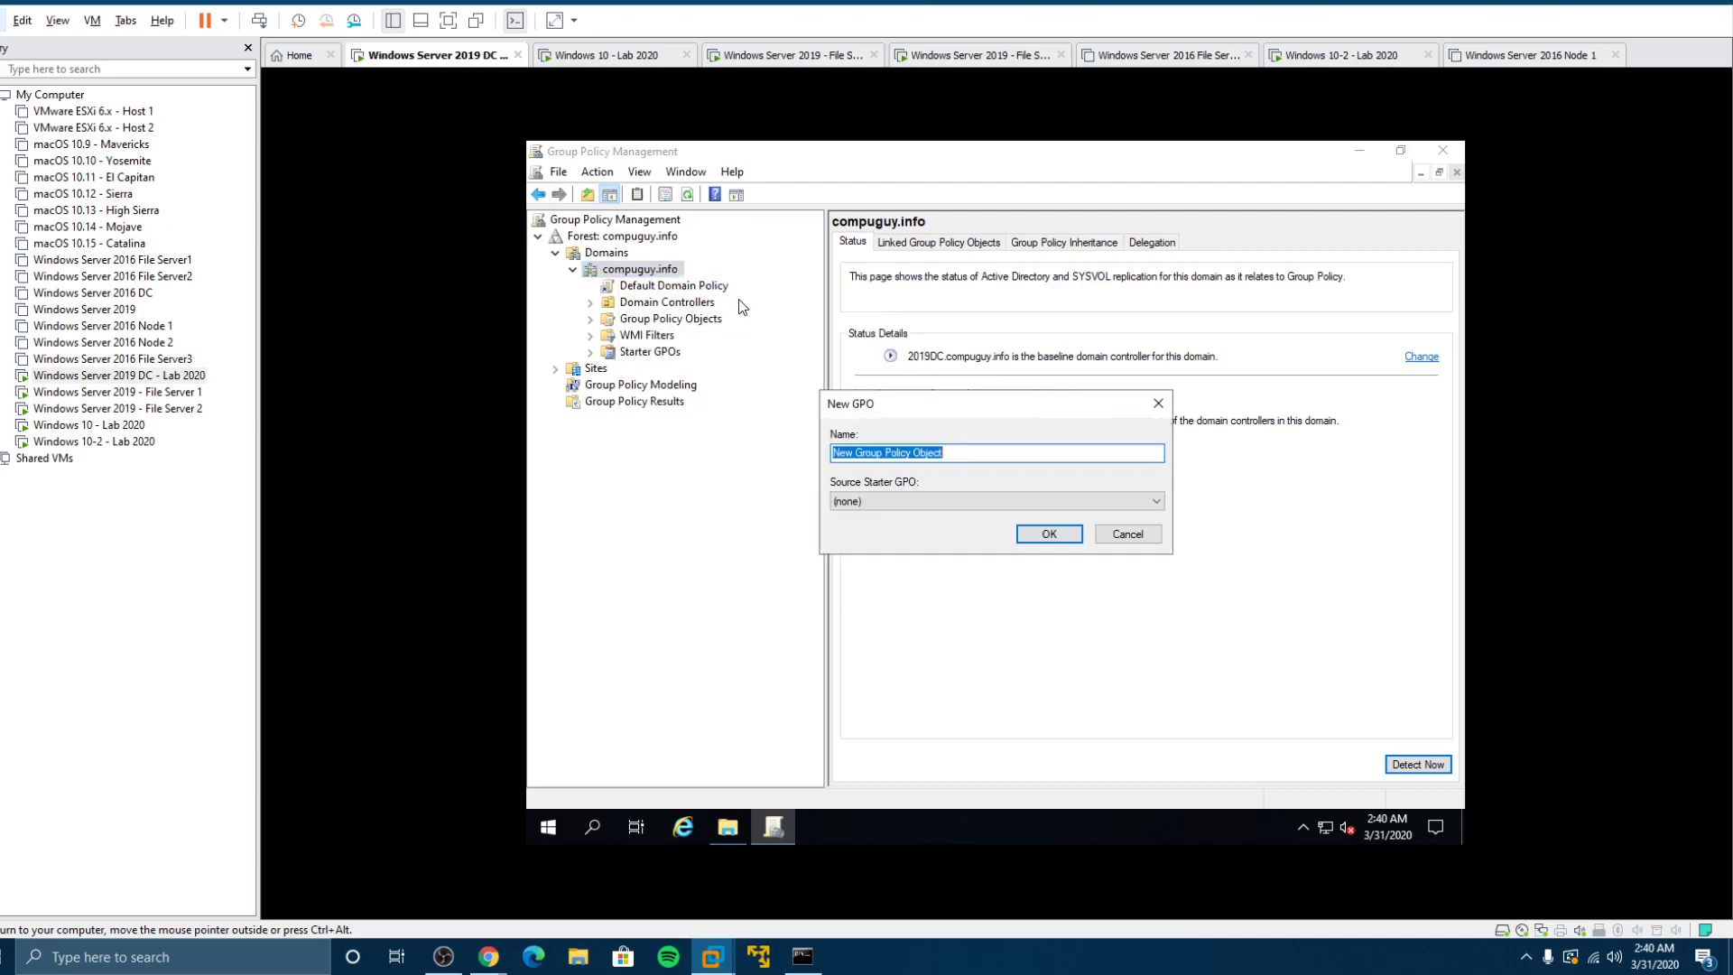
{"action": "type", "text": "Fo"}
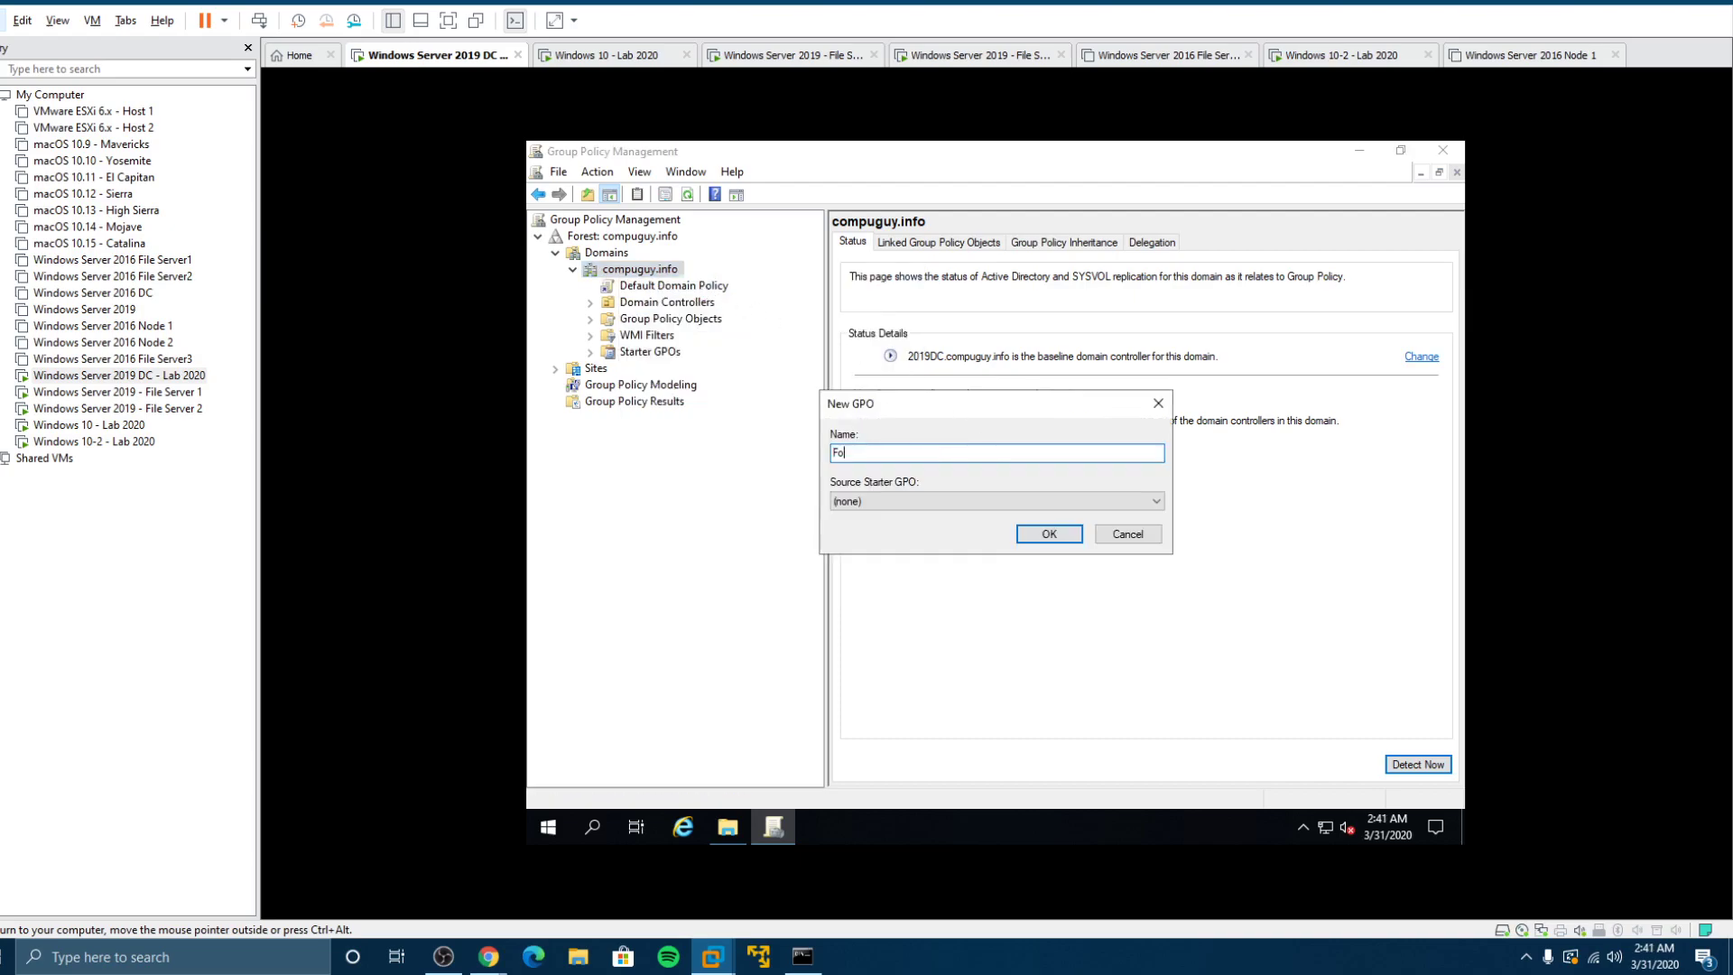
{"action": "type", "text": "lder Redirection"}
{"action": "left_click", "coordinate": [1047, 533]}
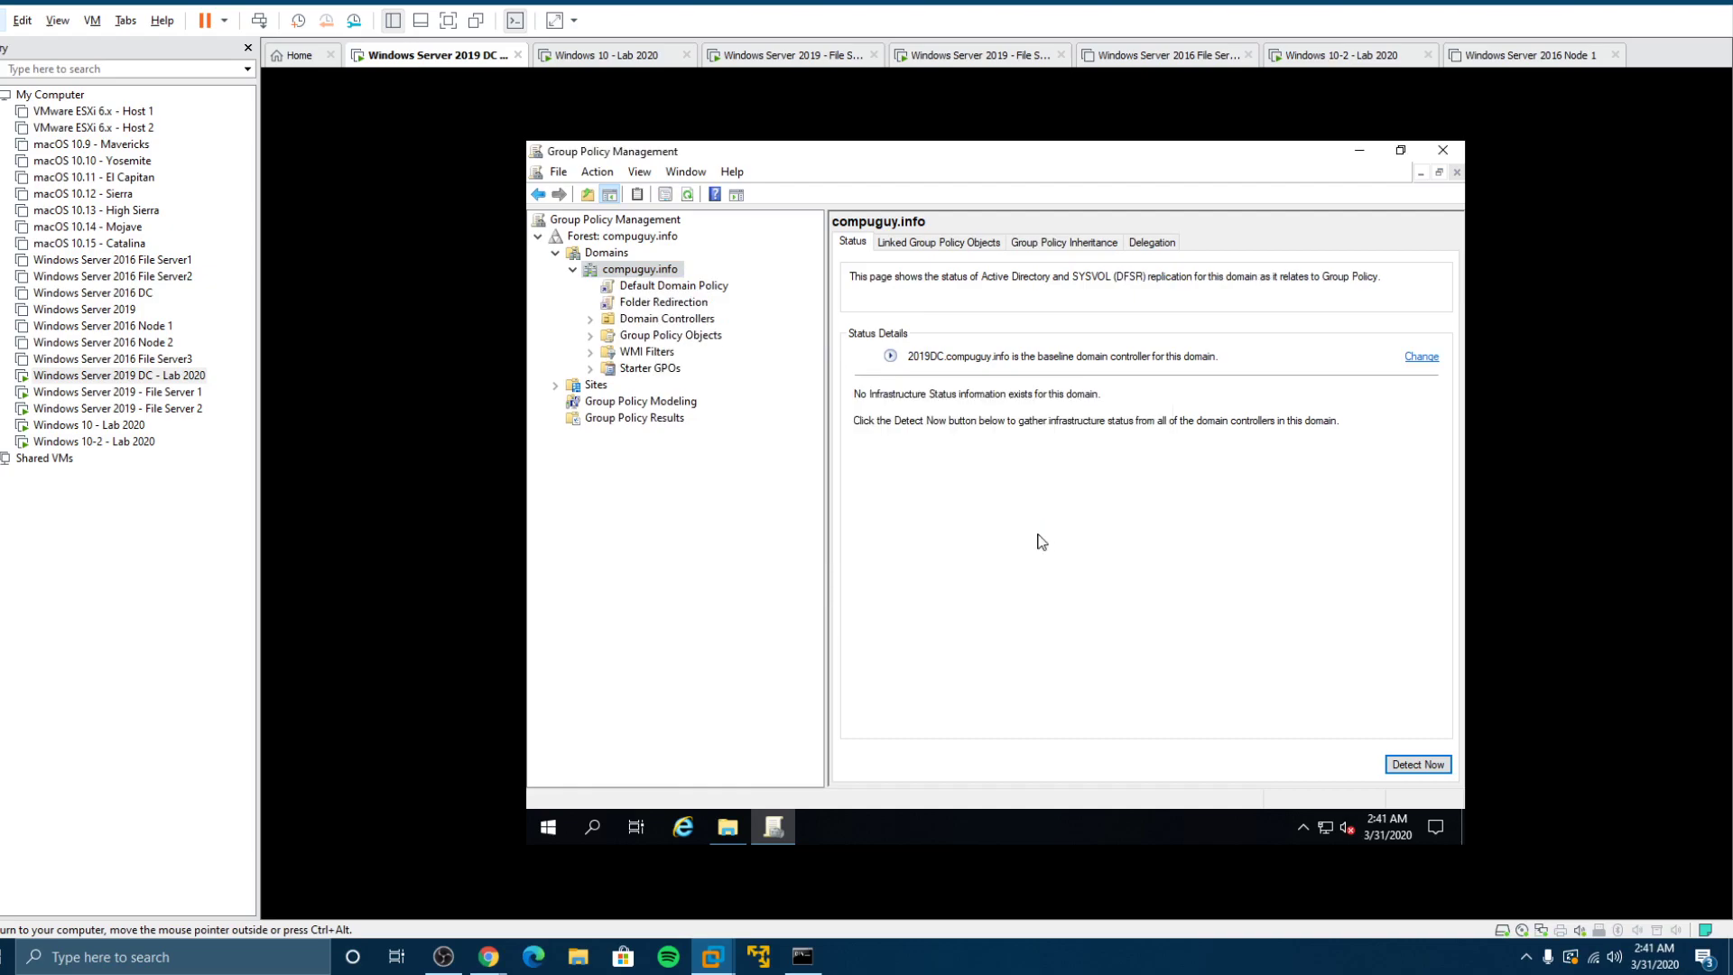
{"action": "left_click", "coordinate": [660, 308]}
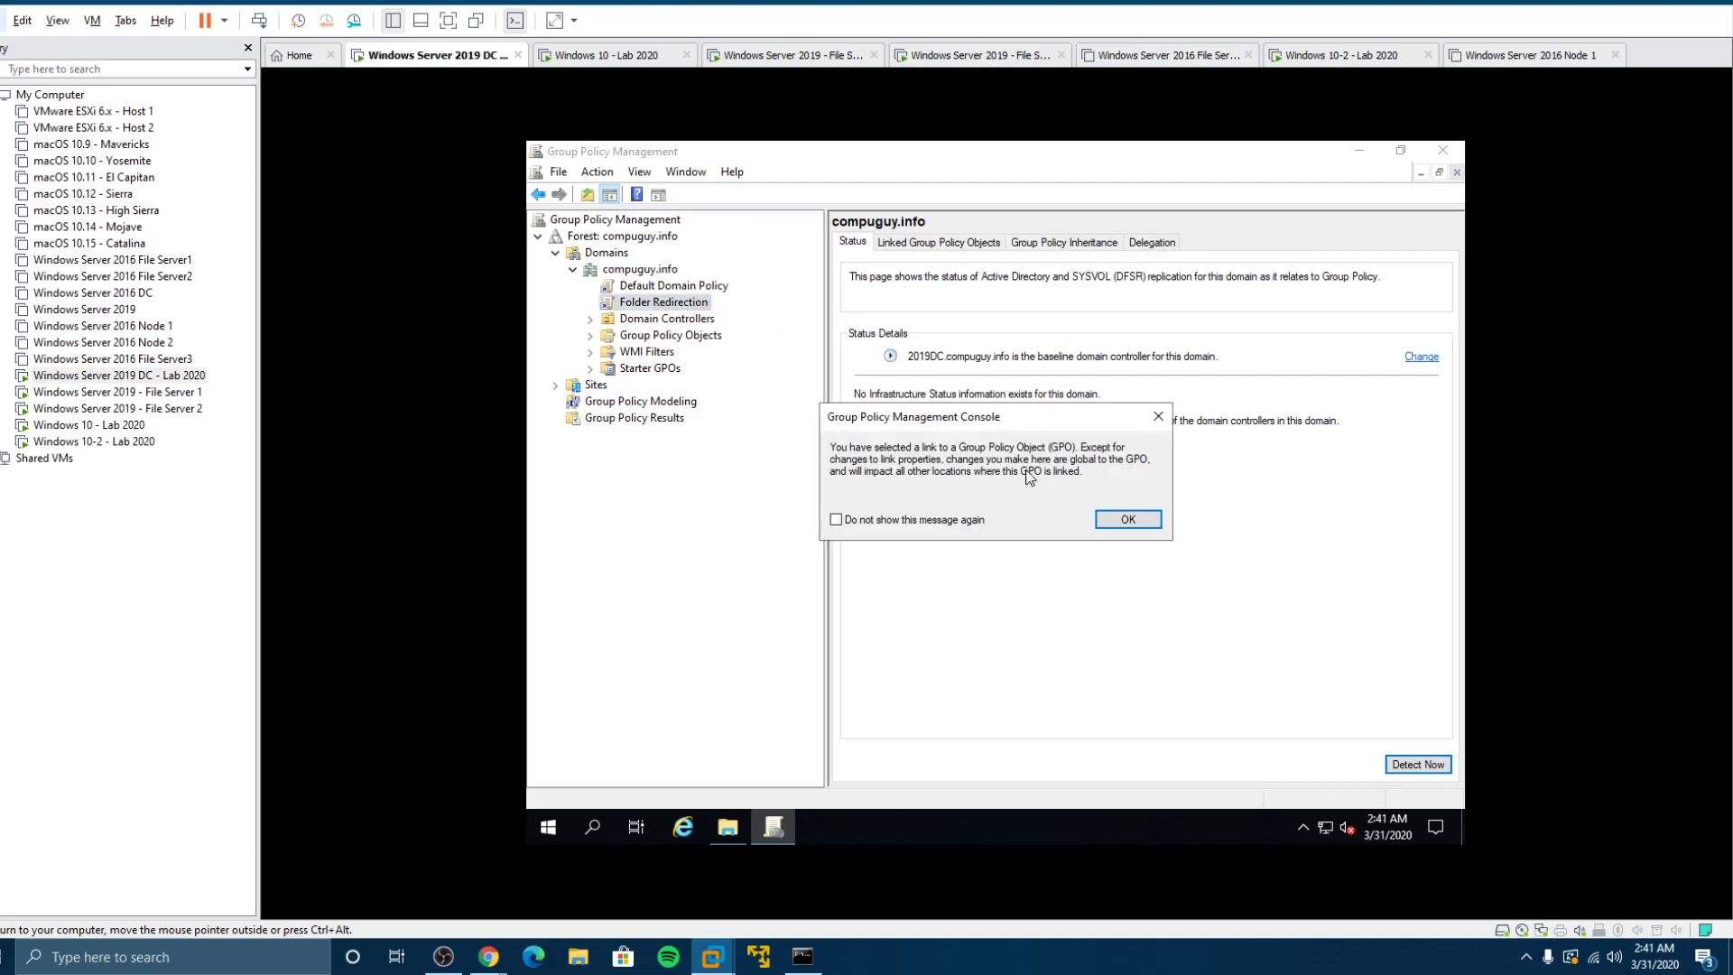
{"action": "left_click", "coordinate": [1126, 519]}
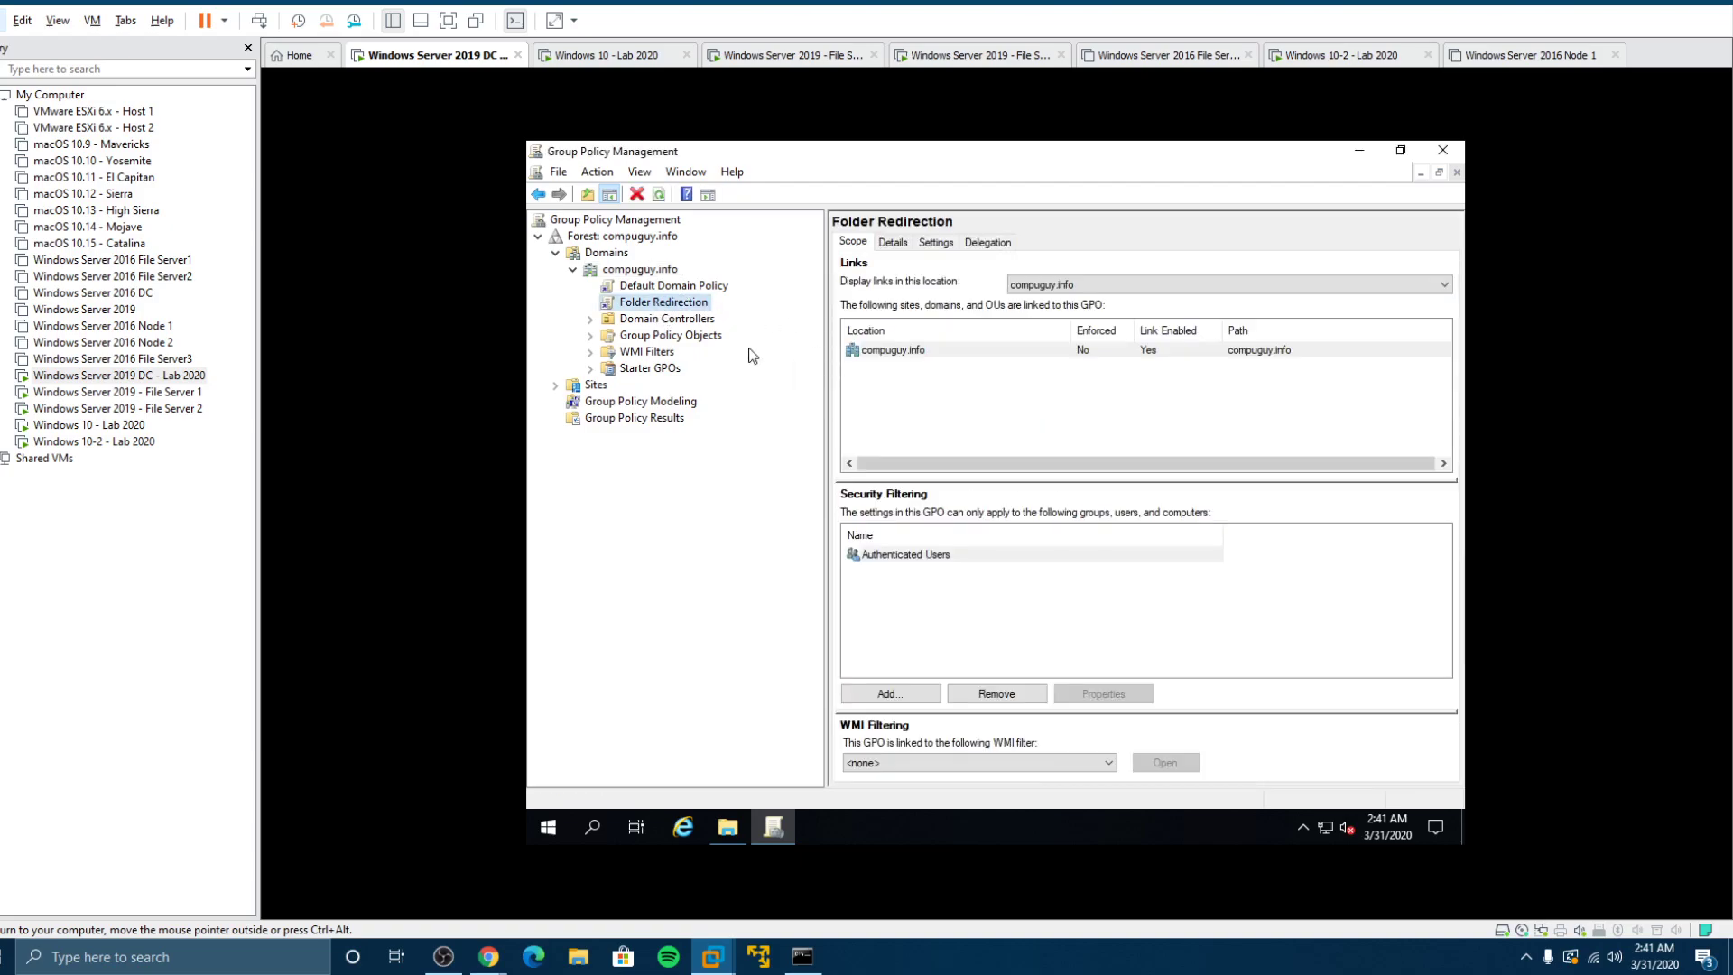
Step: Edit the Folder Redirection GPO and expand User Configuration > Policies > Windows Settings > Folder Redirection
{"action": "right_click", "coordinate": [651, 307]}
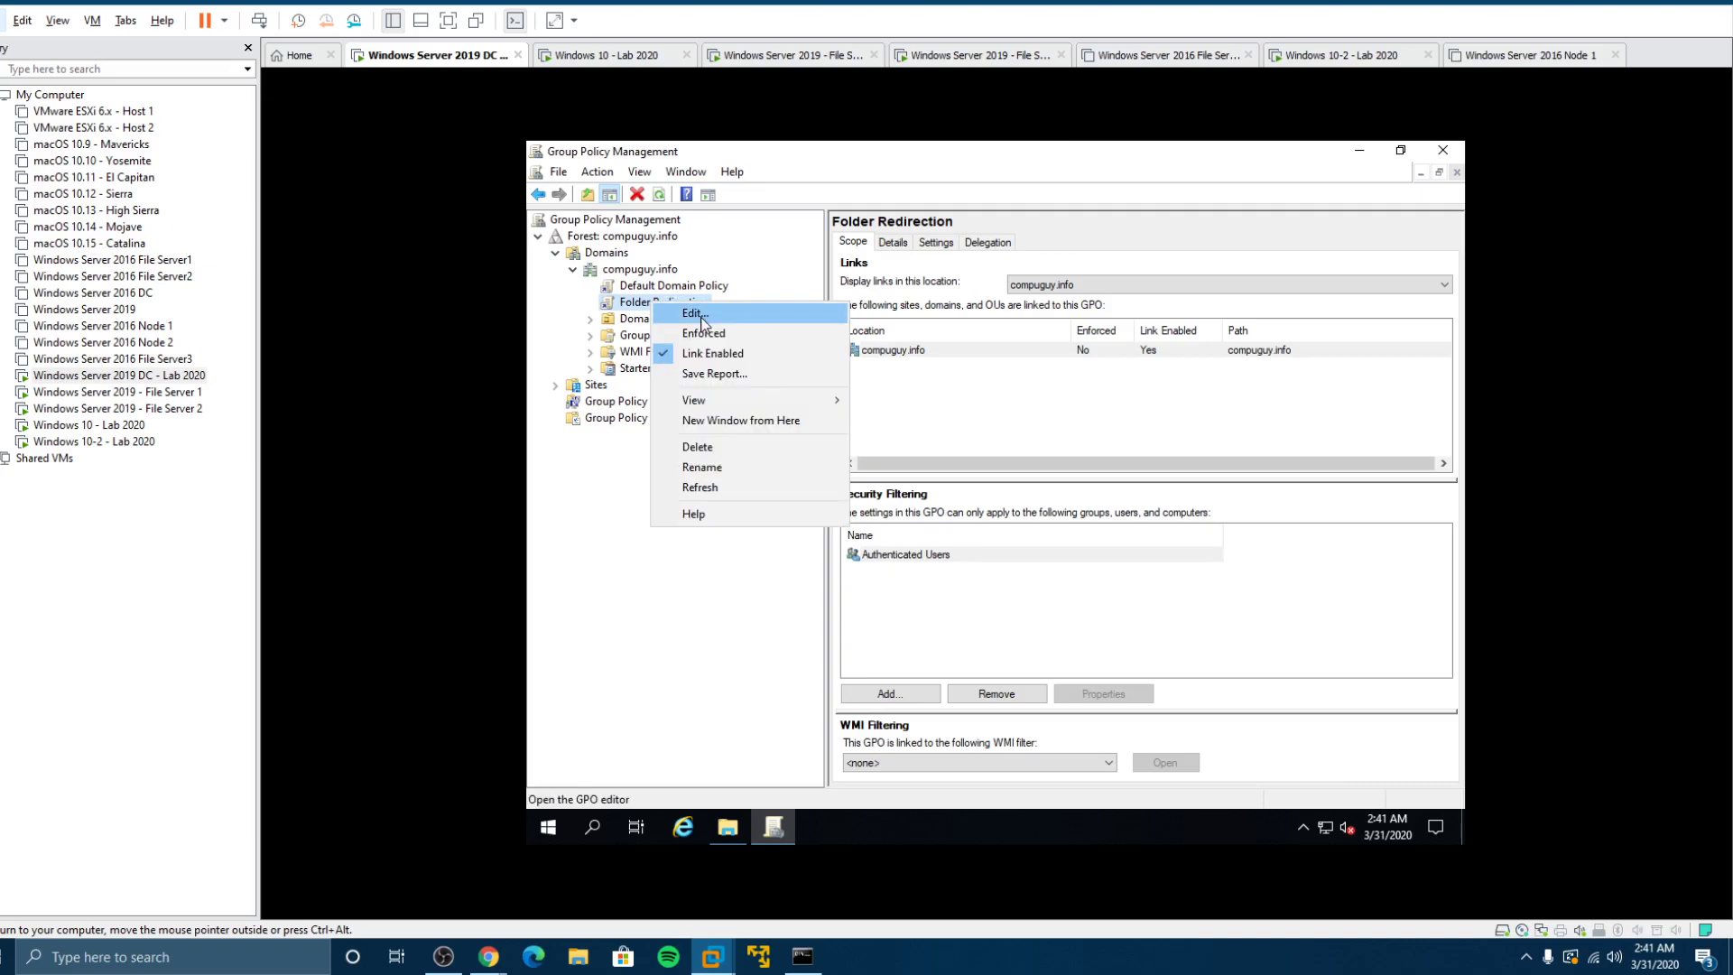
{"action": "left_click", "coordinate": [697, 314]}
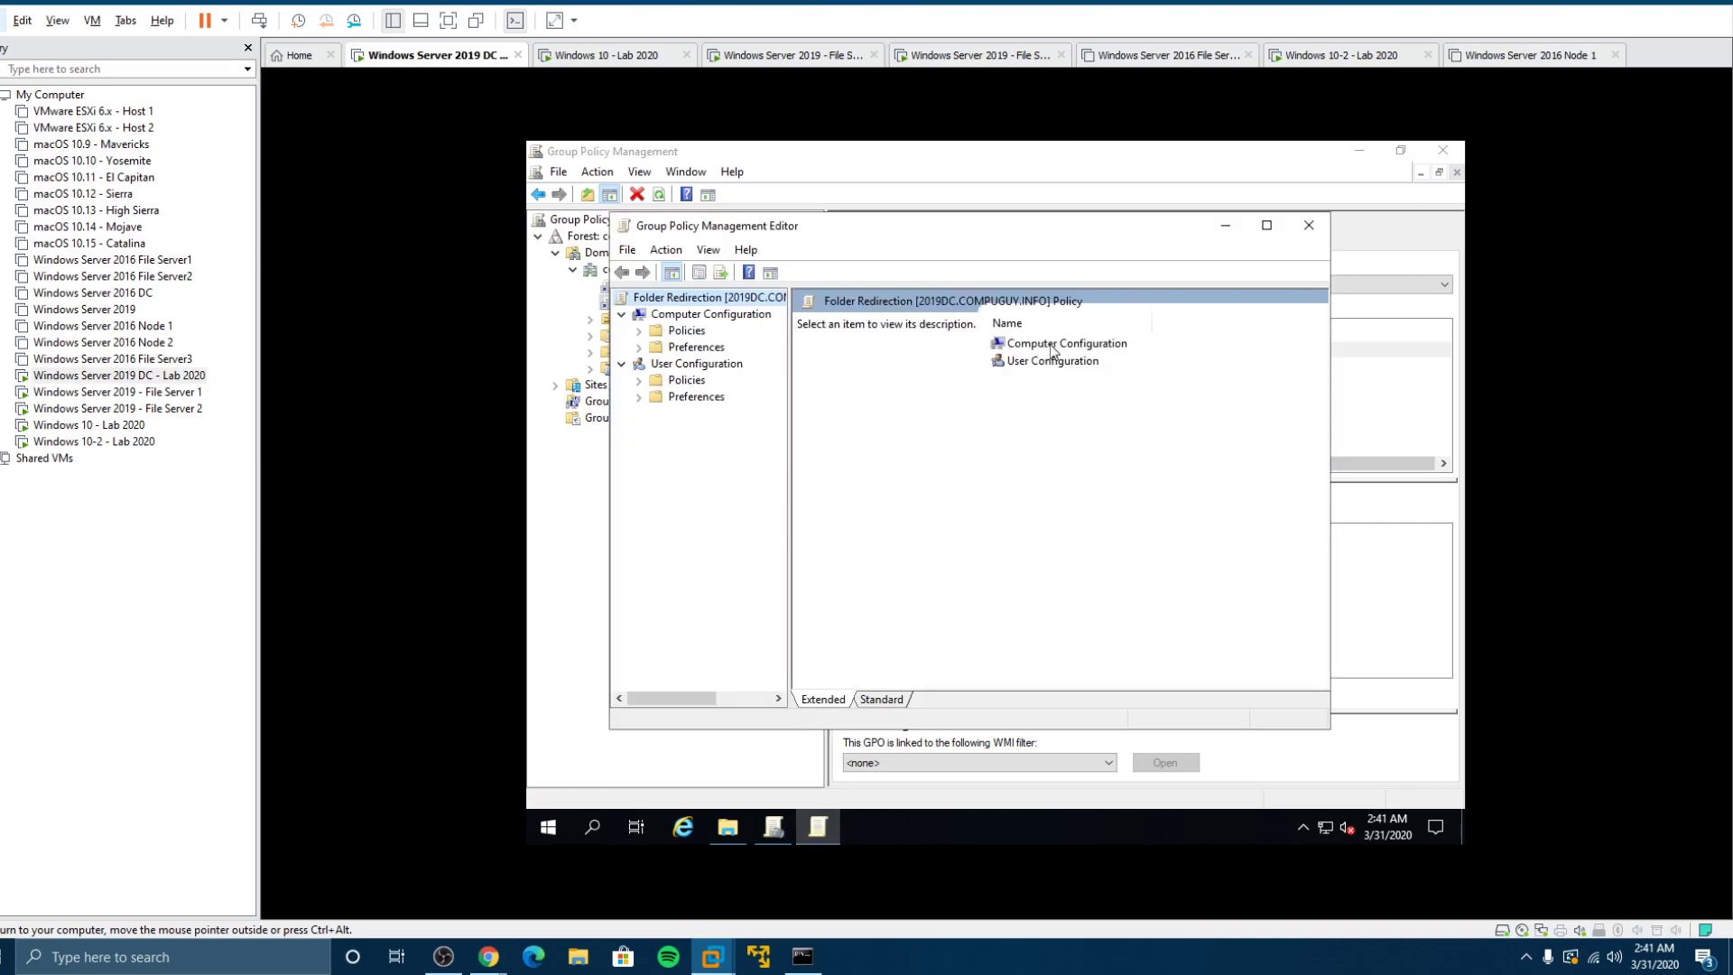
{"action": "left_click", "coordinate": [638, 380]}
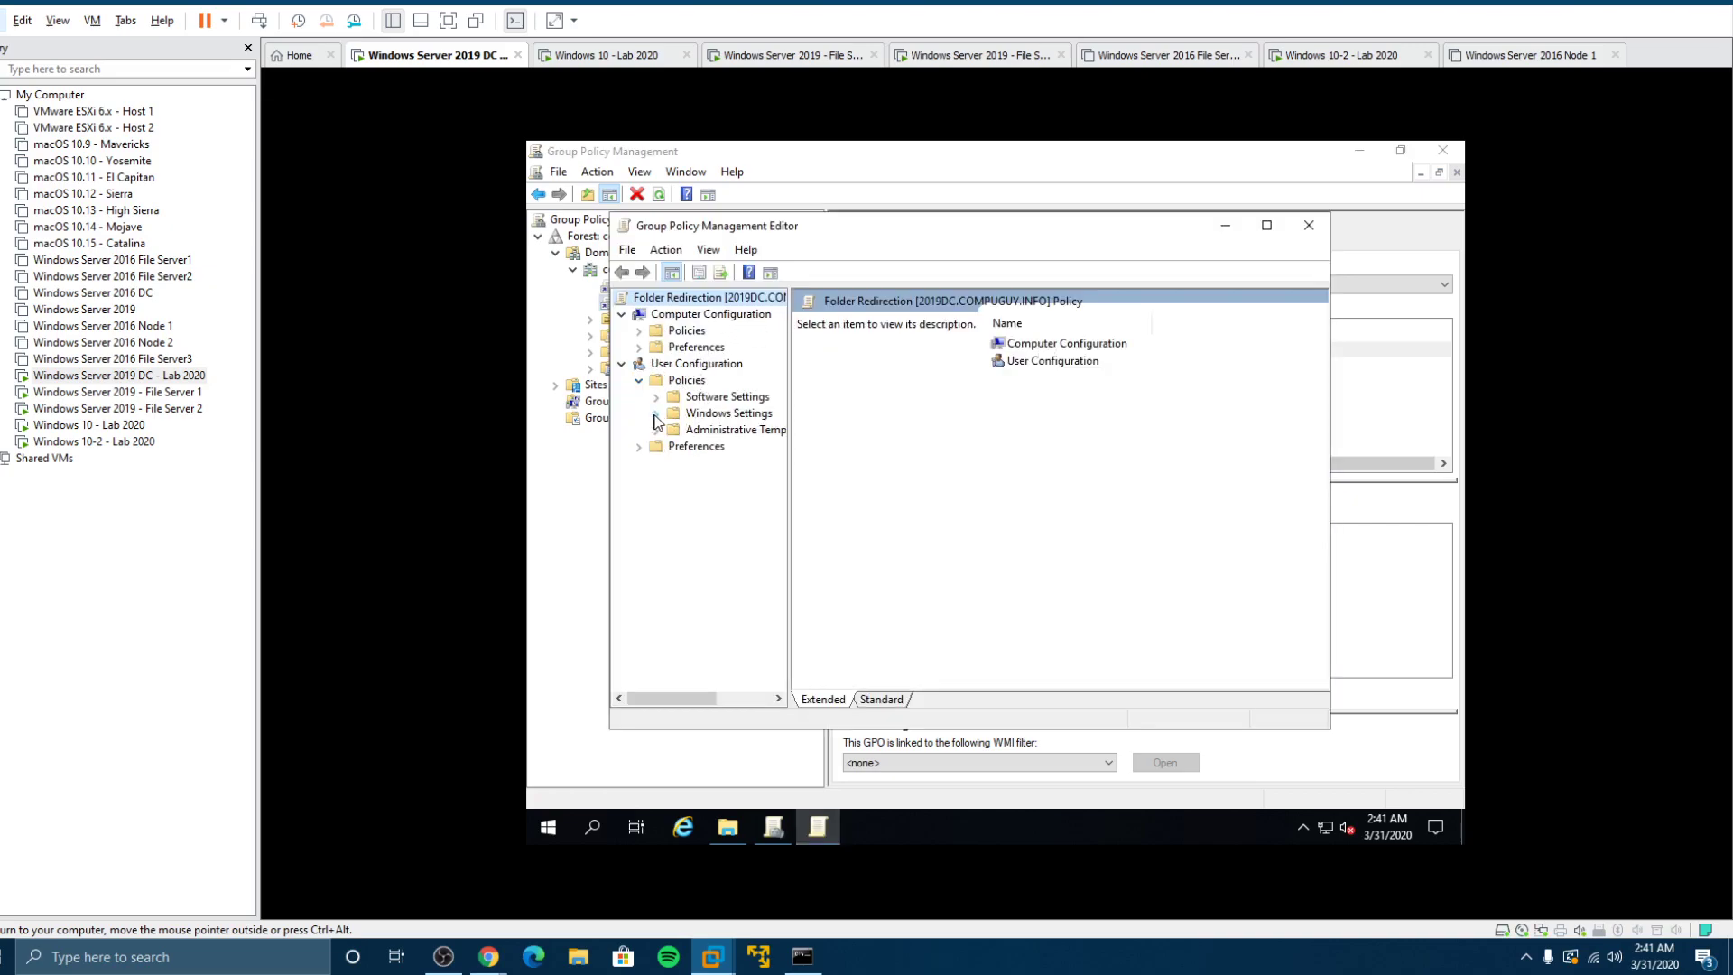
{"action": "left_click", "coordinate": [657, 413]}
{"action": "left_click", "coordinate": [778, 463]}
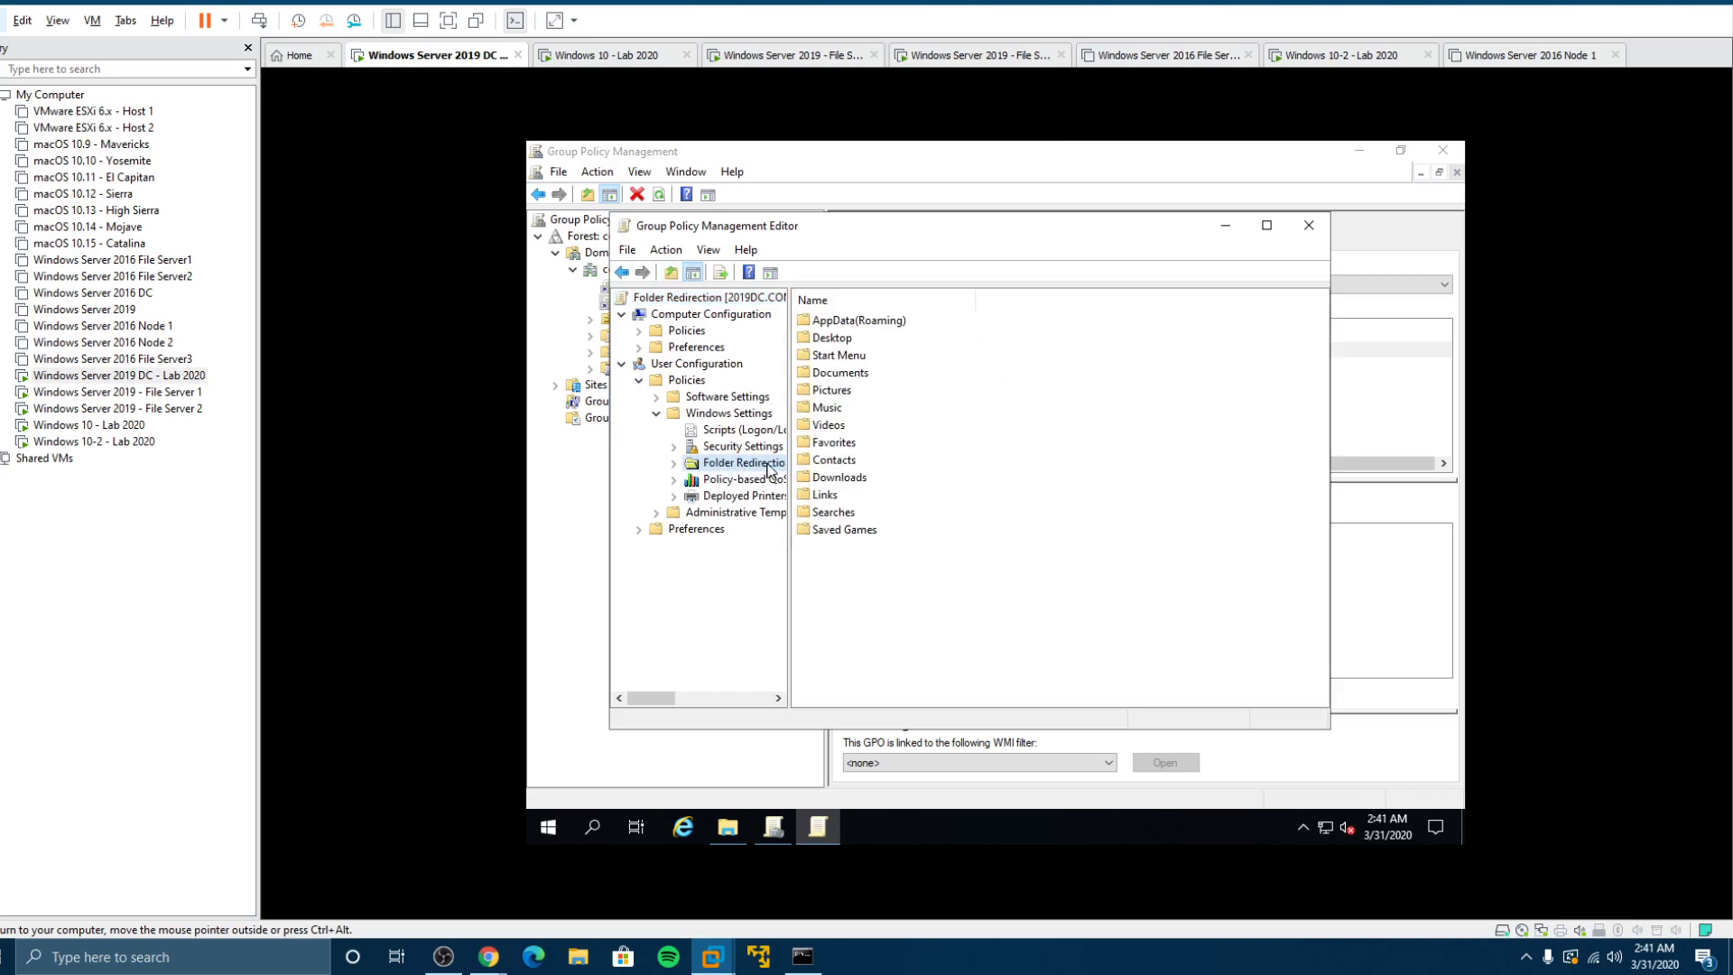
Step: Set Documents to Basic redirection with root path \\fs2-2019\Redirected, copying the path, and accept the warning
{"action": "right_click", "coordinate": [846, 378]}
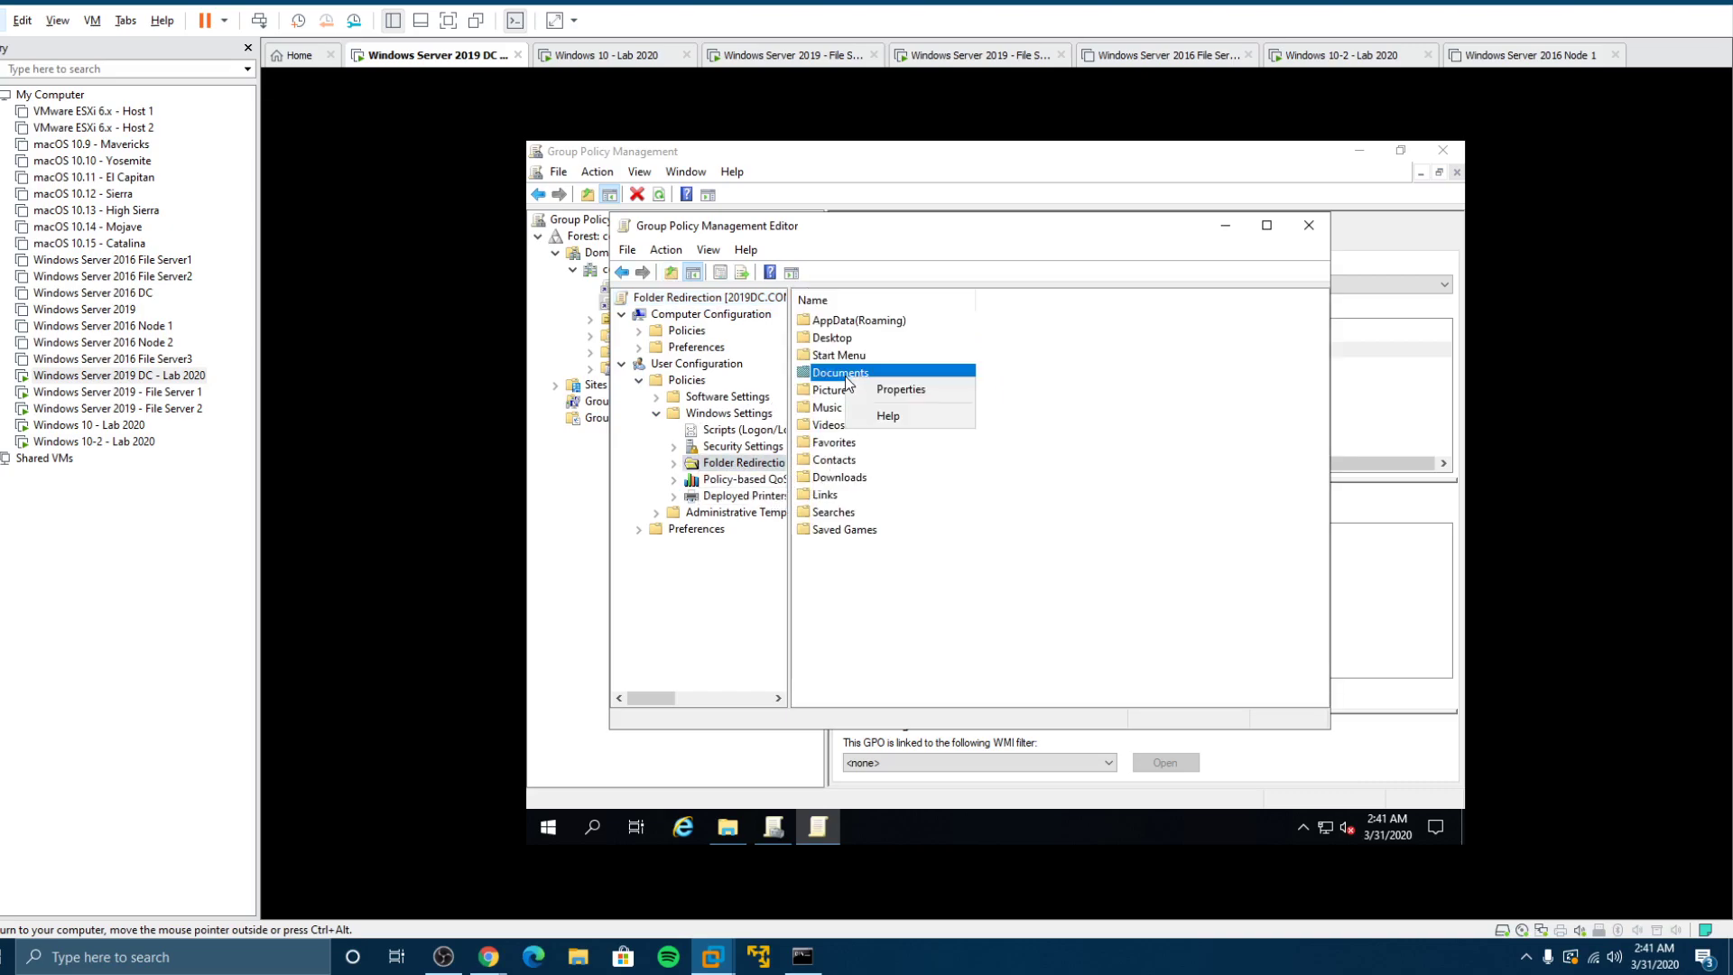
{"action": "left_click", "coordinate": [902, 384]}
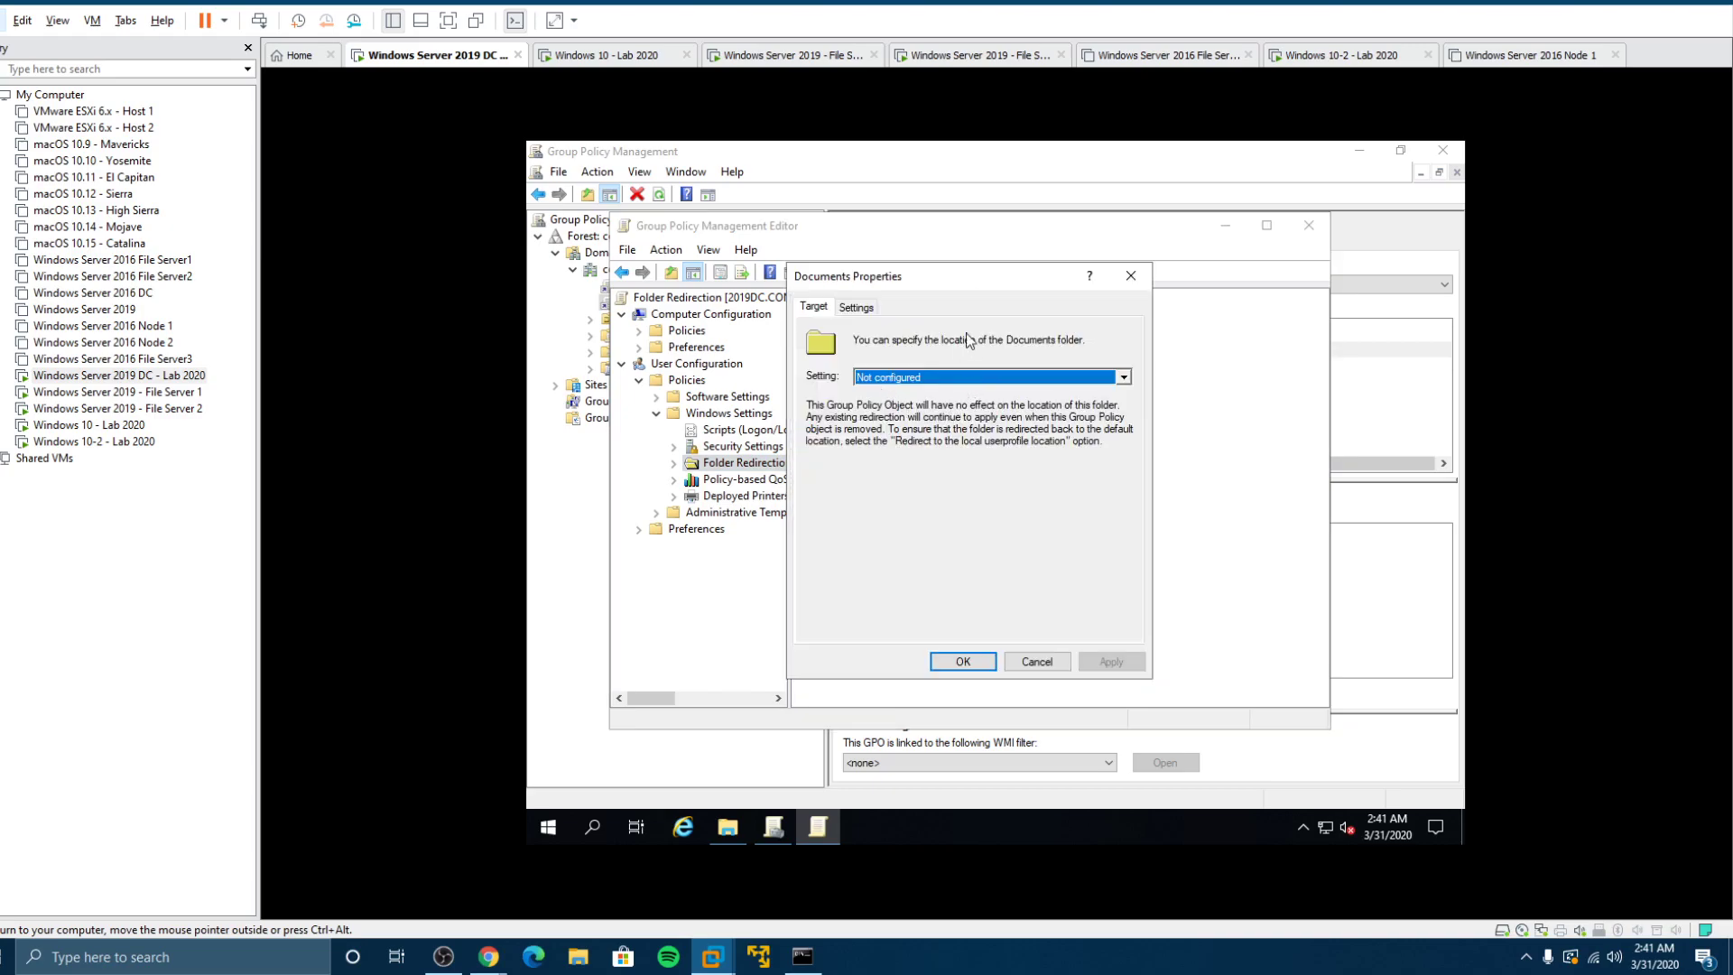
{"action": "left_click_drag", "start_coordinate": [968, 287], "coordinate": [1046, 270]}
{"action": "left_click", "coordinate": [1034, 361]}
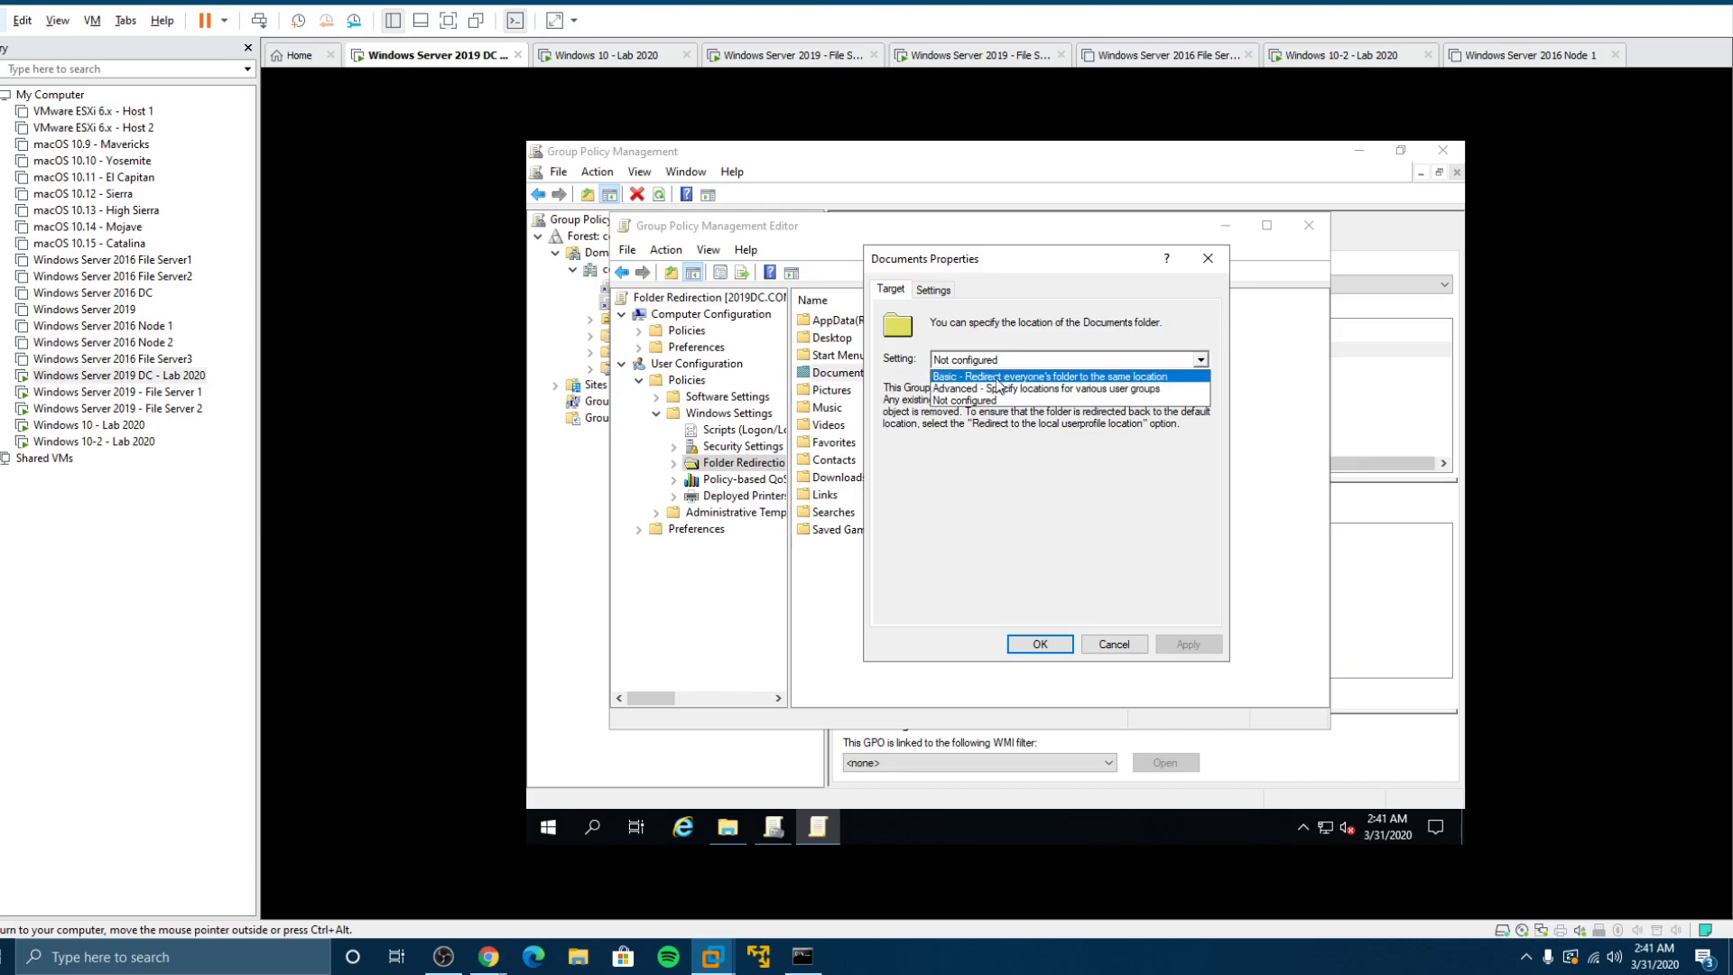
{"action": "left_click", "coordinate": [998, 377]}
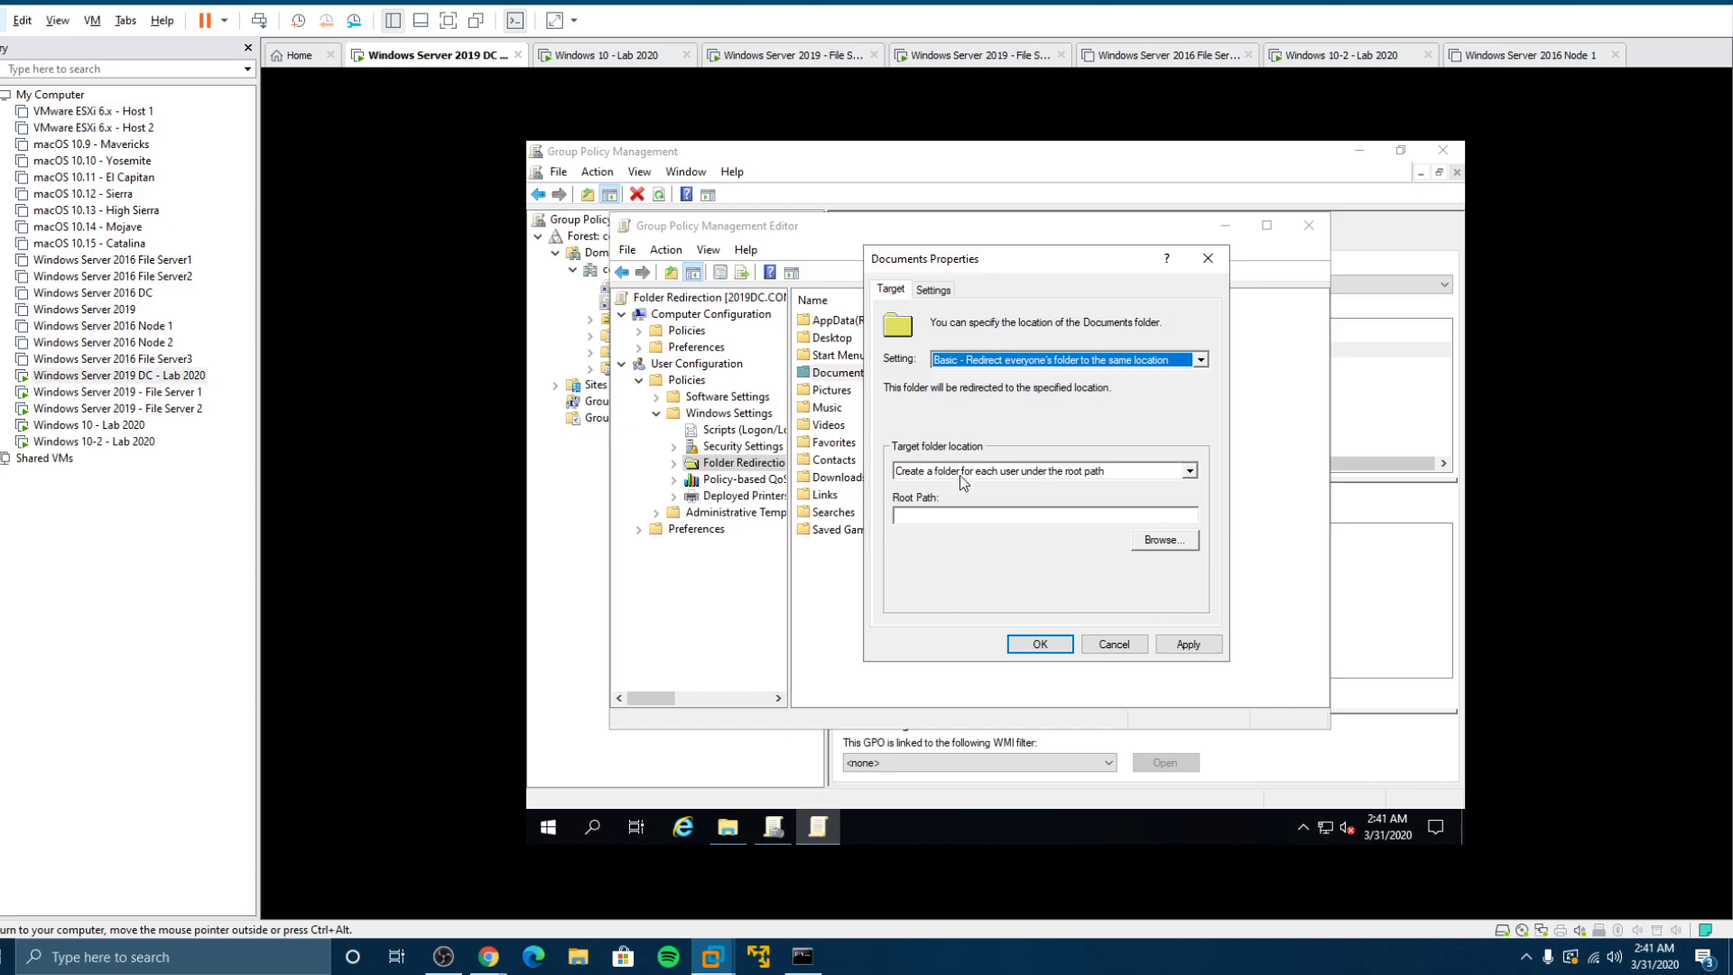
{"action": "left_click", "coordinate": [1076, 514]}
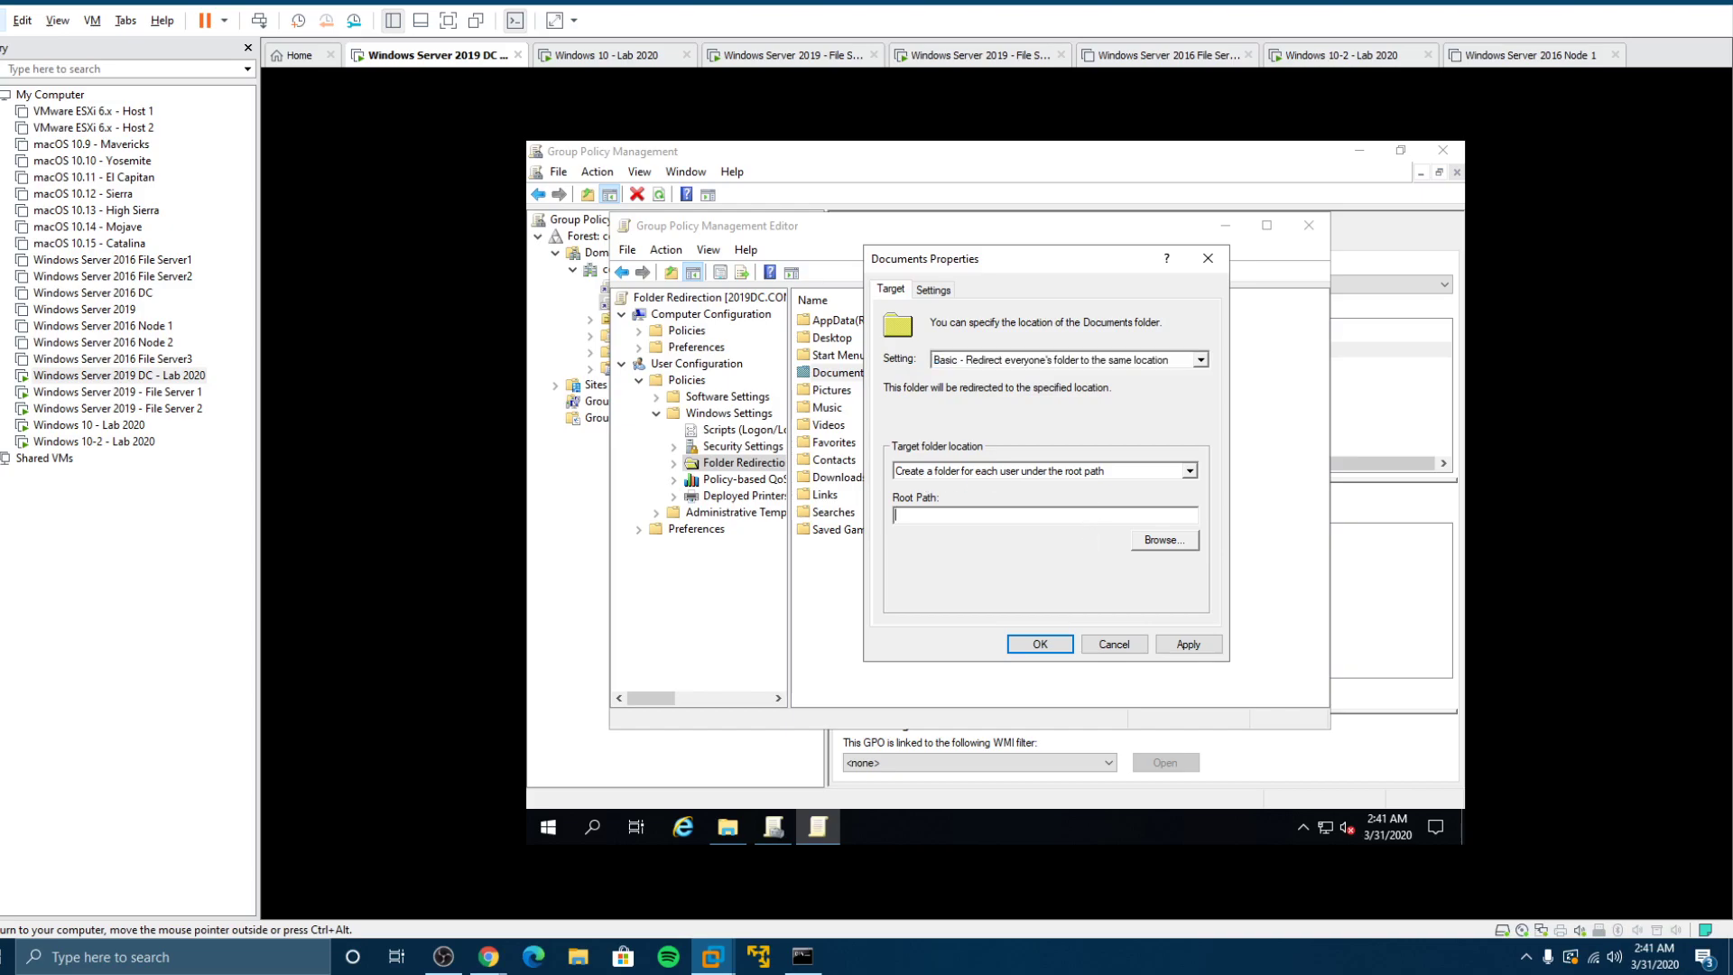
{"action": "type", "text": "\\\\fs2-20190"}
{"action": "type", "text": "Redirect"}
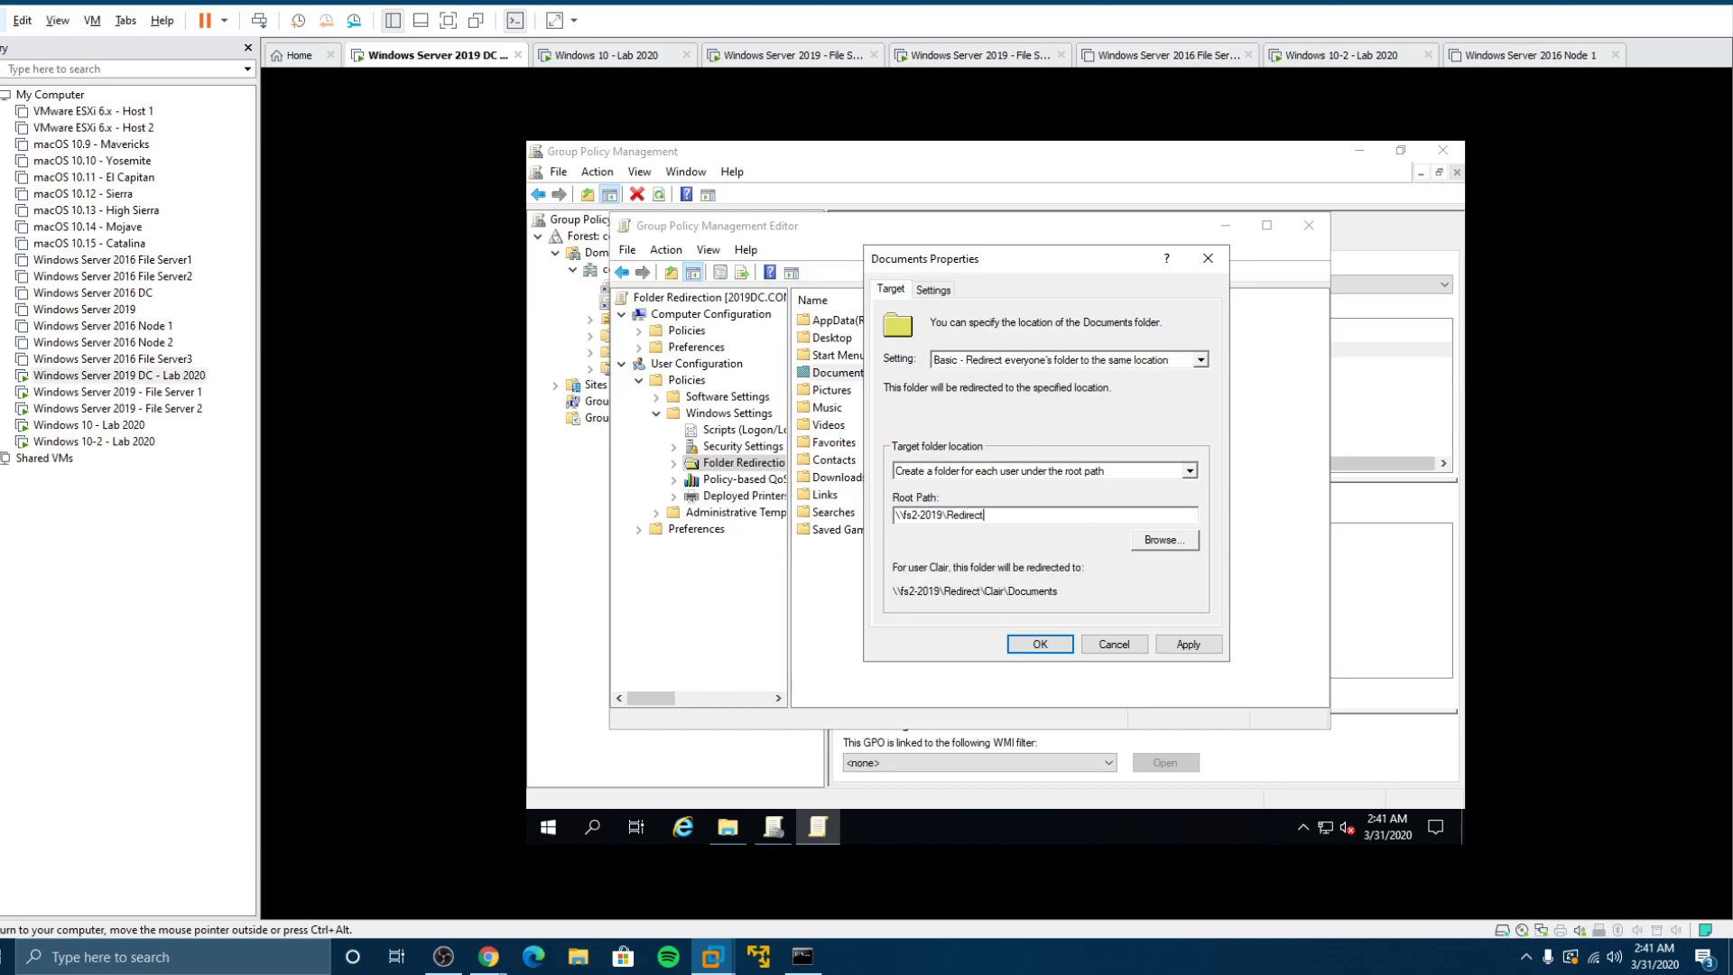
{"action": "type", "text": "ed"}
{"action": "left_click_drag", "start_coordinate": [997, 515], "coordinate": [893, 515]}
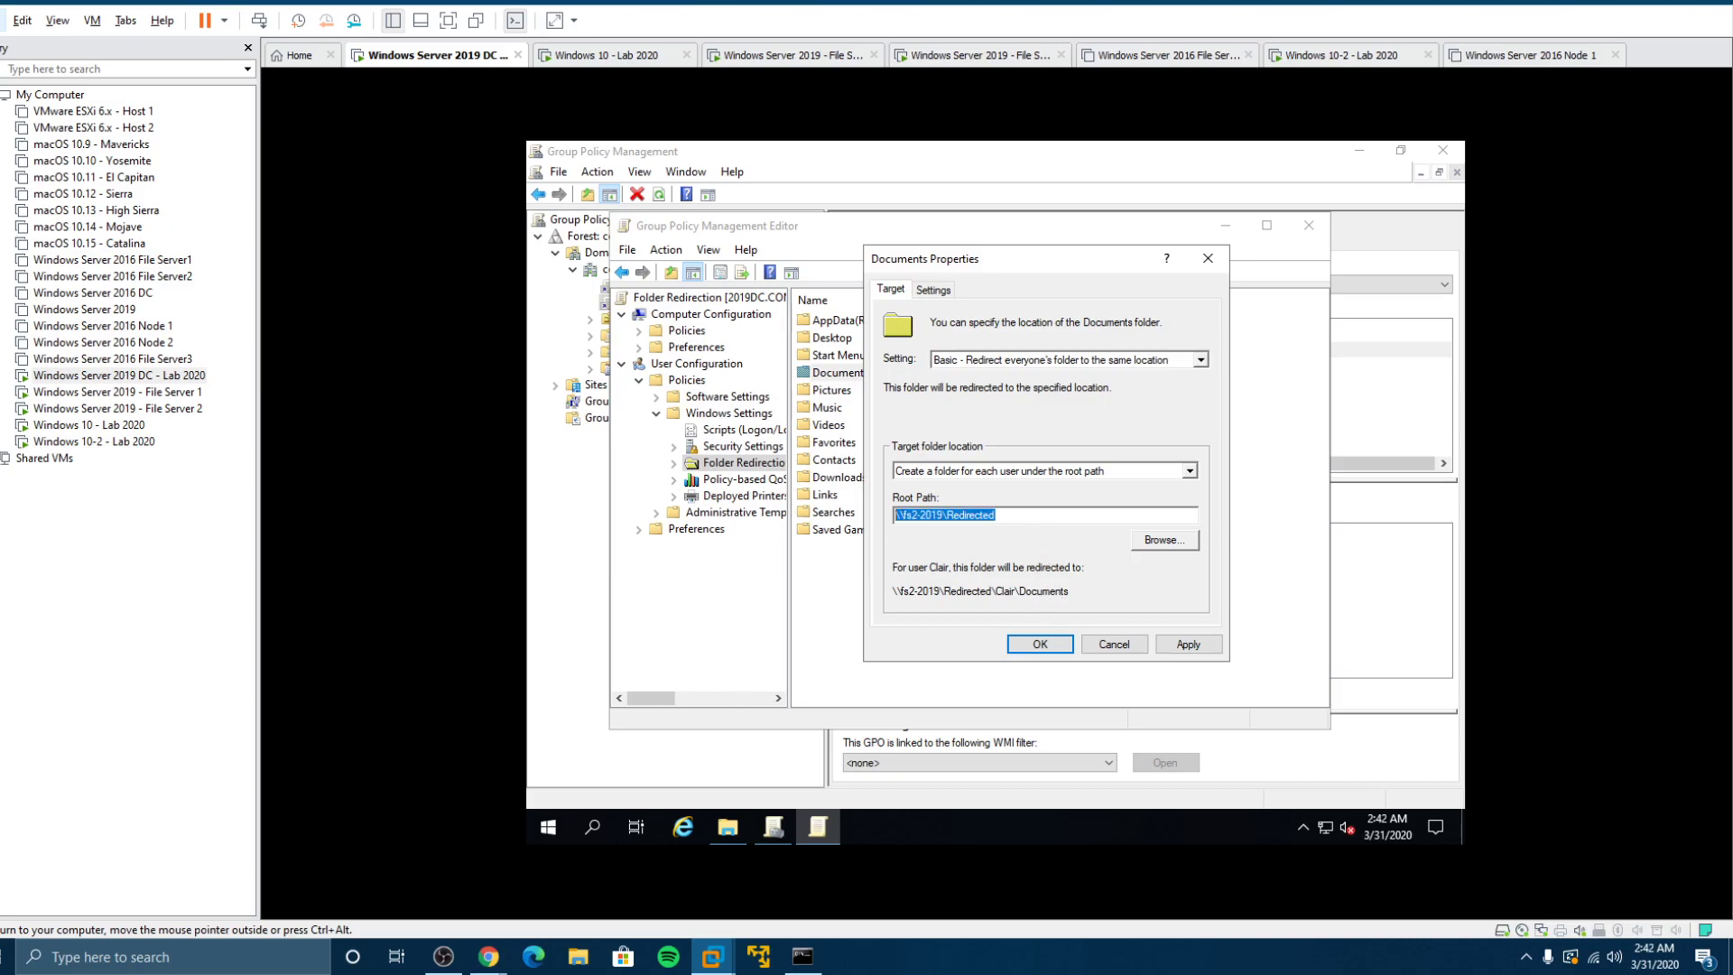
{"action": "left_click", "coordinate": [1054, 644]}
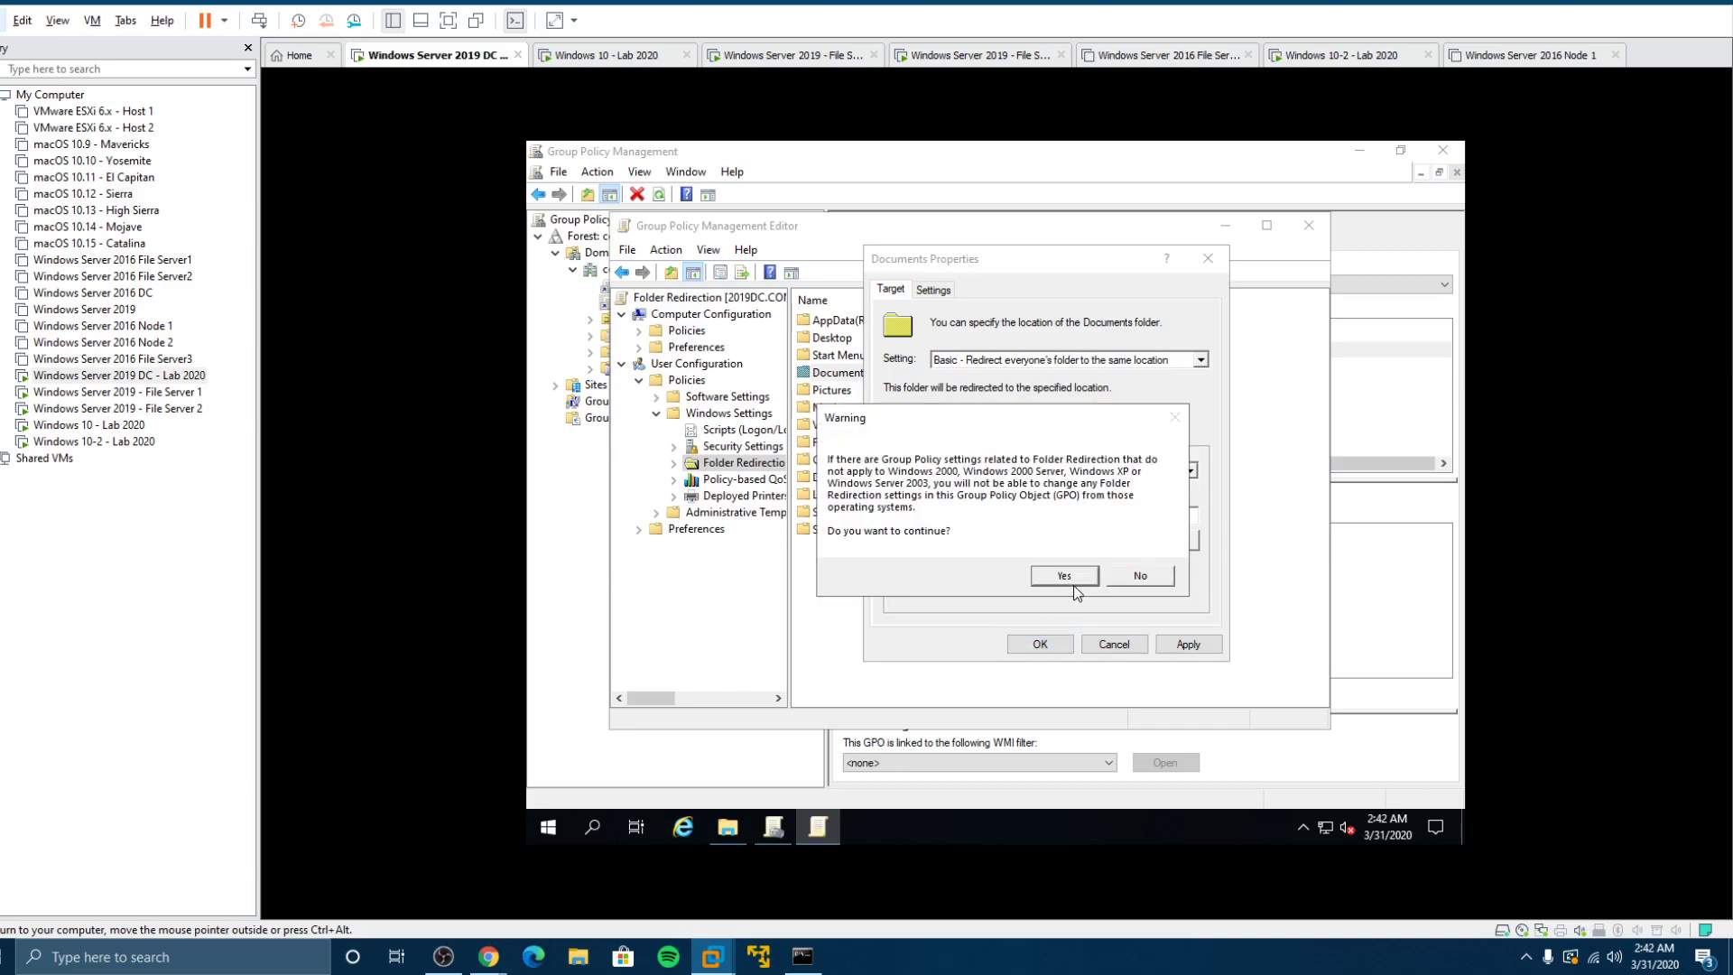
{"action": "left_click", "coordinate": [1065, 576]}
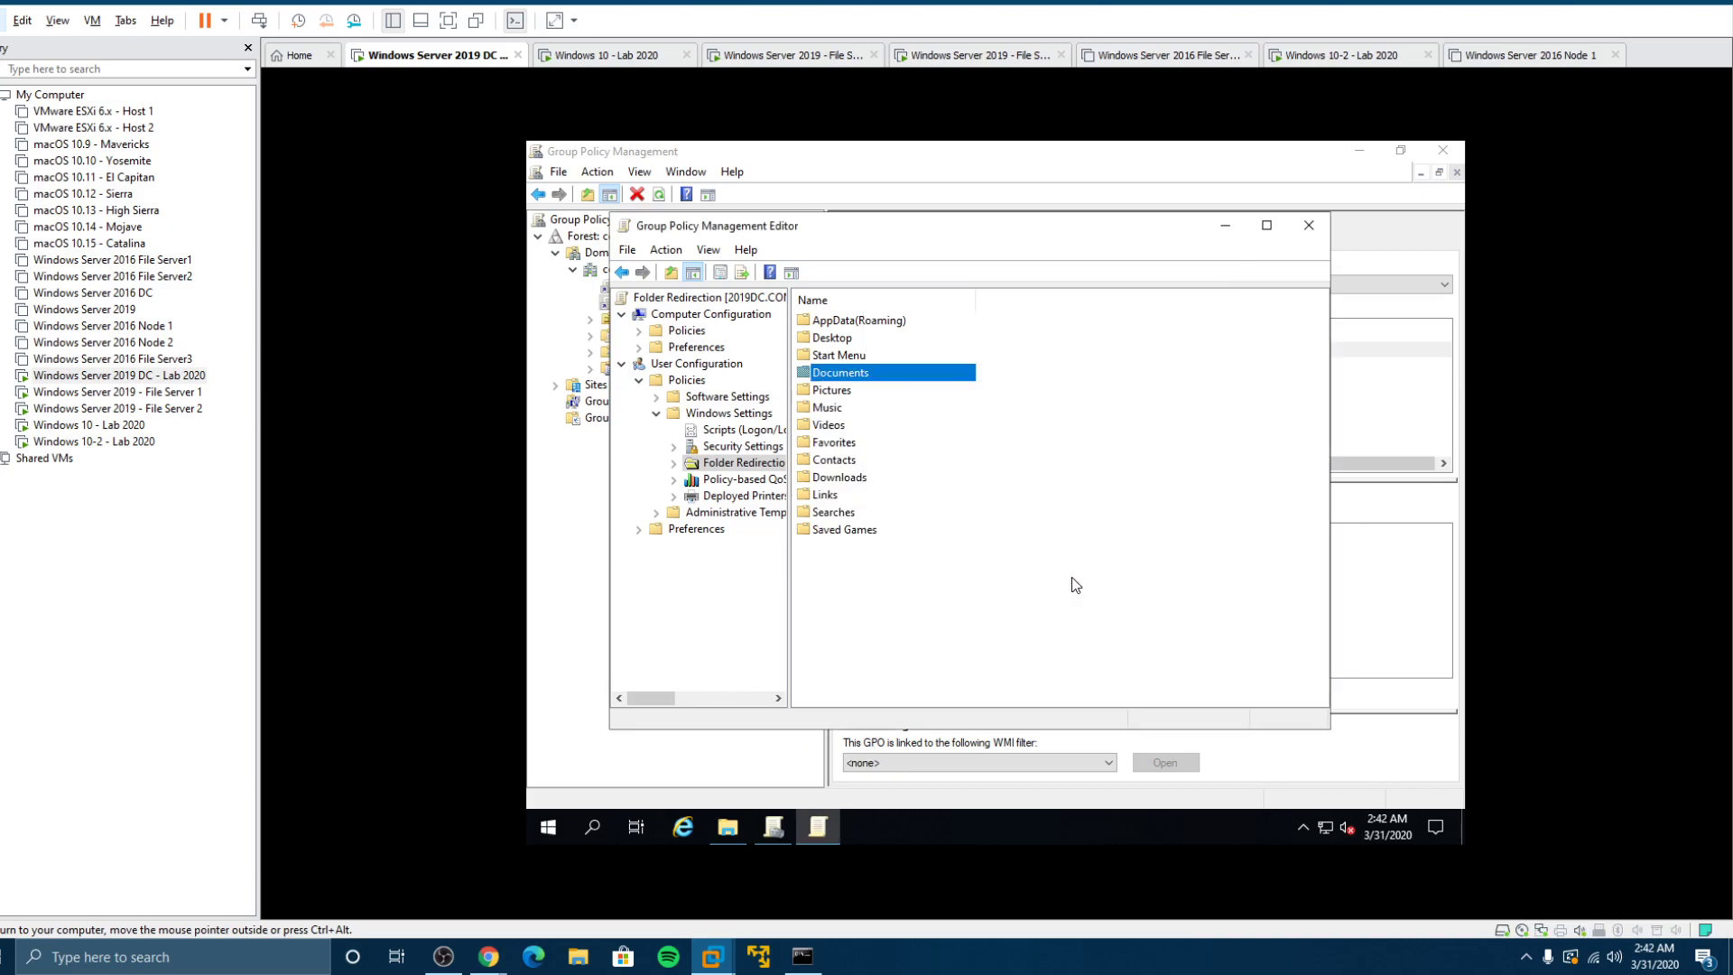
Step: Set Pictures to 'Follow the Documents folder' and accept the compatibility warning
{"action": "right_click", "coordinate": [830, 398]}
{"action": "left_click", "coordinate": [869, 409]}
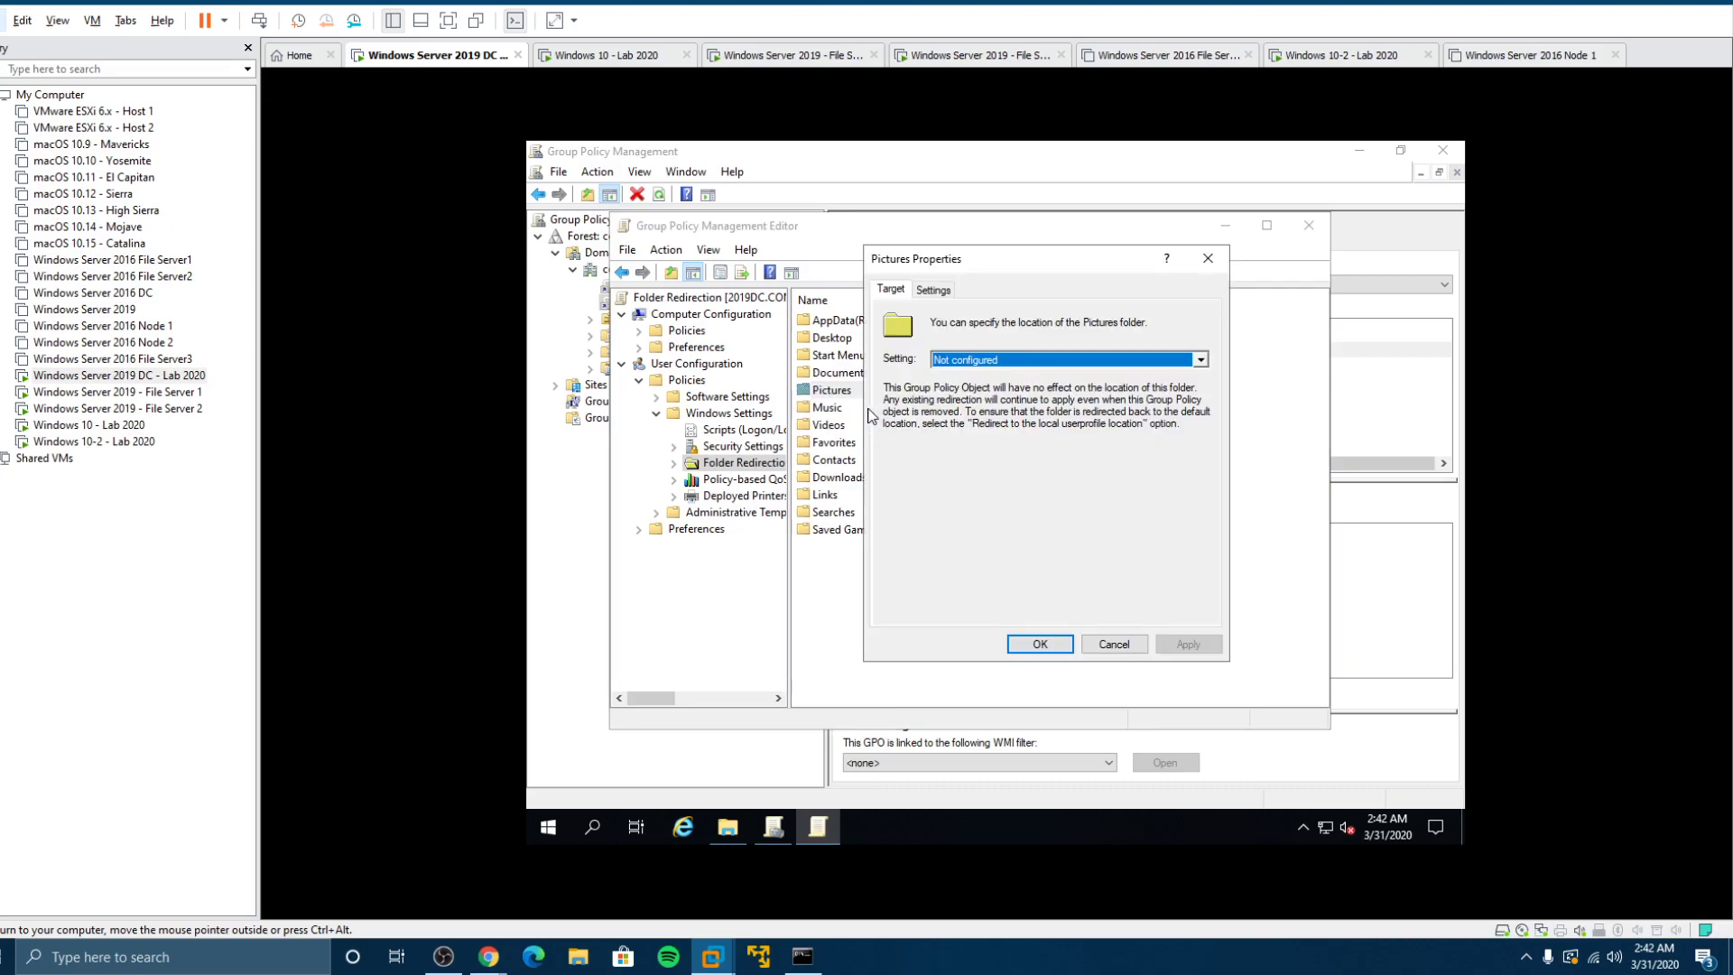
{"action": "left_click", "coordinate": [979, 361]}
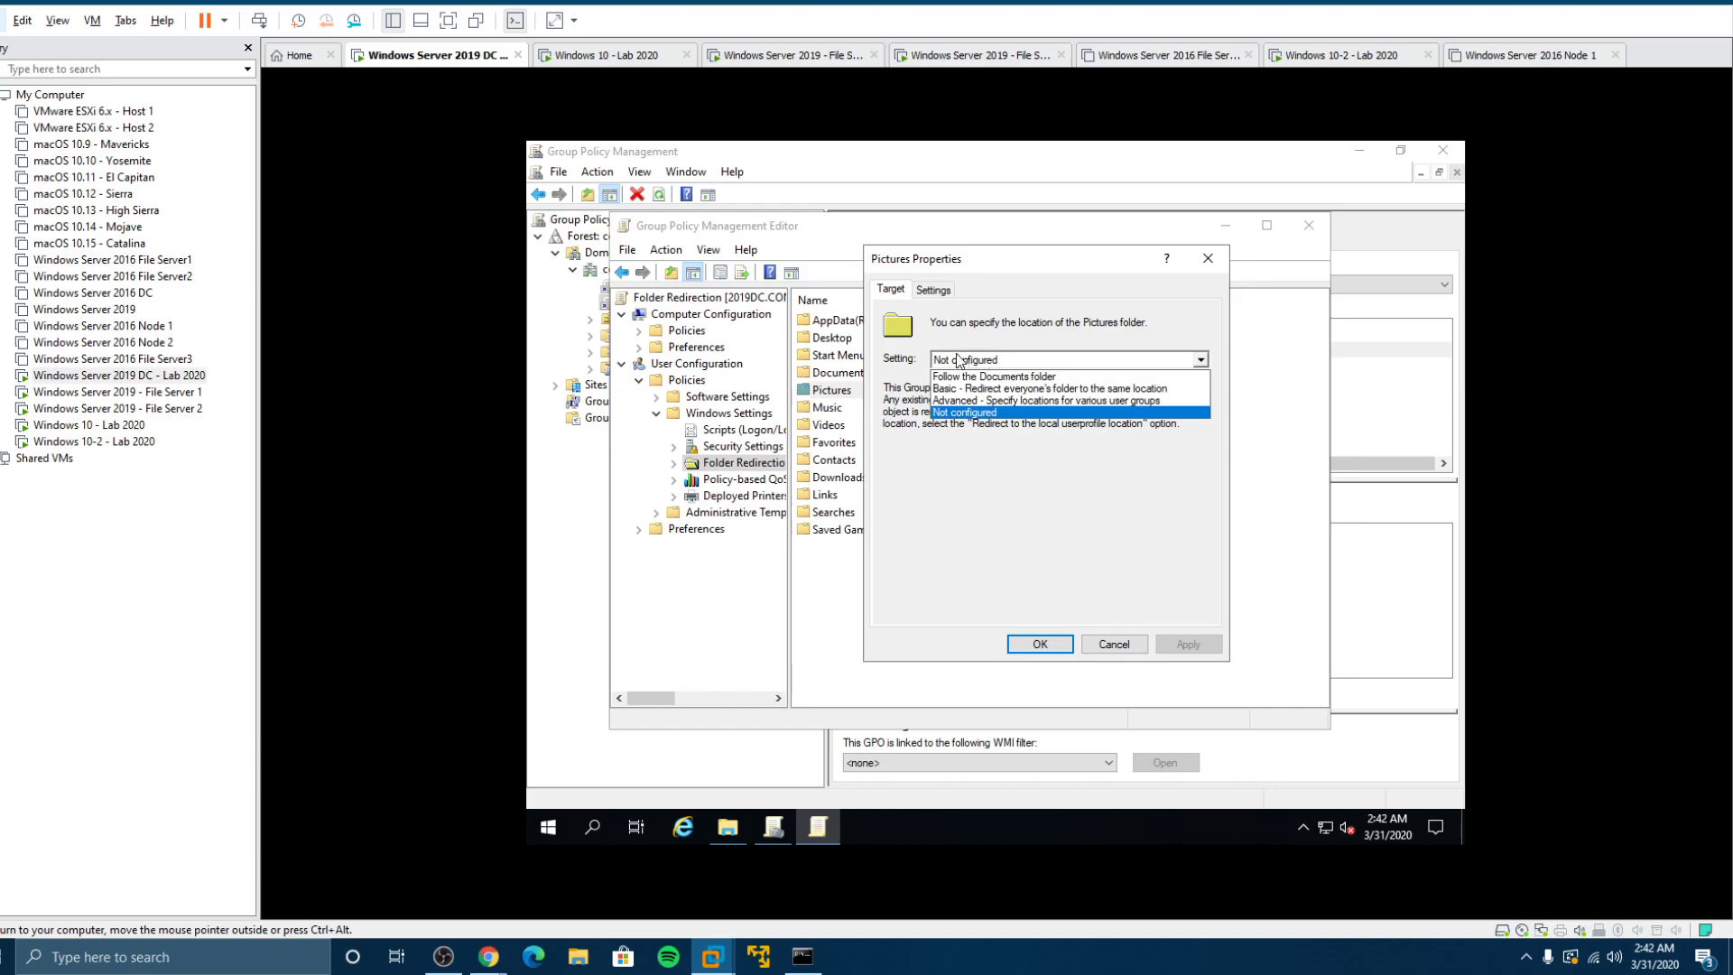
{"action": "left_click", "coordinate": [945, 378]}
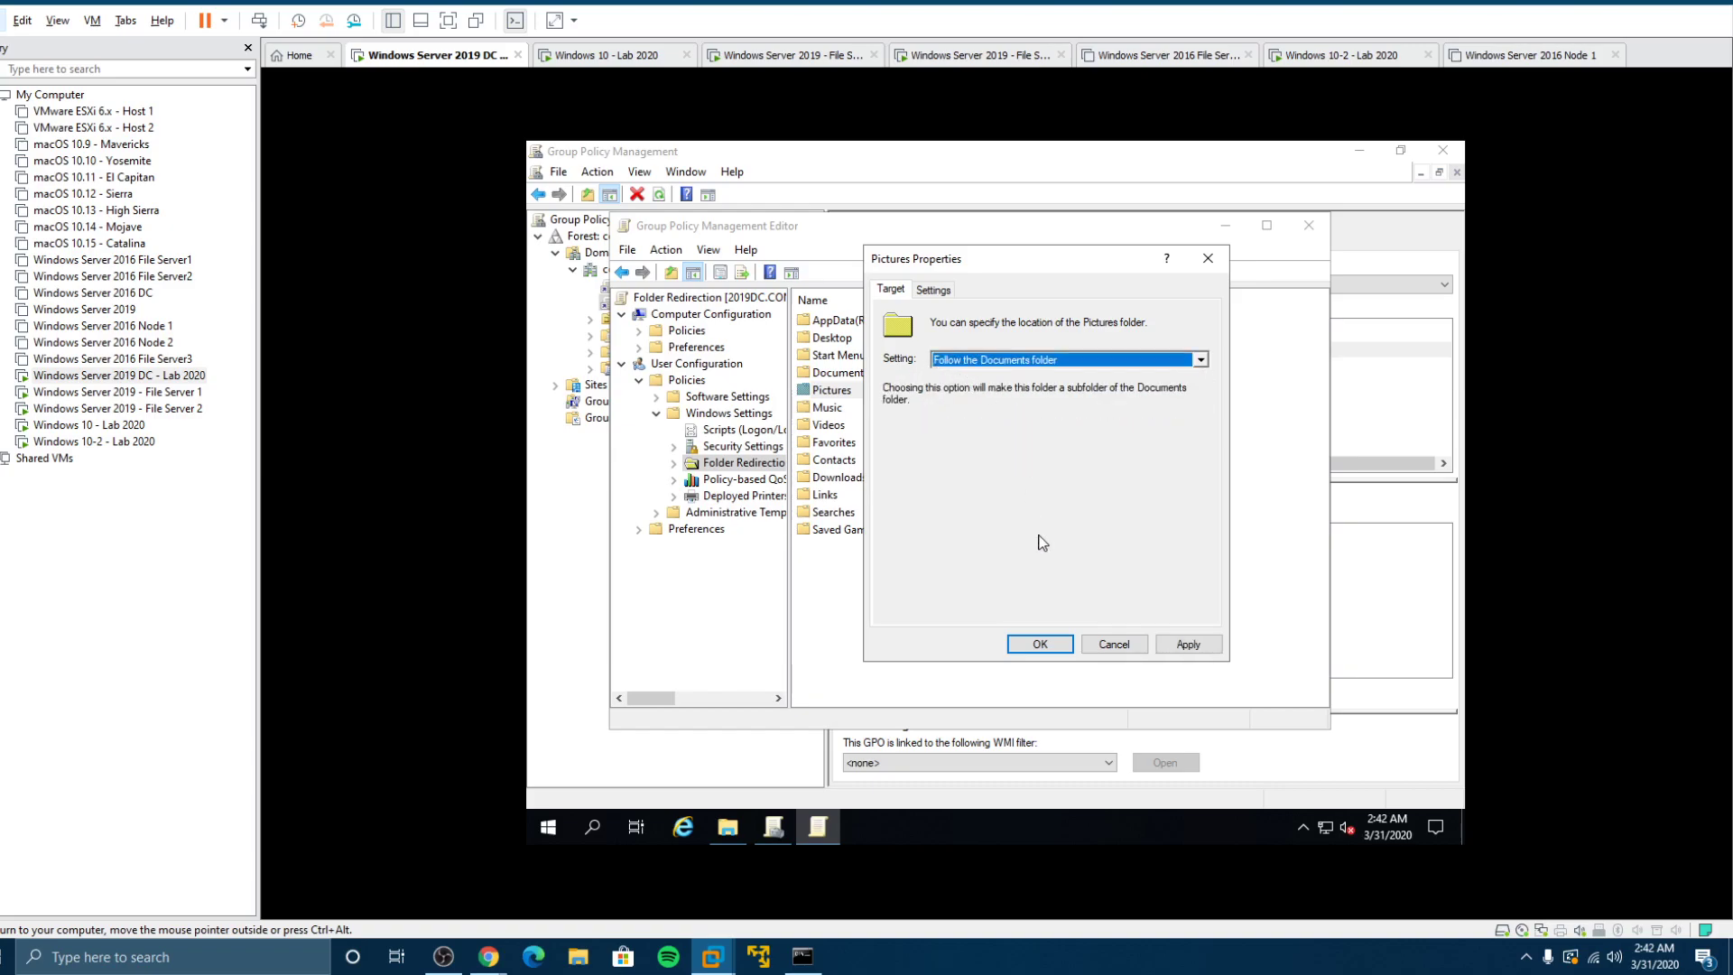
{"action": "left_click", "coordinate": [1048, 645]}
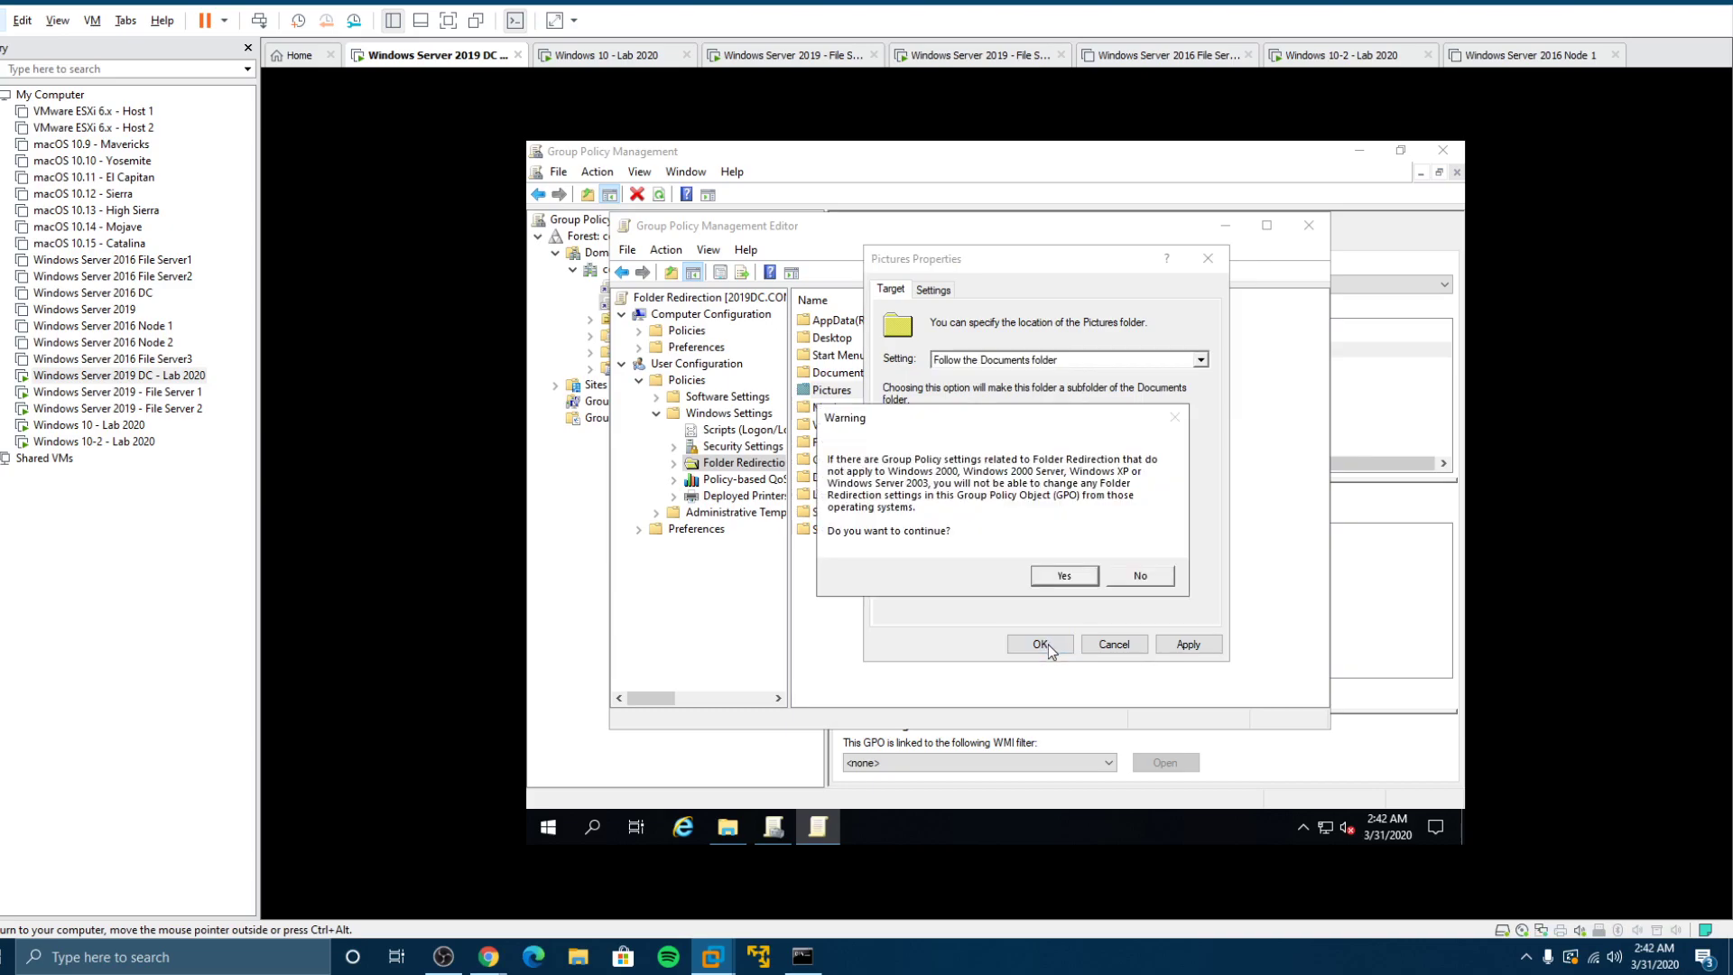
{"action": "left_click", "coordinate": [1061, 580]}
Step: Set Music to 'Follow the Documents folder' and accept the compatibility warning
{"action": "right_click", "coordinate": [828, 411]}
{"action": "left_click", "coordinate": [881, 422]}
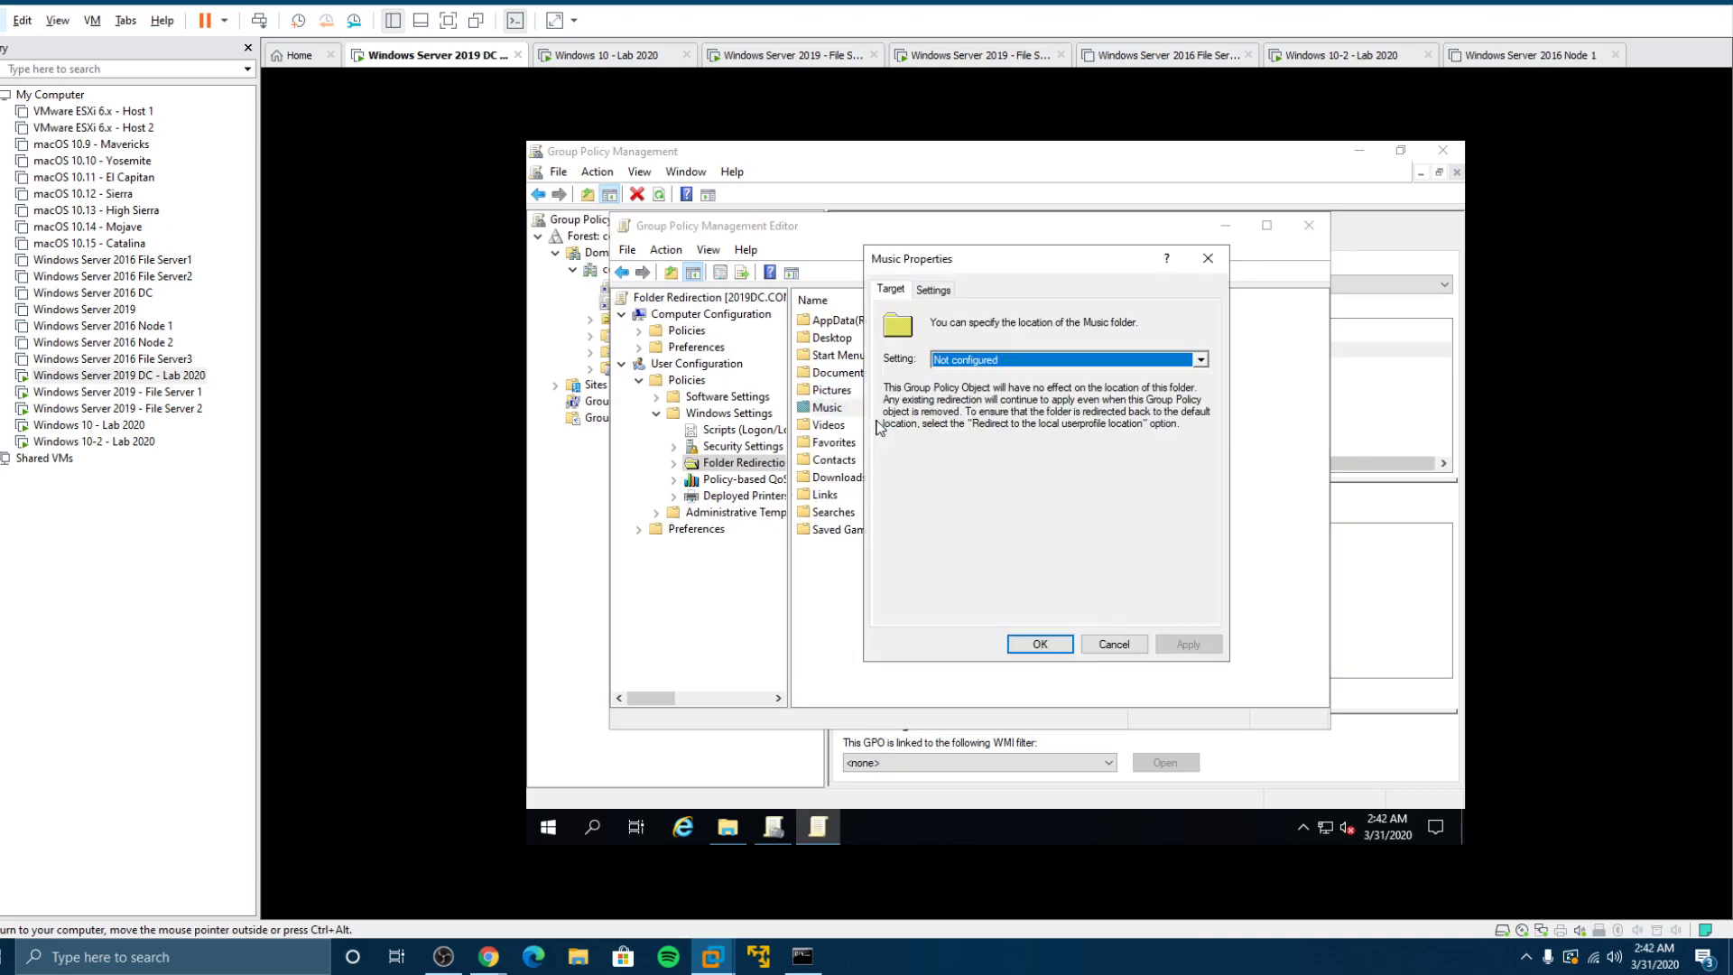
{"action": "left_click", "coordinate": [964, 361]}
{"action": "left_click", "coordinate": [980, 406]}
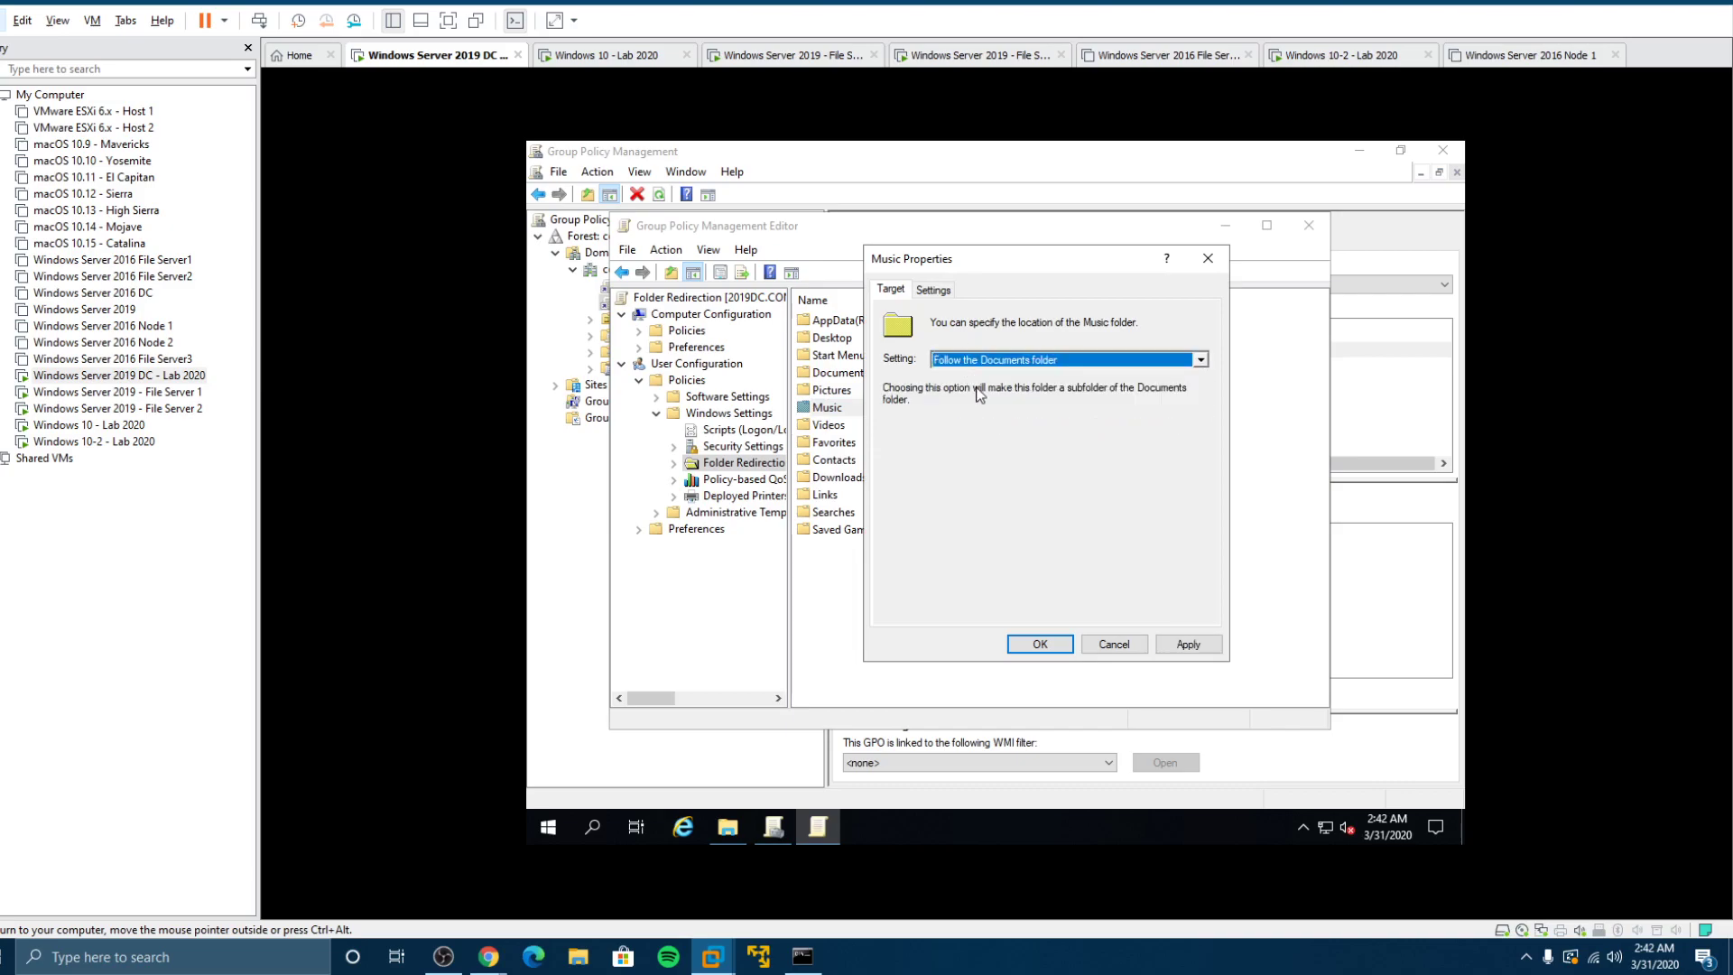
{"action": "left_click", "coordinate": [1040, 644]}
{"action": "left_click", "coordinate": [1028, 575]}
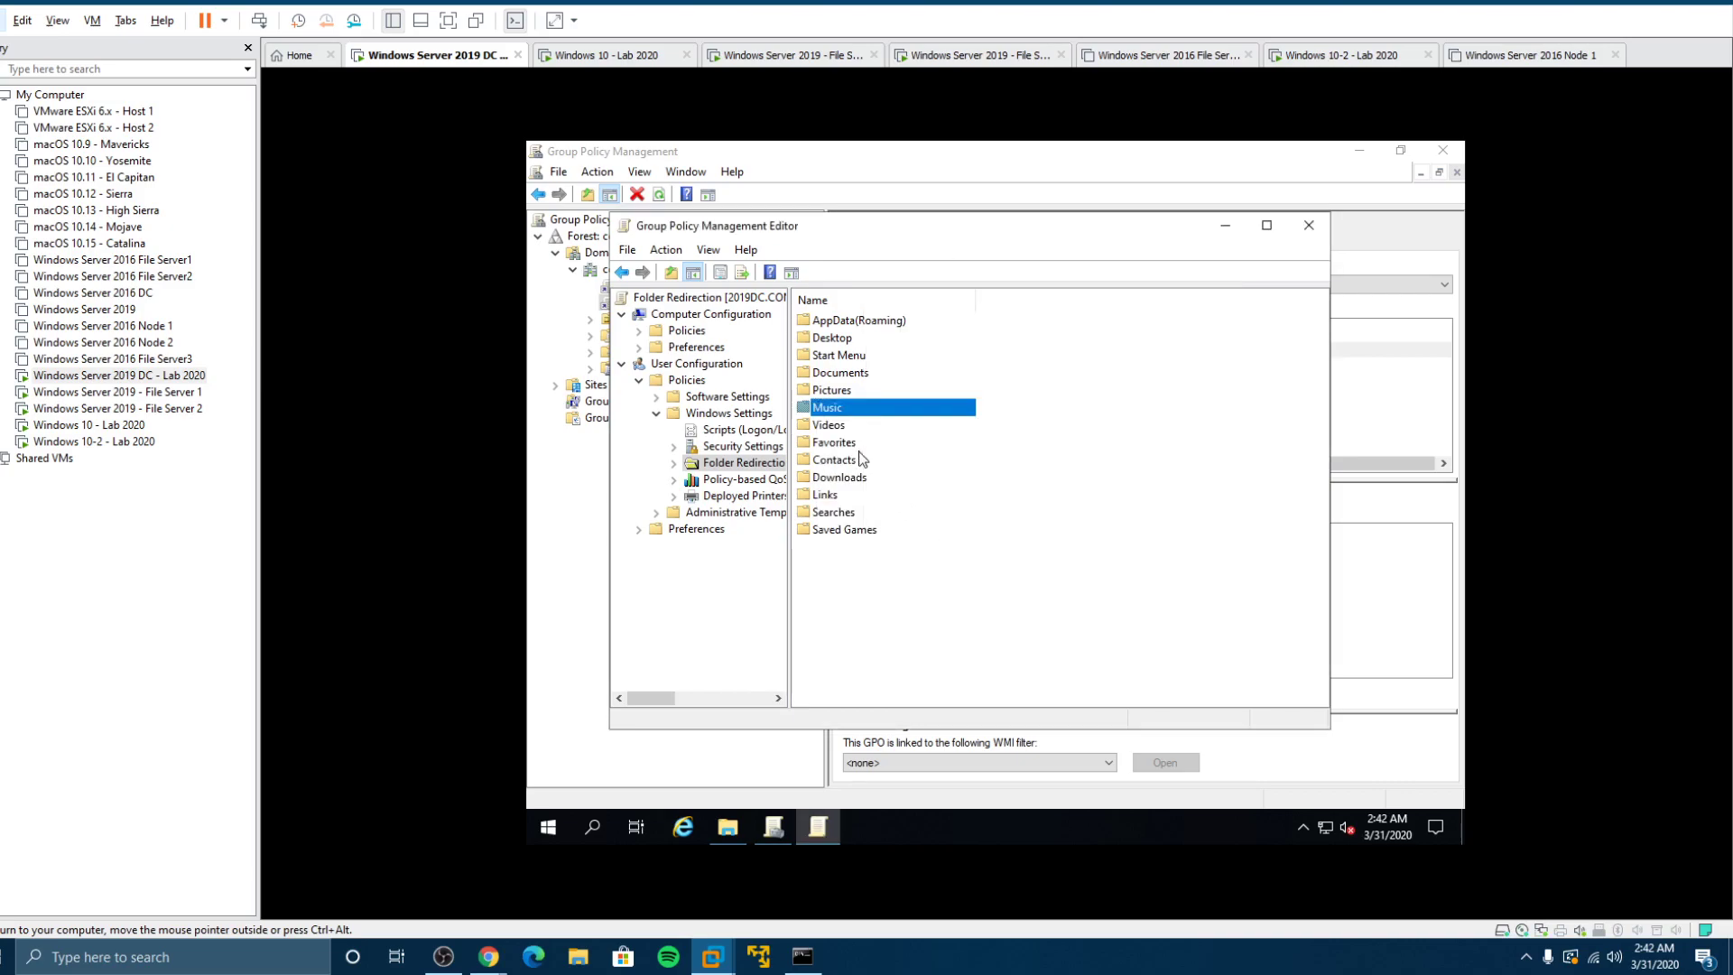
Step: Set Videos to 'Follow the Documents folder' and accept the compatibility warning
{"action": "right_click", "coordinate": [827, 425]}
{"action": "left_click", "coordinate": [885, 441]}
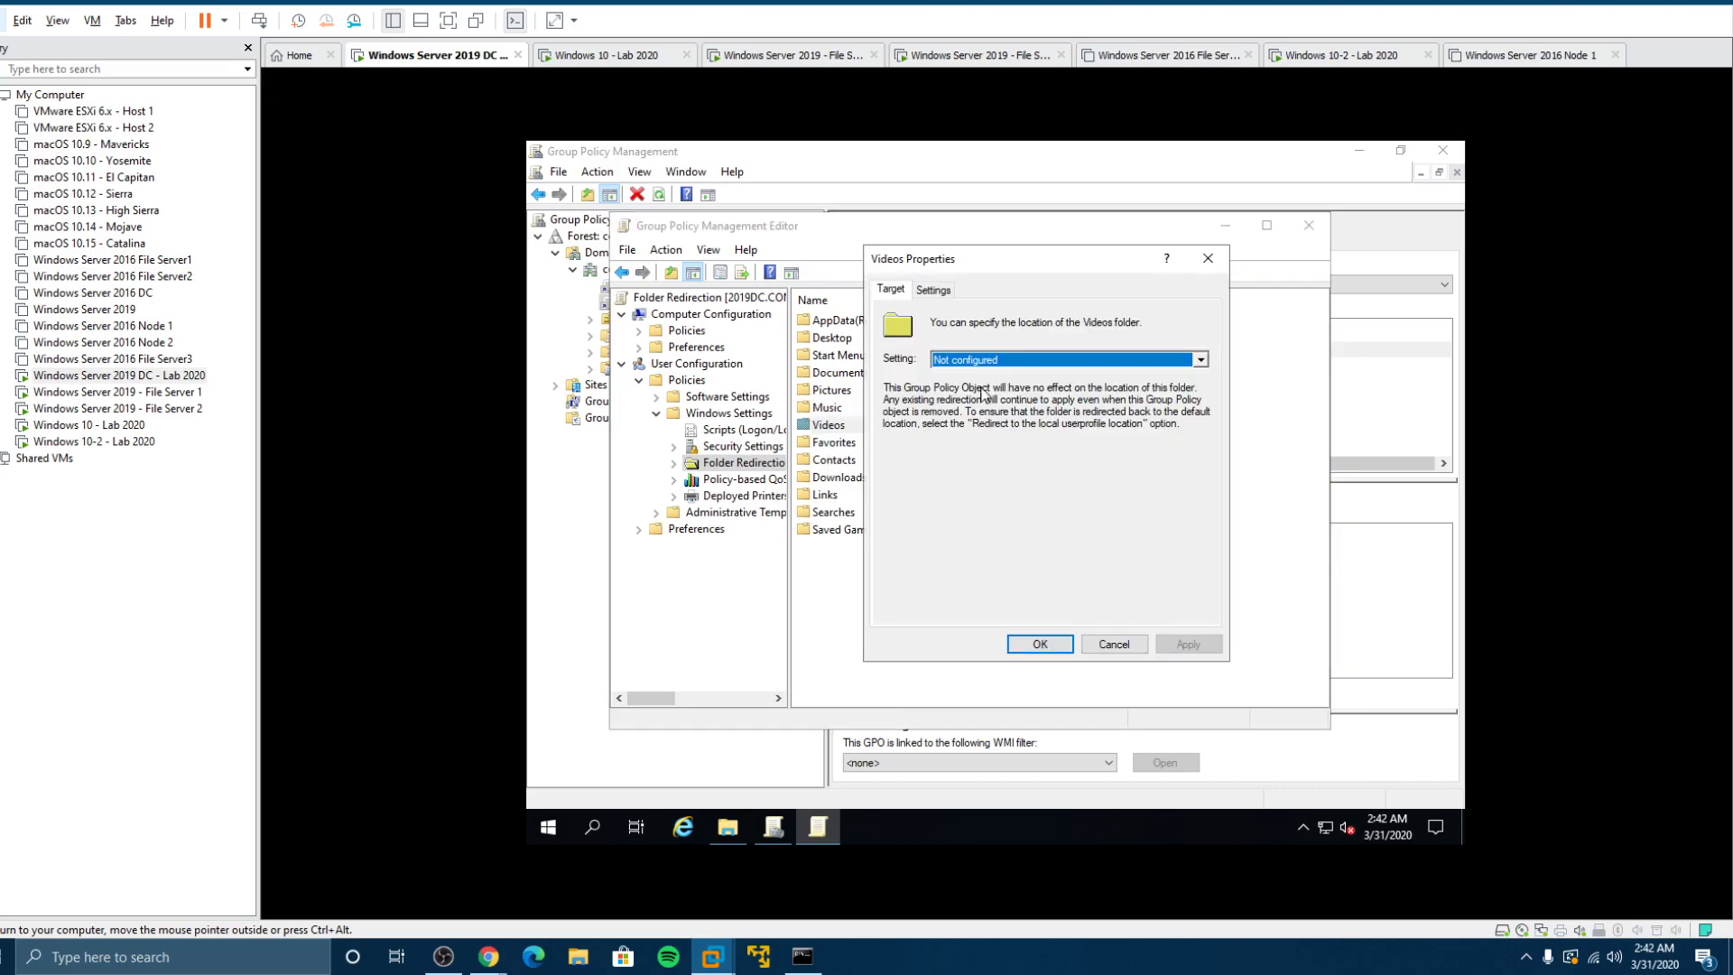
{"action": "left_click", "coordinate": [975, 359]}
{"action": "left_click", "coordinate": [982, 382]}
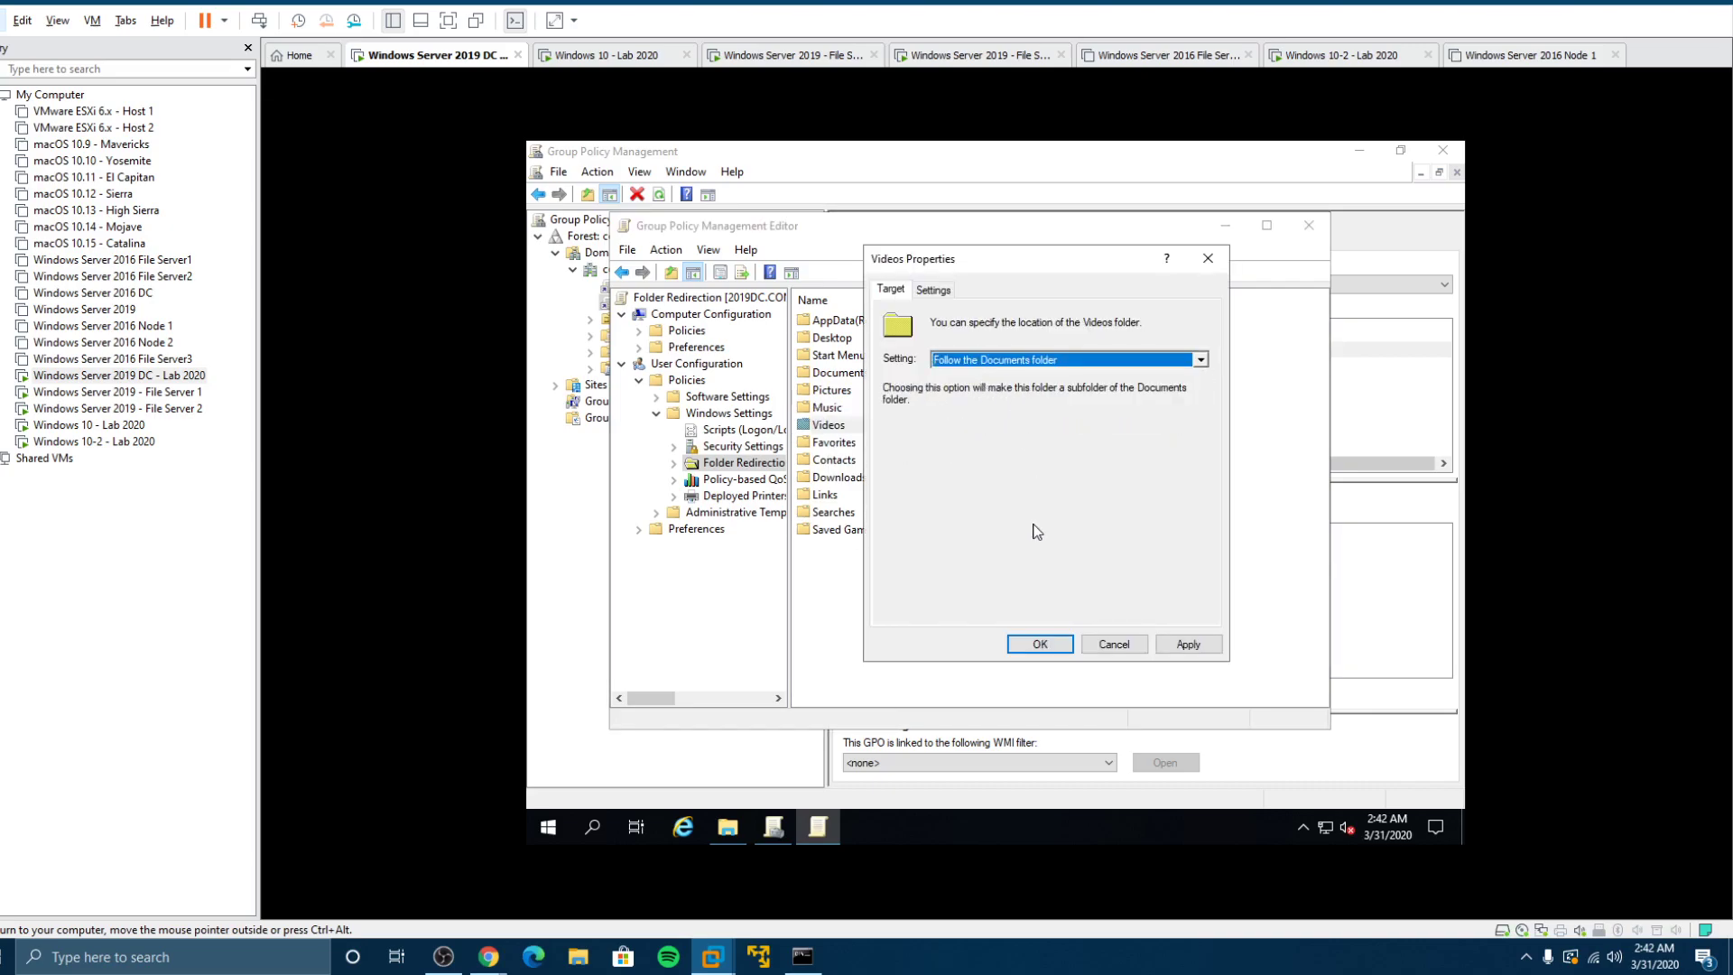
{"action": "left_click", "coordinate": [1039, 644]}
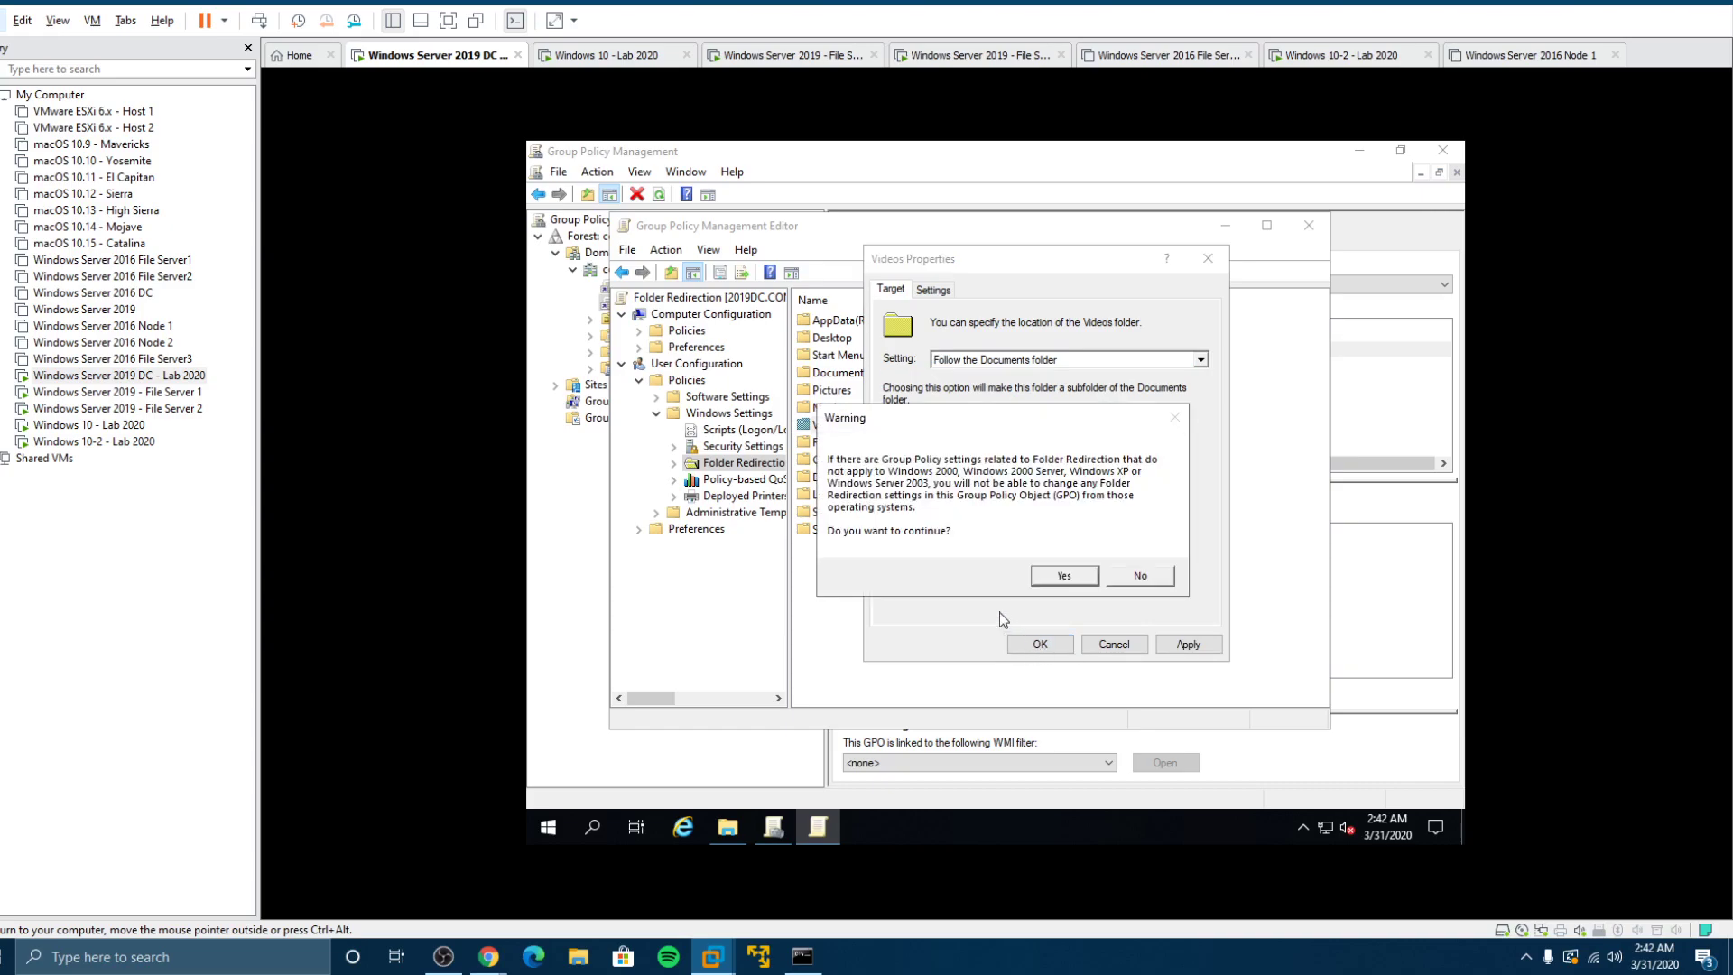
{"action": "left_click", "coordinate": [1054, 578]}
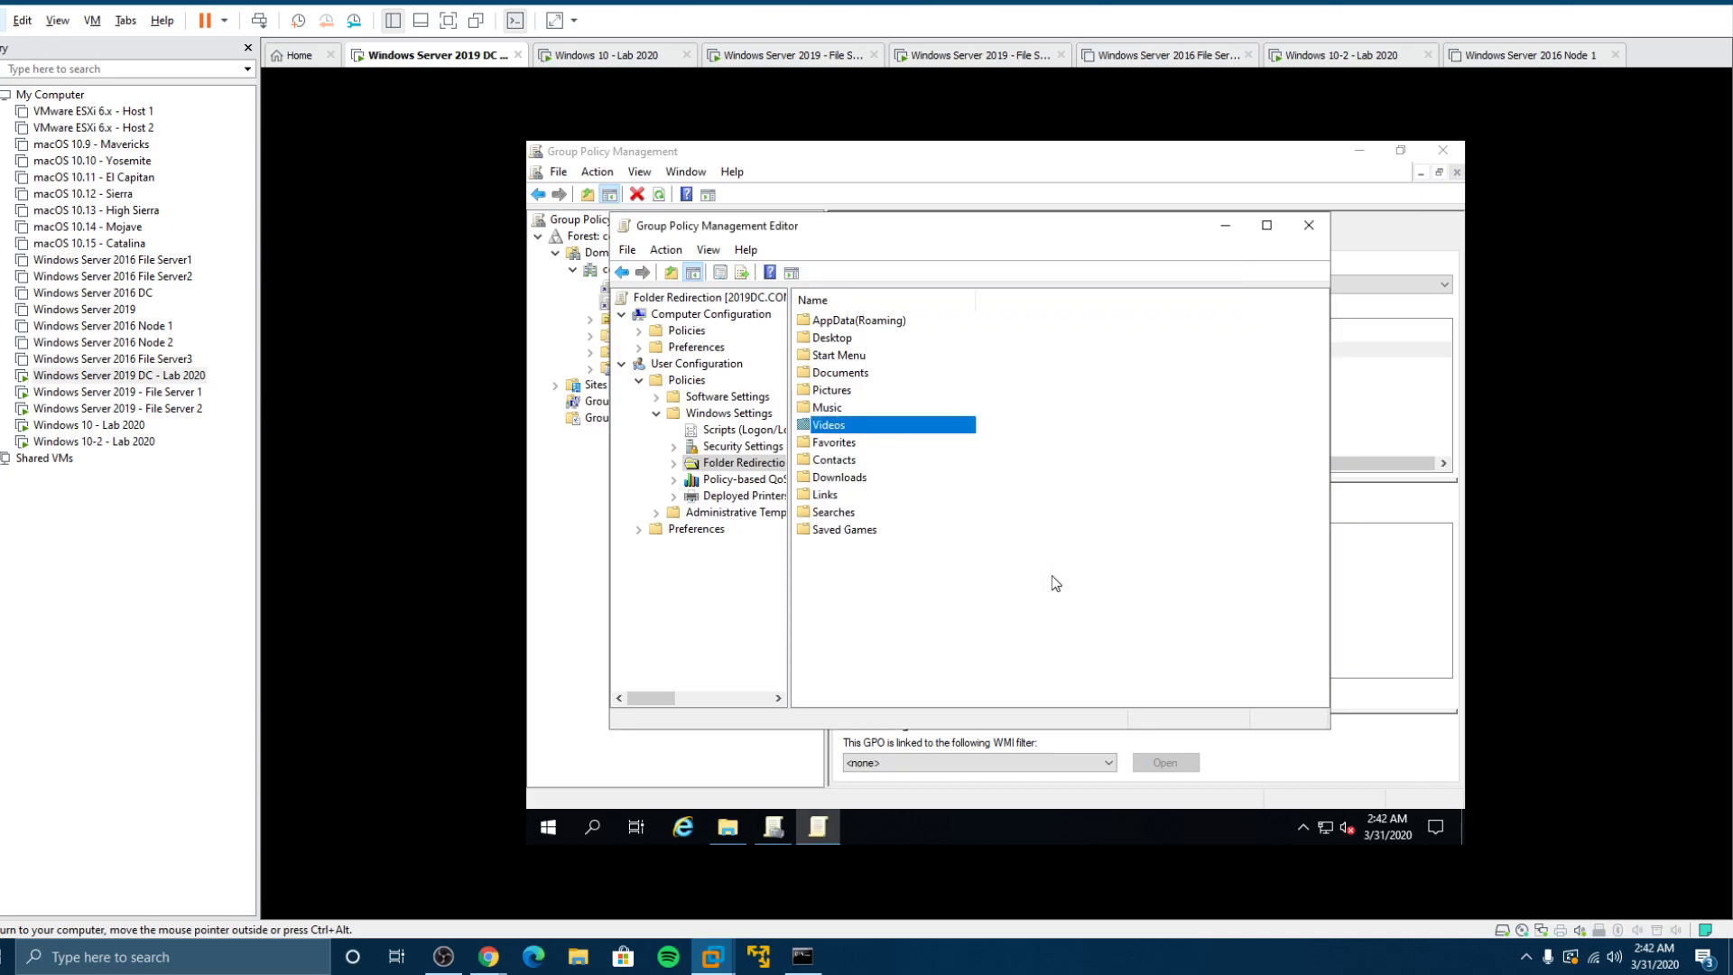
Step: Give Favorites Basic redirection with the pasted \\fs2-2019\Redirected root path and accept the warning
{"action": "left_click", "coordinate": [843, 437]}
{"action": "right_click", "coordinate": [843, 437]}
{"action": "left_click", "coordinate": [895, 447]}
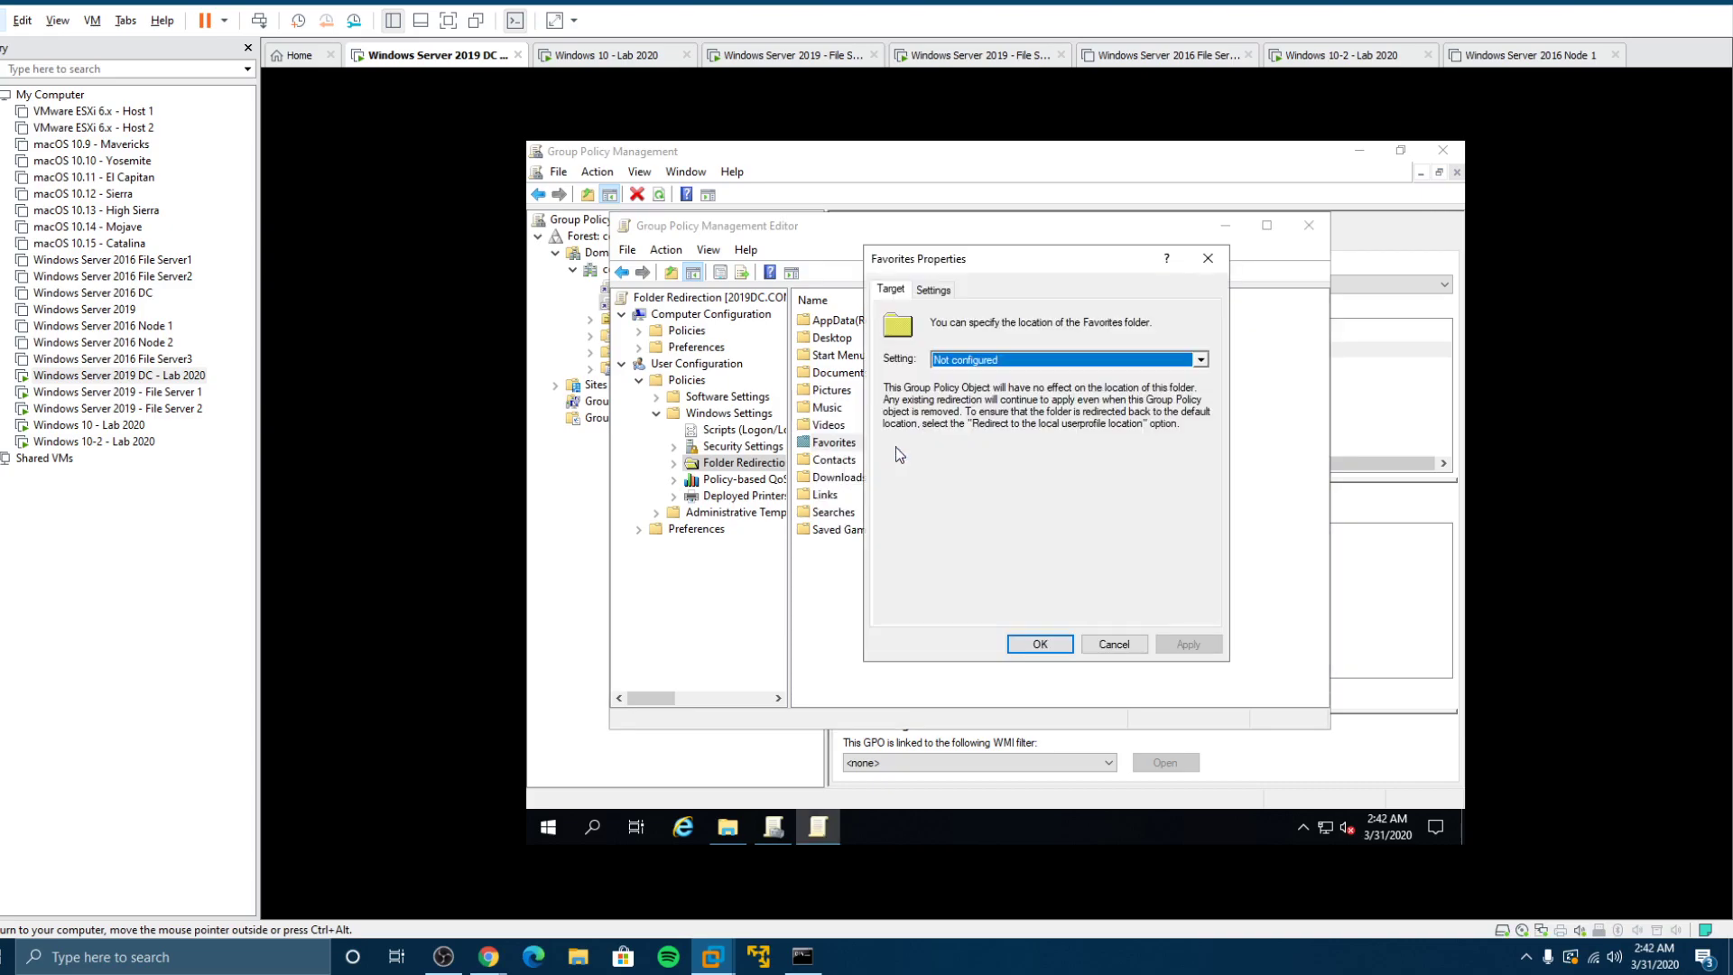
{"action": "left_click", "coordinate": [956, 358]}
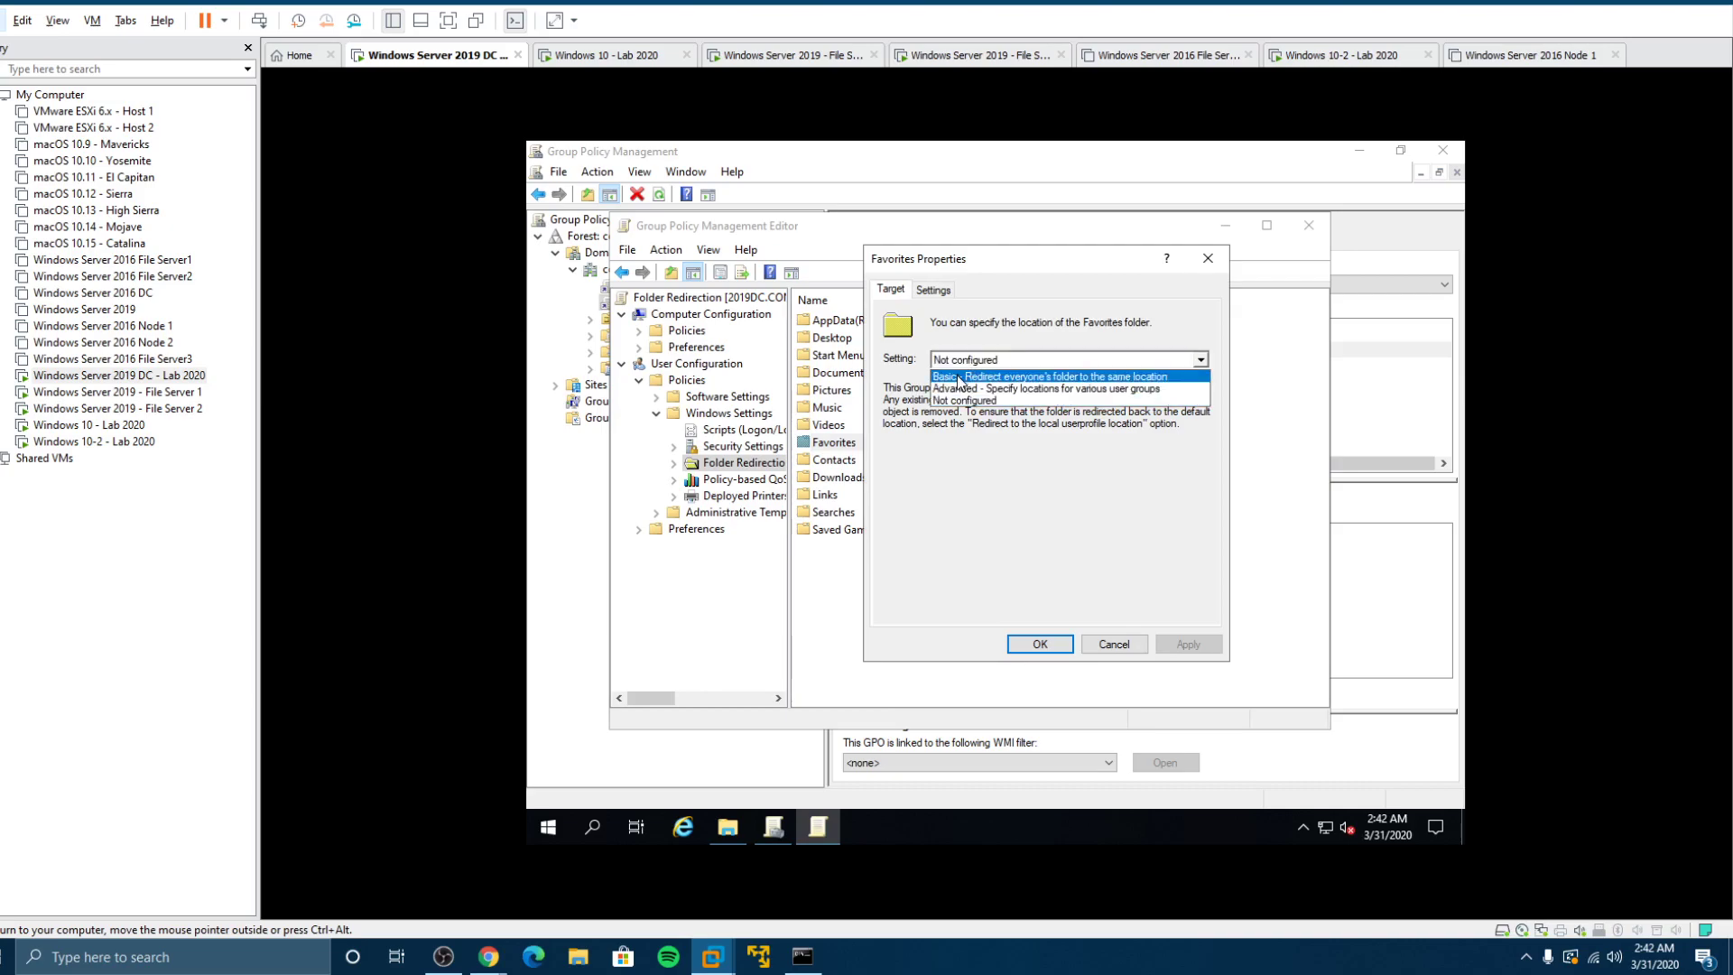
{"action": "left_click", "coordinate": [959, 377]}
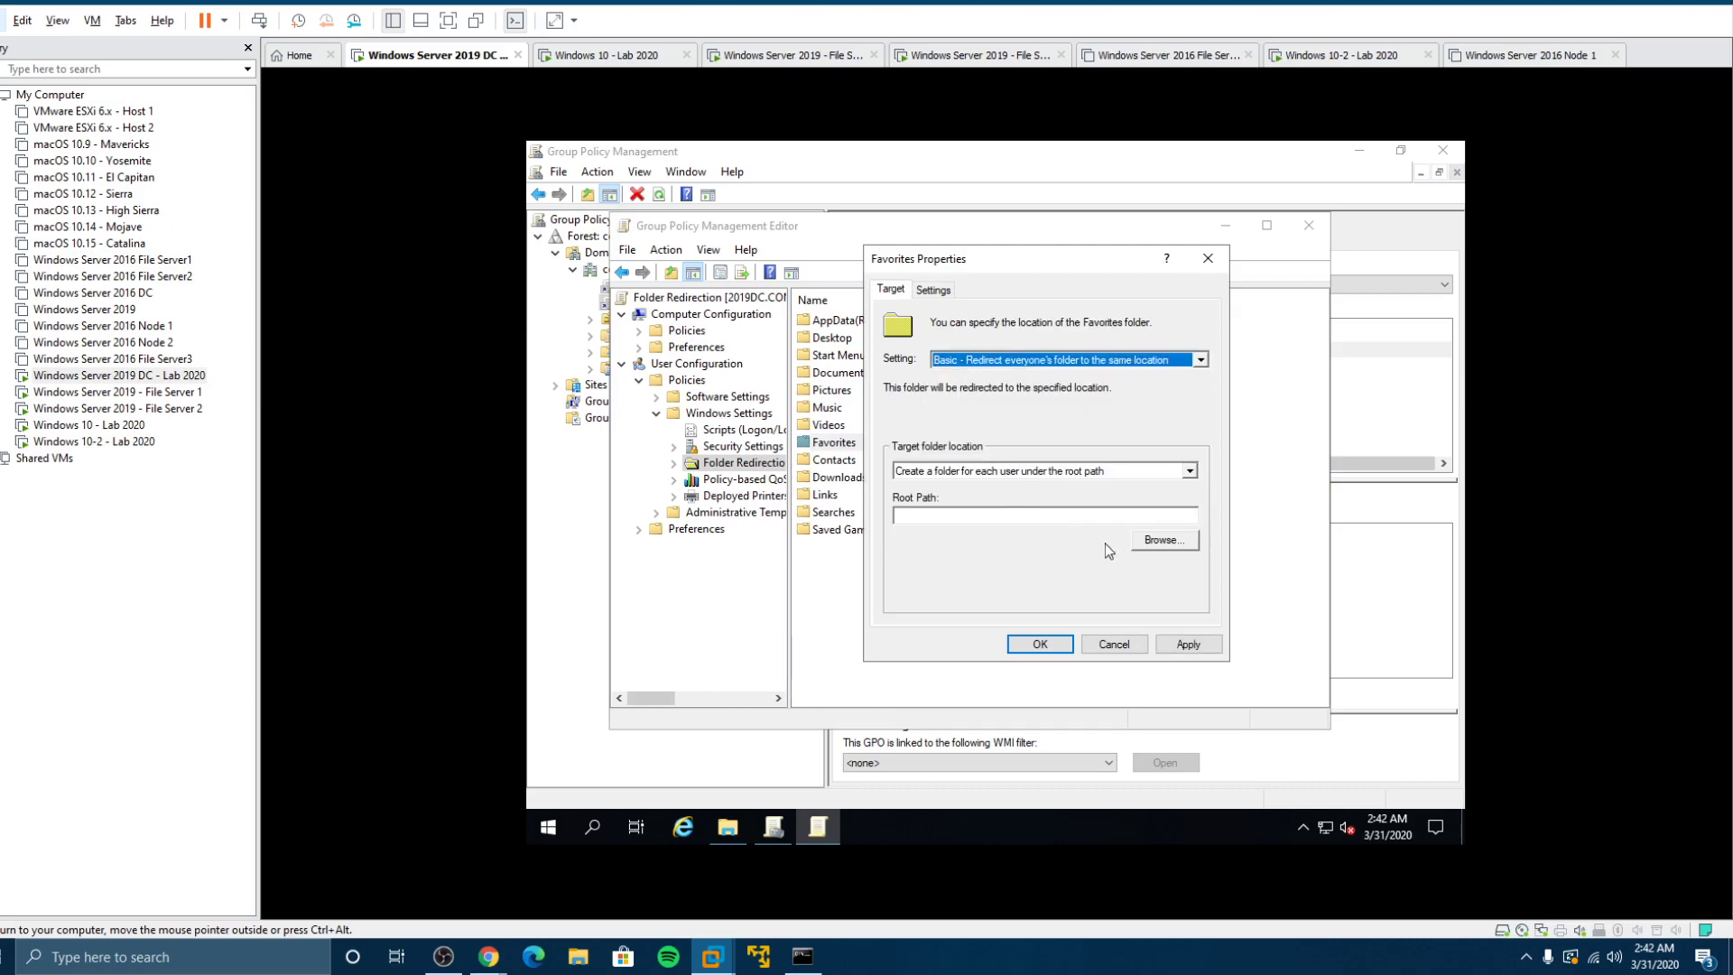
{"action": "left_click", "coordinate": [1123, 516]}
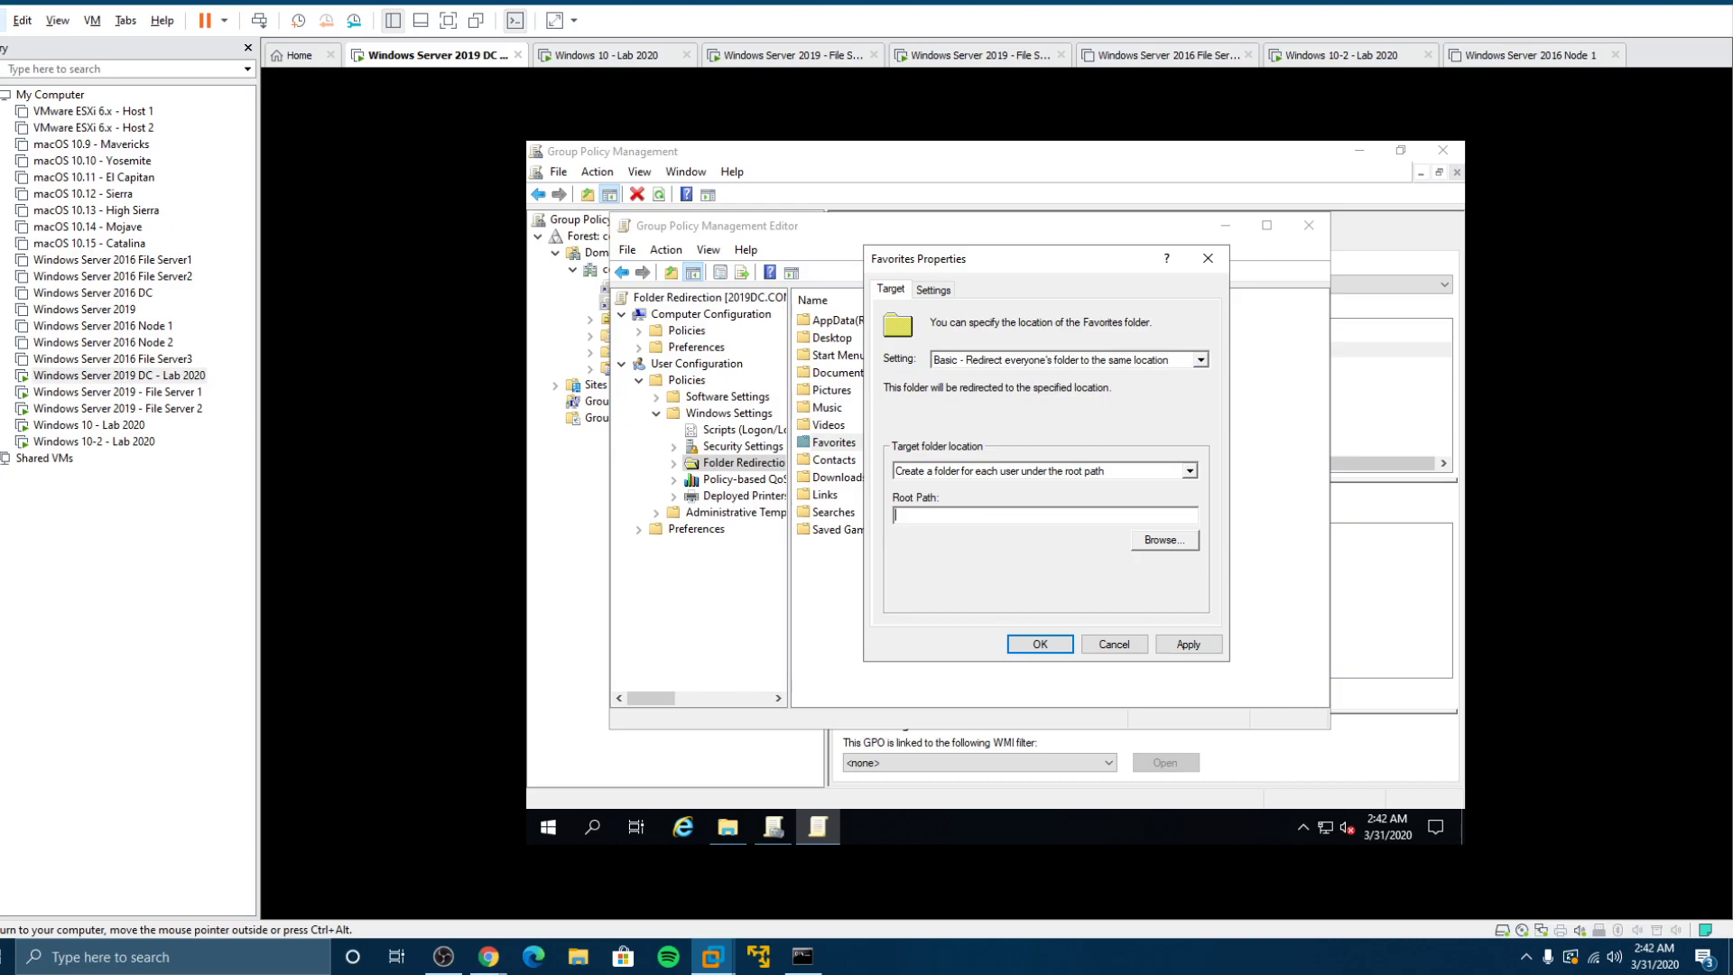
{"action": "type", "text": "\\\\fs2-2019\\Redirected"}
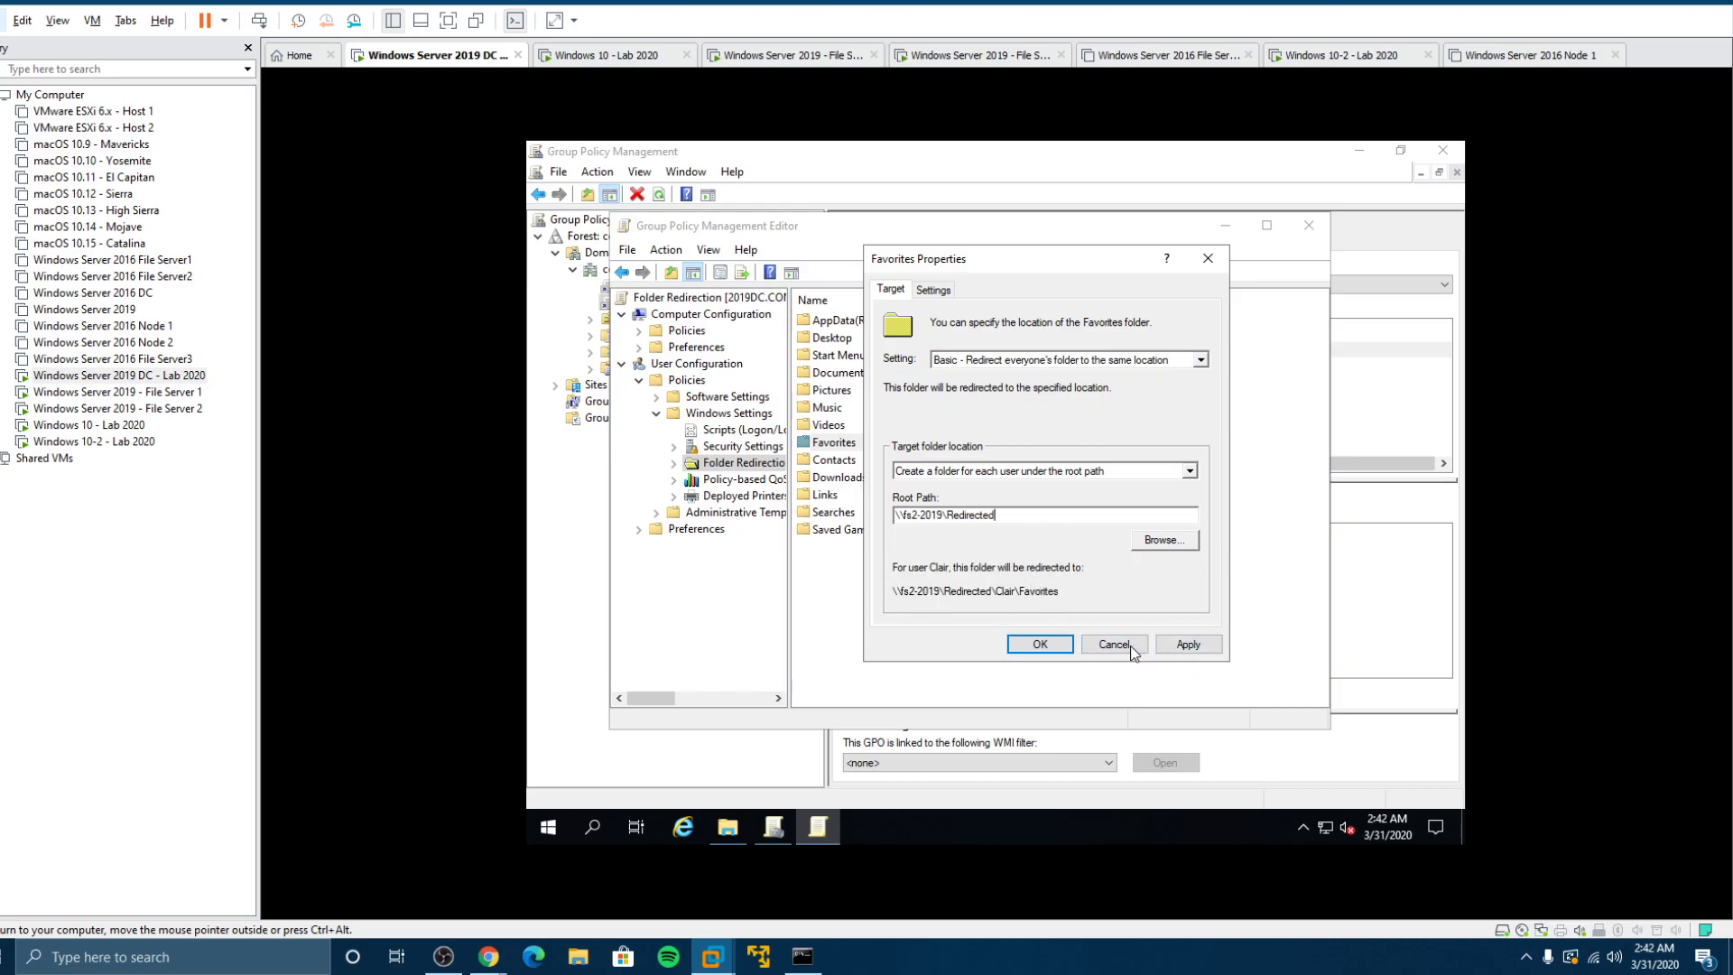
{"action": "left_click", "coordinate": [1068, 644]}
{"action": "left_click", "coordinate": [1075, 581]}
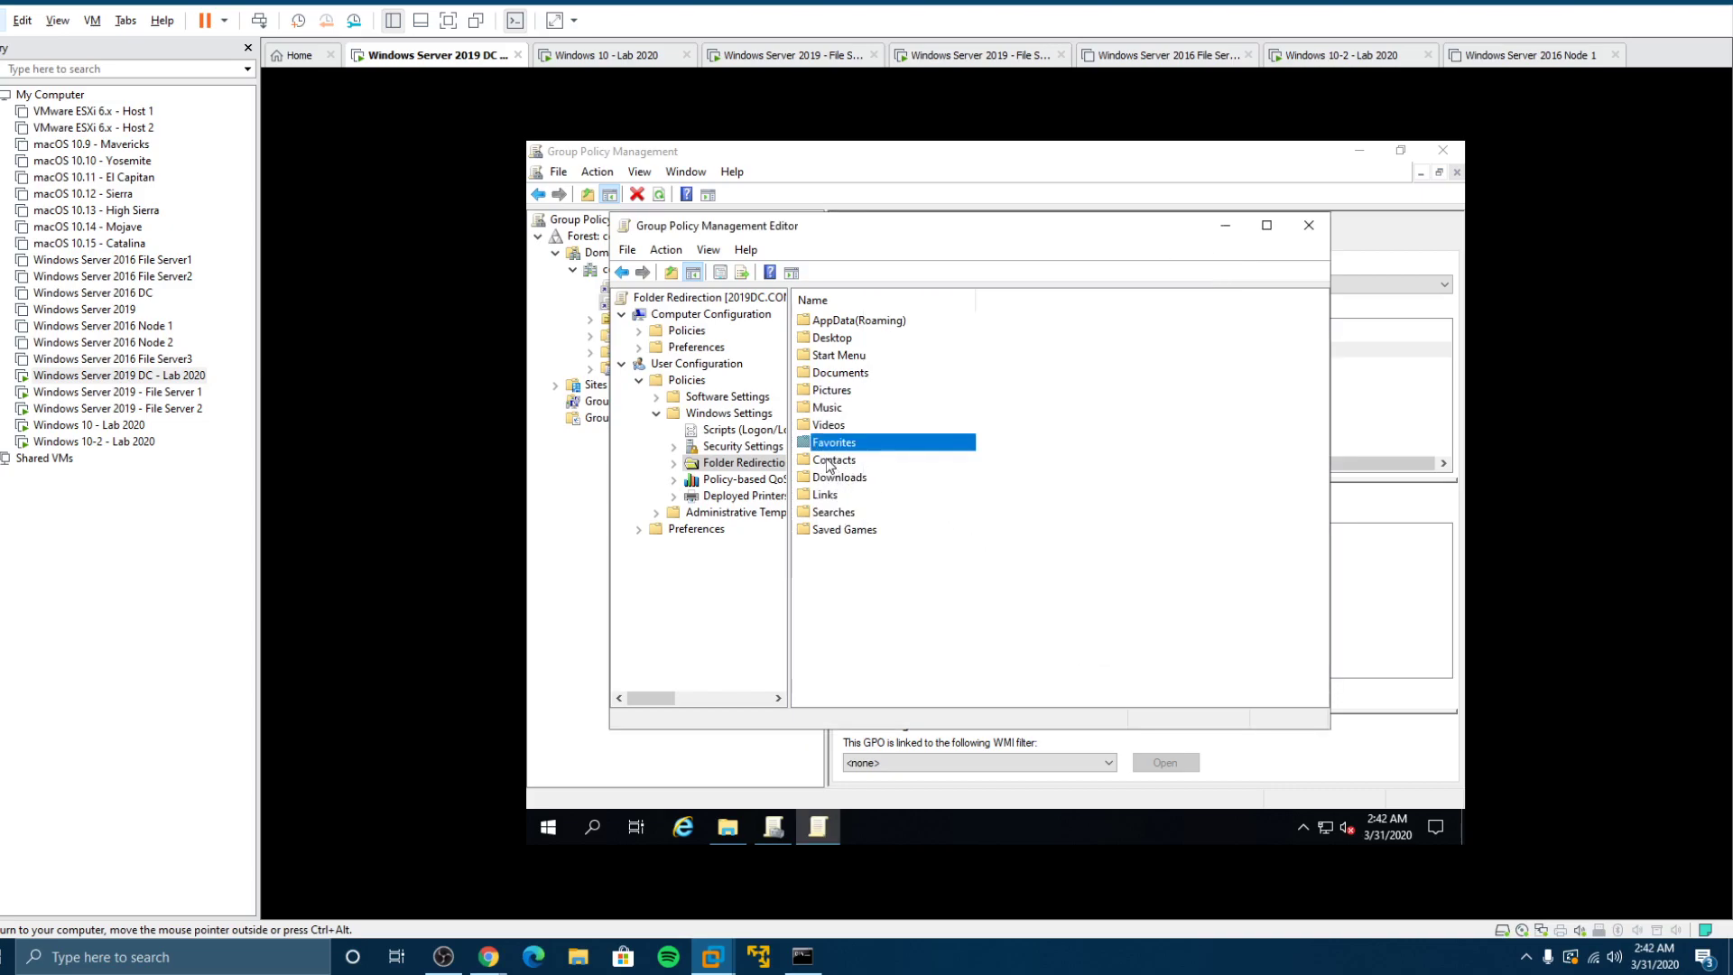
Step: Give Contacts Basic redirection with the pasted \\fs2-2019\Redirected root path and accept the warning
{"action": "left_click", "coordinate": [828, 462]}
{"action": "right_click", "coordinate": [830, 464]}
{"action": "left_click", "coordinate": [853, 469]}
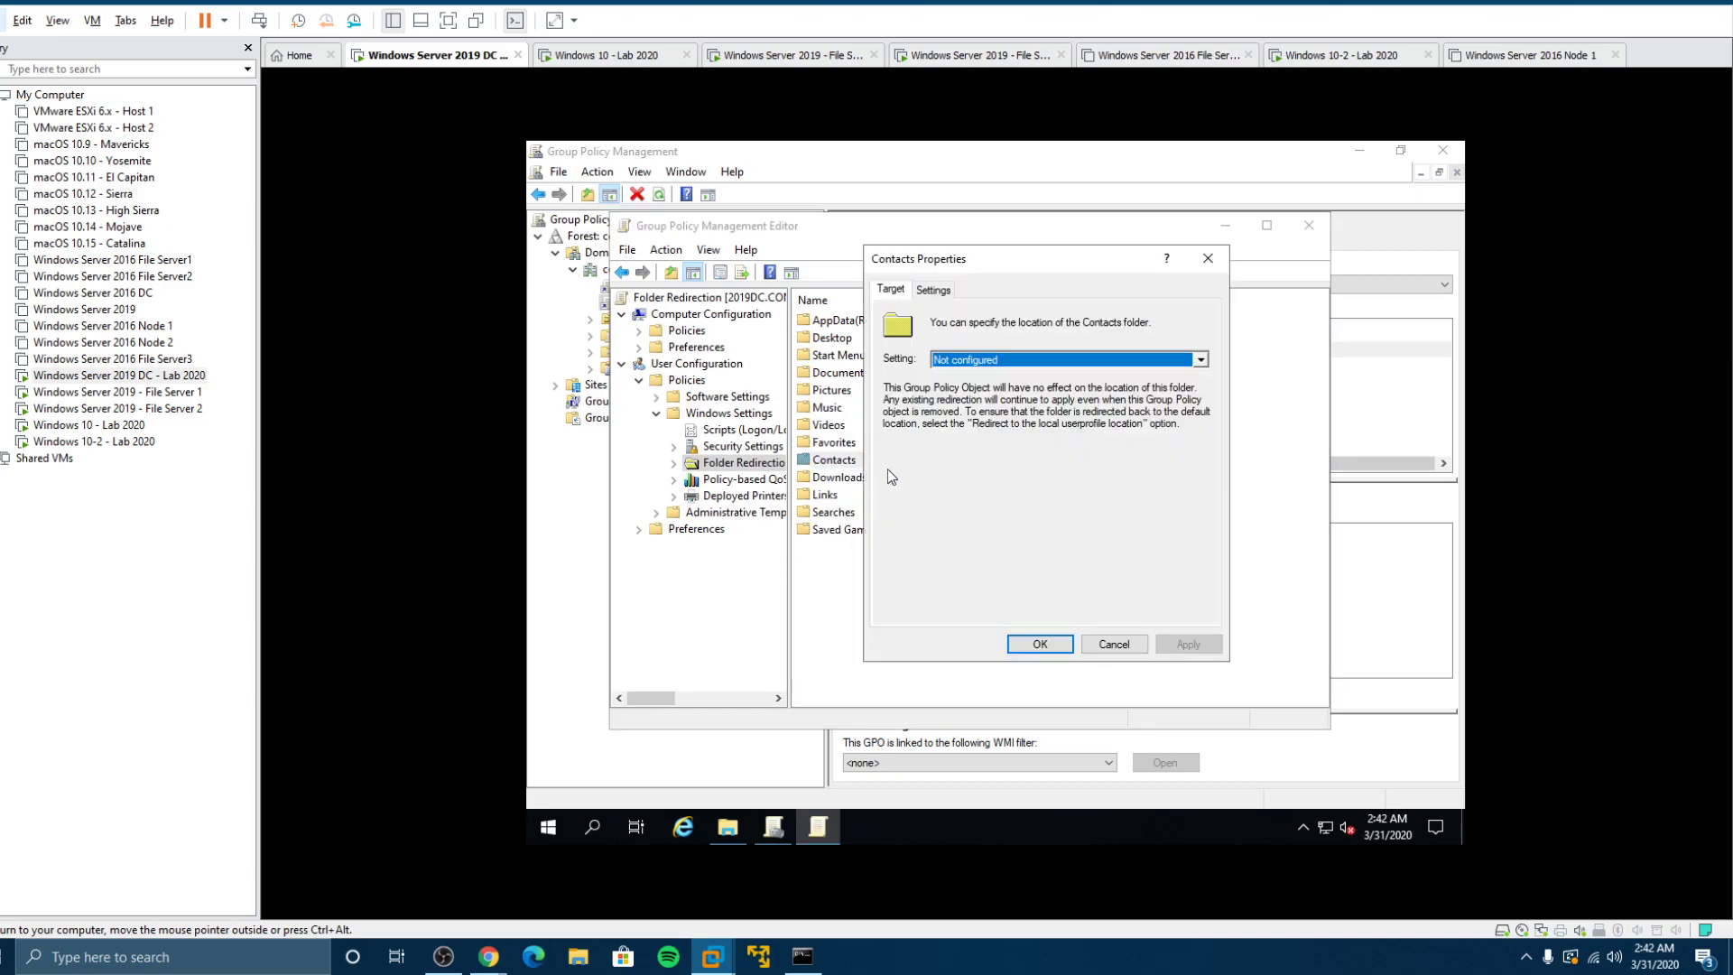
{"action": "left_click", "coordinate": [955, 360]}
{"action": "left_click", "coordinate": [959, 373]}
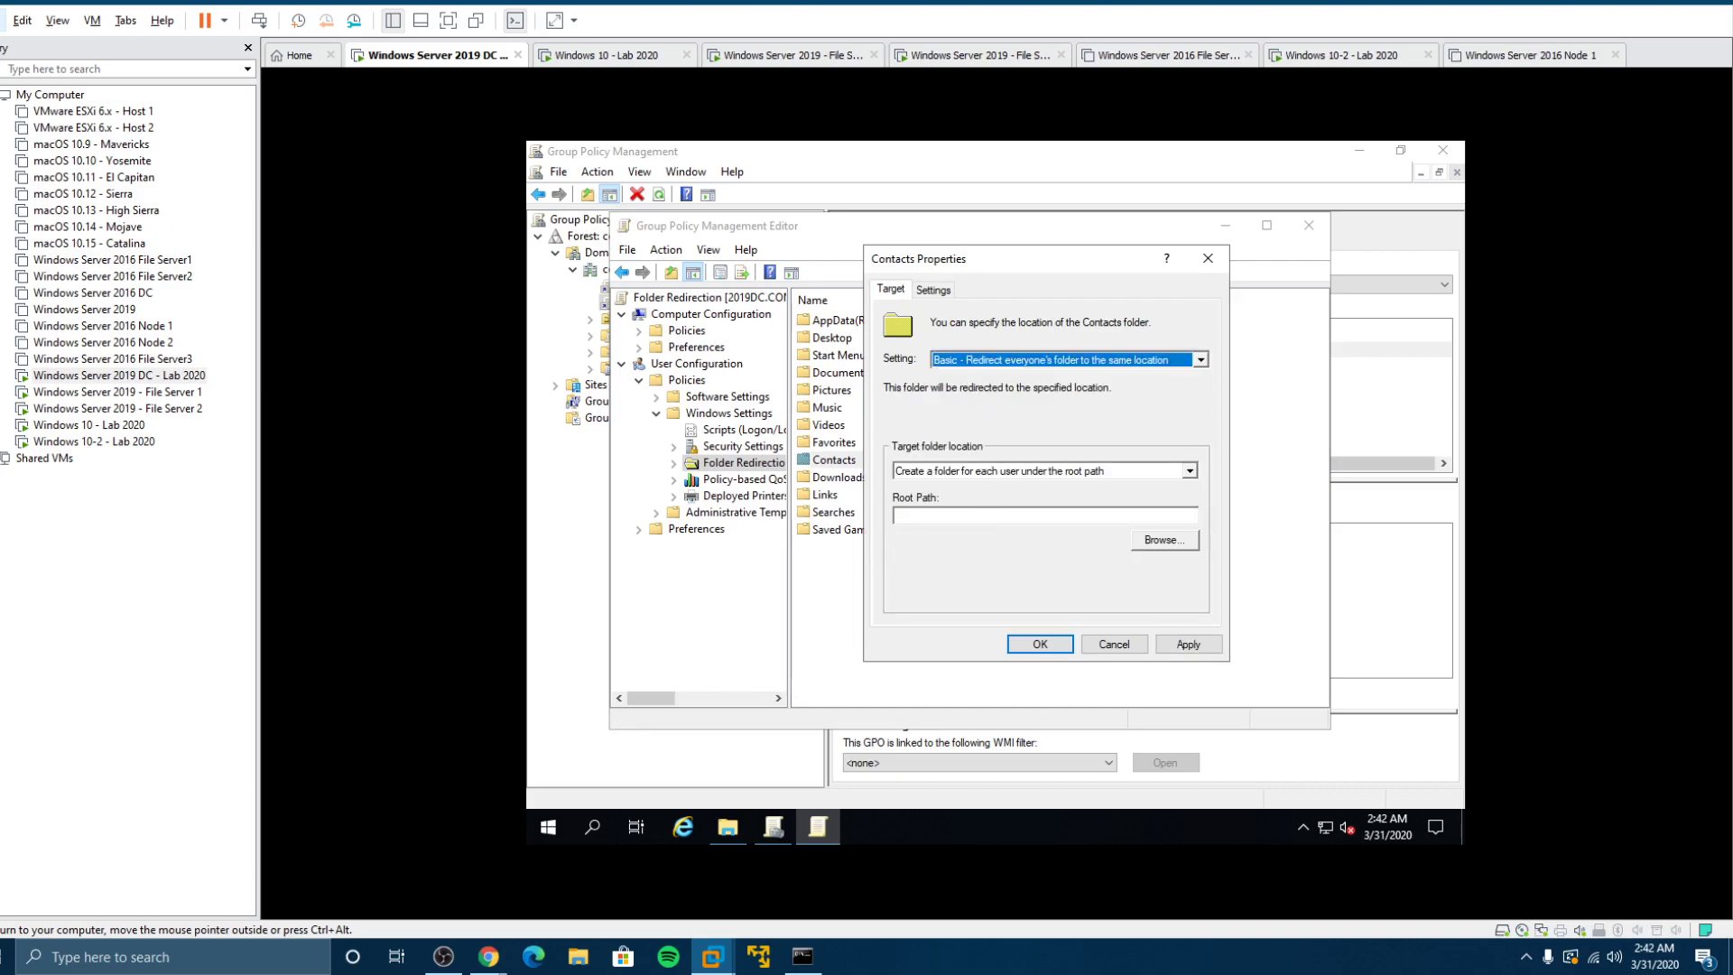
{"action": "left_click", "coordinate": [1045, 516]}
{"action": "type", "text": "\\\\2019DC\\Redirected"}
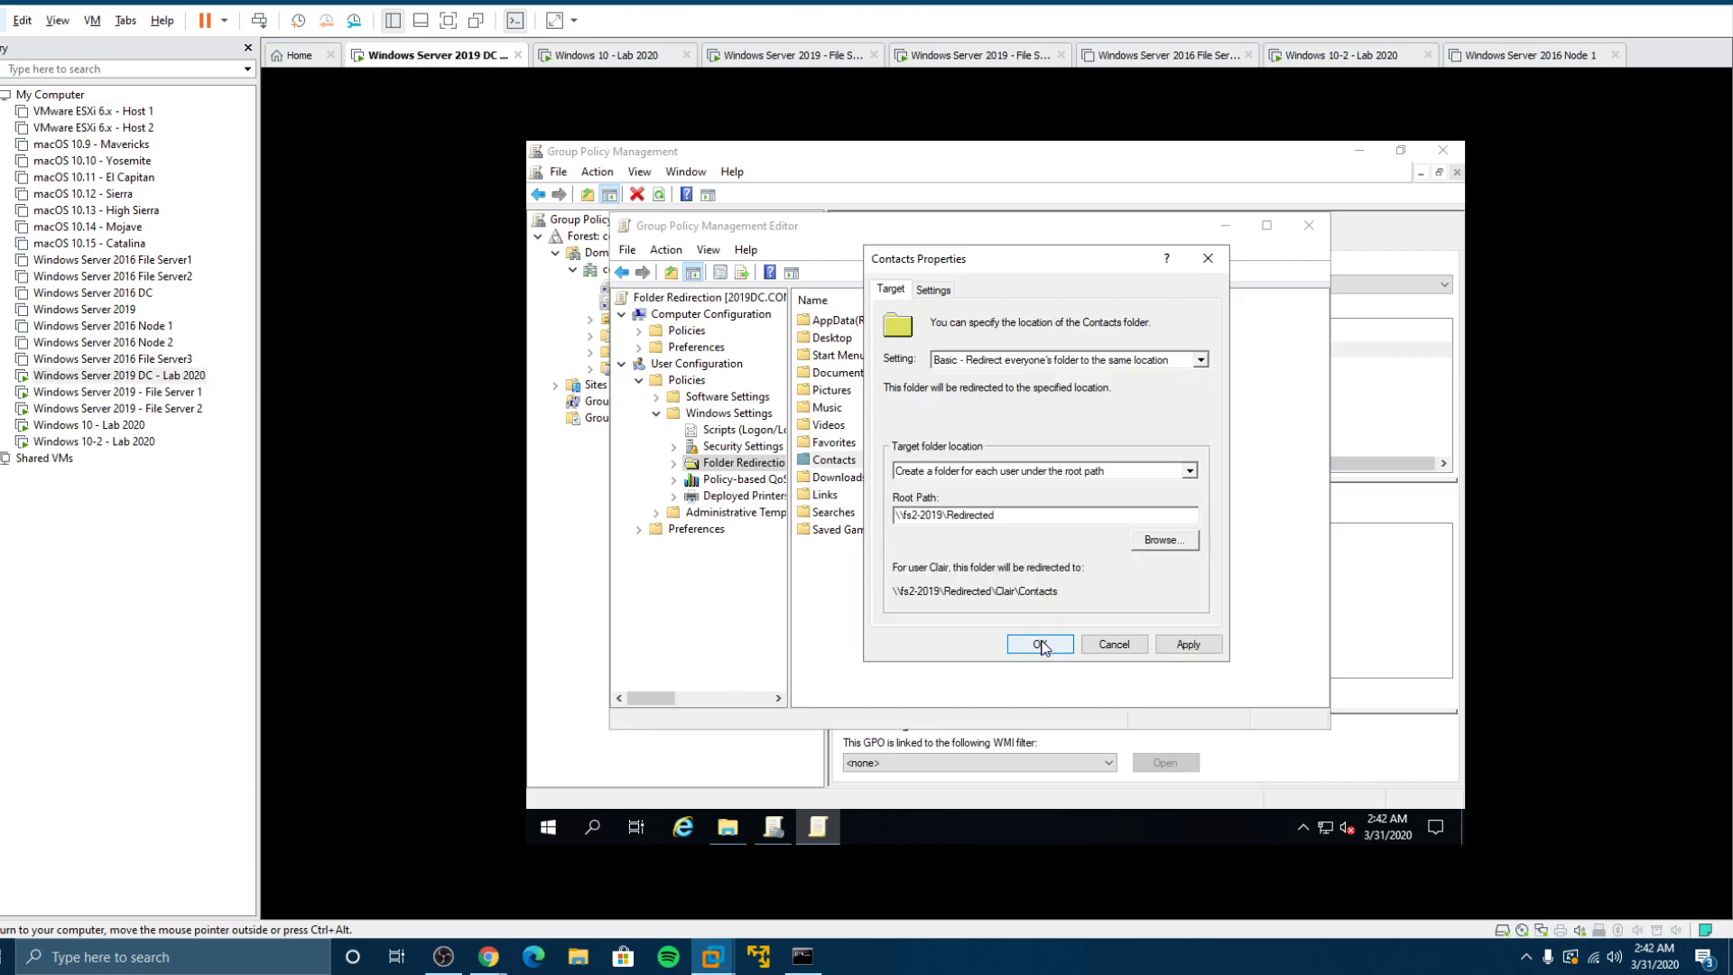
{"action": "left_click", "coordinate": [1040, 644]}
{"action": "left_click", "coordinate": [1058, 578]}
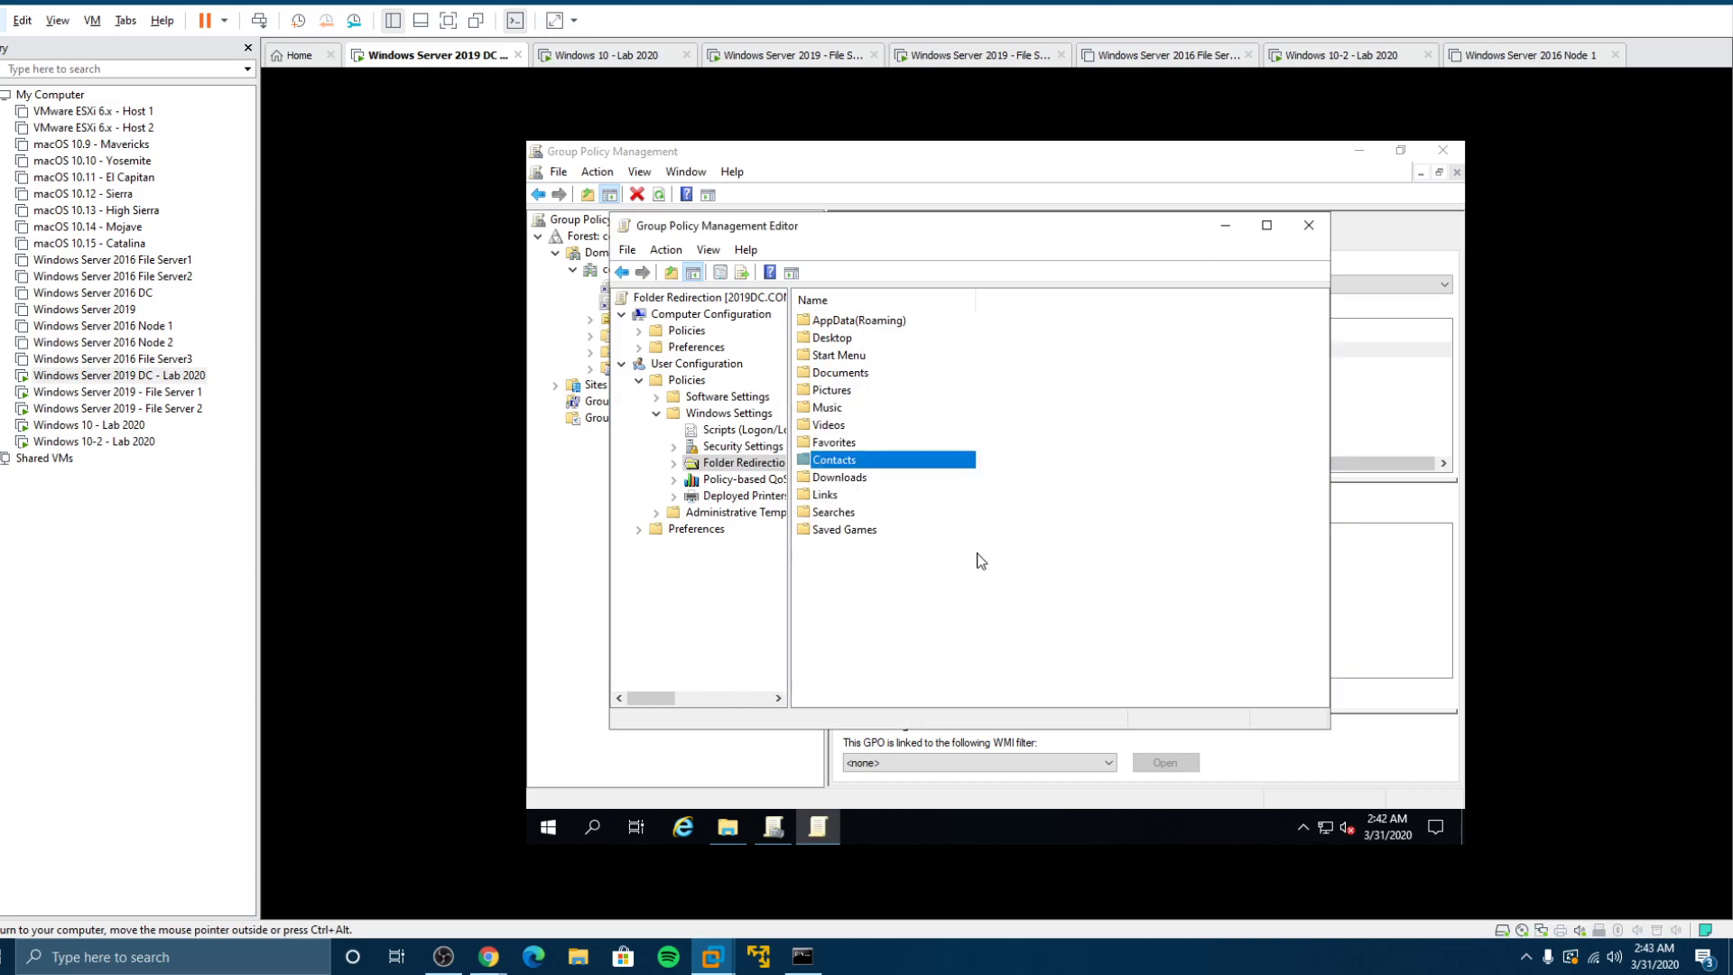
Step: Give Downloads Basic redirection with the pasted \\fs2-2019\Redirected root path and accept the warning
{"action": "left_click", "coordinate": [844, 479]}
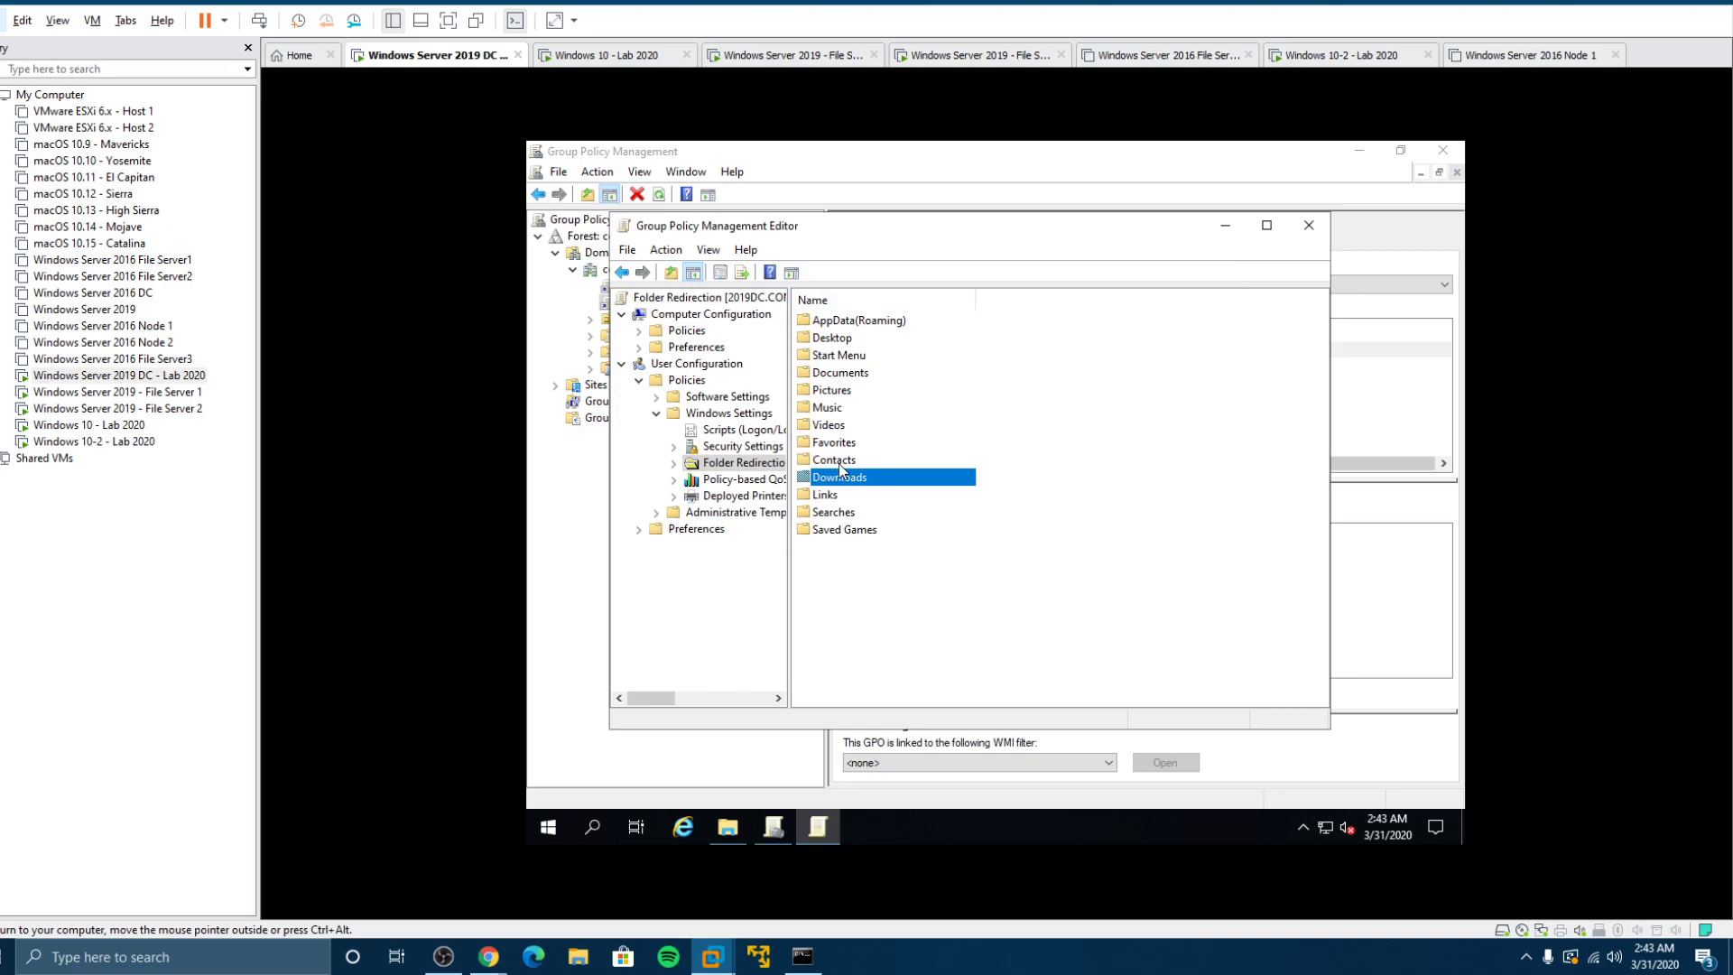
{"action": "right_click", "coordinate": [827, 474]}
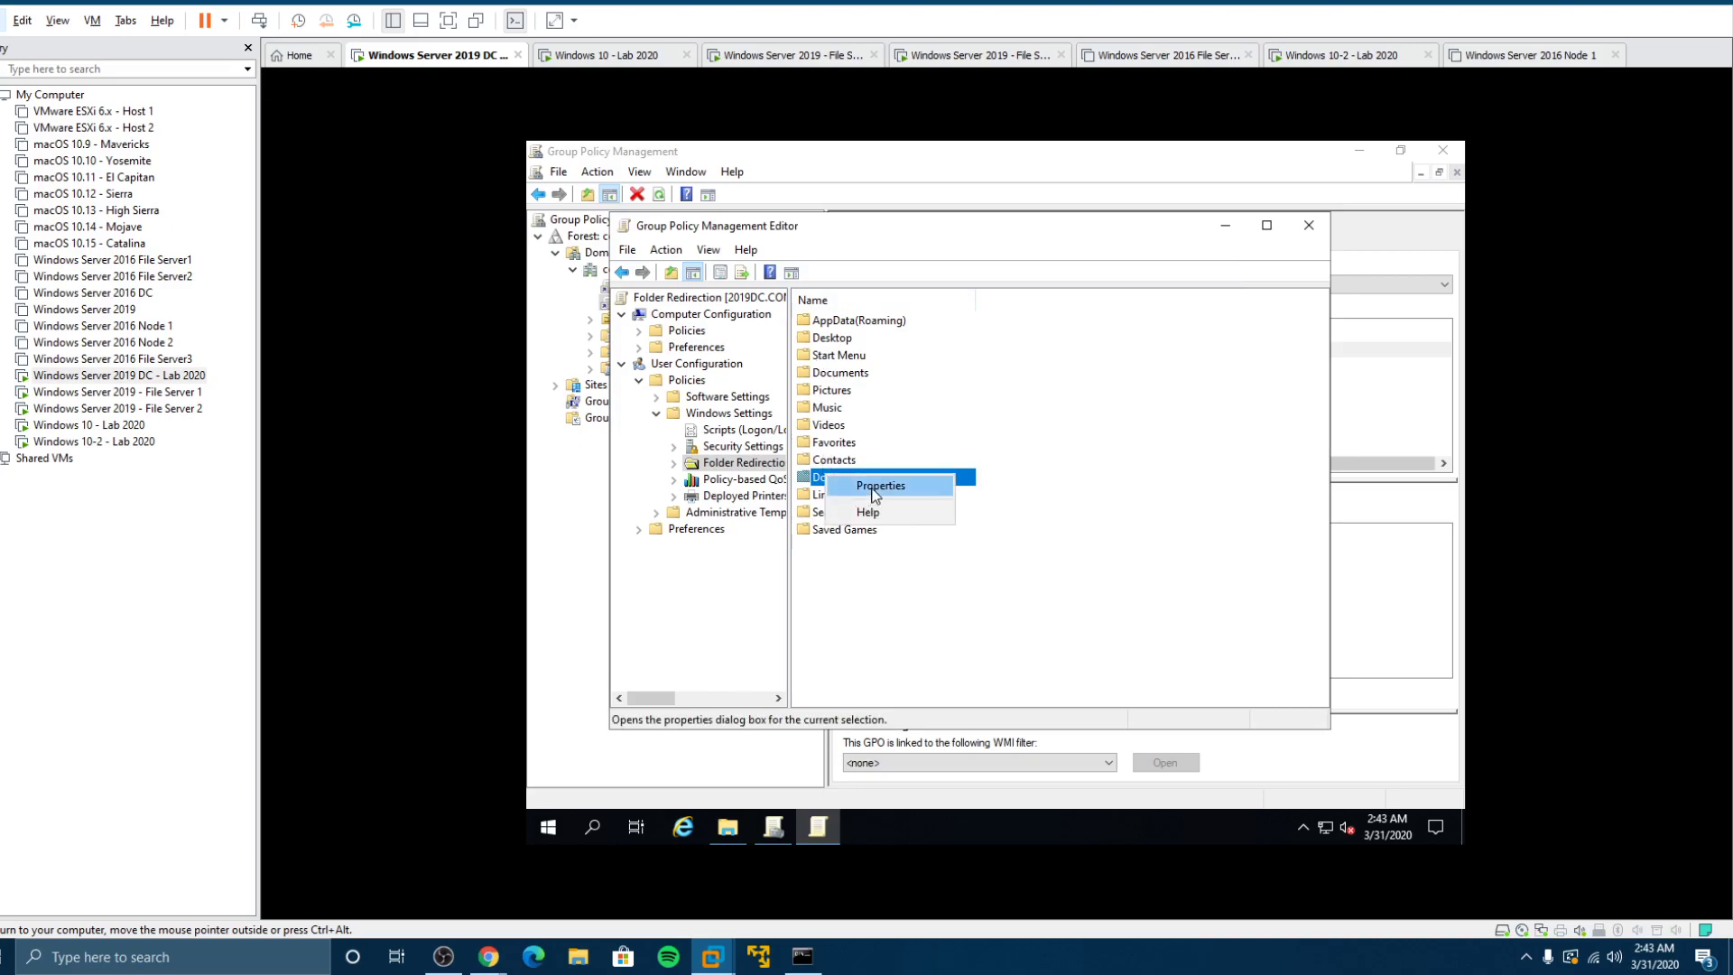
{"action": "left_click", "coordinate": [858, 484]}
{"action": "left_click", "coordinate": [961, 361]}
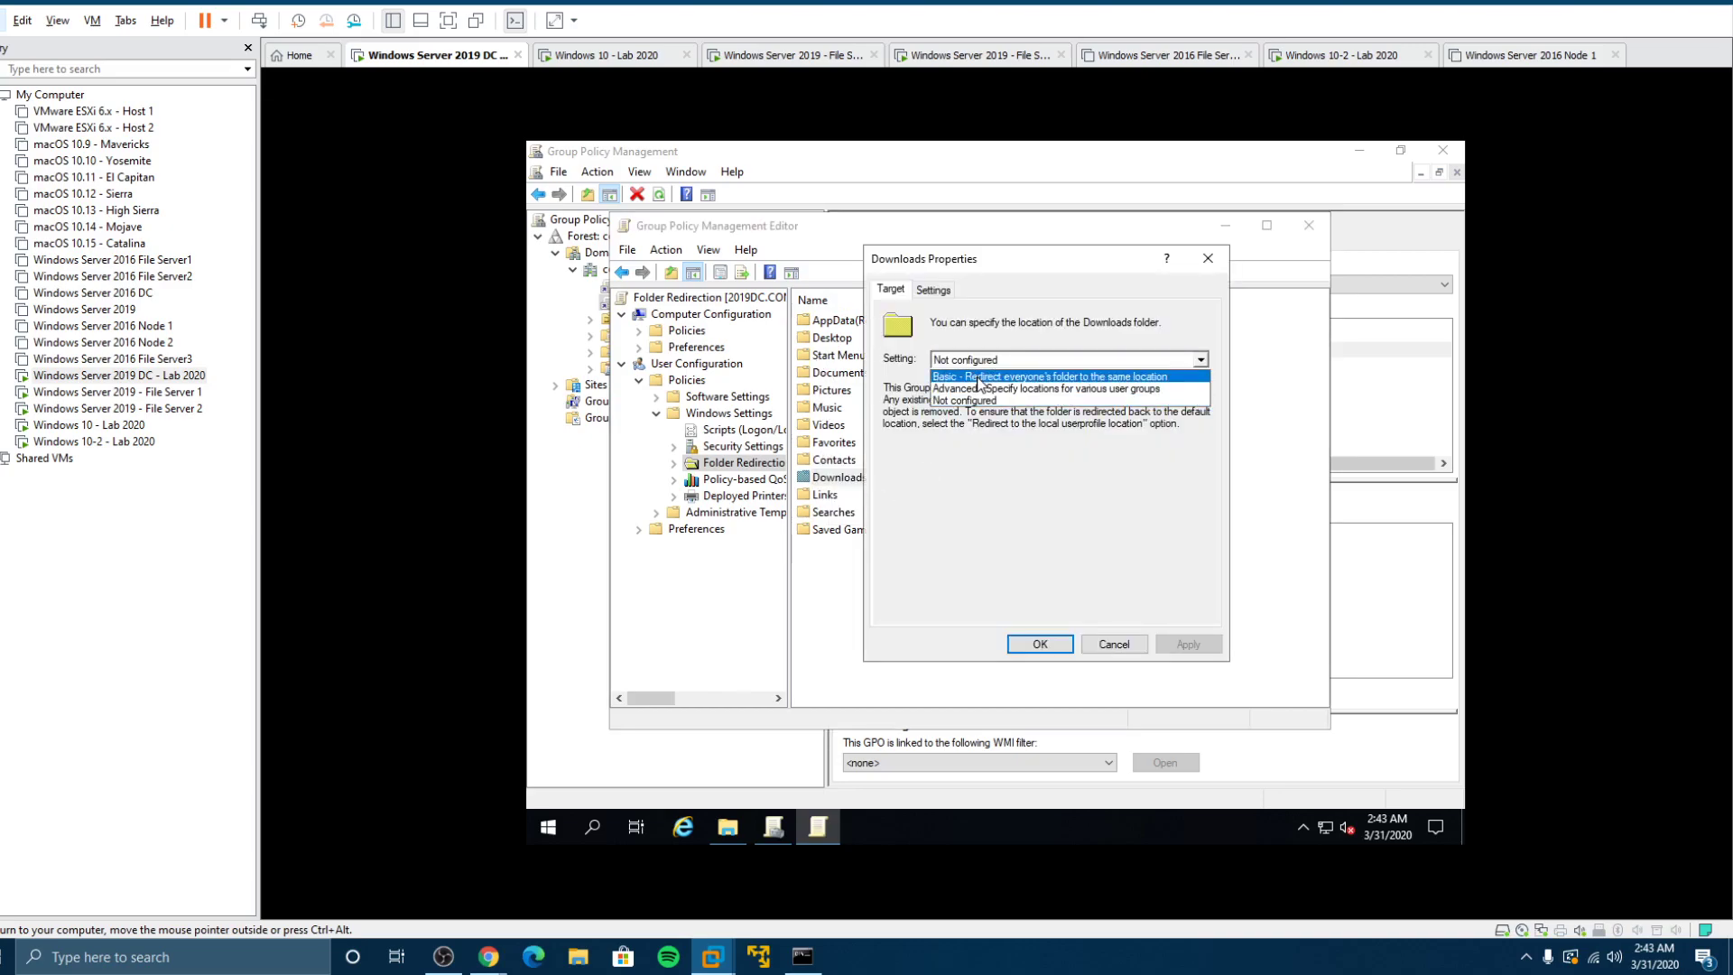
{"action": "left_click", "coordinate": [979, 379]}
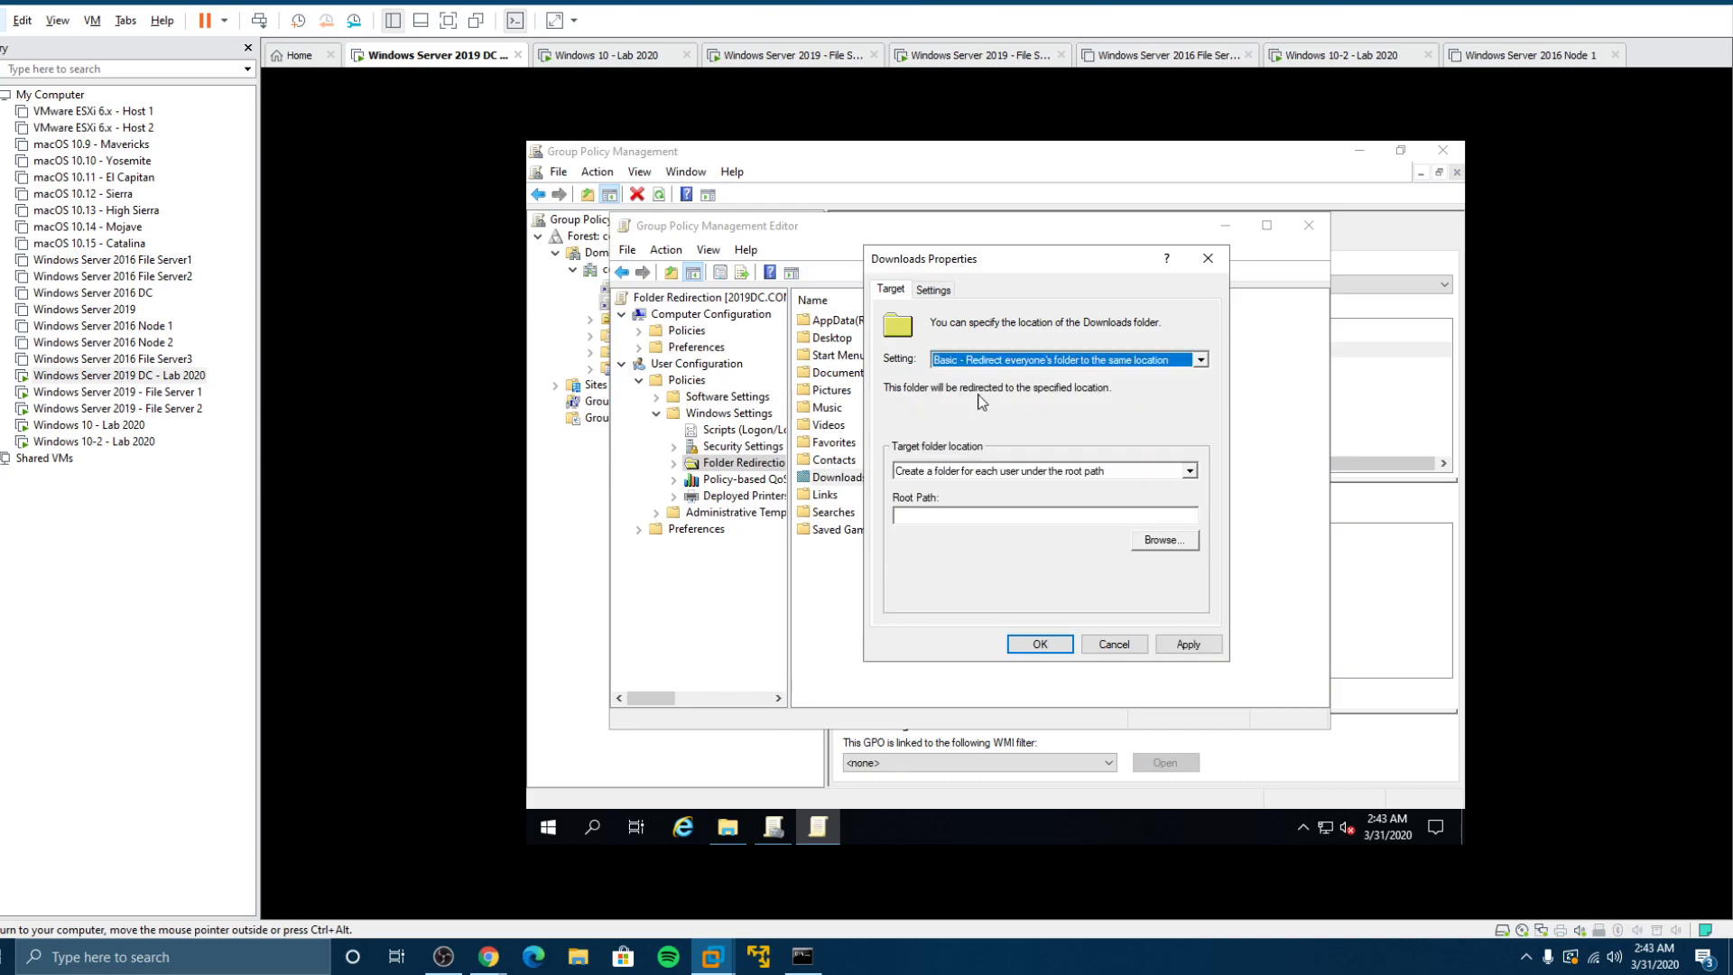
{"action": "left_click", "coordinate": [975, 515]}
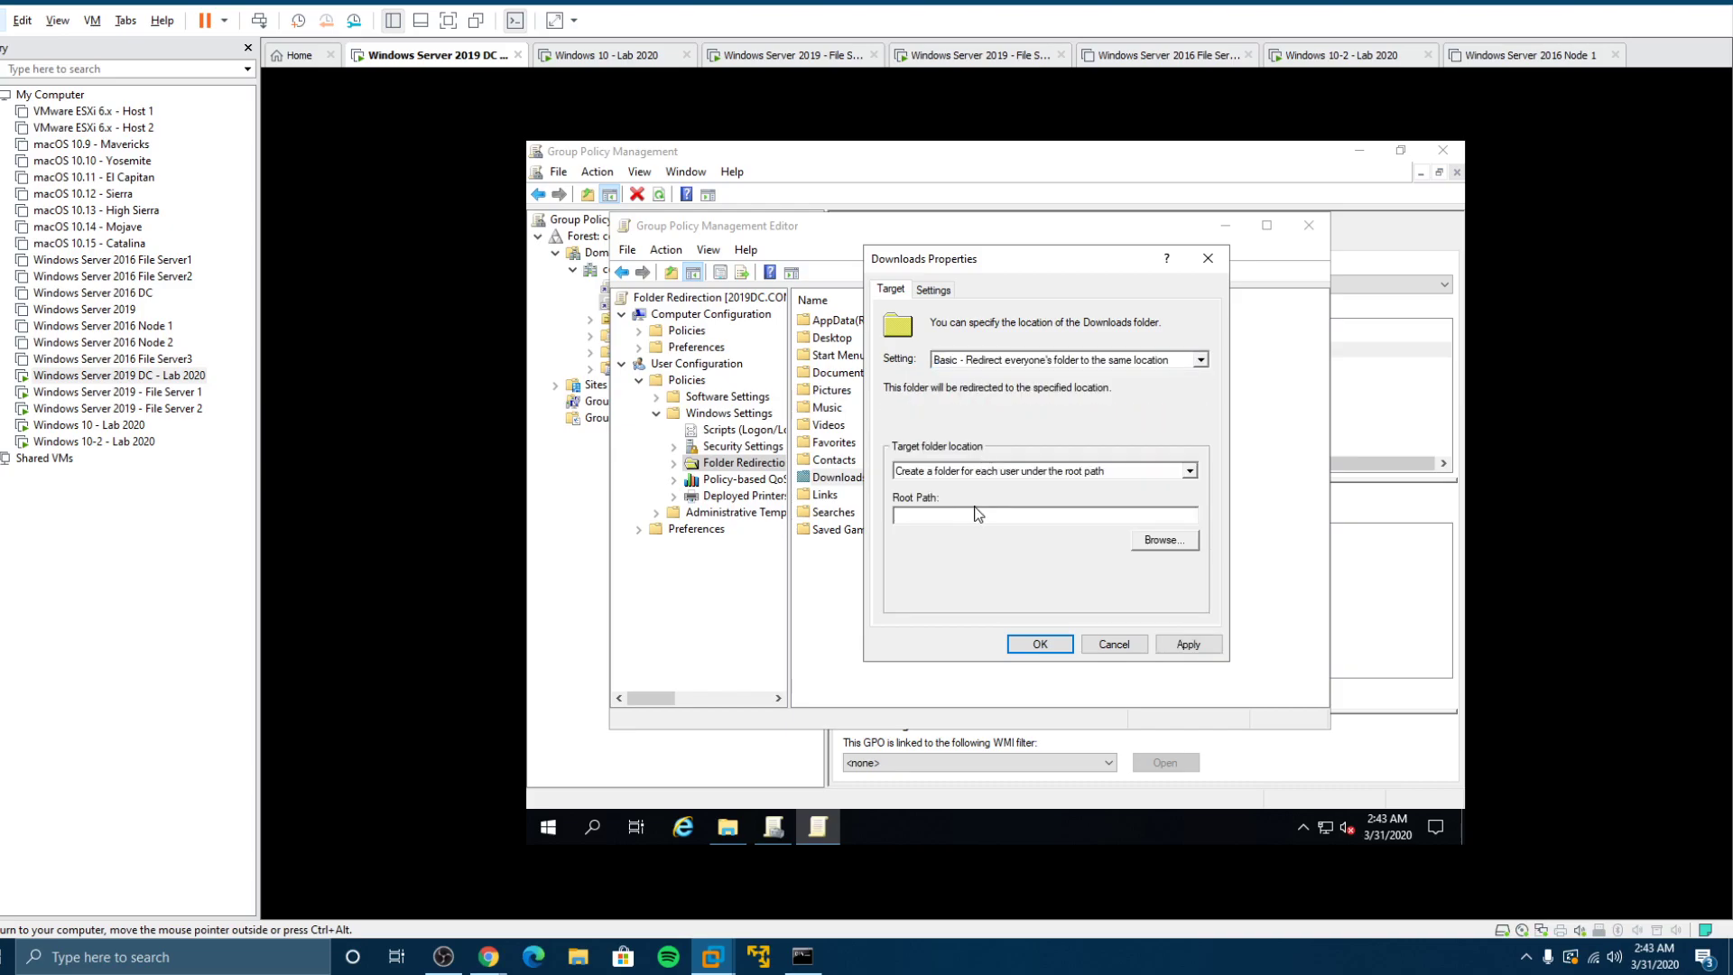
{"action": "type", "text": "\\\\fs2-2019\\Redirected"}
{"action": "left_click", "coordinate": [1047, 646]}
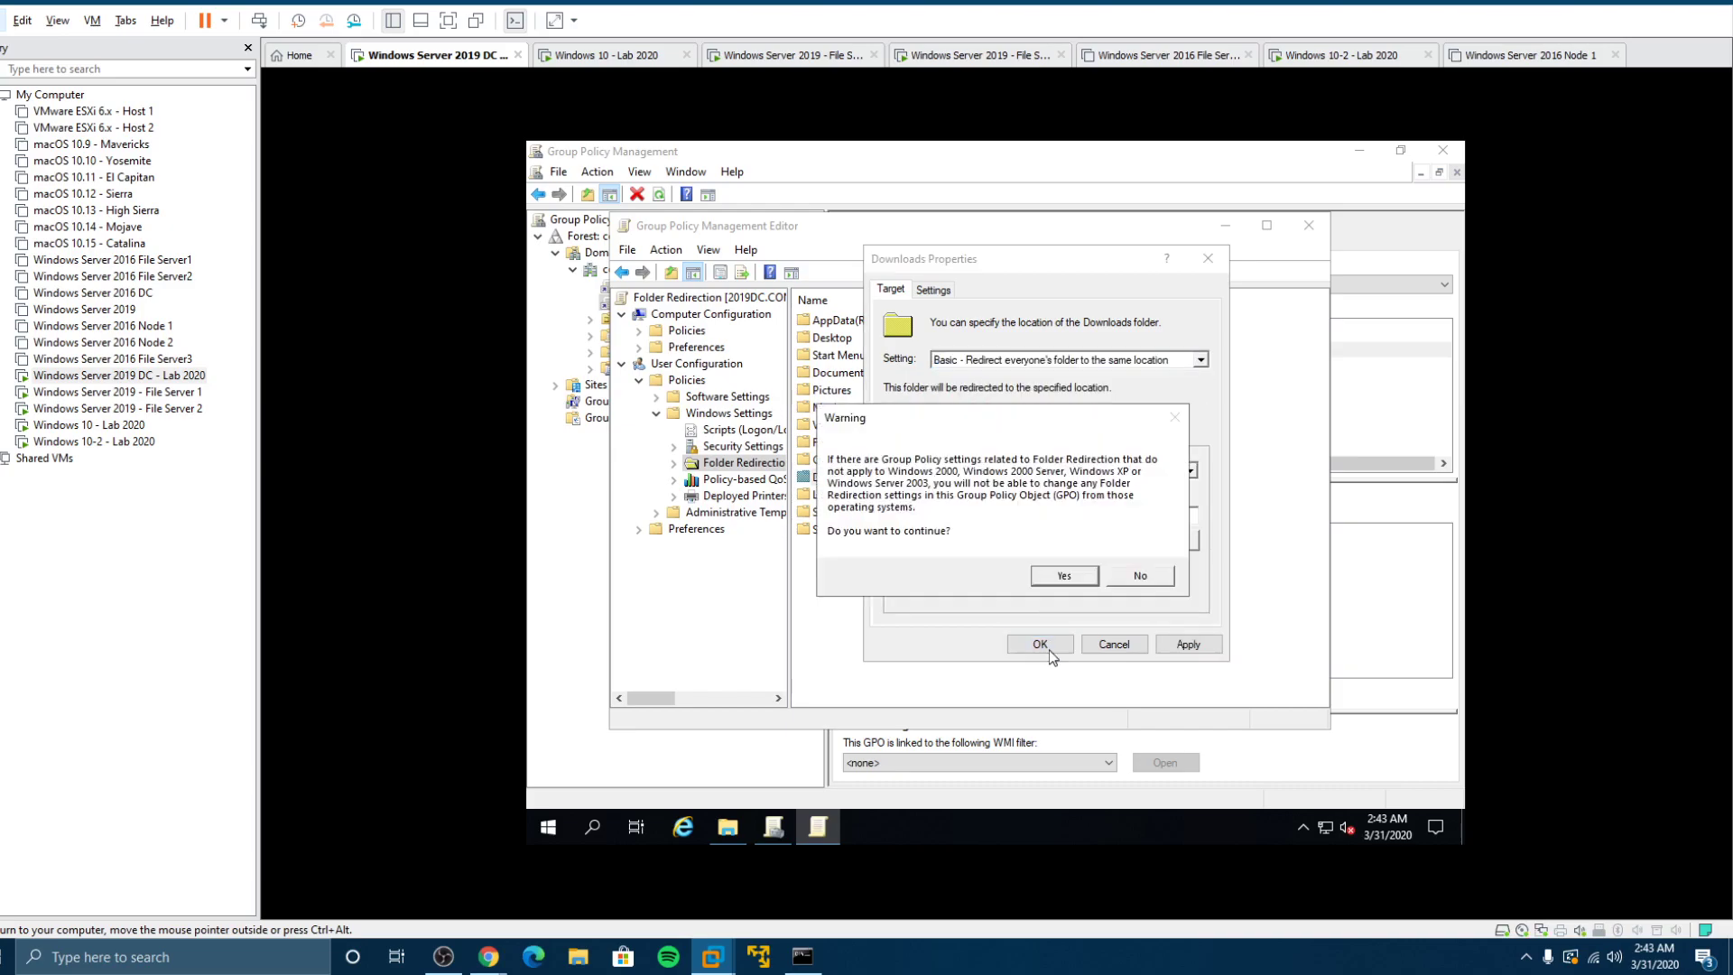
{"action": "left_click", "coordinate": [1067, 576]}
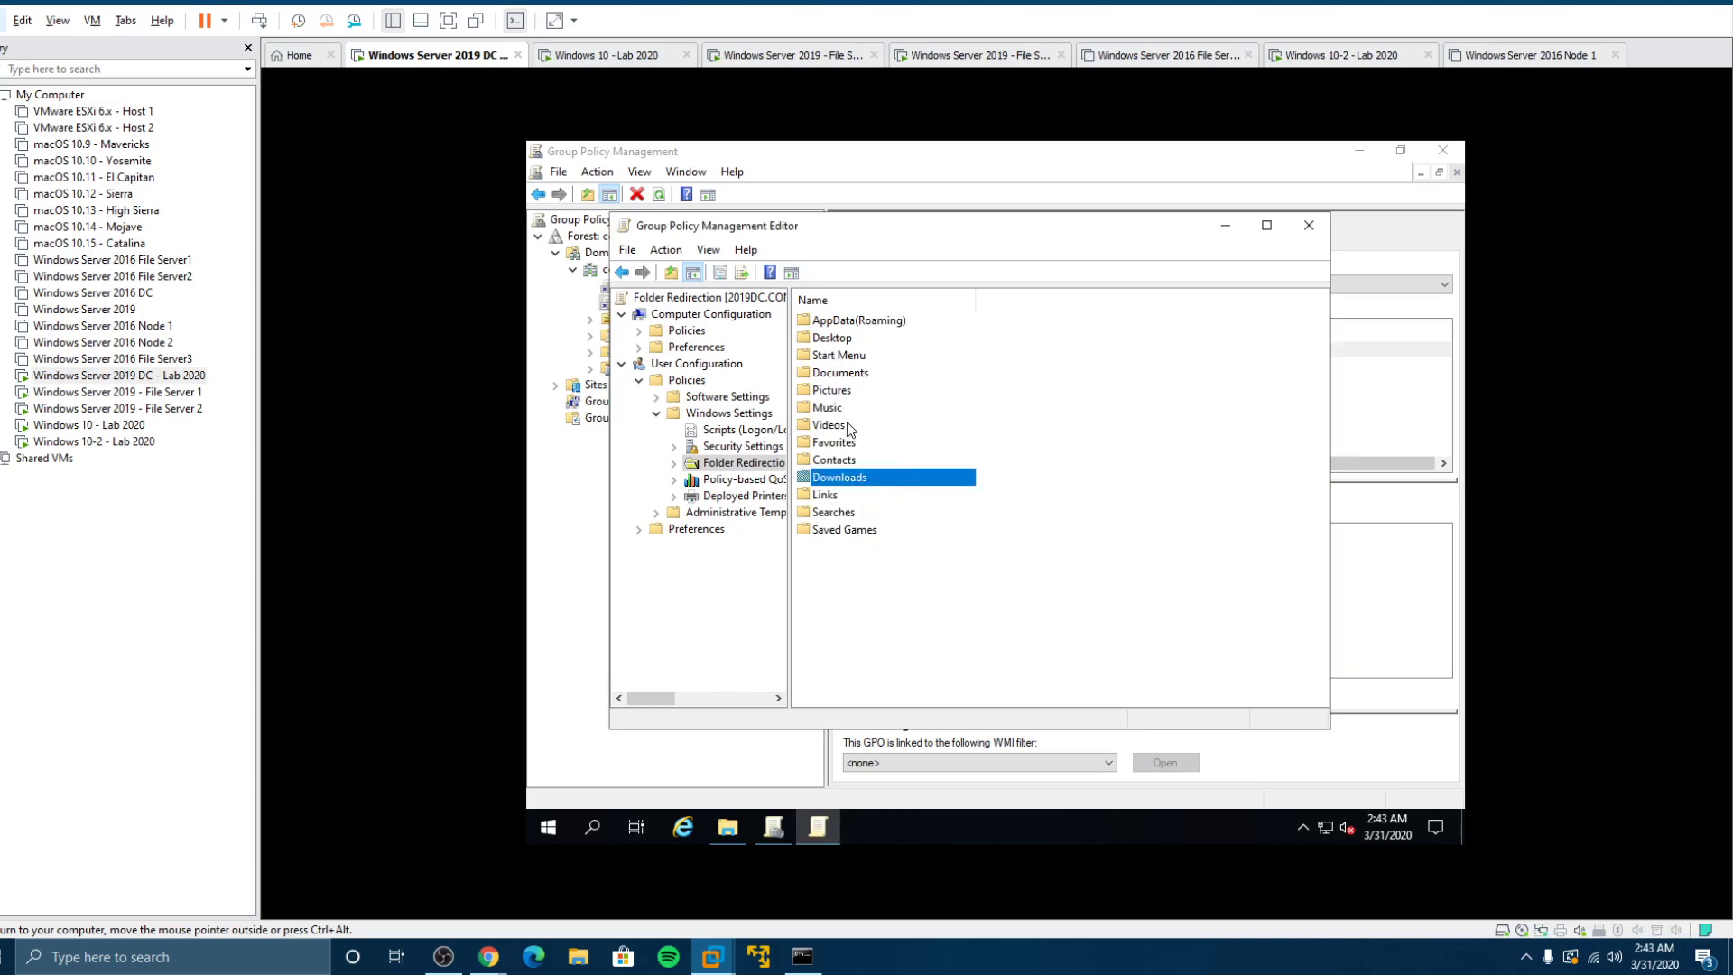
Step: Give Desktop Basic redirection to \\fs2-2019\Redirected, accept the warning, and close the policy editor
{"action": "left_click", "coordinate": [889, 325]}
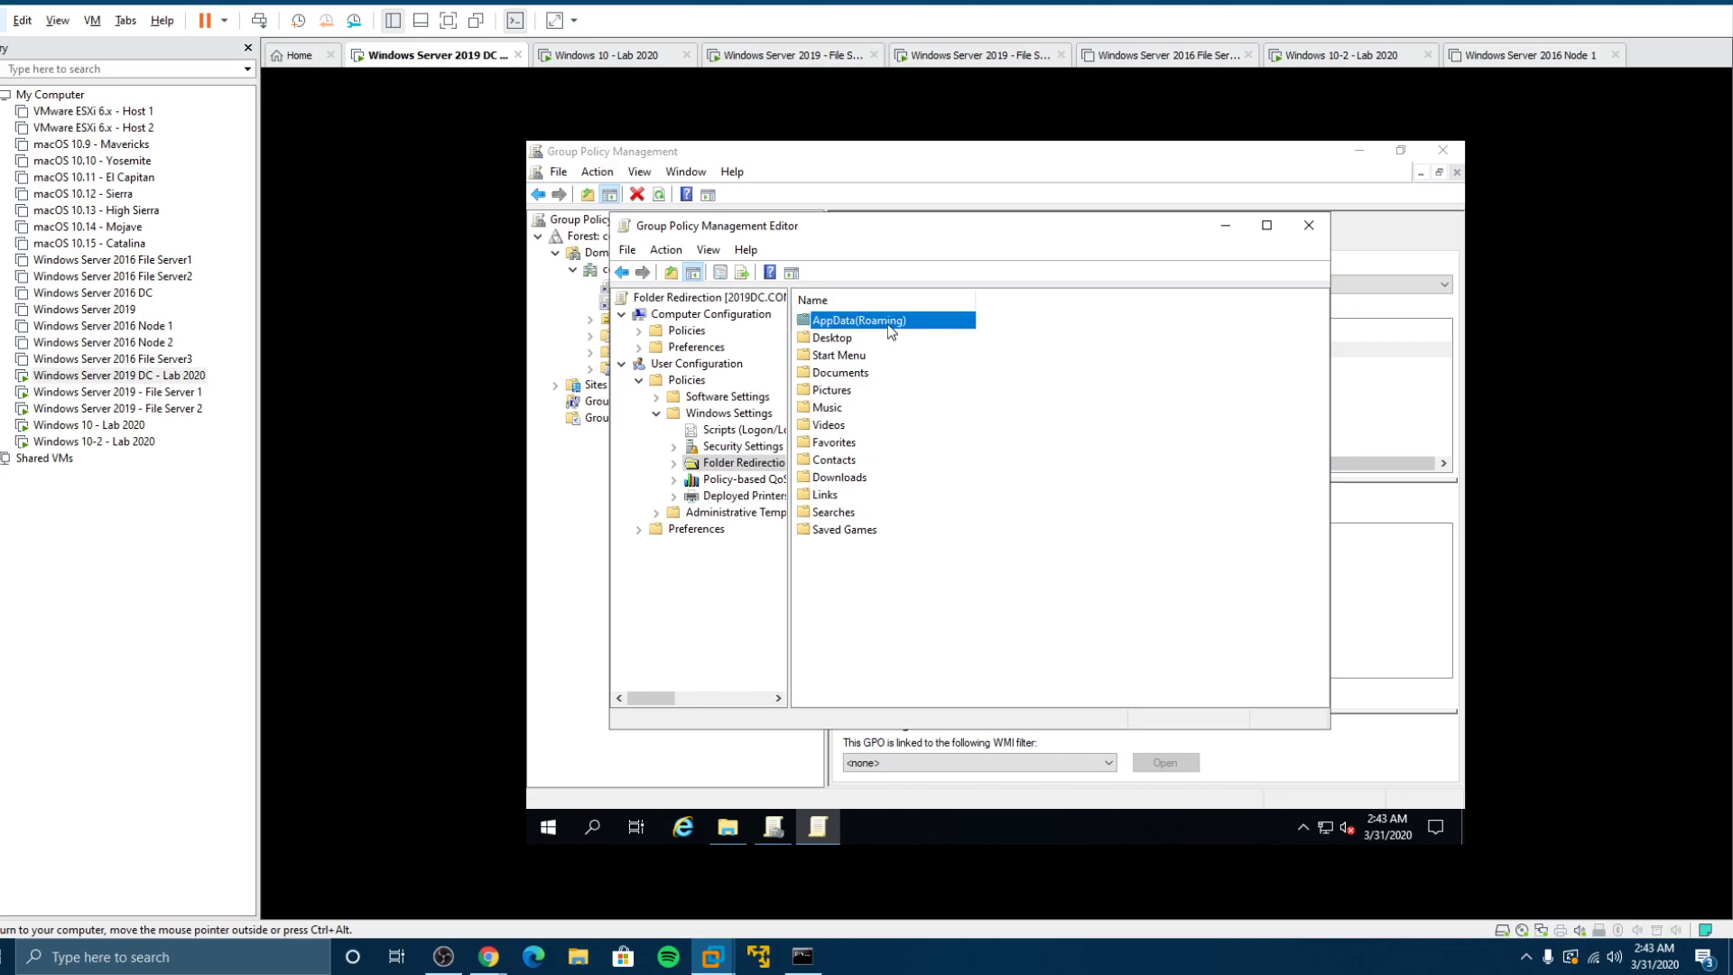
{"action": "right_click", "coordinate": [890, 329]}
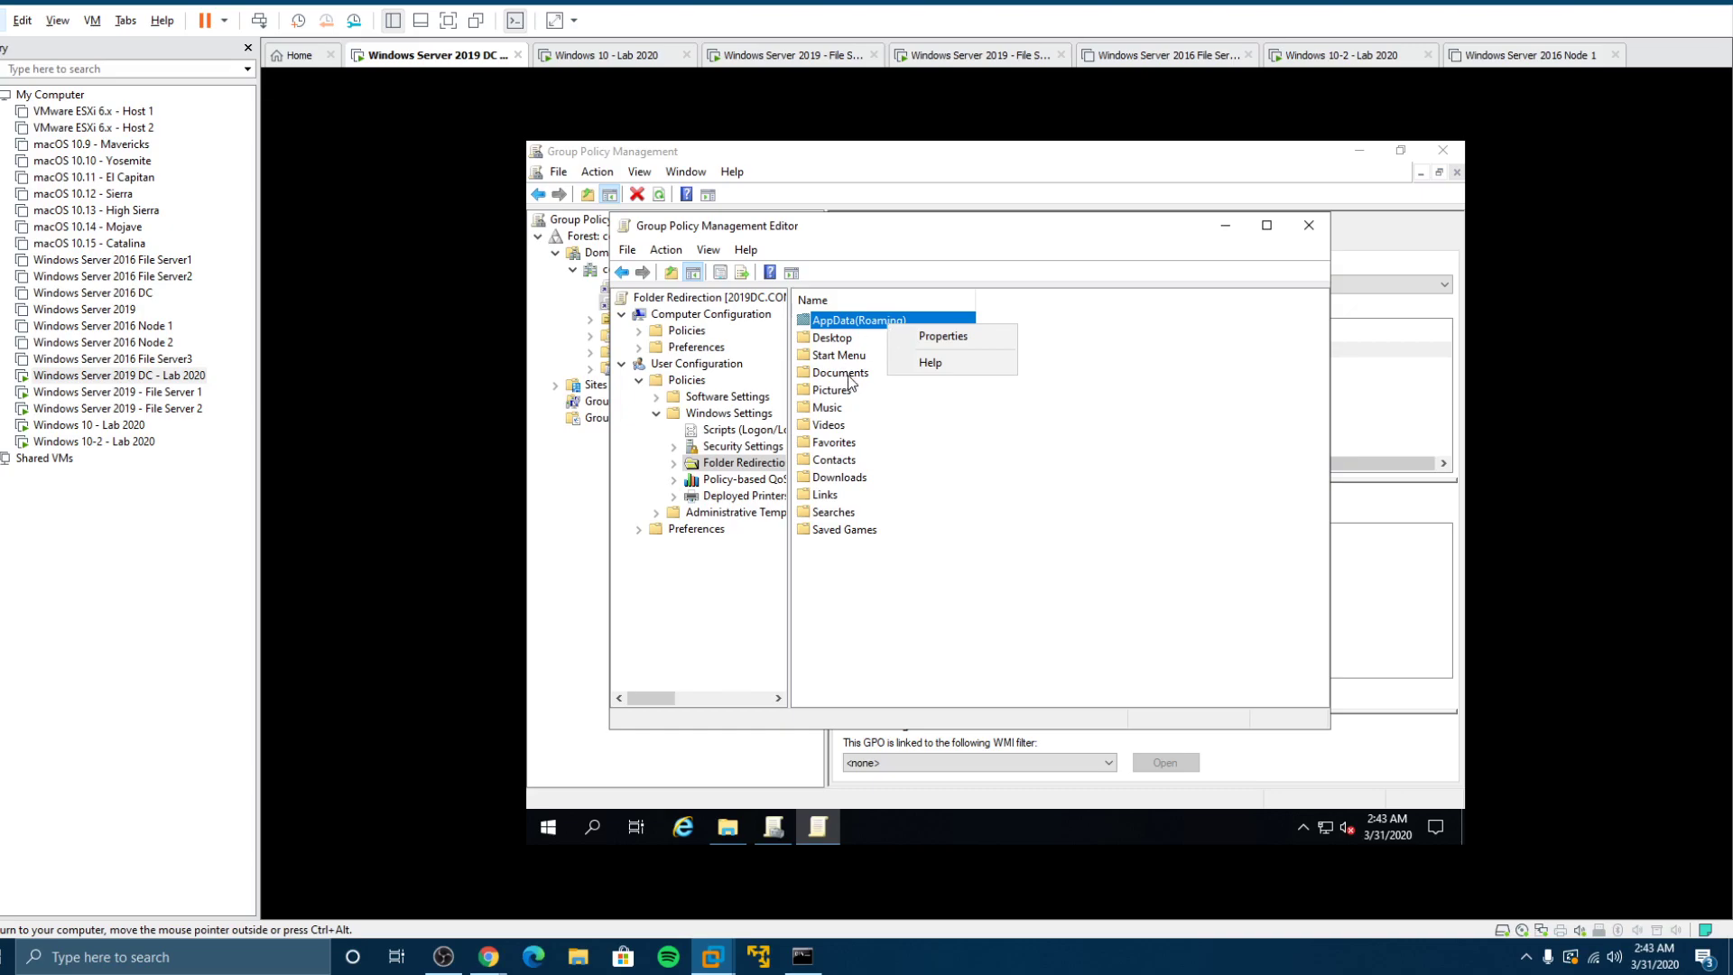
{"action": "left_click", "coordinate": [824, 340]}
{"action": "right_click", "coordinate": [824, 351]}
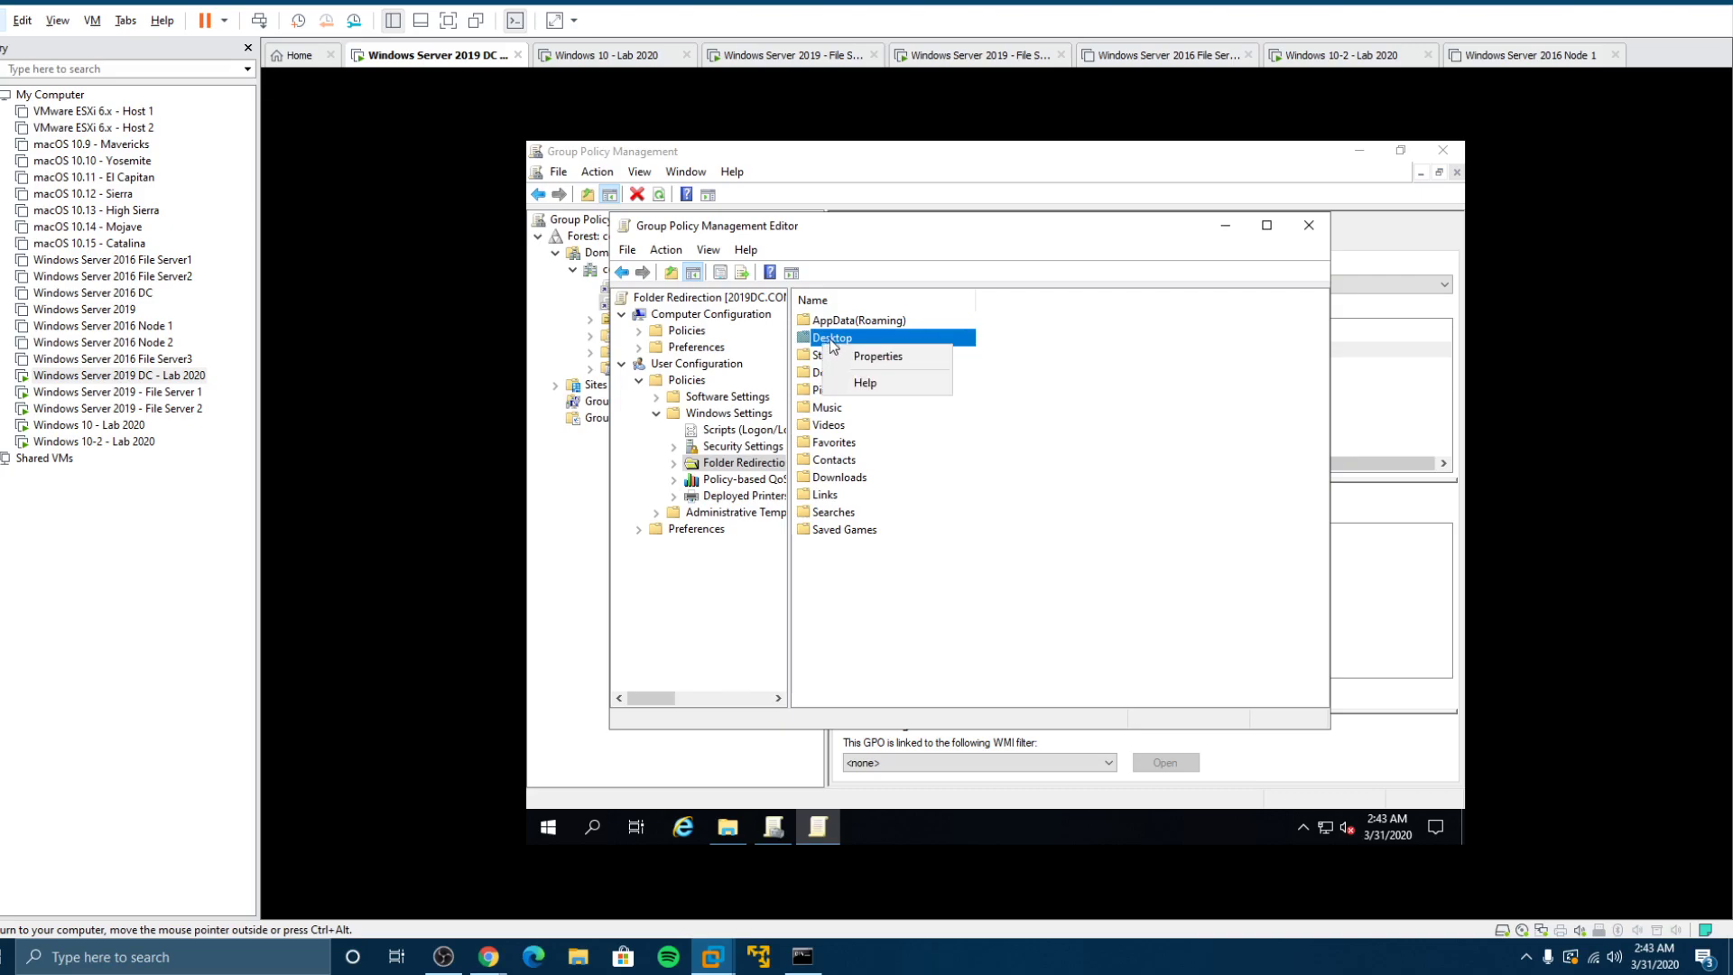
{"action": "left_click", "coordinate": [864, 363]}
{"action": "left_click", "coordinate": [1002, 357]}
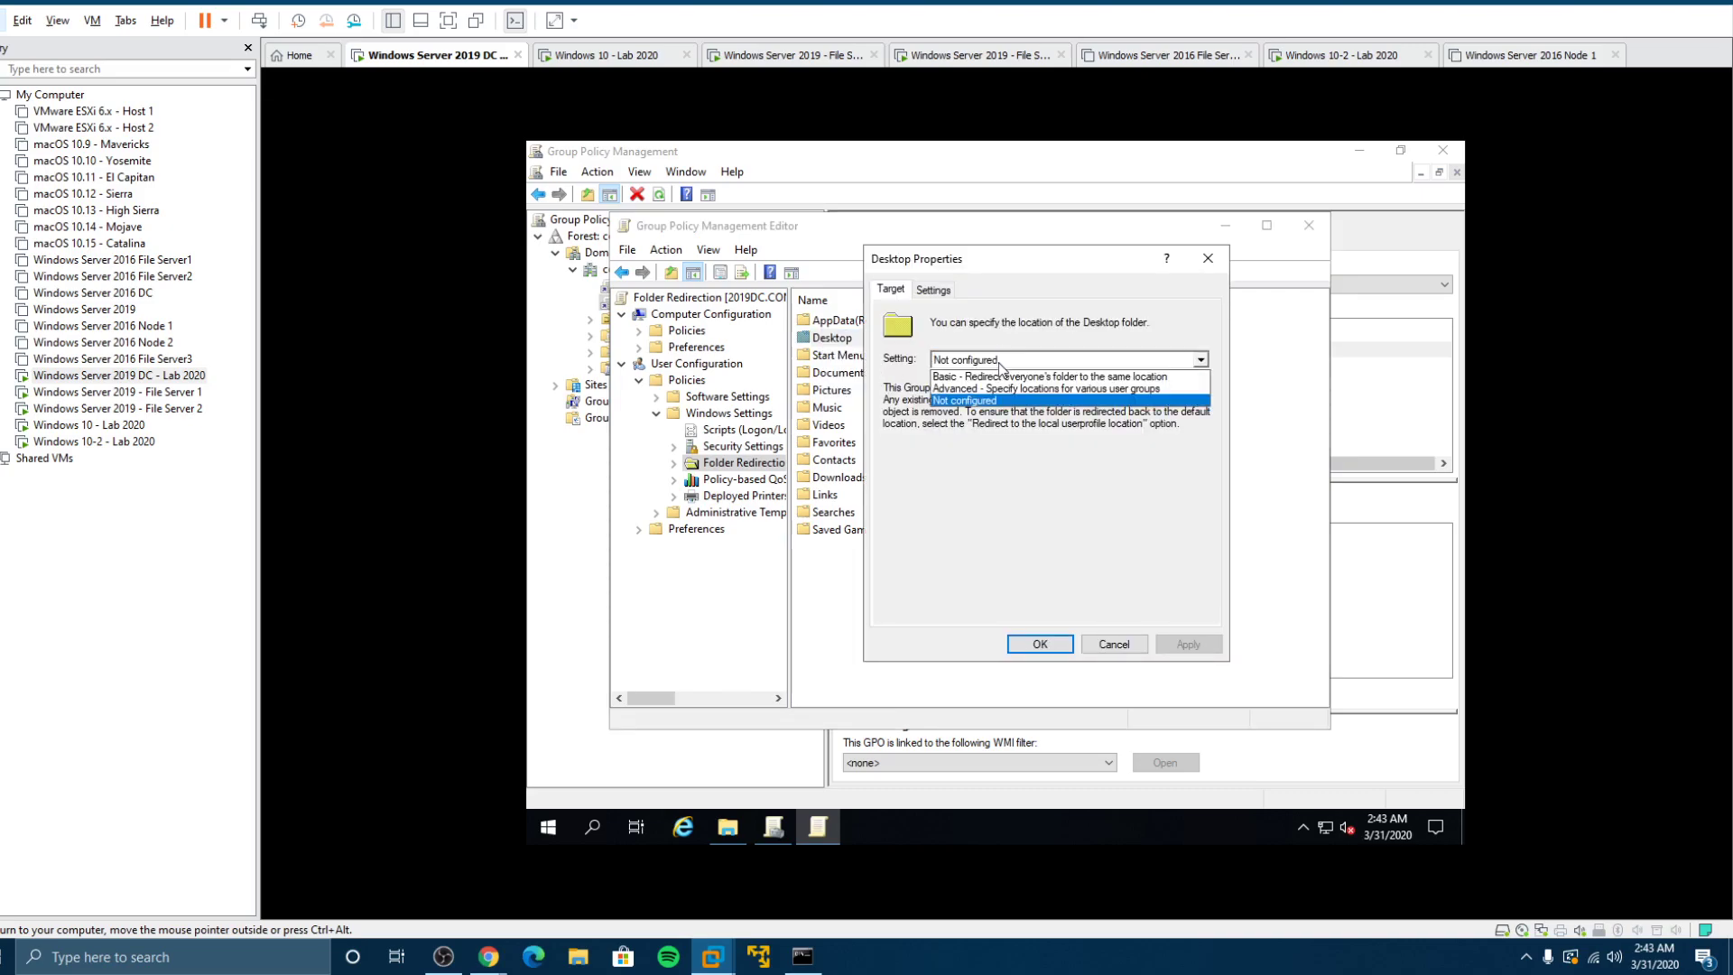
{"action": "left_click", "coordinate": [1004, 379]}
{"action": "left_click", "coordinate": [972, 513]}
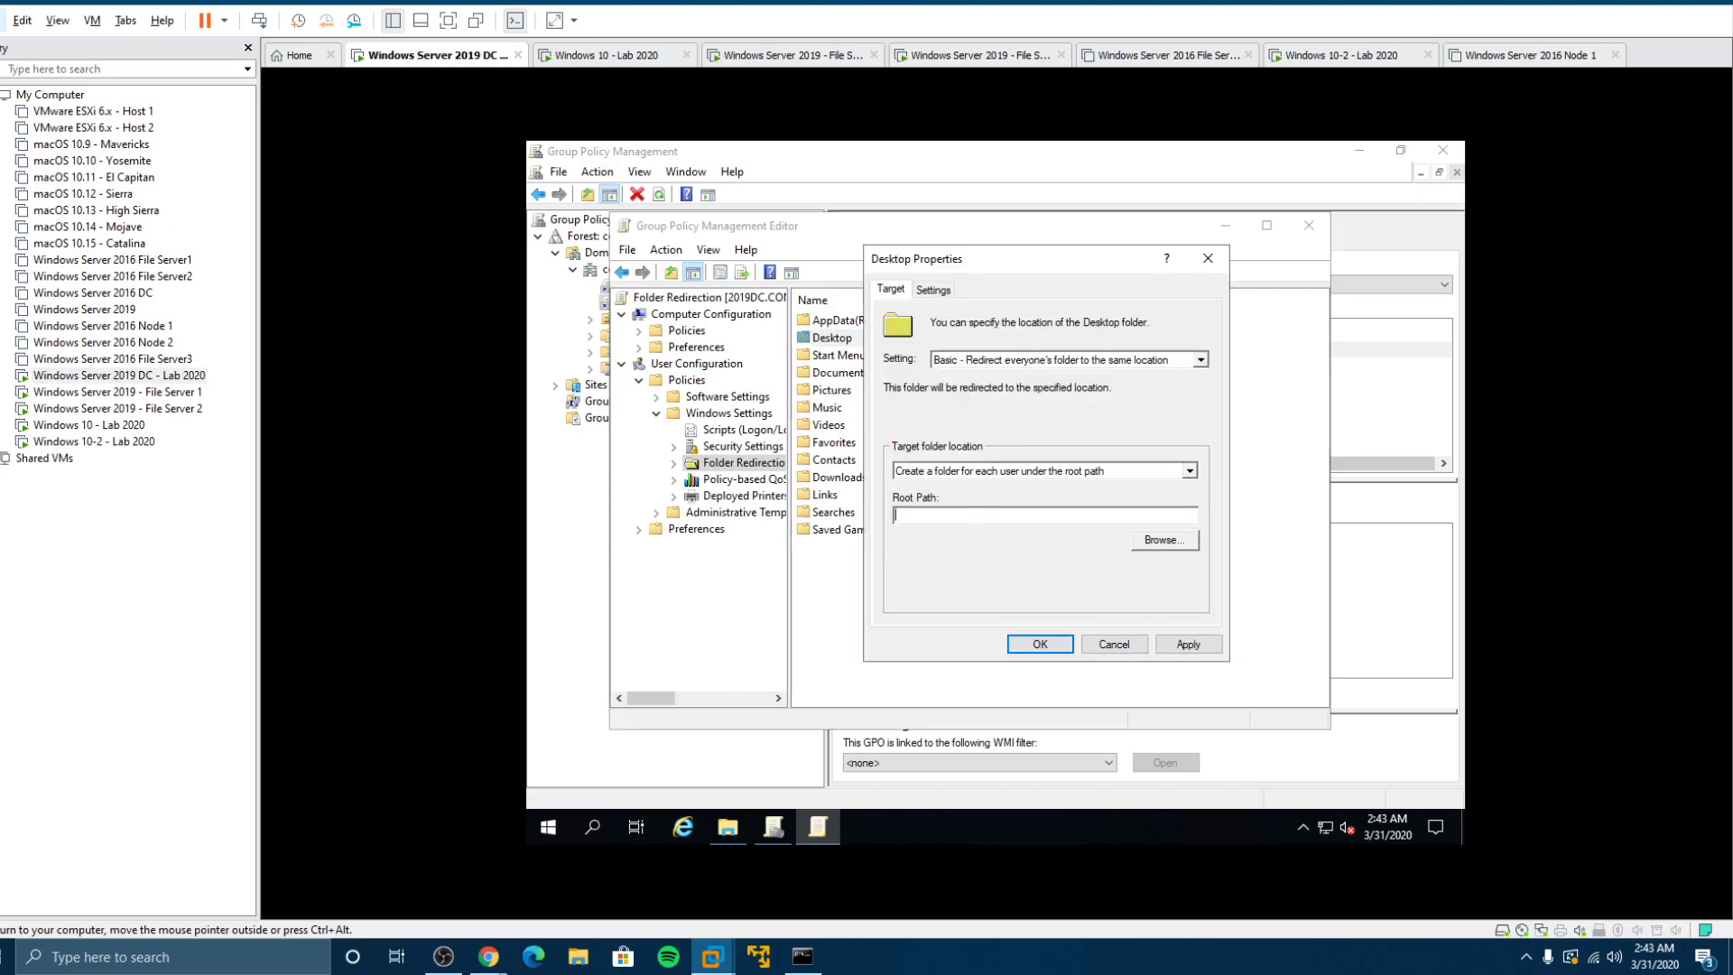
{"action": "type", "text": "\\\\2019DC\\Redirected"}
{"action": "left_click", "coordinate": [1039, 643]}
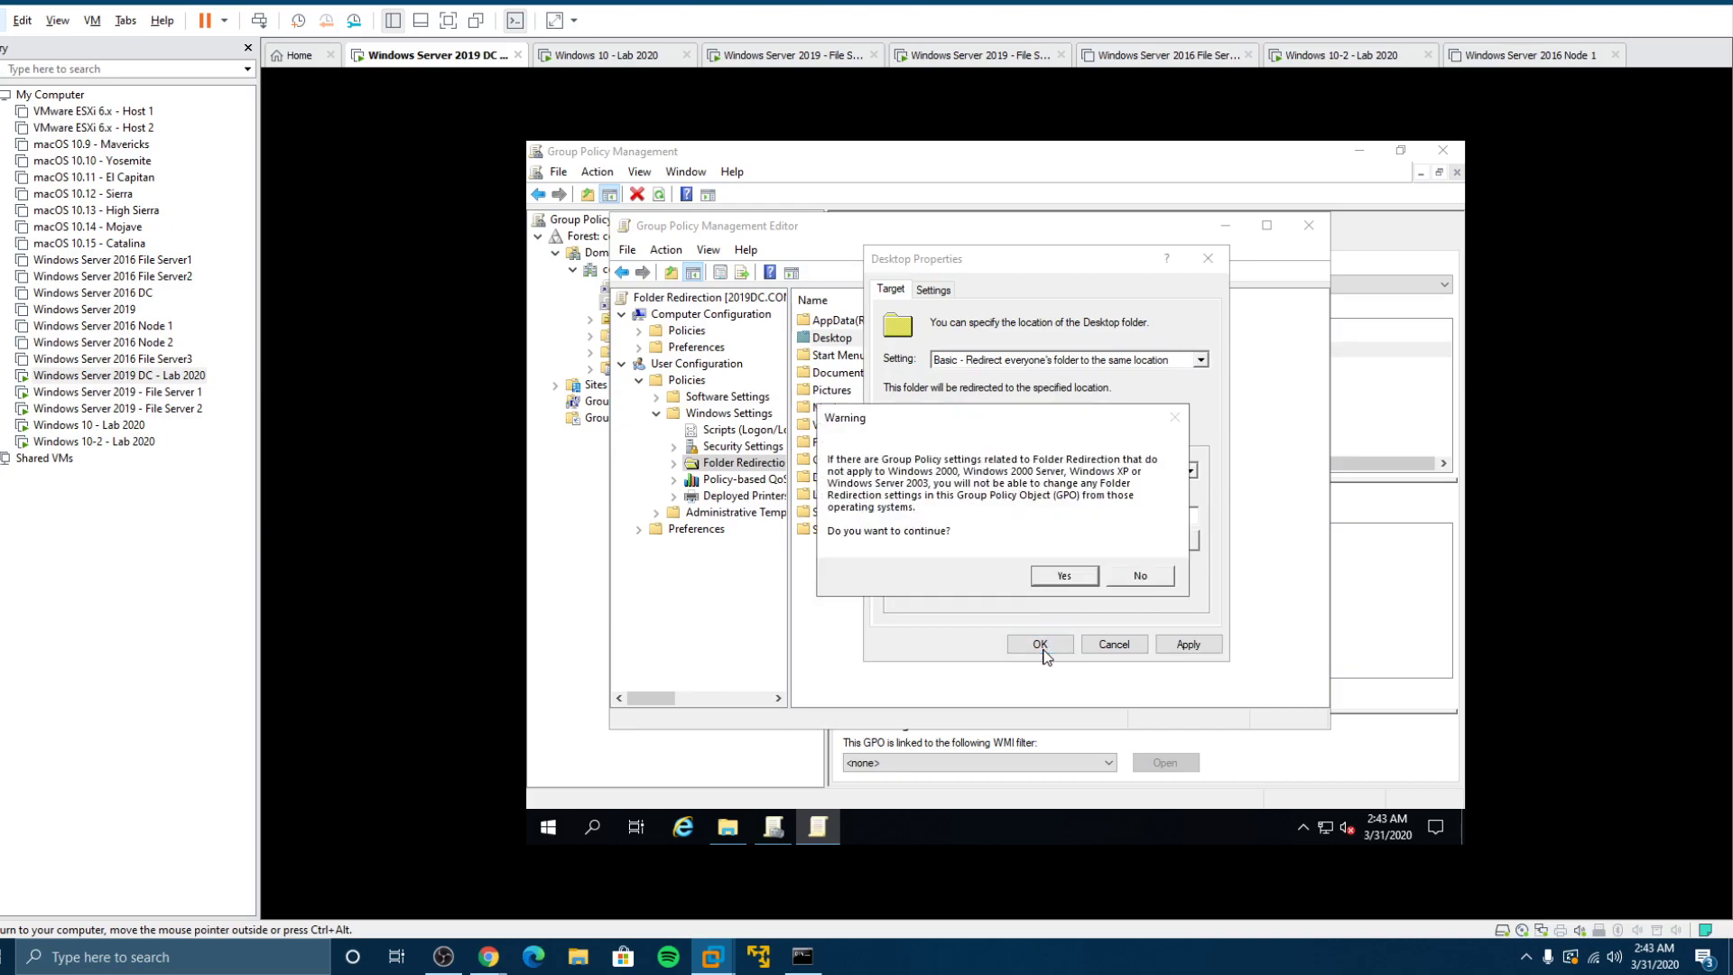
{"action": "left_click", "coordinate": [1058, 581]}
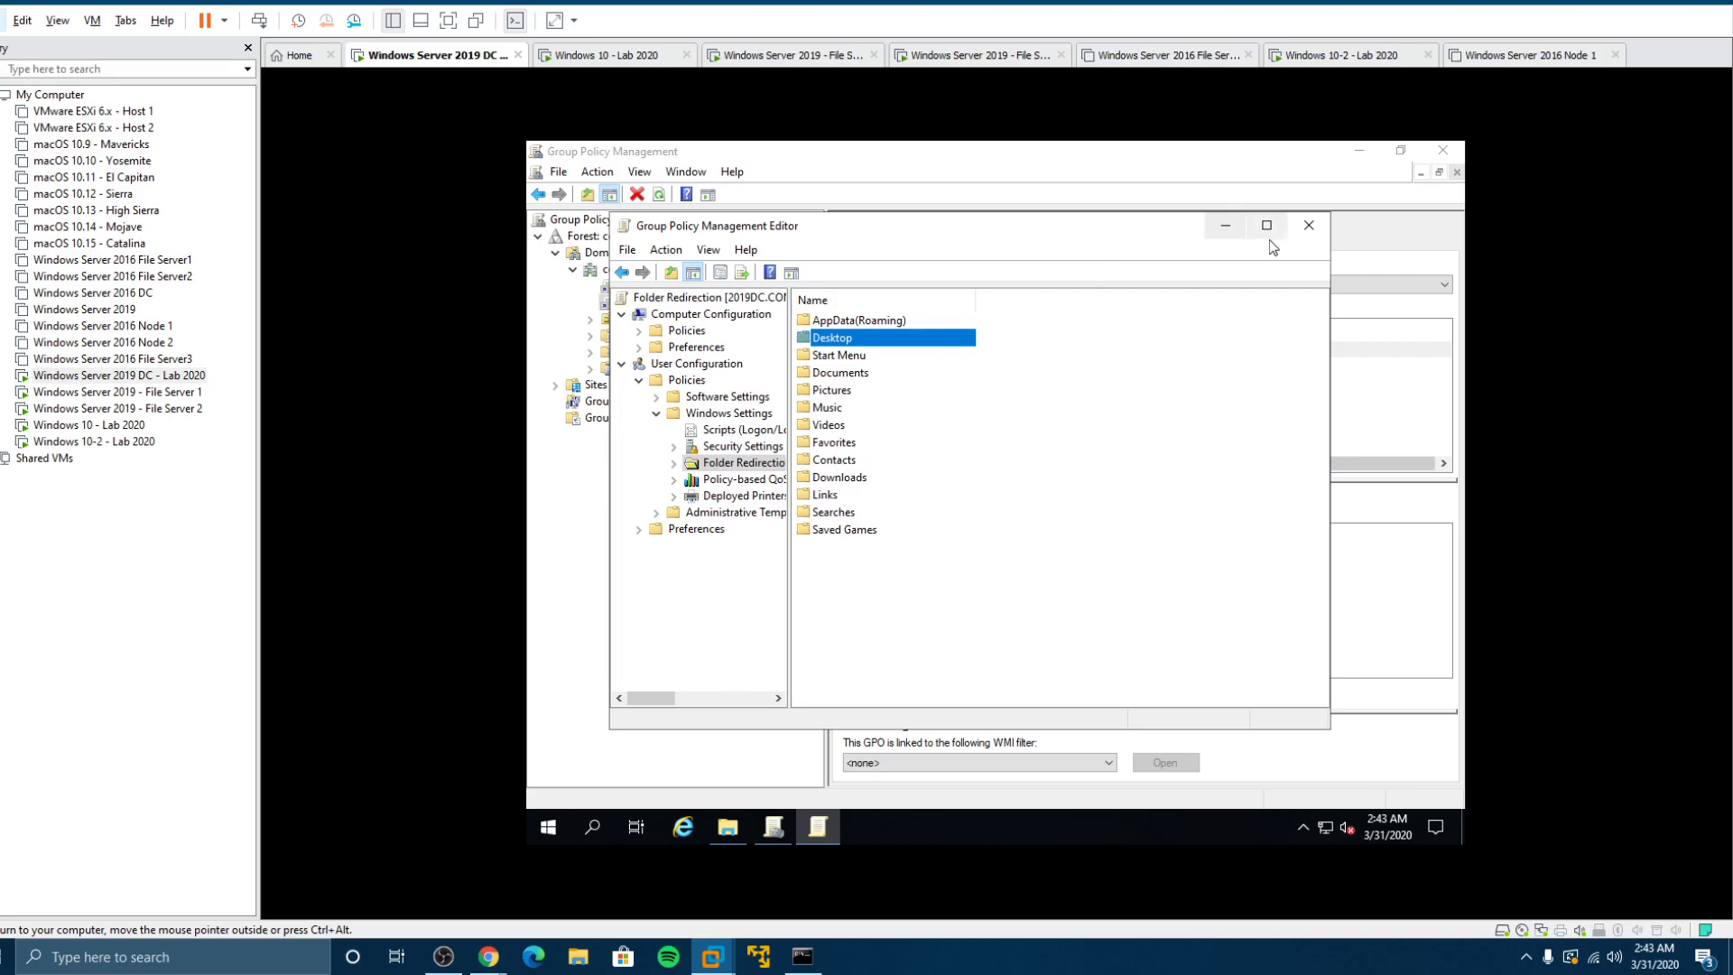
{"action": "left_click", "coordinate": [1309, 218]}
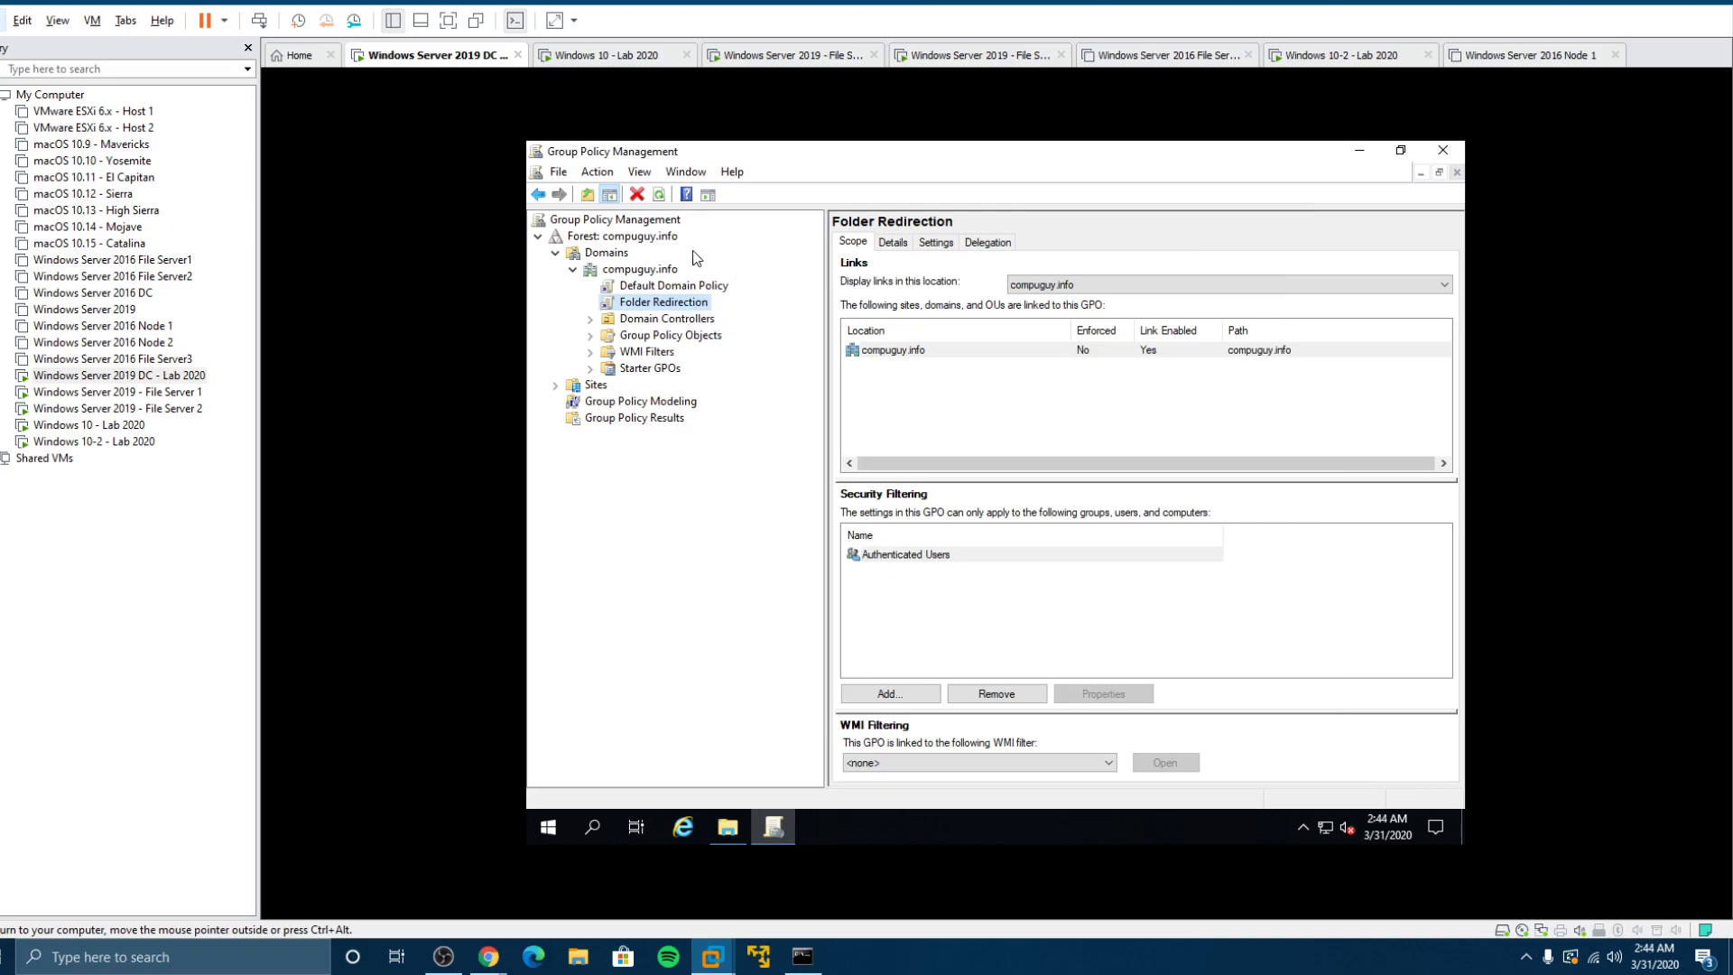
Step: On Windows 10 - Lab 2020, check the Downloads folder's current location in its Properties
{"action": "left_click", "coordinate": [88, 425]}
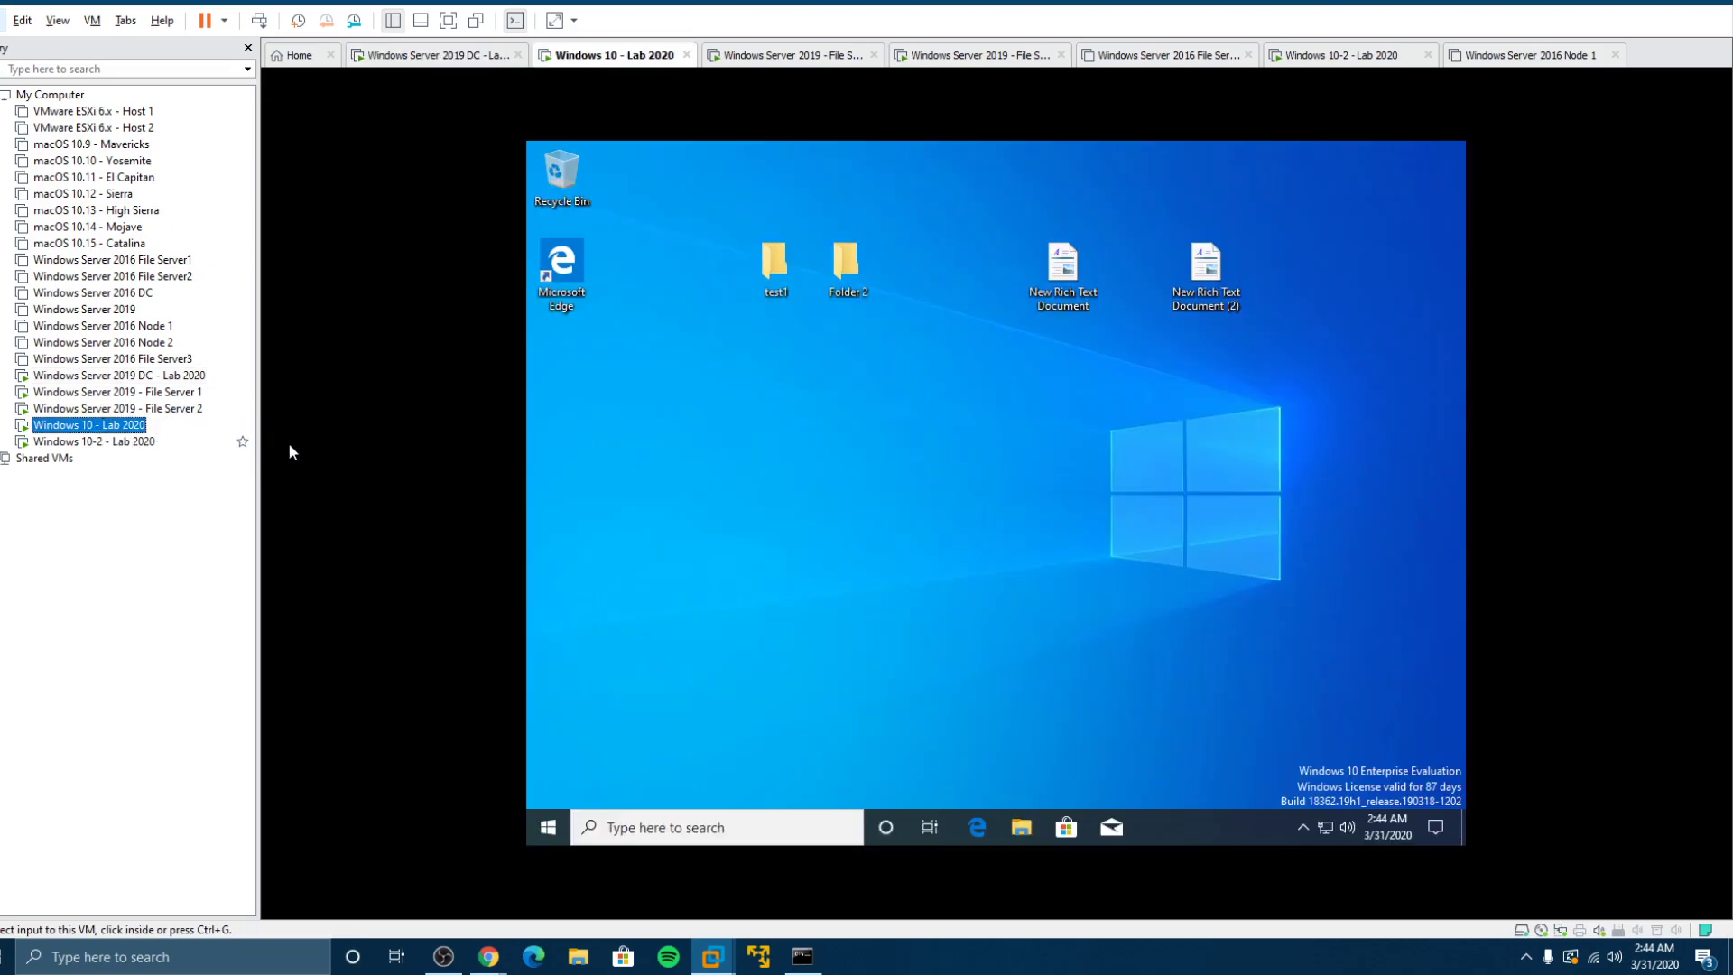
{"action": "left_click", "coordinate": [1027, 829]}
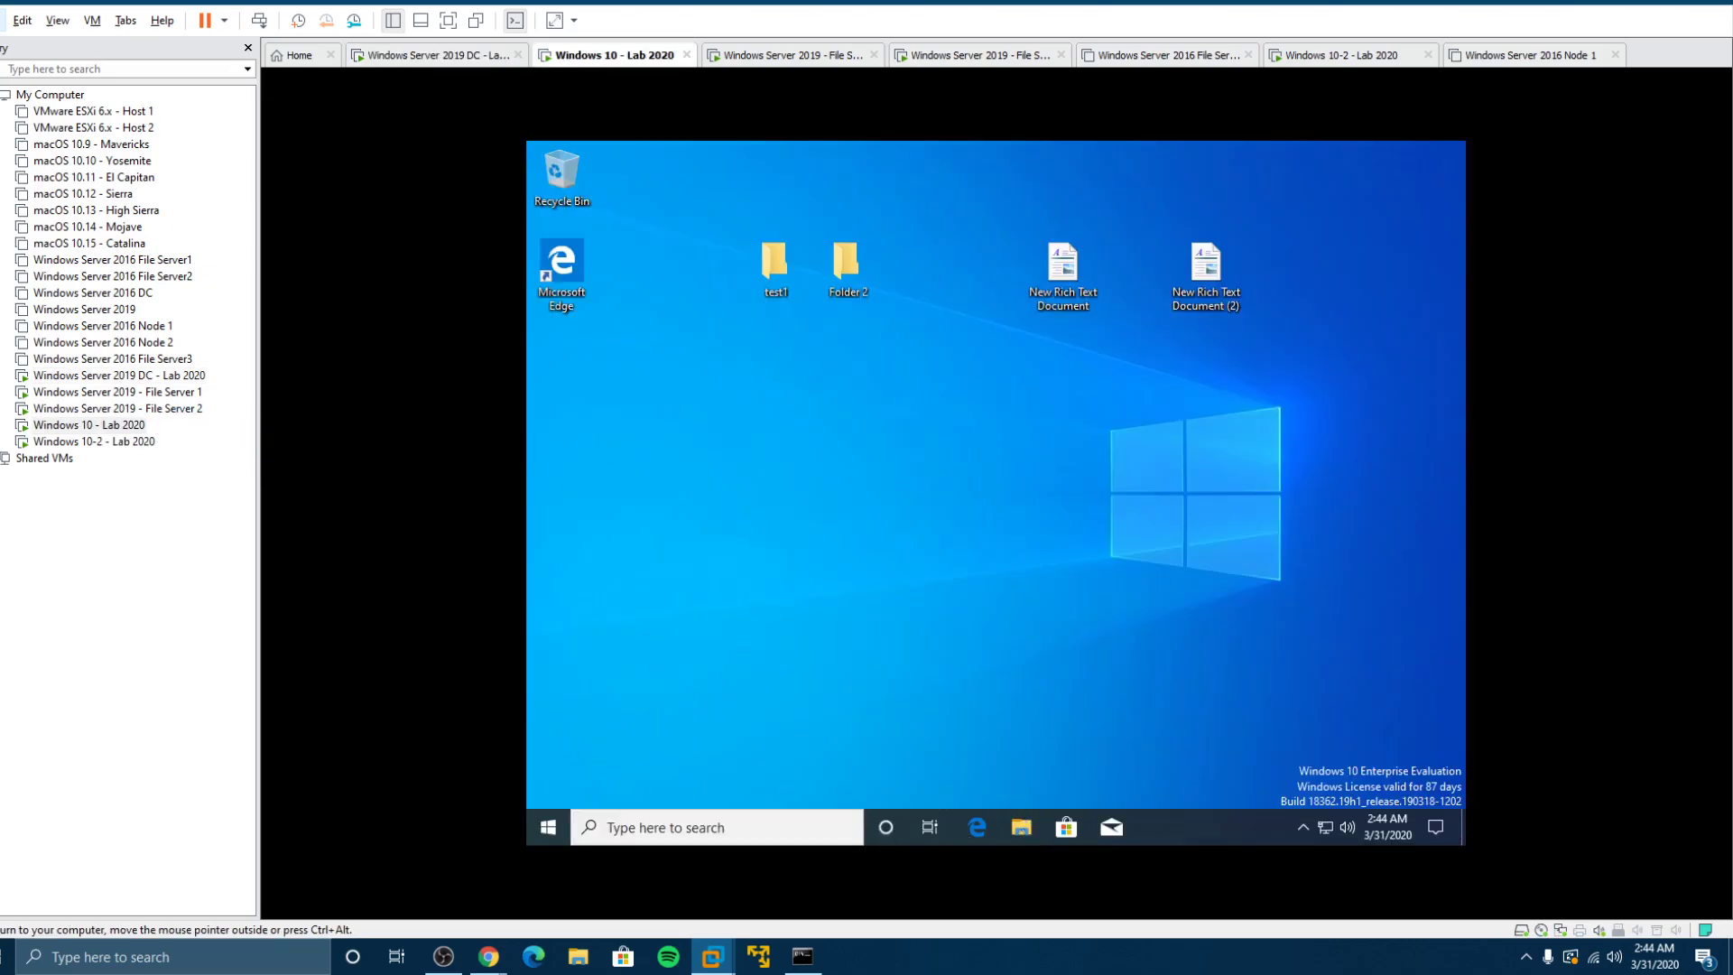
{"action": "left_click", "coordinate": [1020, 826]}
{"action": "left_click", "coordinate": [727, 300]}
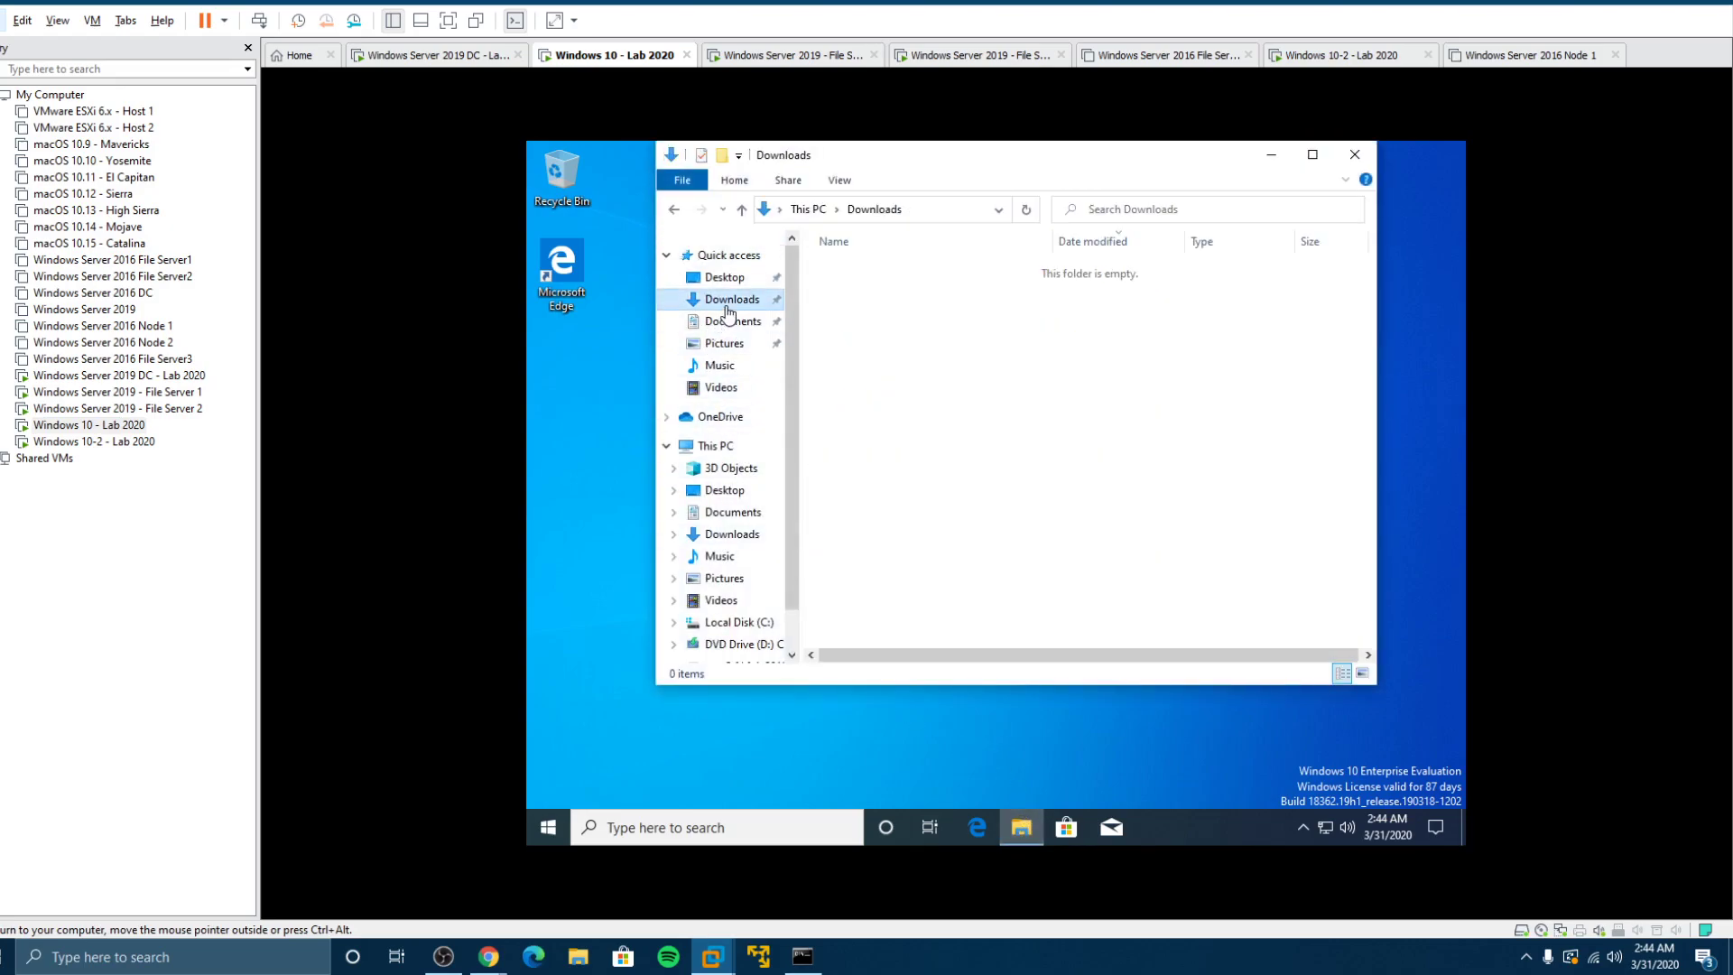
{"action": "right_click", "coordinate": [727, 304]}
{"action": "left_click", "coordinate": [783, 580]}
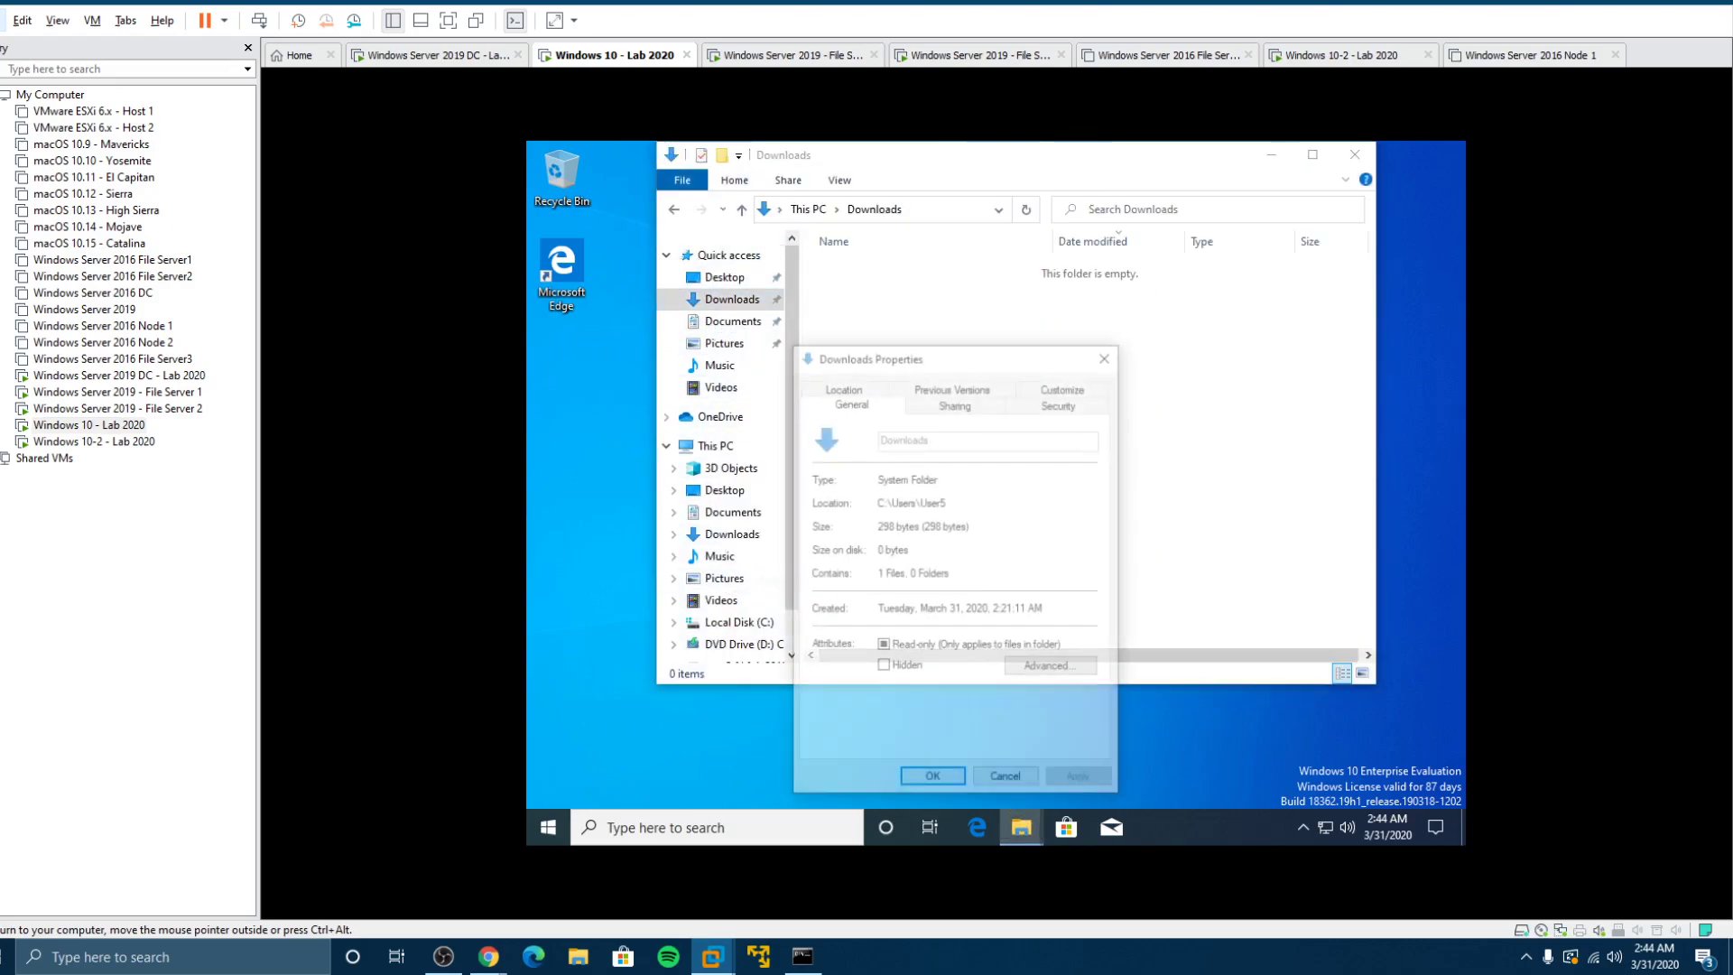
{"action": "left_click_drag", "start_coordinate": [947, 502], "coordinate": [875, 502]}
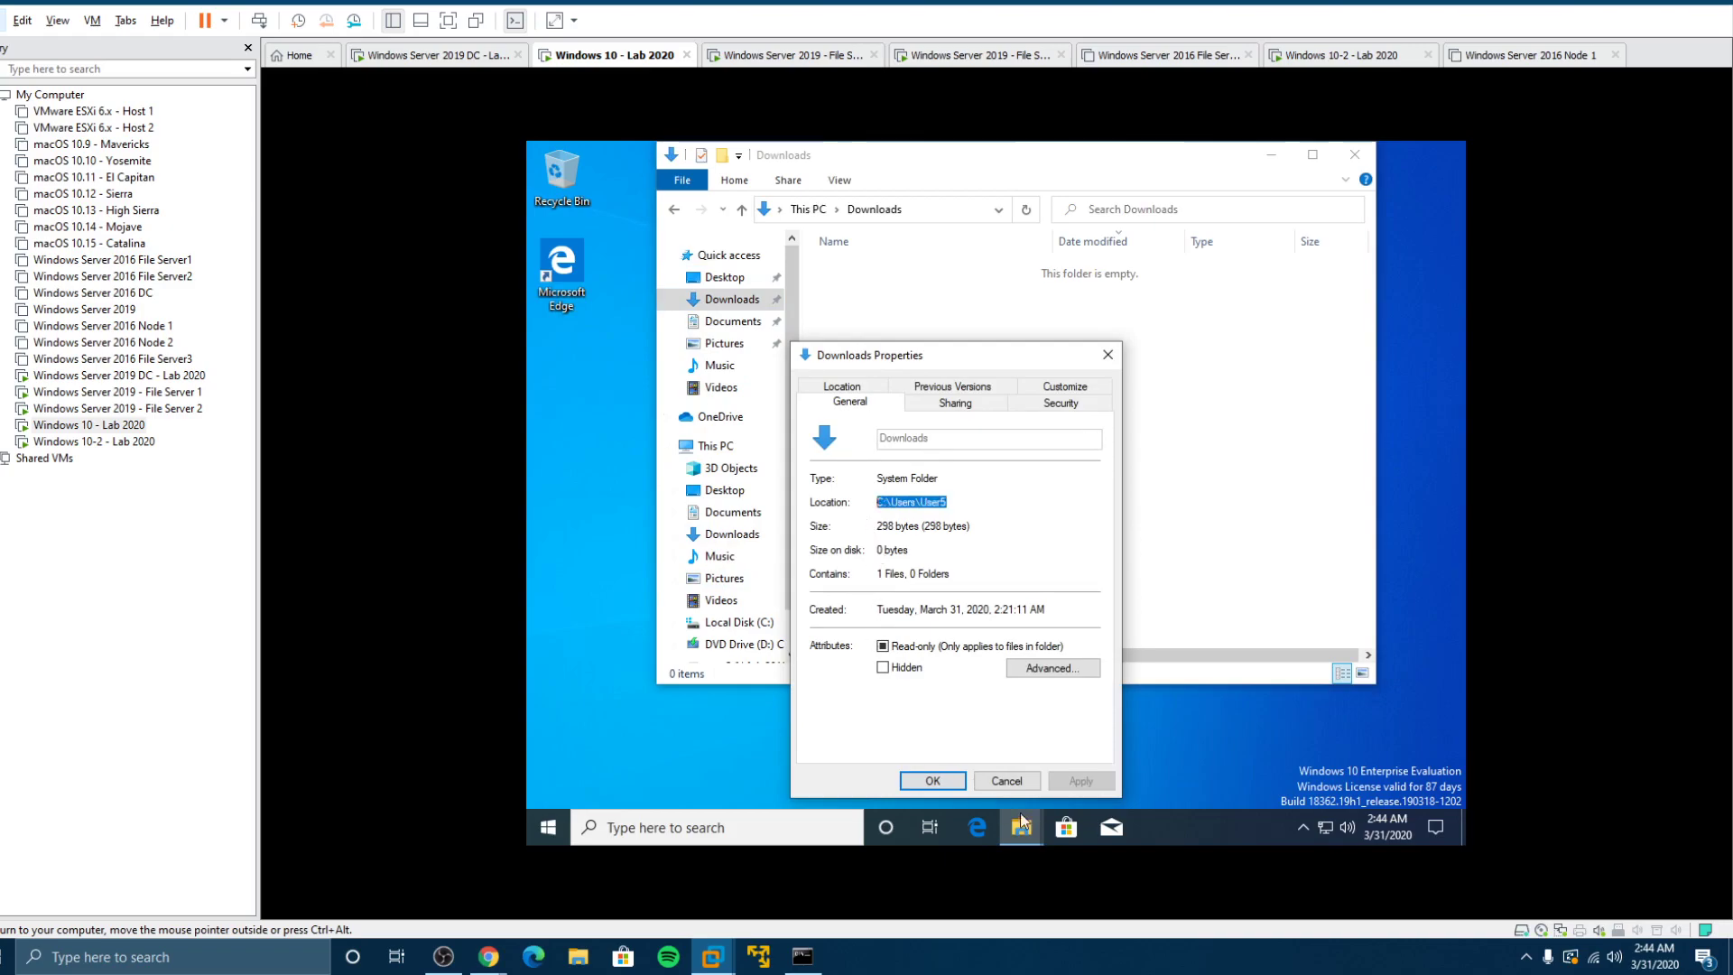
{"action": "left_click", "coordinate": [1005, 782]}
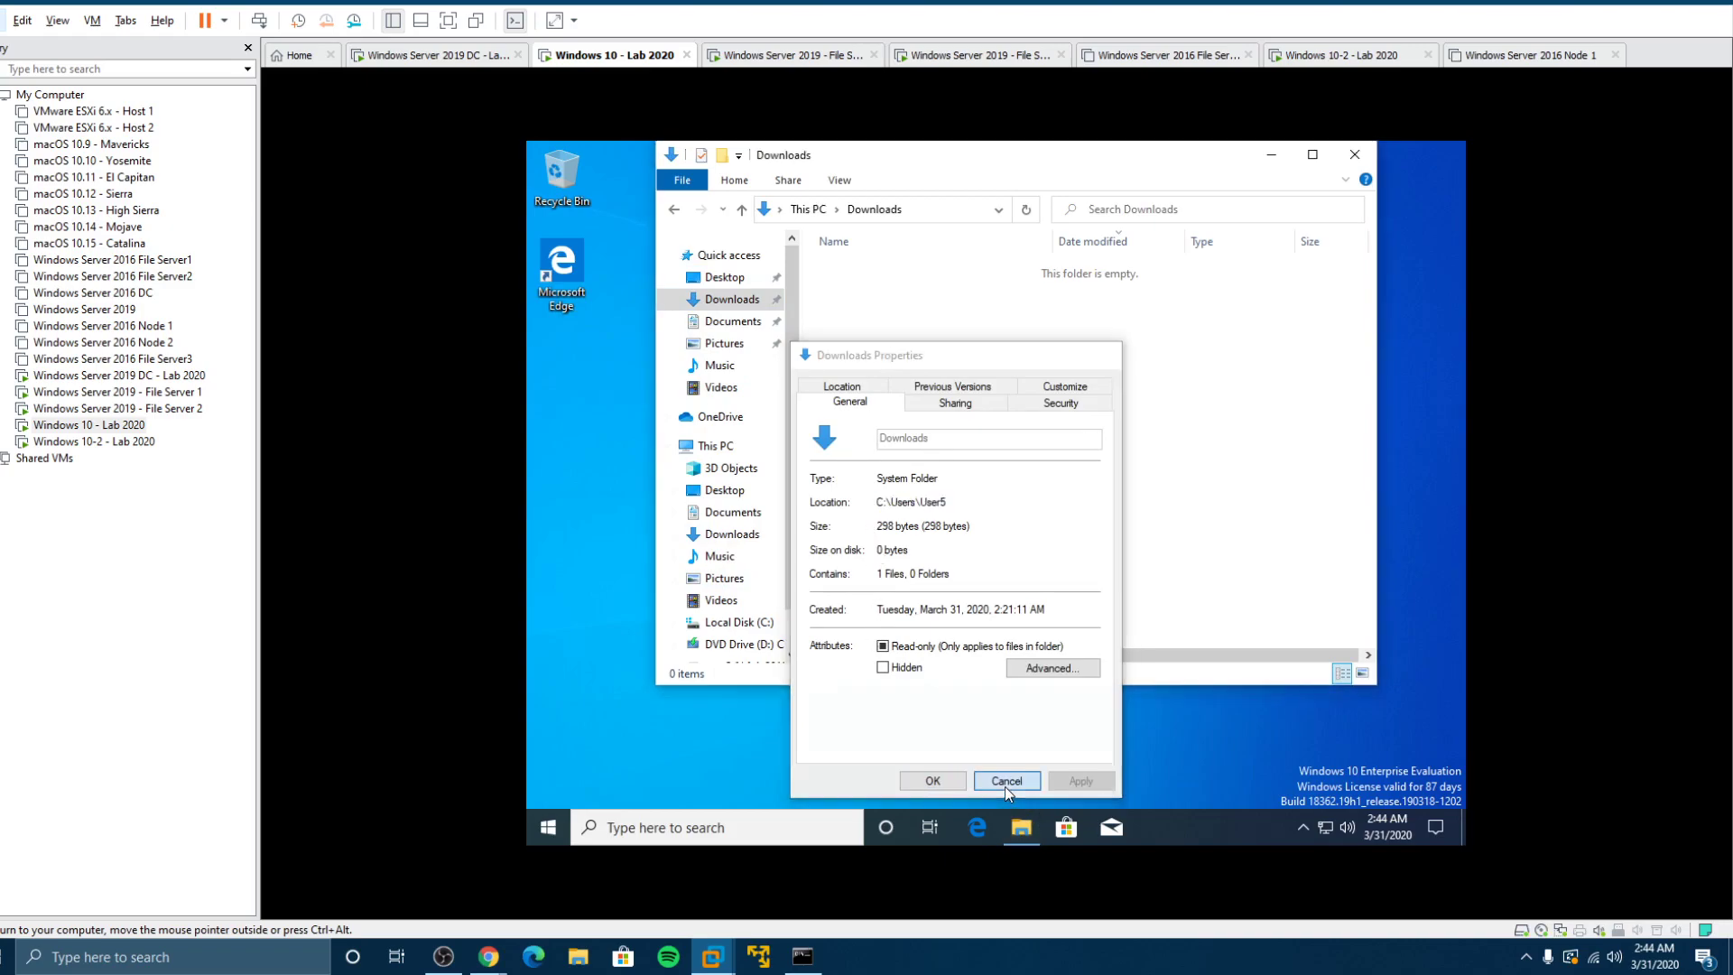
{"action": "left_click", "coordinate": [1355, 155]}
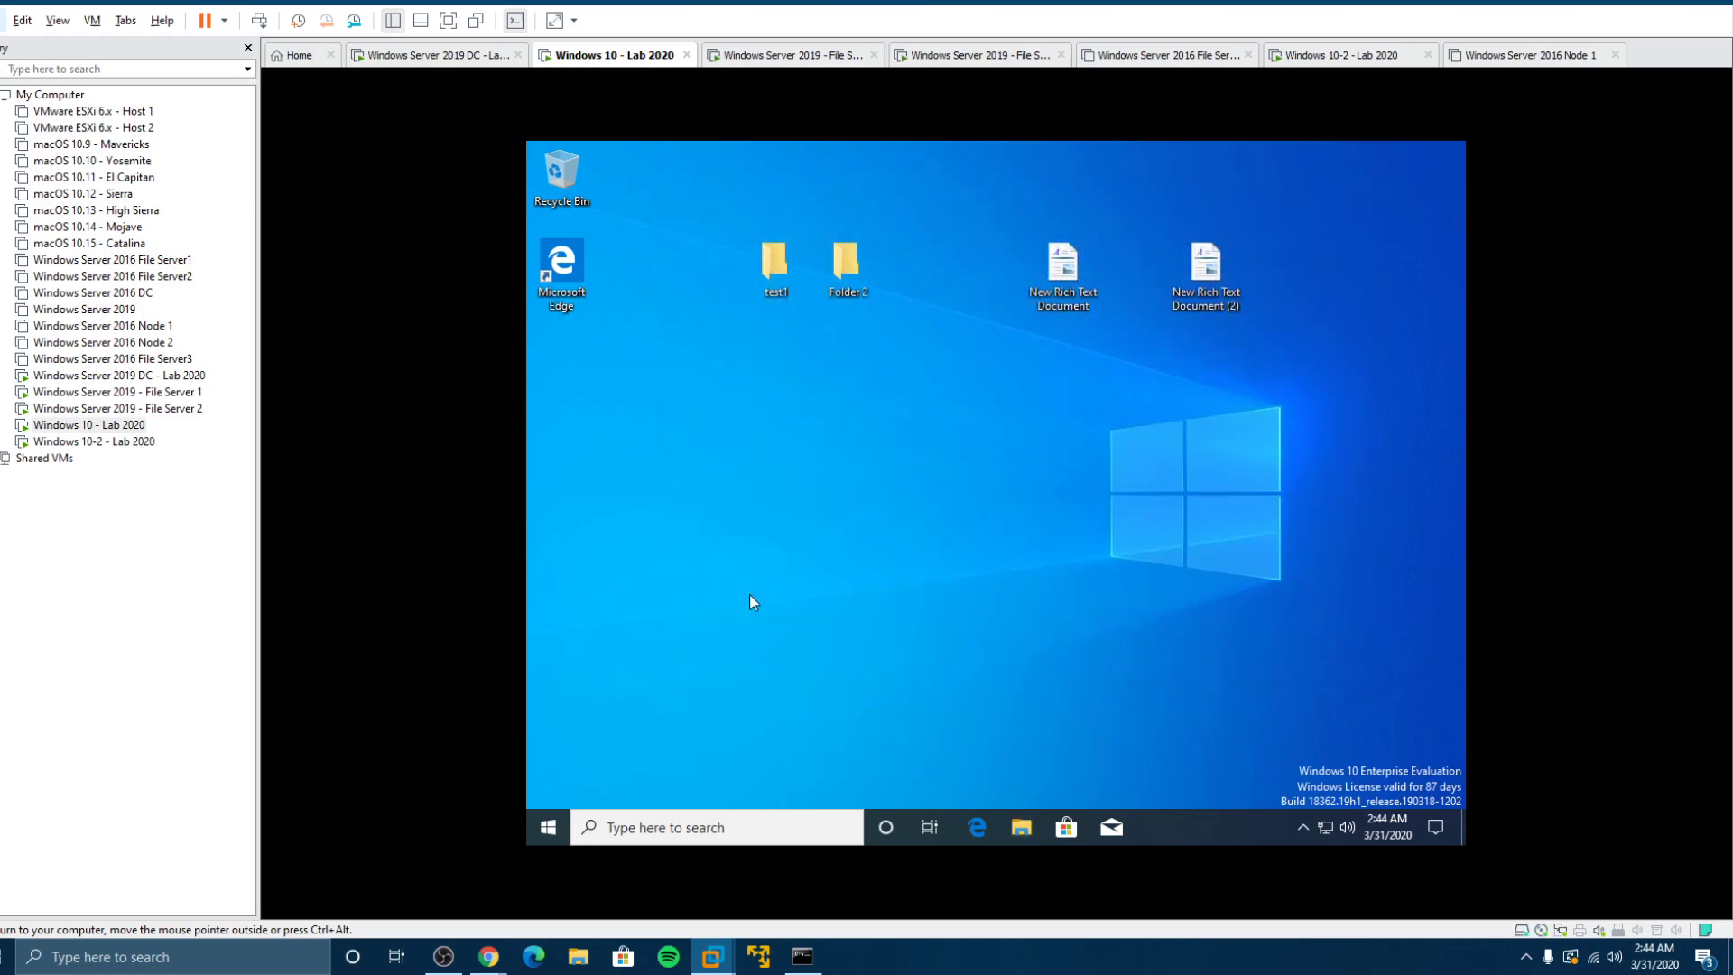
Step: Open a Command Prompt through Run and execute gpupdate /force
{"action": "left_click", "coordinate": [543, 820]}
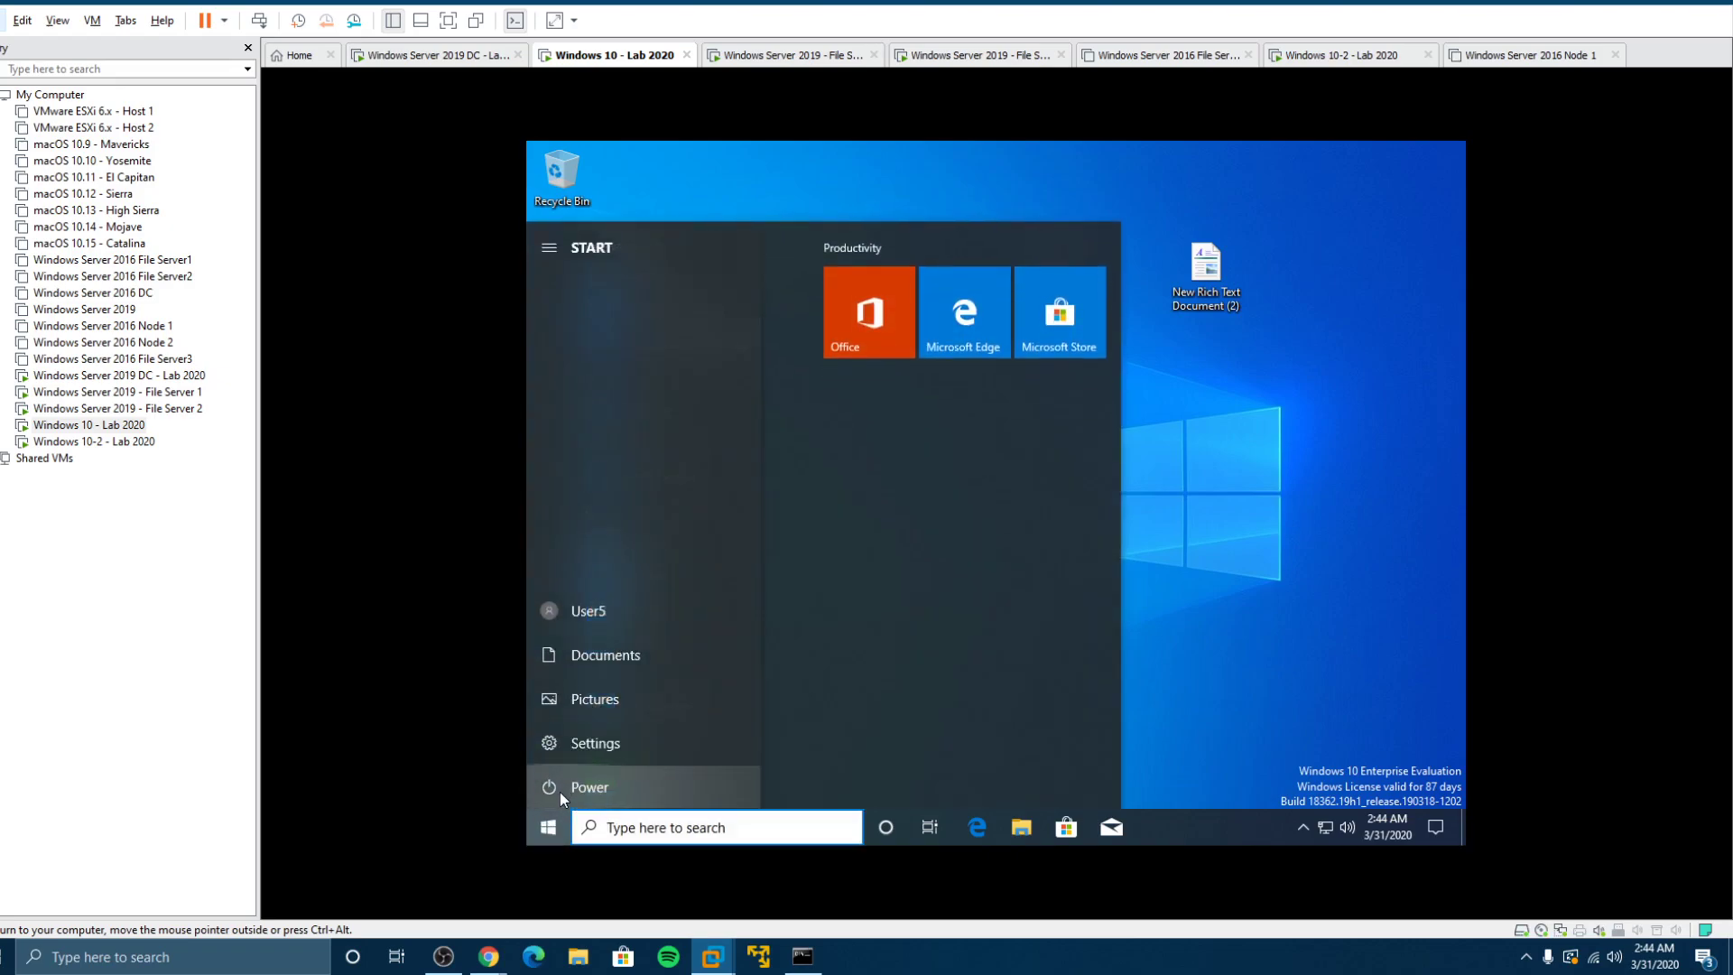
{"action": "right_click", "coordinate": [554, 831]}
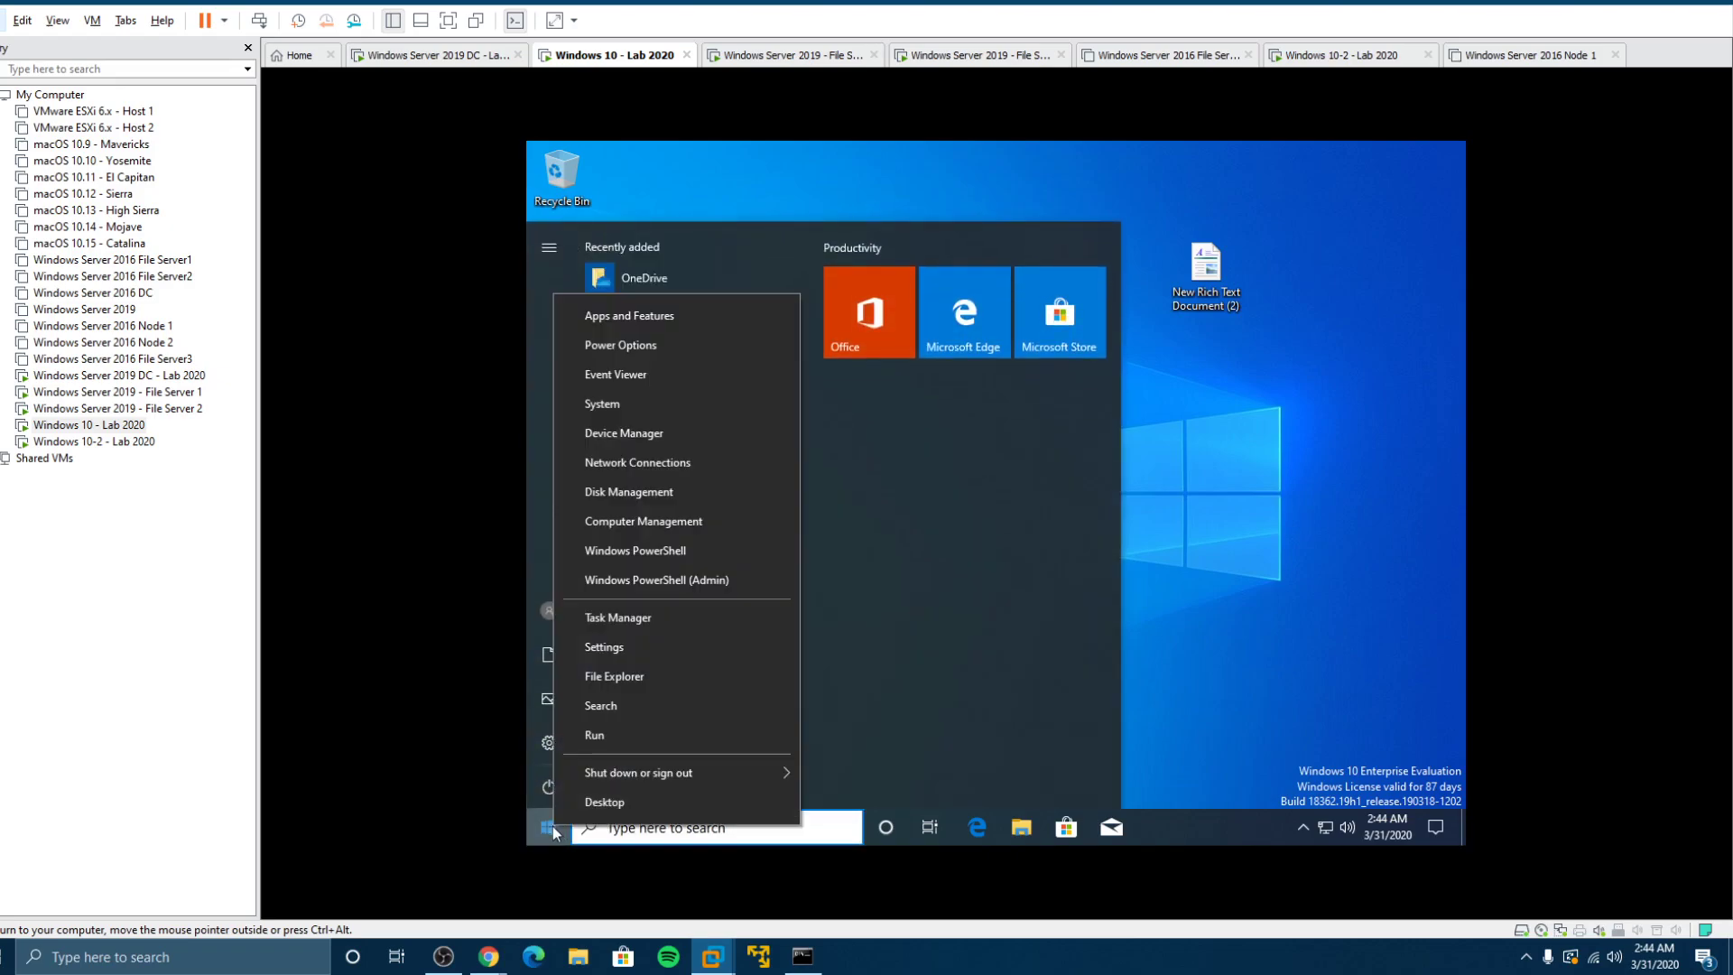
{"action": "left_click", "coordinate": [623, 745]}
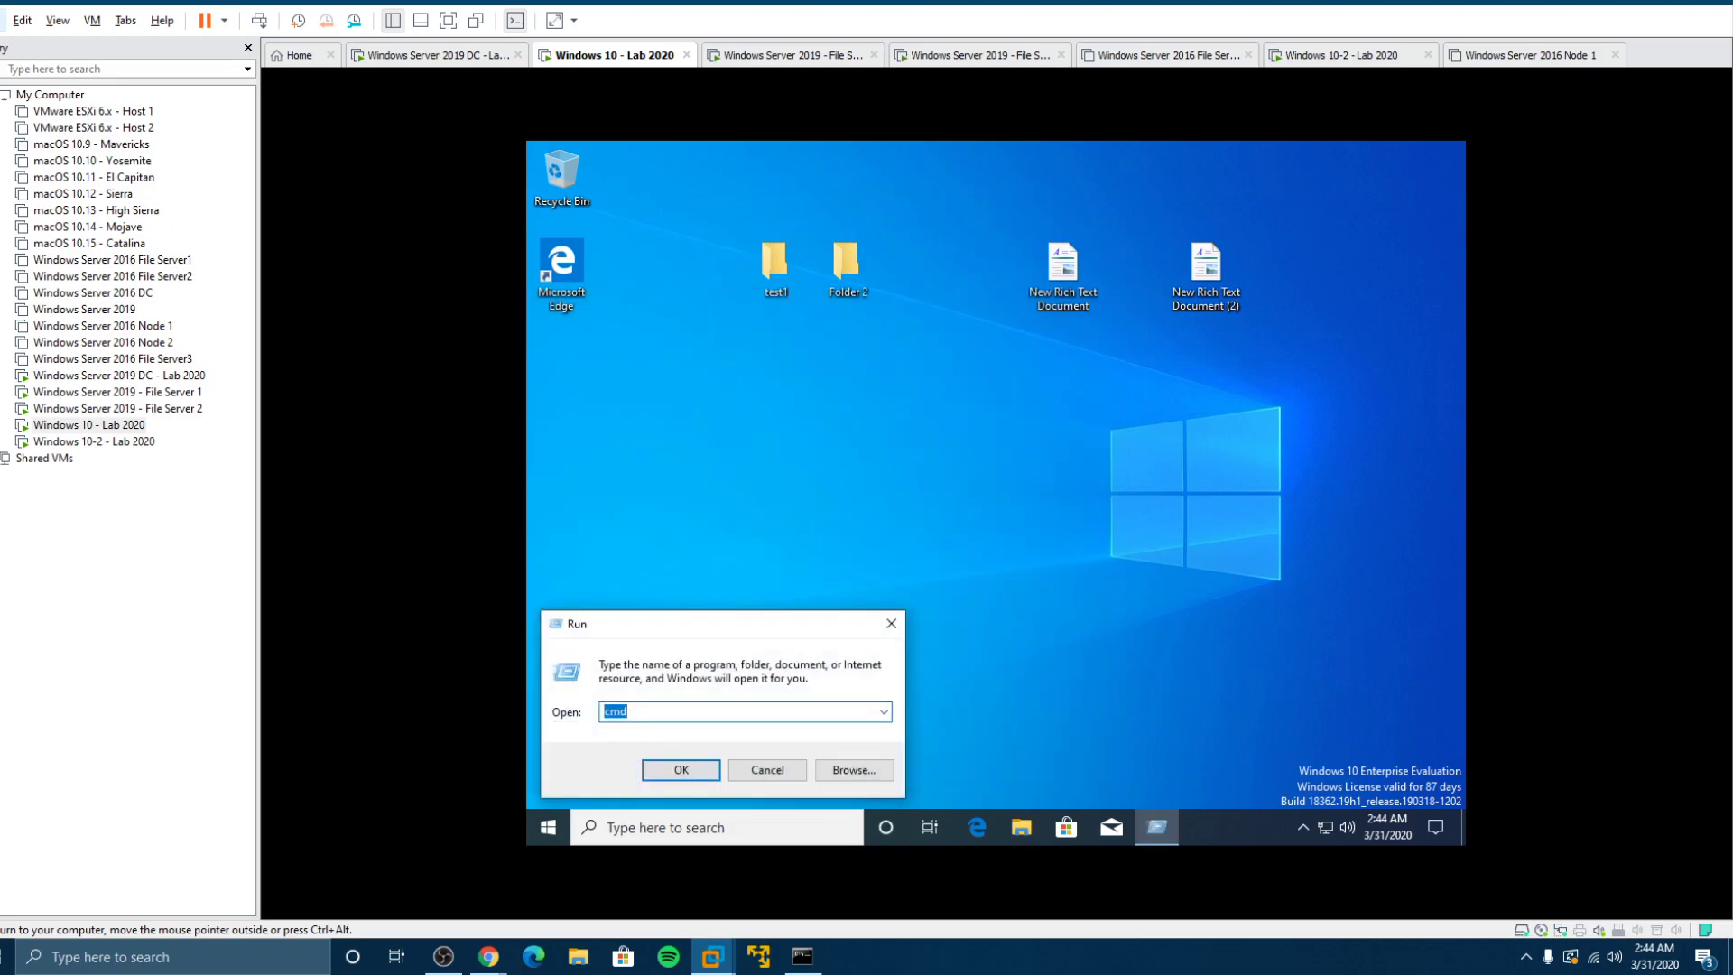
{"action": "left_click", "coordinate": [674, 768]}
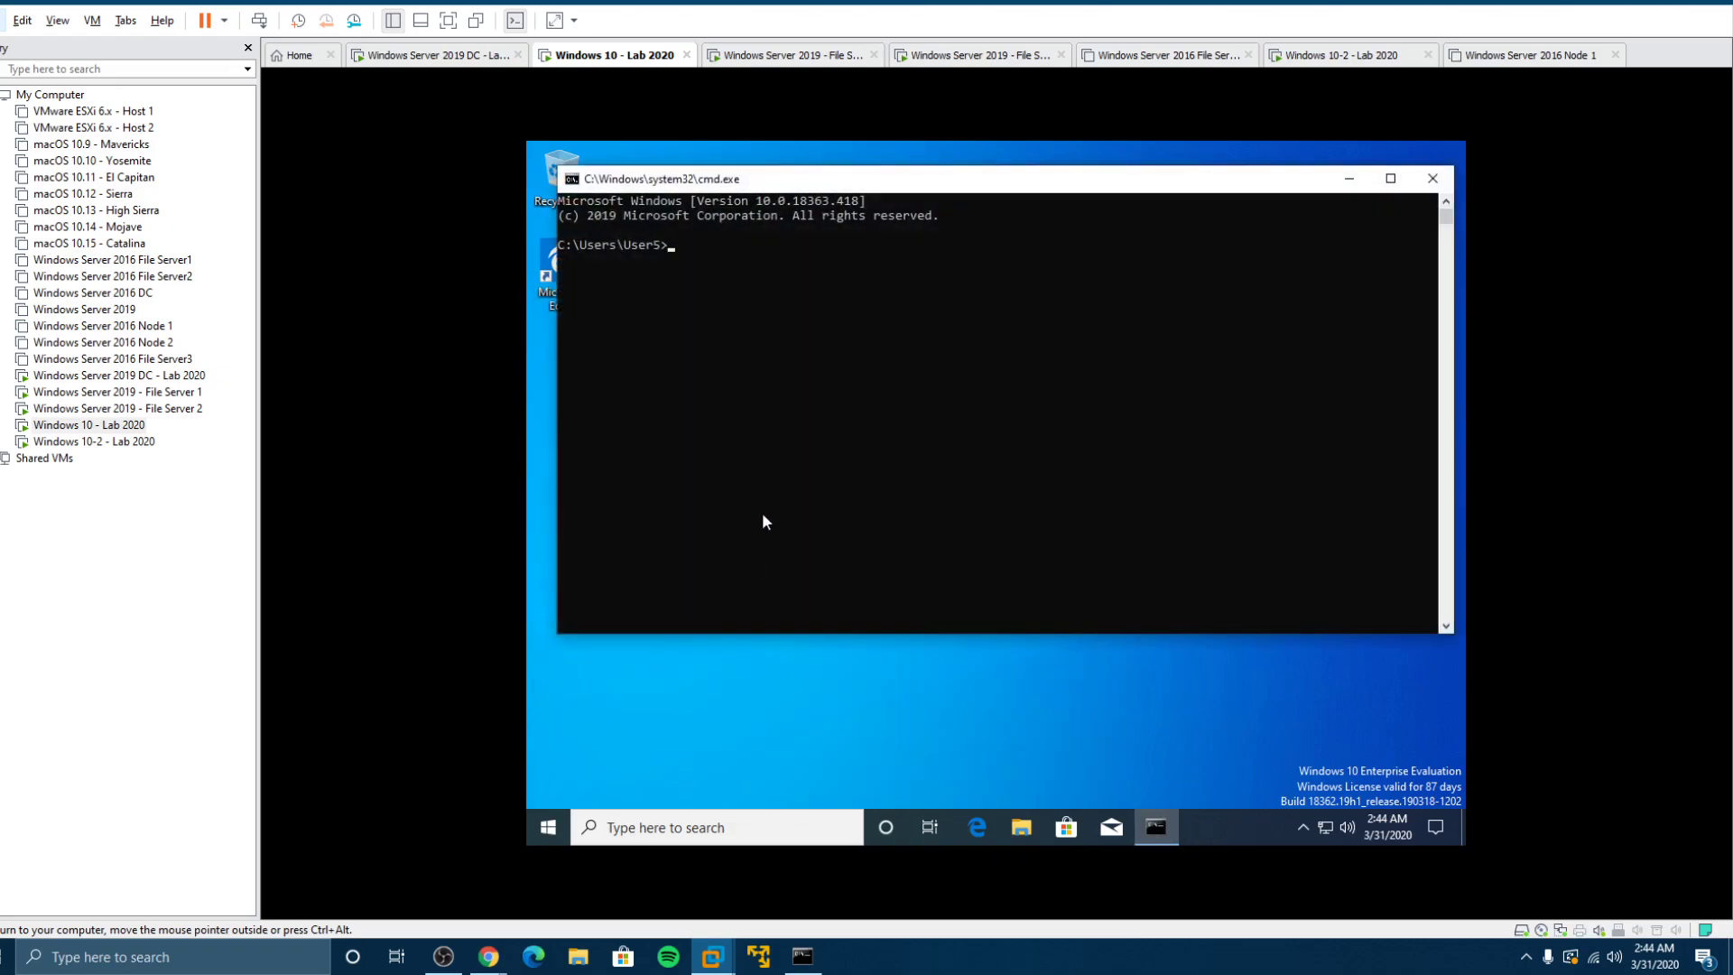
{"action": "type", "text": "gpupdate /force"}
{"action": "key", "text": "Return"}
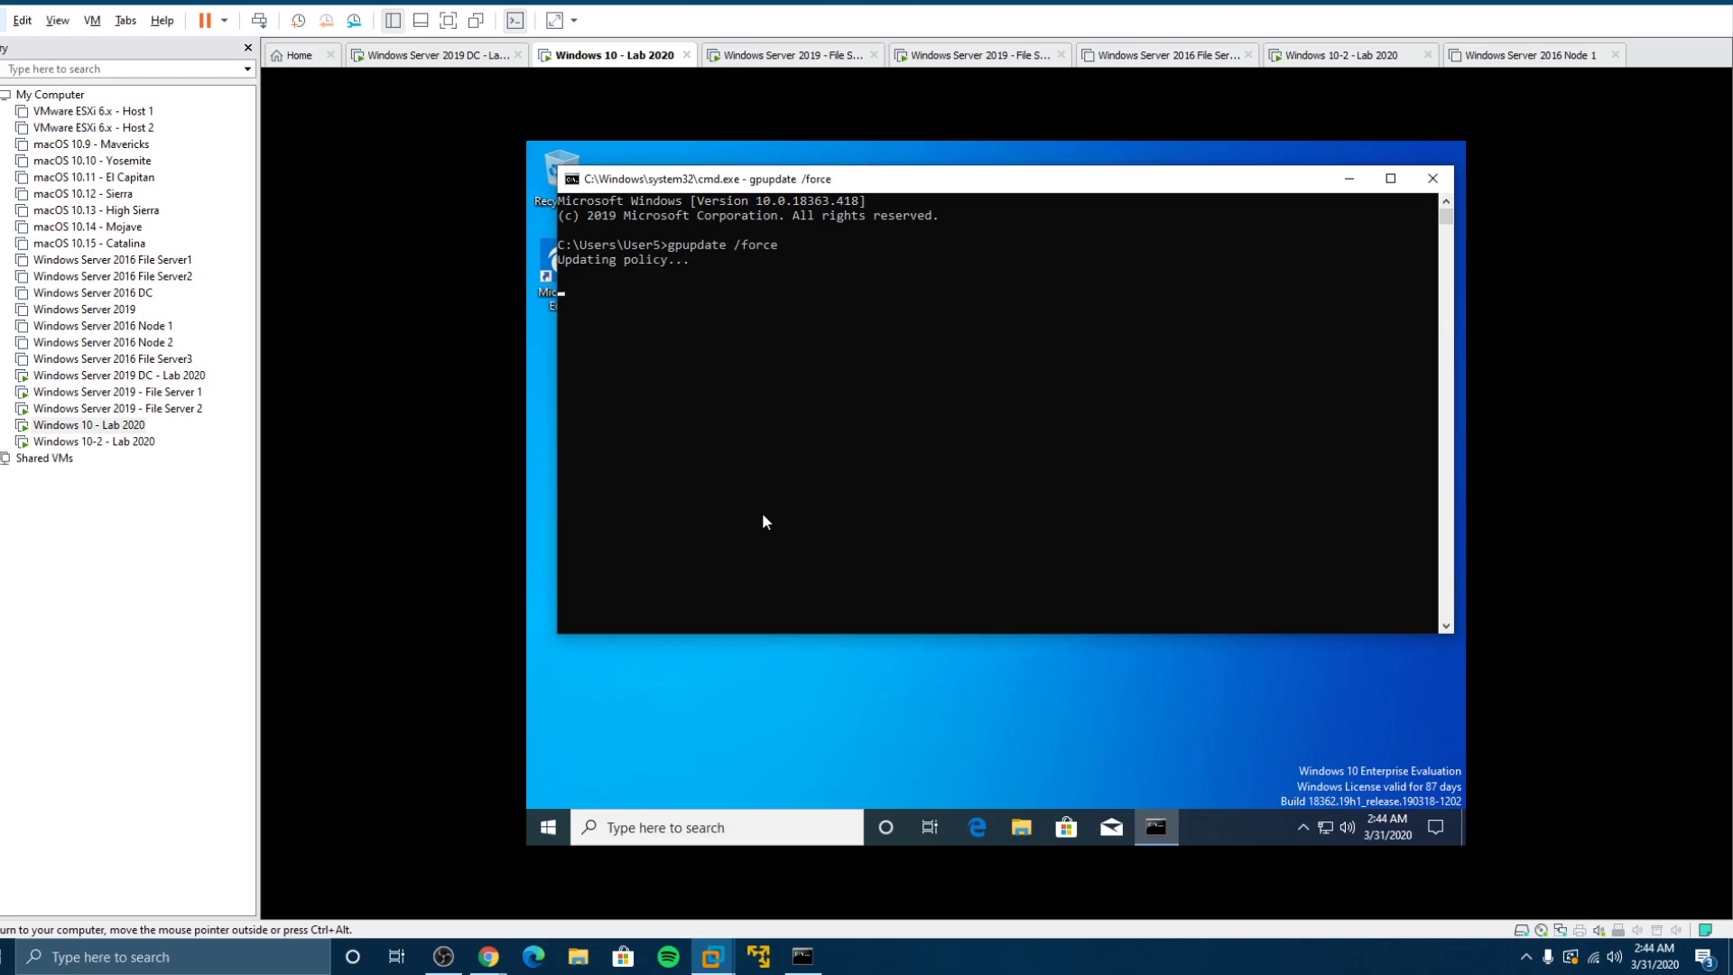
Step: On Windows 10-2 - Lab 2020, rerun gpupdate /force from the Run box
{"action": "left_click", "coordinate": [135, 441]}
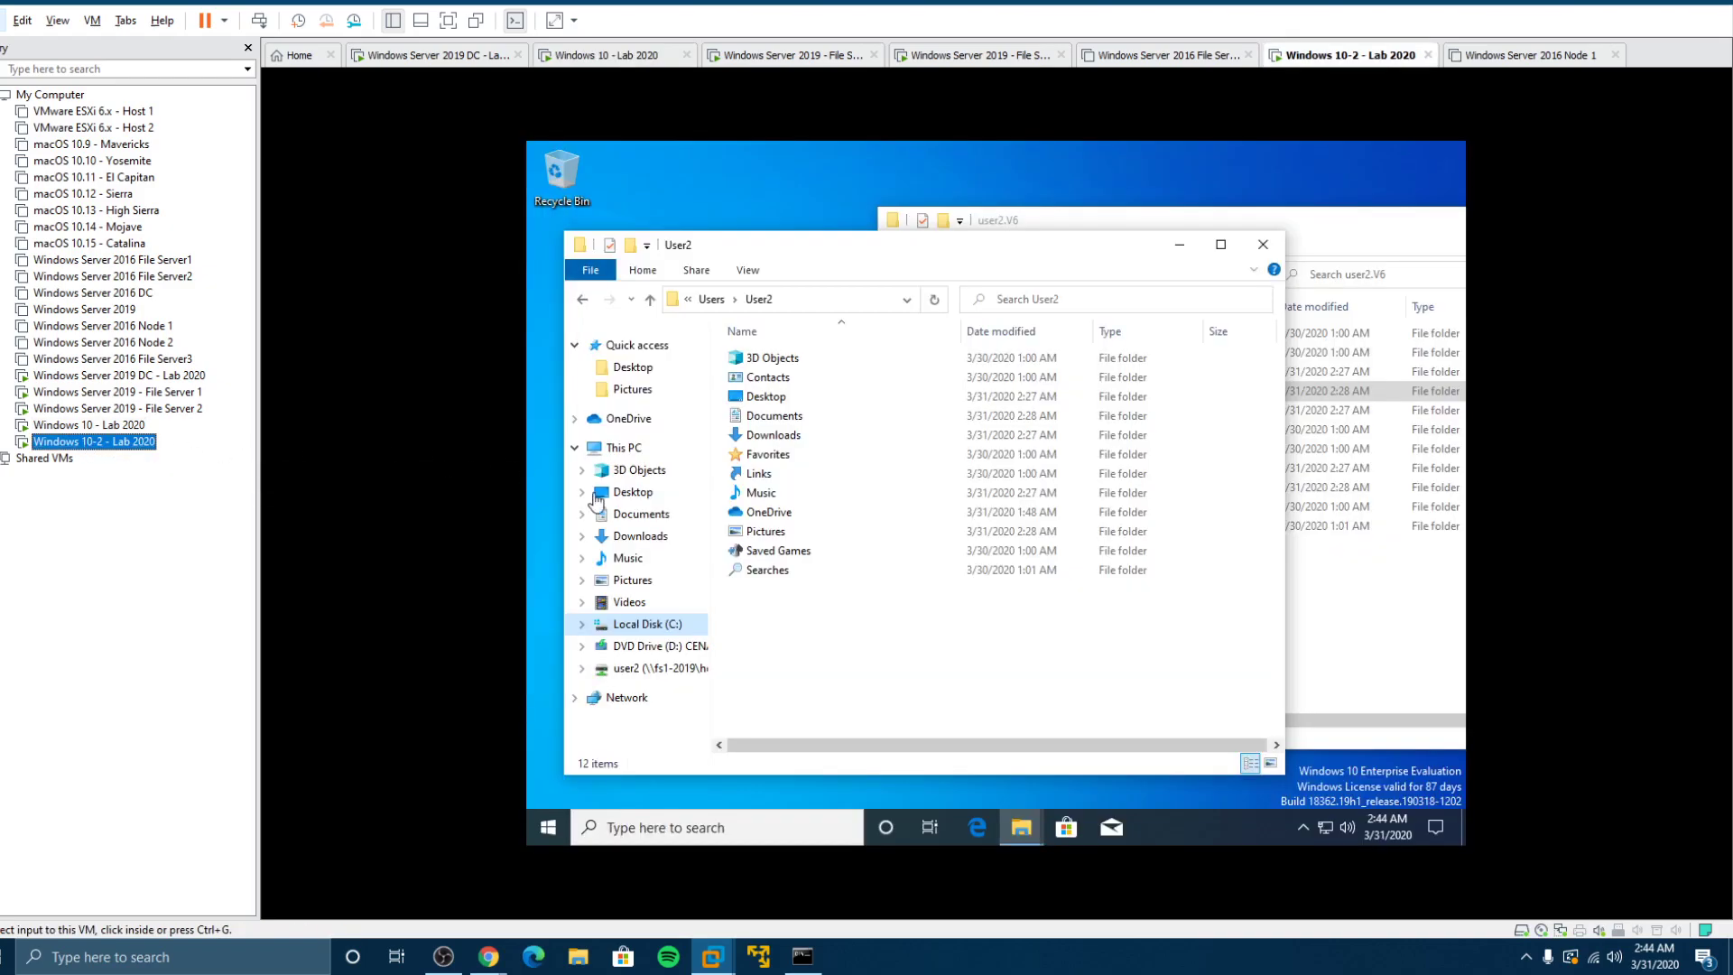
{"action": "right_click", "coordinate": [550, 828]}
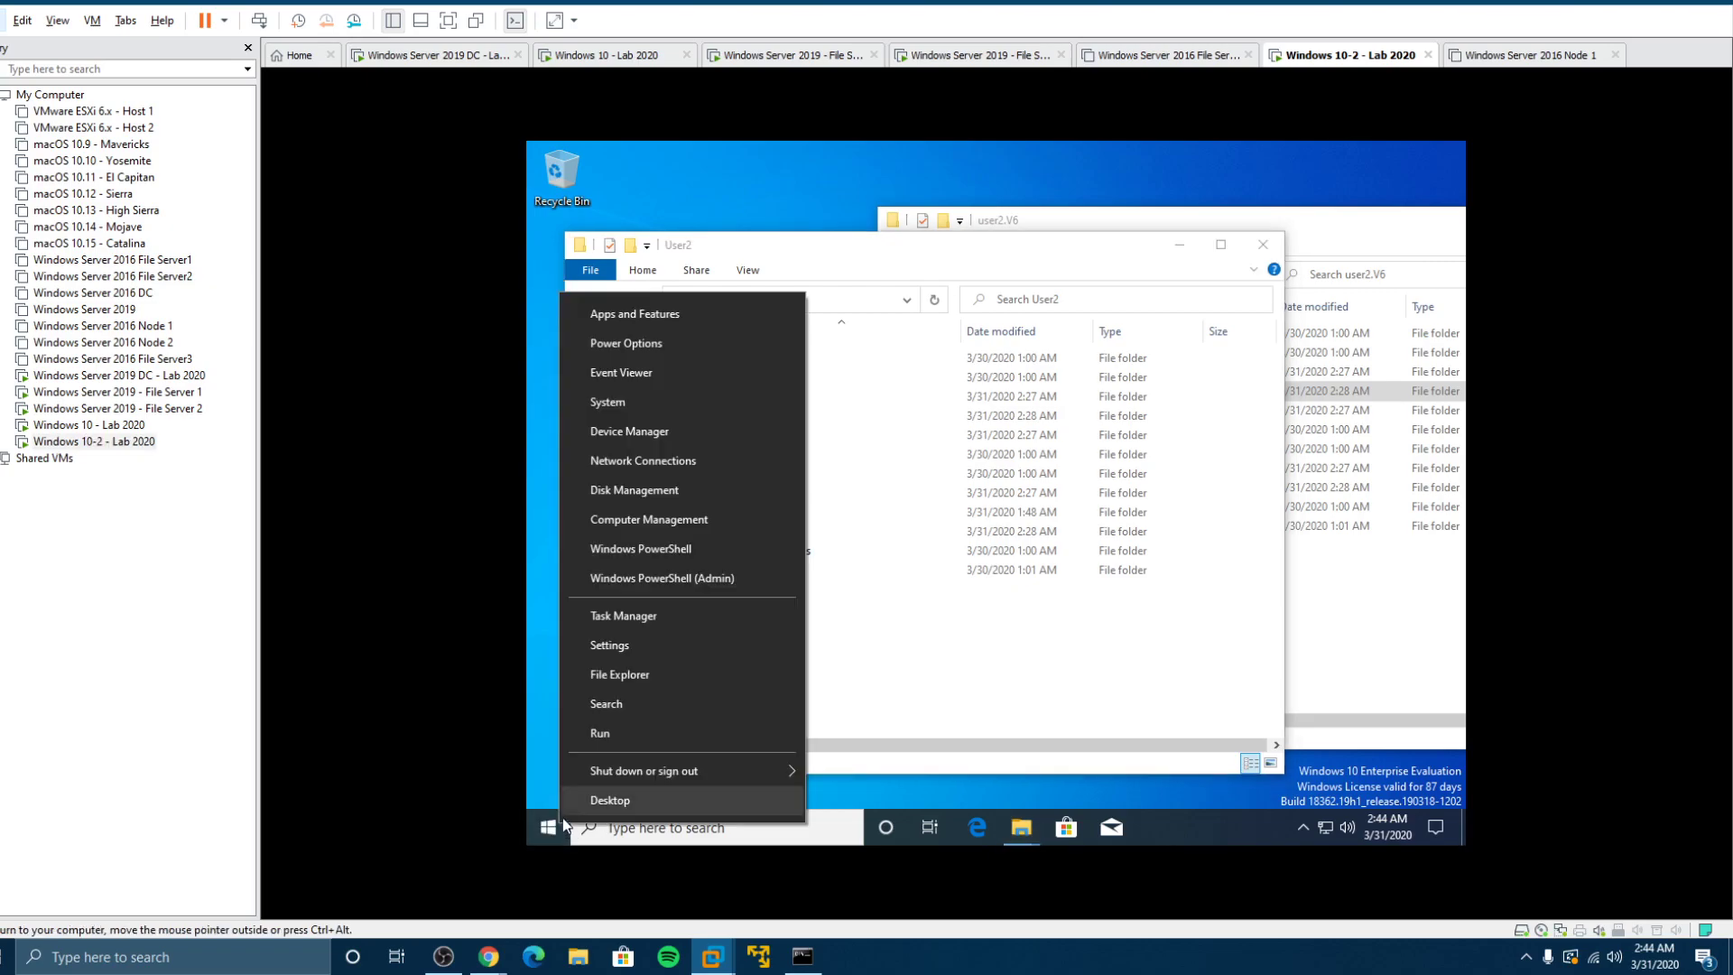
{"action": "left_click", "coordinate": [599, 735]}
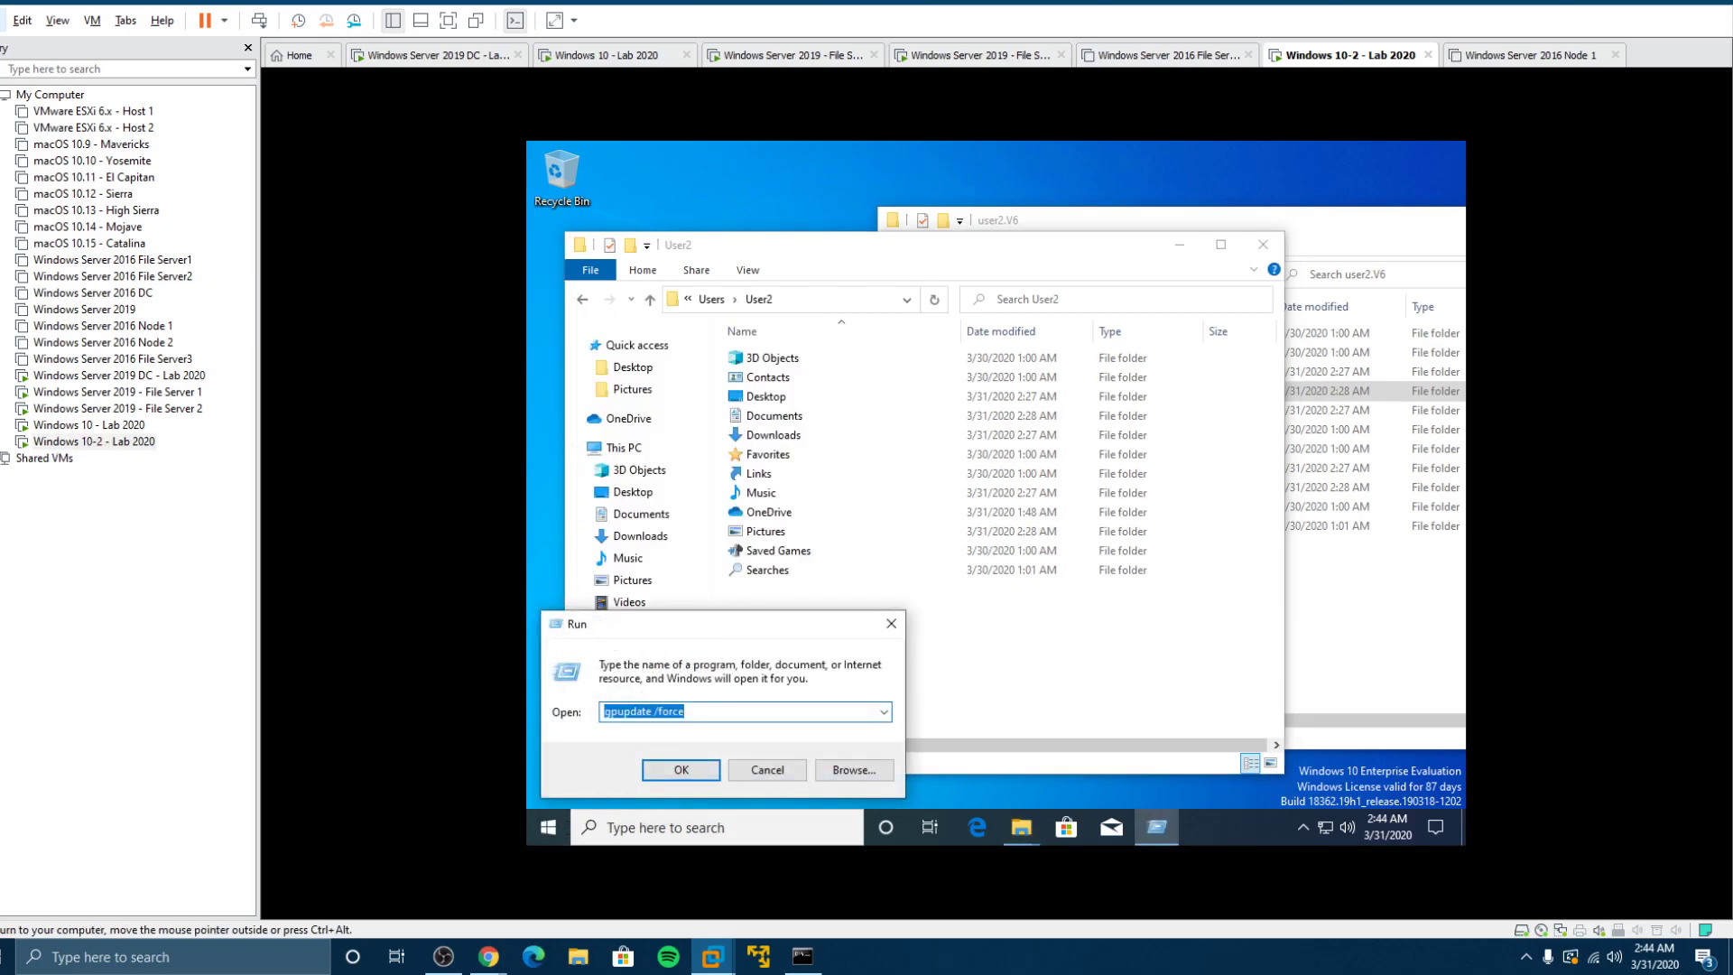
{"action": "left_click", "coordinate": [695, 775]}
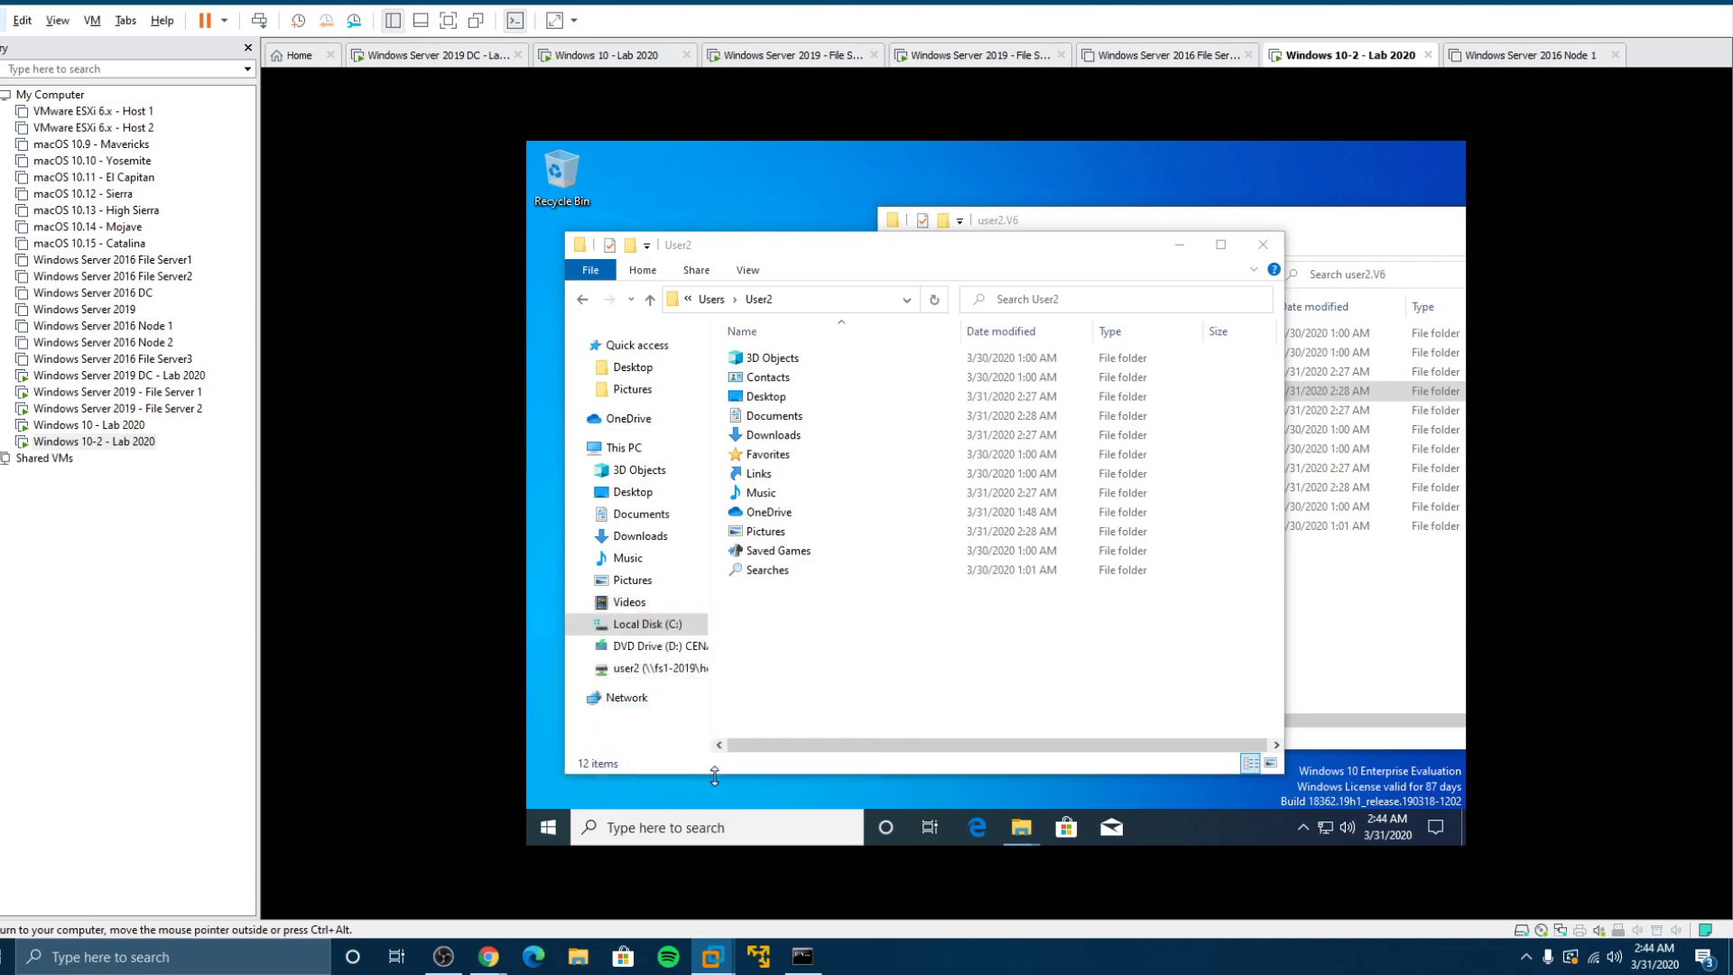
Step: Answer Y to the log-off prompt on both Windows 10 clients to sign their users out
{"action": "left_click", "coordinate": [88, 424]}
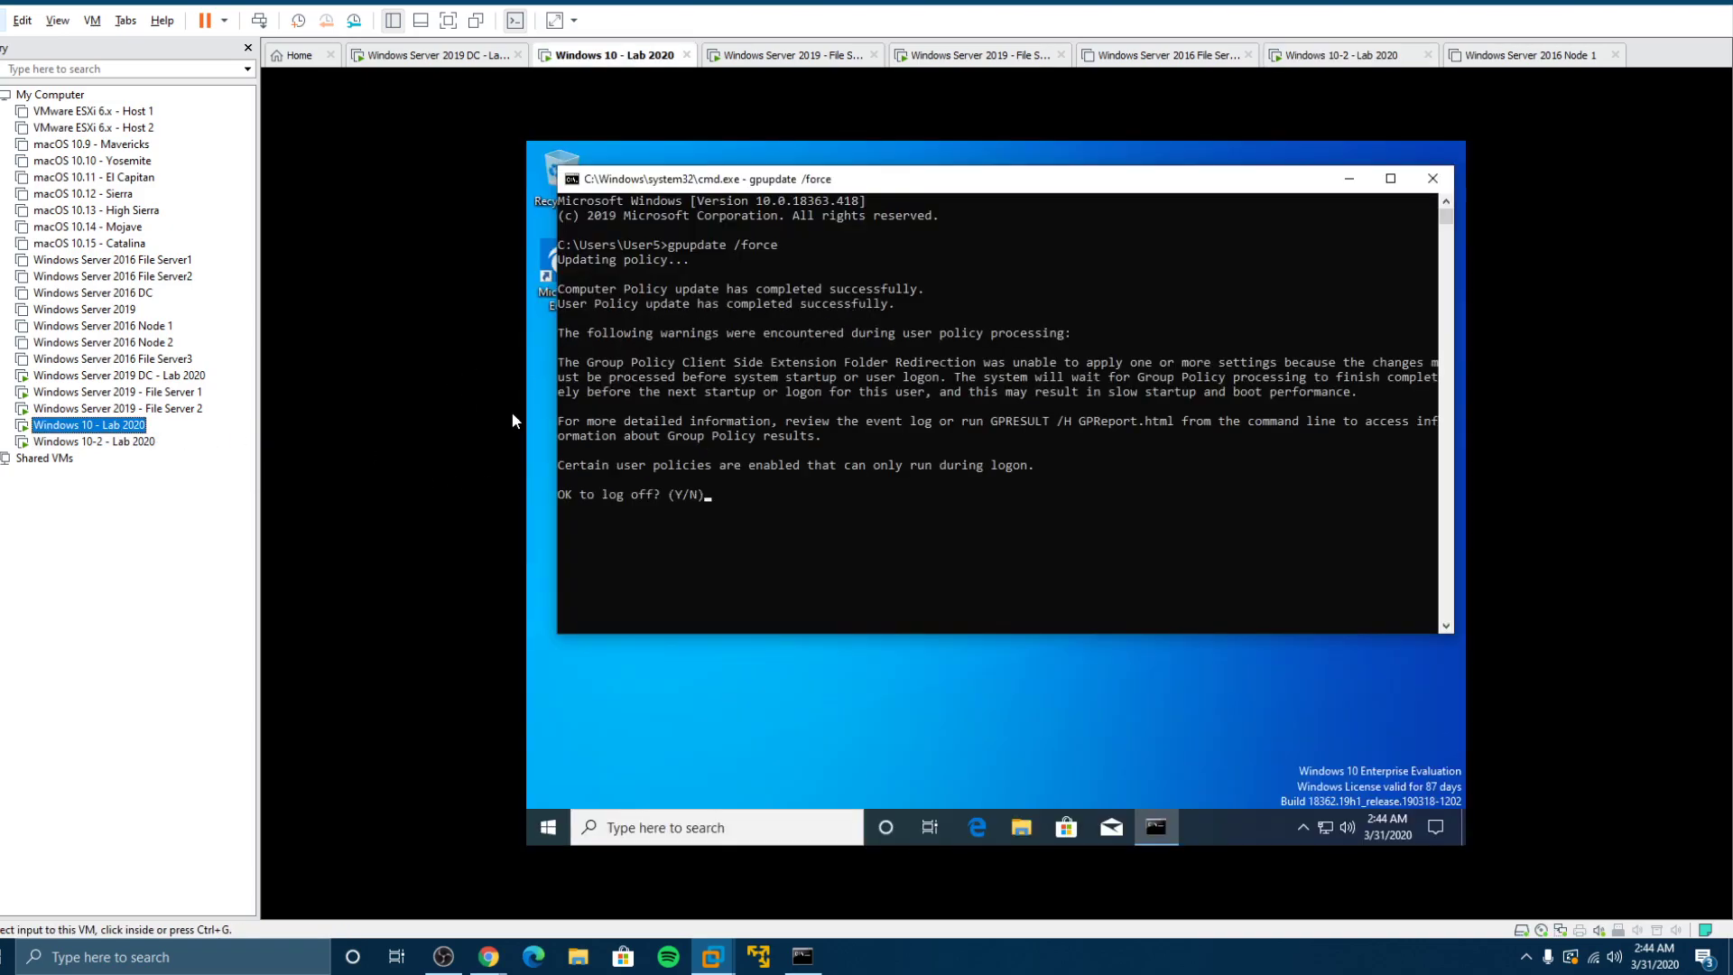
{"action": "left_click", "coordinate": [820, 527]}
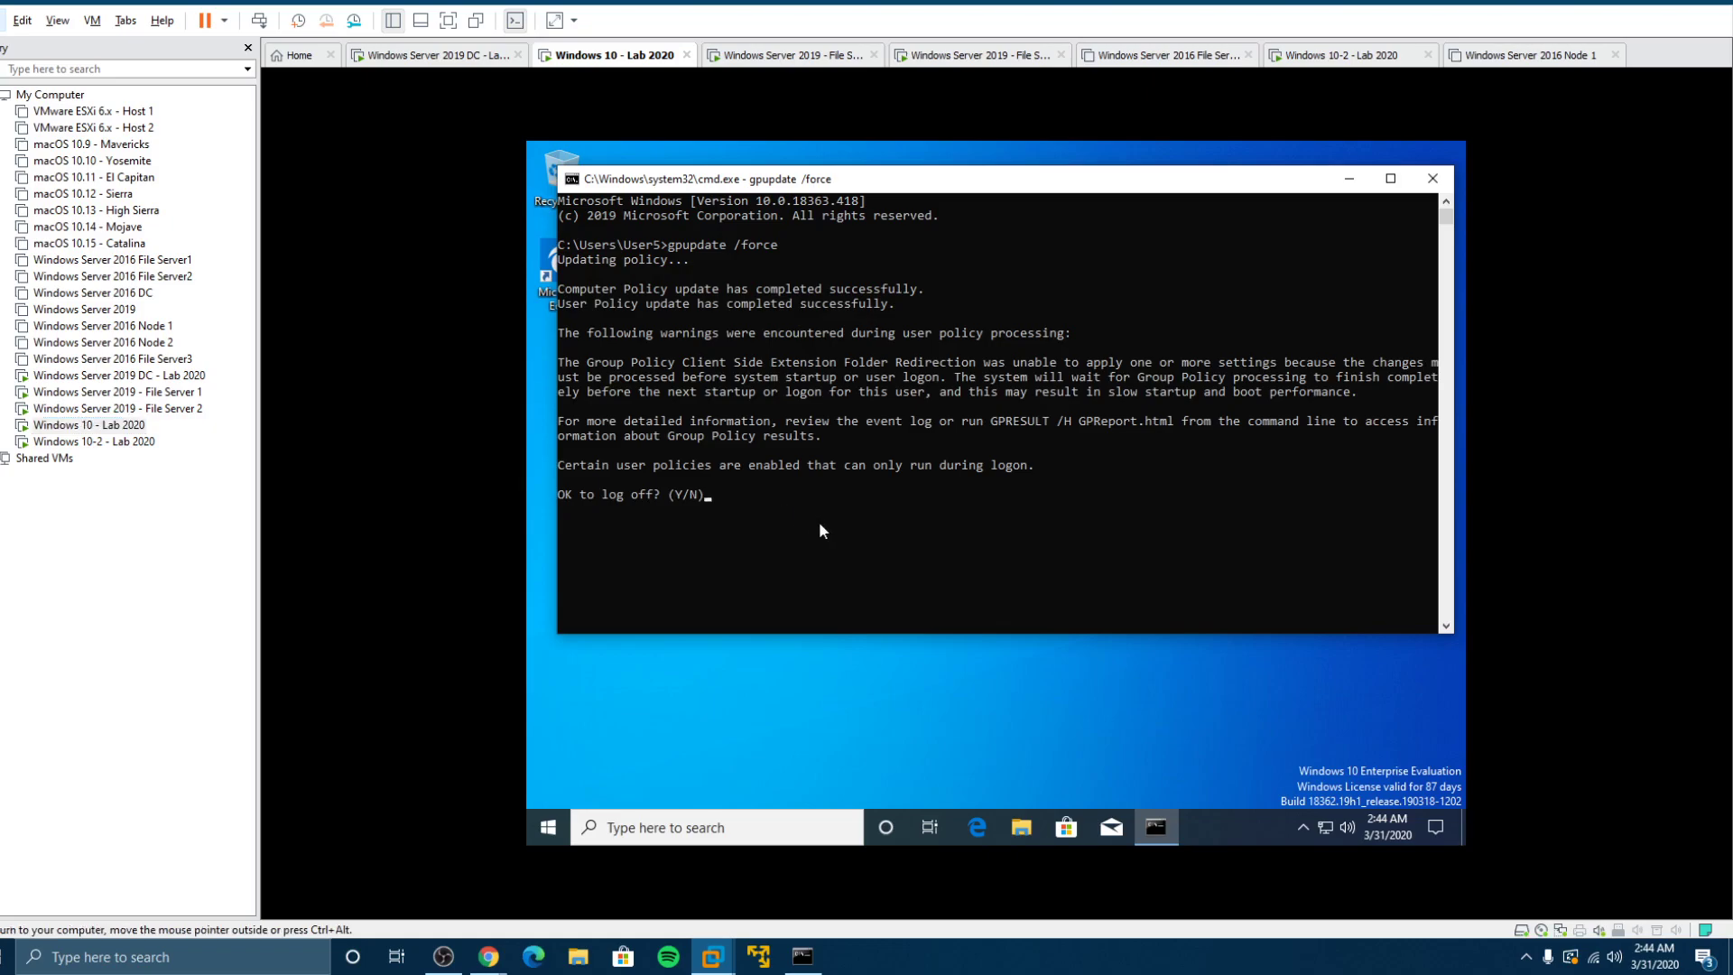
{"action": "type", "text": "y"}
{"action": "key", "text": "Return"}
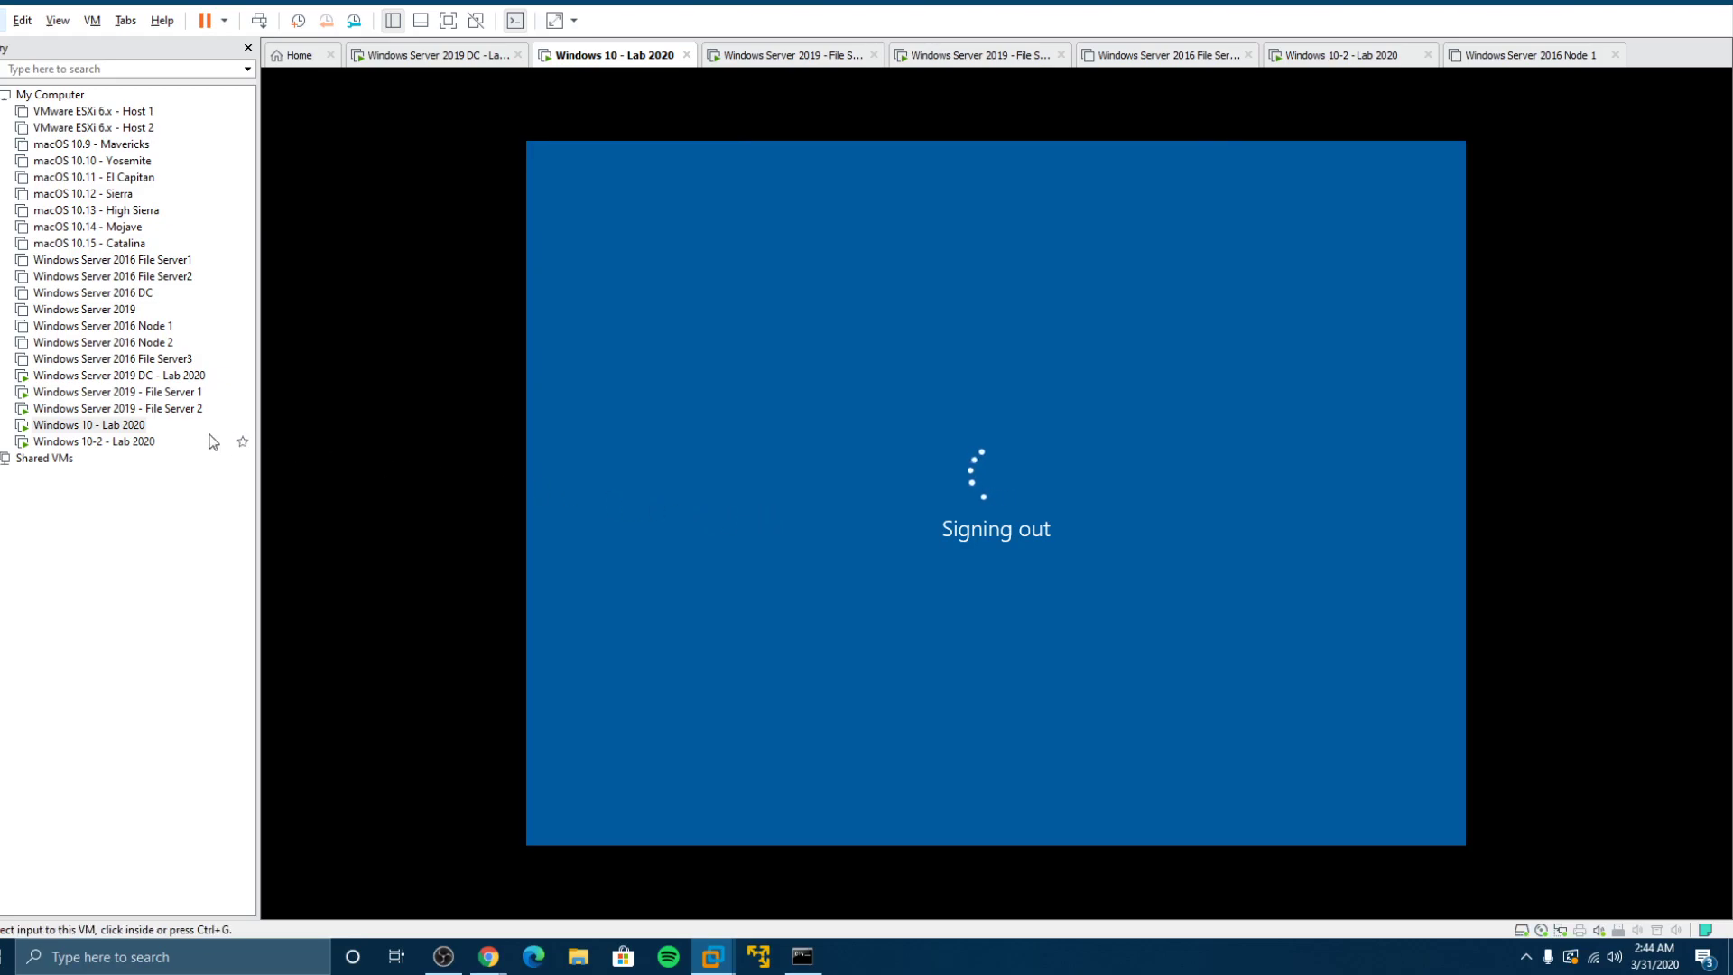
{"action": "left_click", "coordinate": [107, 442]}
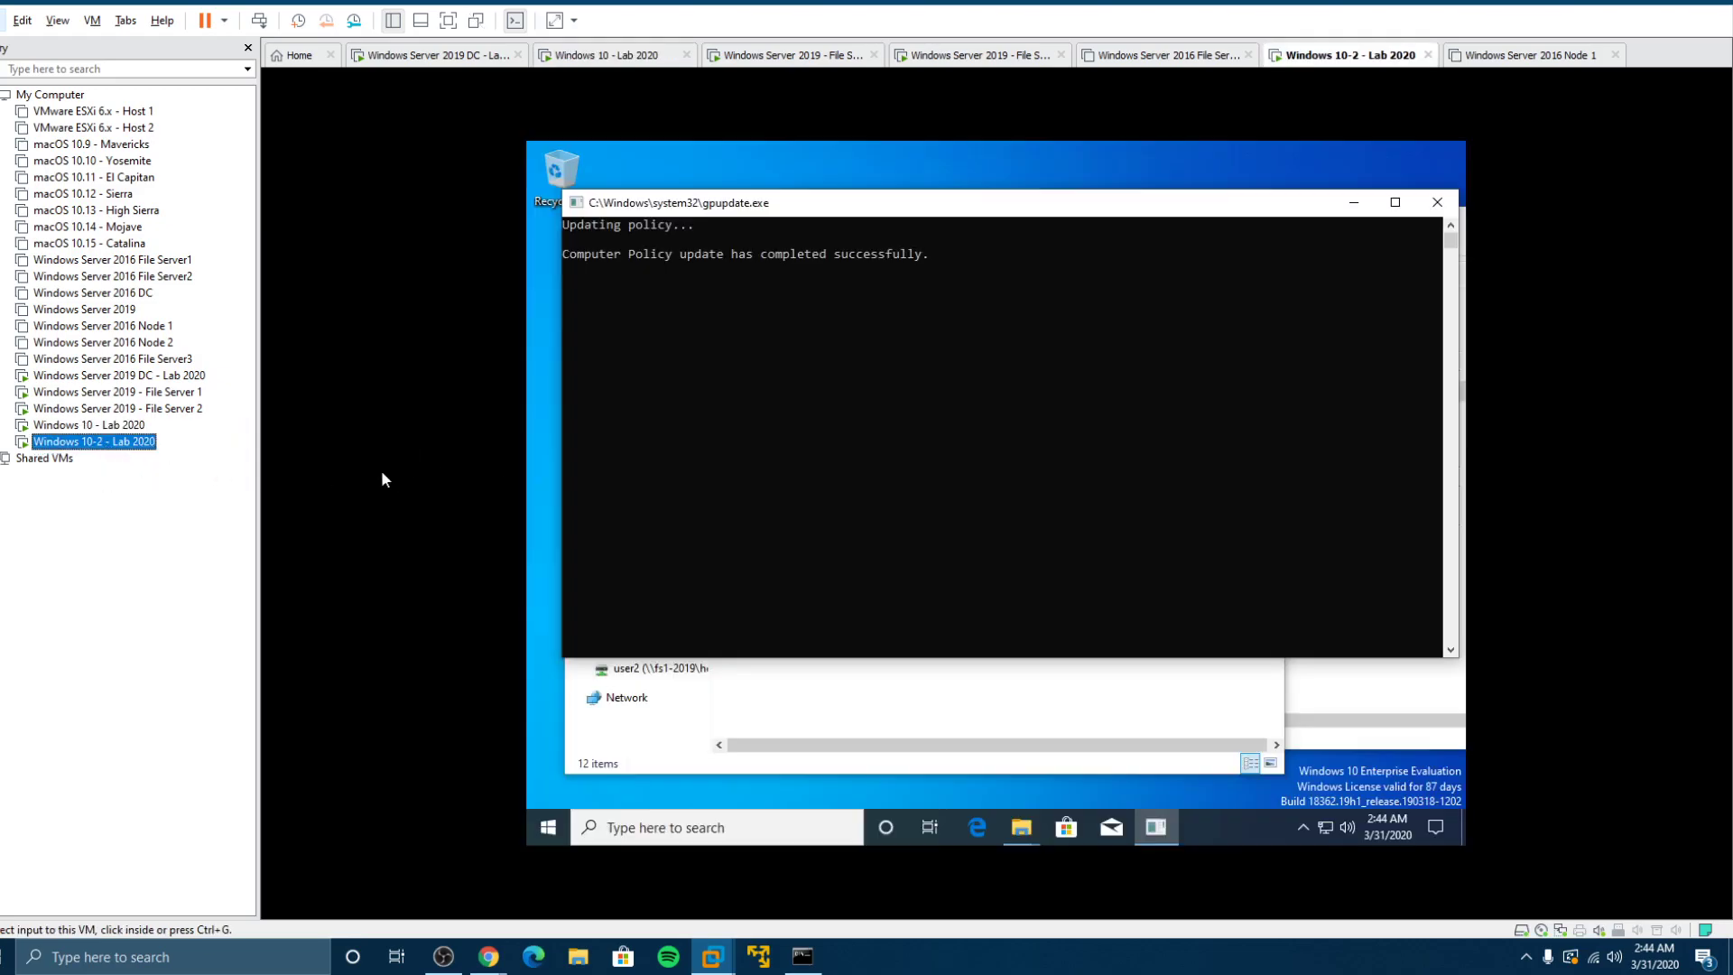
{"action": "left_click", "coordinate": [738, 483]}
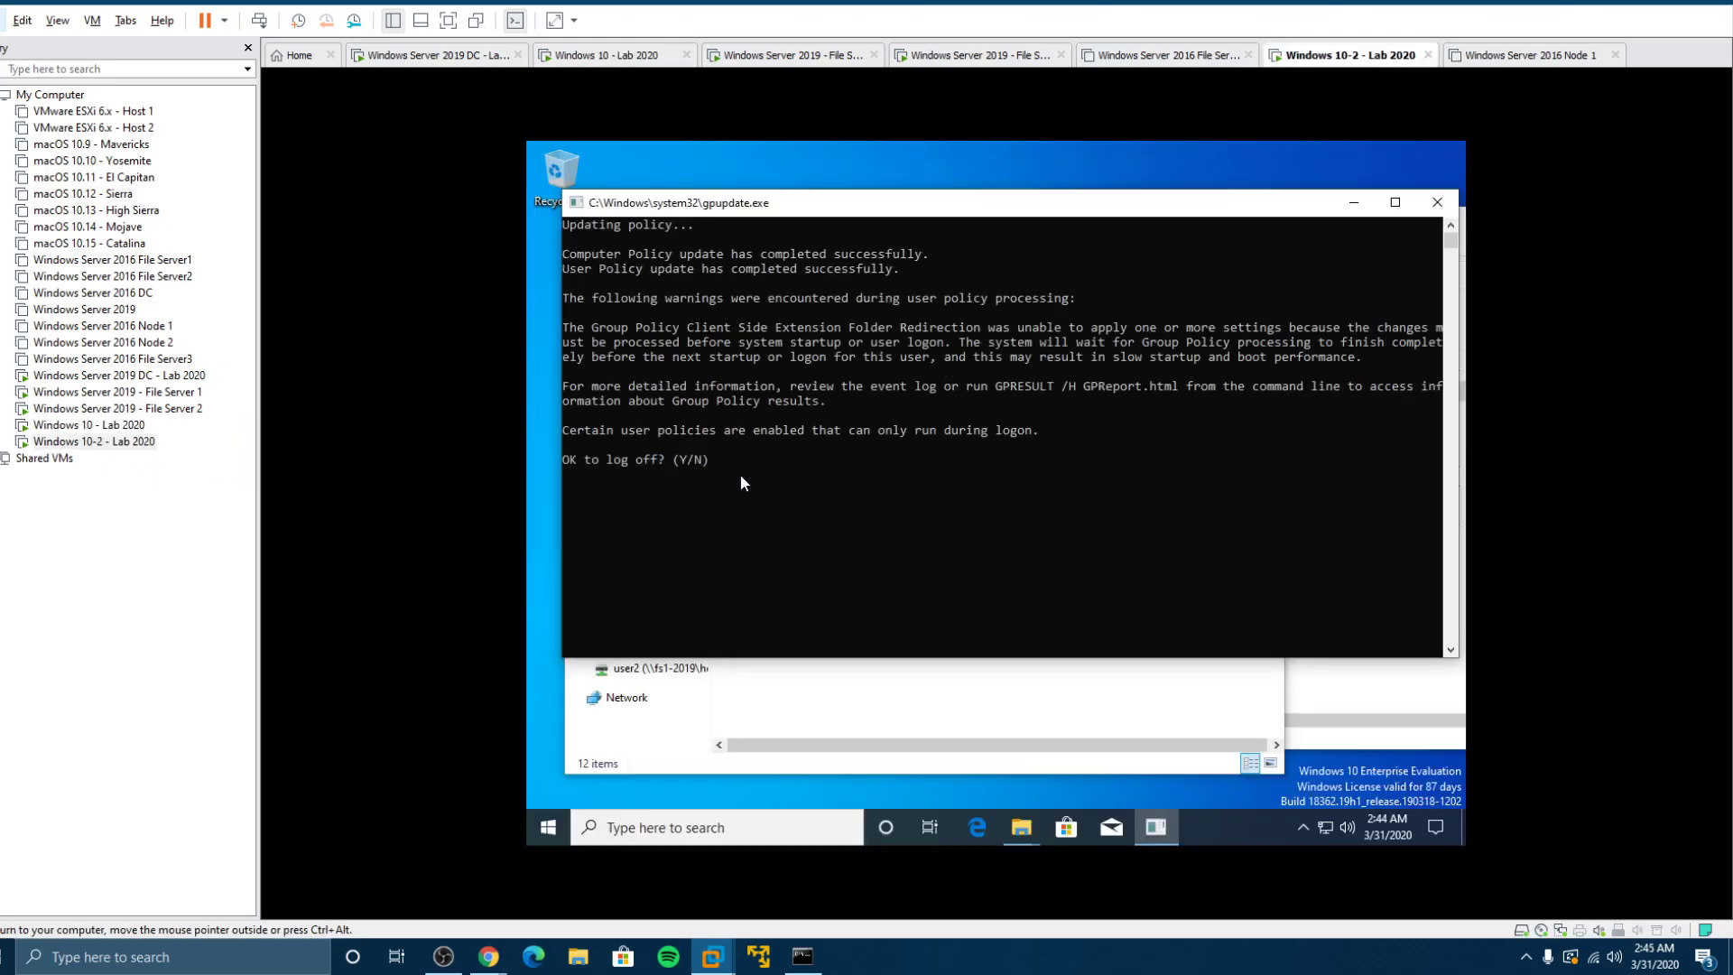
{"action": "type", "text": "y"}
{"action": "key", "text": "Return"}
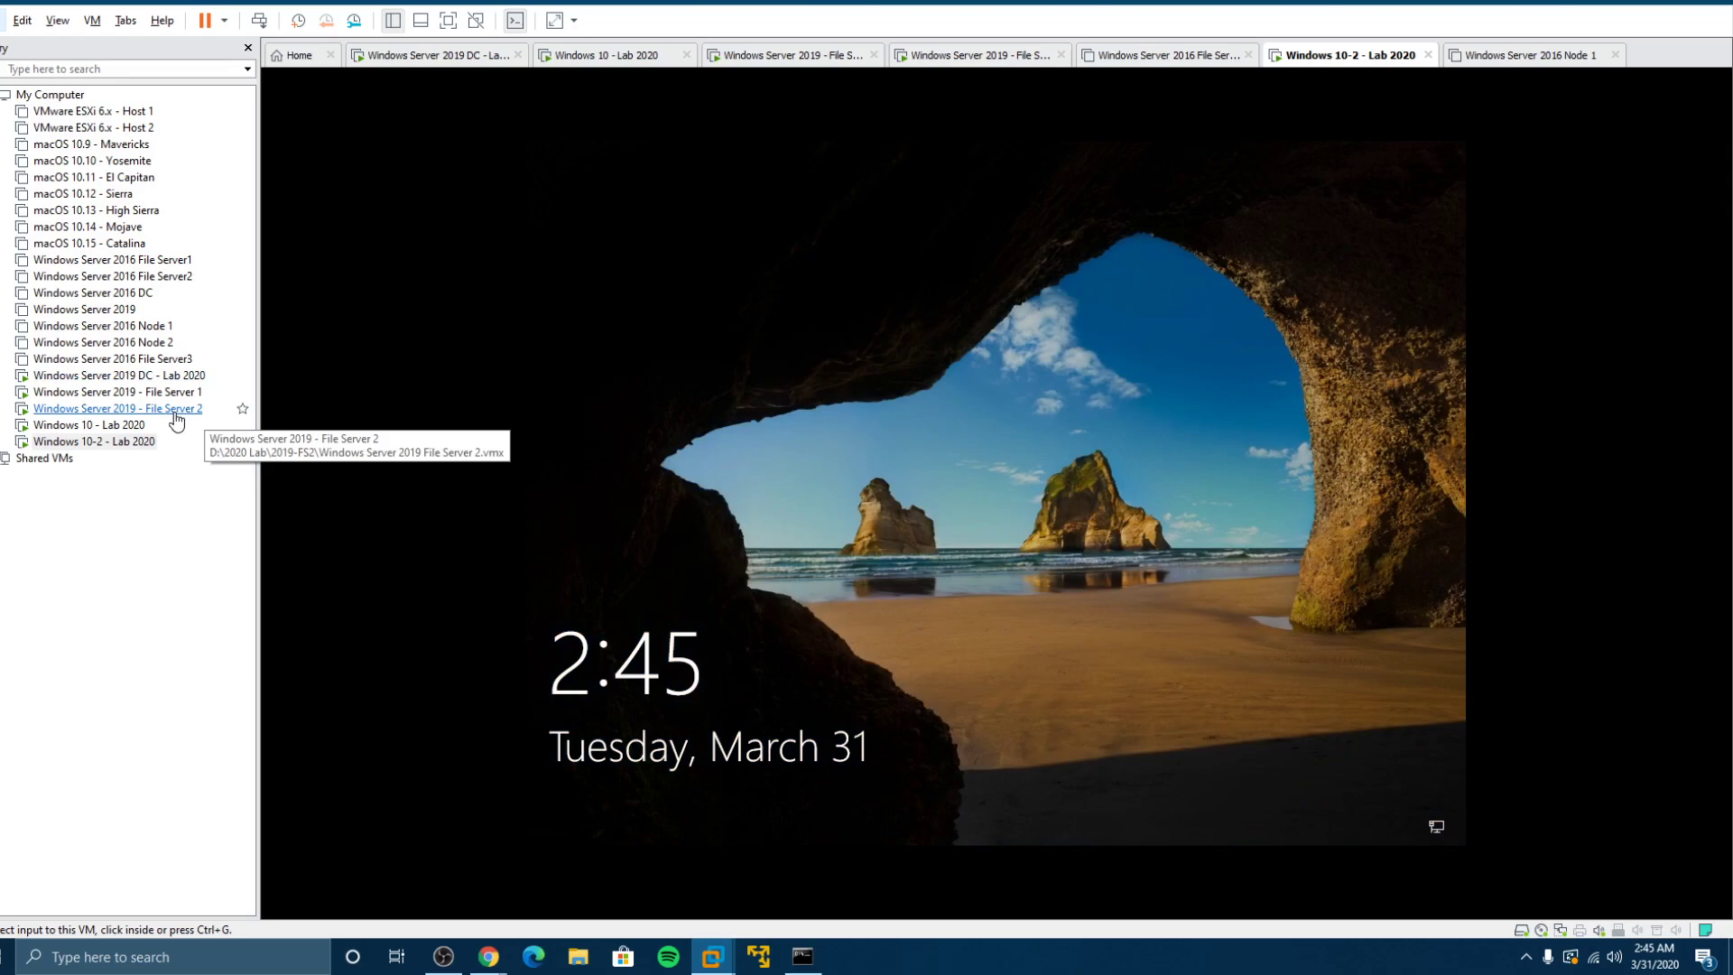
Step: Open FS (E:)\Redirected on File Server 2 to confirm it's empty, then view Windows 10 - Lab 2020
{"action": "left_click", "coordinate": [194, 411]}
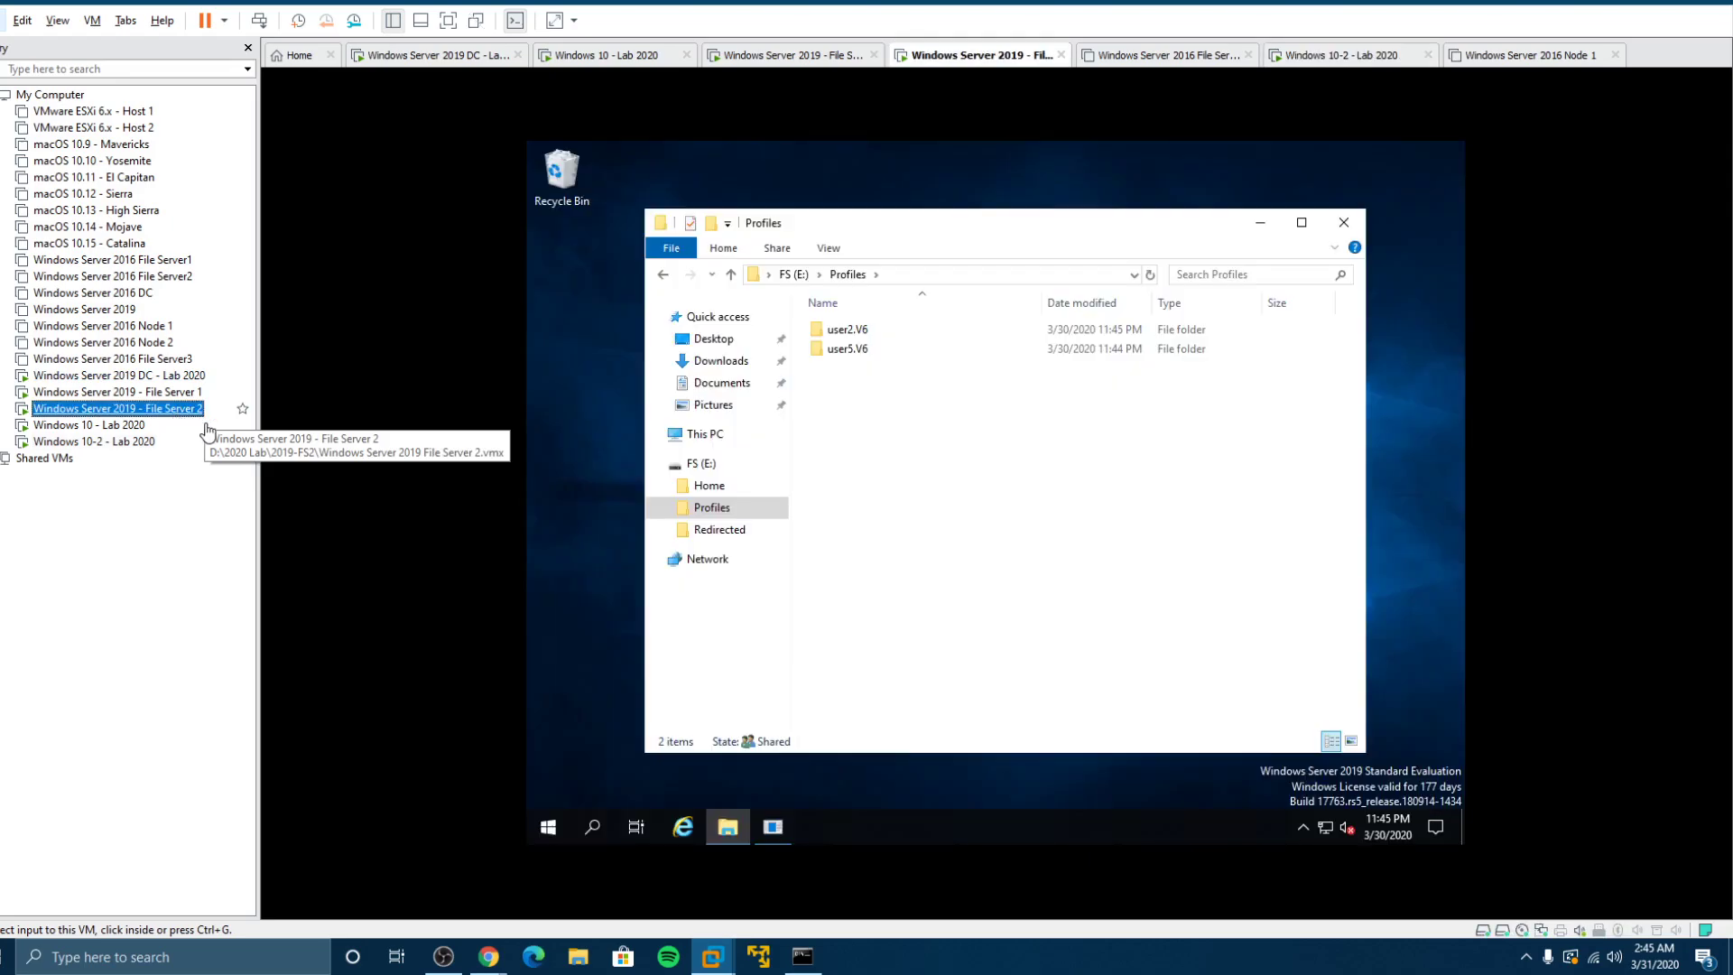
{"action": "left_click", "coordinate": [793, 274]}
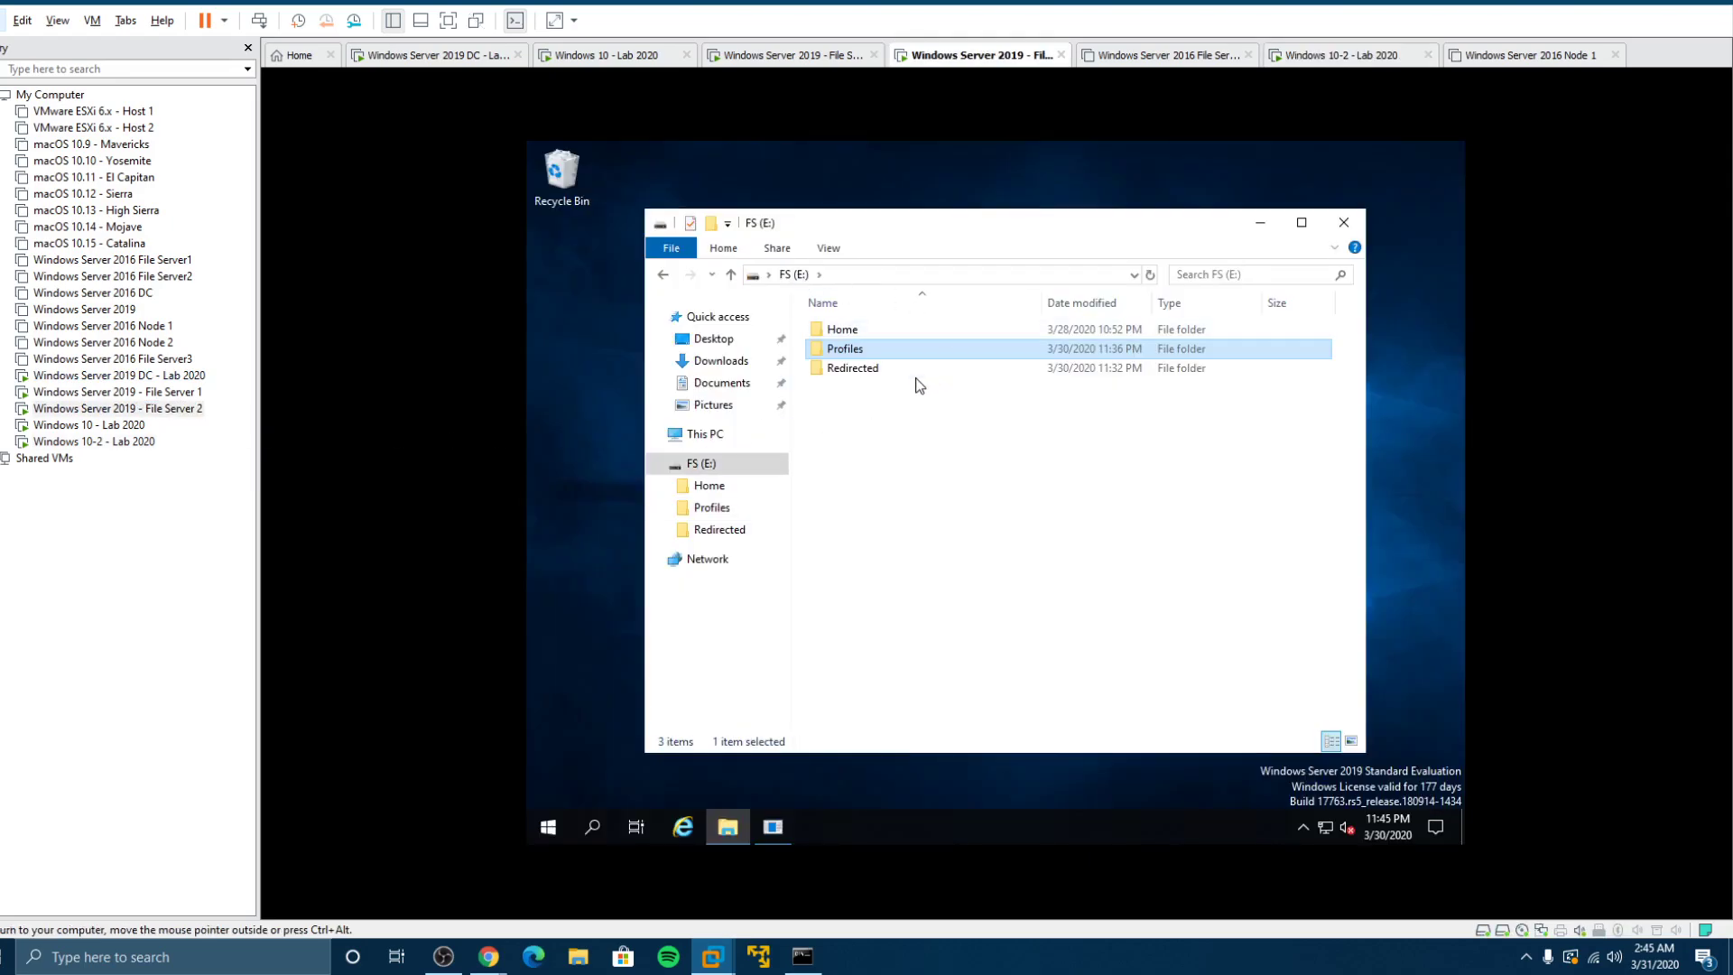
{"action": "left_click", "coordinate": [874, 371]}
{"action": "double_click", "coordinate": [874, 370]}
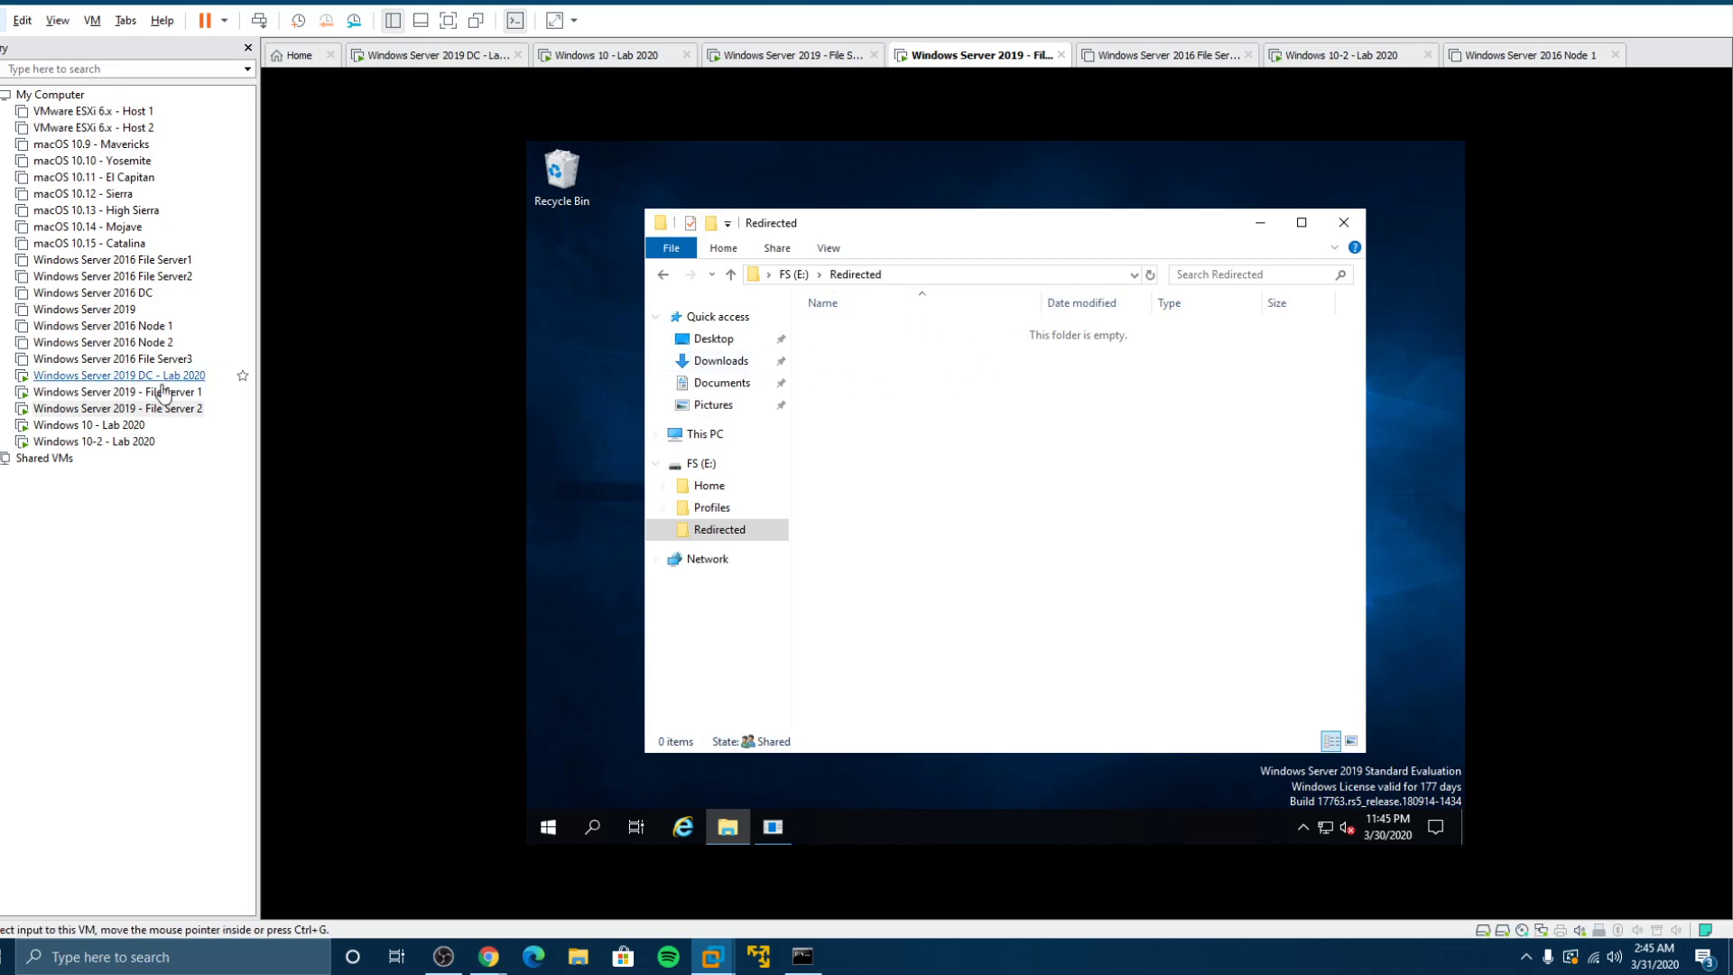
{"action": "left_click", "coordinate": [107, 426]}
Step: Sign User5 back into the Windows 10 client with their password, then release input to the host
{"action": "left_click", "coordinate": [999, 501]}
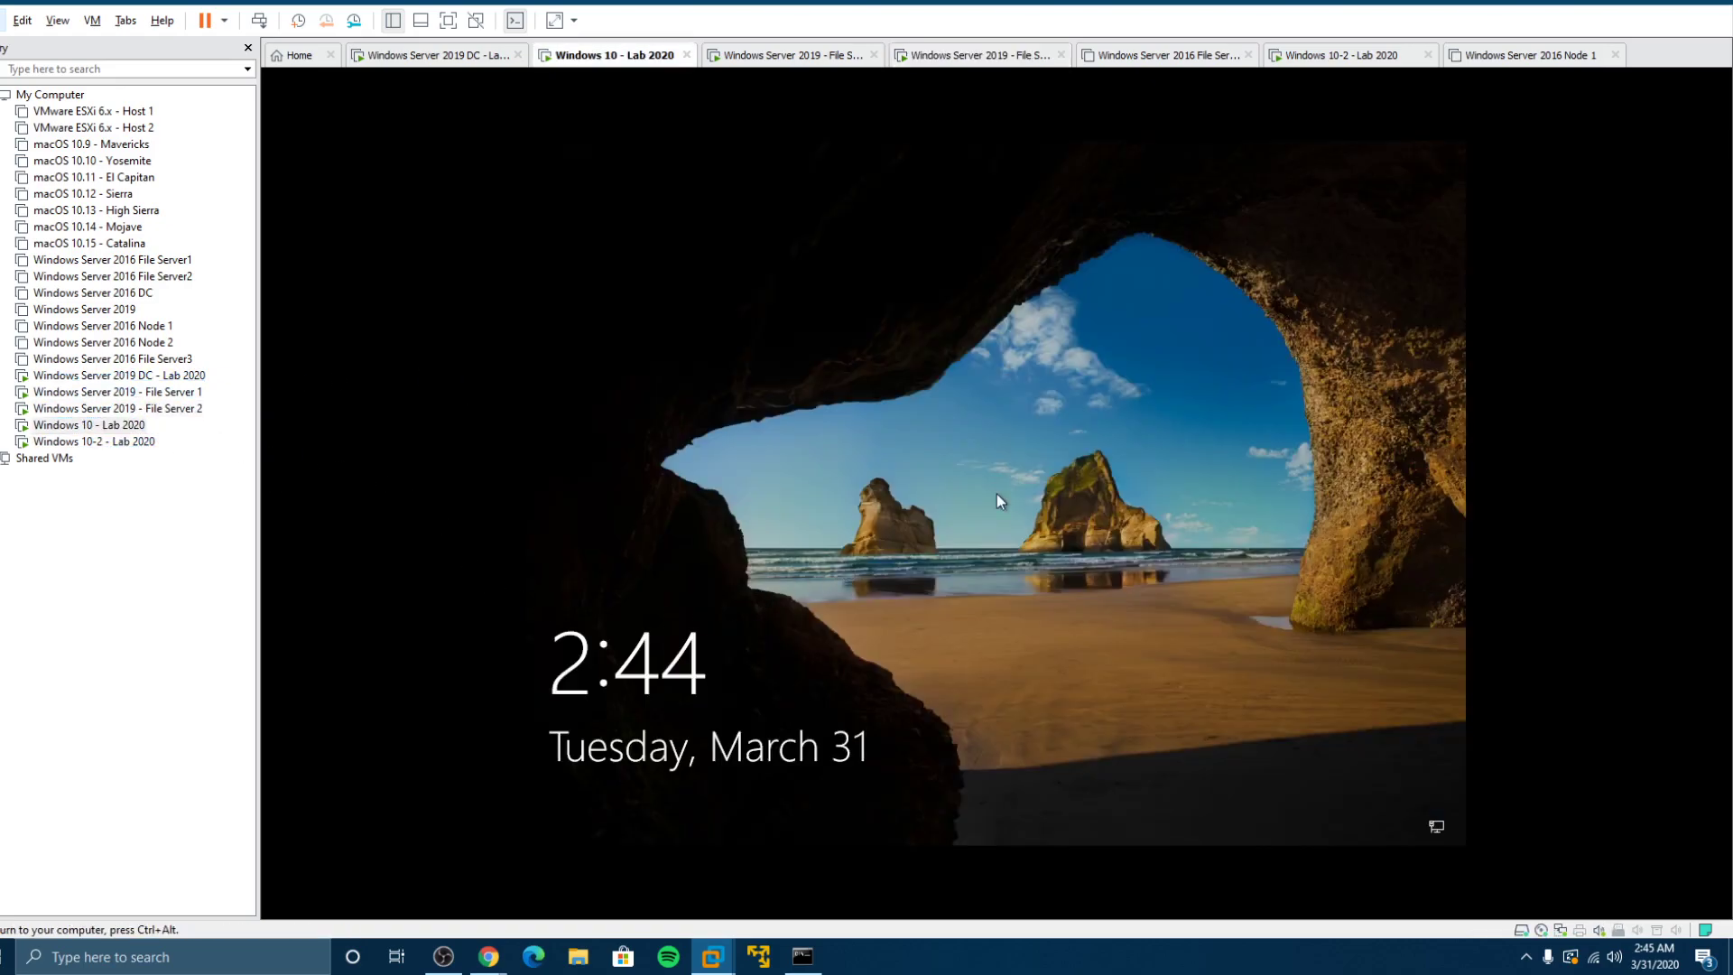
{"action": "left_click", "coordinate": [999, 490]}
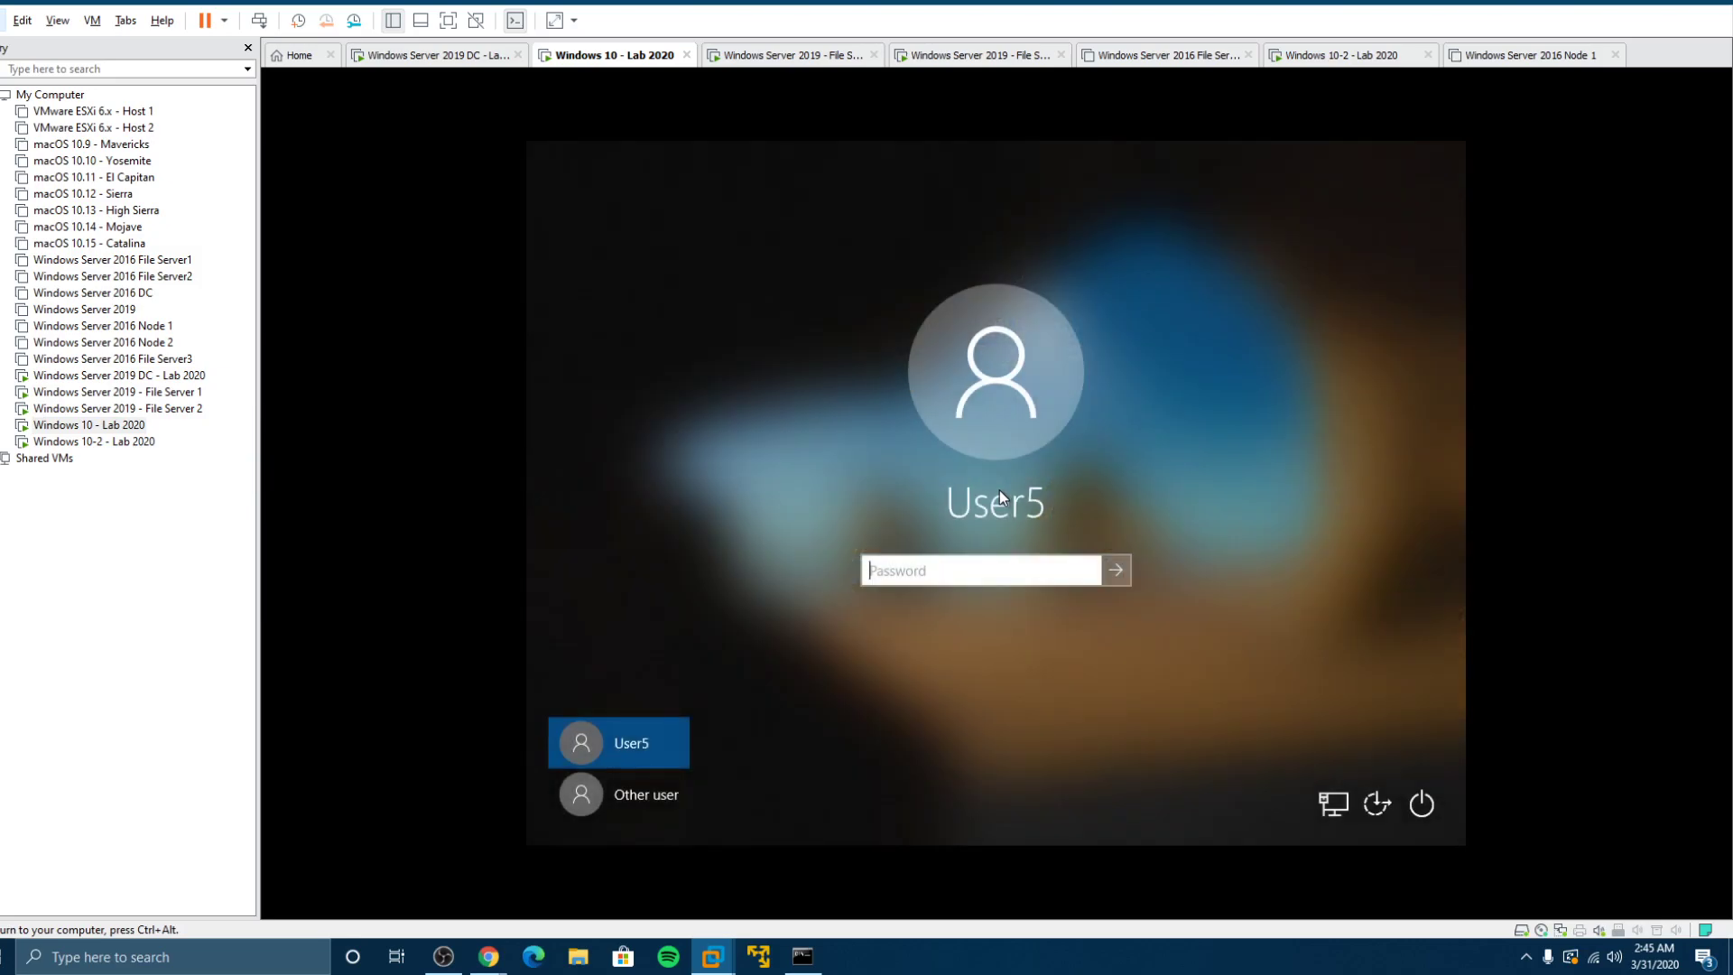
{"action": "type", "text": "Pa$$w0rd"}
{"action": "key", "text": "Return"}
{"action": "key", "text": "ctrl+alt"}
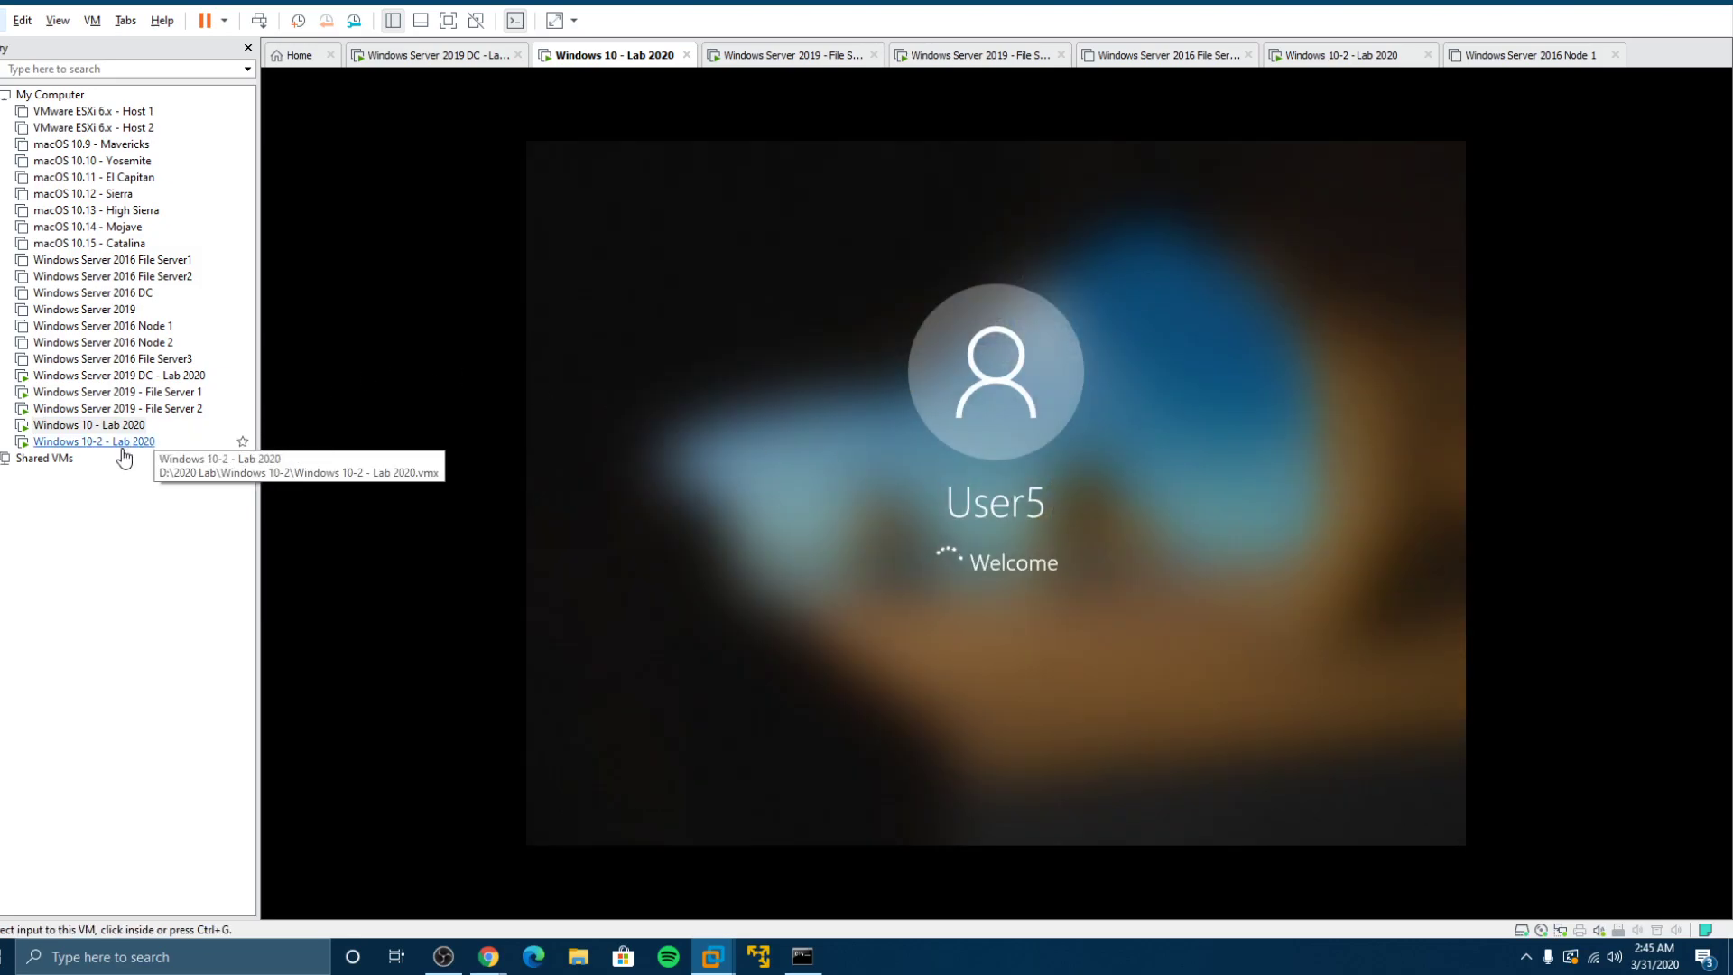
Step: Switch to Windows 10-2 and begin entering User2's password at the sign-in screen
{"action": "left_click", "coordinate": [122, 442]}
{"action": "left_click", "coordinate": [993, 497]}
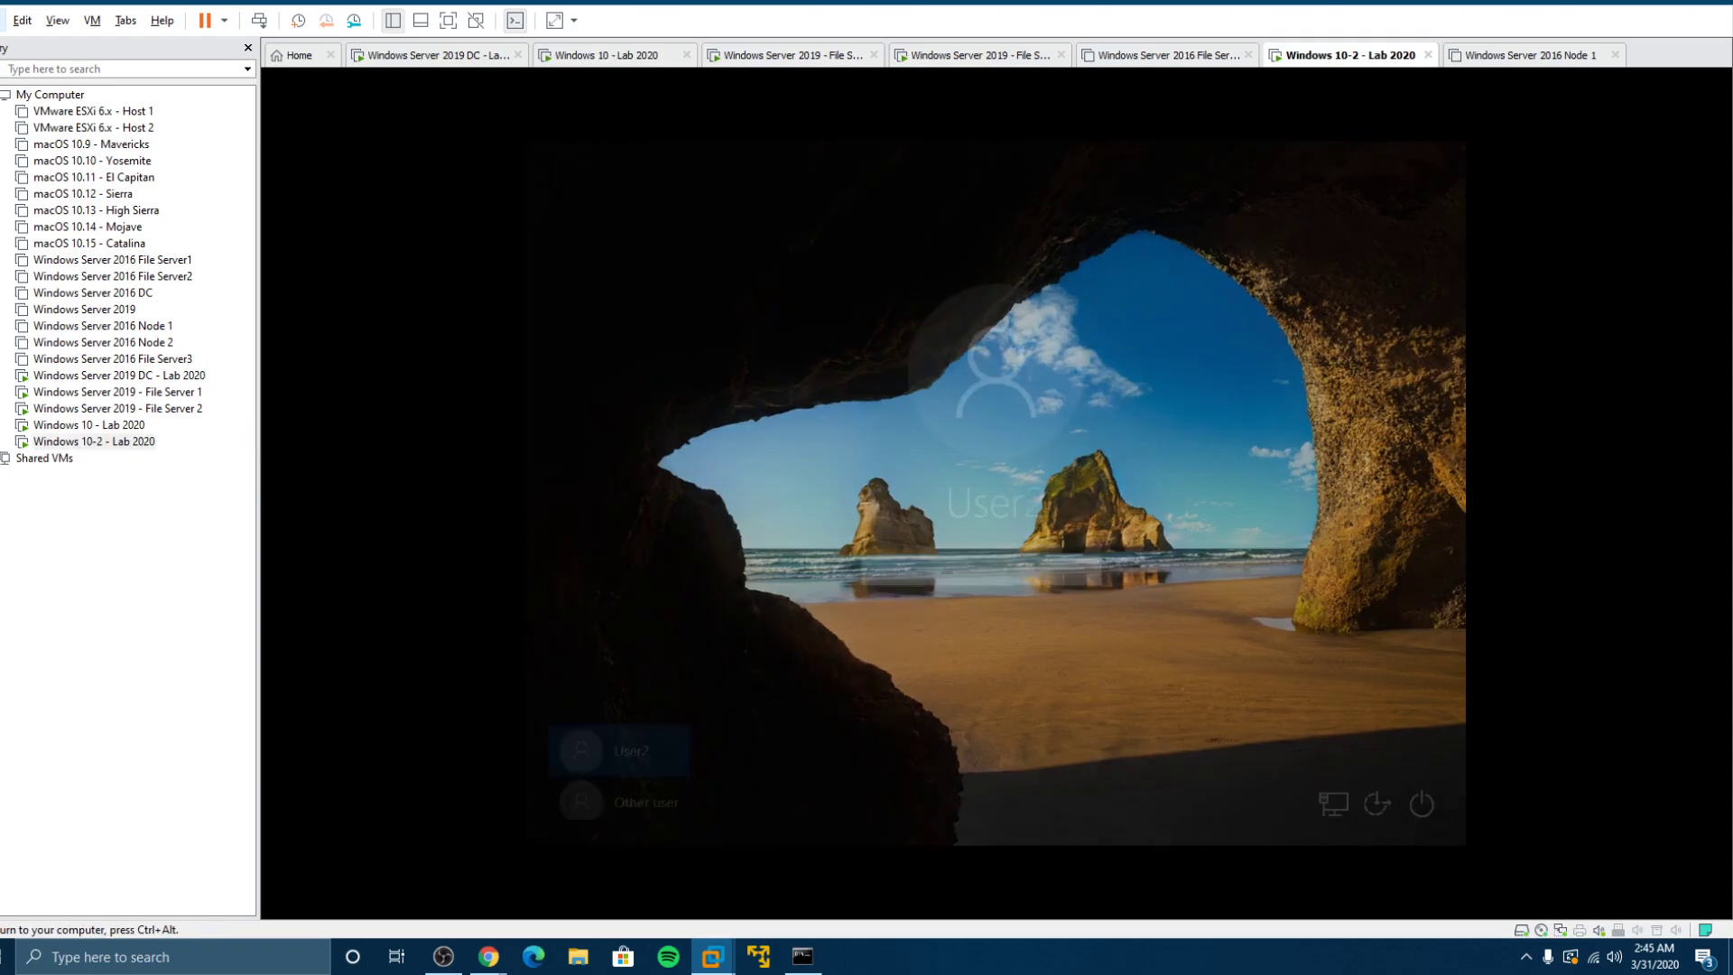
{"action": "type", "text": "Pa"}
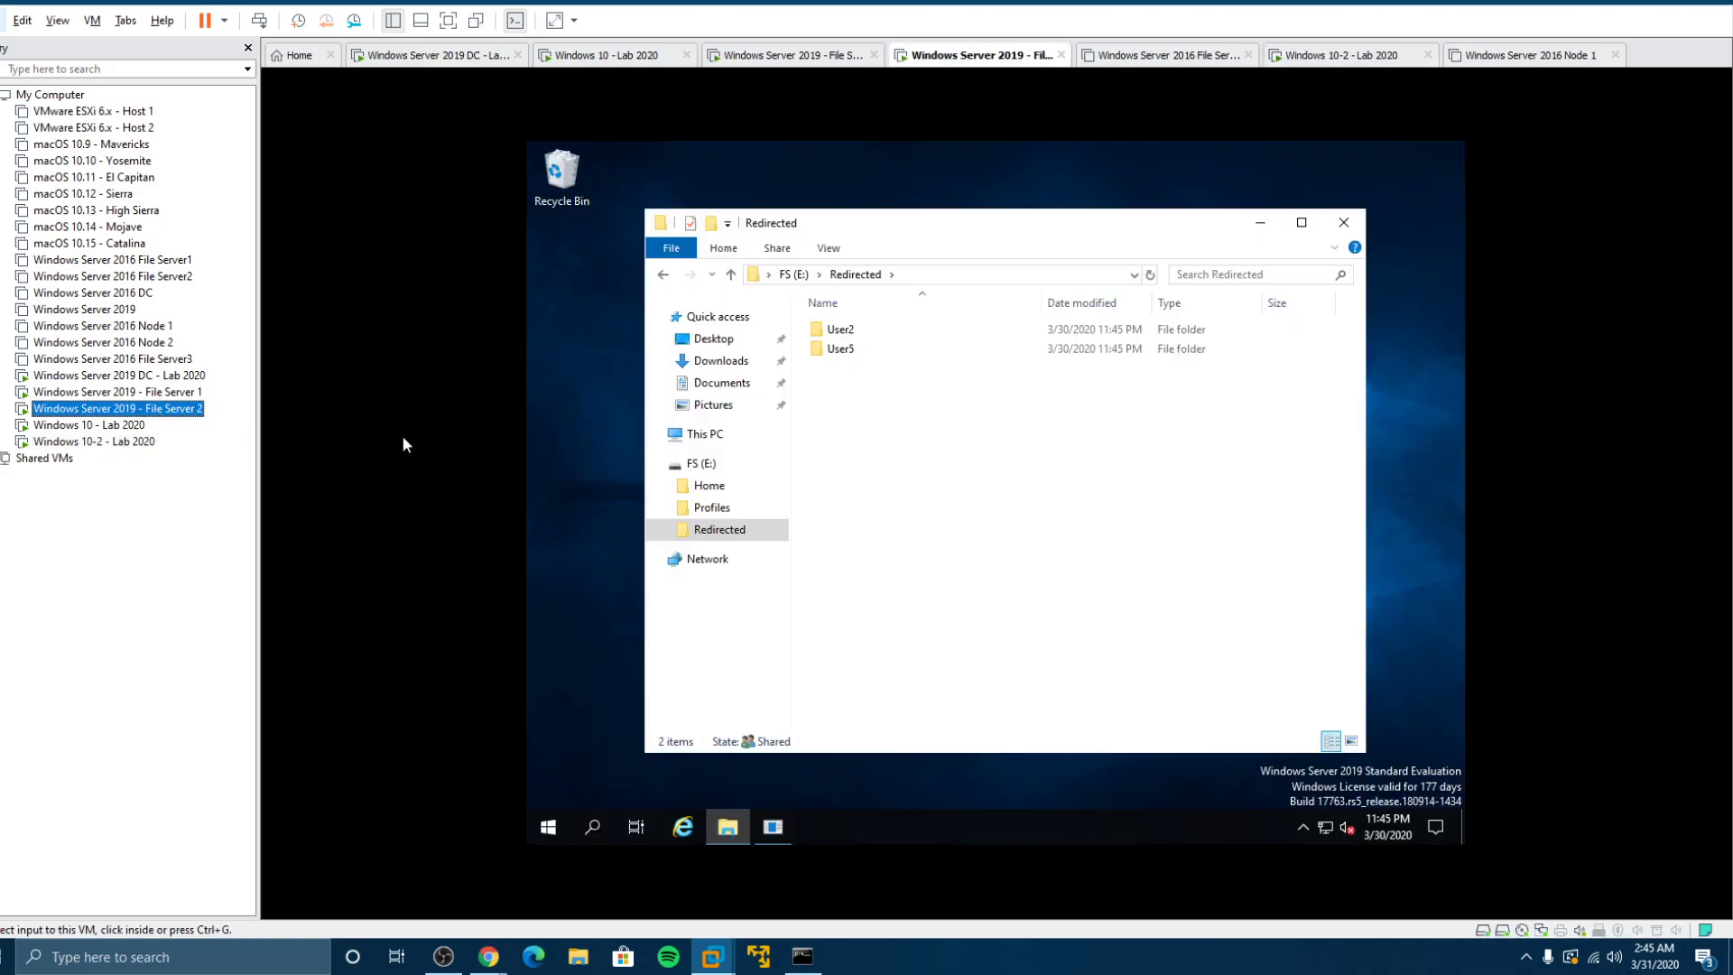
Step: On File Server 2, open User2's redirected folder and its Documents, then return to Redirected
{"action": "left_click", "coordinate": [837, 329]}
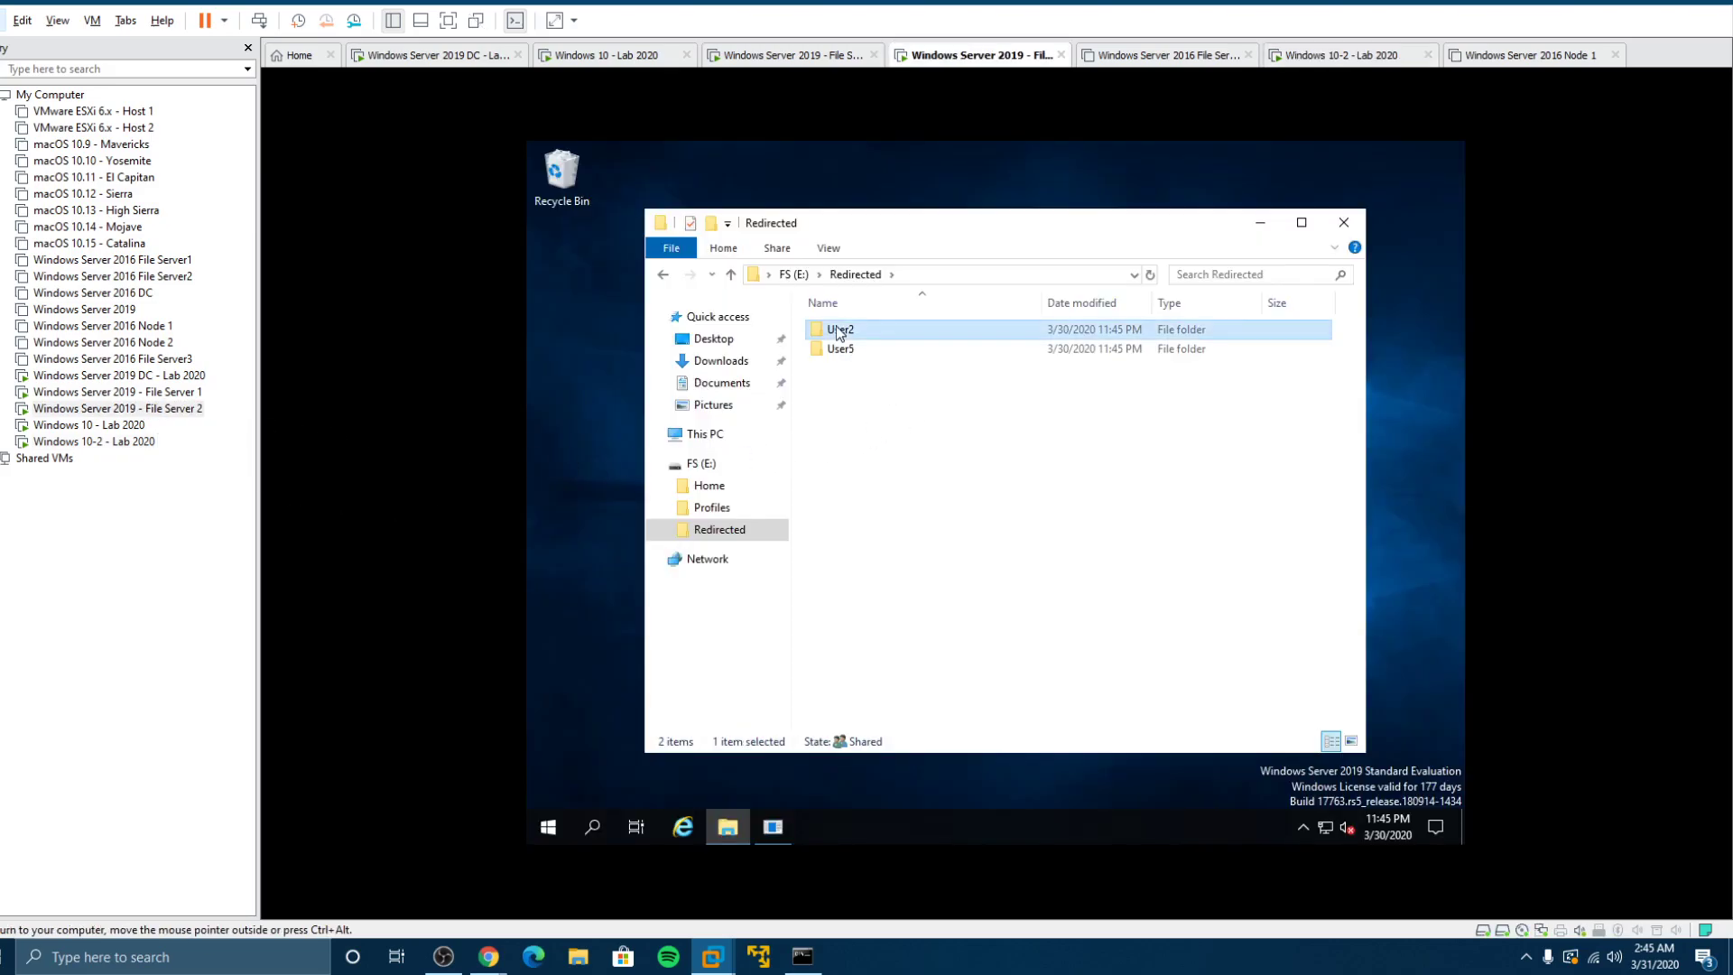
{"action": "double_click", "coordinate": [835, 327]}
{"action": "double_click", "coordinate": [865, 334]}
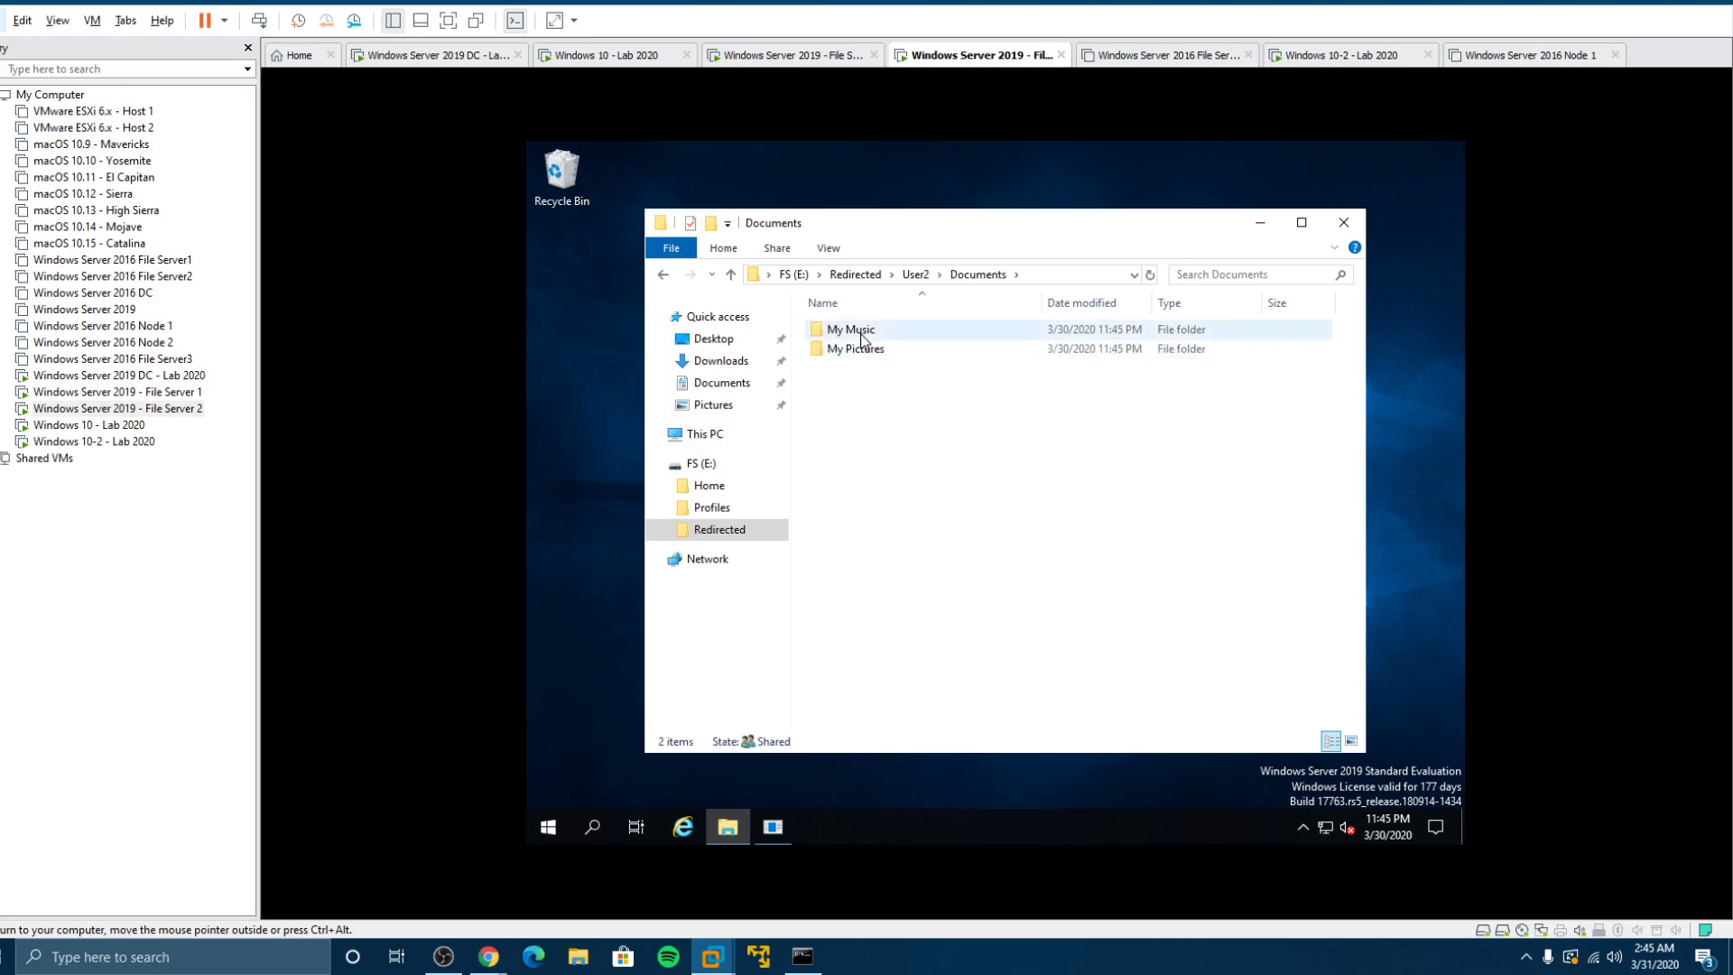
{"action": "left_click", "coordinate": [912, 274]}
{"action": "left_click", "coordinate": [855, 274]}
Step: Browse User5's Documents, My Music and Downloads folders, cancelling the access permission warnings
{"action": "double_click", "coordinate": [885, 351]}
{"action": "double_click", "coordinate": [867, 331]}
{"action": "double_click", "coordinate": [861, 332]}
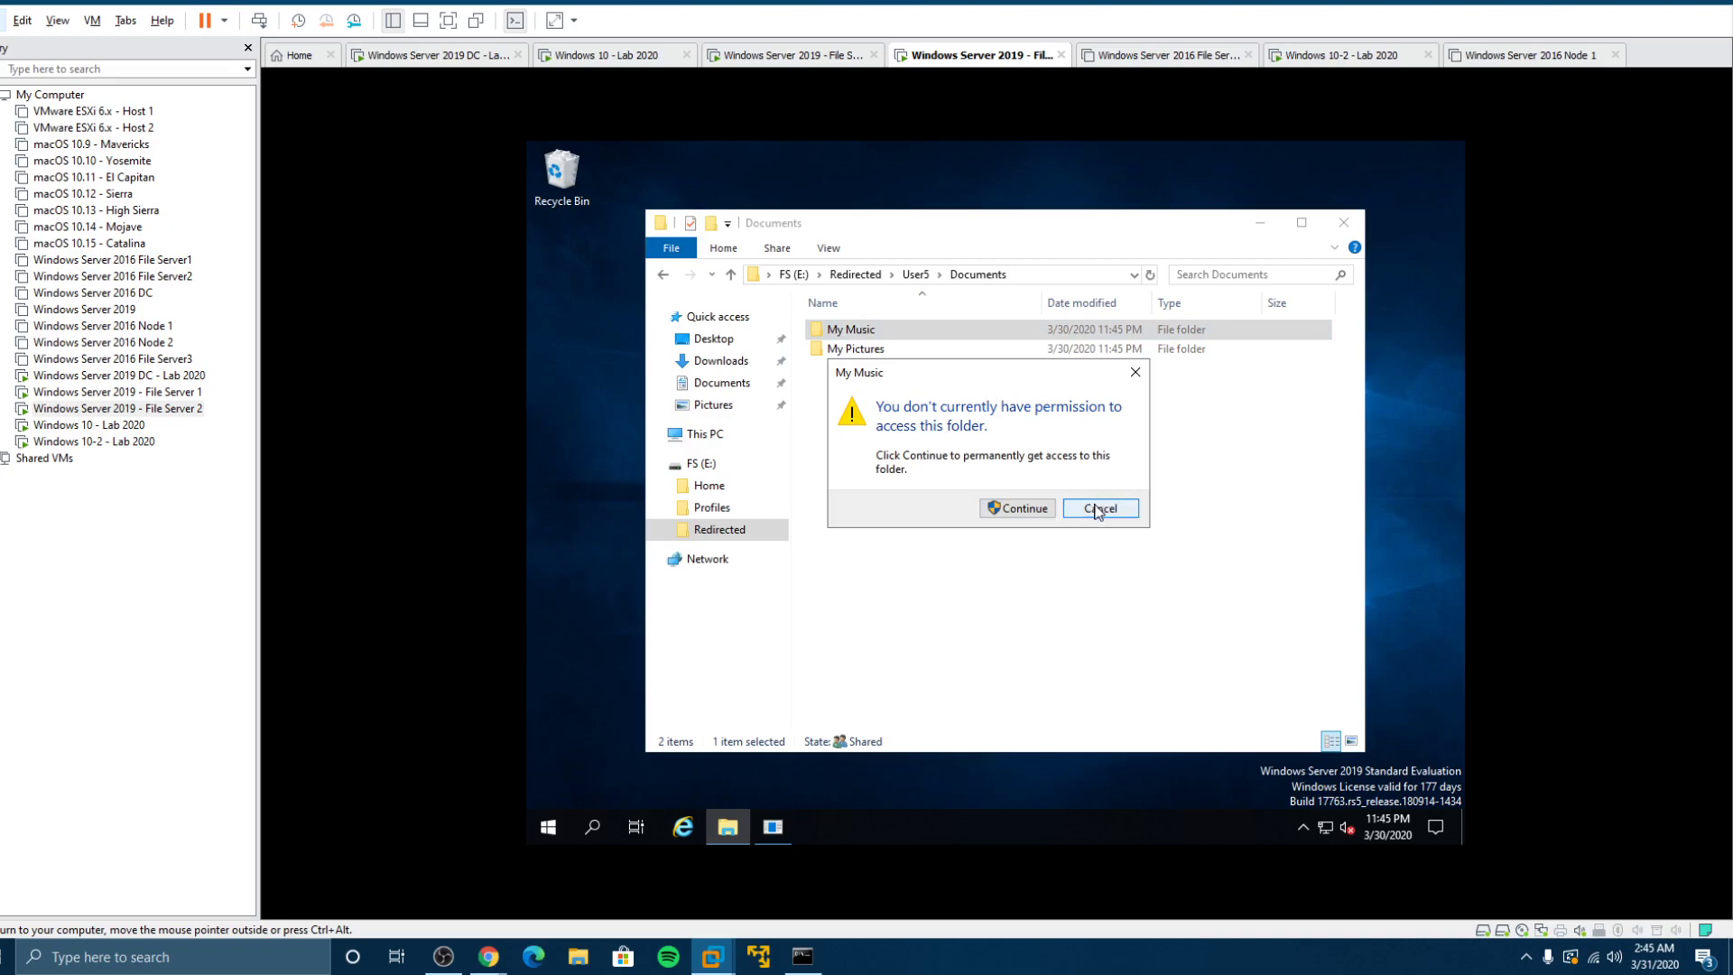
{"action": "left_click", "coordinate": [1101, 507]}
{"action": "left_click", "coordinate": [914, 275]}
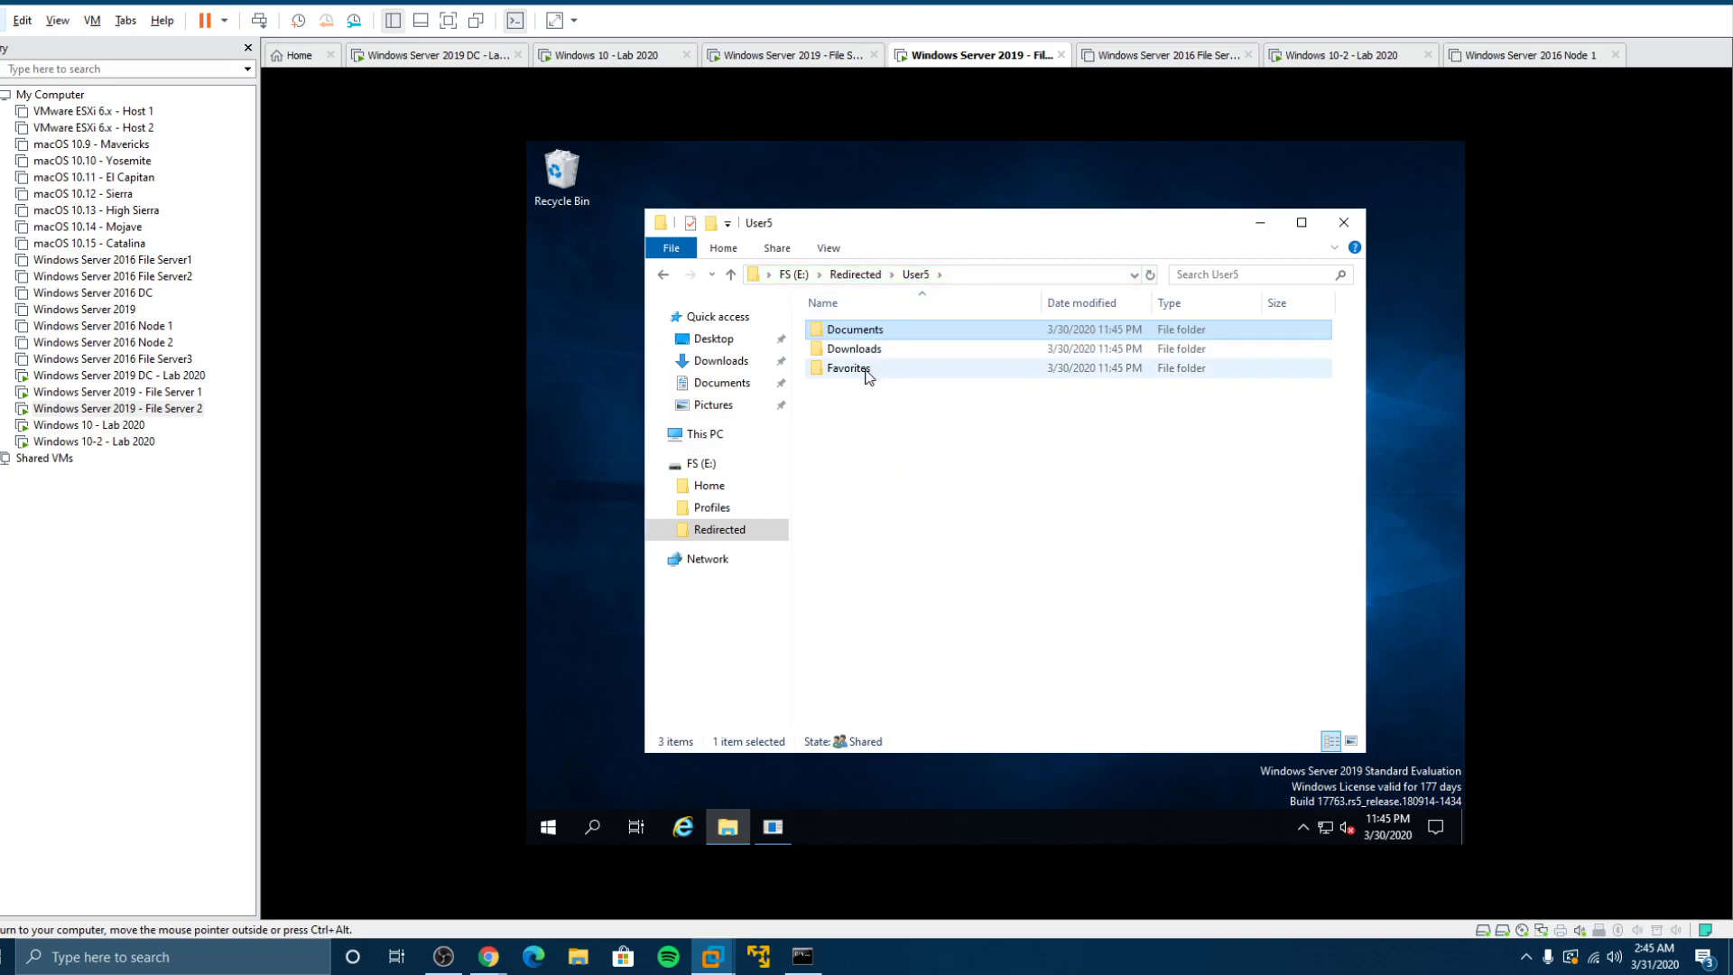
{"action": "double_click", "coordinate": [862, 350]}
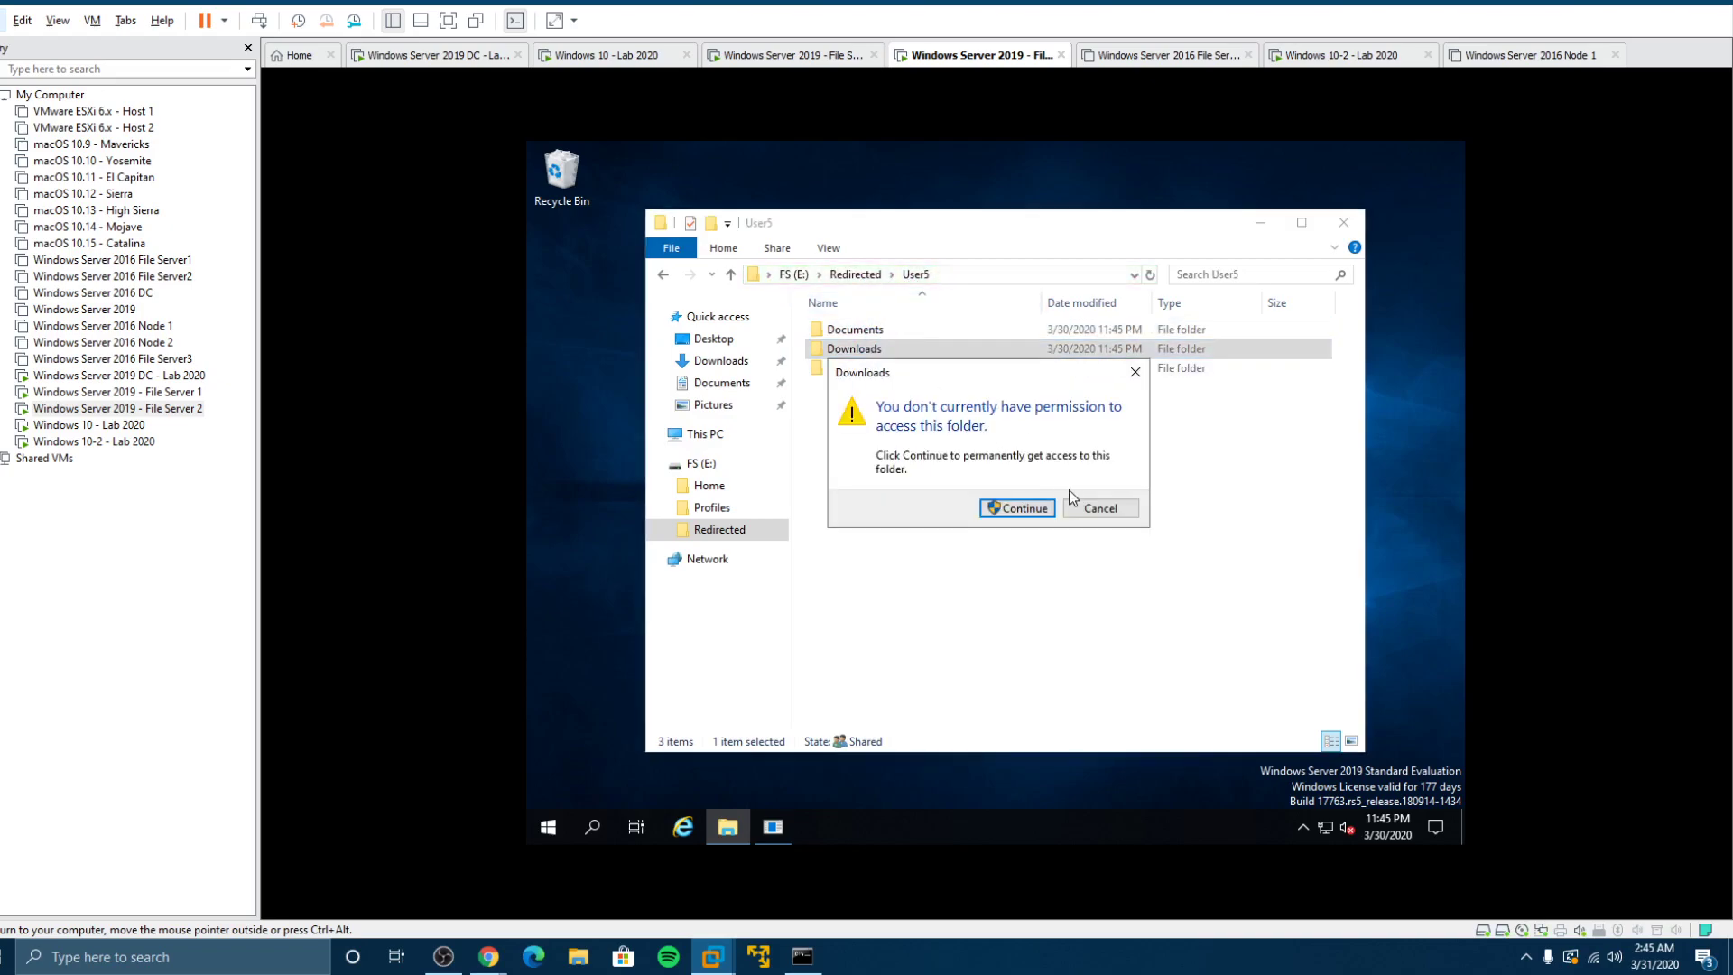
{"action": "left_click", "coordinate": [1081, 502]}
{"action": "left_click", "coordinate": [862, 274]}
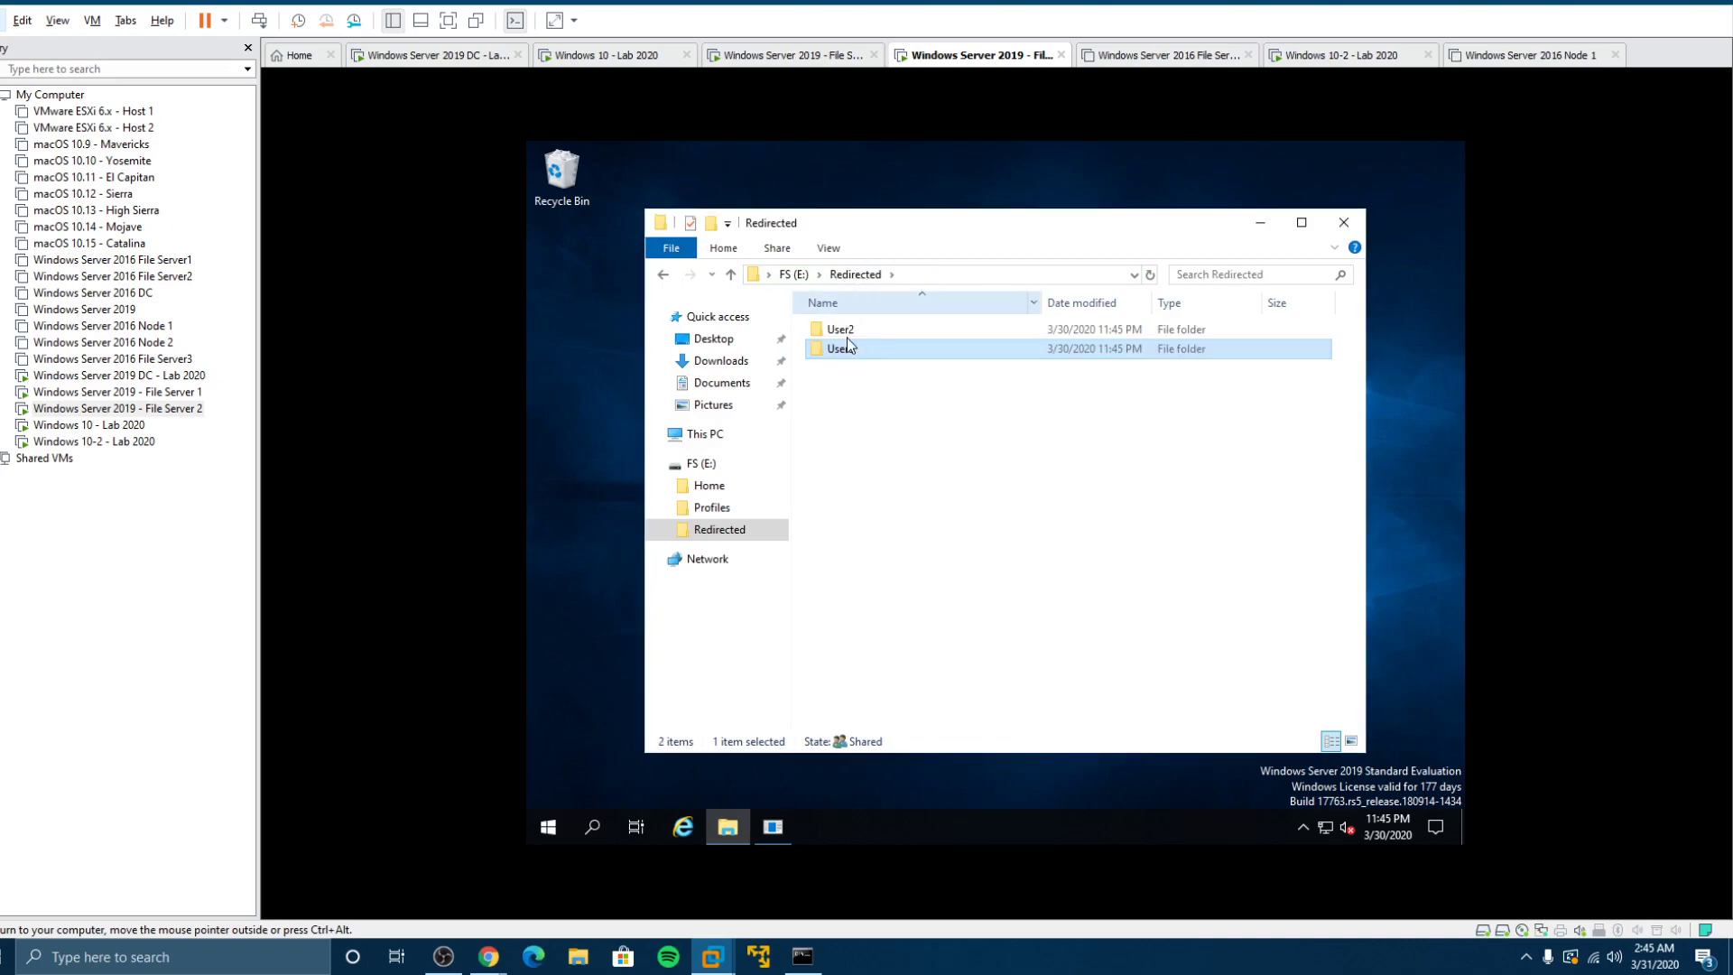
Step: Reopen User2's Documents folder, then go back up to Redirected
{"action": "left_click", "coordinate": [847, 332]}
{"action": "double_click", "coordinate": [846, 333]}
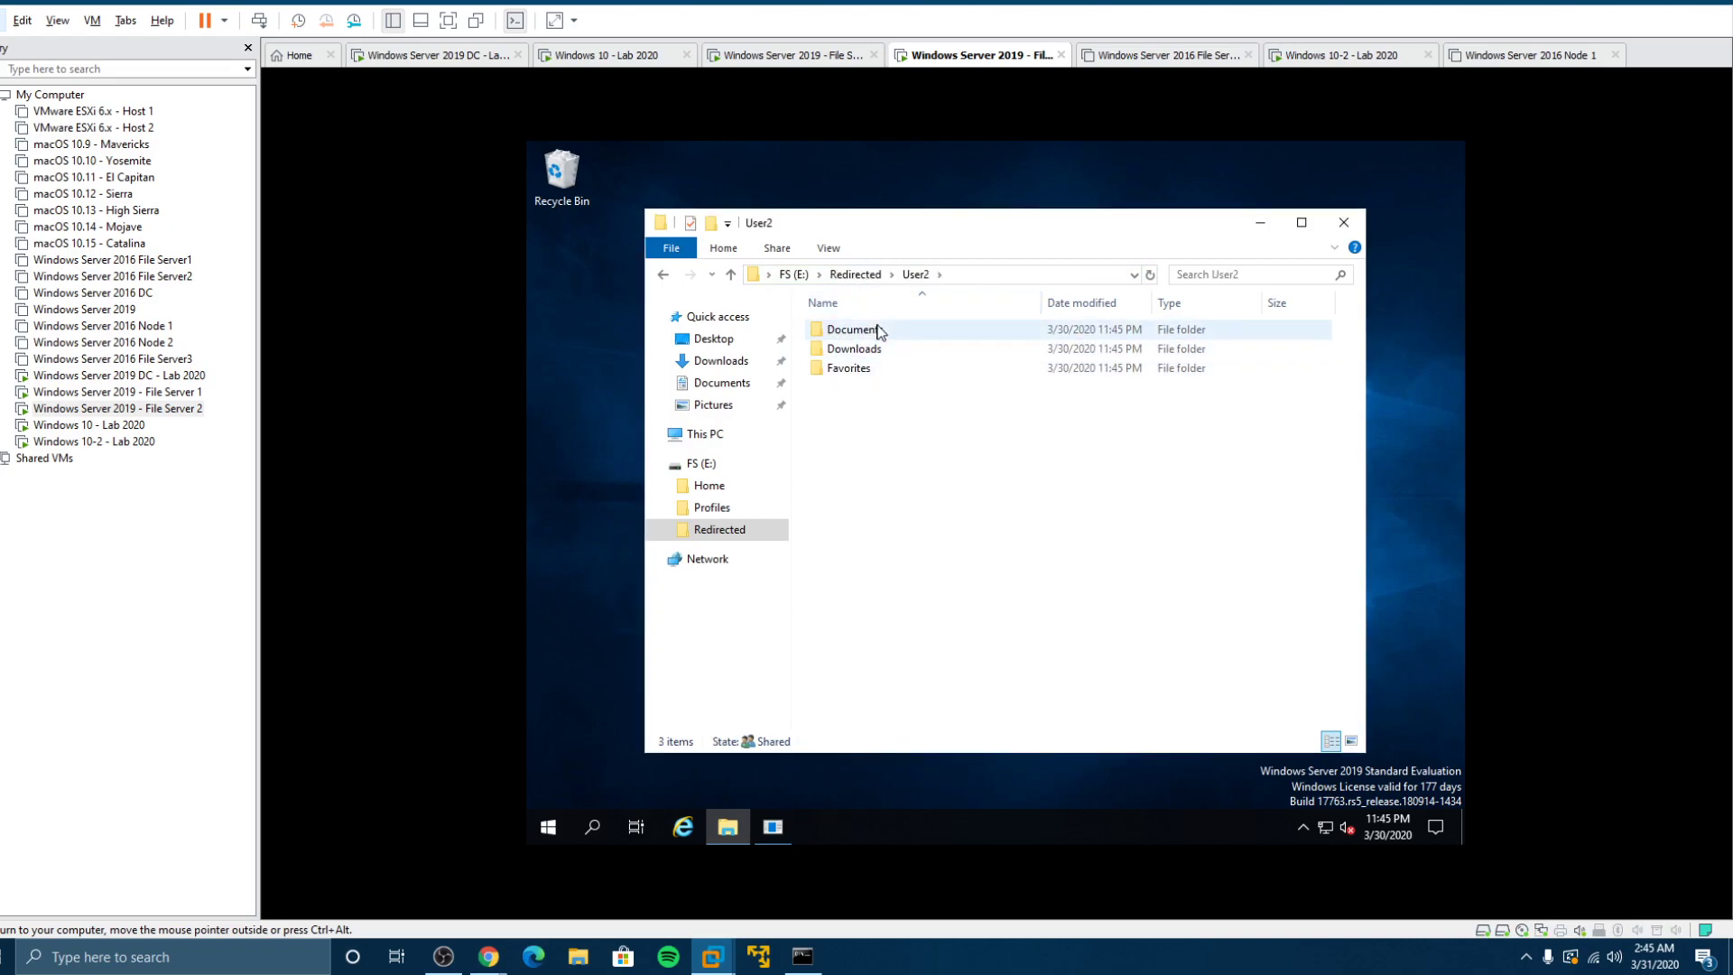
{"action": "left_click", "coordinate": [872, 330]}
{"action": "double_click", "coordinate": [871, 331]}
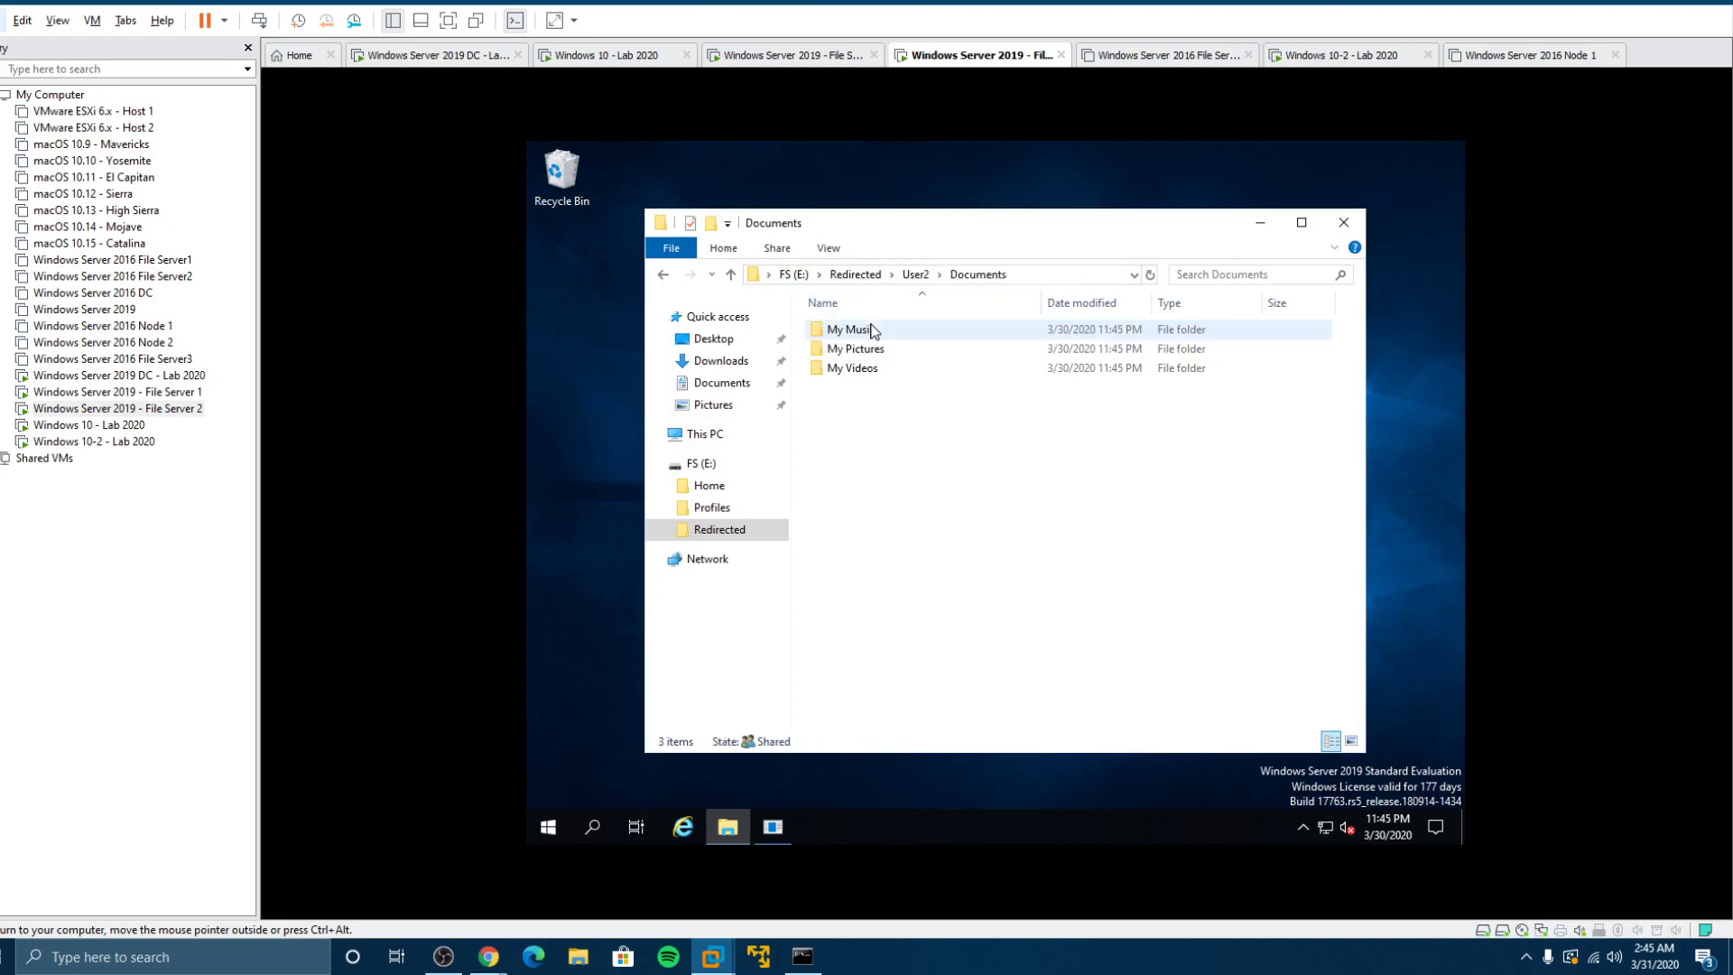
{"action": "left_click", "coordinate": [913, 275]}
{"action": "left_click", "coordinate": [873, 275]}
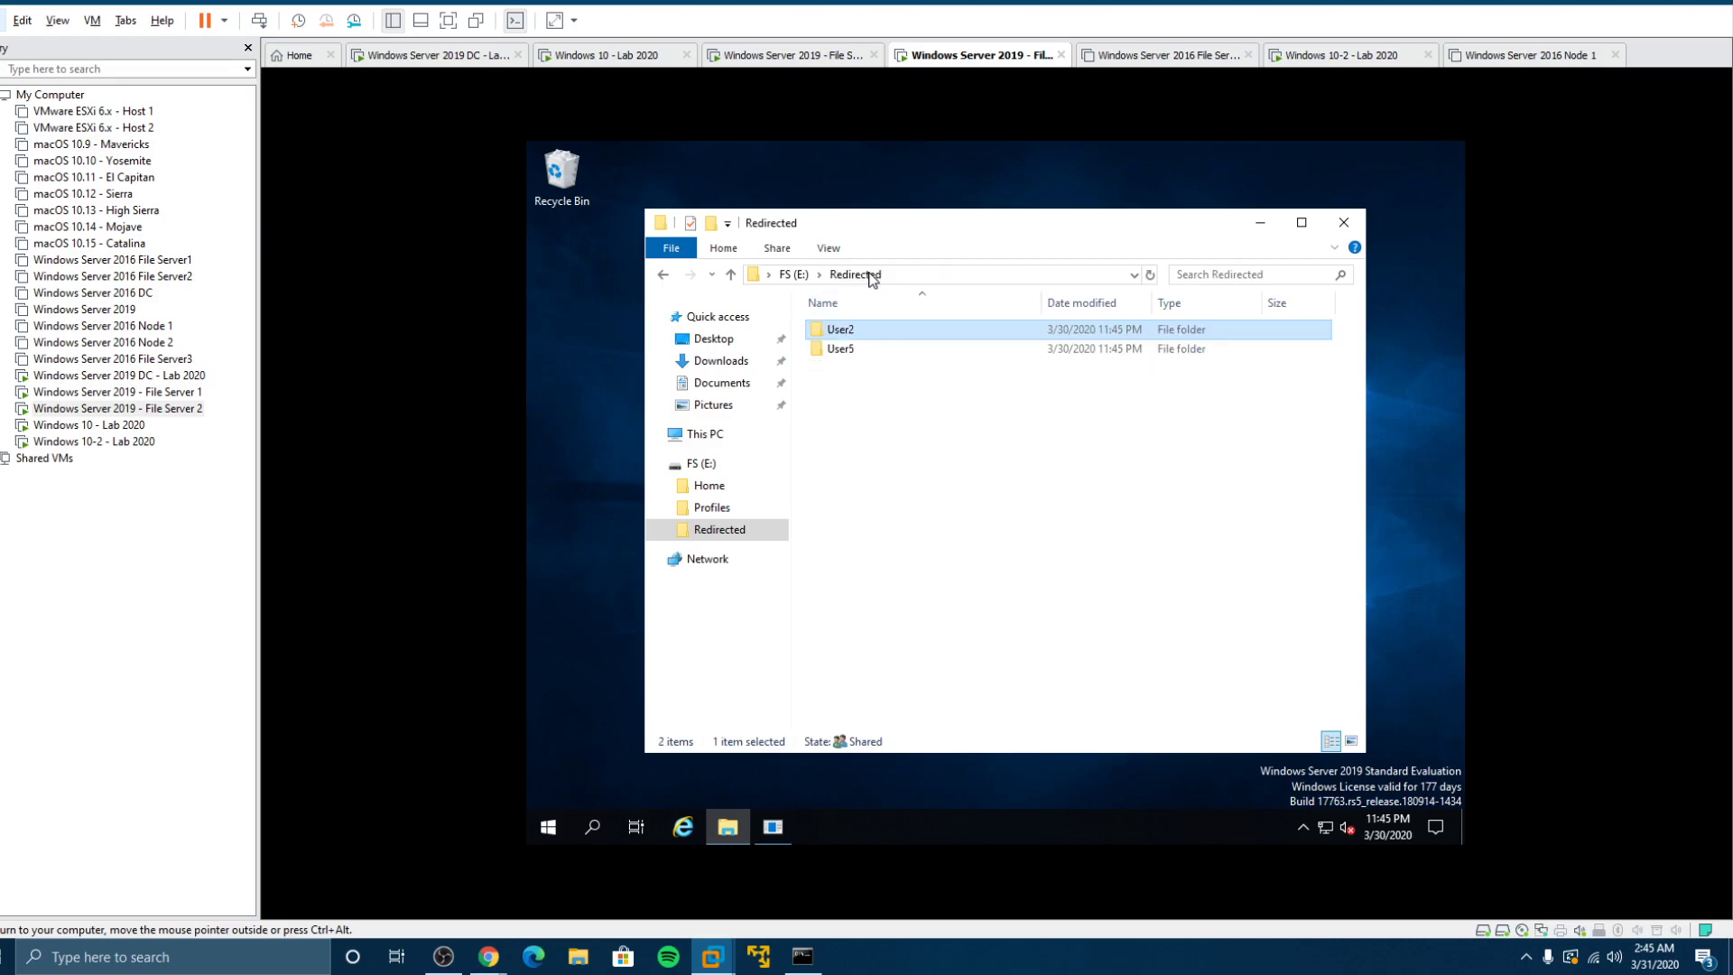
Step: Try opening User2's Documents and Desktop folders, cancelling each permission warning
{"action": "double_click", "coordinate": [846, 333]}
{"action": "double_click", "coordinate": [970, 330]}
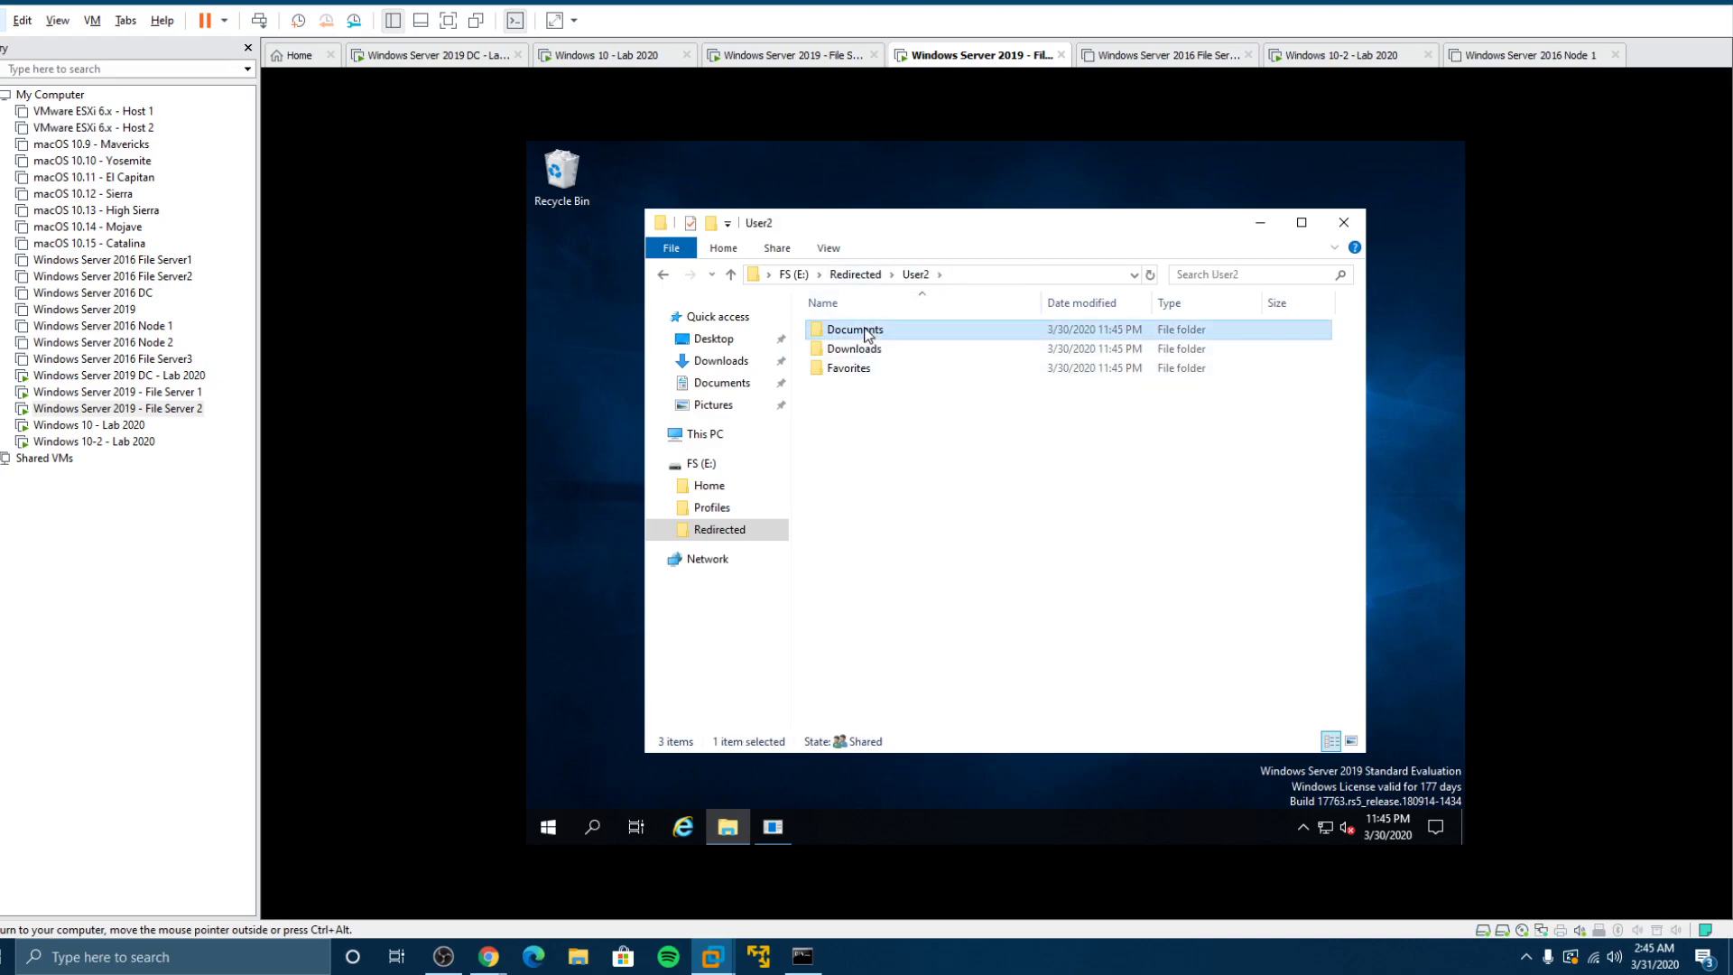
{"action": "left_click", "coordinate": [1072, 507]}
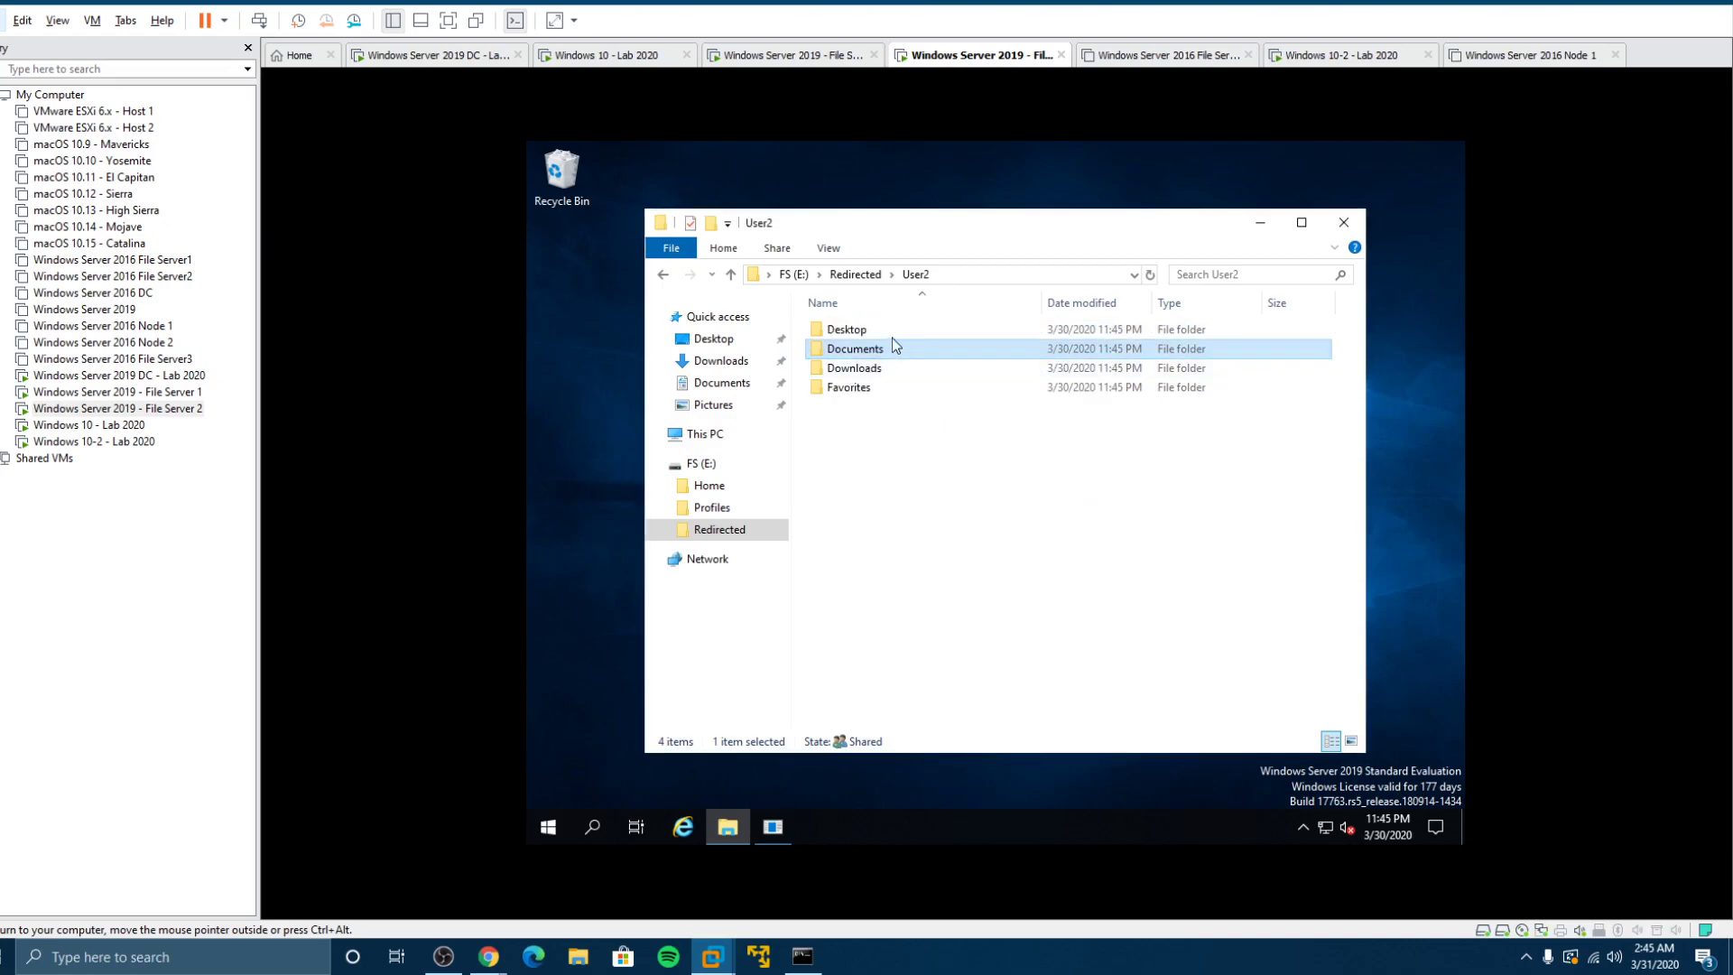
{"action": "double_click", "coordinate": [903, 329]}
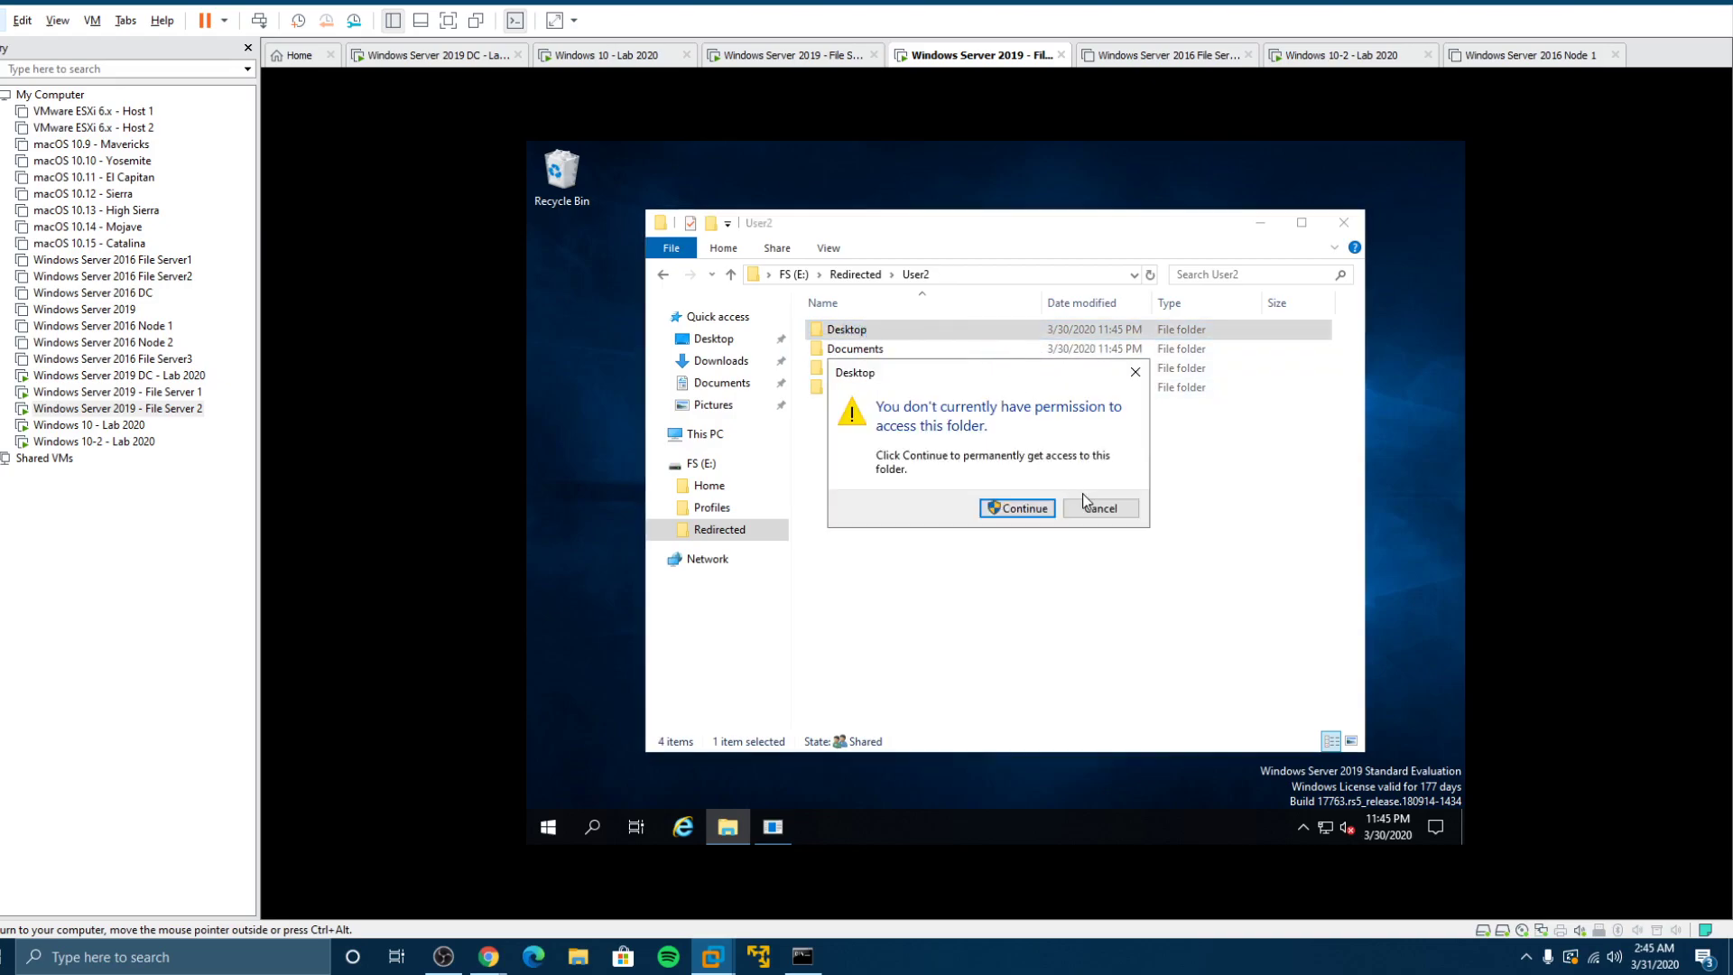
{"action": "left_click", "coordinate": [1105, 508]}
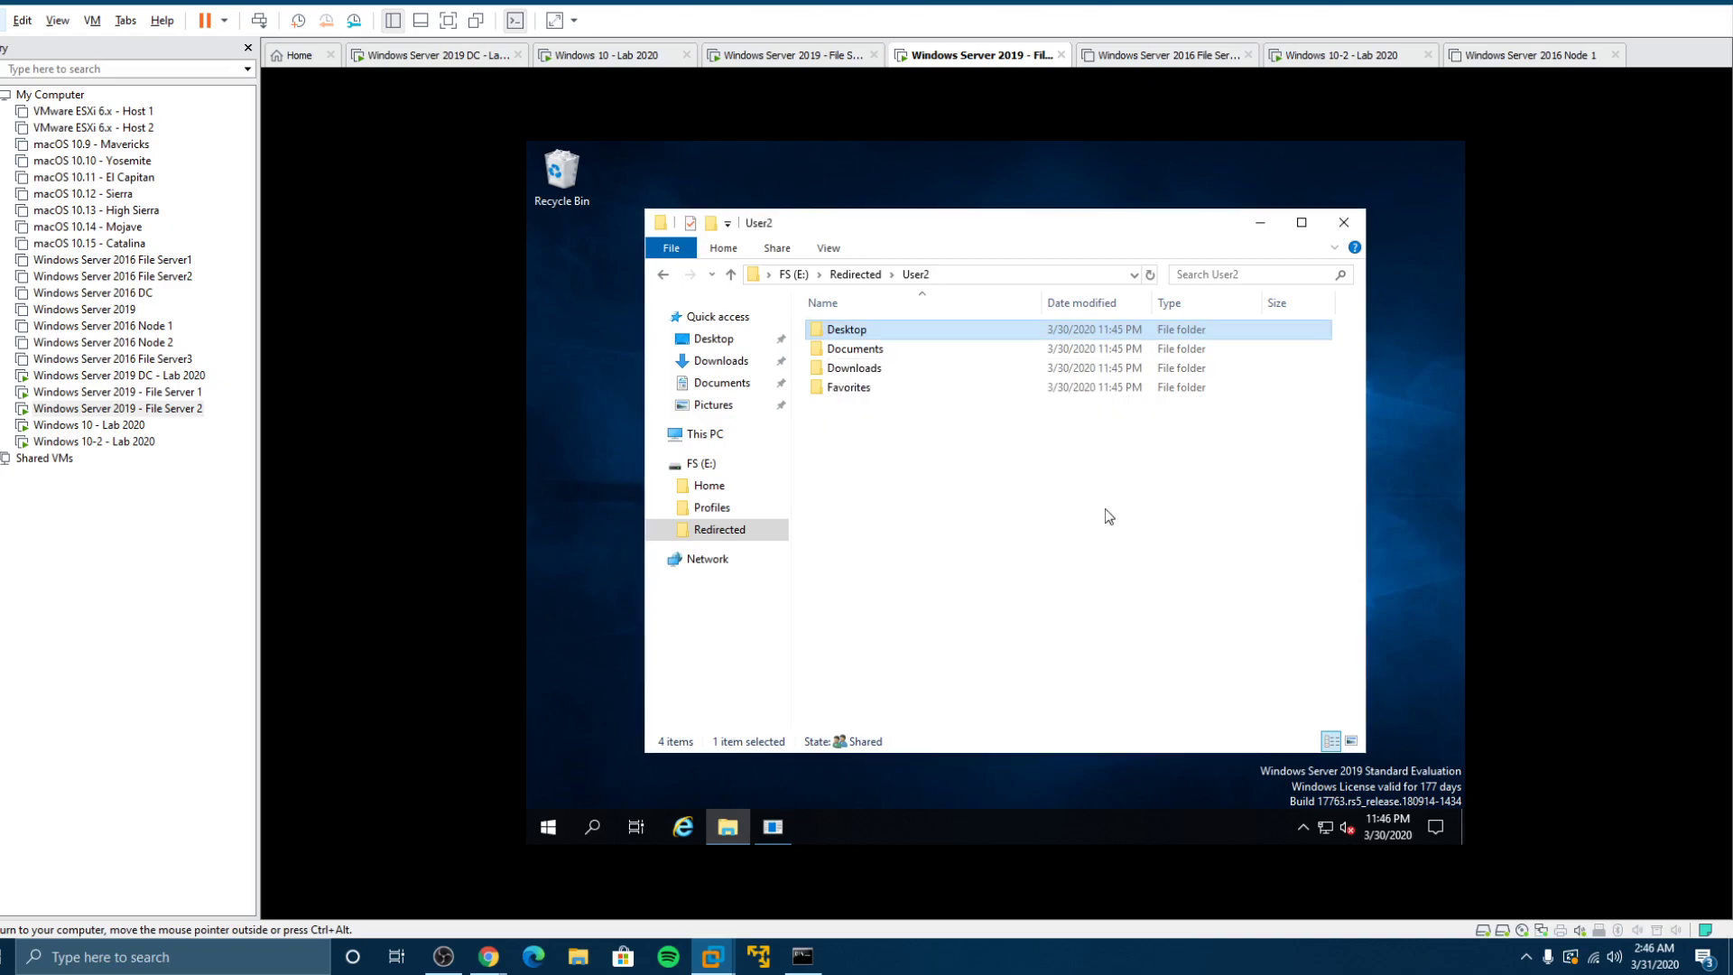
{"action": "double_click", "coordinate": [868, 367]}
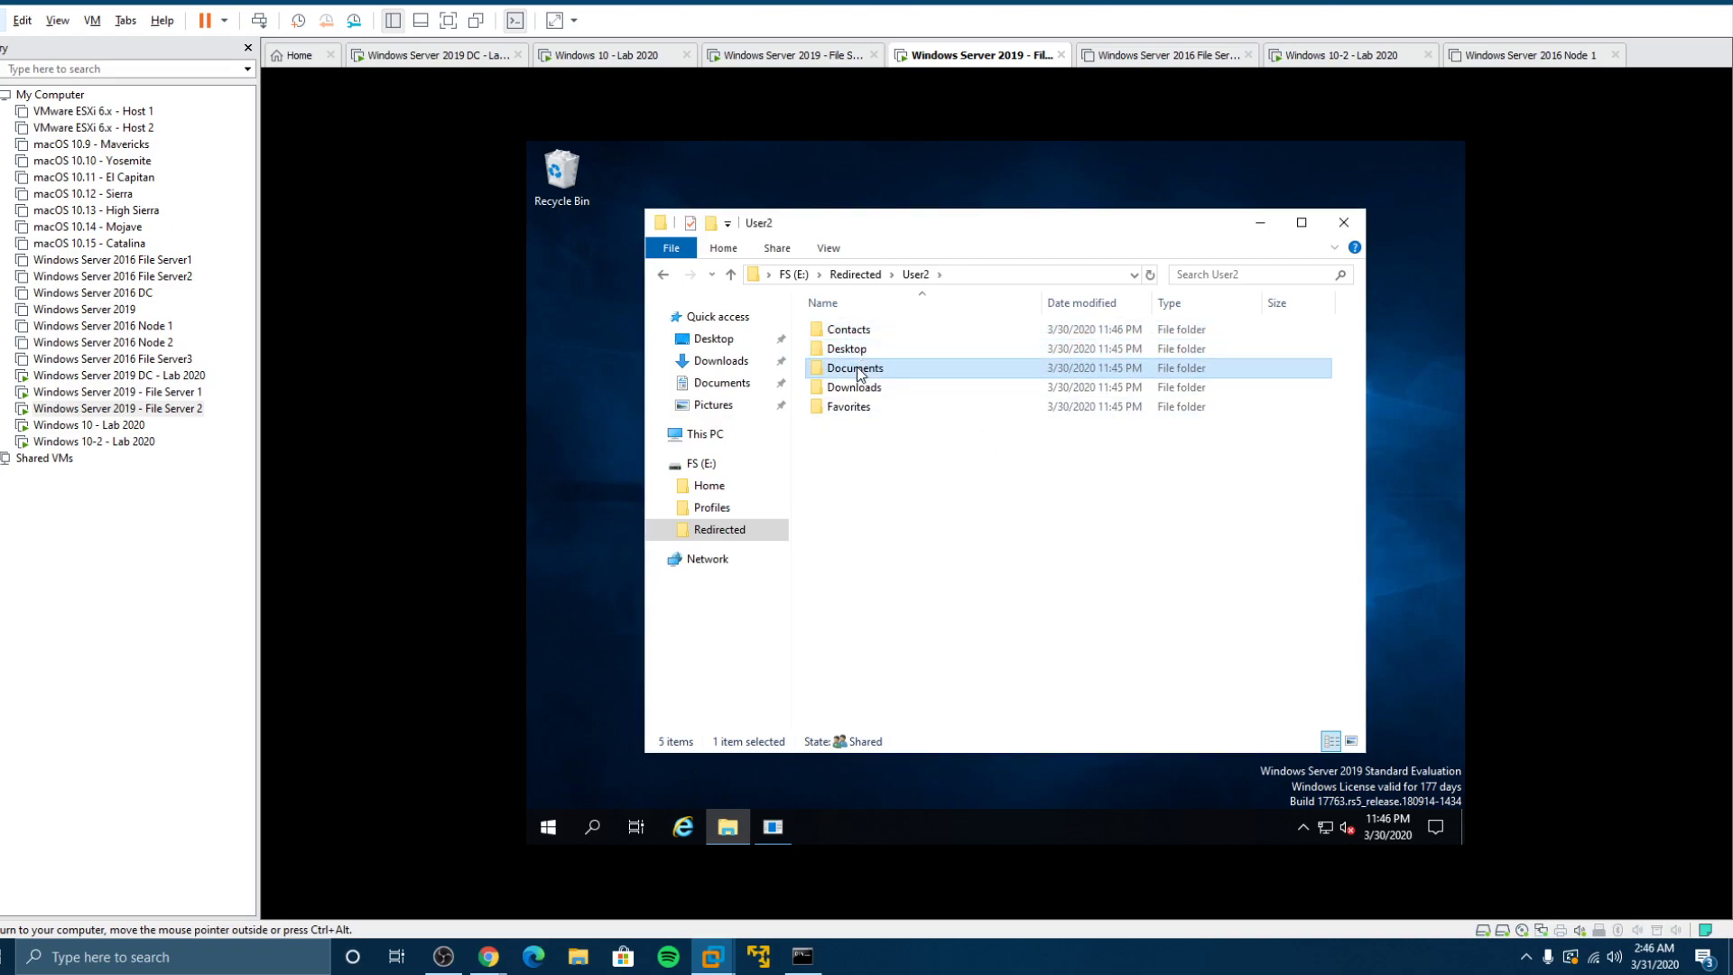
{"action": "left_click", "coordinate": [1100, 507]}
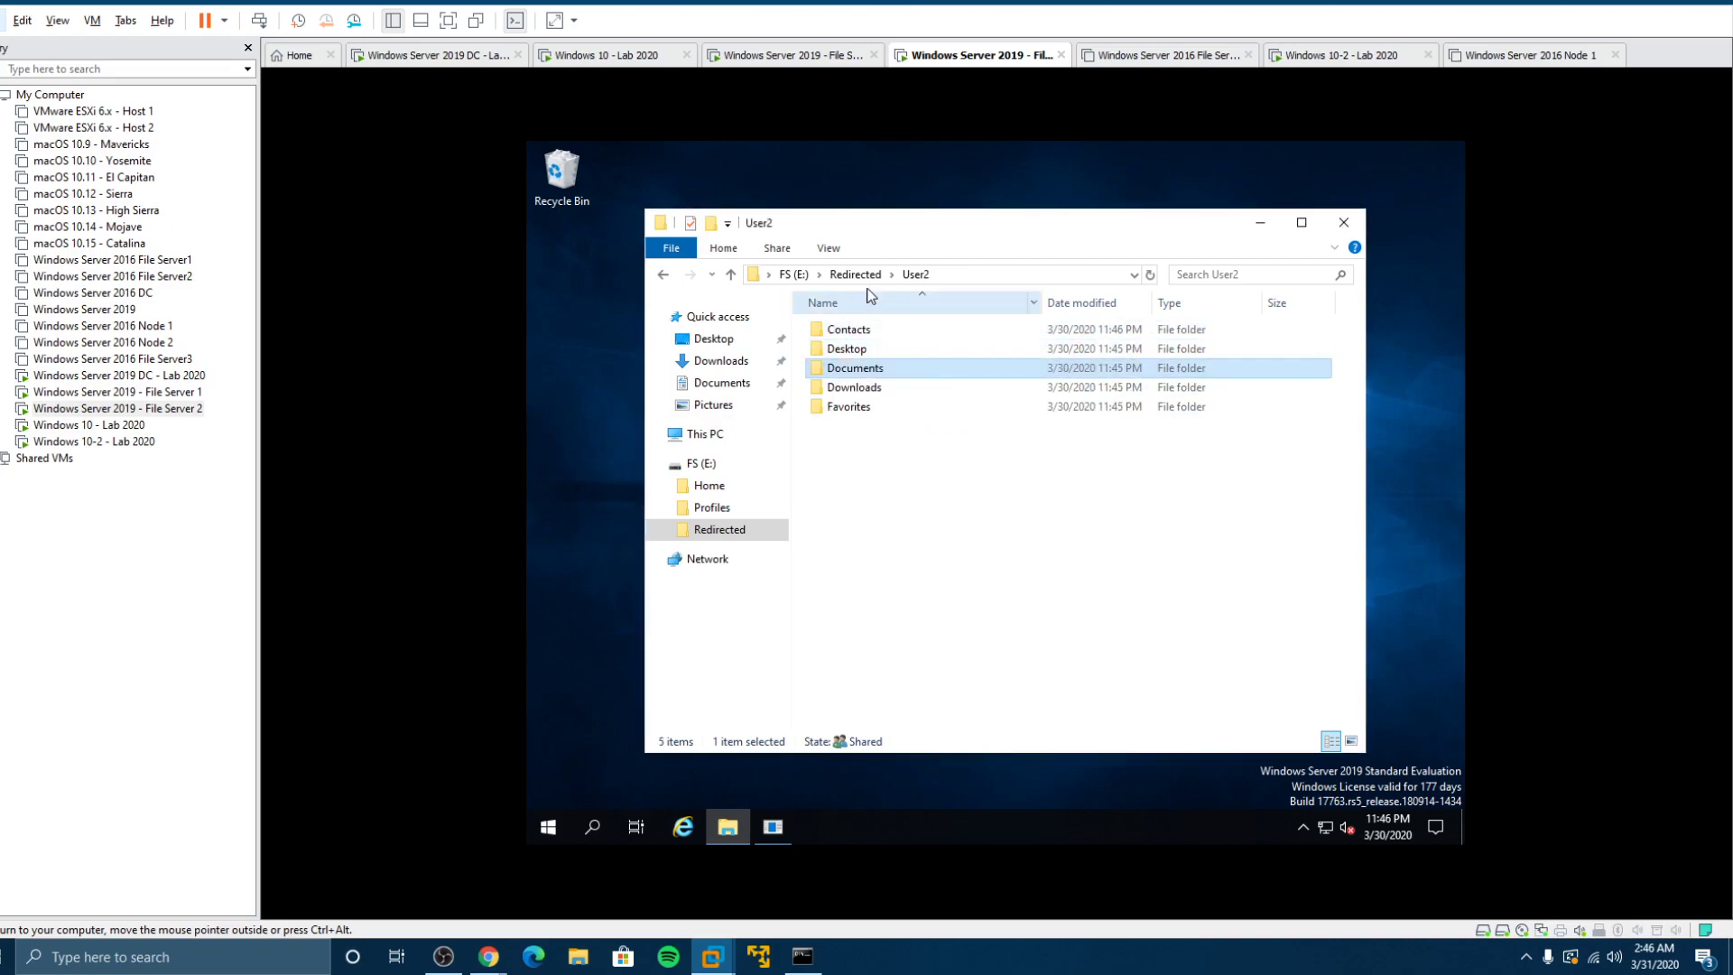
{"action": "left_click", "coordinate": [856, 275]}
Step: Open User5's folder, then close Explorer and cancel the Shutdown Event Tracker prompt
{"action": "double_click", "coordinate": [853, 349]}
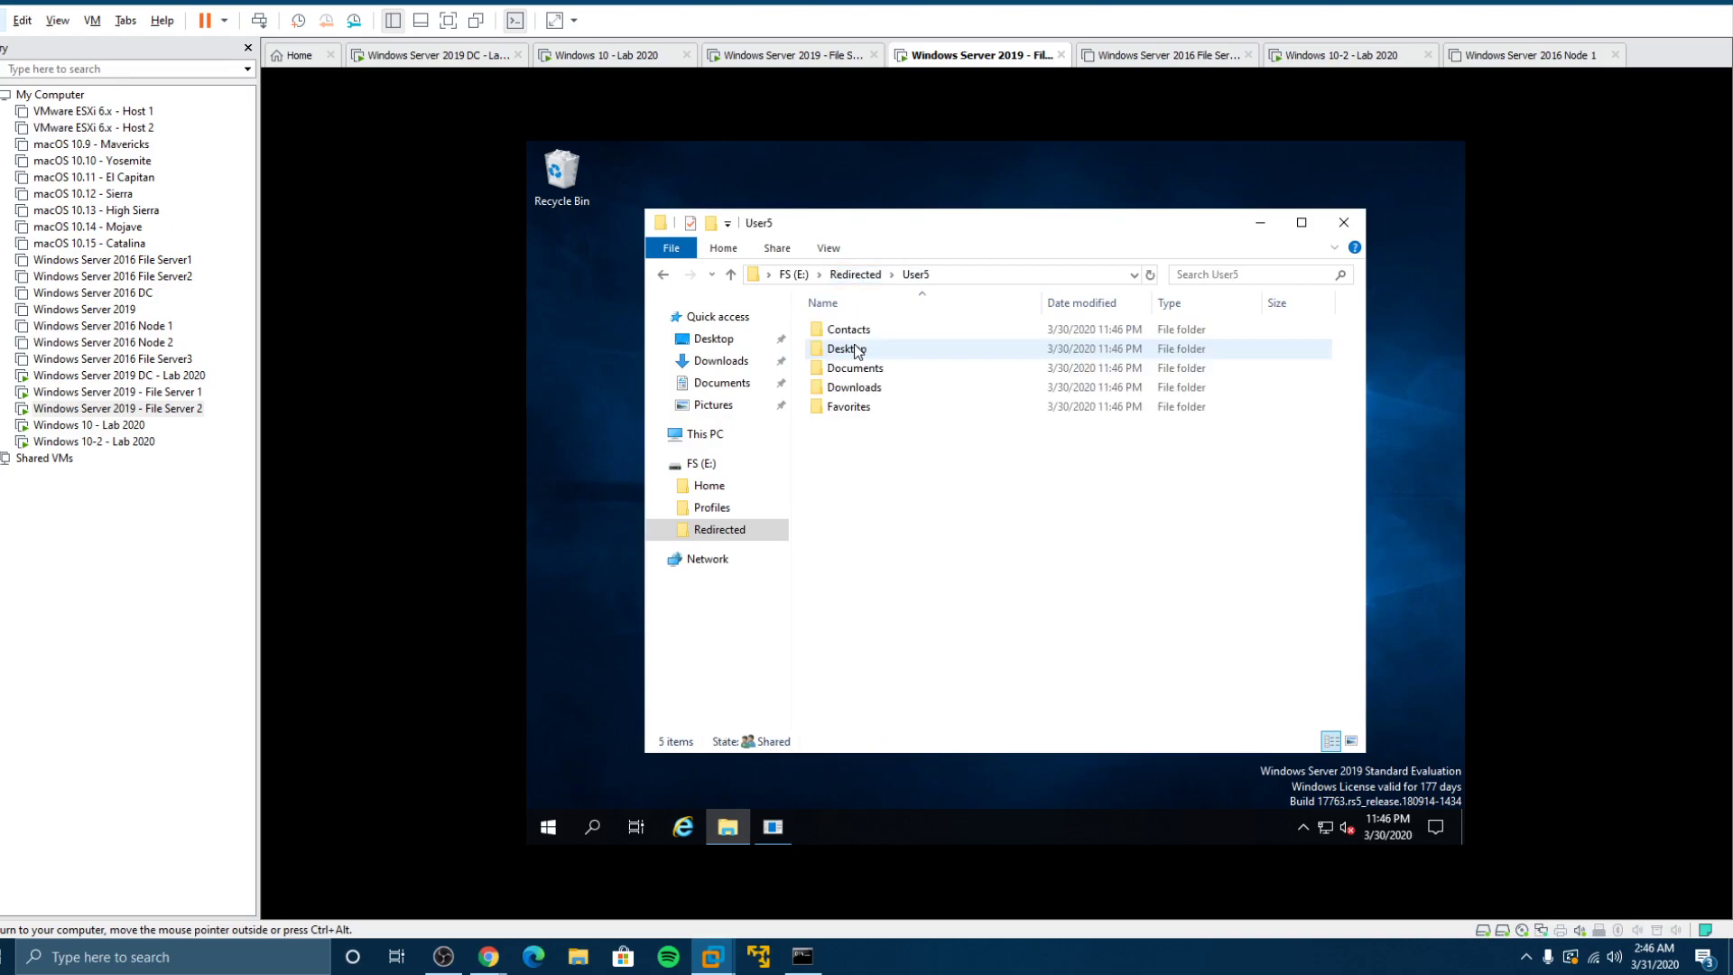
{"action": "left_click", "coordinate": [1342, 223]}
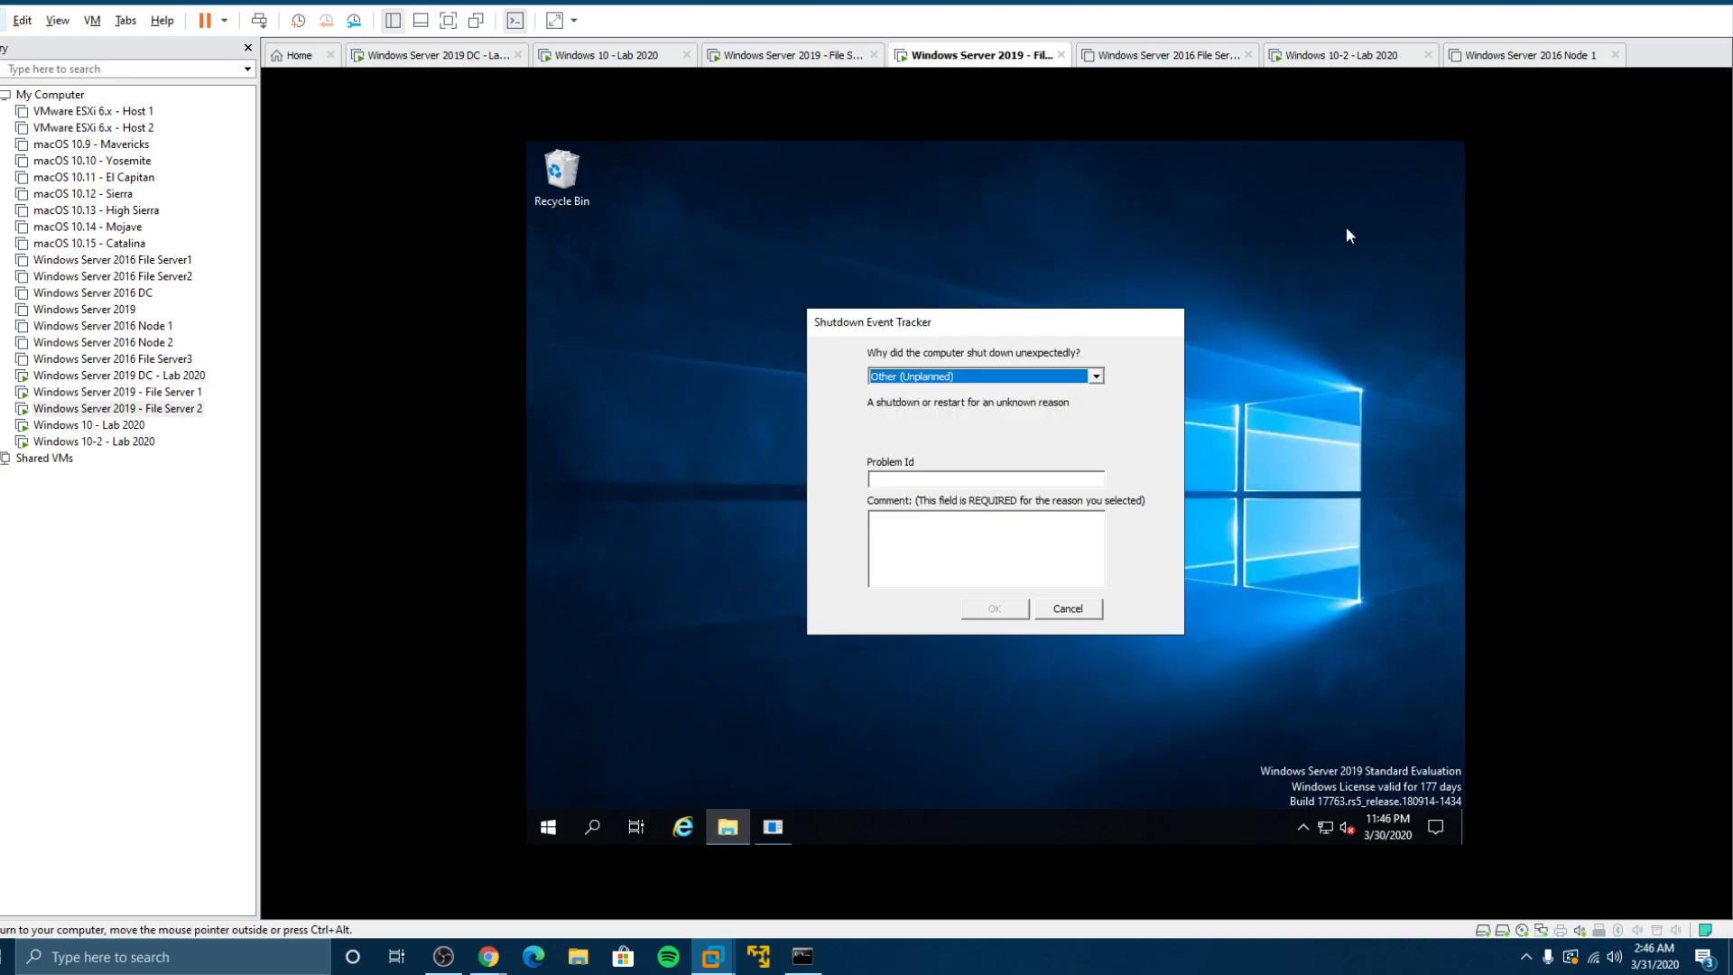
{"action": "left_click", "coordinate": [1067, 608]}
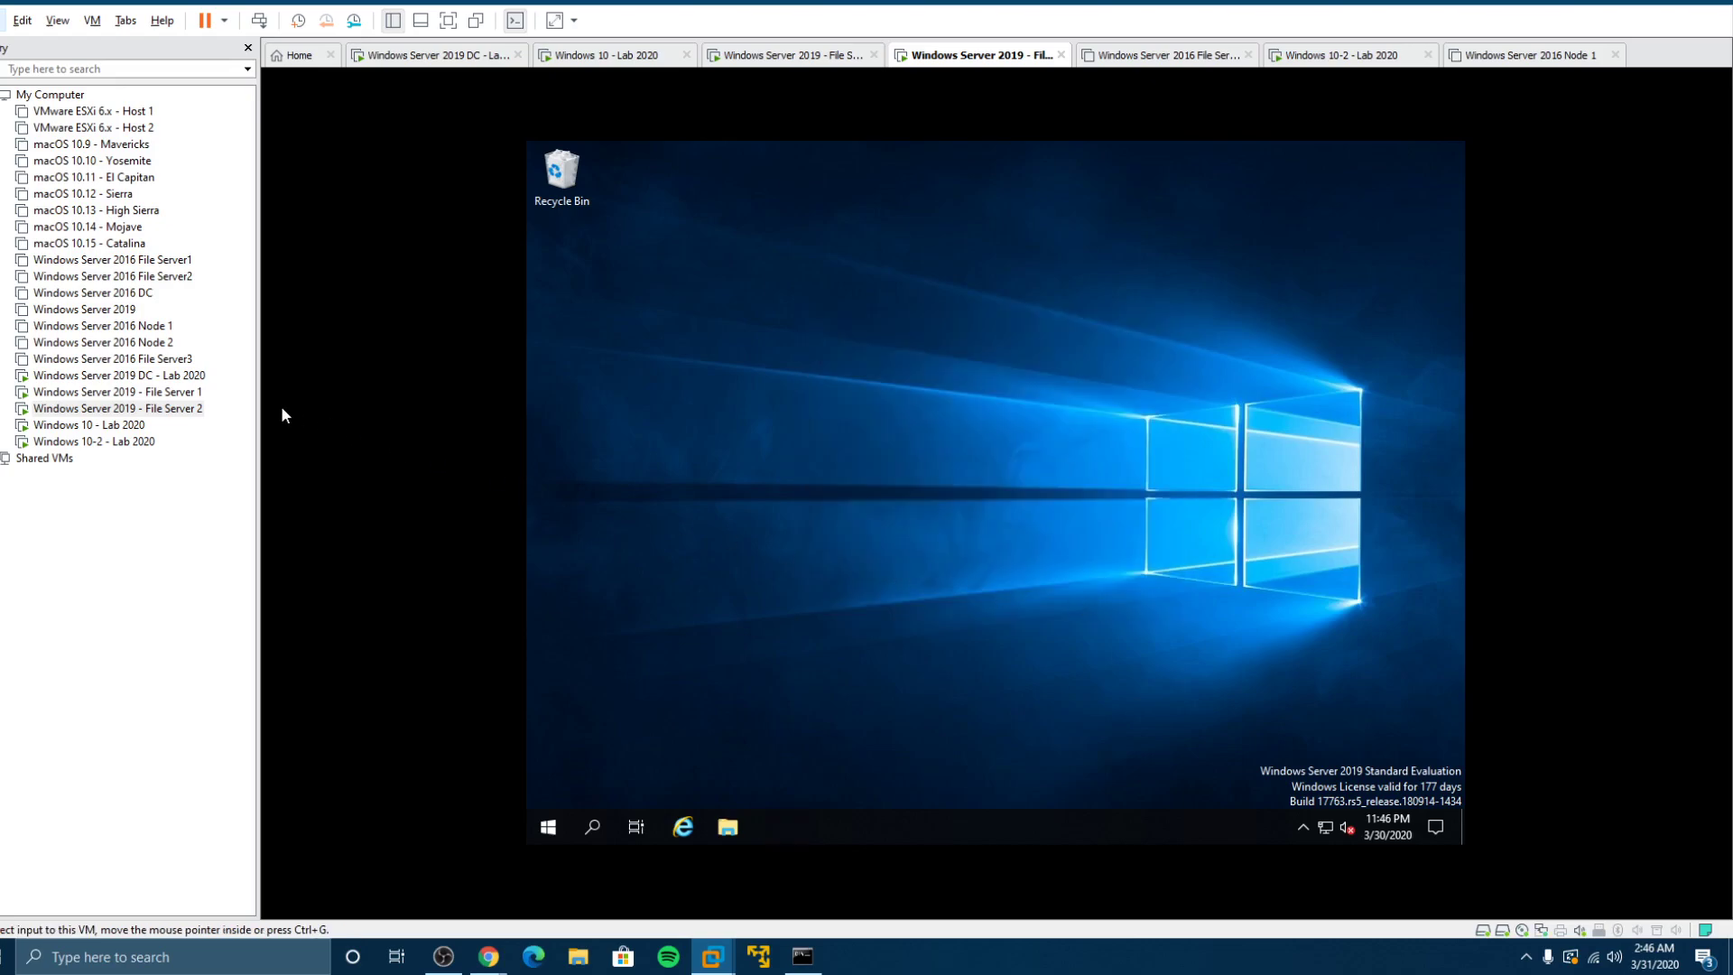
Step: On the Windows 10 client, check the Desktop folder's Location in its Properties
{"action": "left_click", "coordinate": [137, 428]}
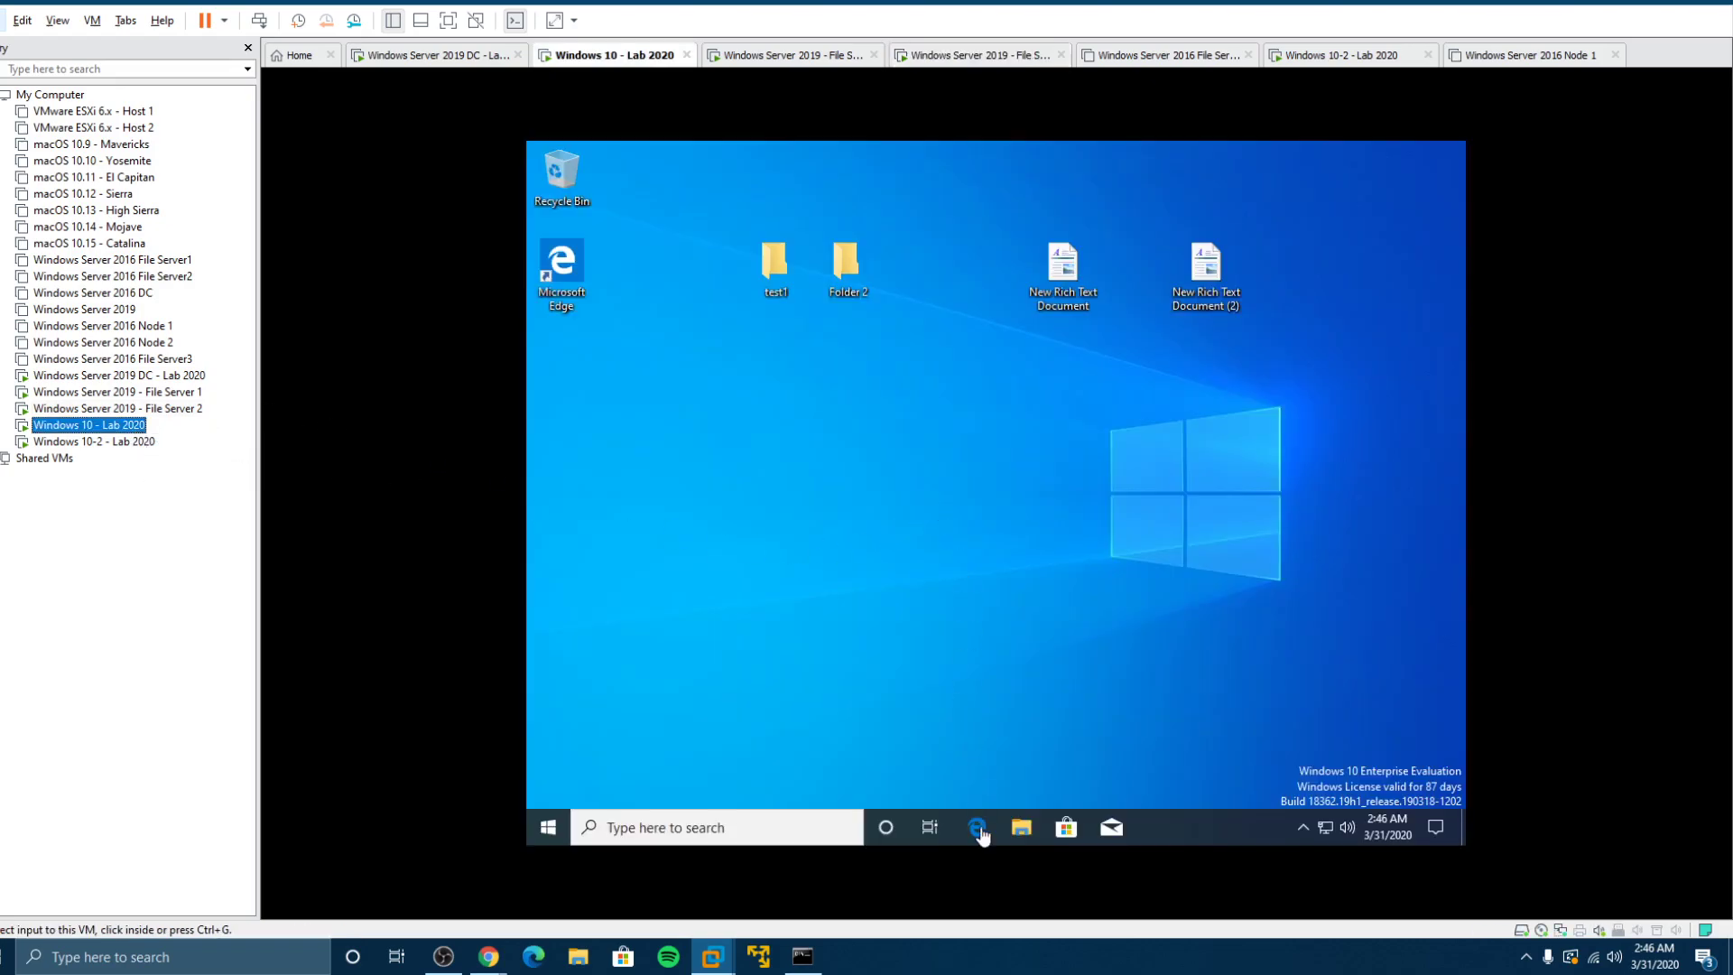
{"action": "left_click", "coordinate": [999, 492]}
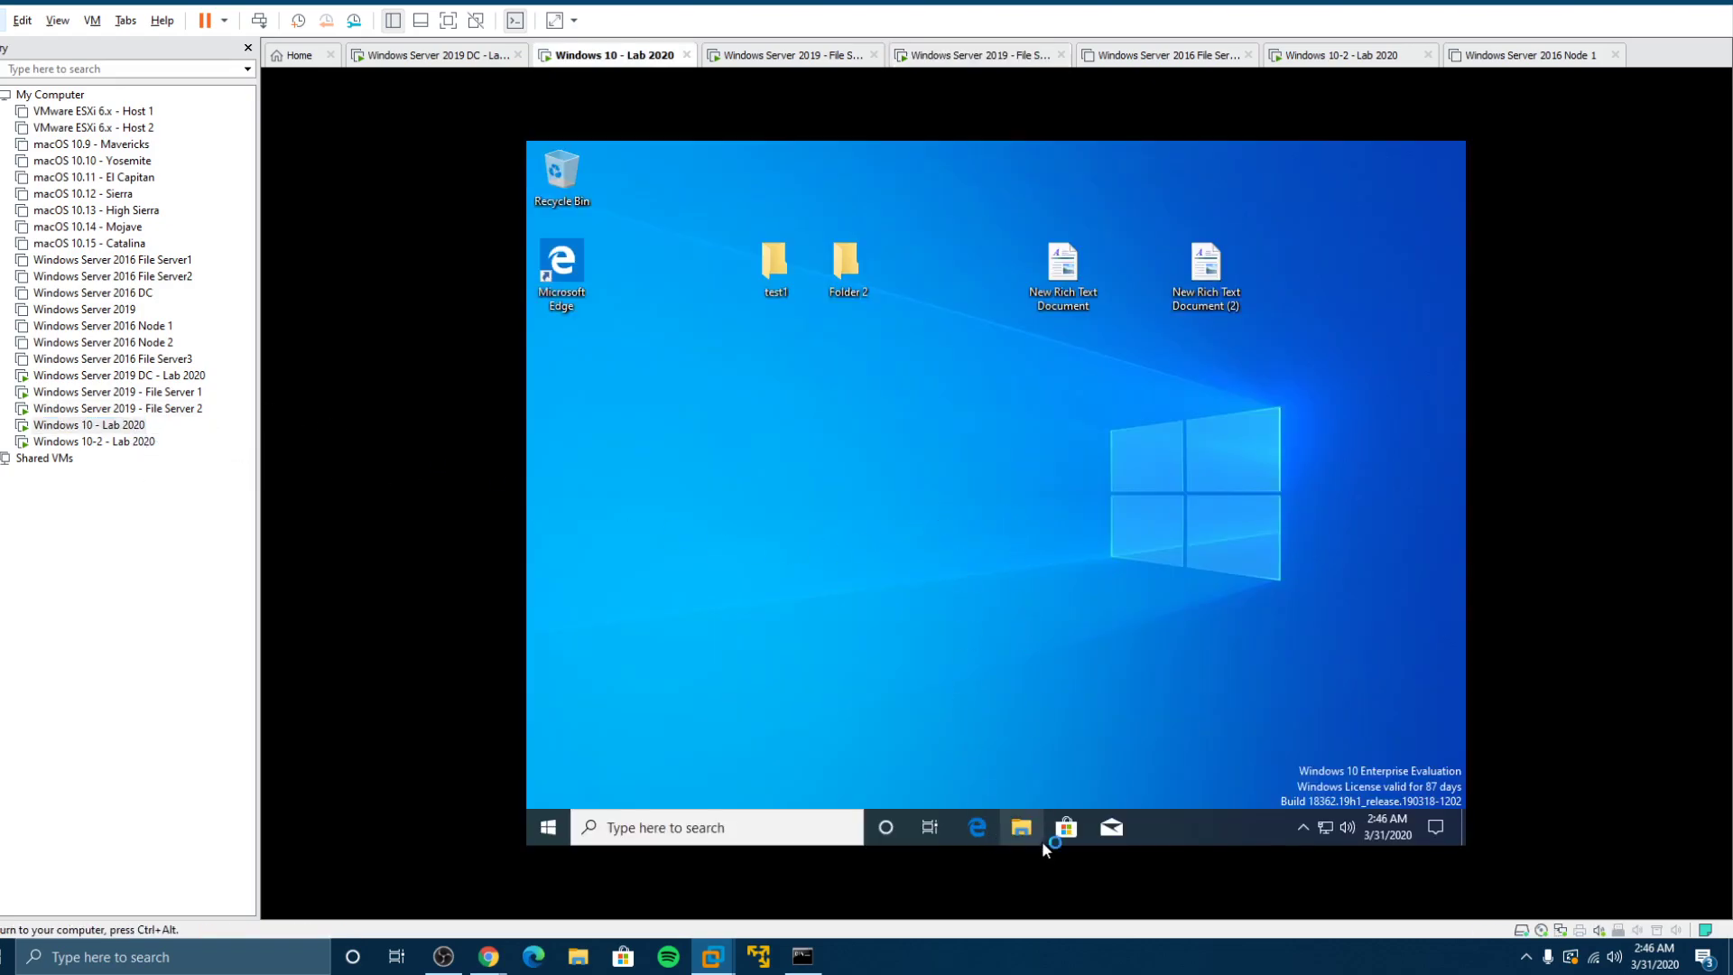
{"action": "left_click", "coordinate": [1021, 827]}
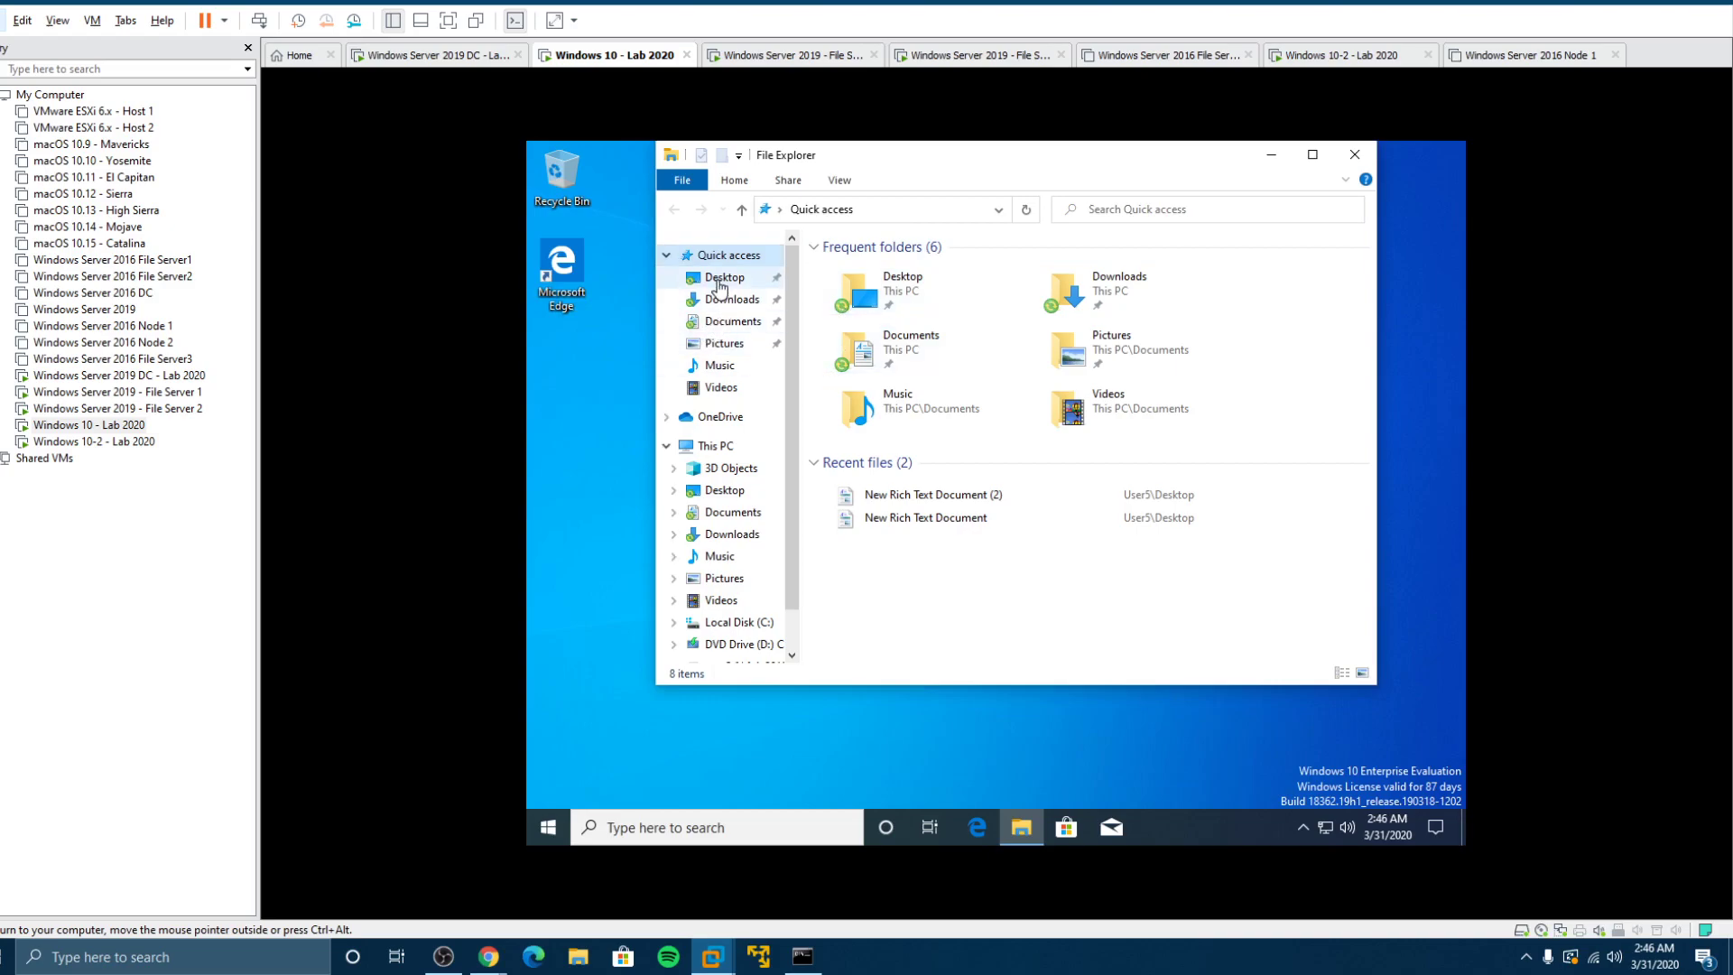
{"action": "right_click", "coordinate": [719, 287]}
{"action": "left_click", "coordinate": [773, 555]}
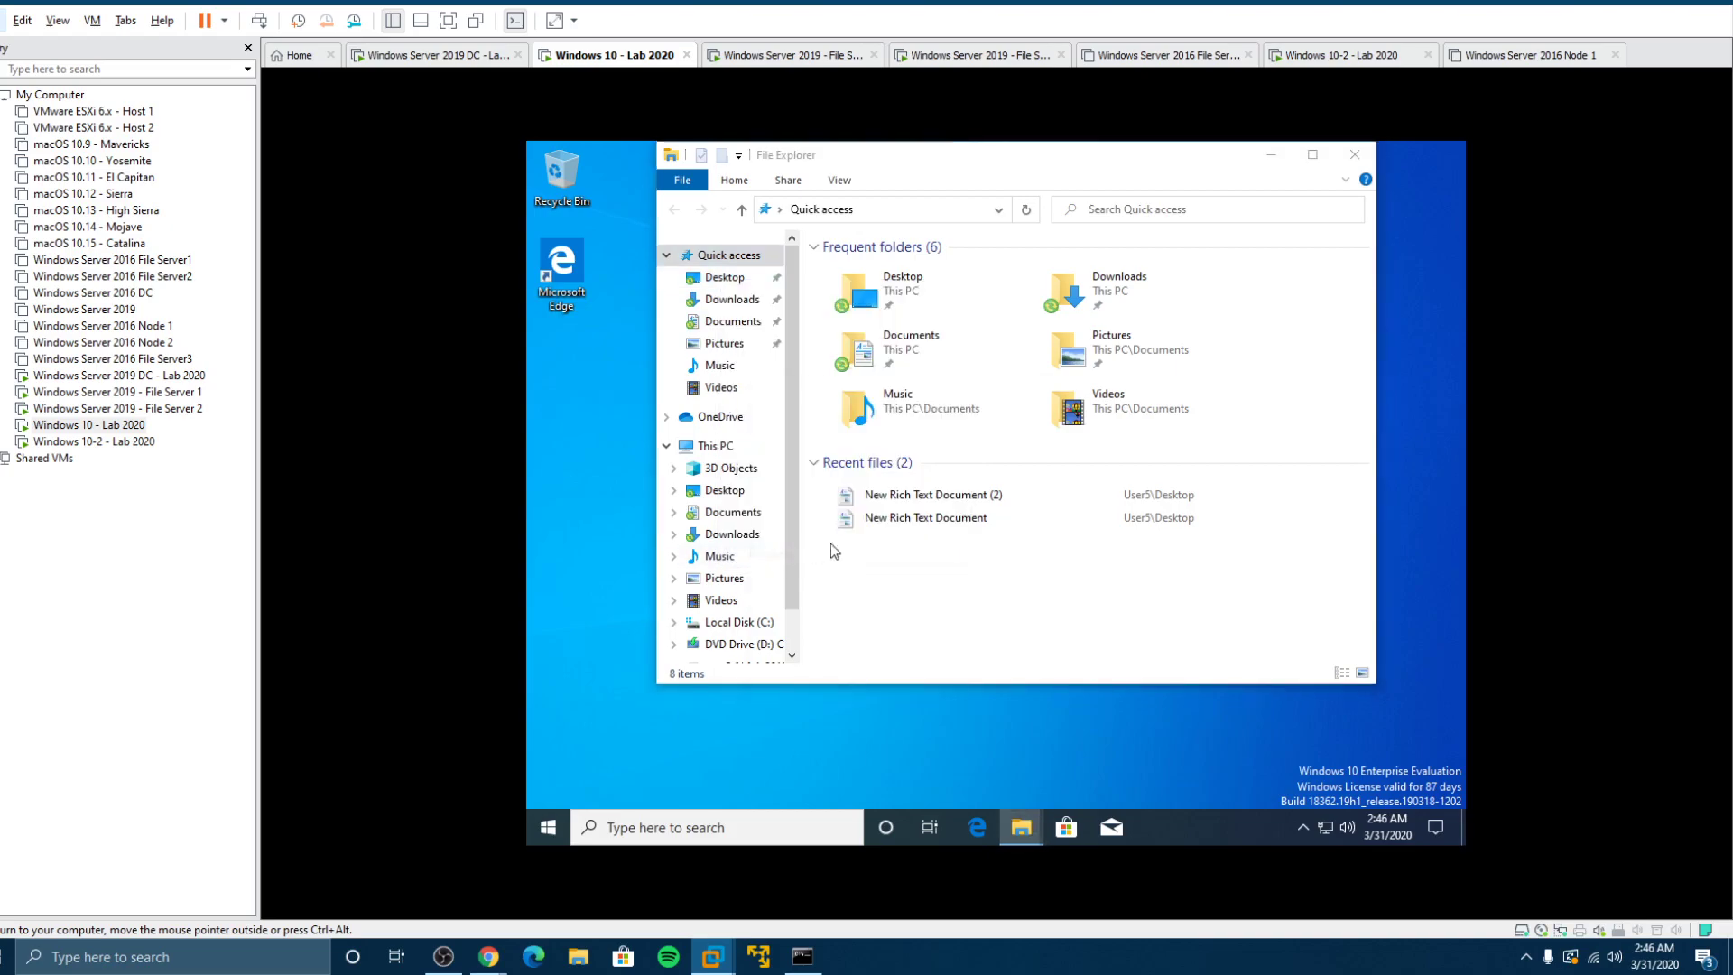
{"action": "left_click_drag", "start_coordinate": [971, 522], "coordinate": [827, 524]}
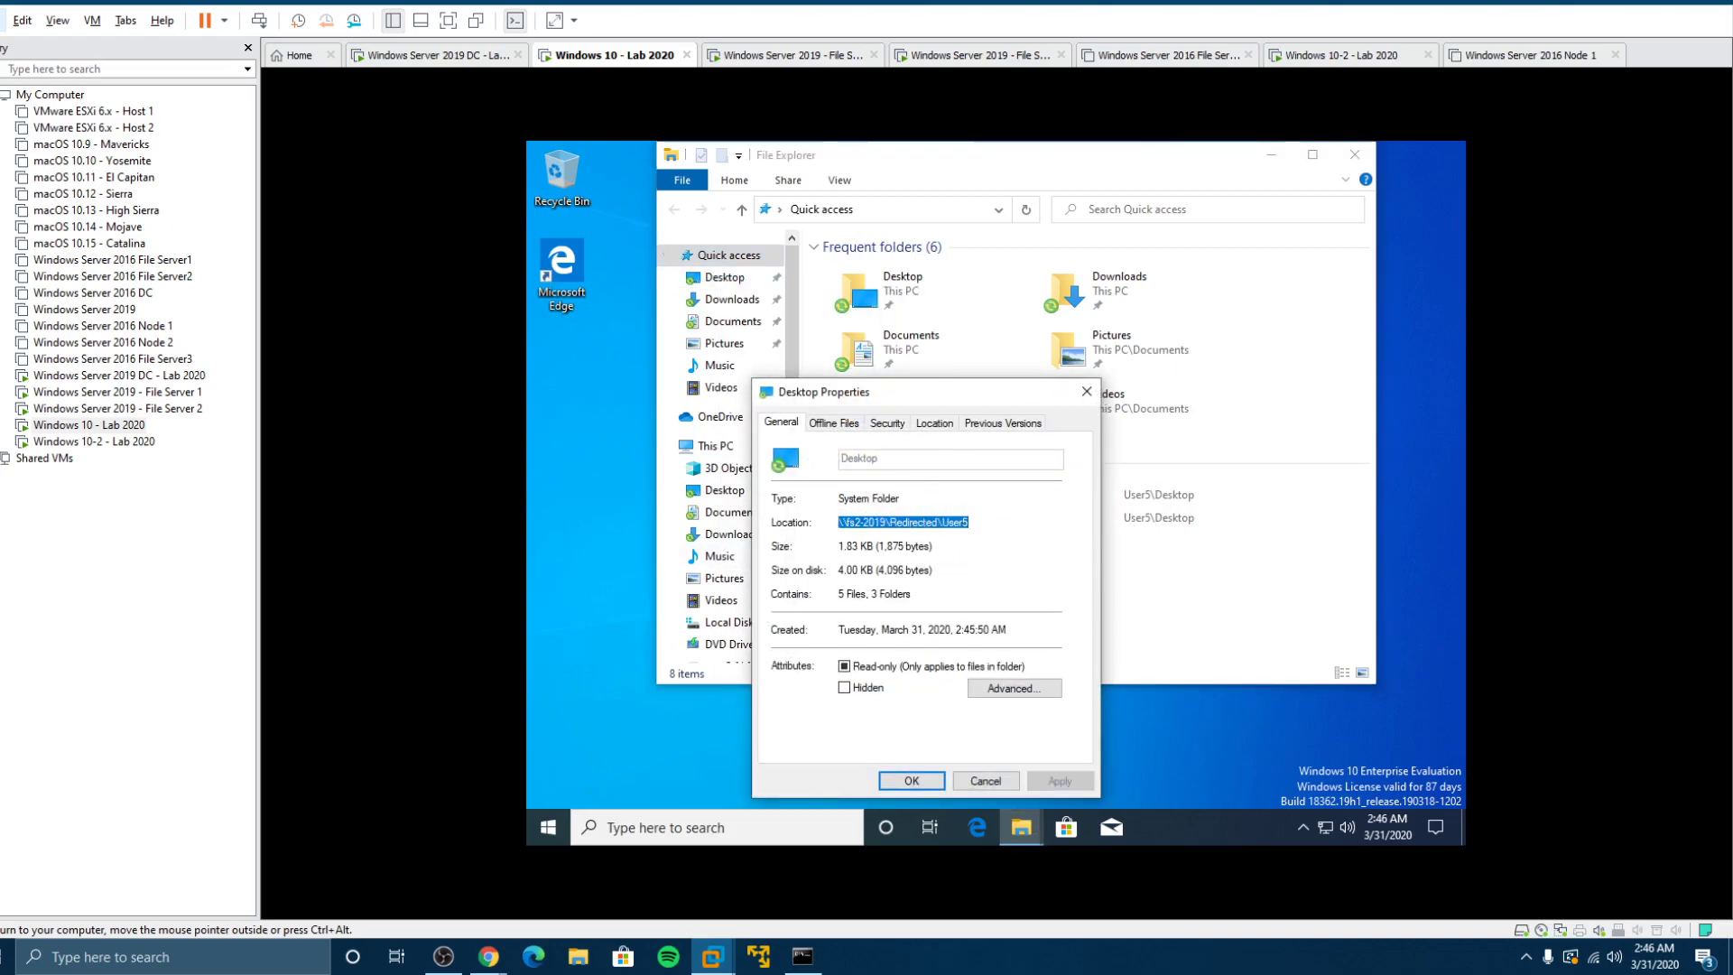
{"action": "left_click", "coordinate": [933, 424]}
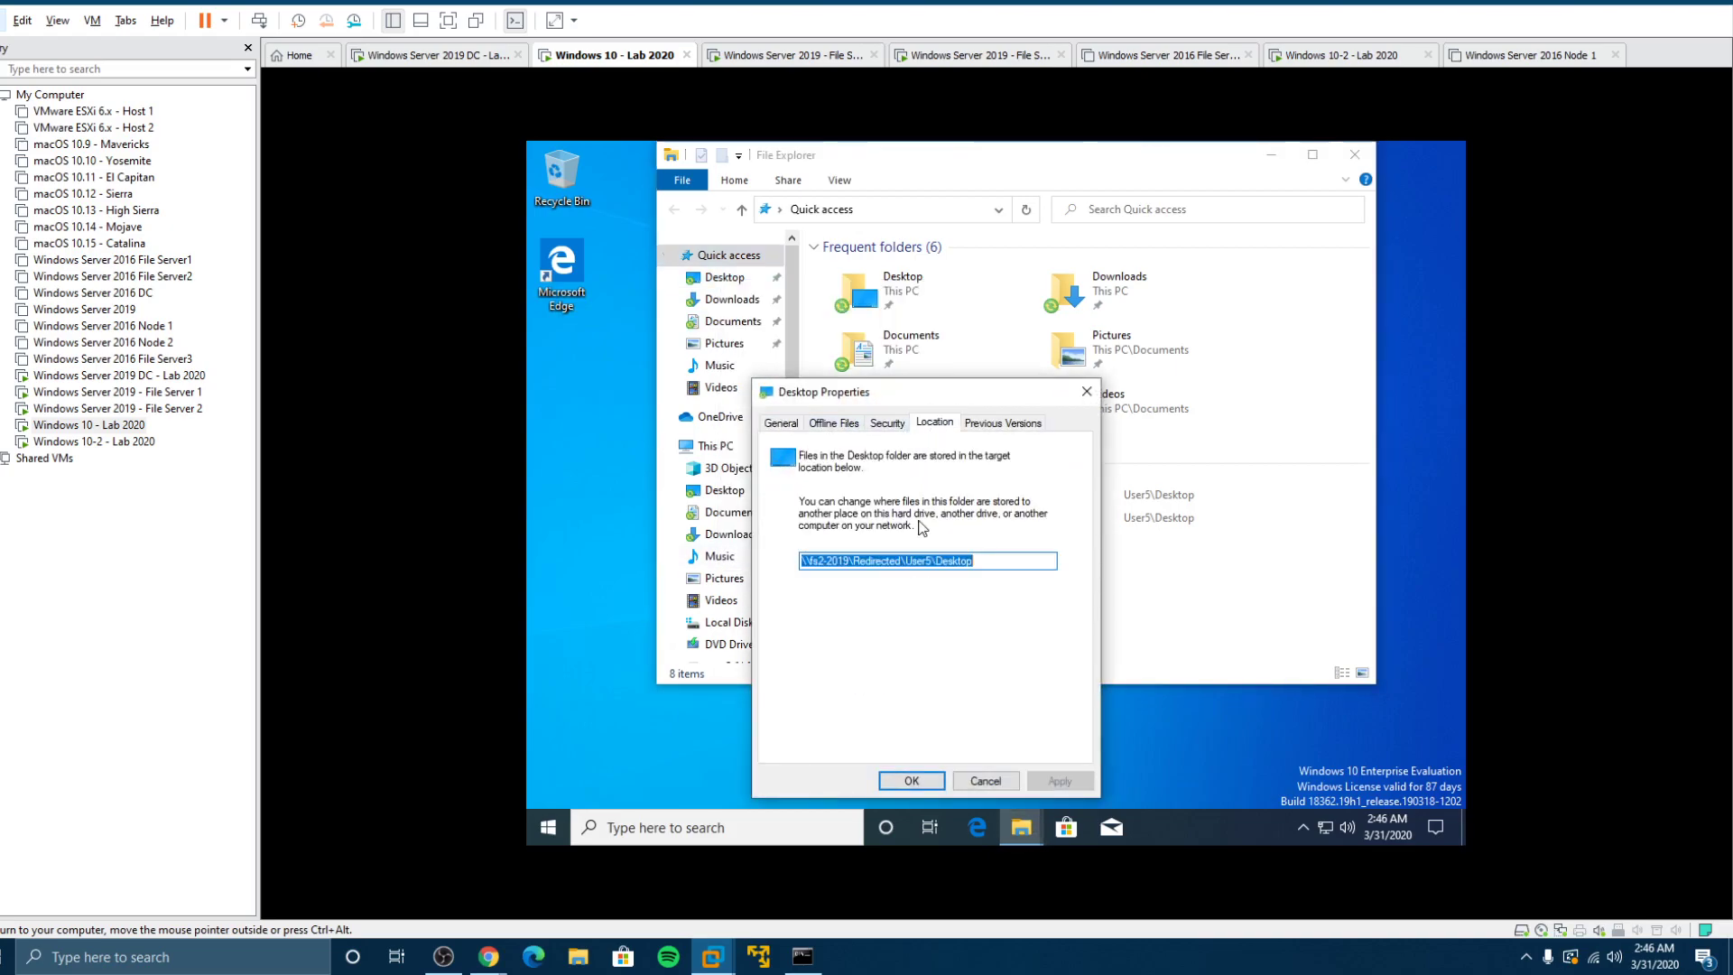
{"action": "left_click", "coordinate": [982, 784]}
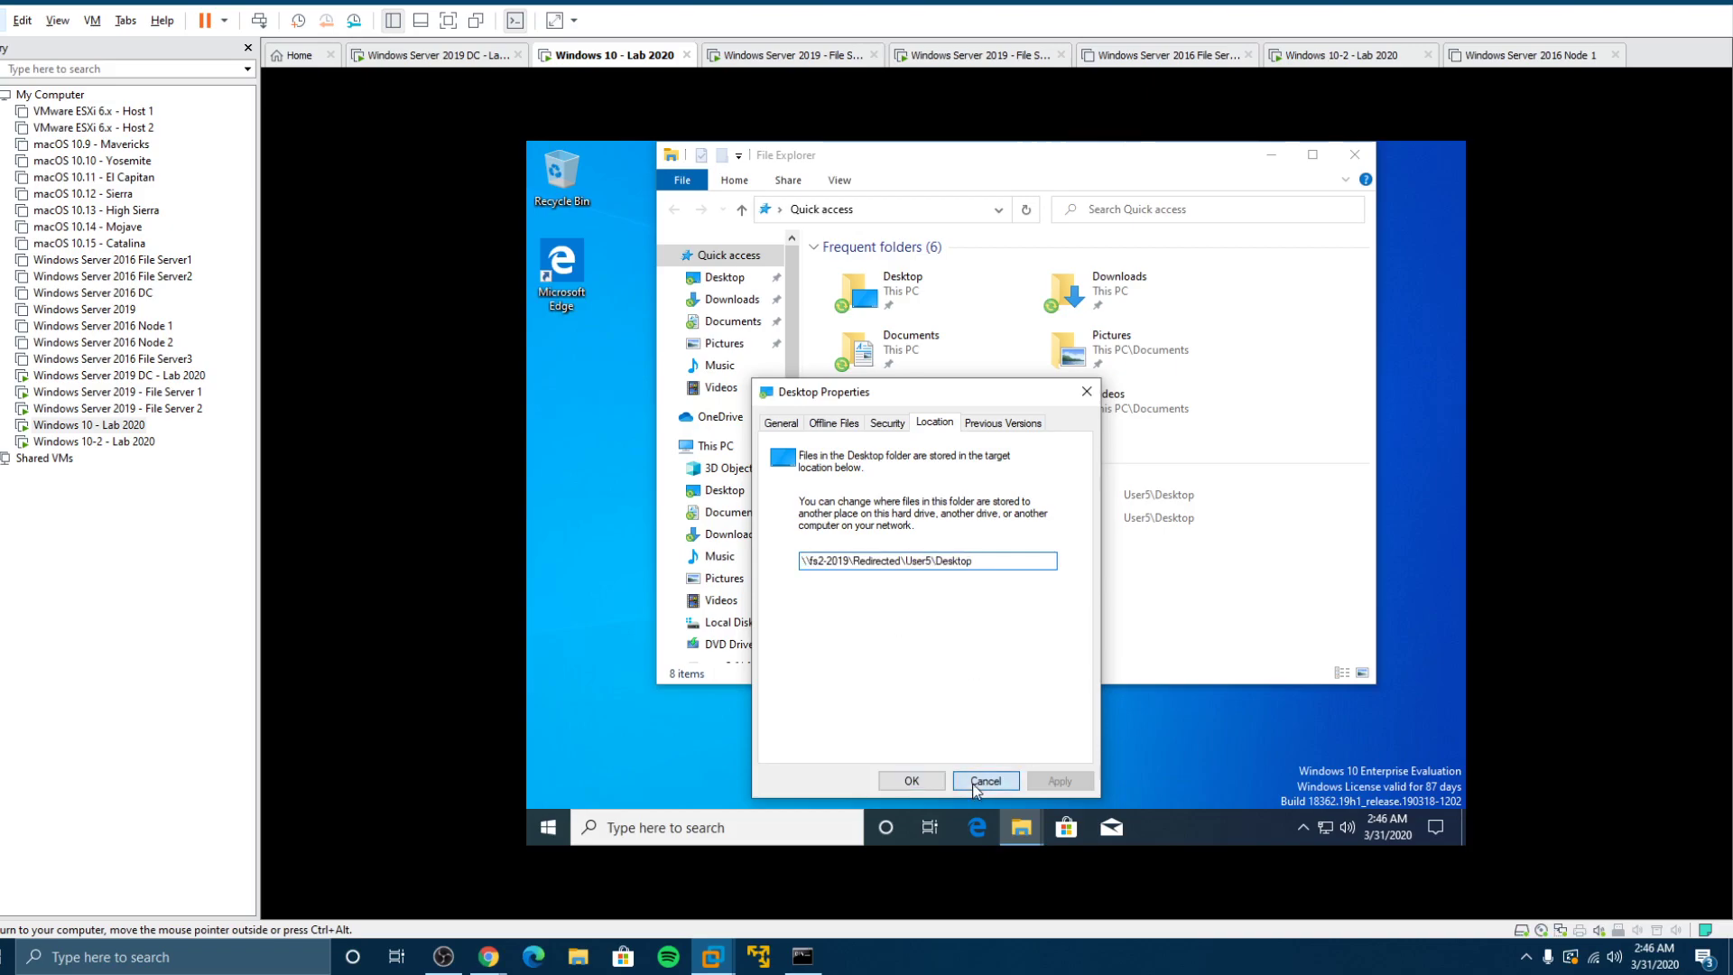
Step: Check the Downloads folder's Location, showing \\fs2-2019\Redirected\User5\Downloads
{"action": "left_click", "coordinate": [733, 301]}
{"action": "right_click", "coordinate": [737, 307]}
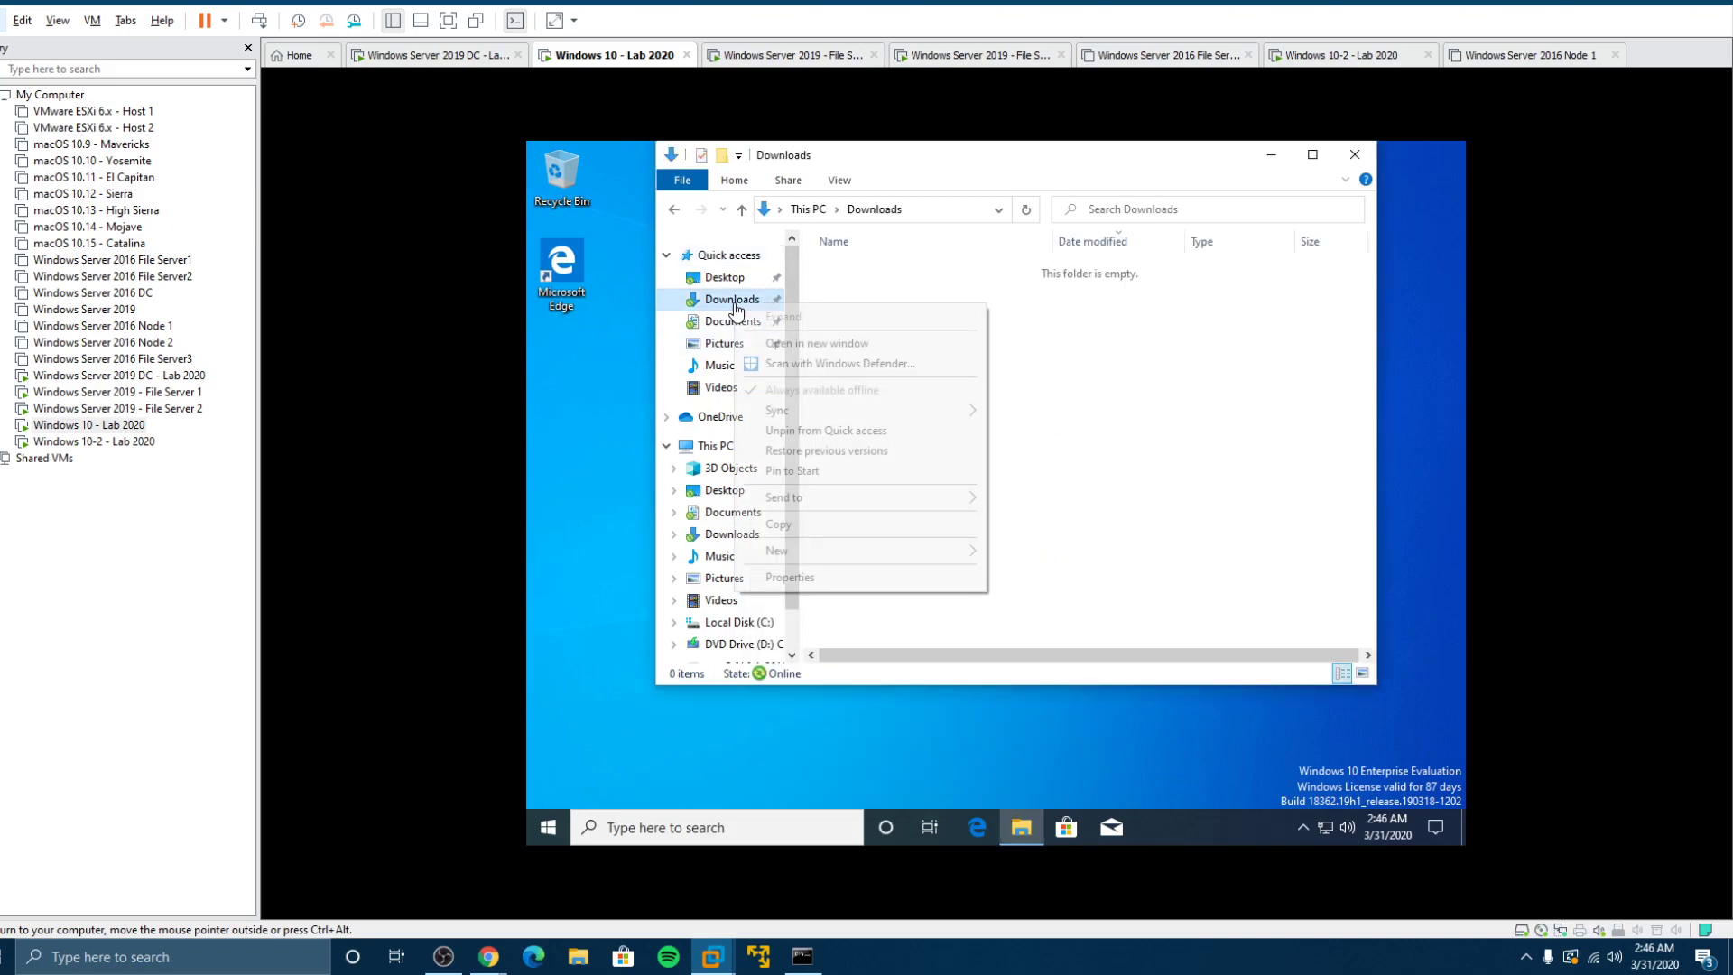
{"action": "left_click", "coordinate": [806, 579]}
{"action": "left_click", "coordinate": [867, 415]}
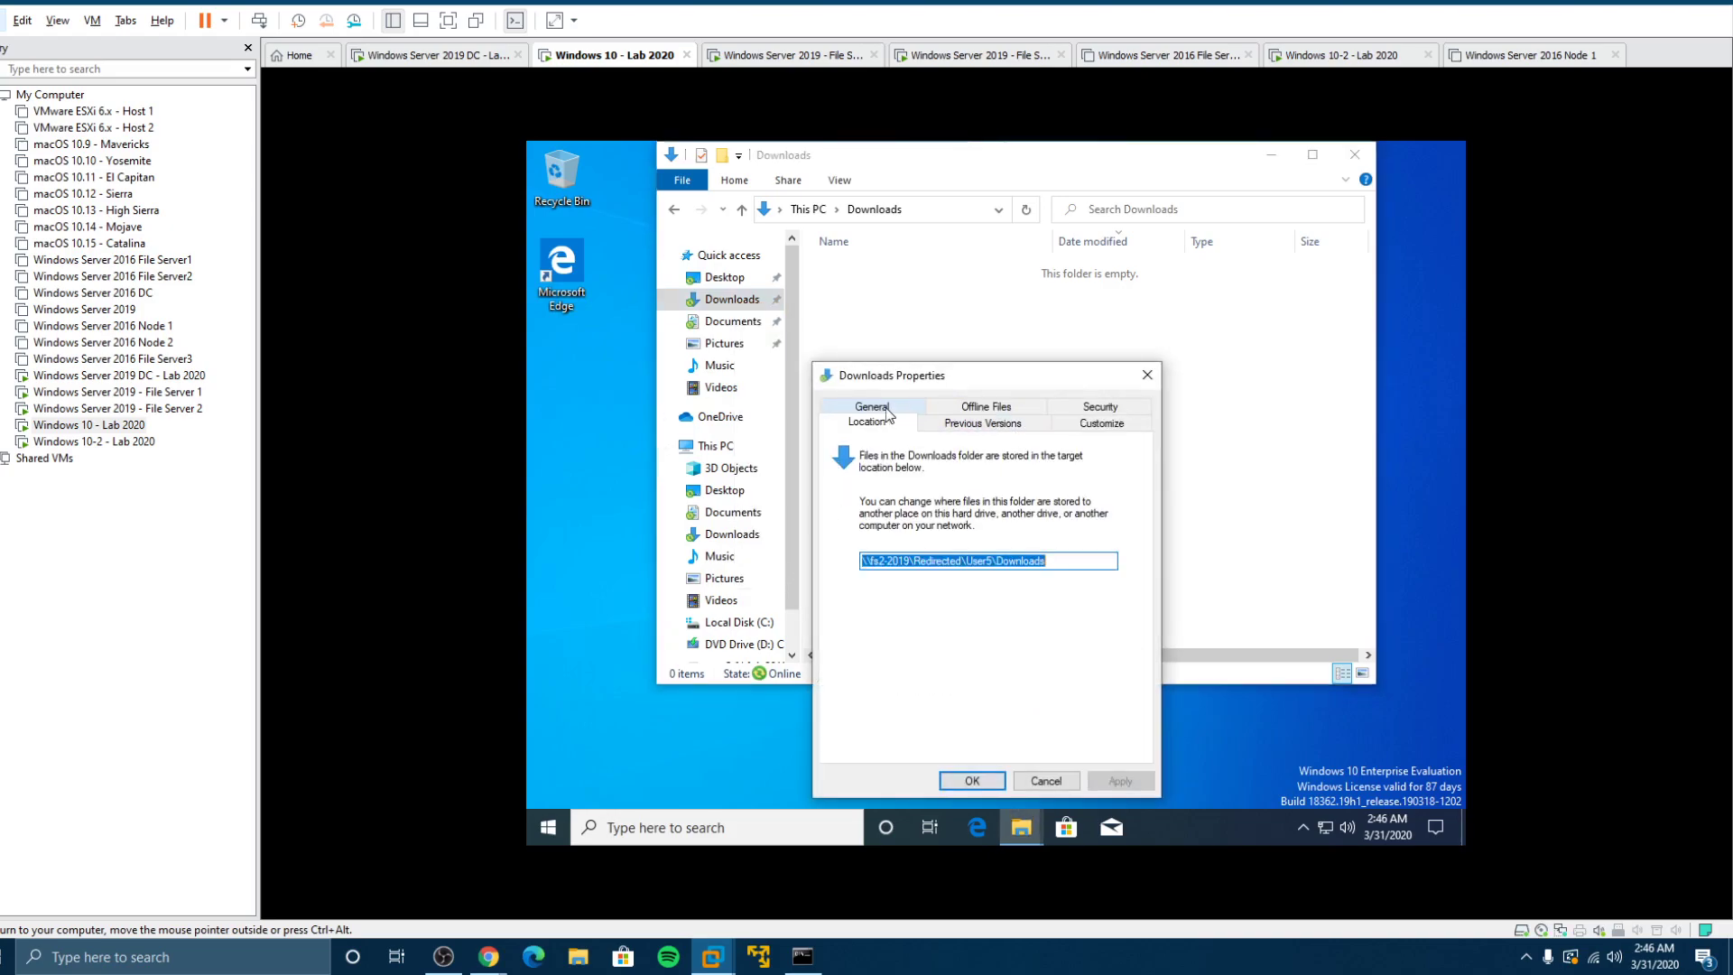
Step: Close Downloads properties and open User5's local profile folder under C:\Users
{"action": "left_click", "coordinate": [1047, 781]}
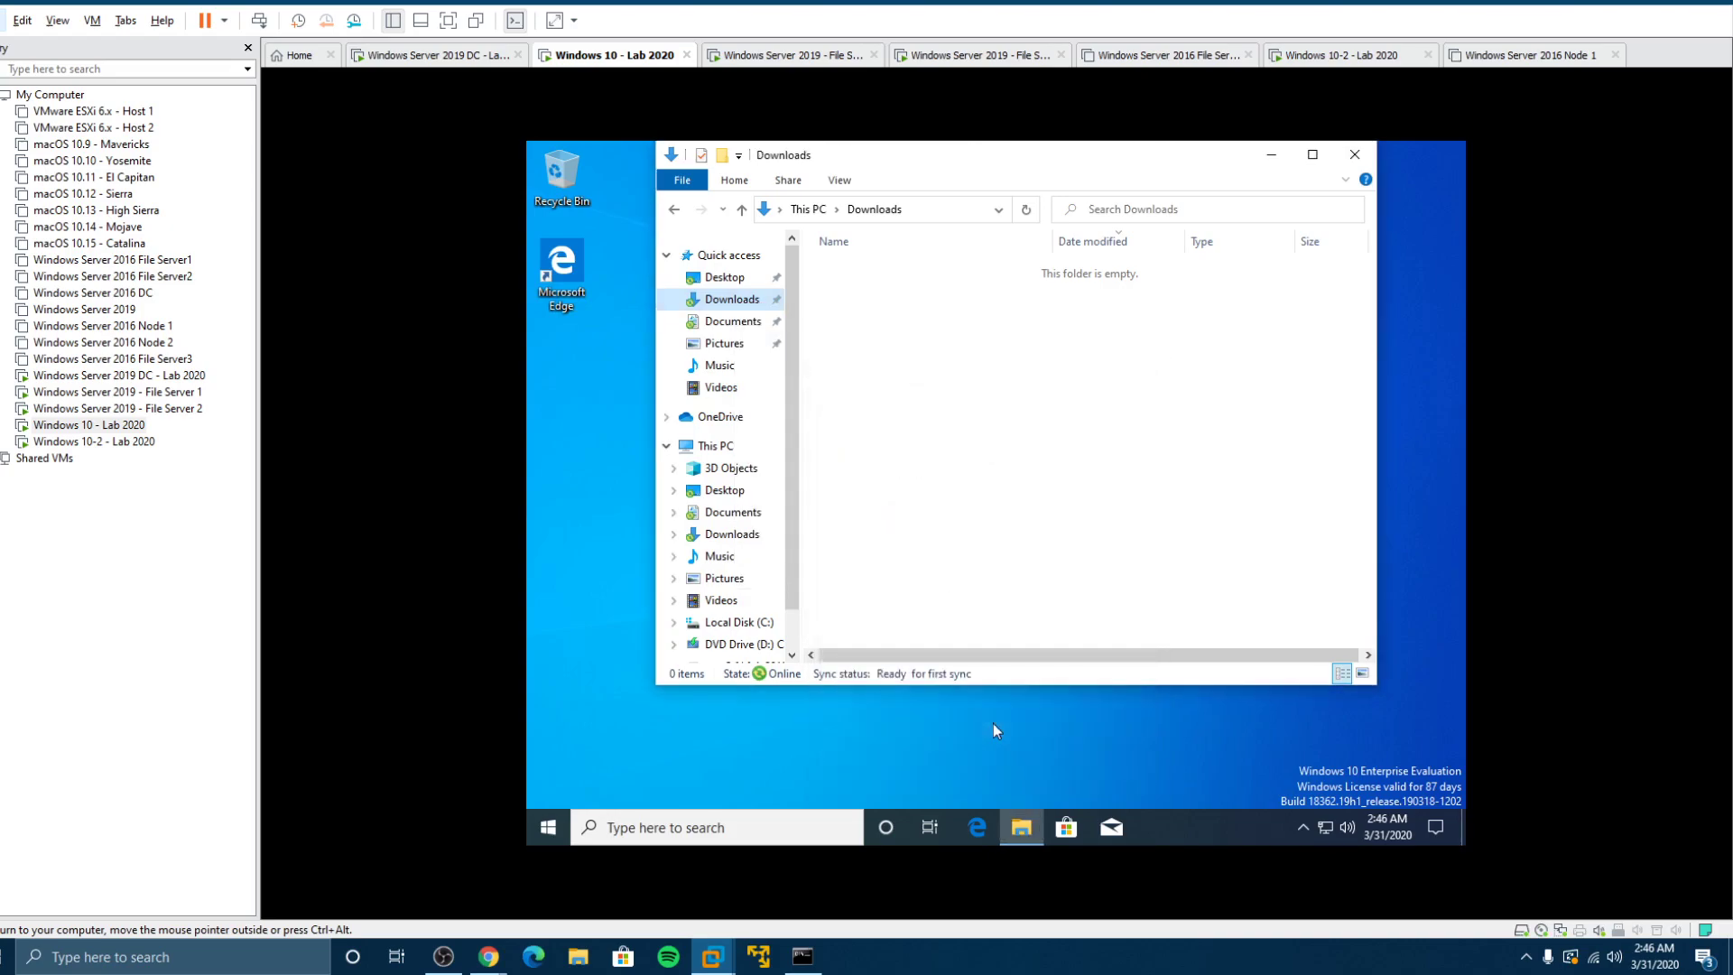
{"action": "left_click", "coordinate": [740, 622]}
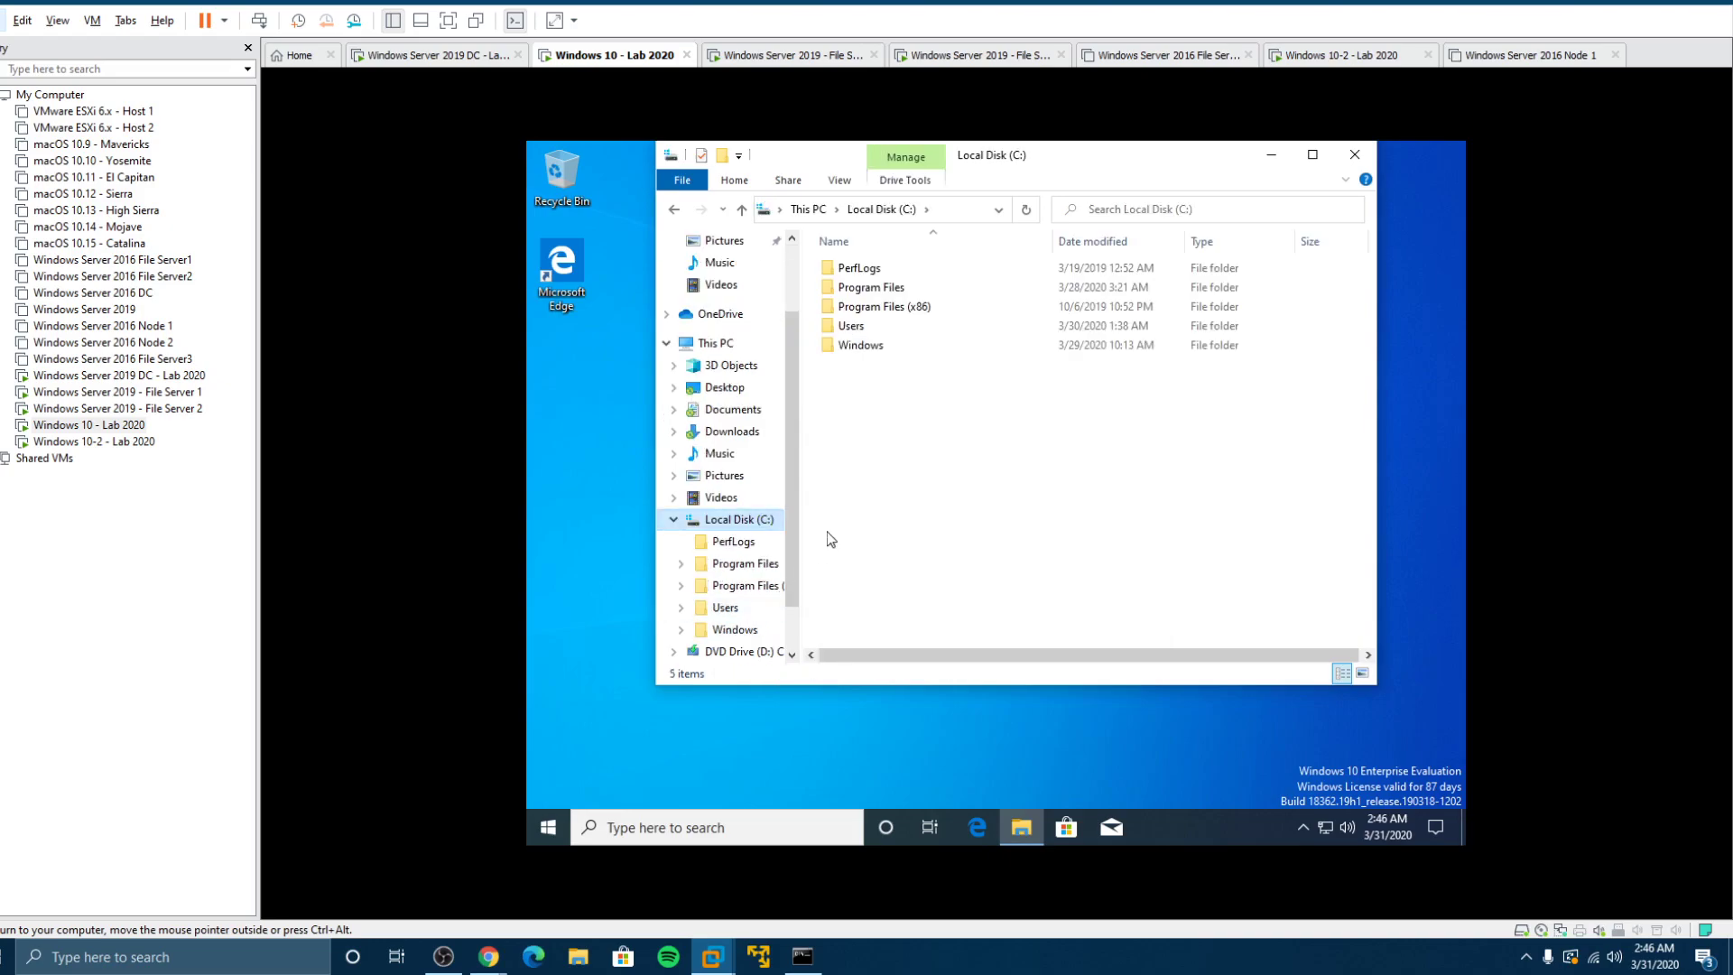
{"action": "double_click", "coordinate": [851, 326]}
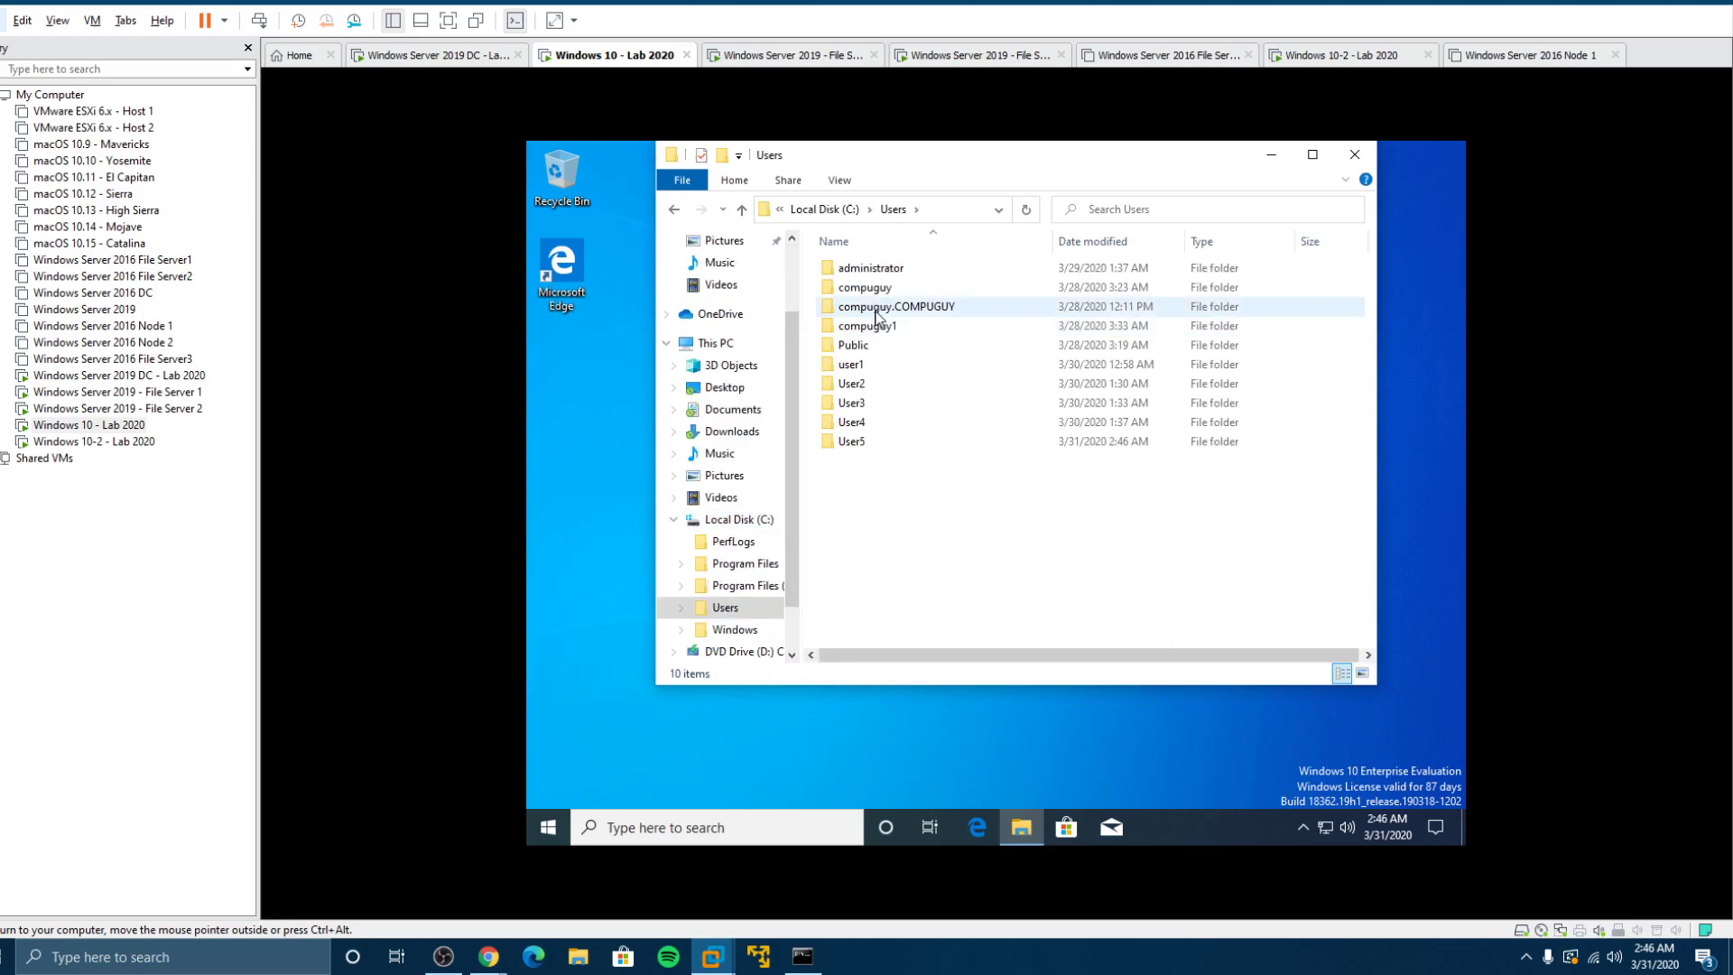
{"action": "left_click", "coordinate": [547, 824]}
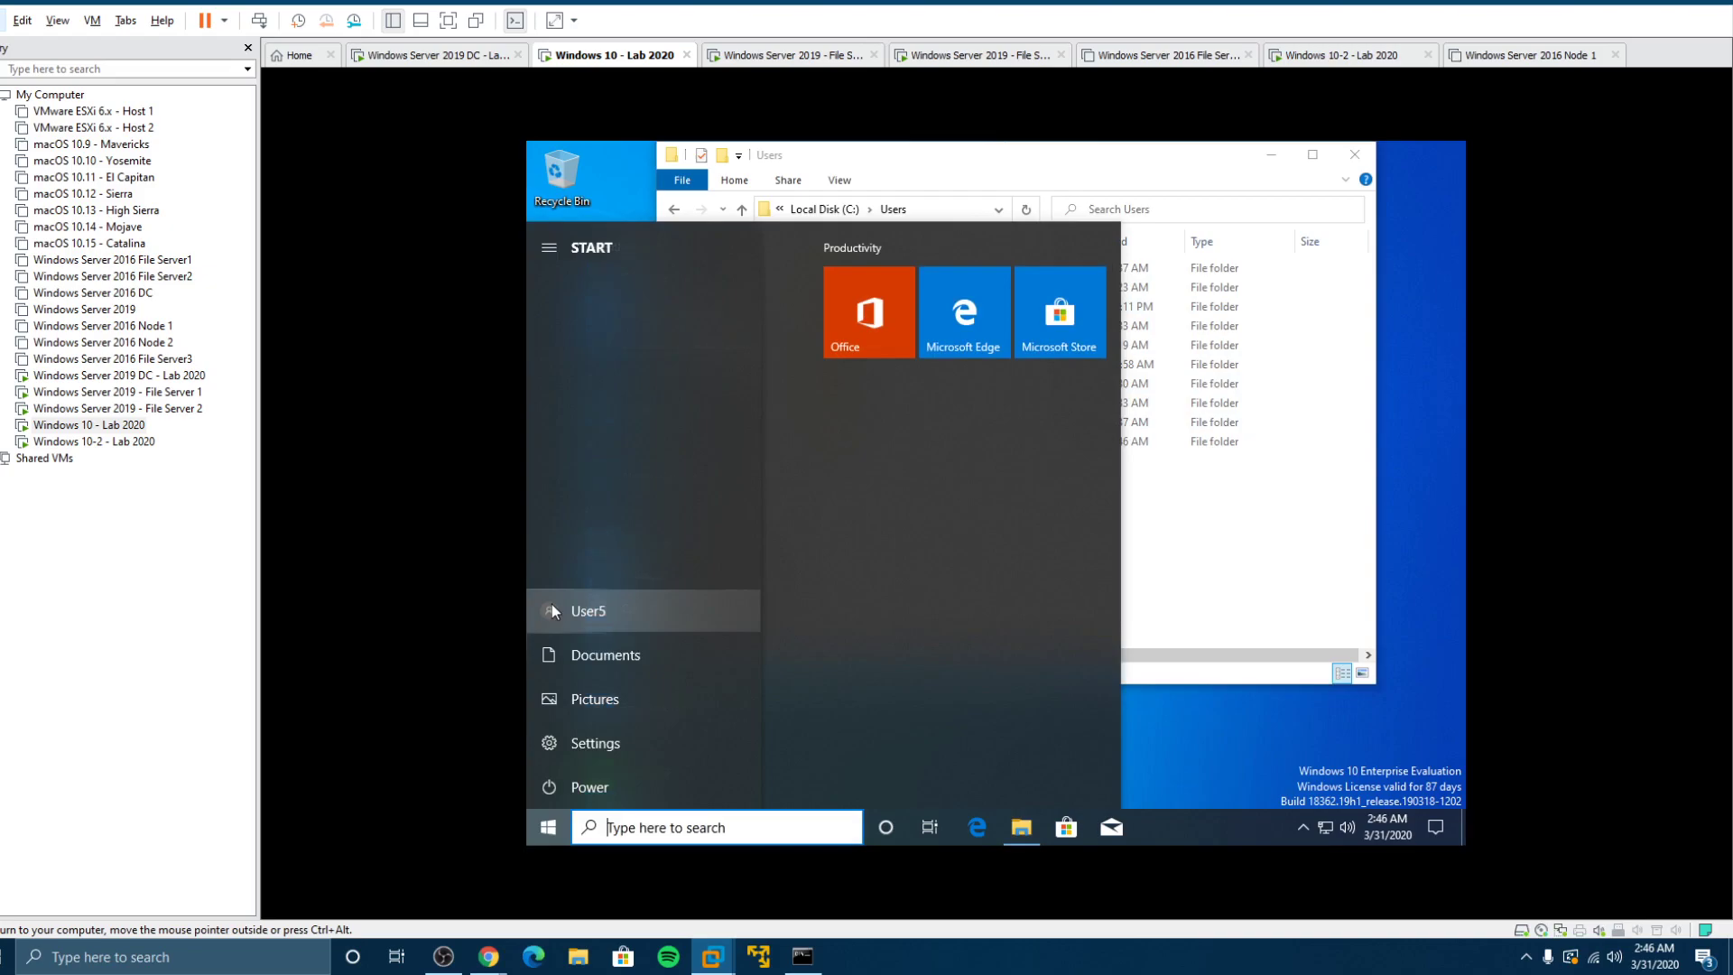
{"action": "left_click", "coordinate": [1146, 597]}
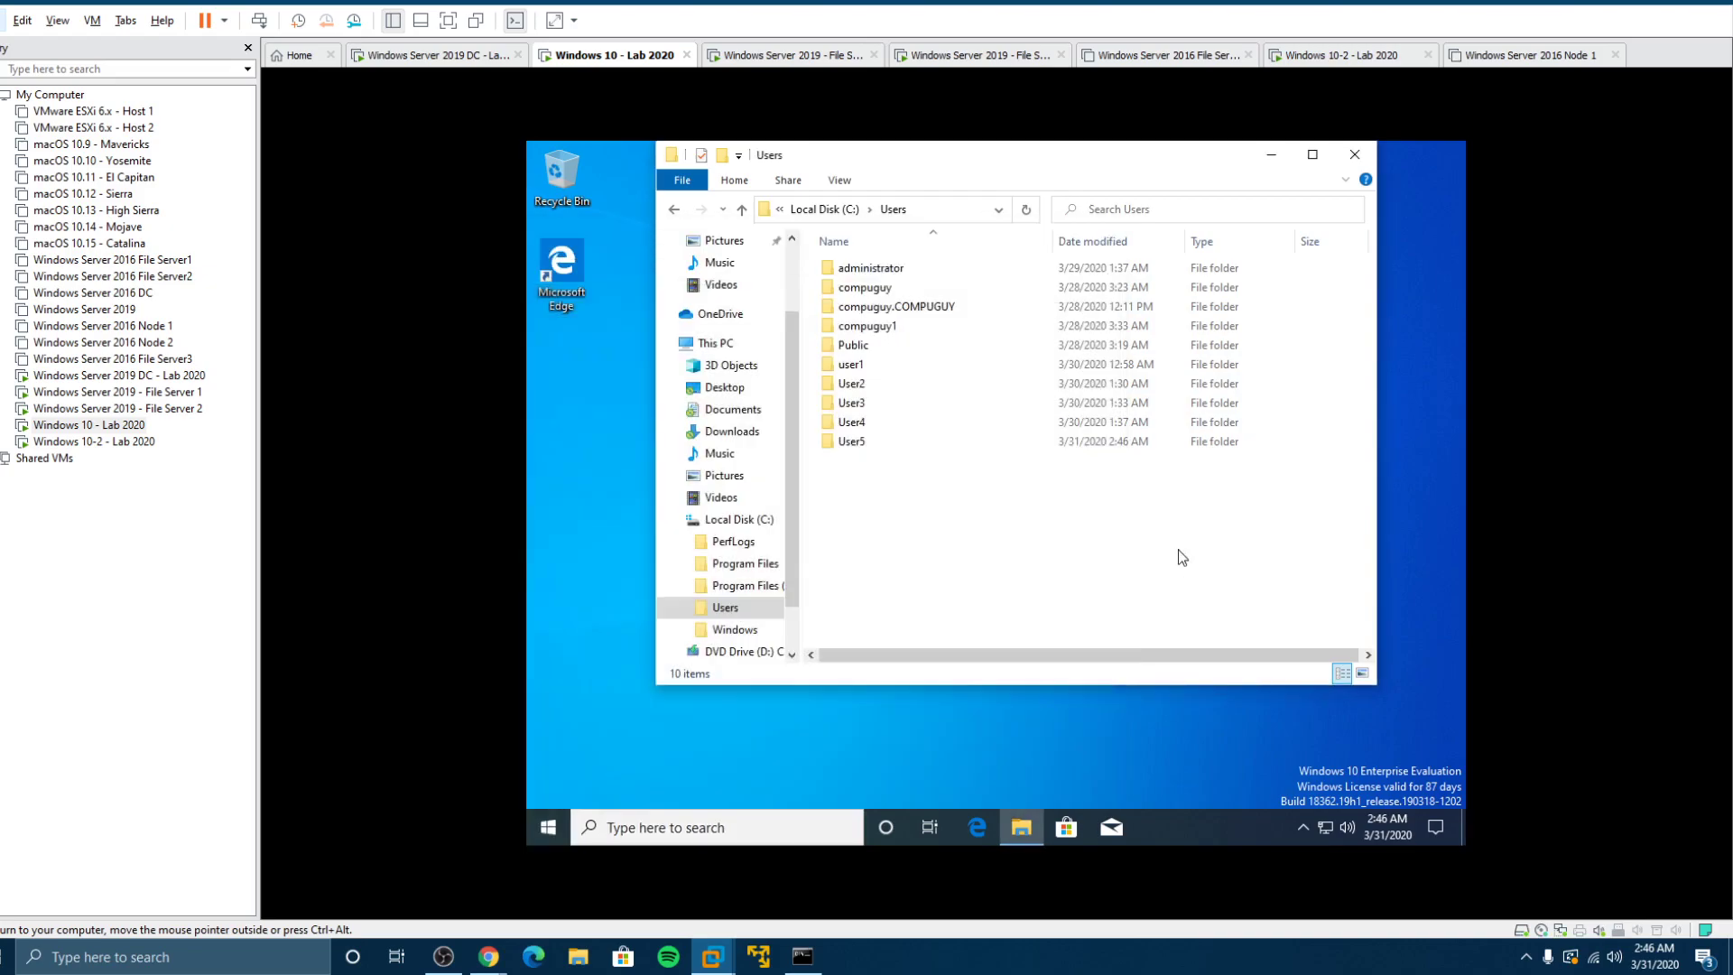
{"action": "double_click", "coordinate": [851, 441]}
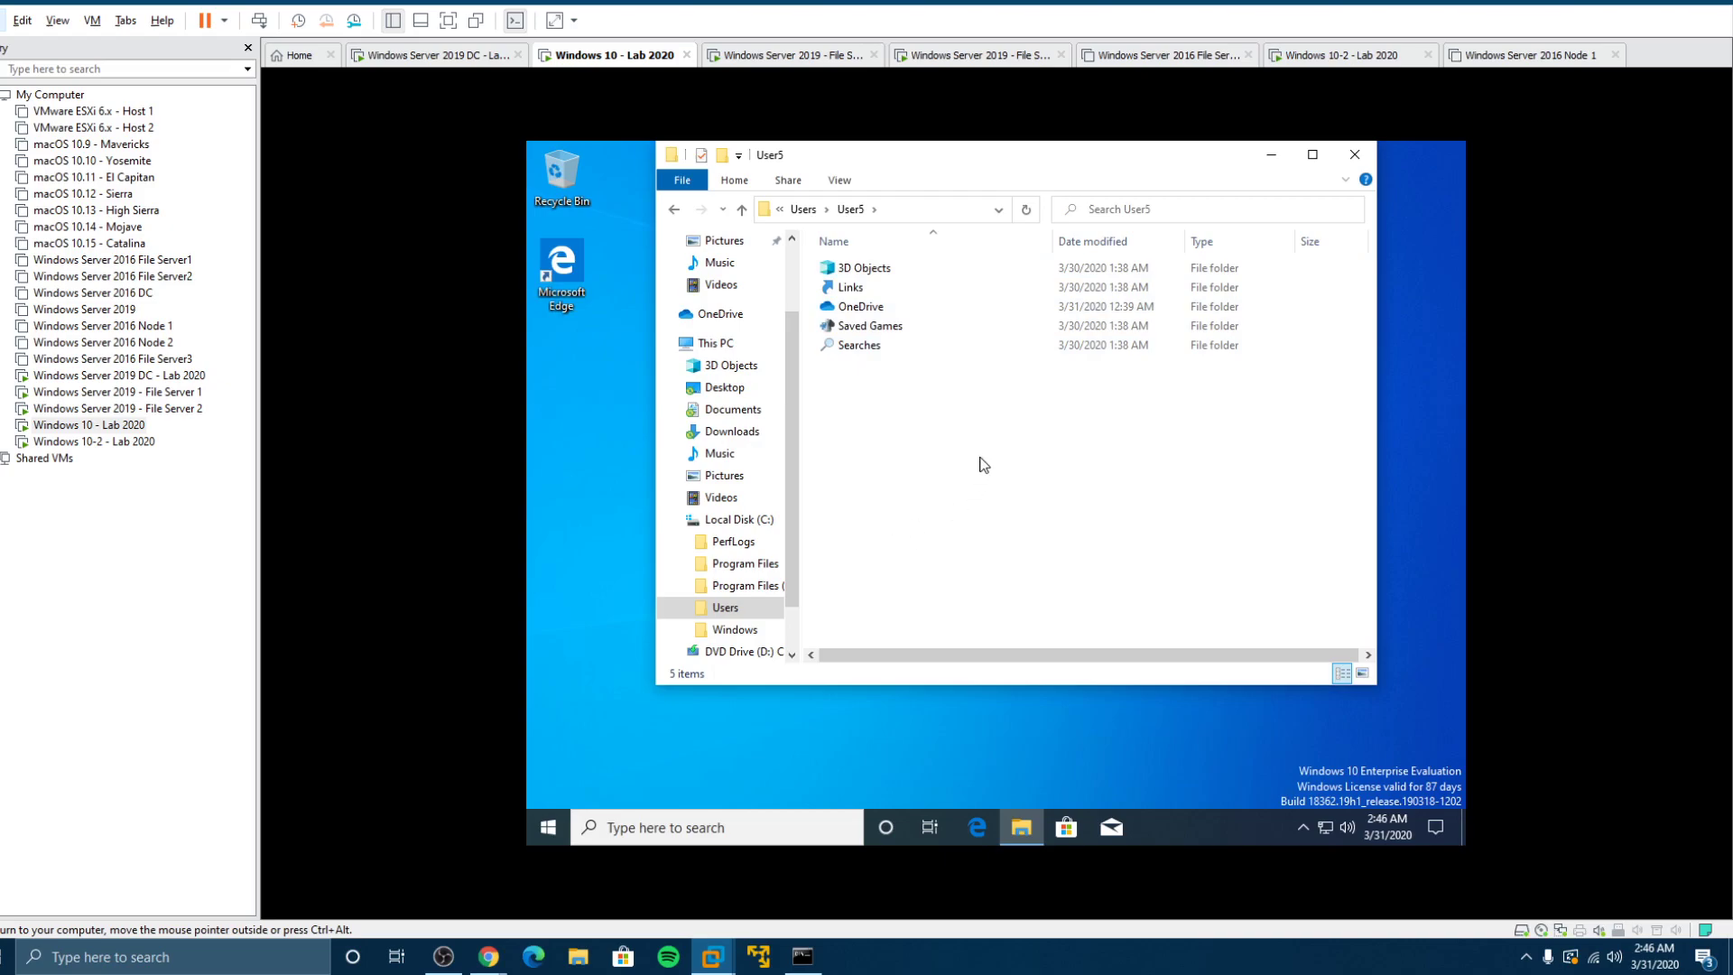
Step: Check the Music folder's Location tab in its Properties
{"action": "left_click", "coordinate": [719, 454]}
{"action": "right_click", "coordinate": [728, 460]}
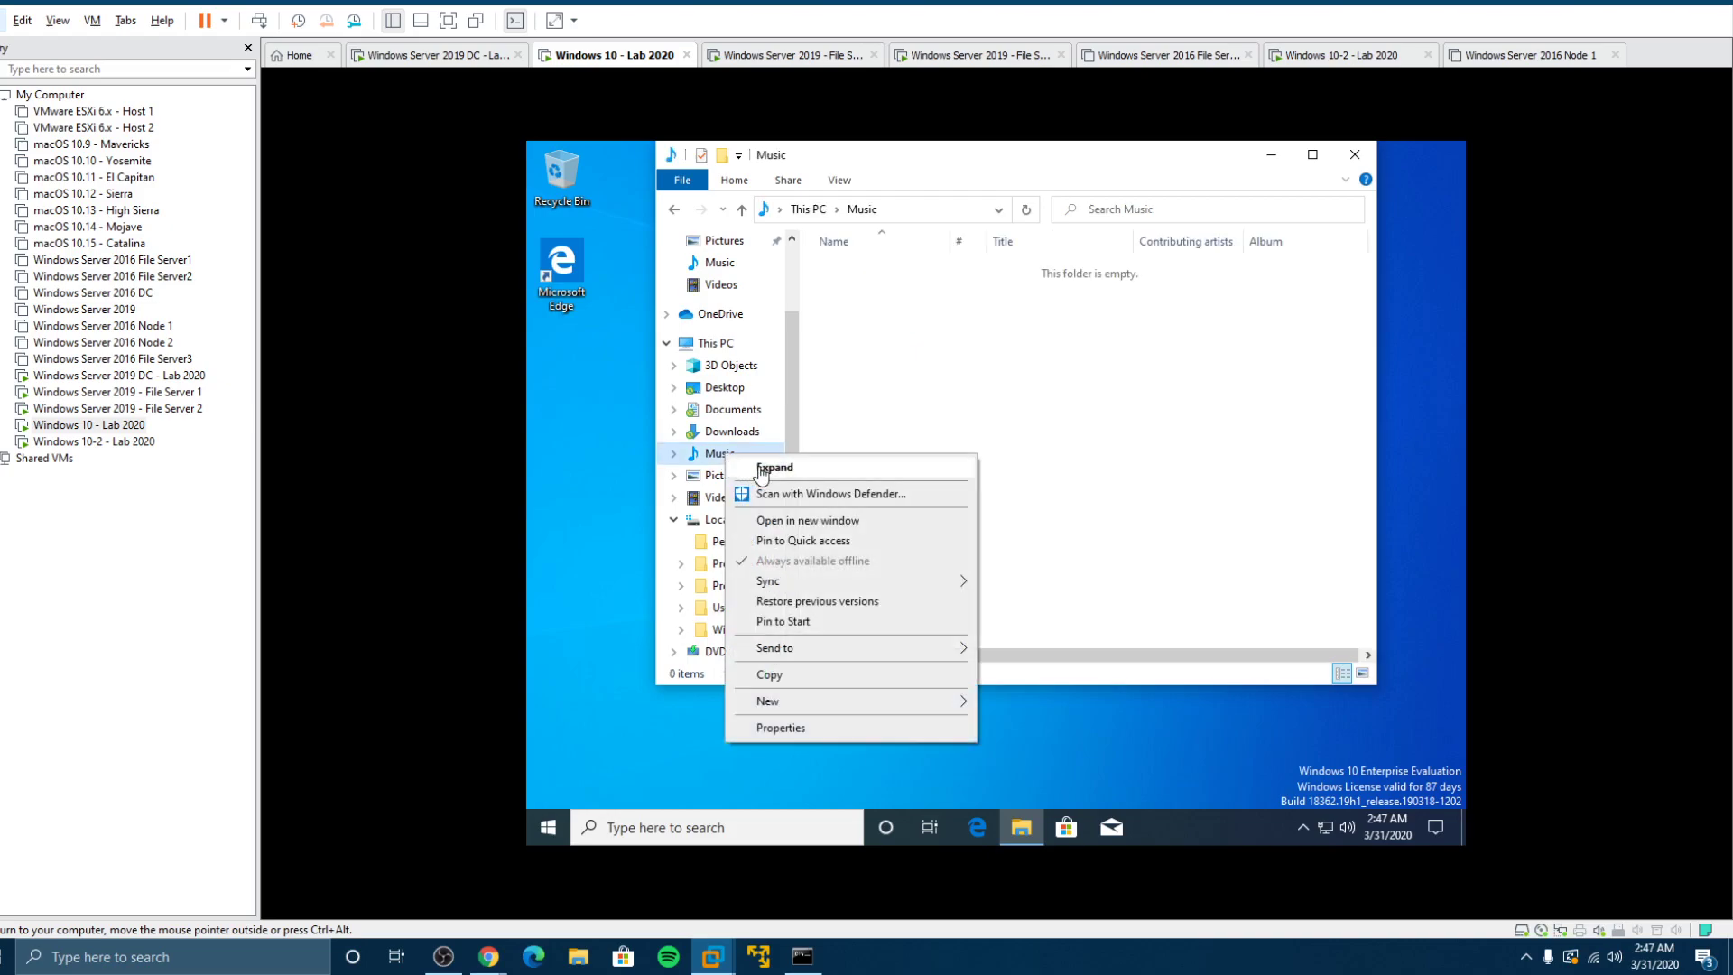
{"action": "left_click", "coordinate": [787, 727]}
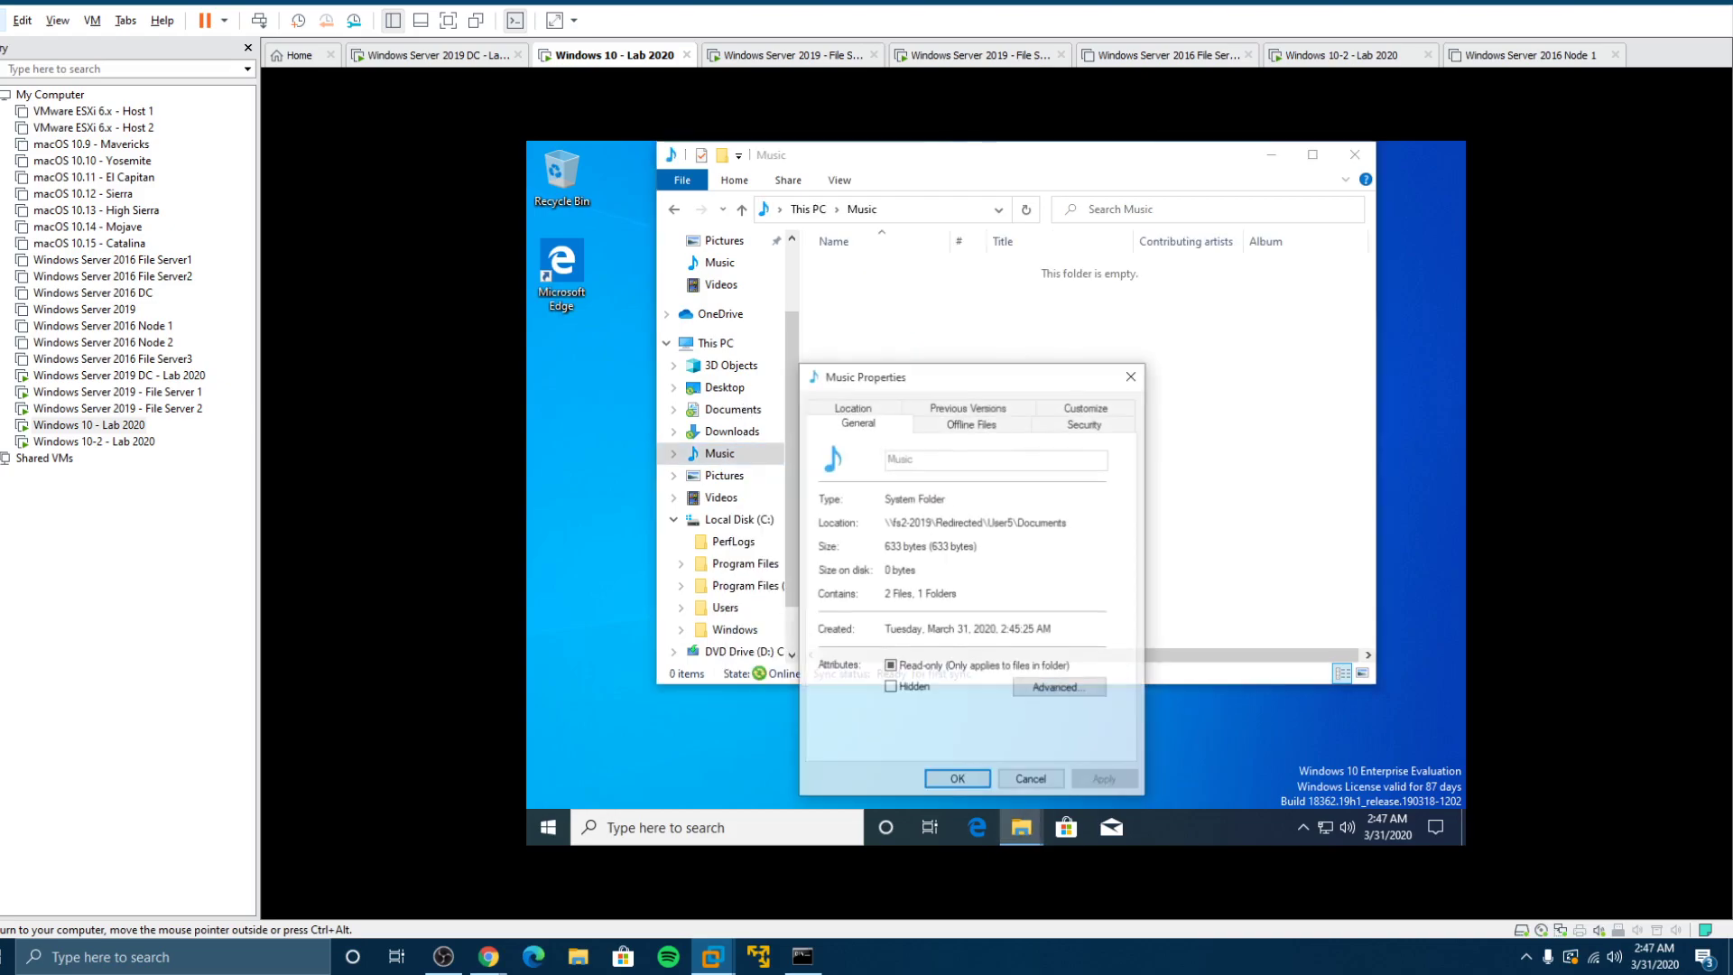
{"action": "left_click", "coordinate": [880, 407]}
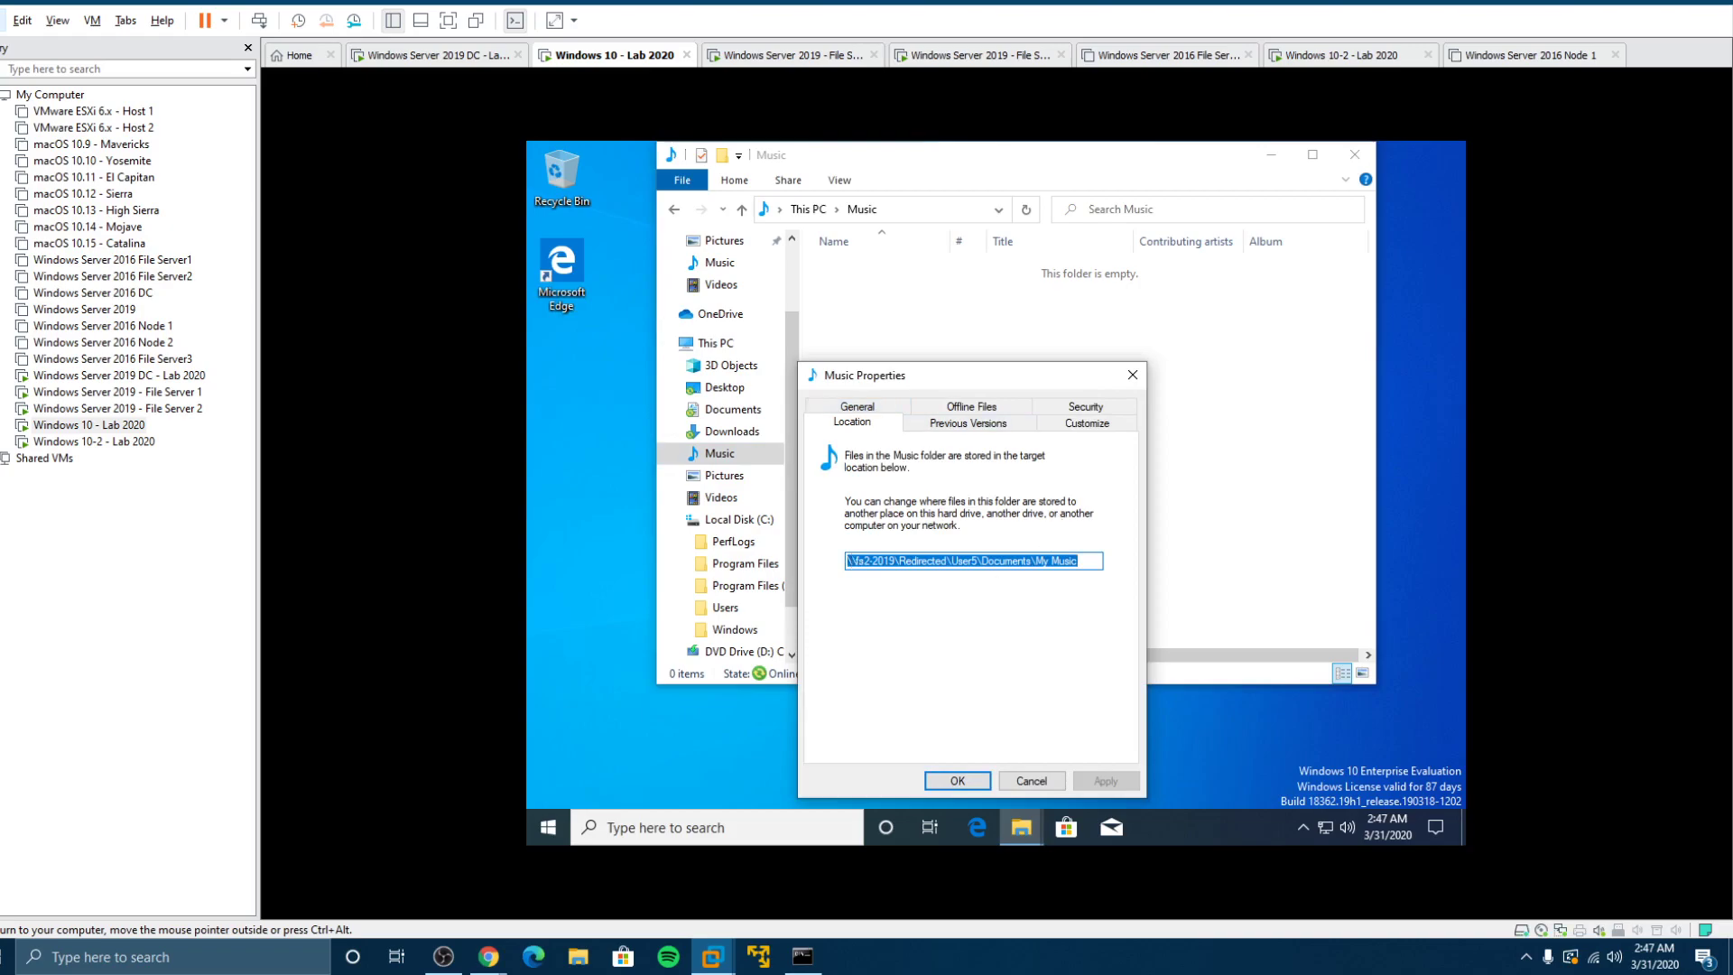
{"action": "left_click", "coordinate": [1018, 781]}
Step: Check the Videos folder's location, then expand Documents to see Music, Pictures and Videos
{"action": "left_click", "coordinate": [722, 499]}
{"action": "right_click", "coordinate": [722, 499]}
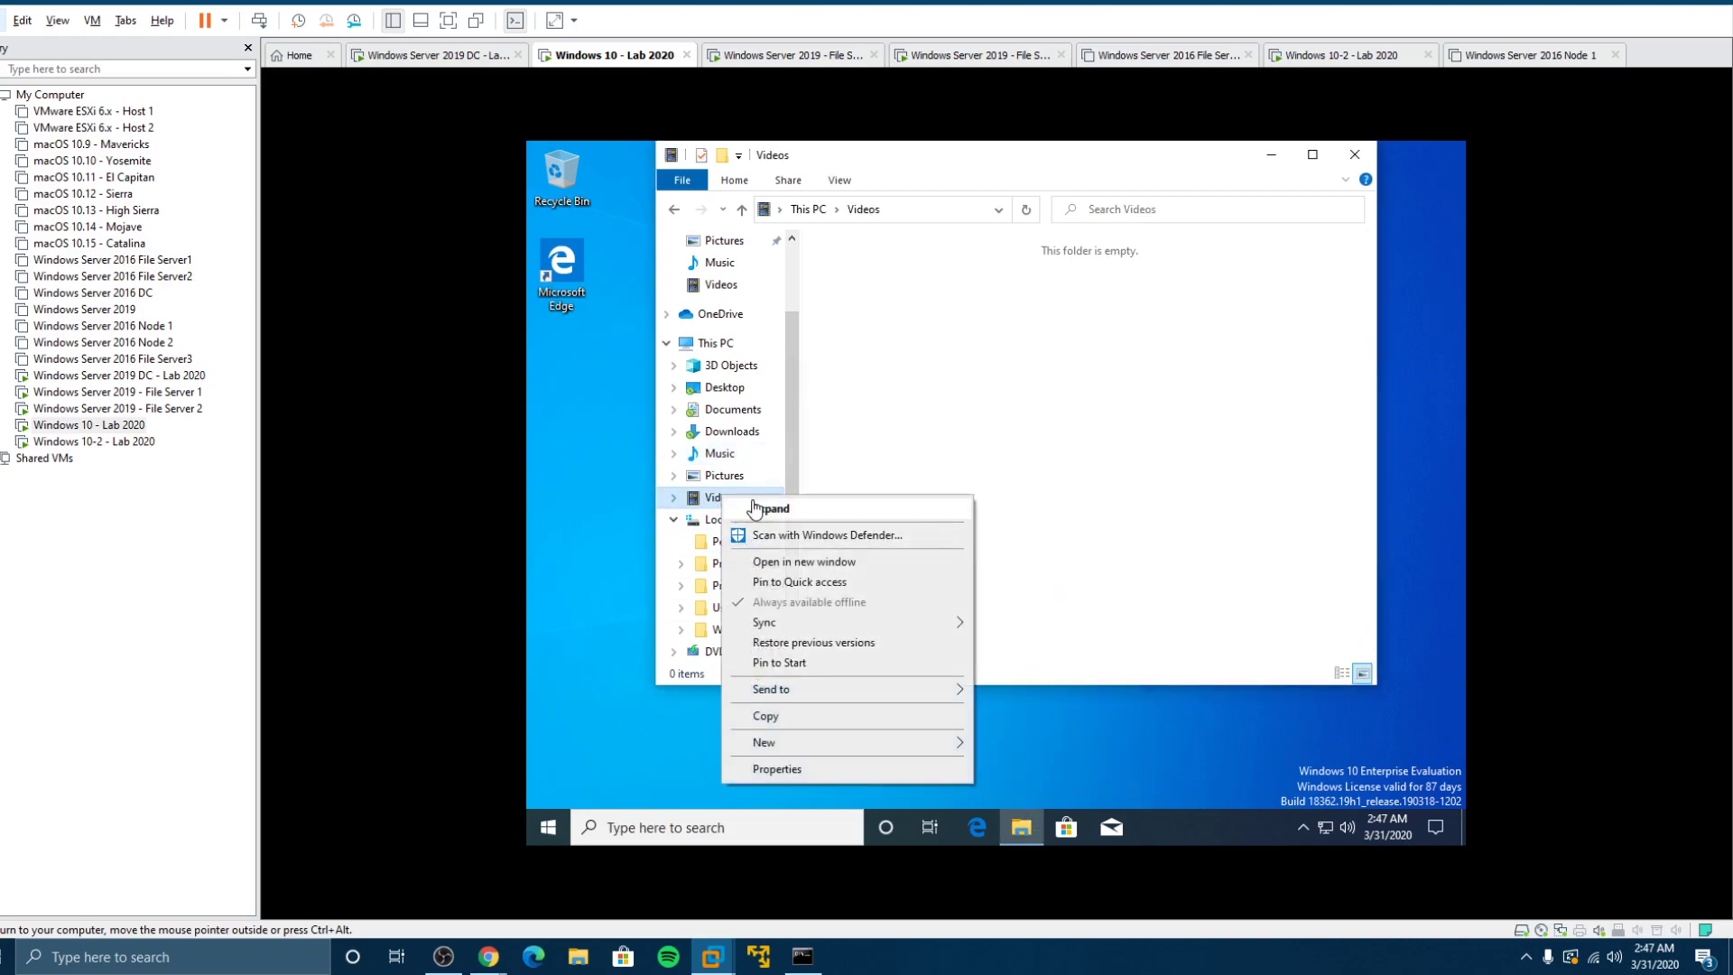
{"action": "left_click", "coordinate": [801, 768]}
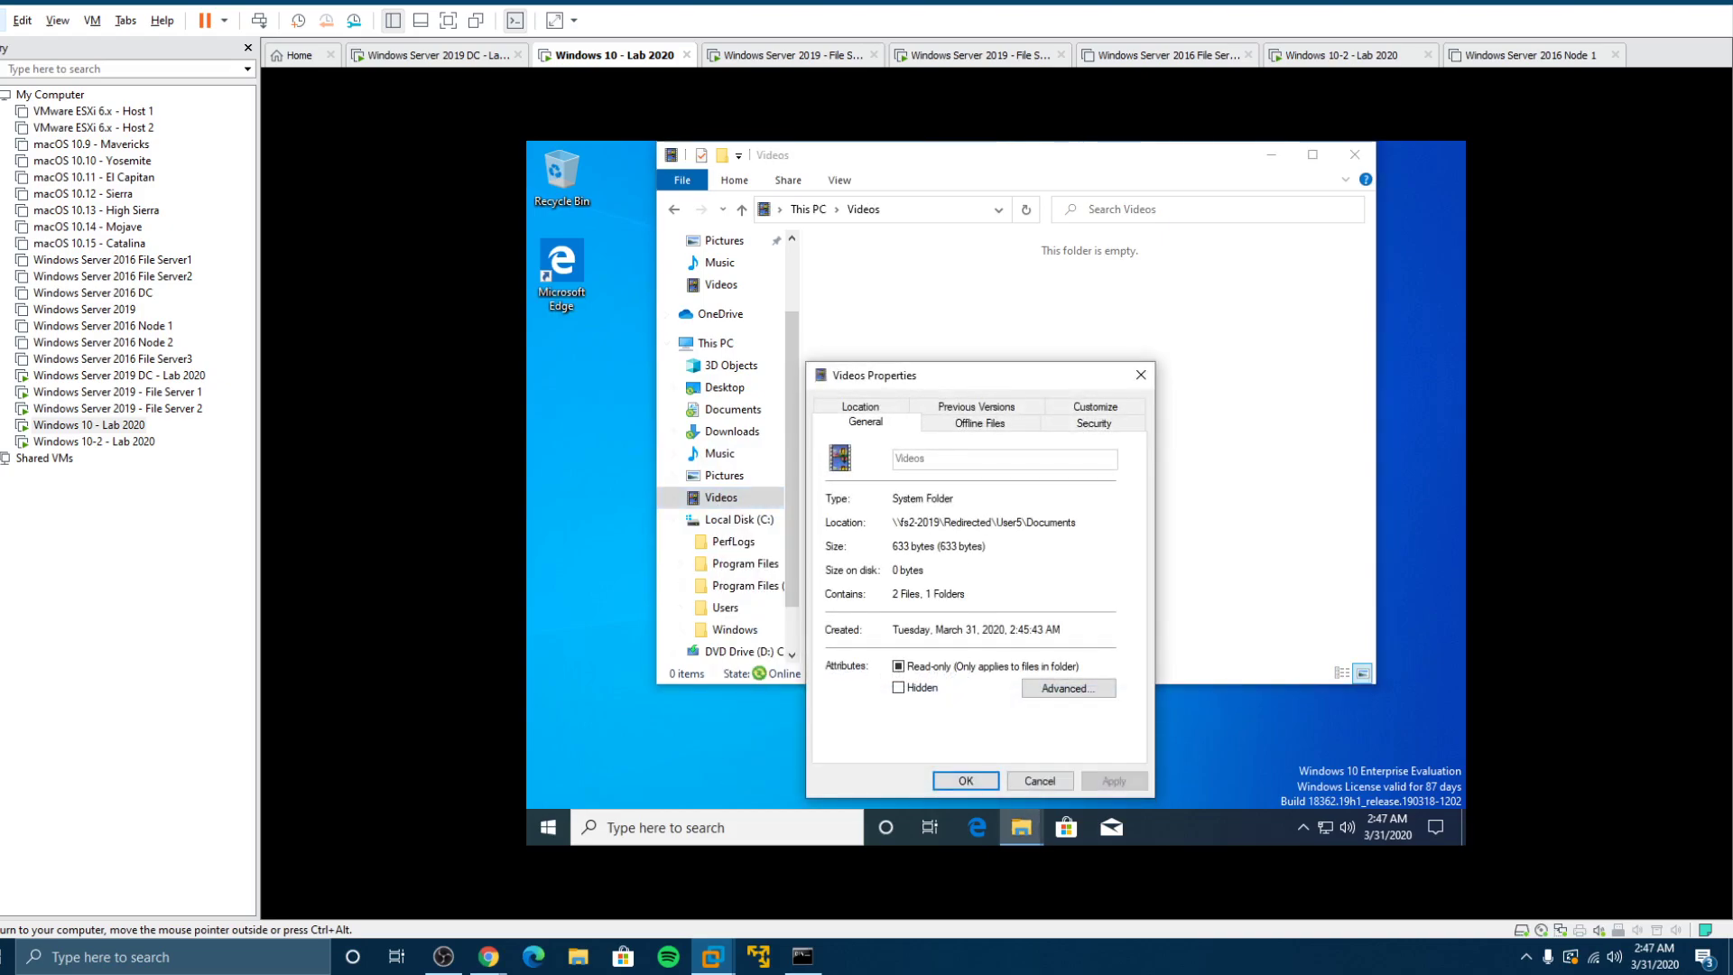
{"action": "left_click_drag", "start_coordinate": [893, 522], "coordinate": [1078, 523]}
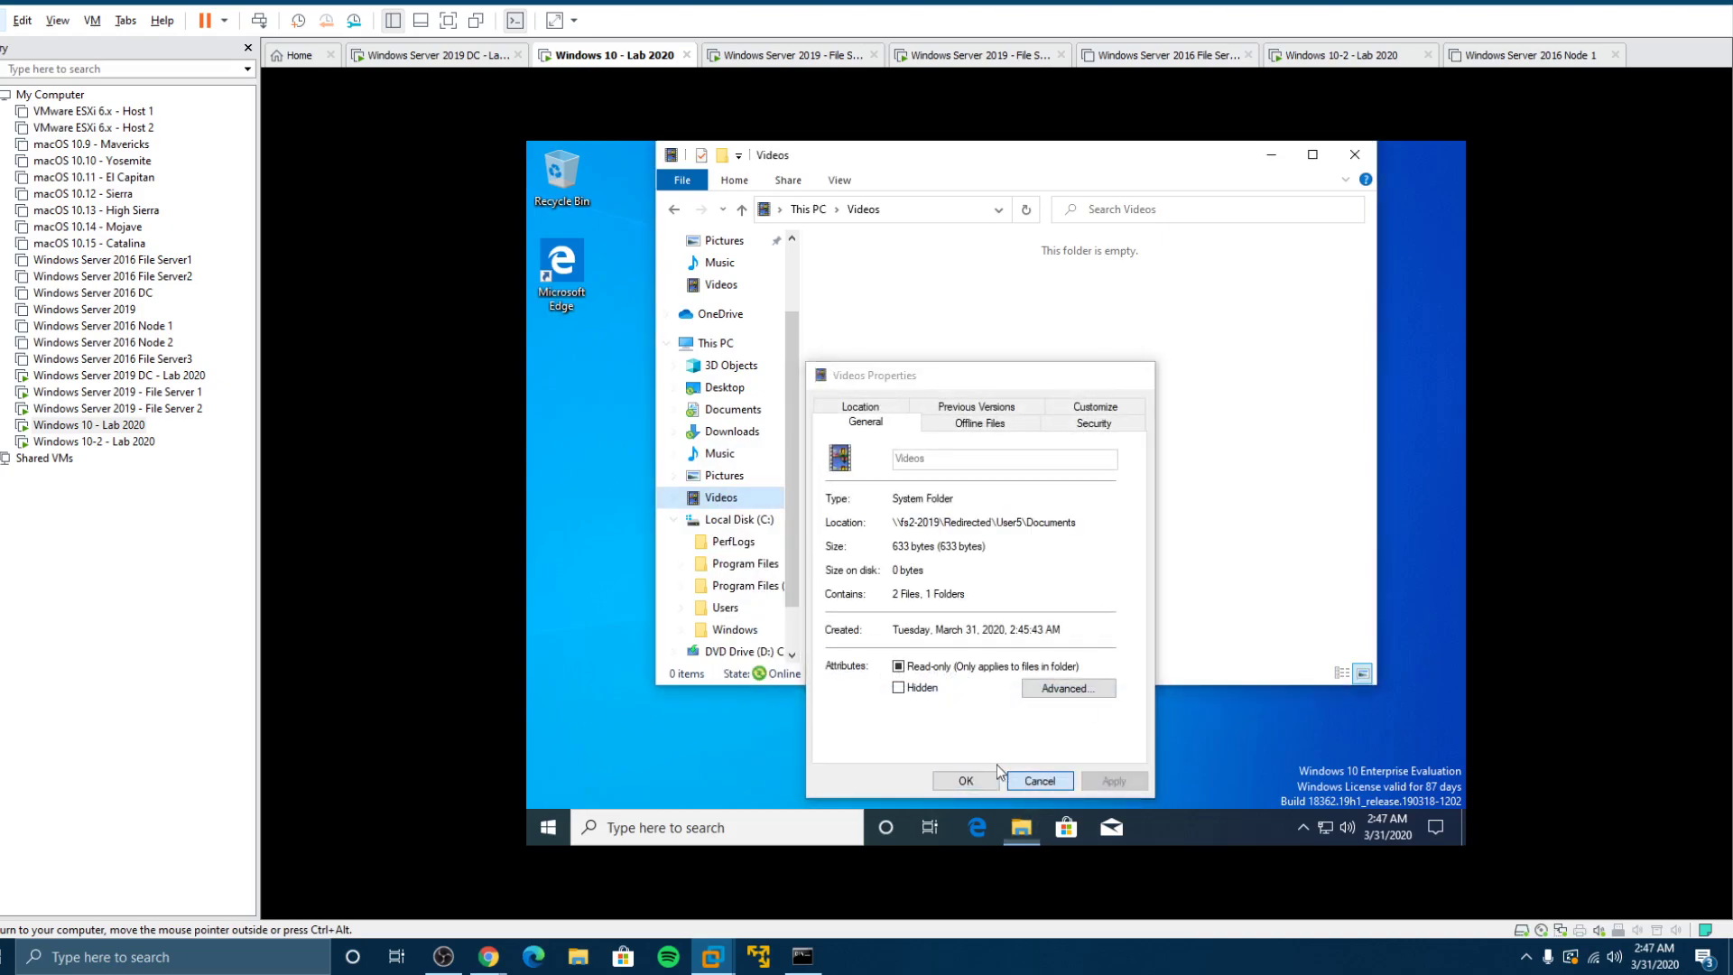
{"action": "left_click", "coordinate": [965, 781]}
{"action": "left_click", "coordinate": [723, 410]}
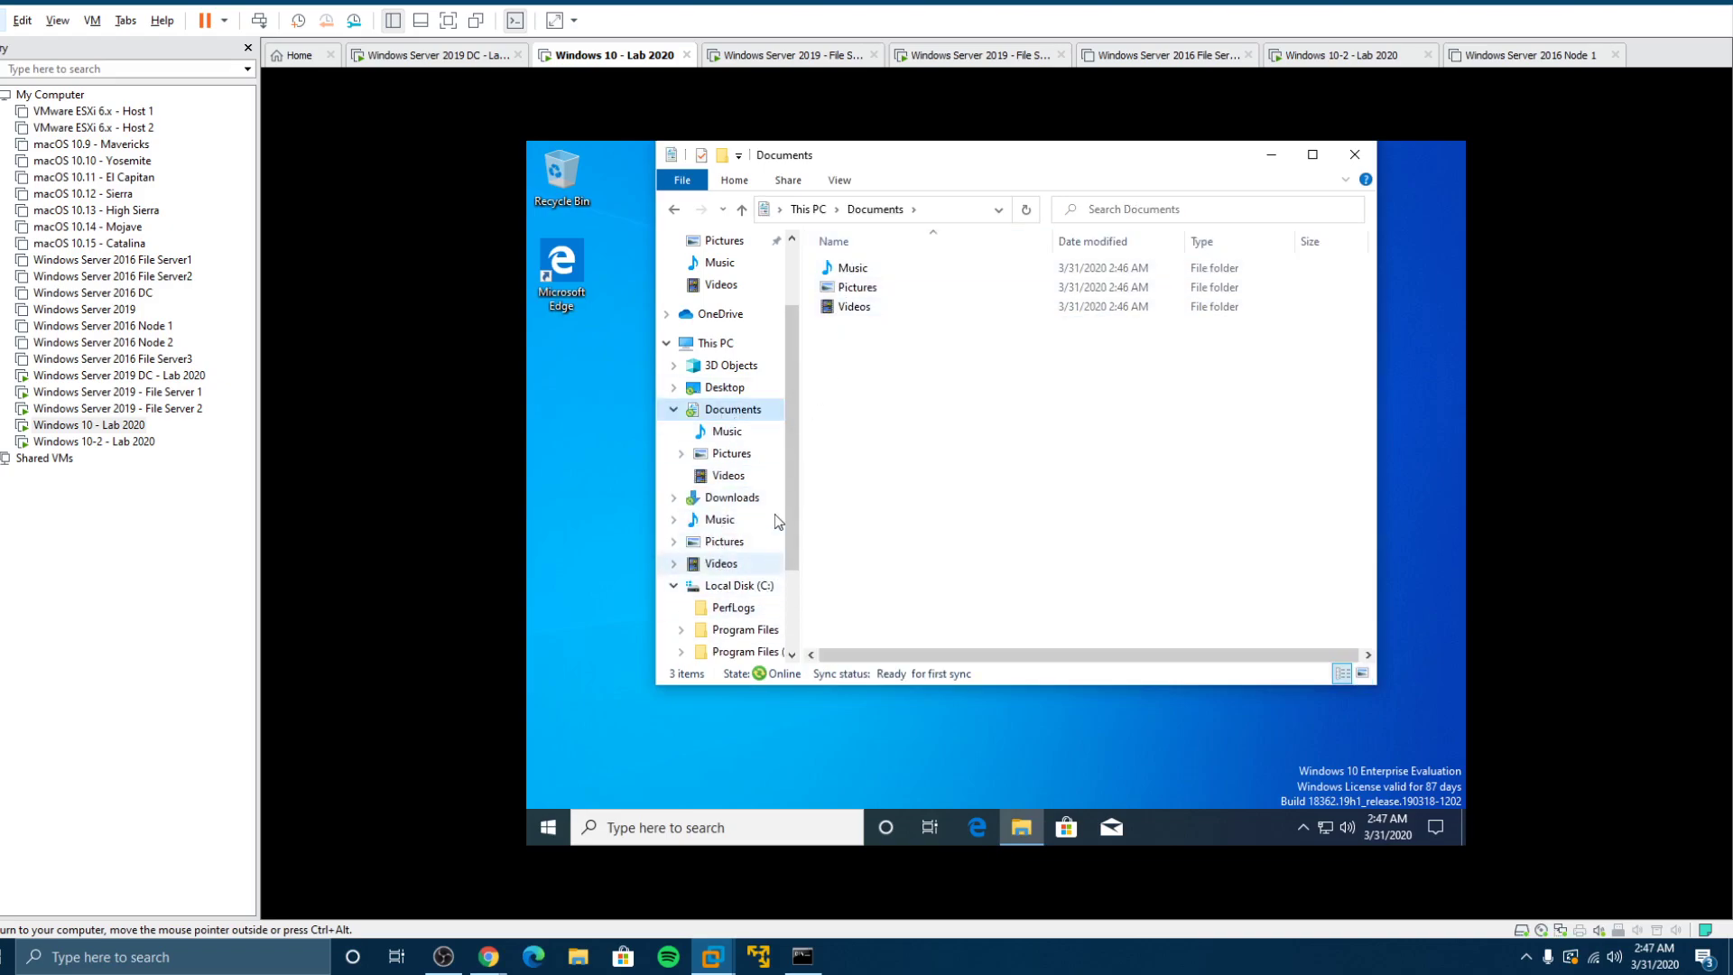
{"action": "left_click", "coordinate": [672, 410]}
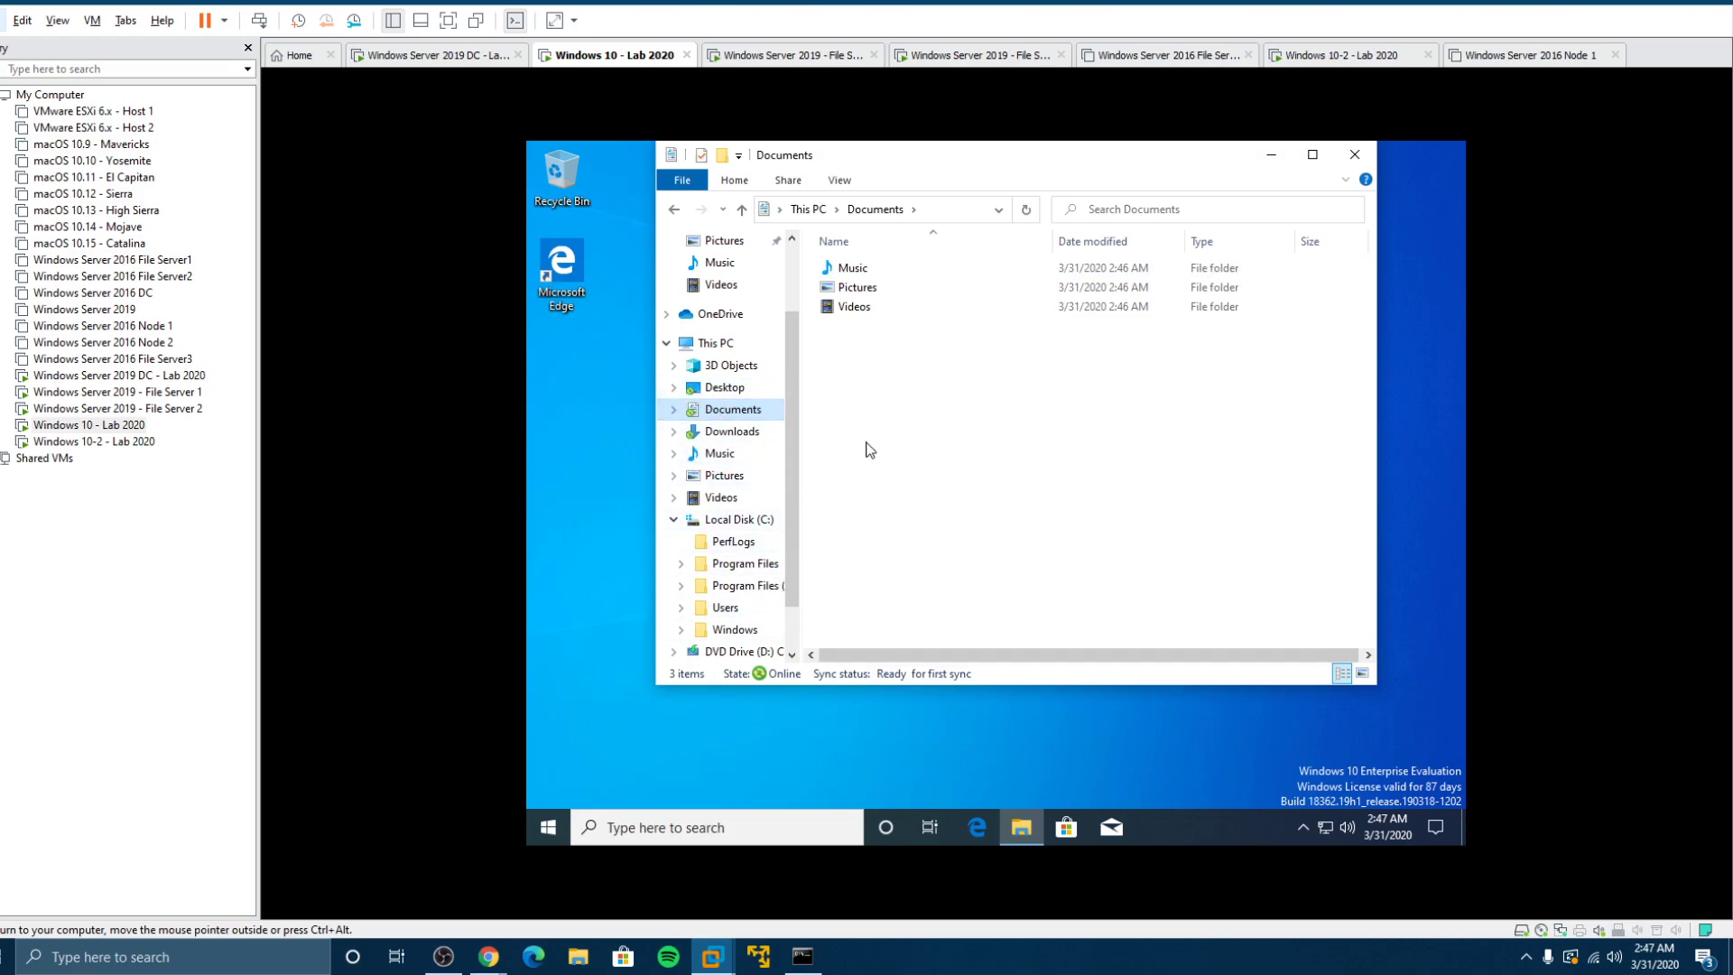
Step: Navigate Explorer to \\fs2-2019\Redirected\User5, correcting the server name from fs1 to fs2
{"action": "left_click", "coordinate": [958, 209]}
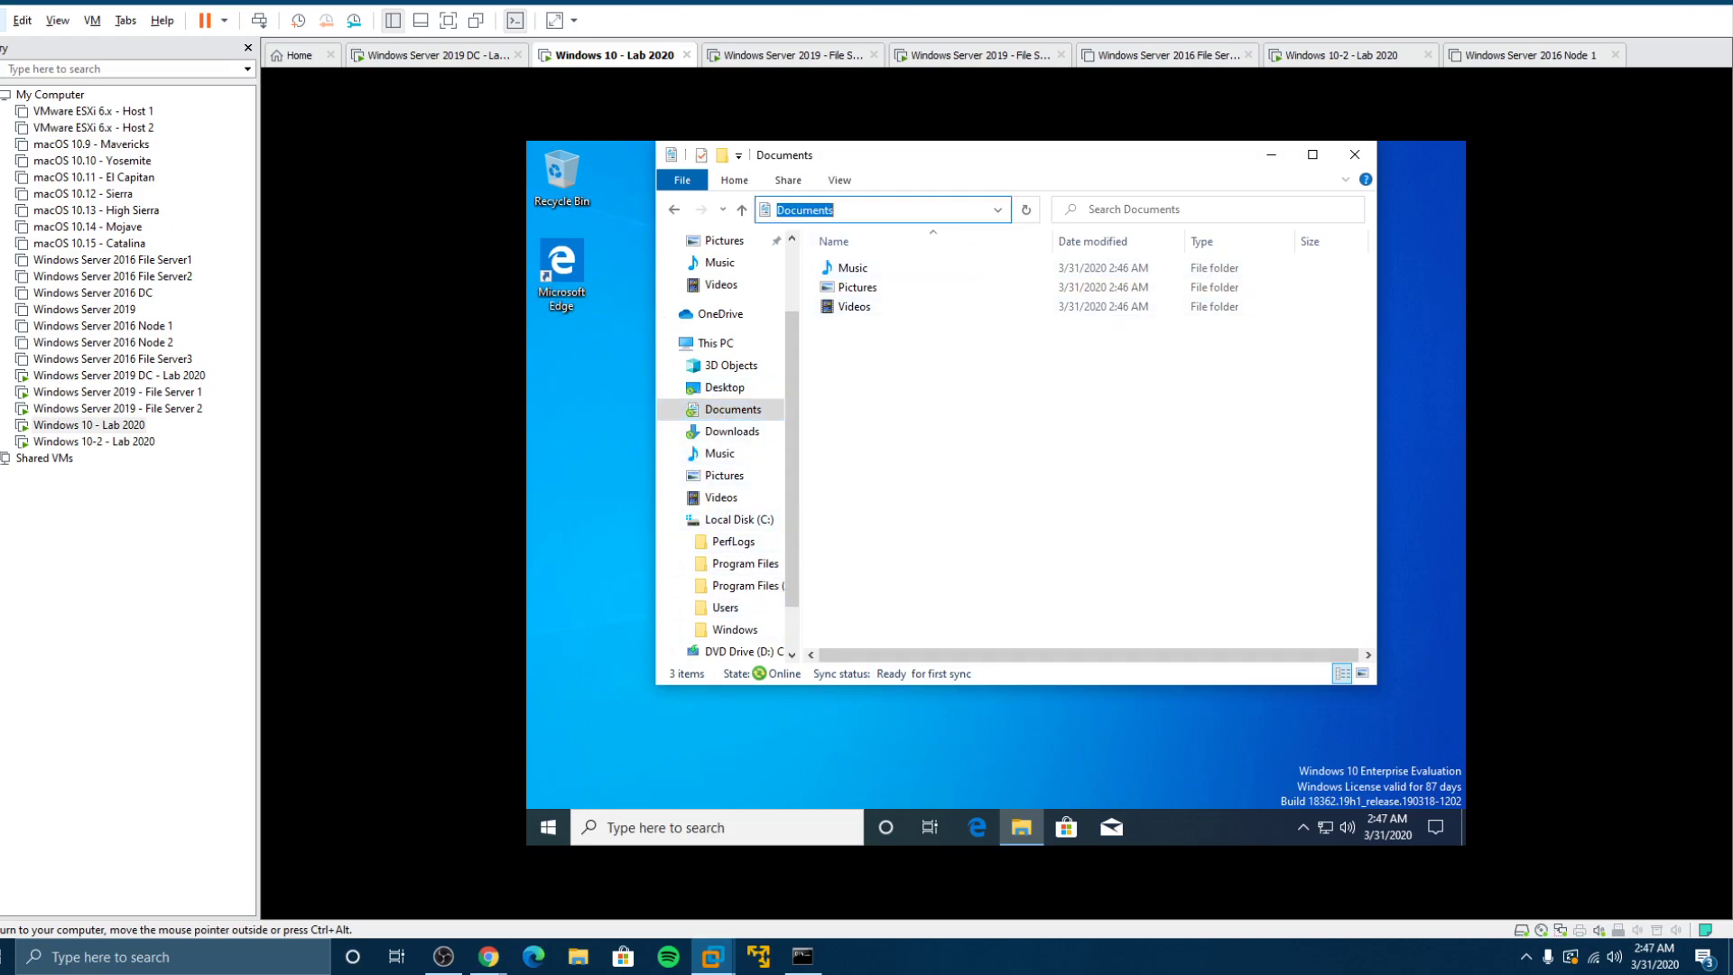
{"action": "type", "text": "\\\\fs1"}
{"action": "key", "text": "Down"}
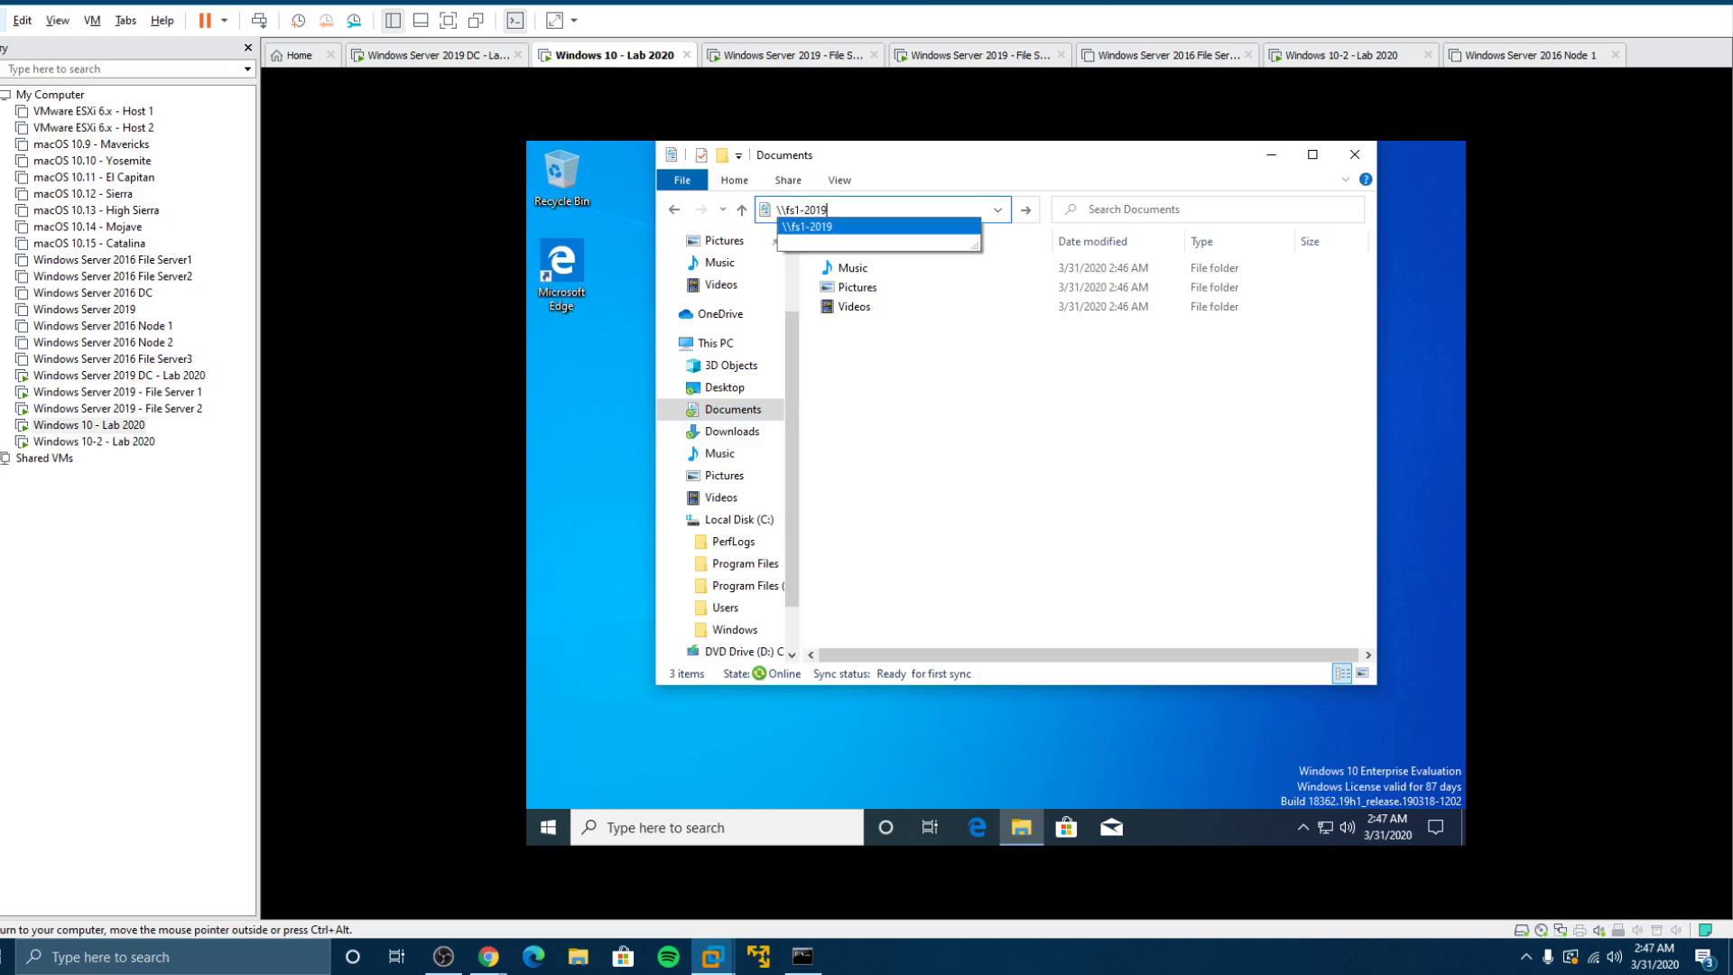
{"action": "left_click", "coordinate": [792, 210]}
{"action": "type", "text": "2"}
{"action": "key", "text": "Return"}
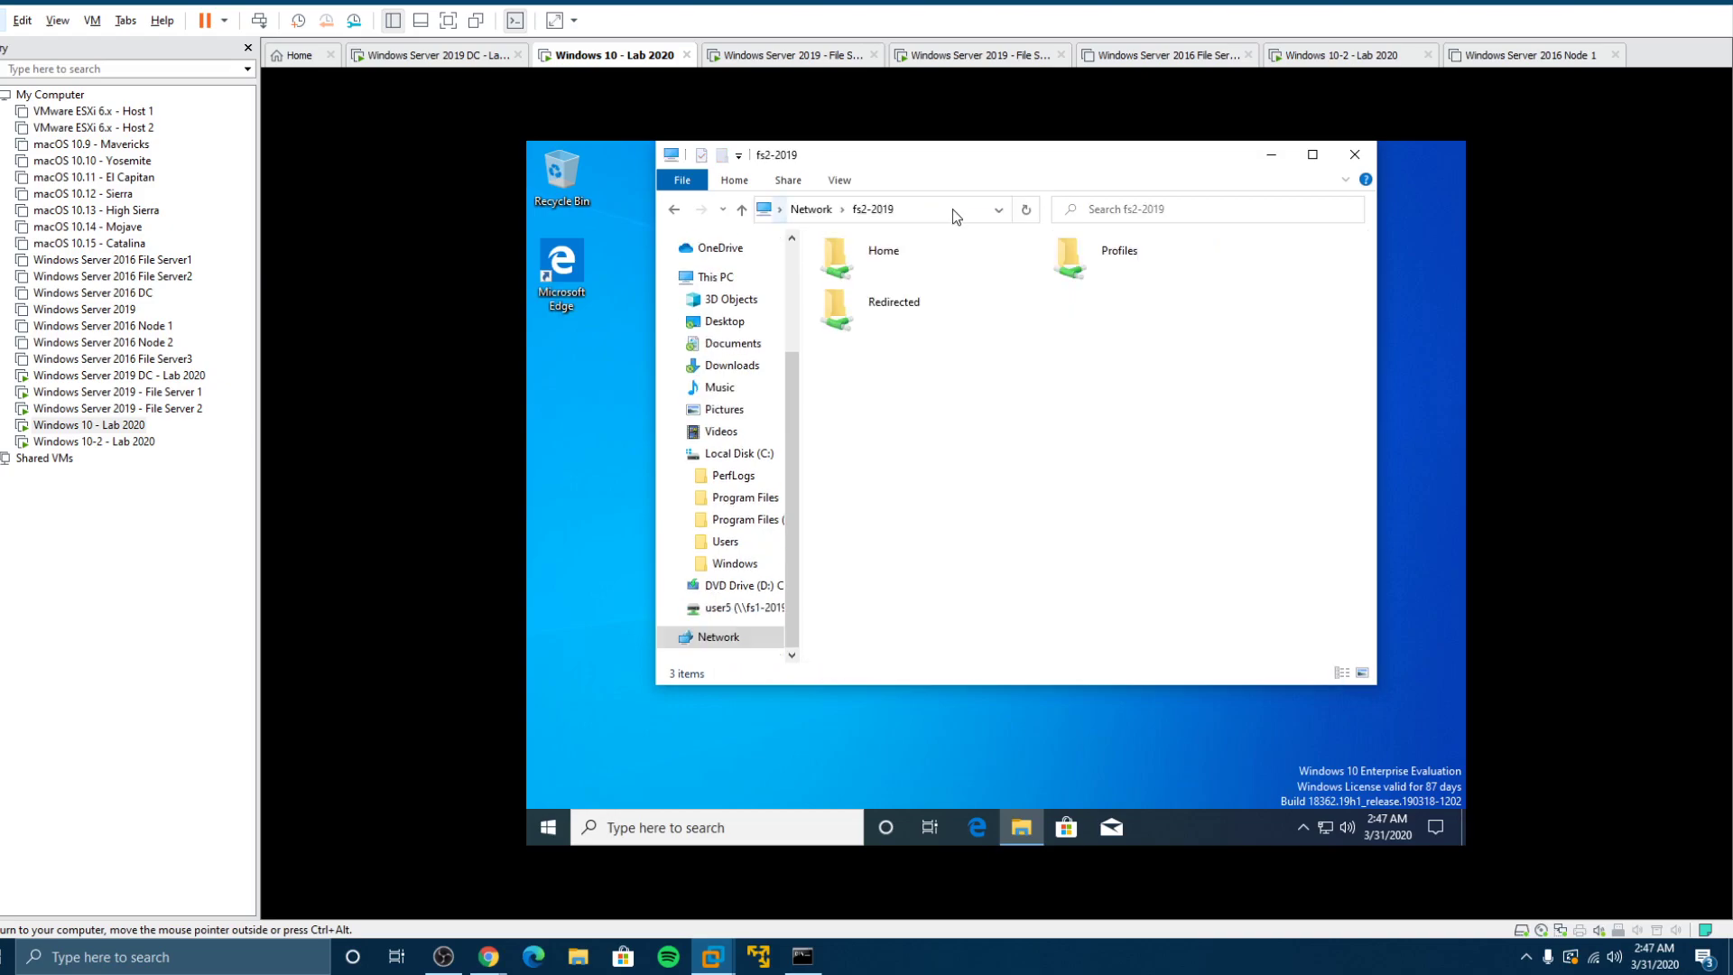
{"action": "double_click", "coordinate": [906, 305]}
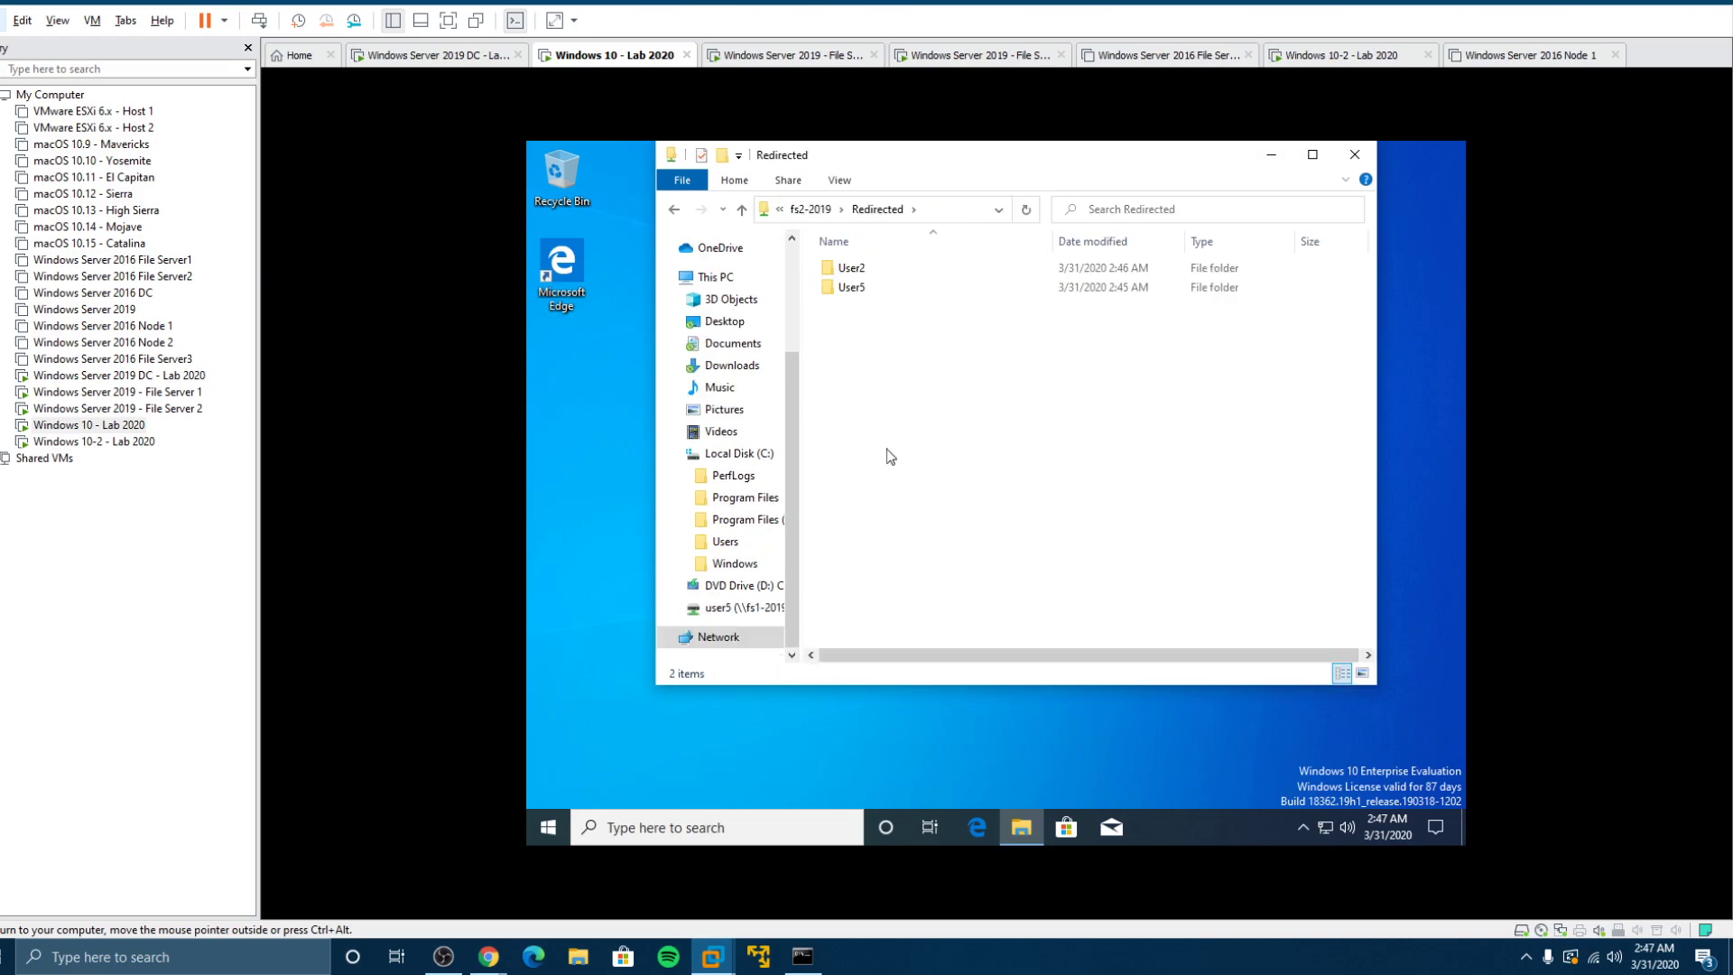
{"action": "left_click", "coordinate": [548, 828]}
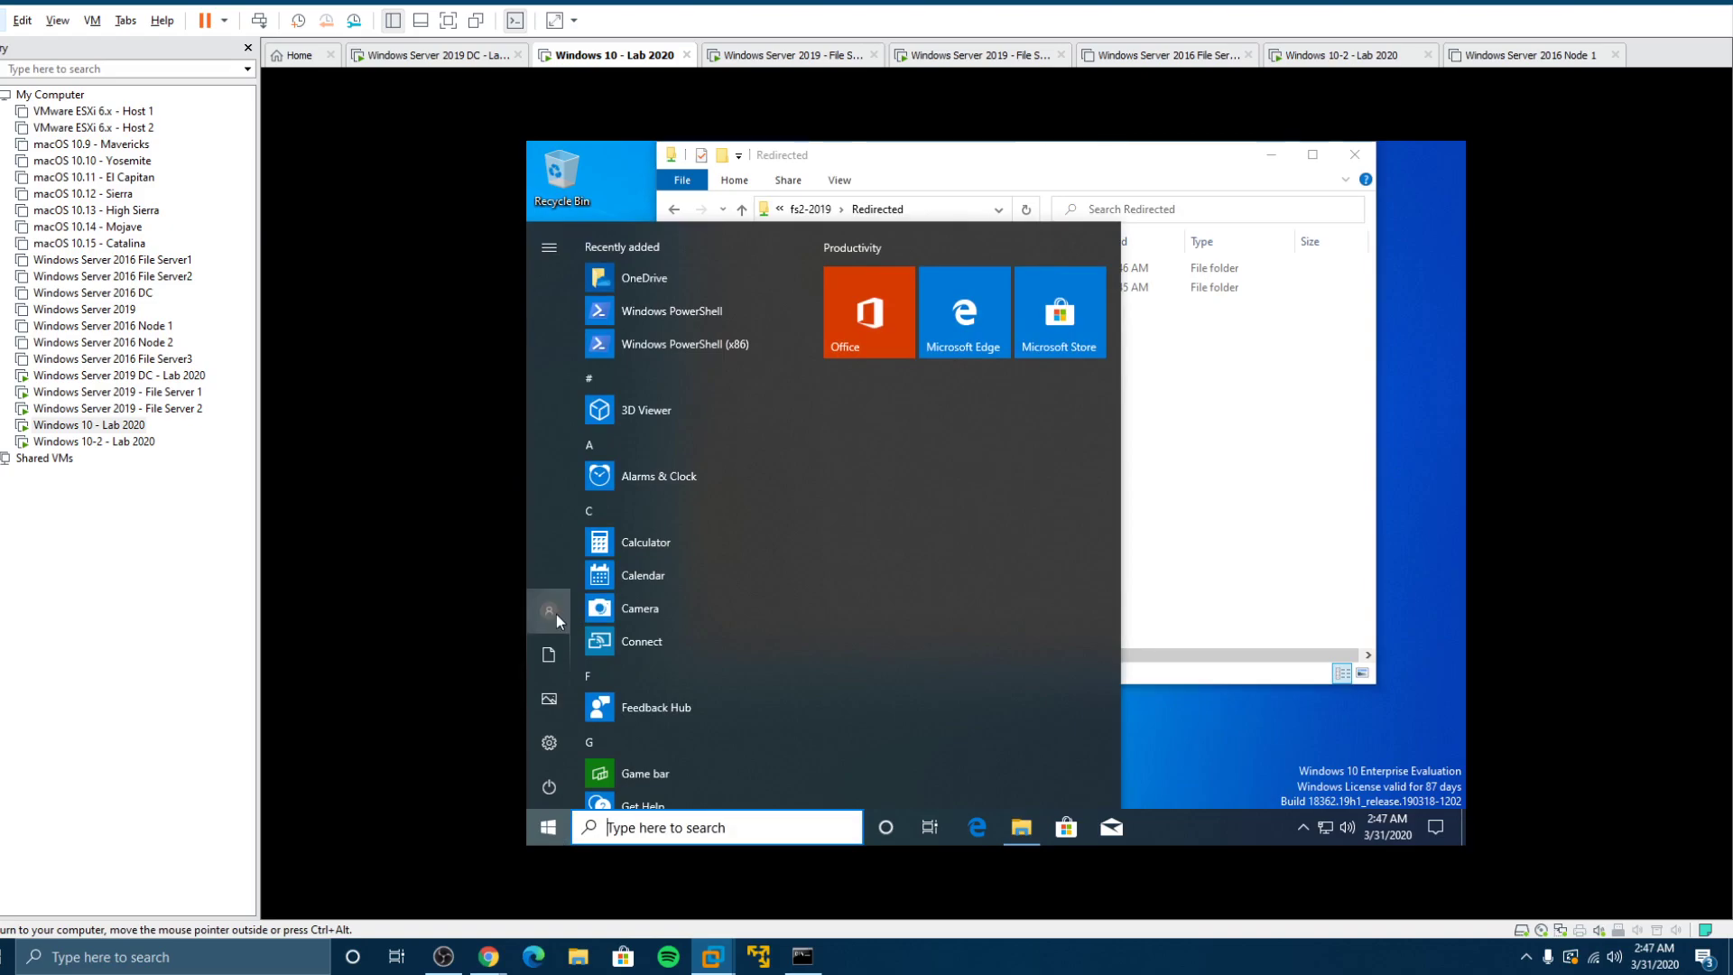
{"action": "left_click", "coordinate": [1171, 491]}
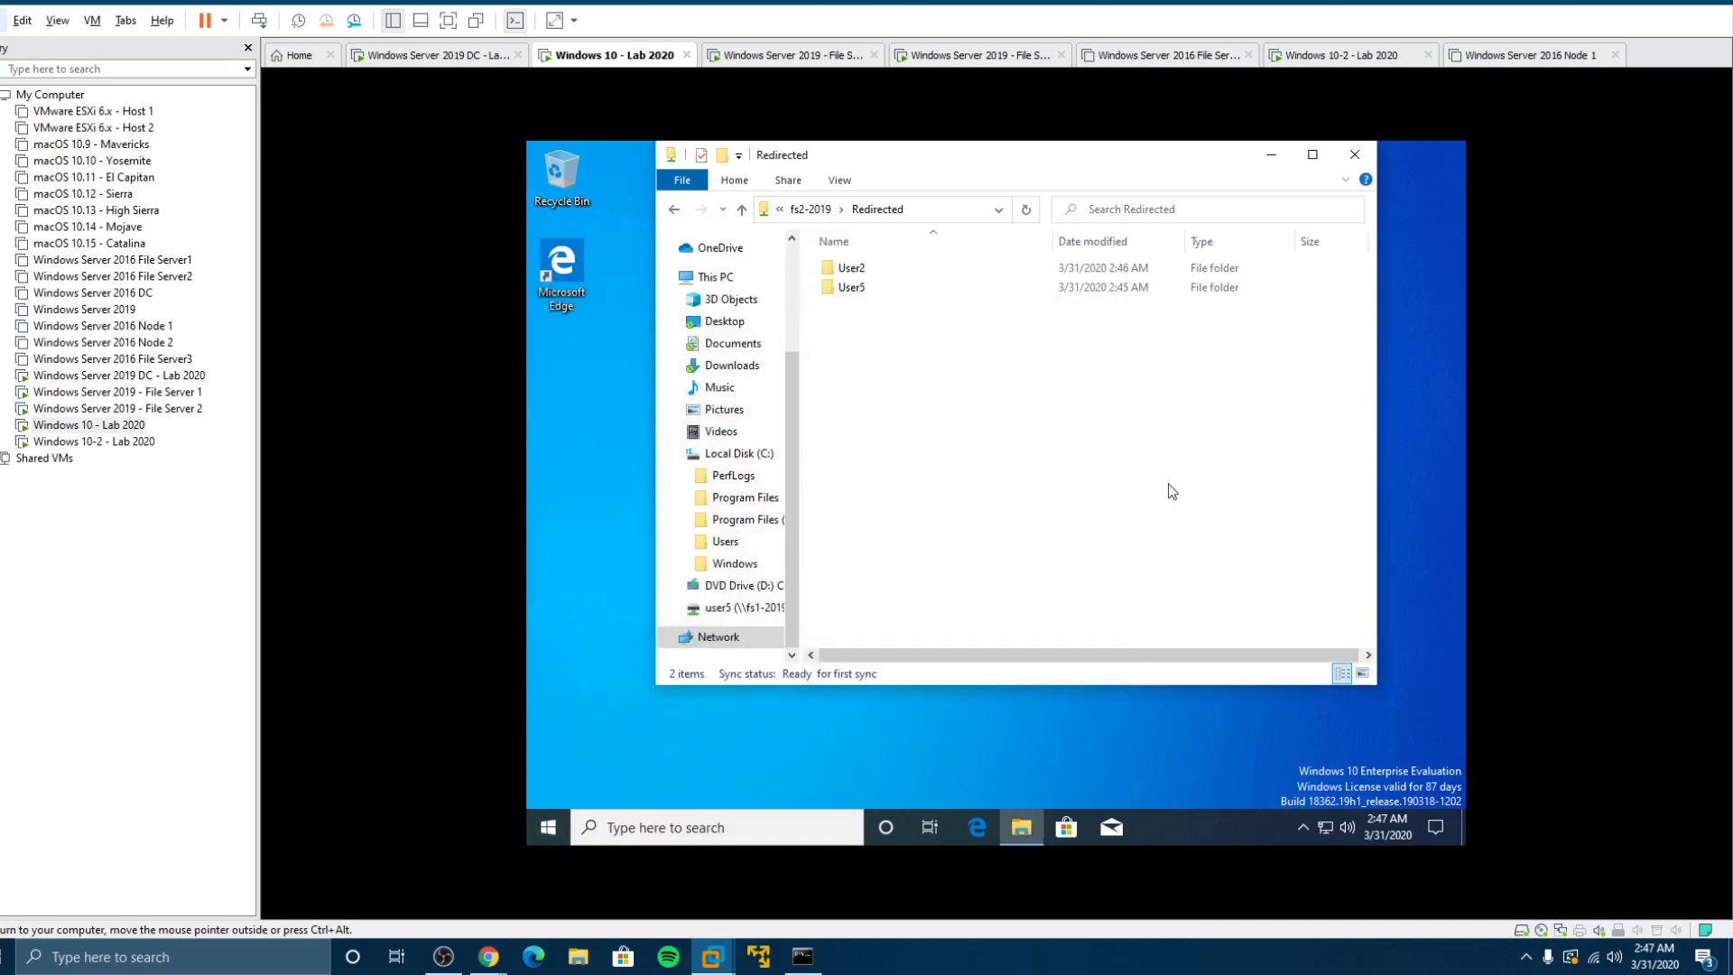
{"action": "double_click", "coordinate": [843, 288]}
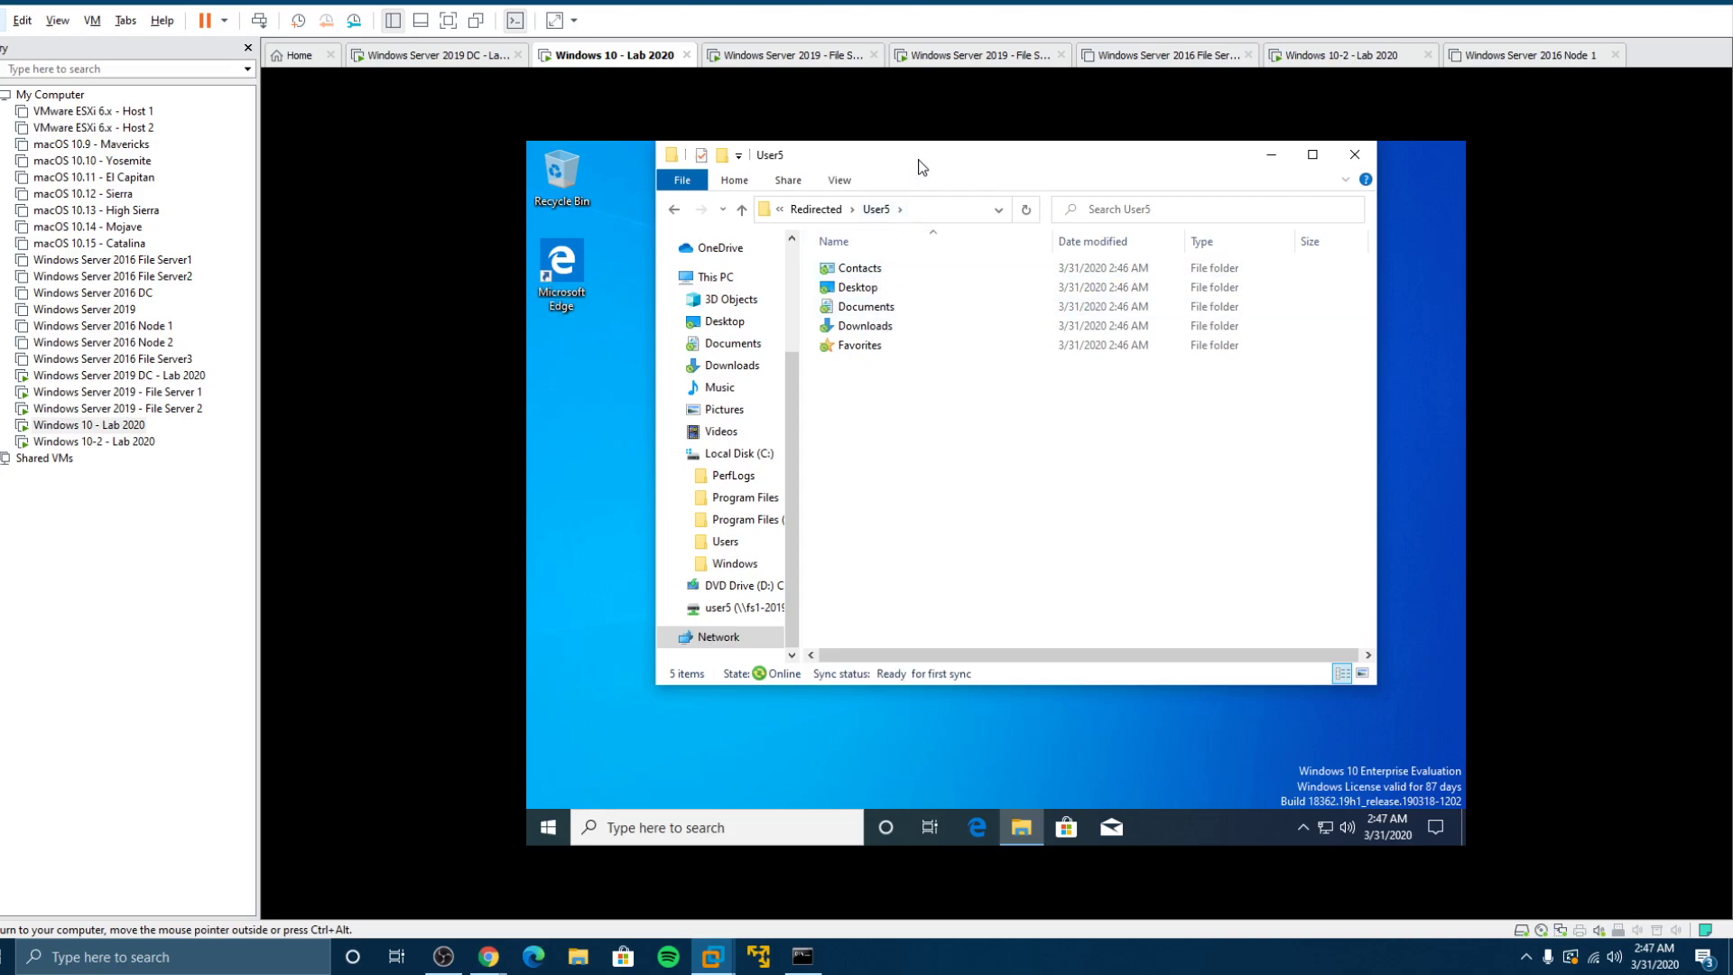
{"action": "left_click_drag", "start_coordinate": [918, 167], "coordinate": [965, 227]}
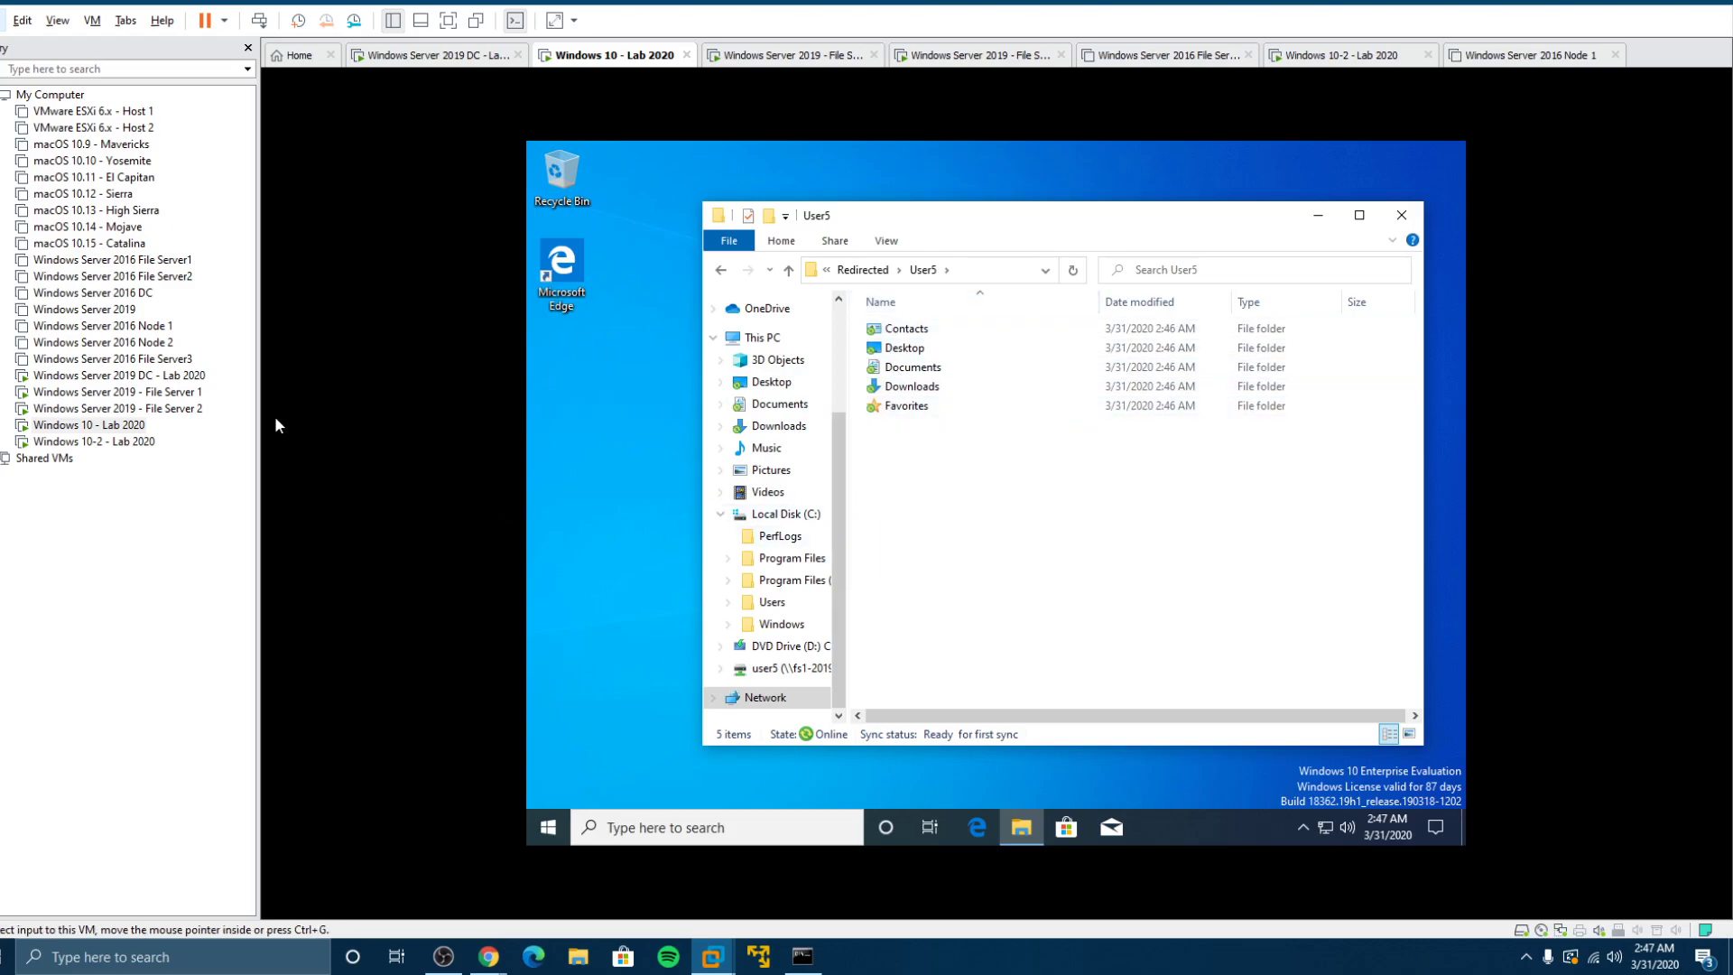
Step: On the domain controller, open Active Directory Users and Computers and view User1's Profile tab
{"action": "left_click", "coordinate": [156, 377]}
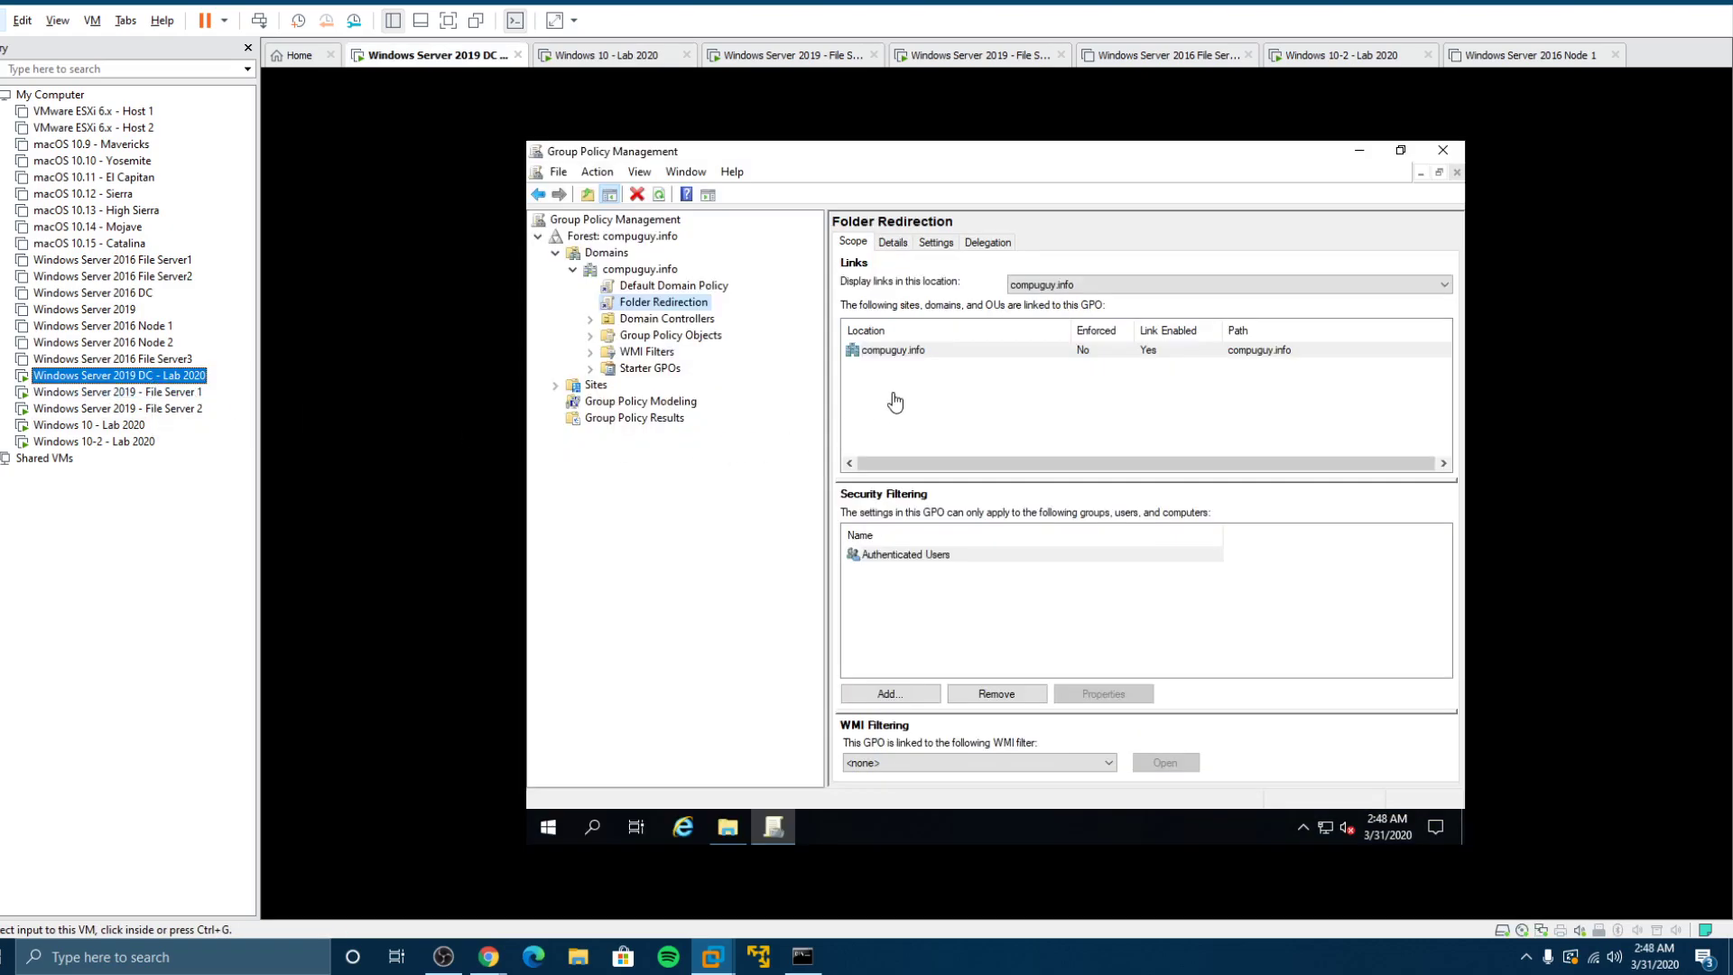
{"action": "left_click", "coordinate": [1361, 152]}
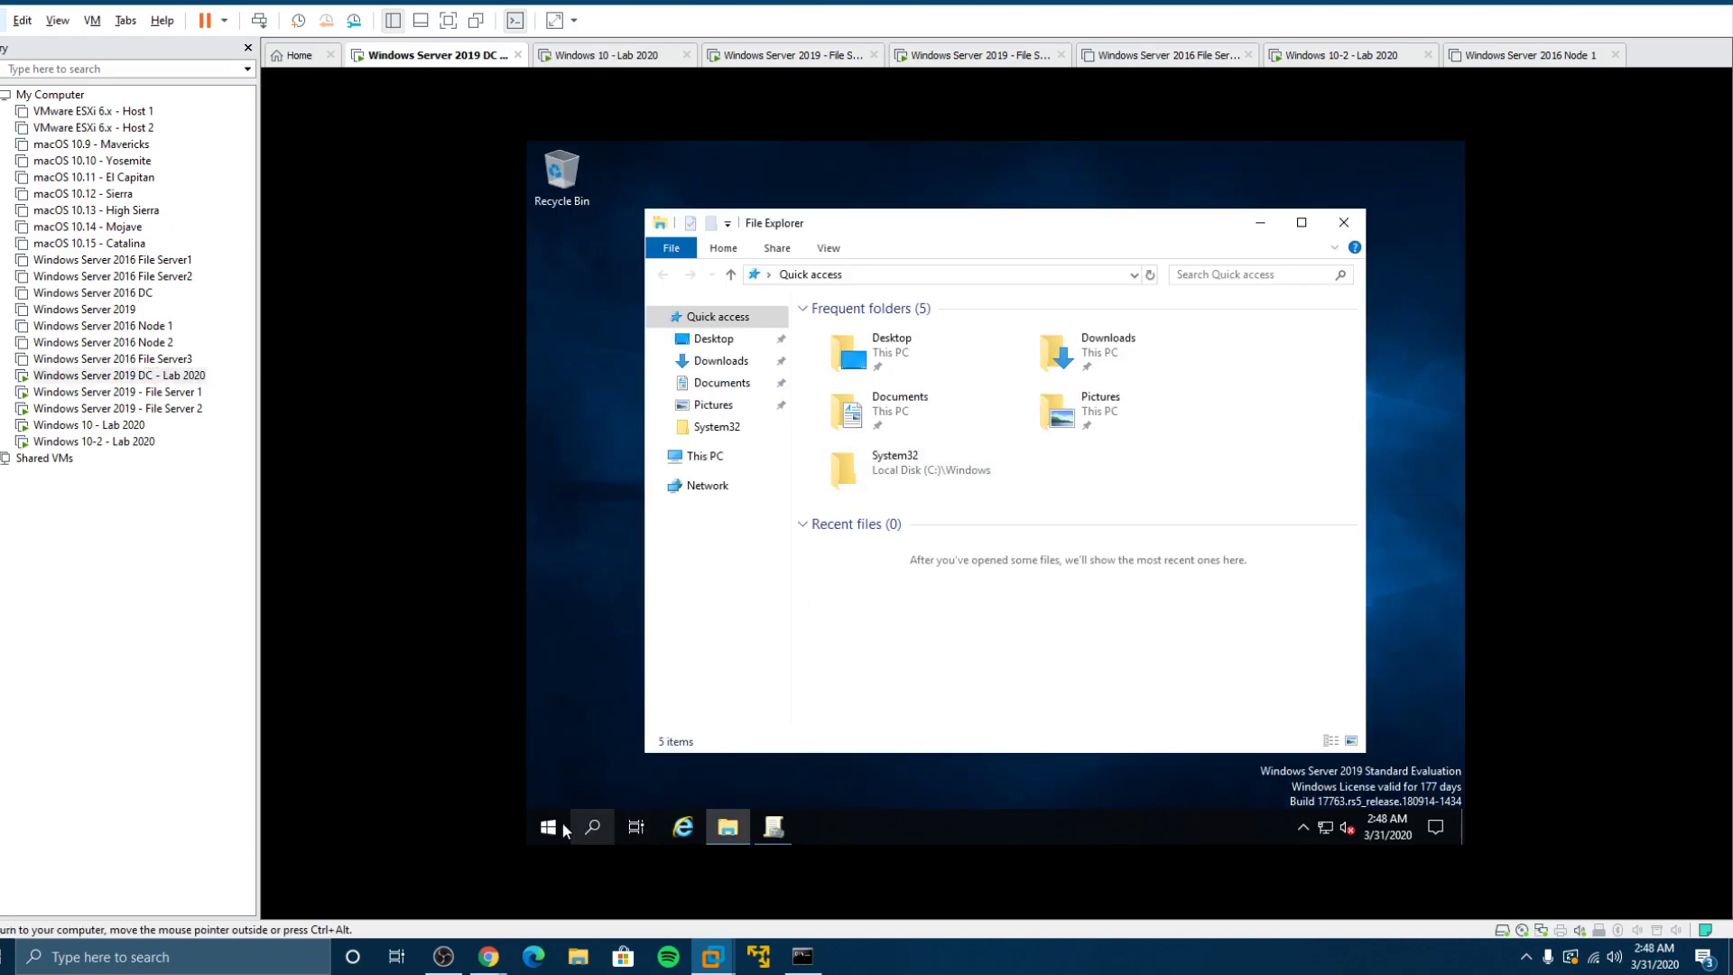
{"action": "left_click", "coordinate": [548, 826]}
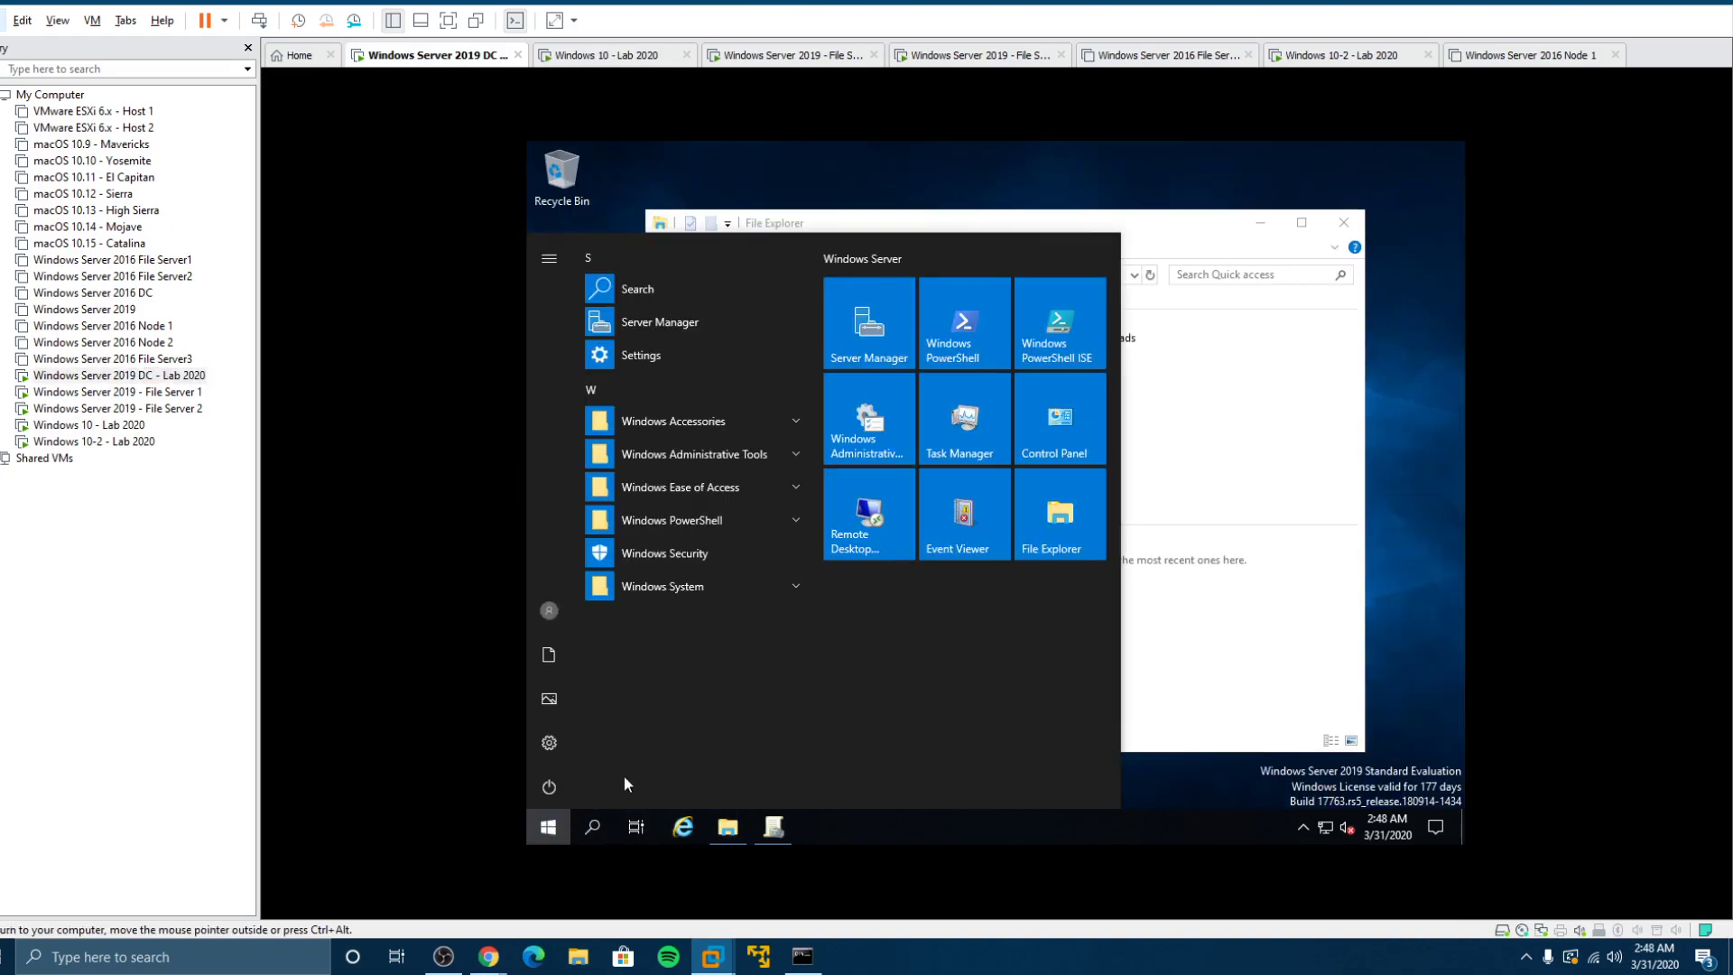
{"action": "left_click", "coordinate": [729, 451]}
{"action": "left_click", "coordinate": [765, 620]}
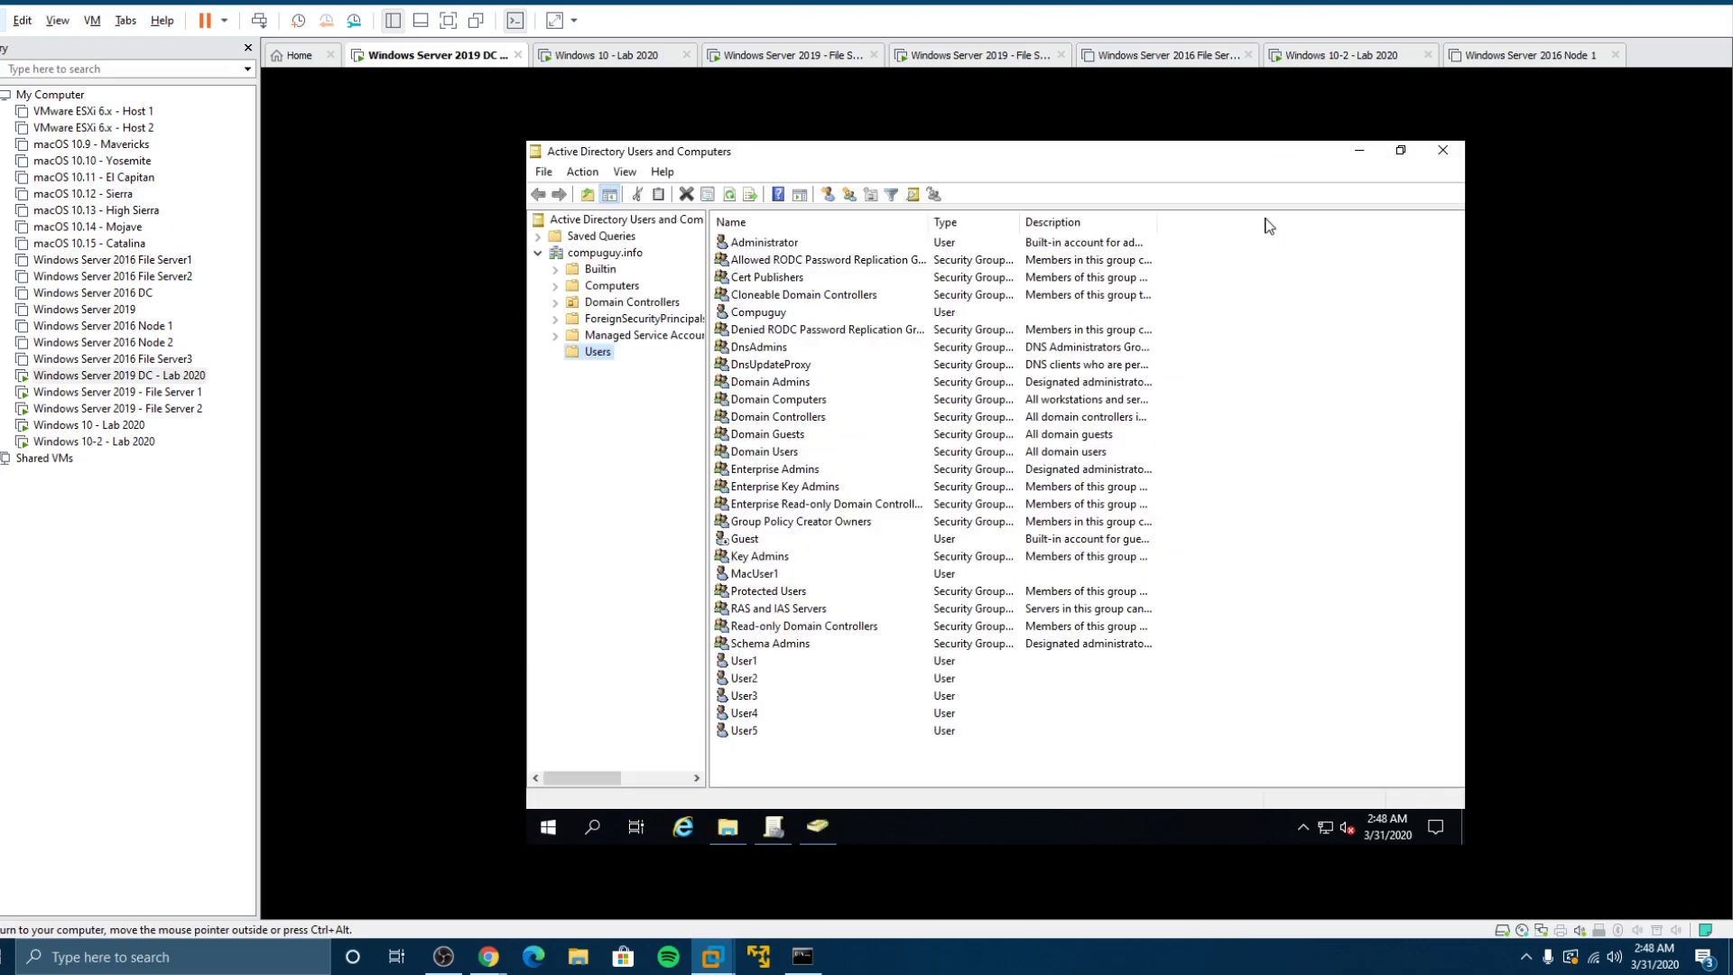
{"action": "double_click", "coordinate": [763, 664]}
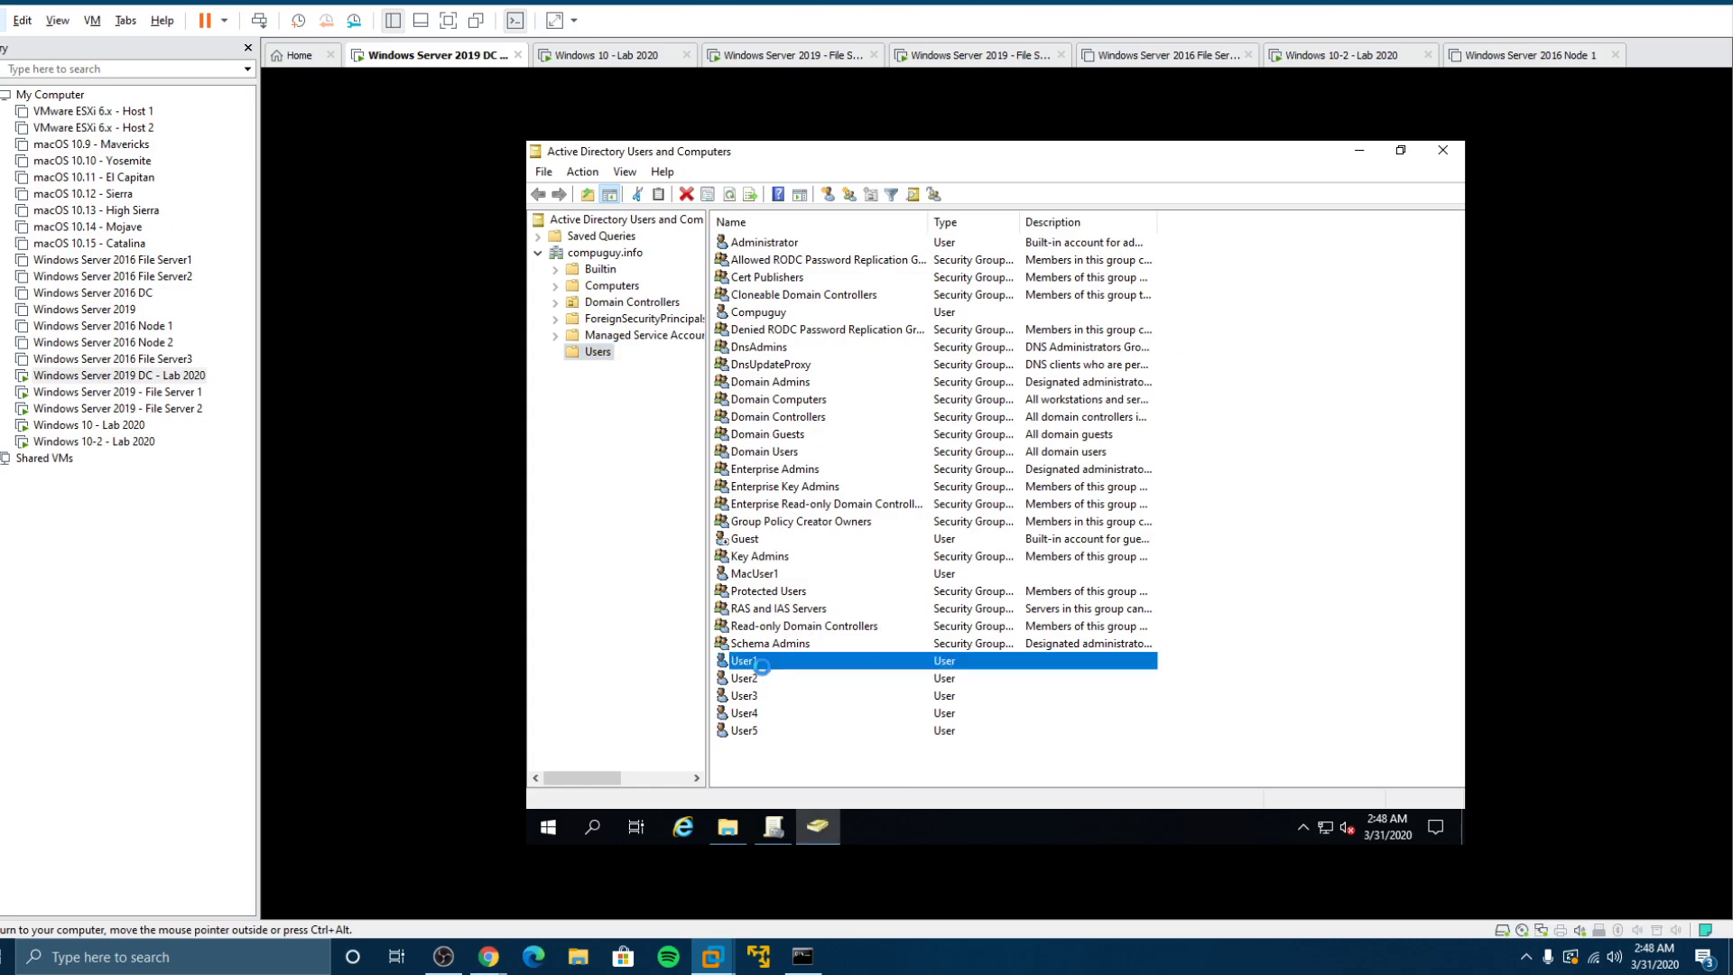
{"action": "left_click", "coordinate": [1008, 305]}
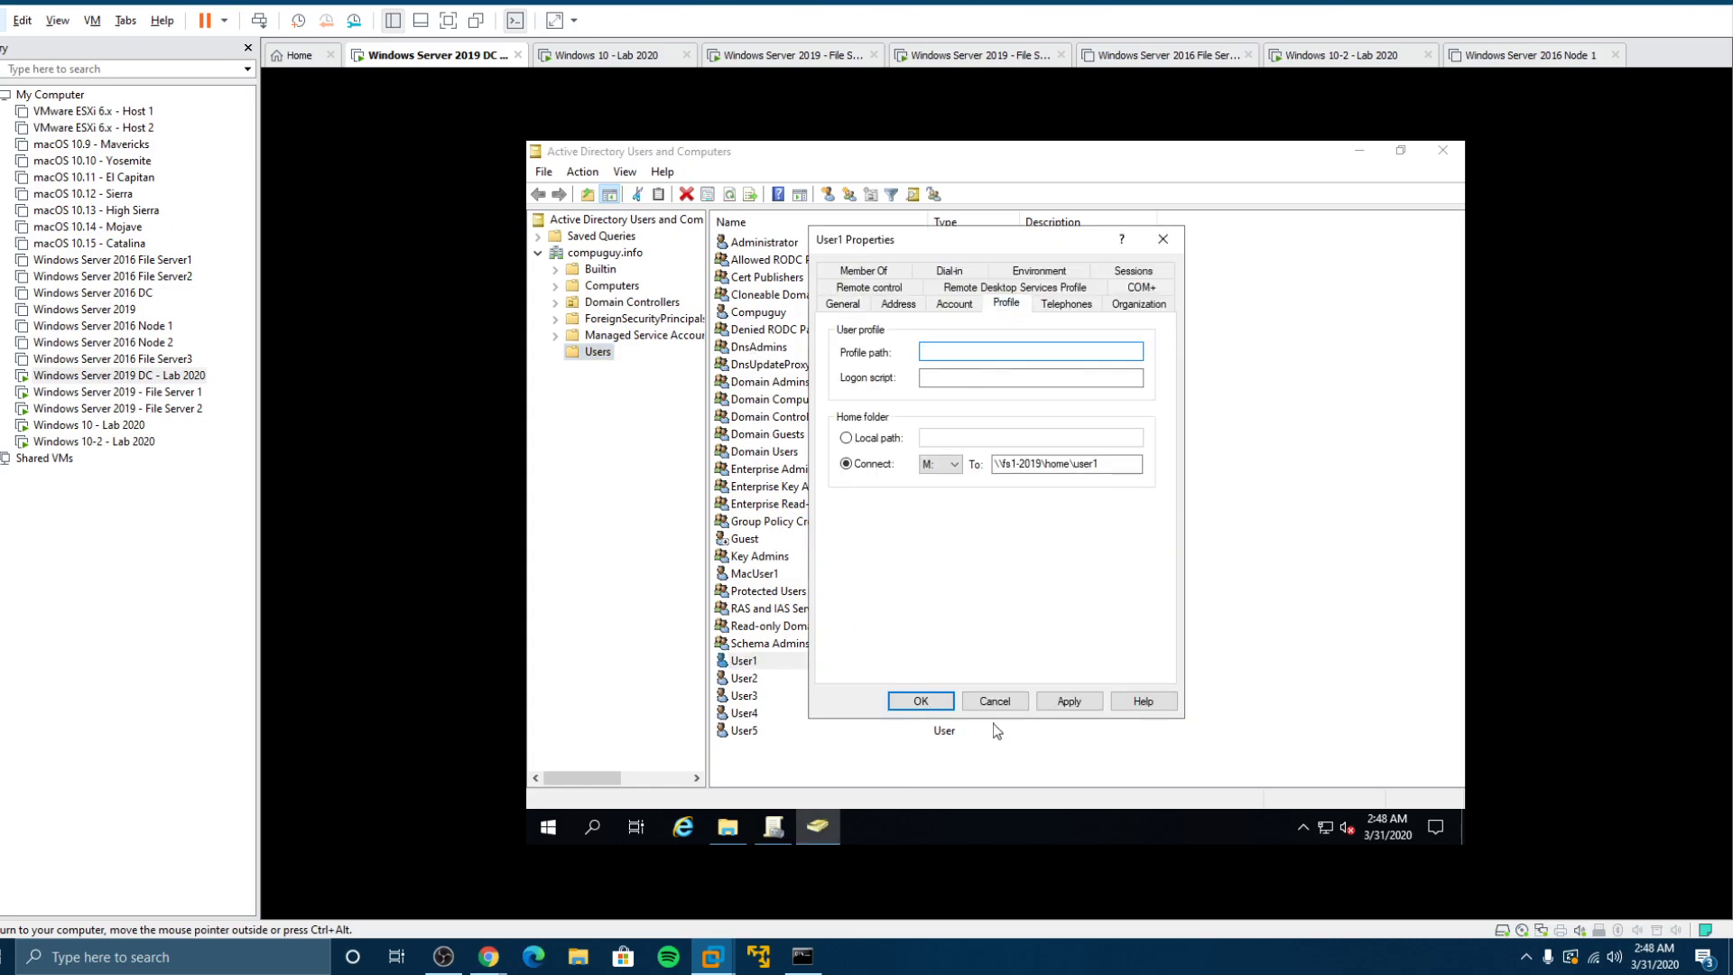
{"action": "left_click", "coordinate": [941, 703]}
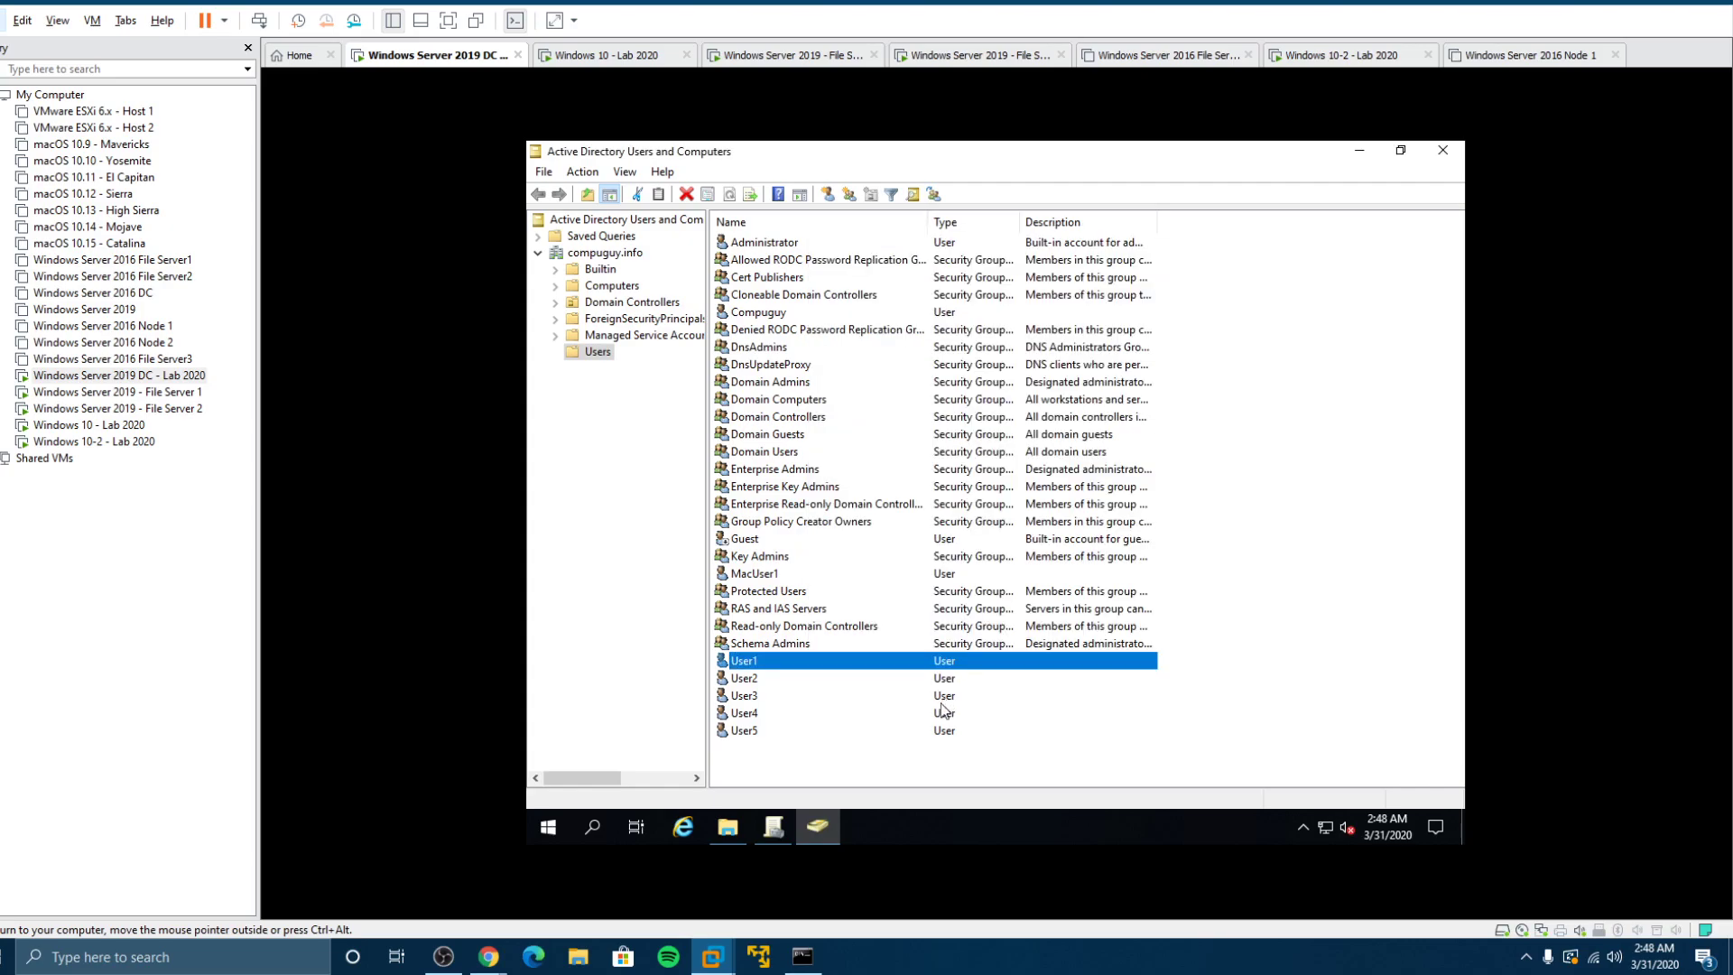
Step: Clear the roaming profile paths of User2 and User3 and save
{"action": "double_click", "coordinate": [823, 681]}
{"action": "left_click", "coordinate": [1009, 305]}
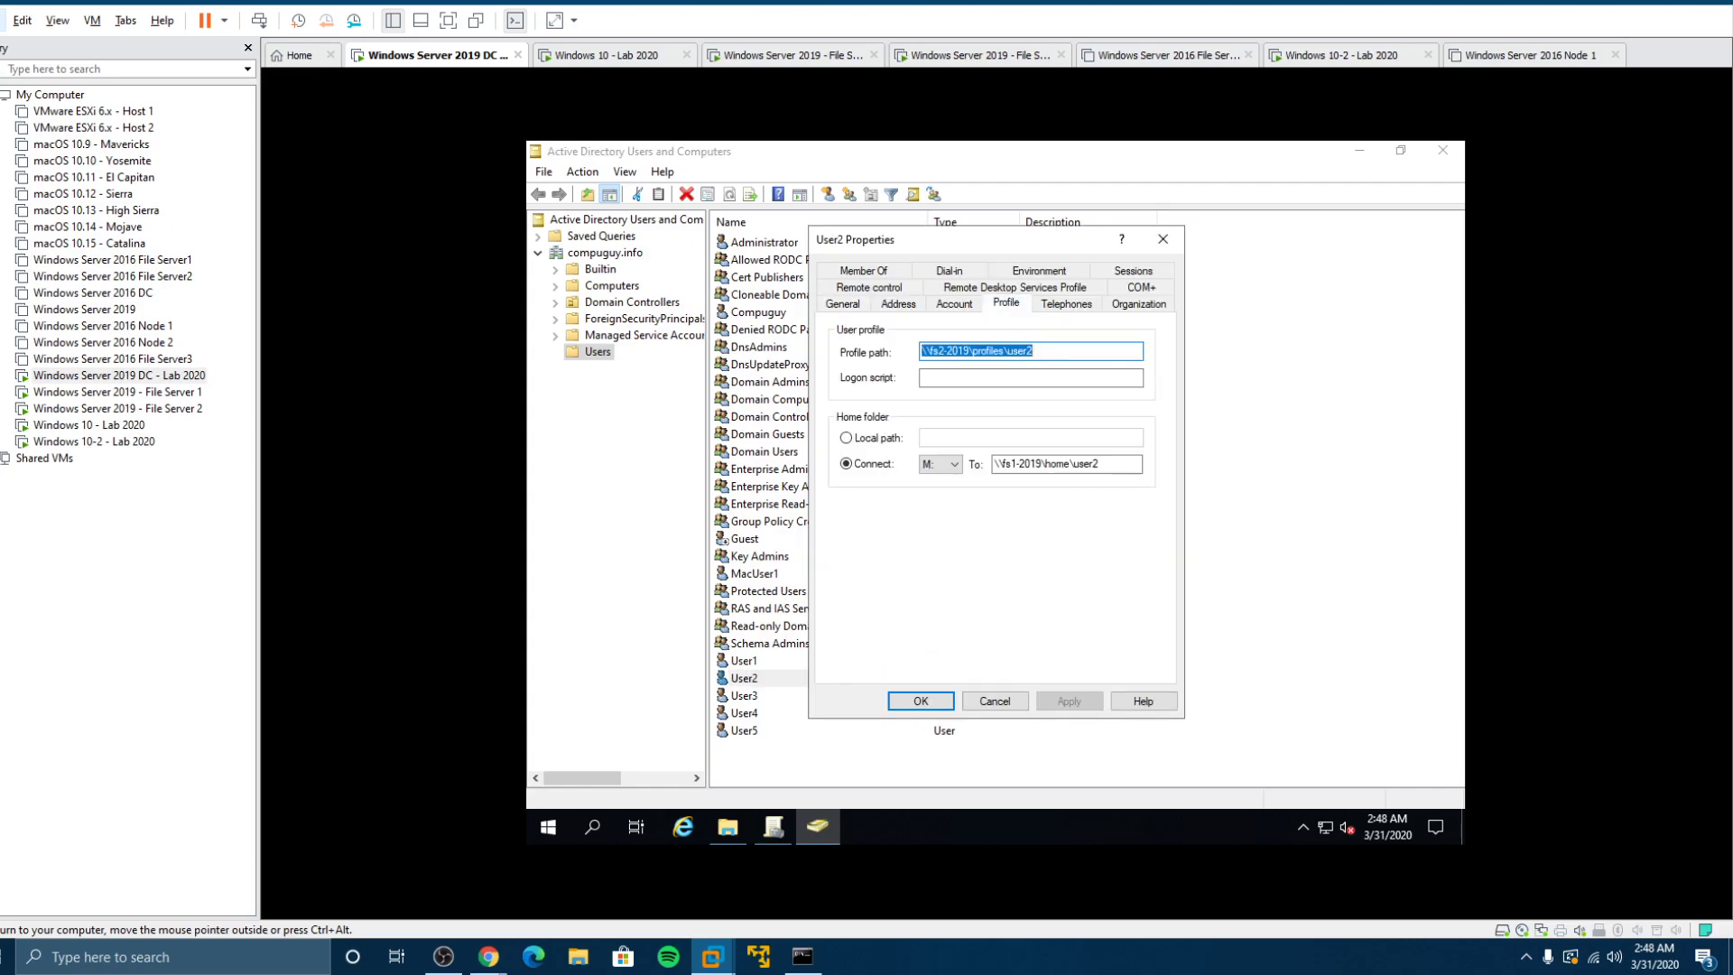
{"action": "key", "text": "Delete"}
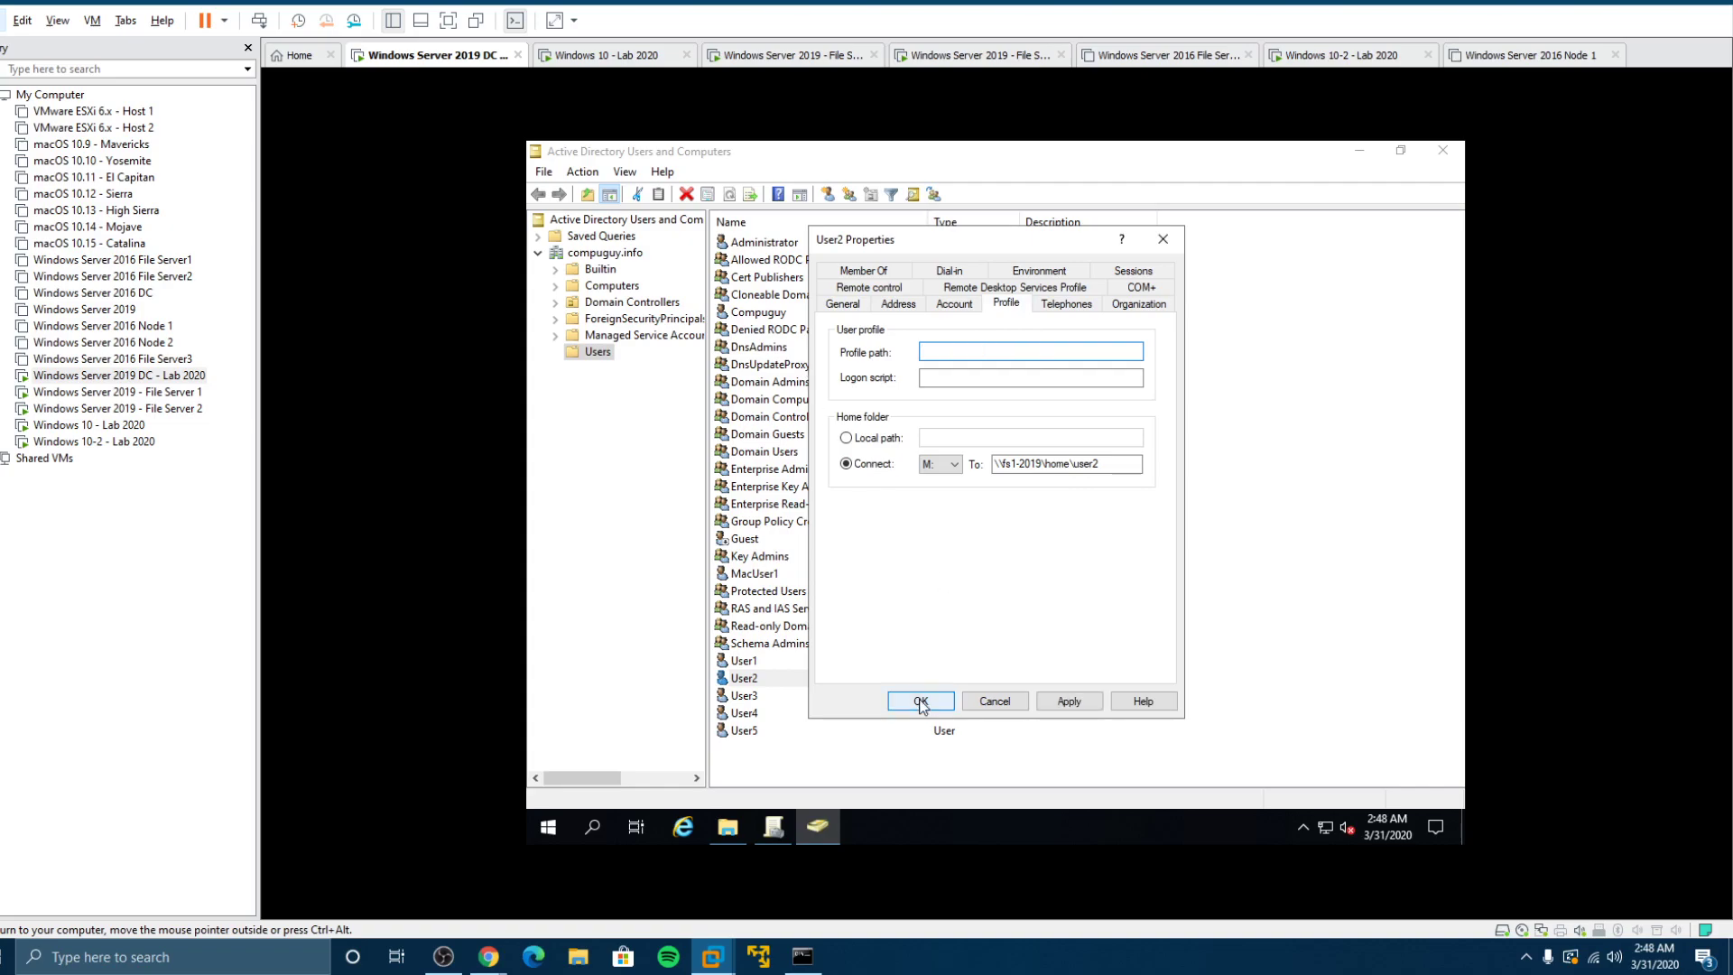
{"action": "left_click", "coordinate": [921, 701]}
{"action": "double_click", "coordinate": [756, 699]}
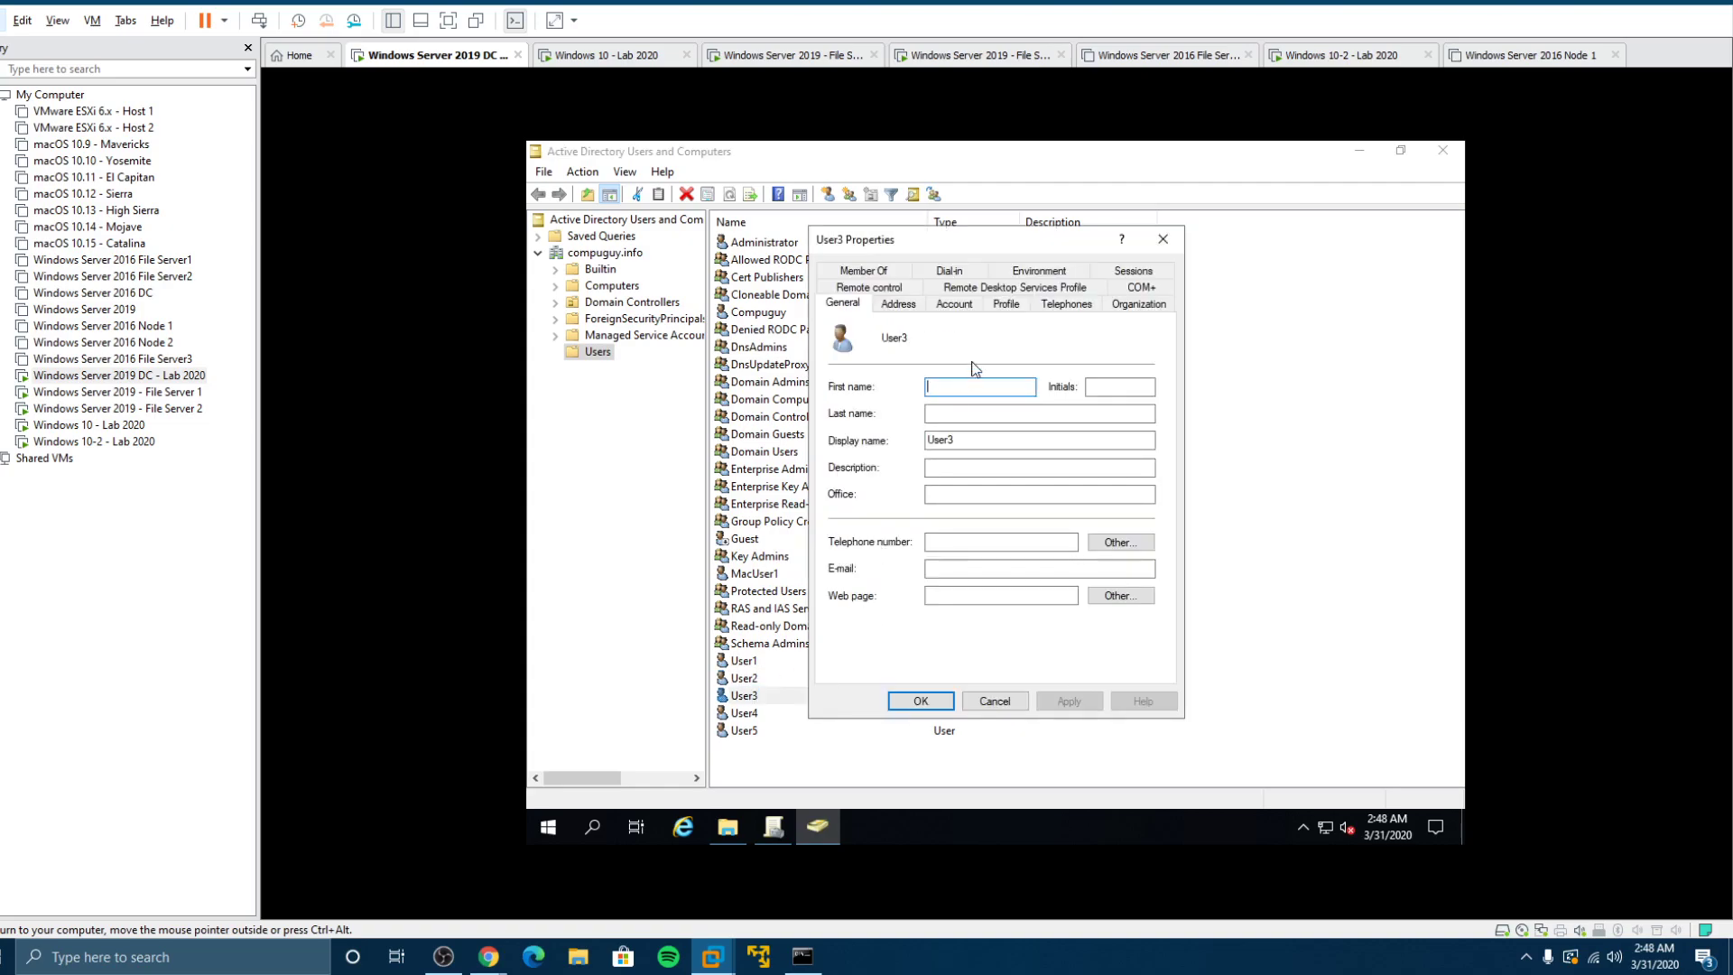
{"action": "left_click", "coordinate": [1007, 305]}
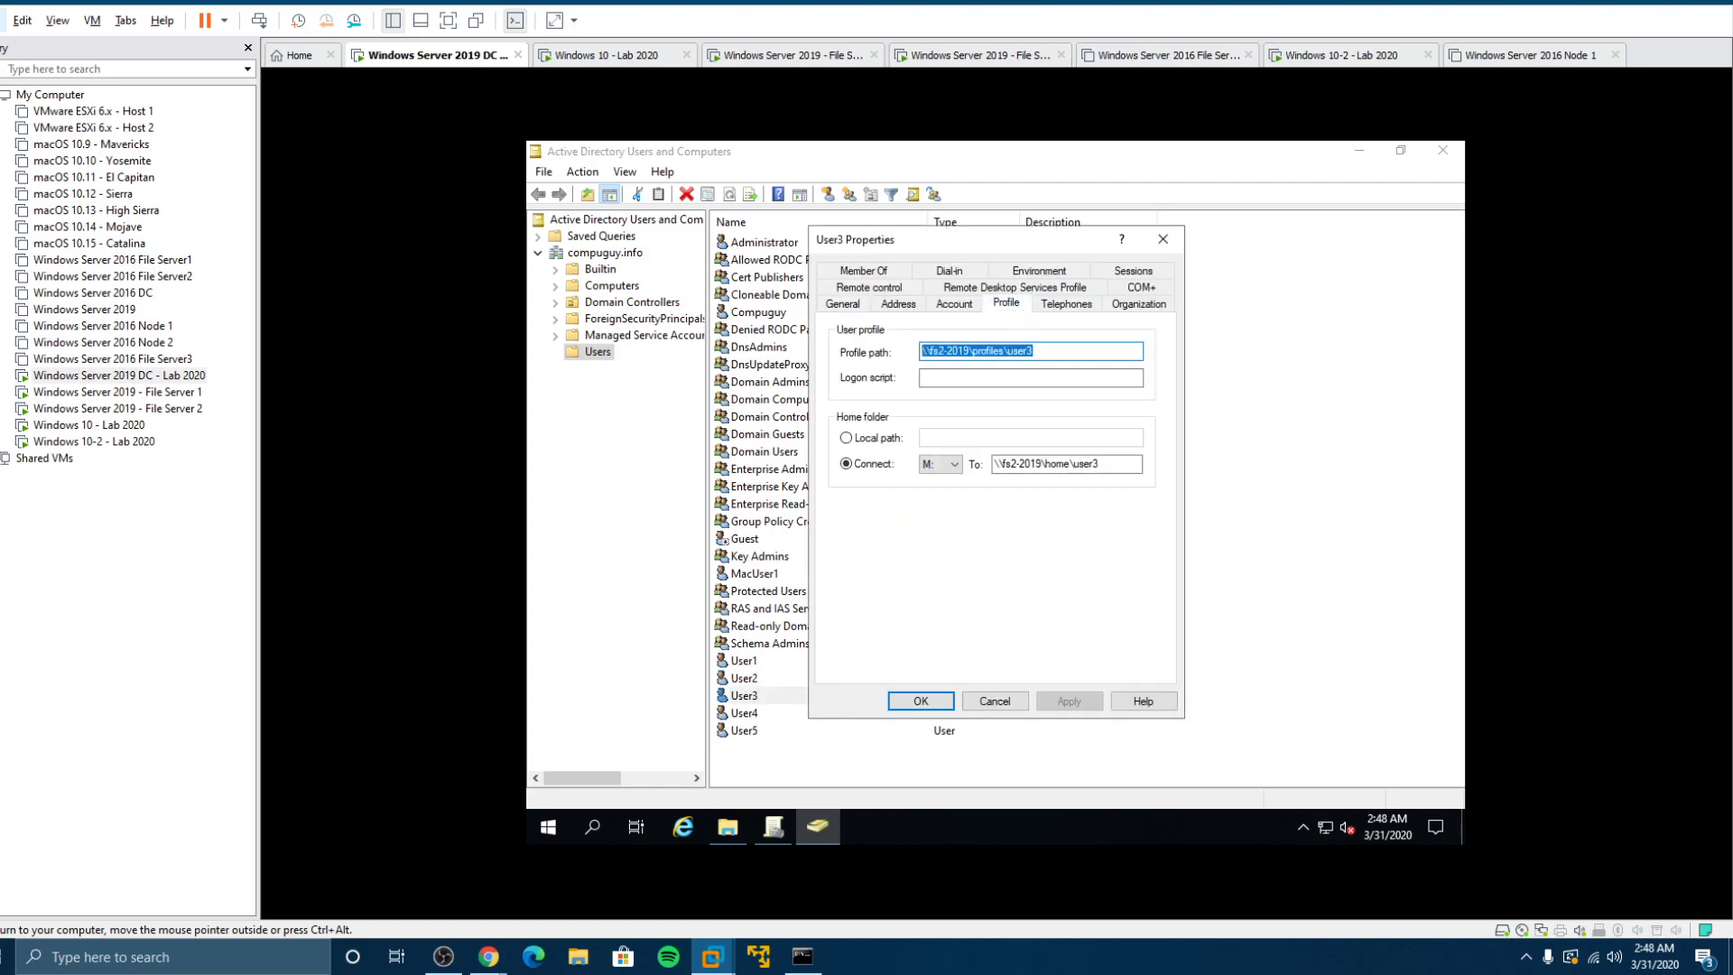
{"action": "key", "text": "Delete"}
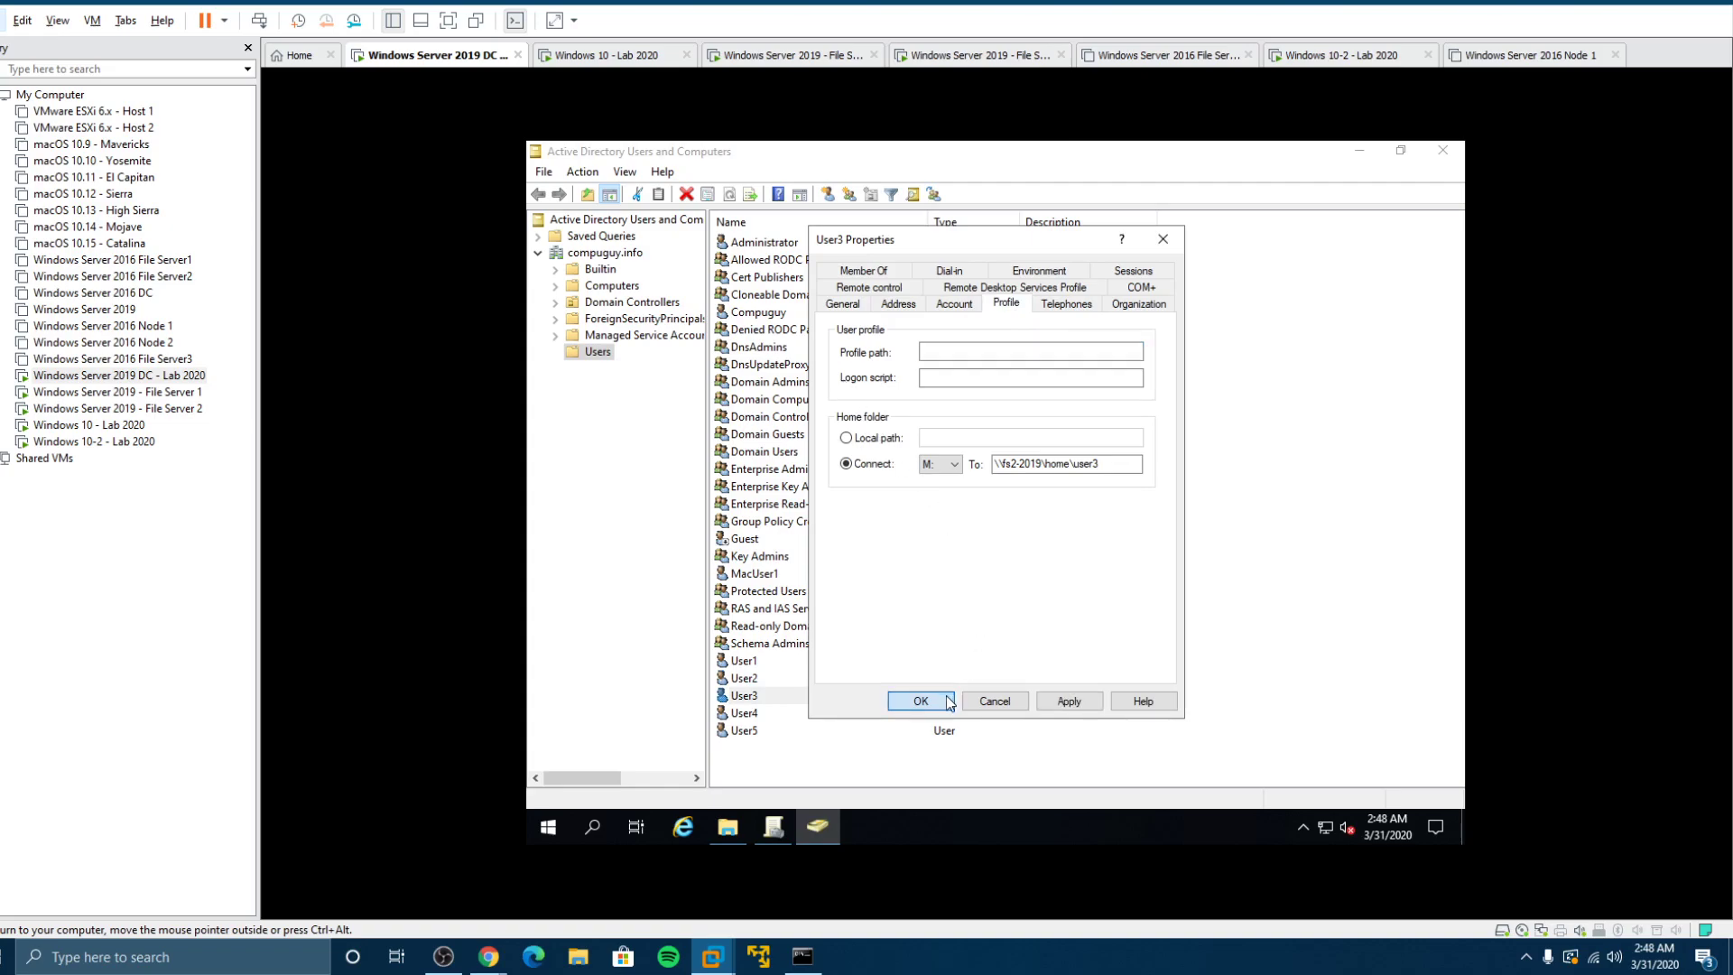
{"action": "left_click", "coordinate": [920, 701]}
Step: Clear the roaming profile paths of User4 and User5 and save
{"action": "double_click", "coordinate": [759, 714]}
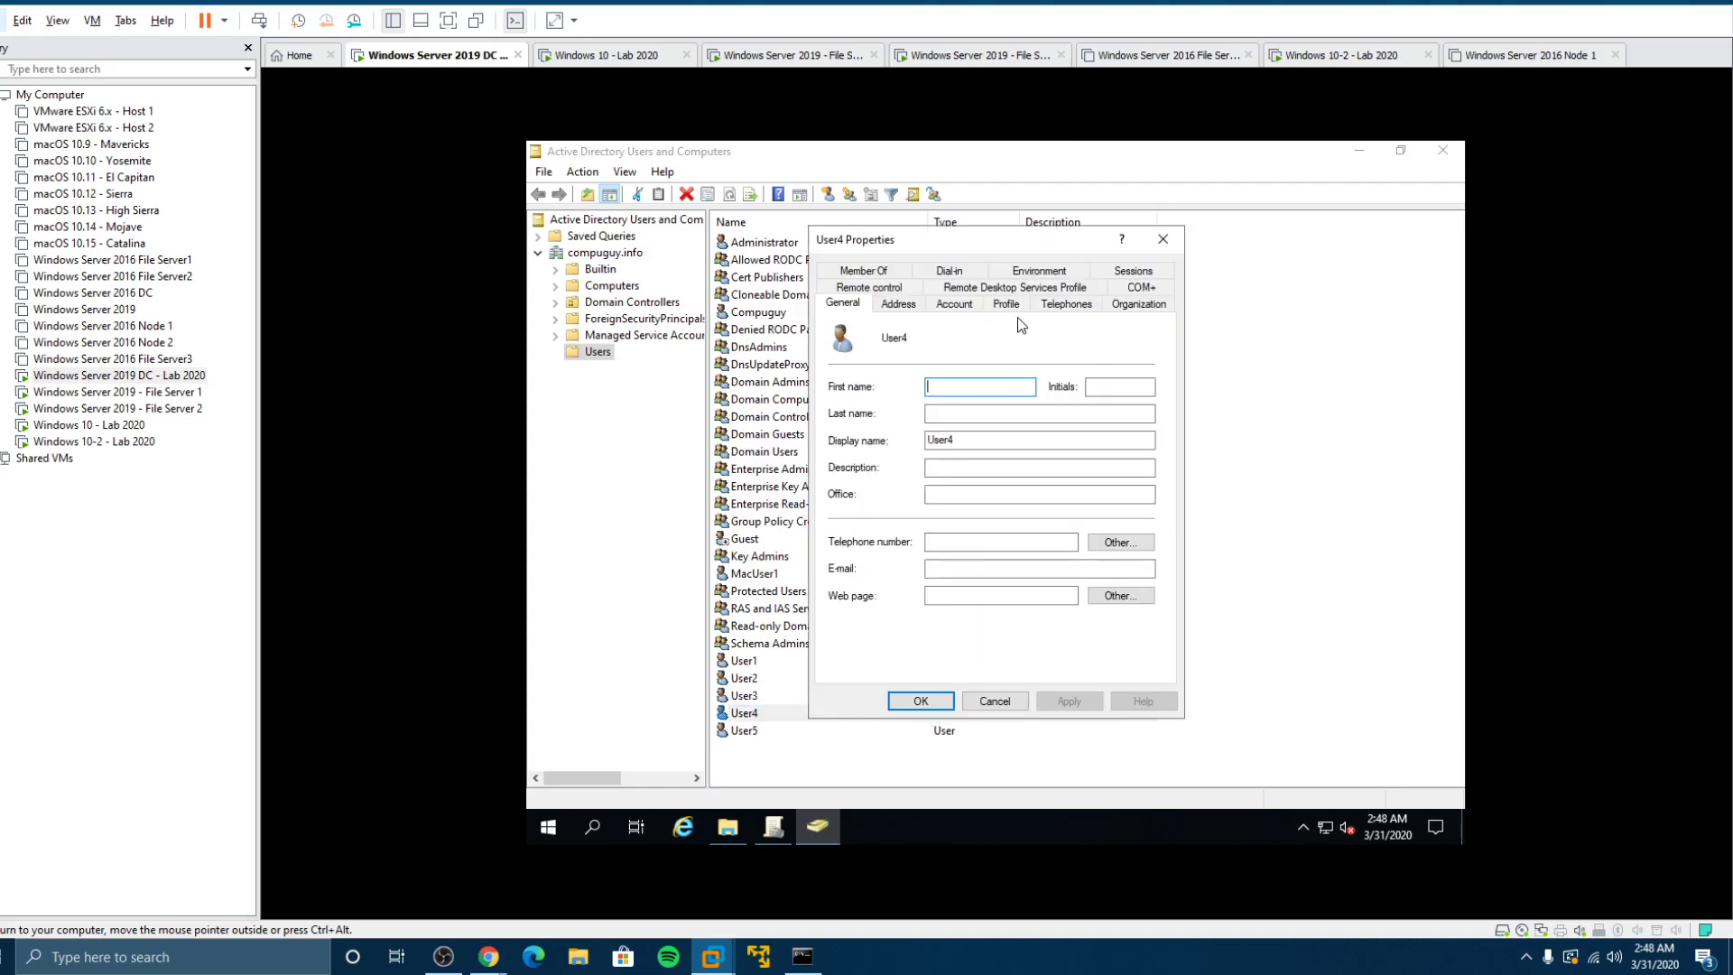
{"action": "left_click", "coordinate": [1009, 307]}
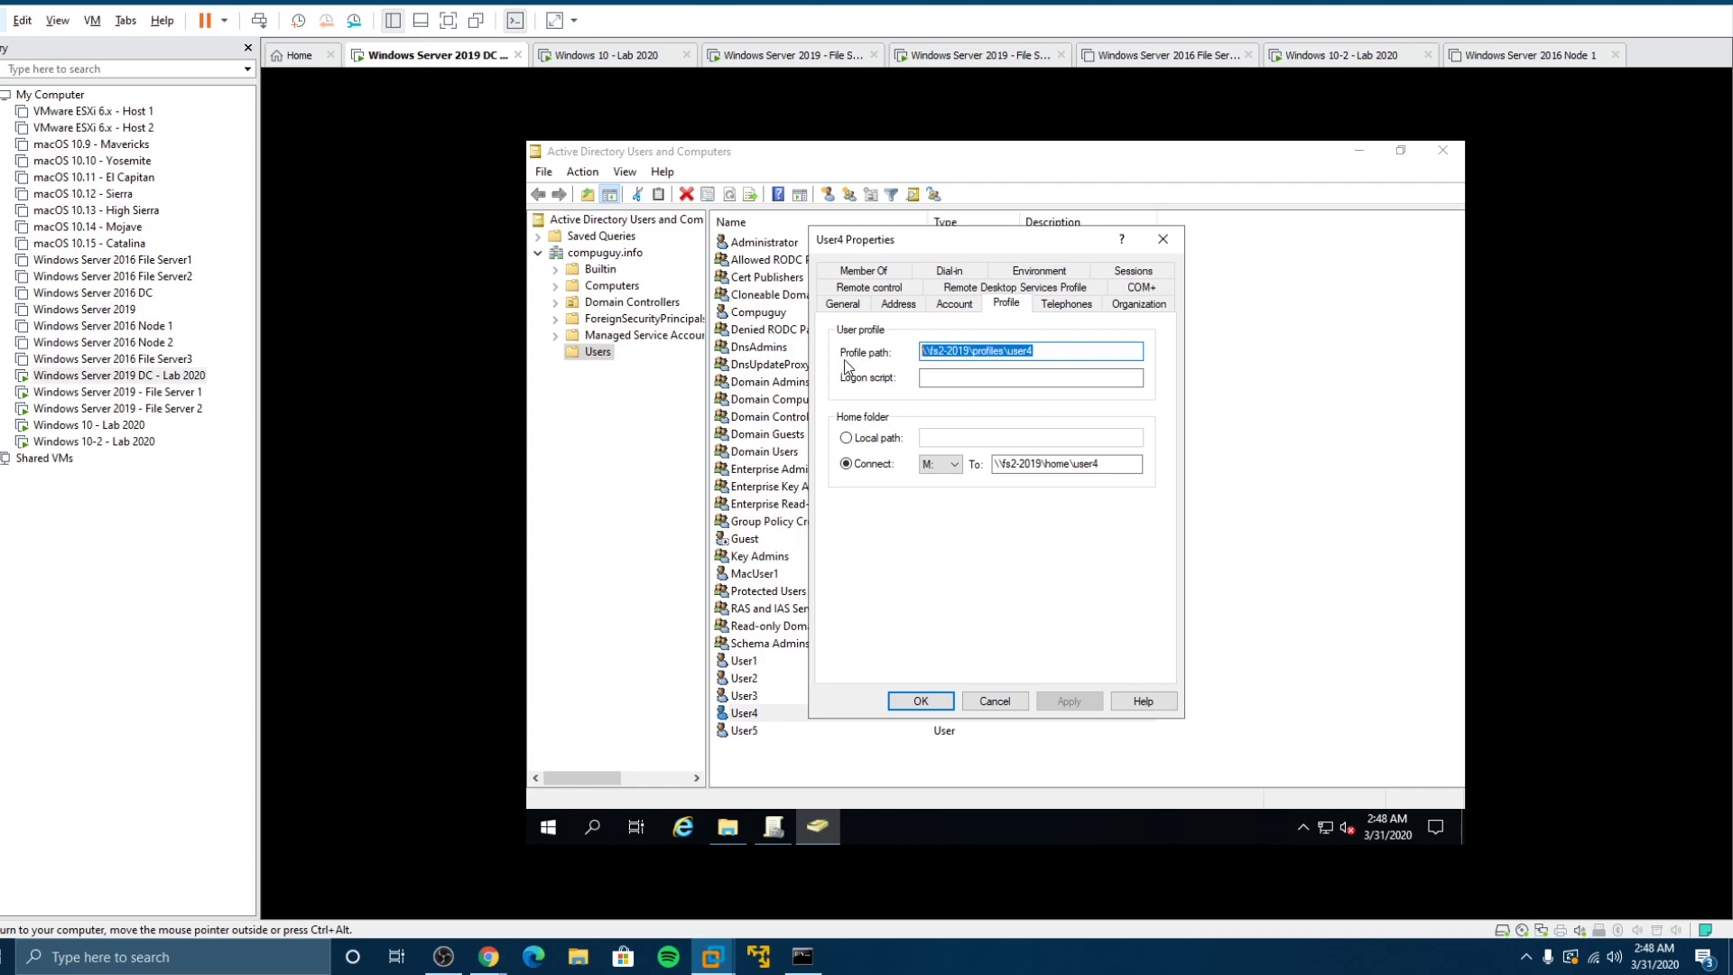
{"action": "key", "text": "Delete"}
{"action": "left_click", "coordinate": [921, 701]}
{"action": "left_click", "coordinate": [757, 724]}
{"action": "double_click", "coordinate": [756, 727]}
{"action": "left_click", "coordinate": [1014, 309]}
{"action": "left_click_drag", "start_coordinate": [1020, 350], "coordinate": [880, 361]}
{"action": "key", "text": "Delete"}
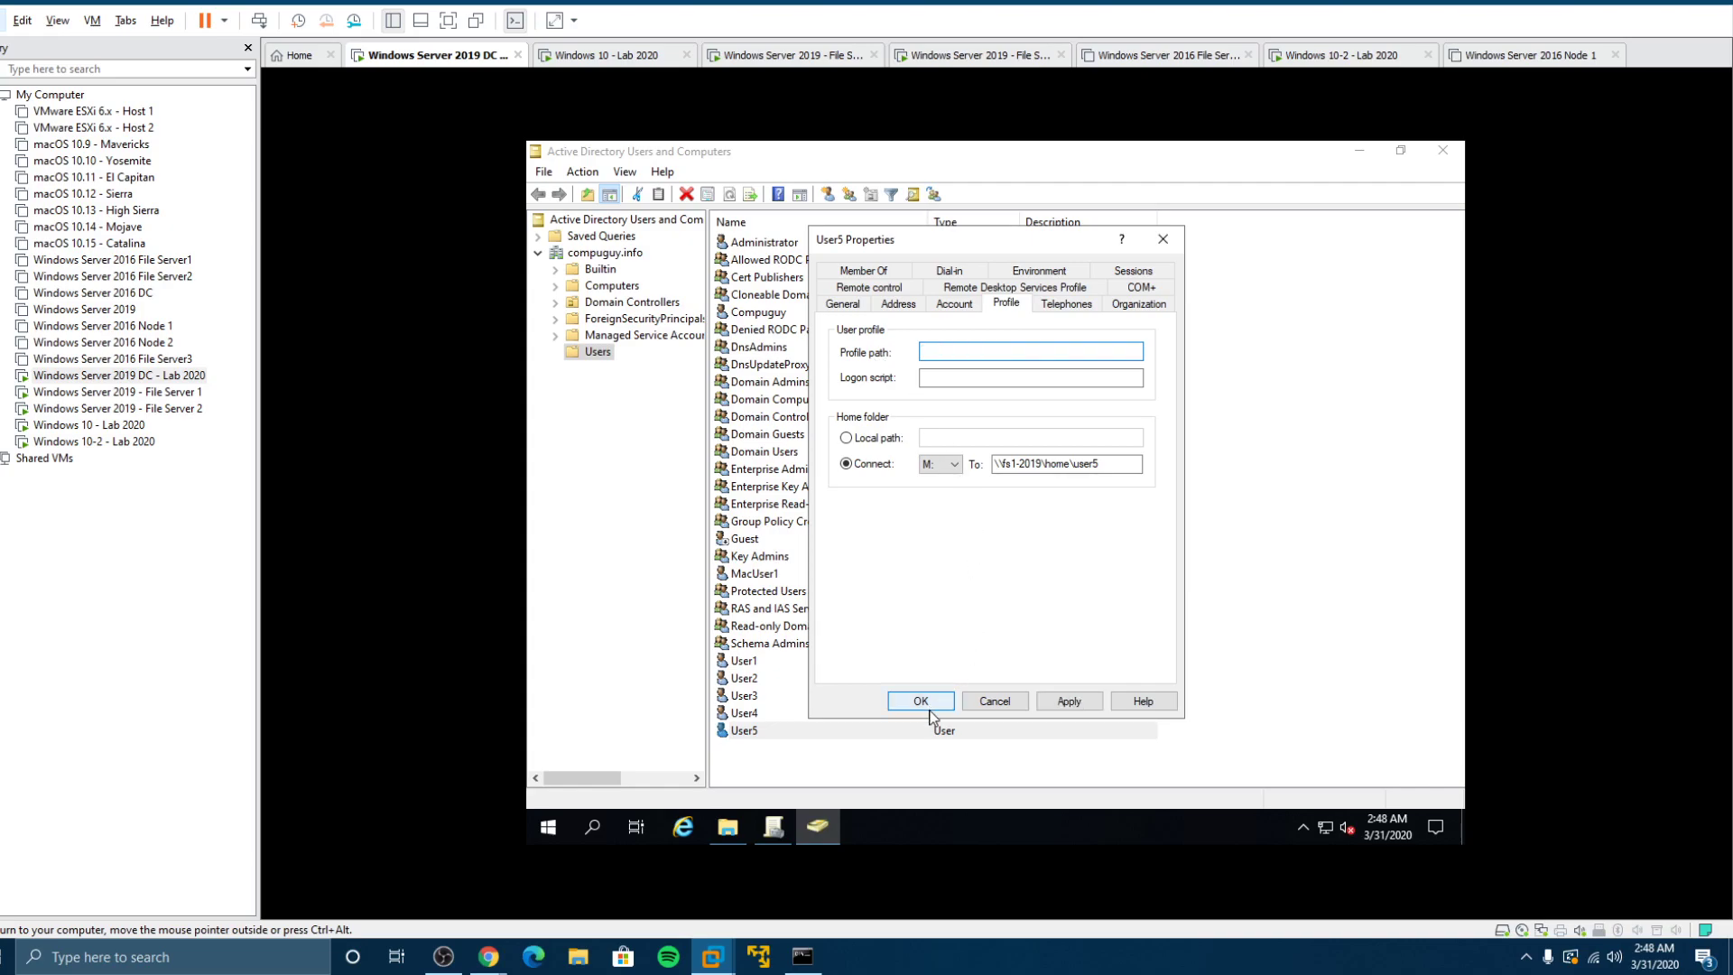
{"action": "left_click", "coordinate": [930, 709]}
Step: Reopen User4's properties to confirm the profile path is now empty
{"action": "left_click", "coordinate": [747, 711]}
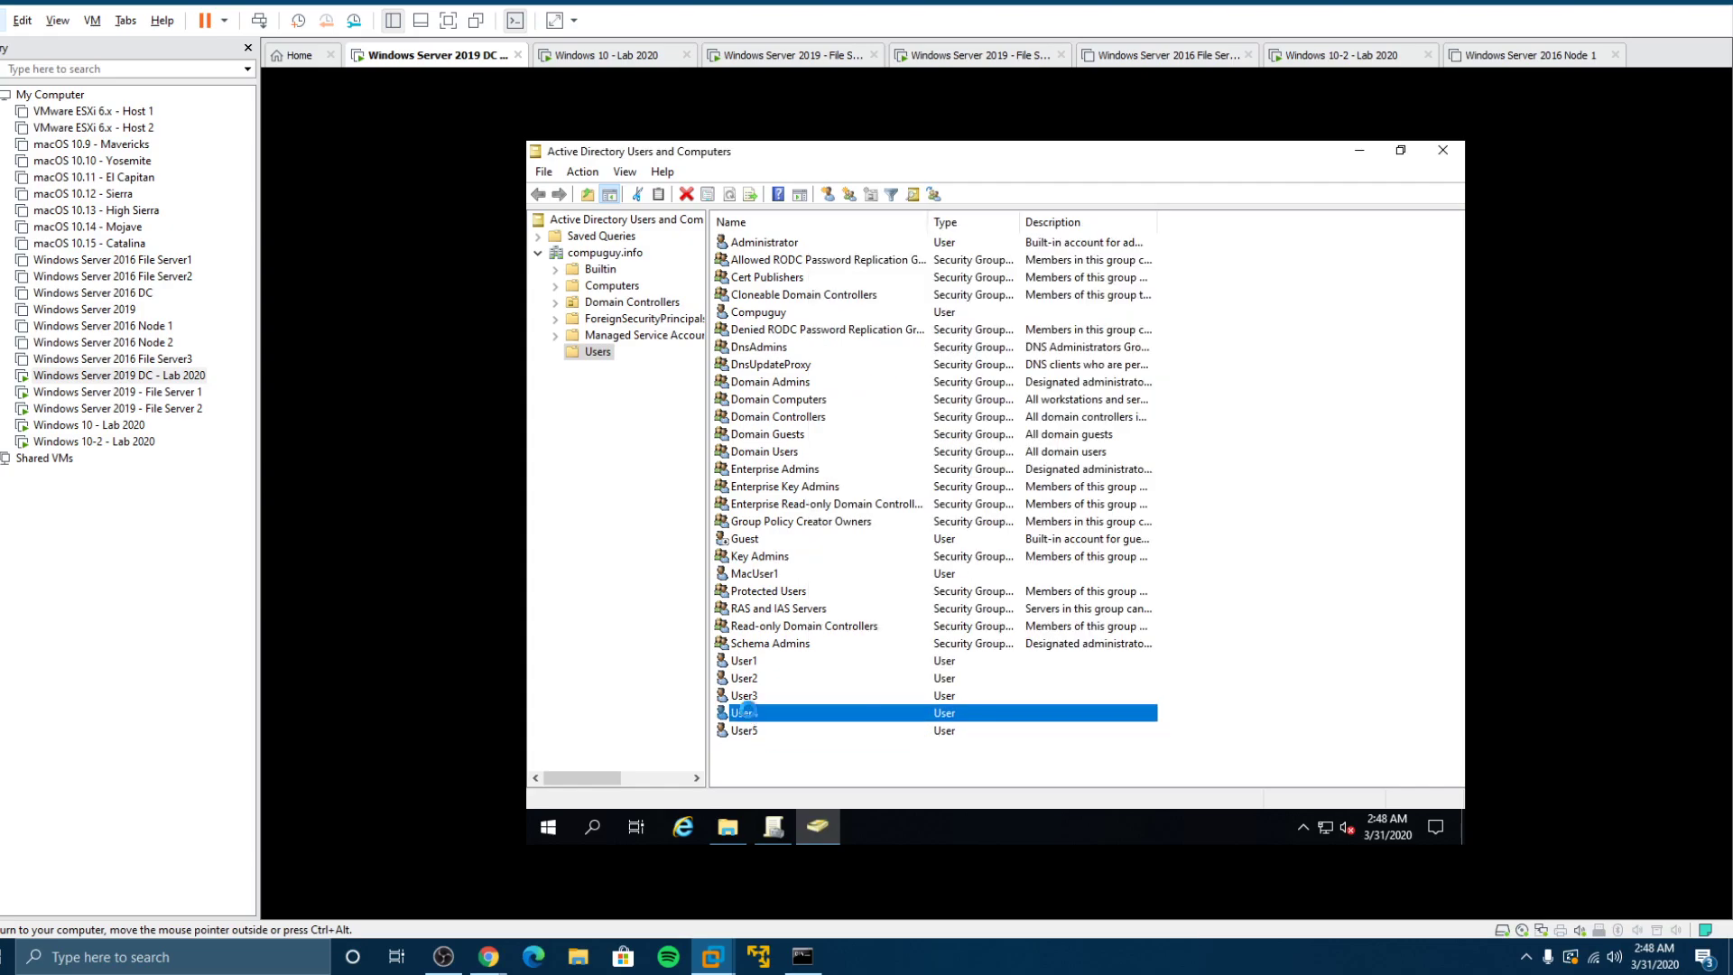
{"action": "double_click", "coordinate": [746, 711]}
{"action": "left_click", "coordinate": [1007, 306]}
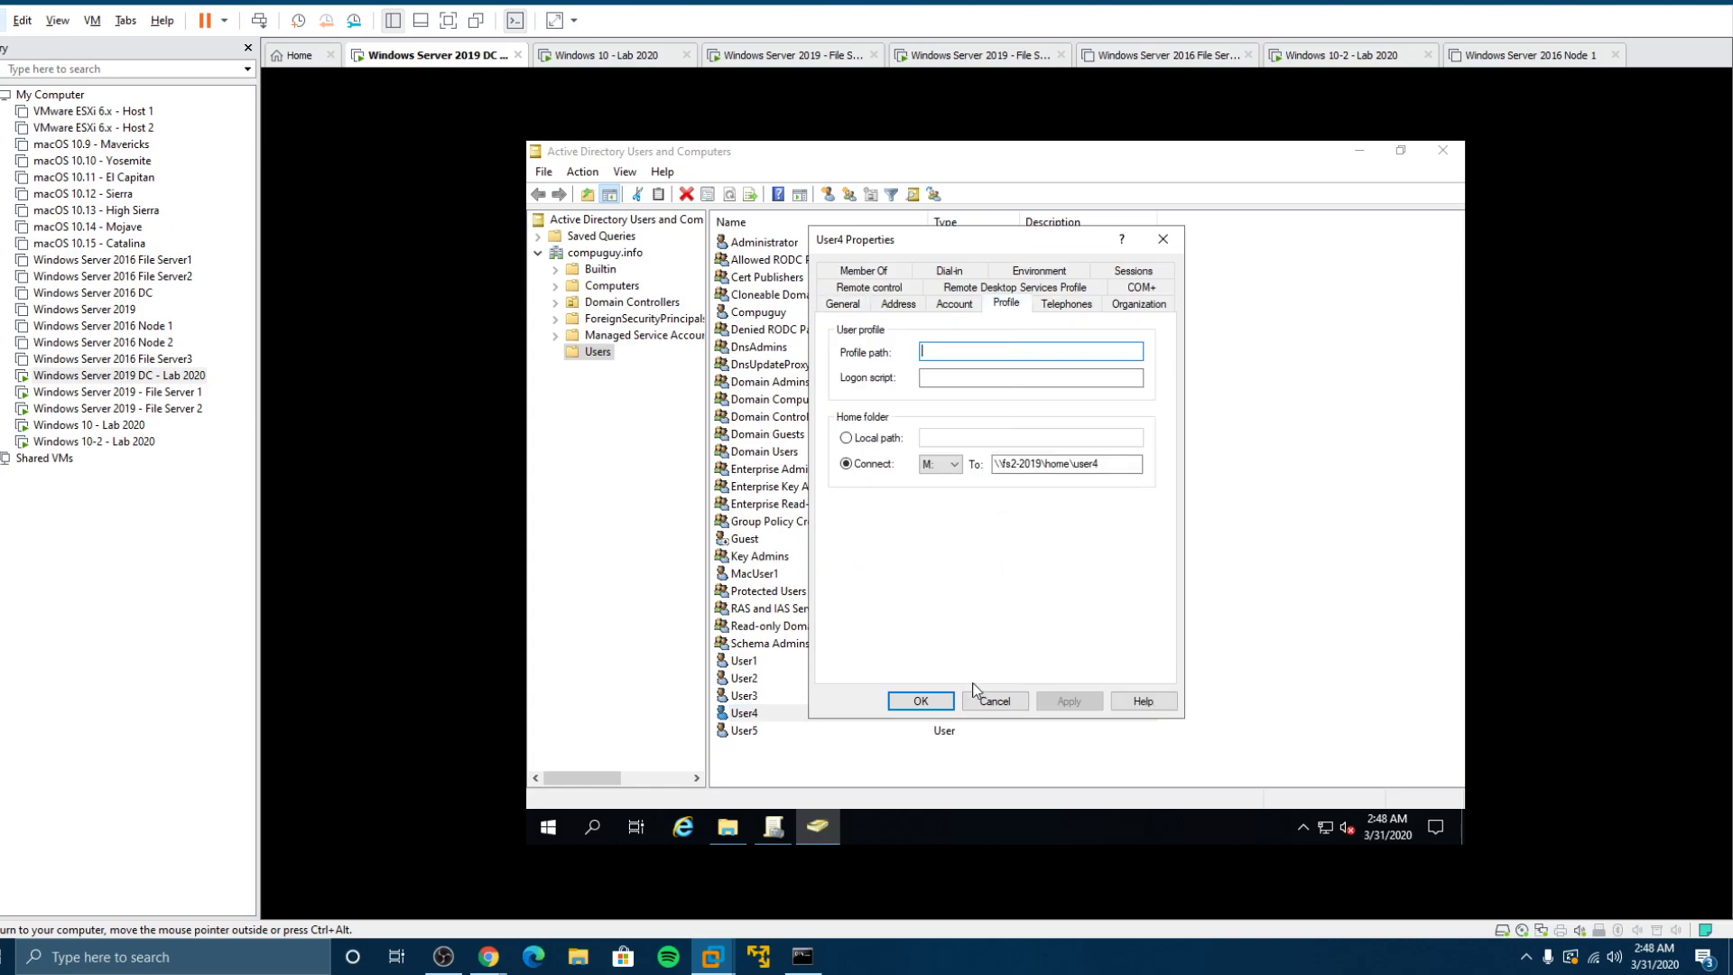
{"action": "left_click", "coordinate": [921, 703]}
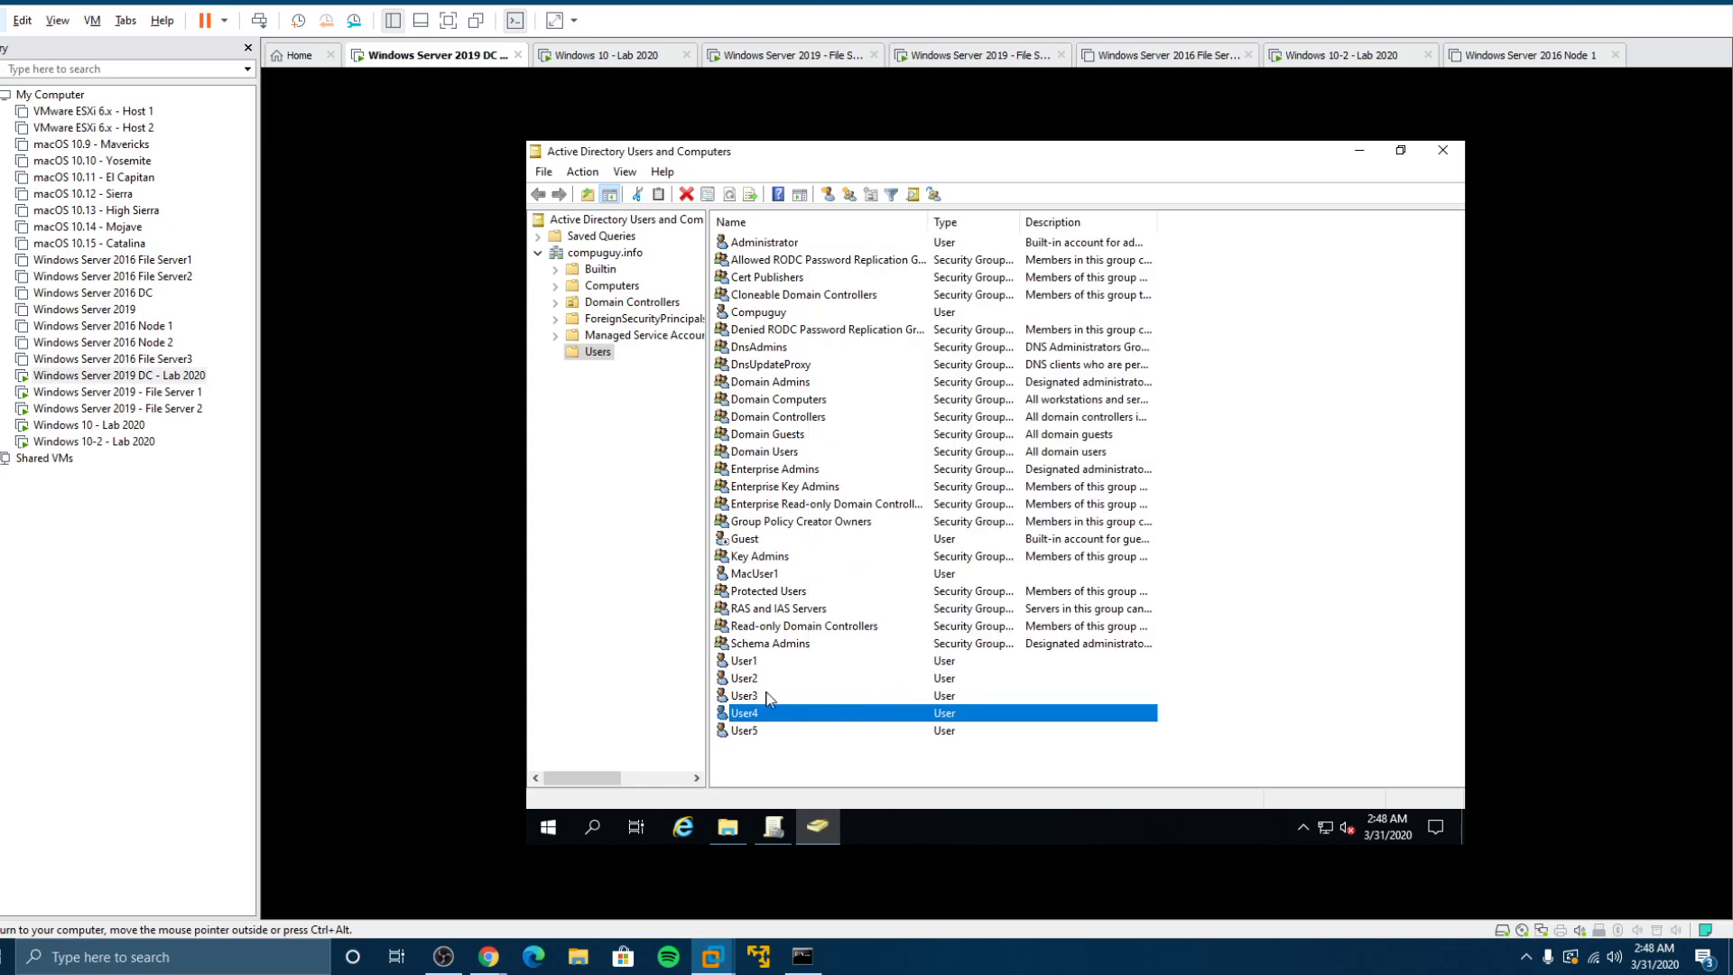
{"action": "left_click", "coordinate": [153, 394]}
Step: Return to the domain controller VM and bring up Group Policy Management
{"action": "left_click", "coordinate": [142, 409]}
{"action": "left_click", "coordinate": [134, 440]}
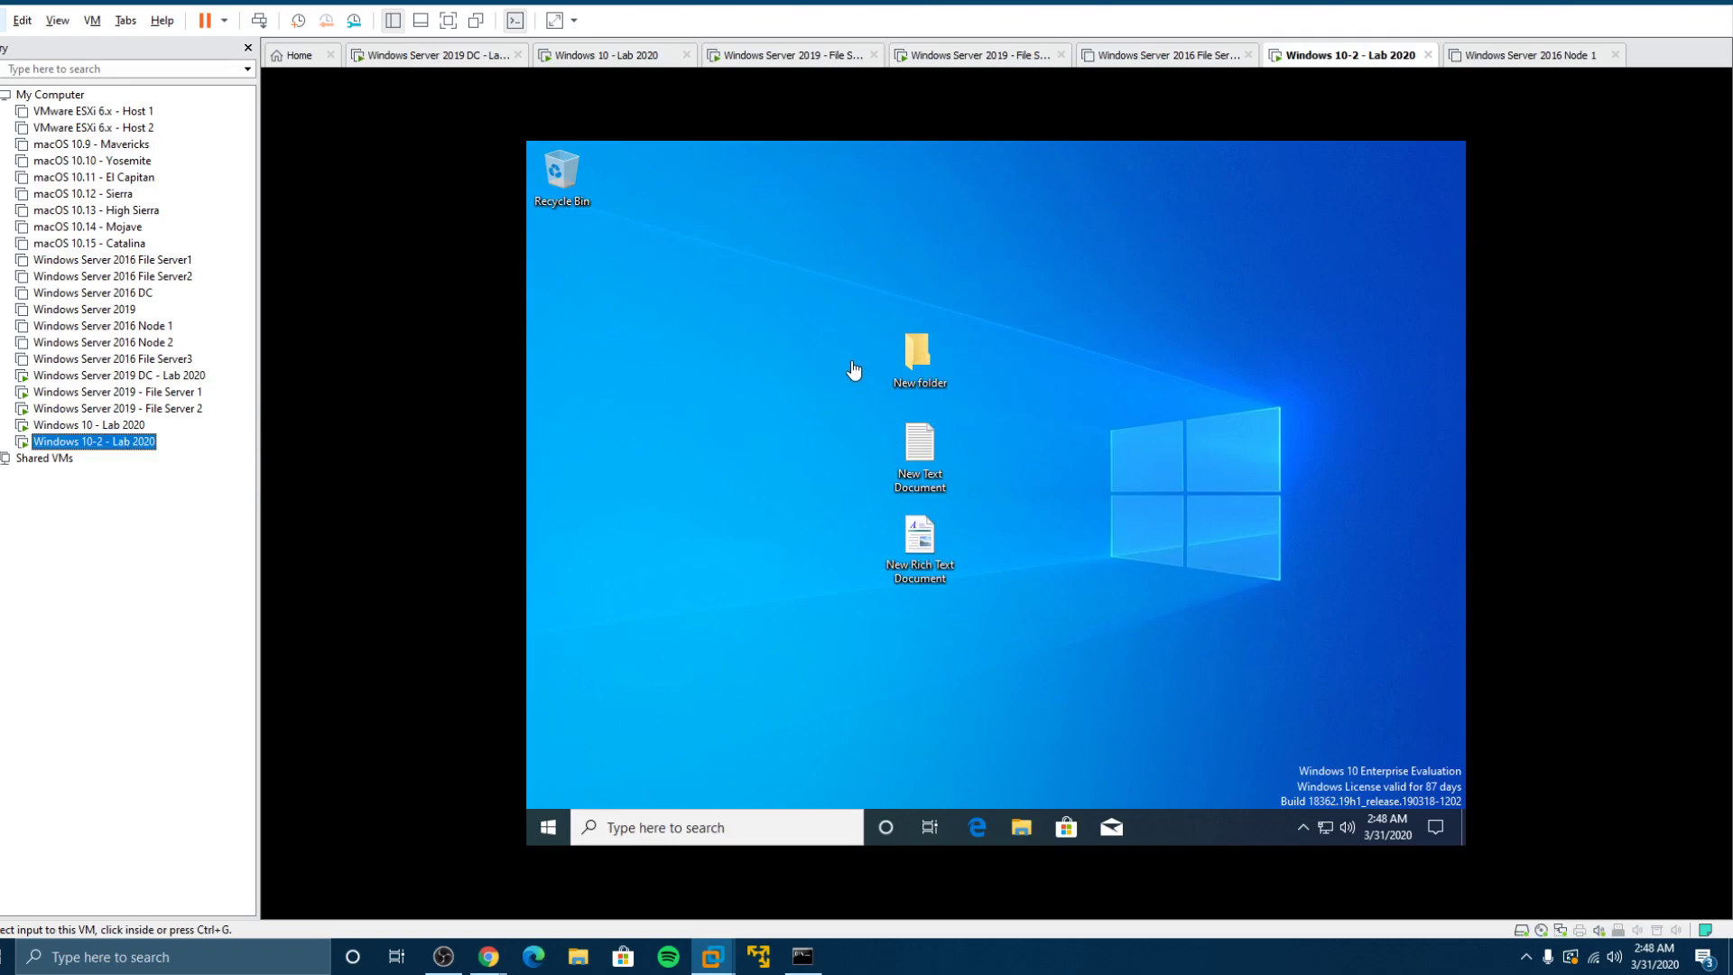
{"action": "left_click", "coordinate": [147, 377]}
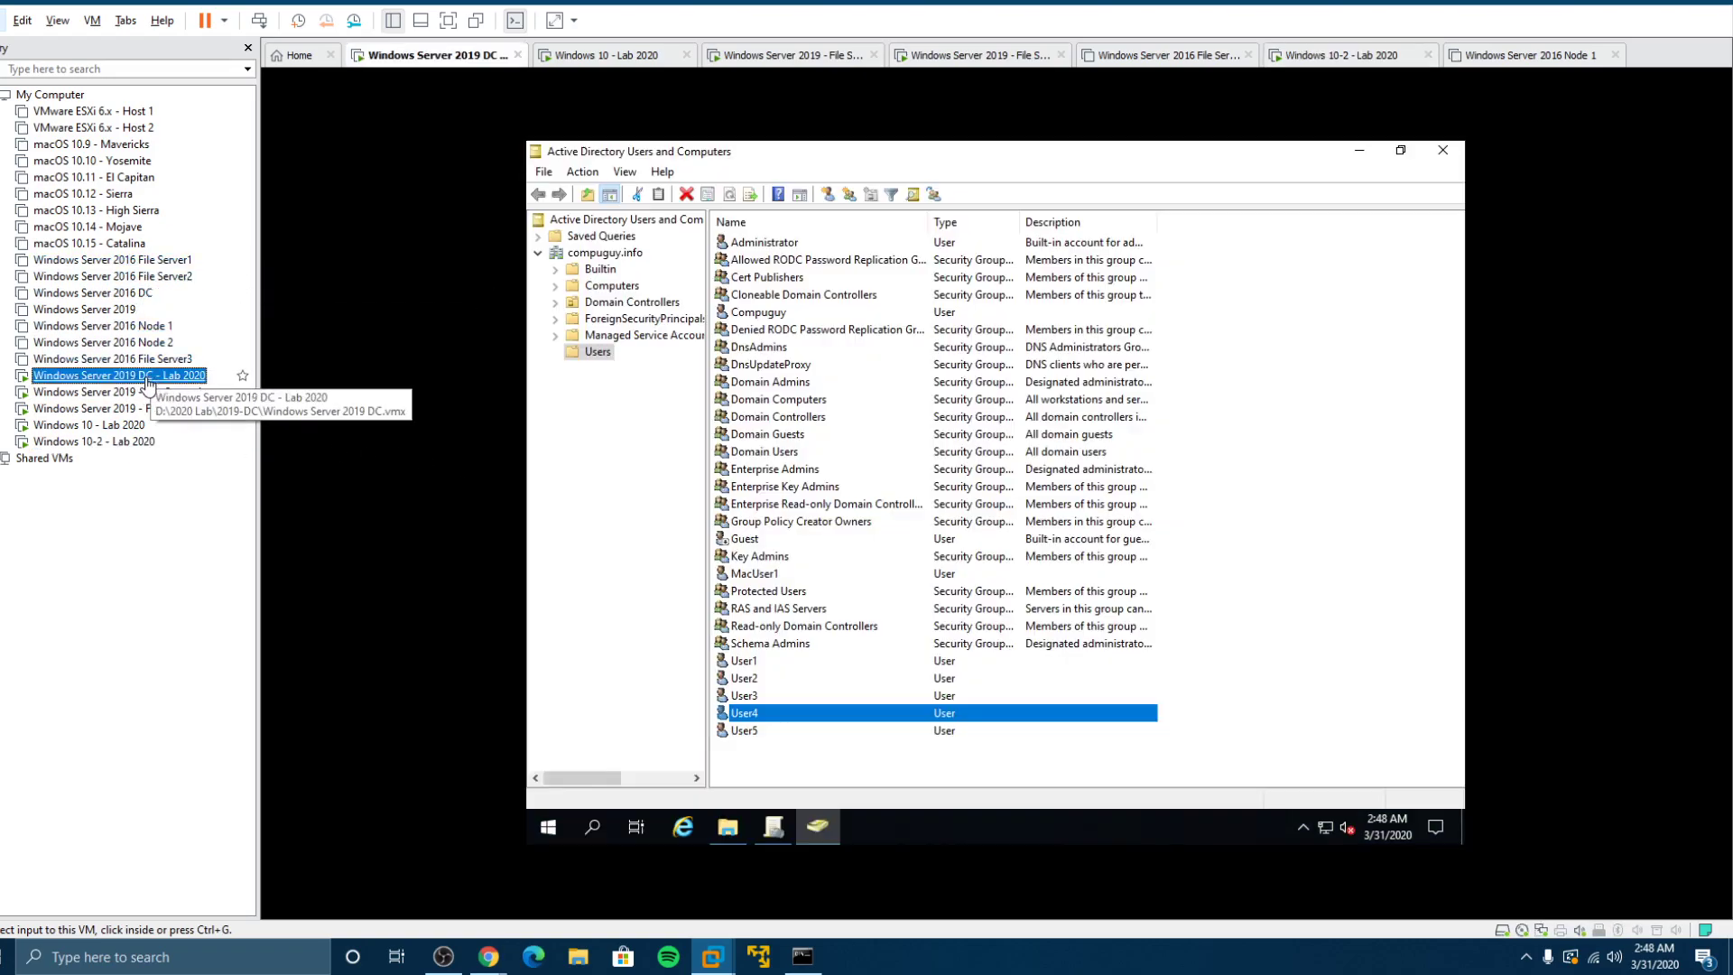
{"action": "left_click", "coordinate": [781, 834]}
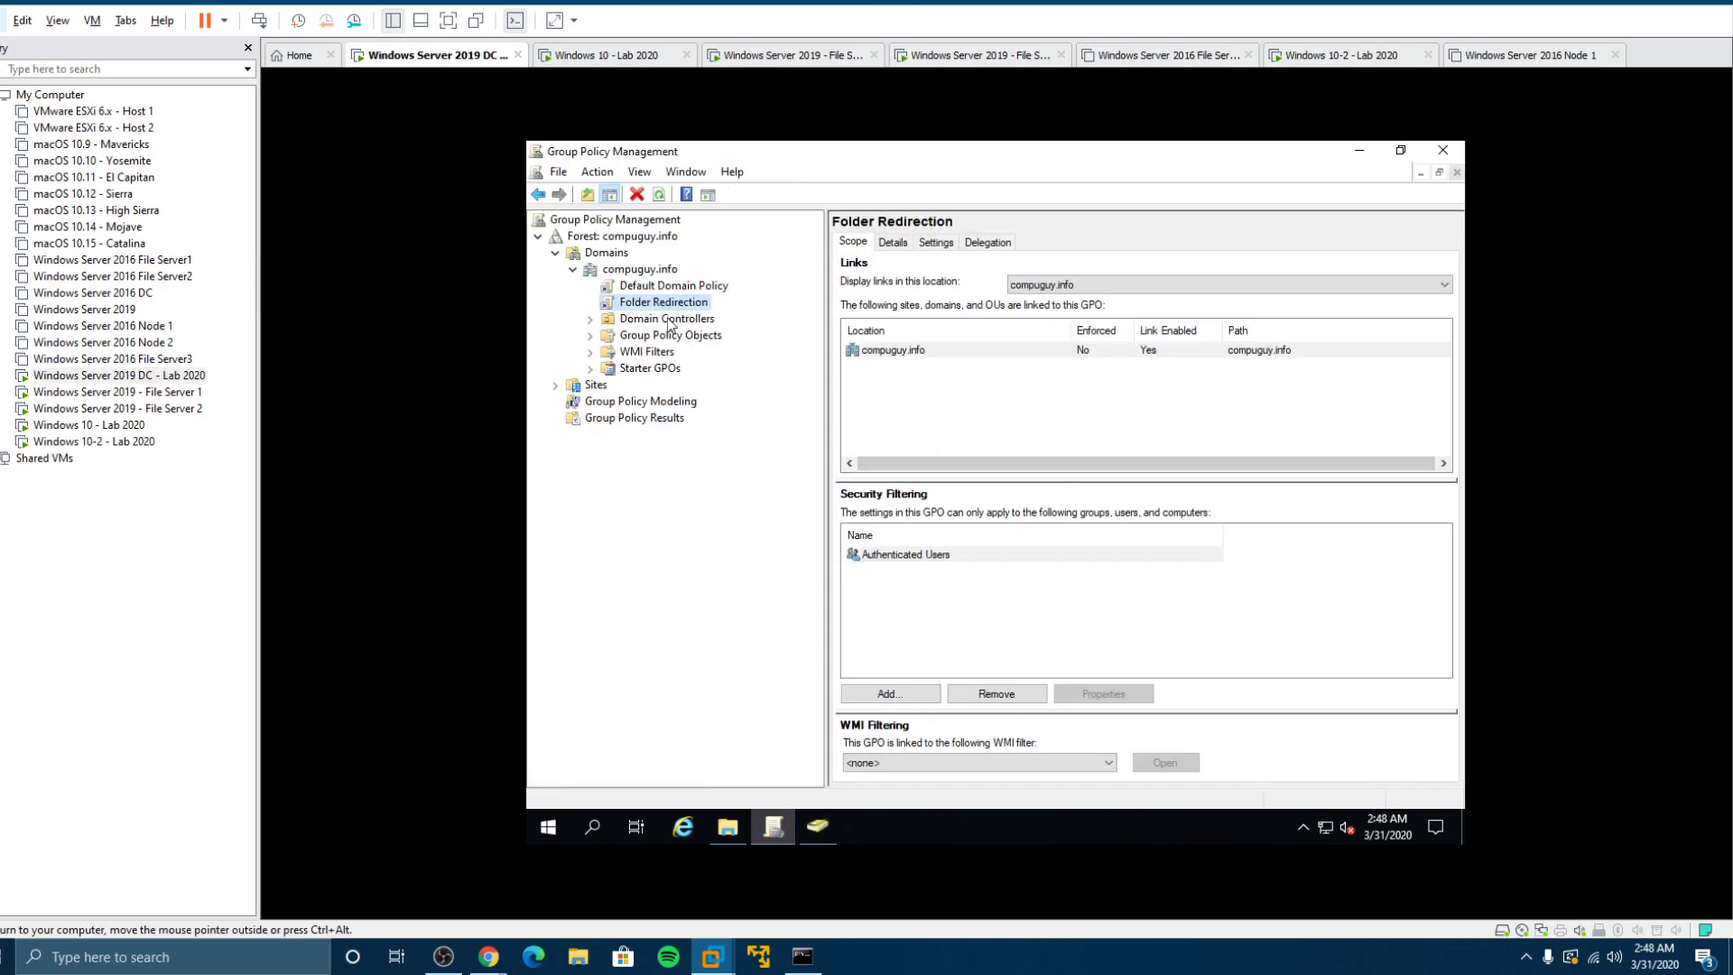
Step: Disable, then re-enable, the Folder Redirection link on compuguy.info and select Authenticated Users
{"action": "right_click", "coordinate": [662, 310]}
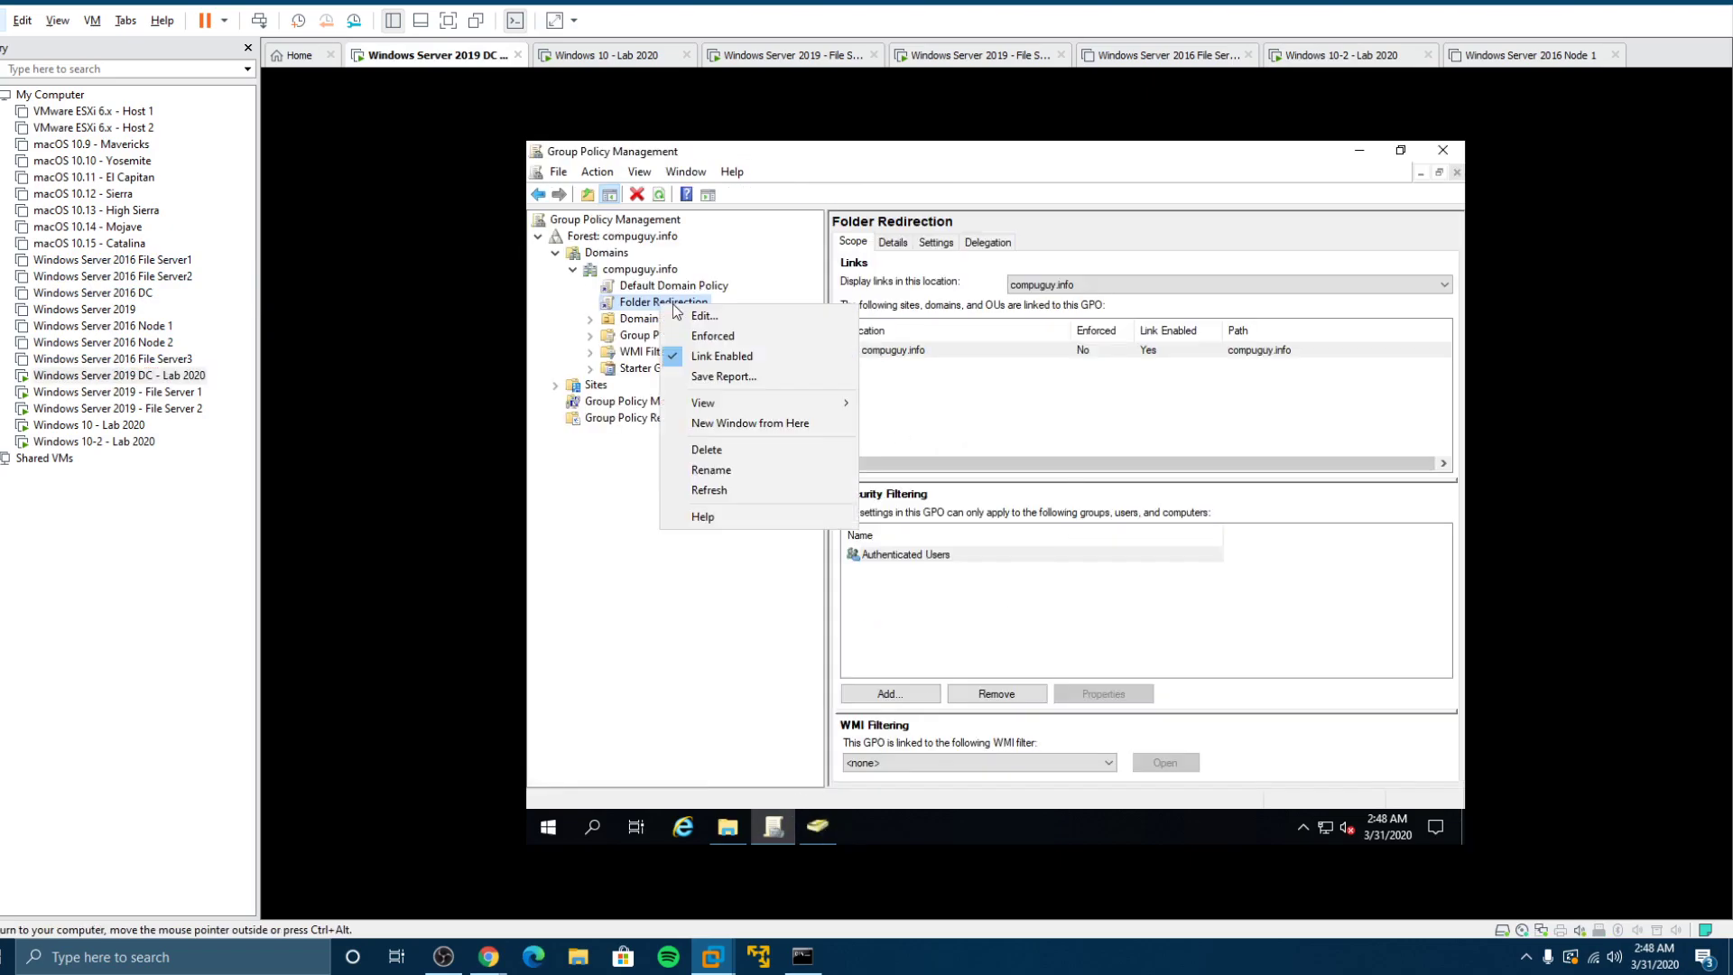
{"action": "left_click", "coordinate": [727, 360]}
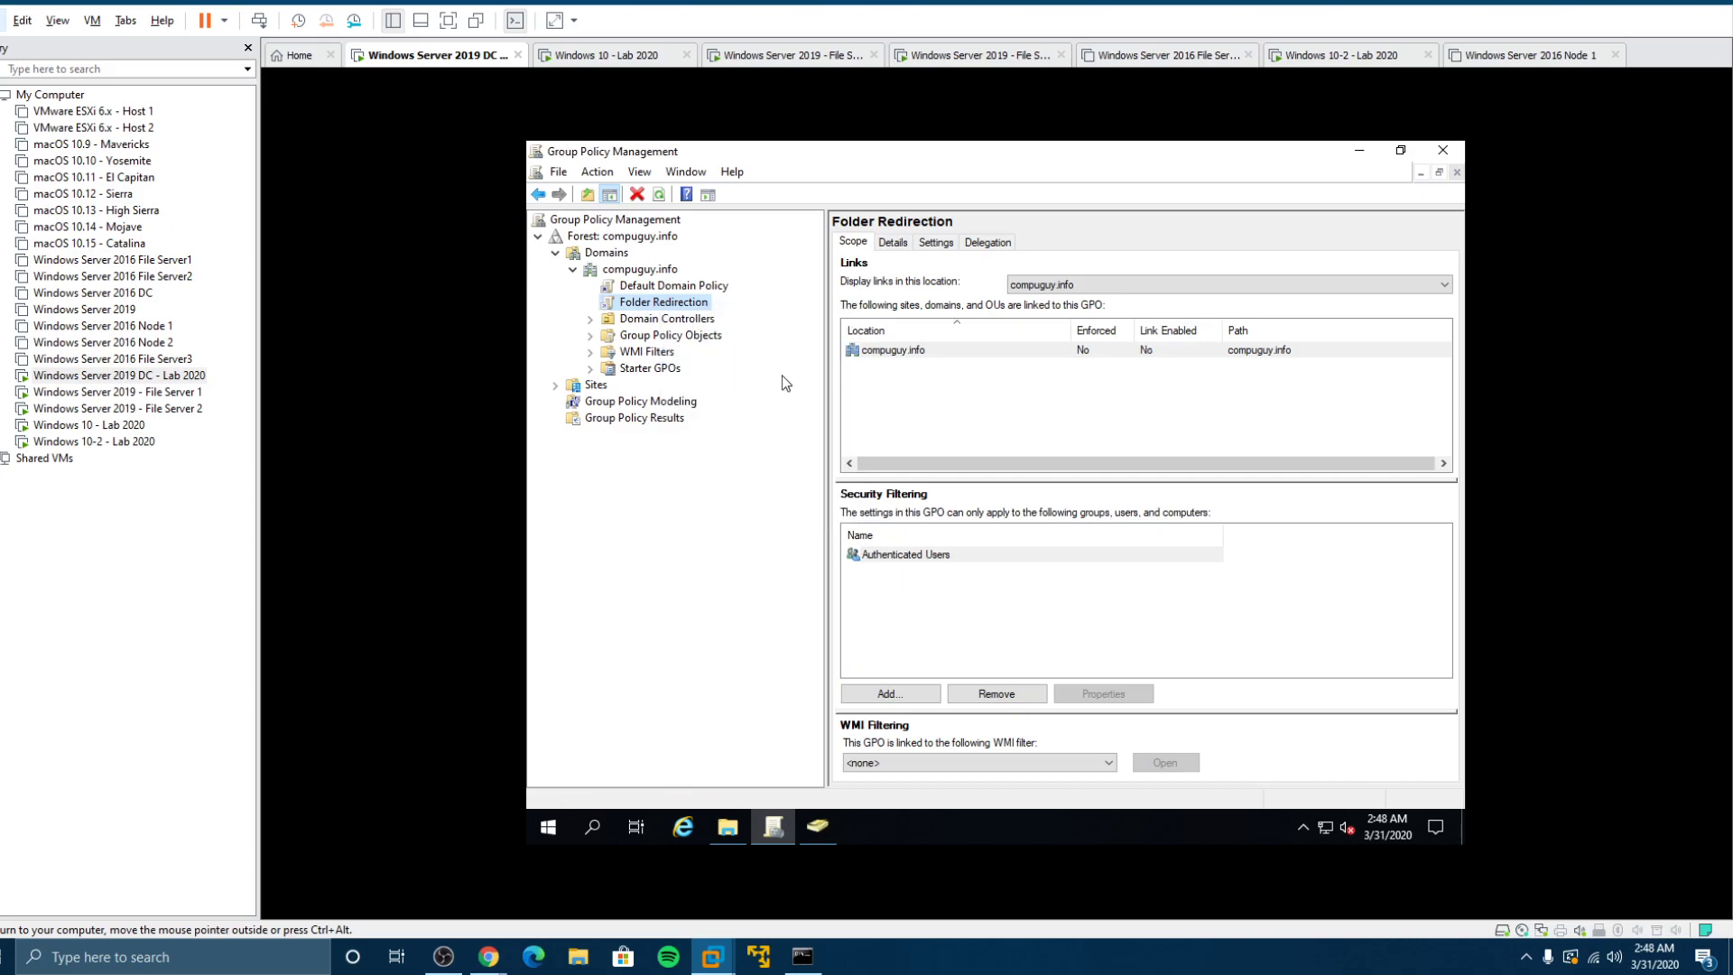
{"action": "right_click", "coordinate": [698, 308]}
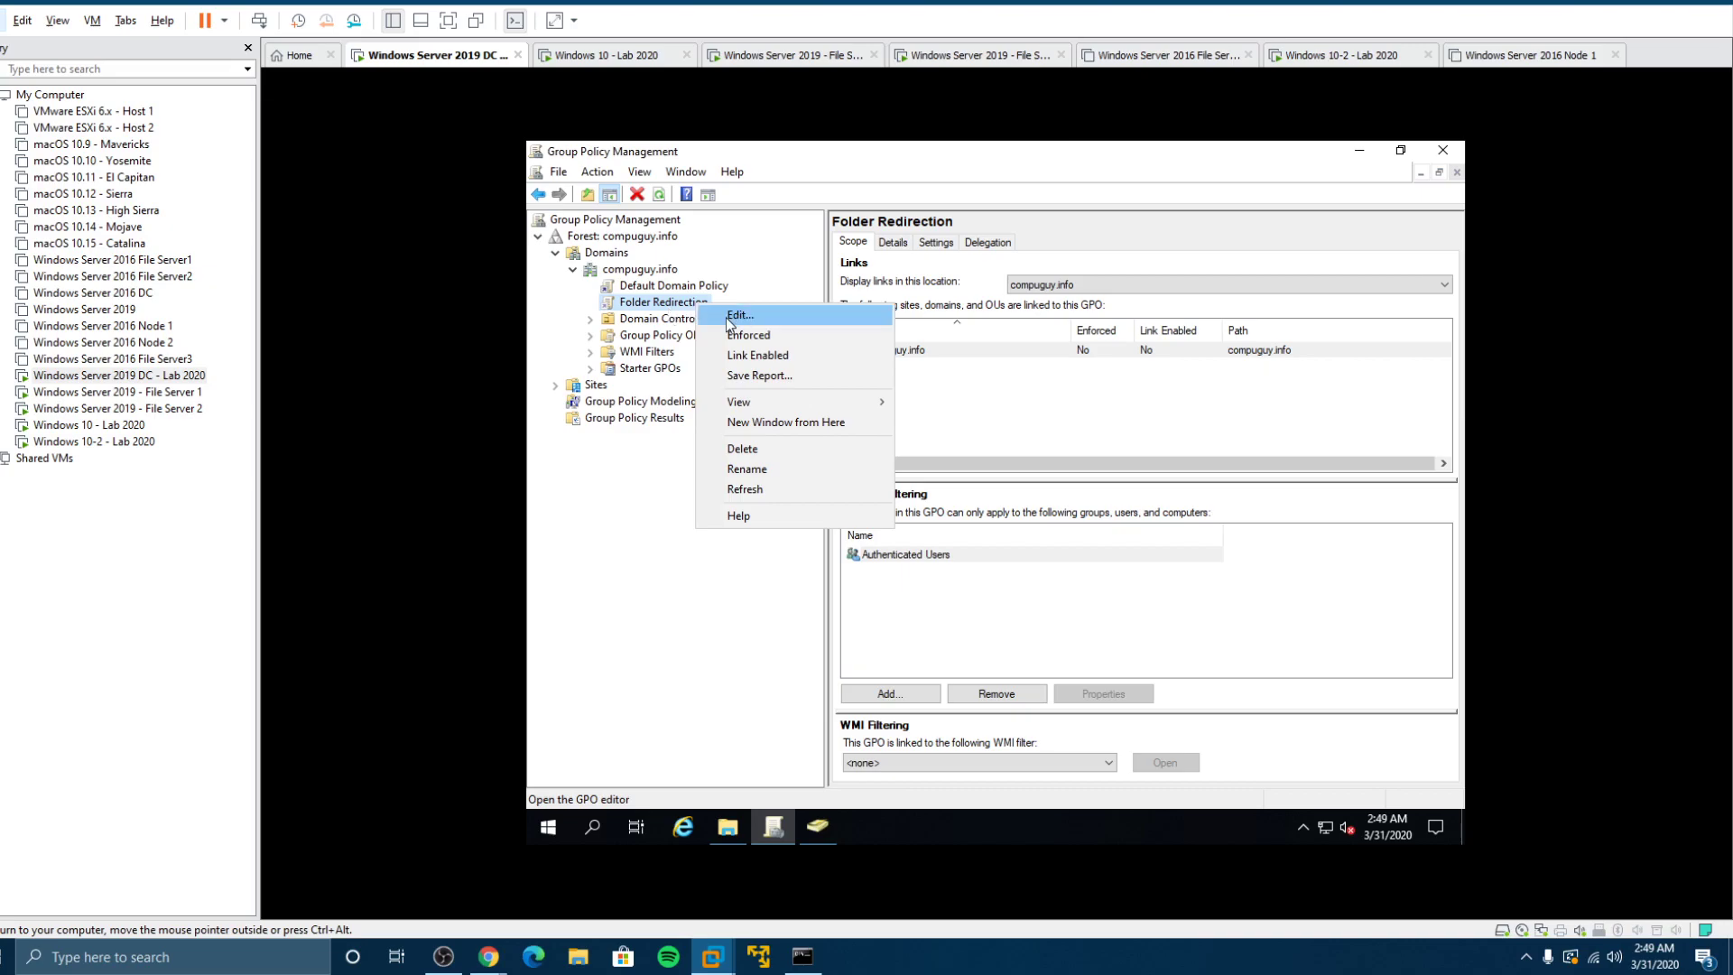
{"action": "left_click", "coordinate": [760, 360]}
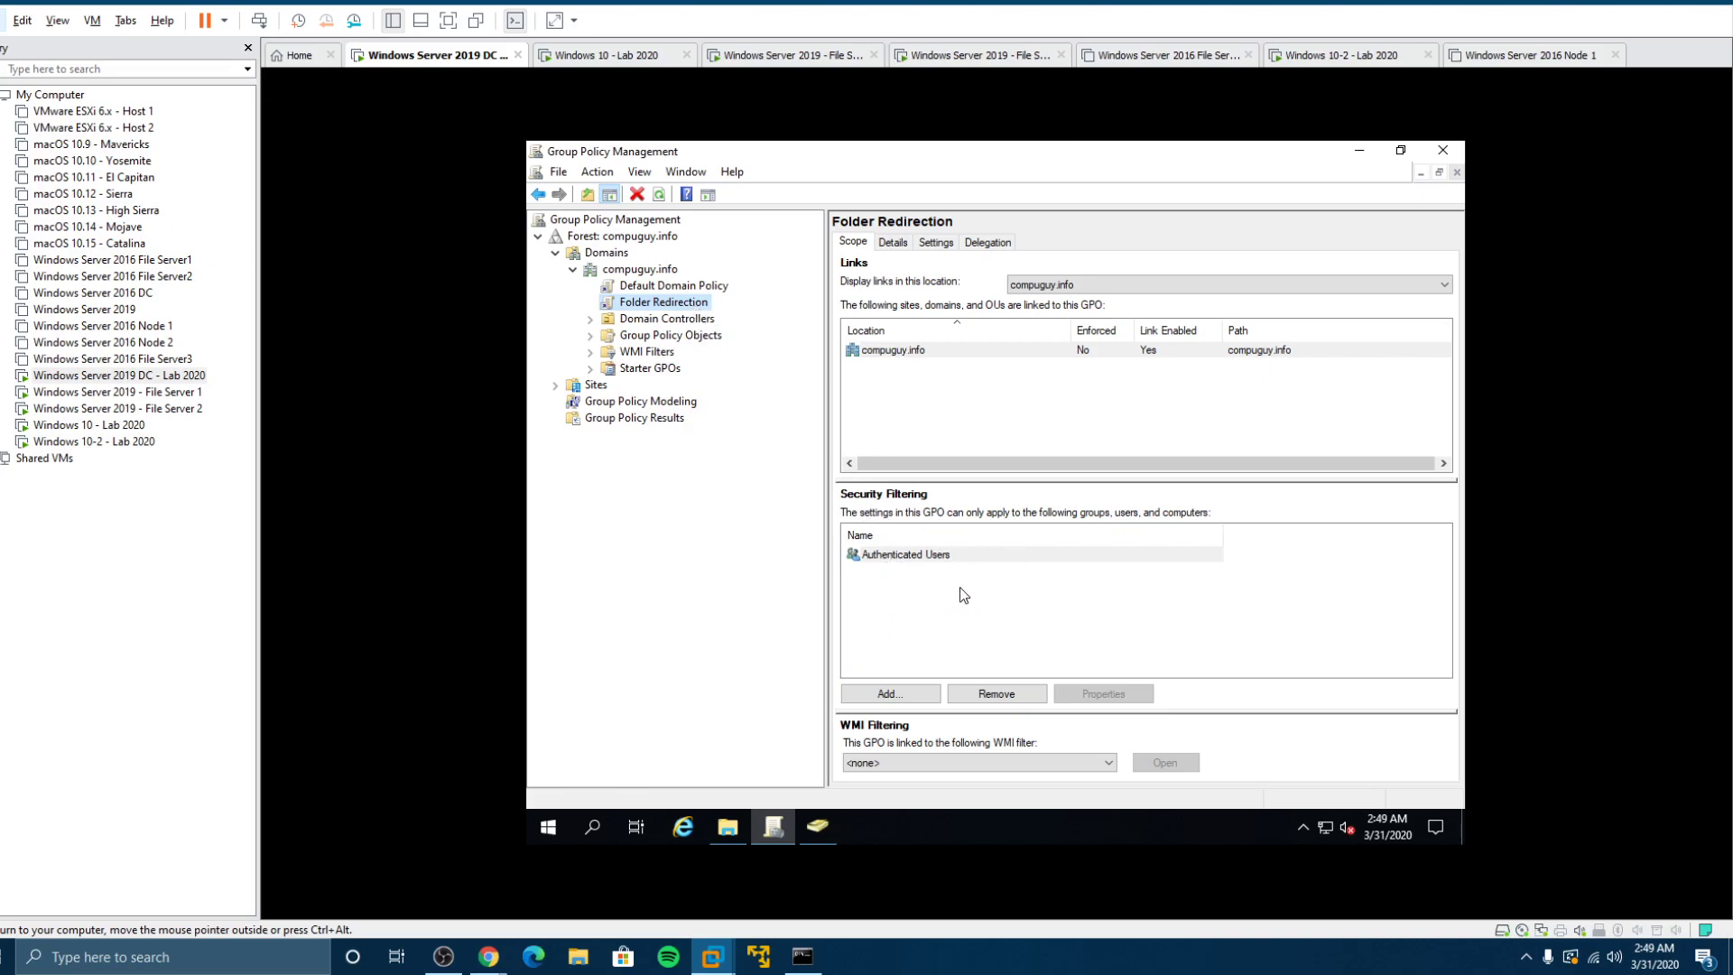
{"action": "left_click", "coordinate": [973, 560]}
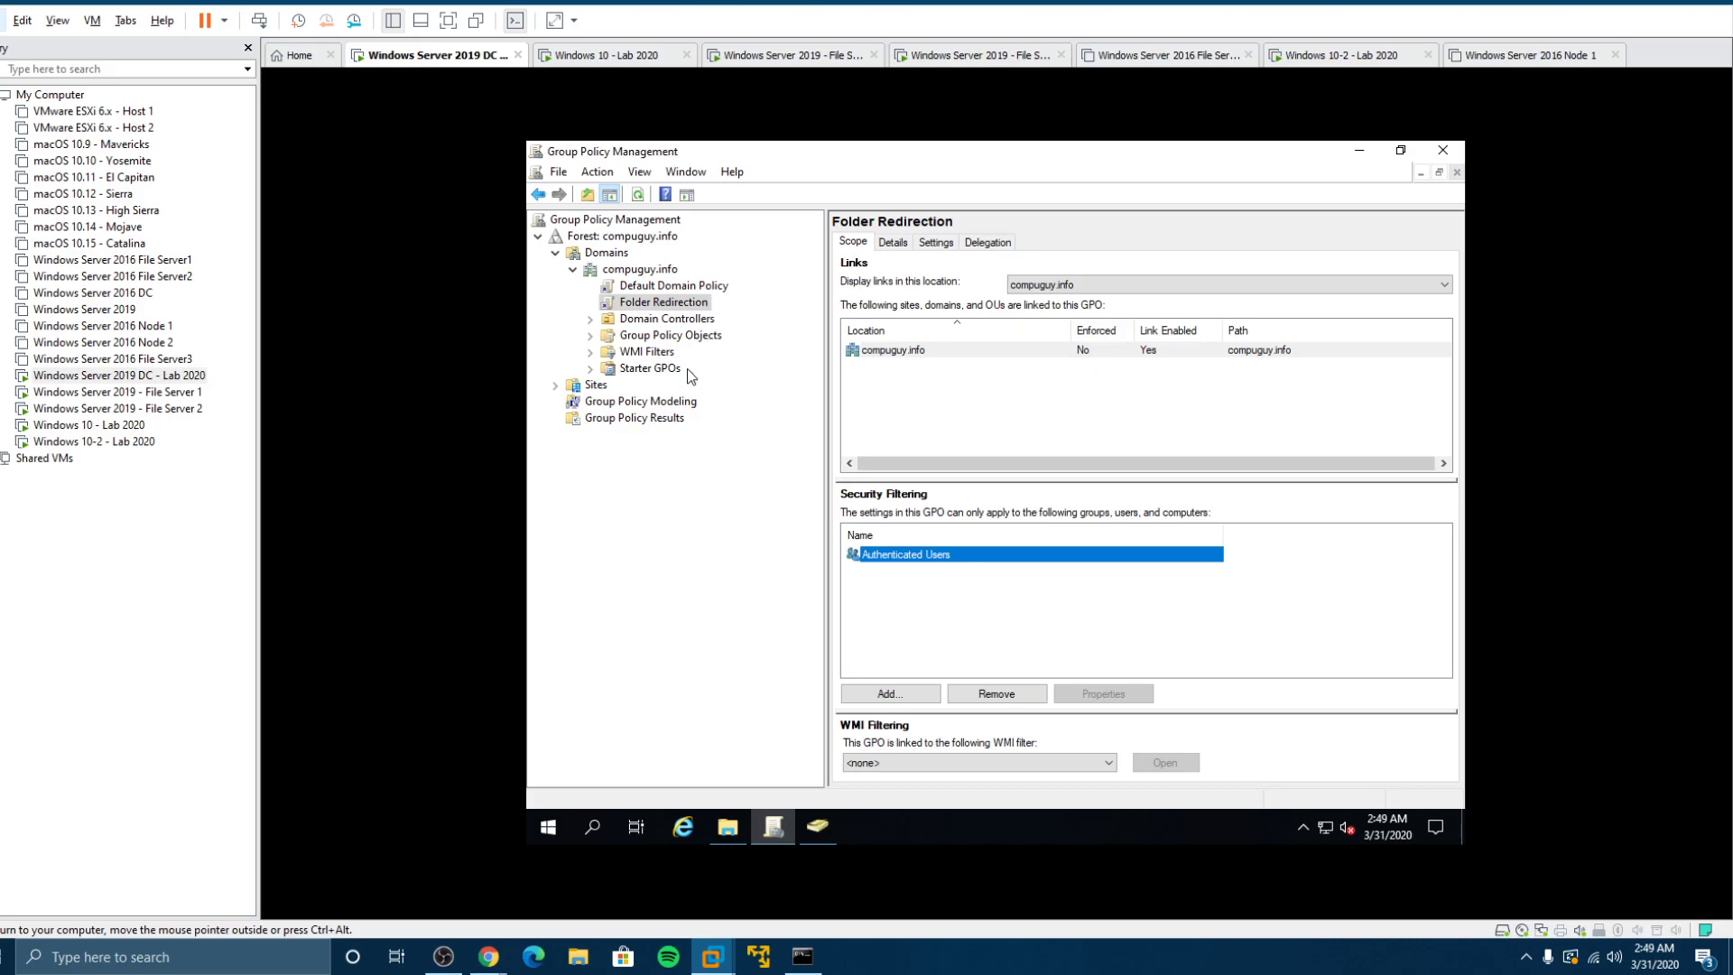
Step: Switch to the Windows 10 - Lab 2020 VM showing User5's five redirected folders
{"action": "left_click", "coordinate": [126, 442]}
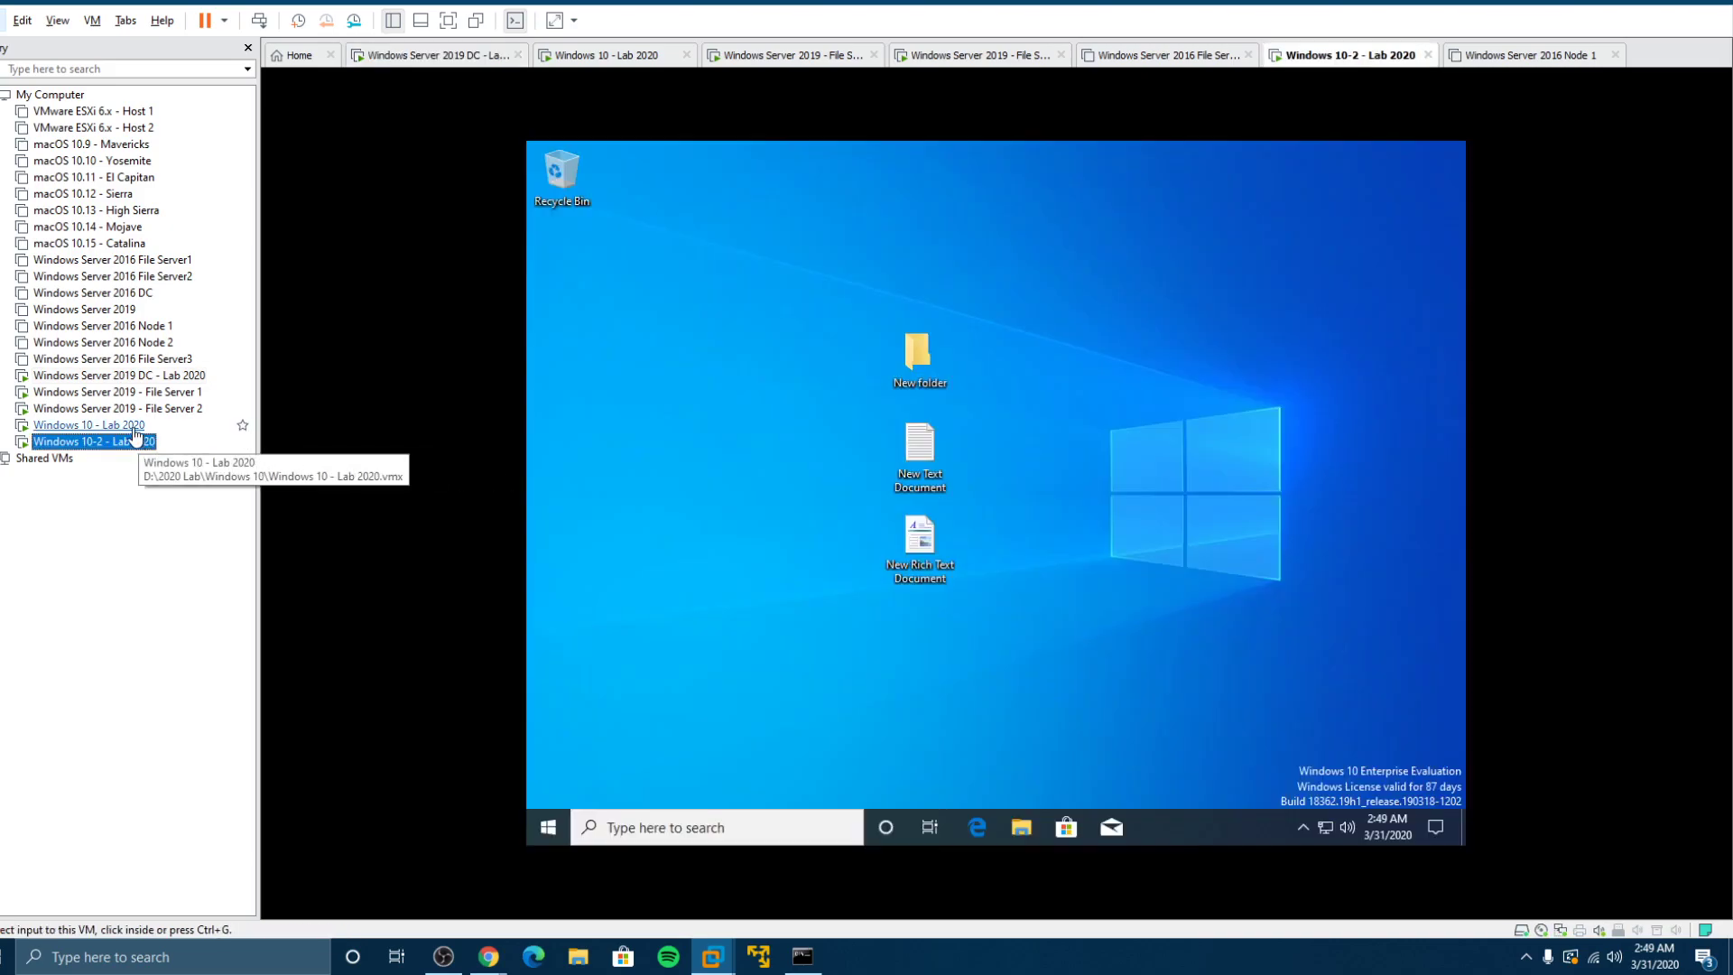
{"action": "left_click", "coordinate": [1011, 840]}
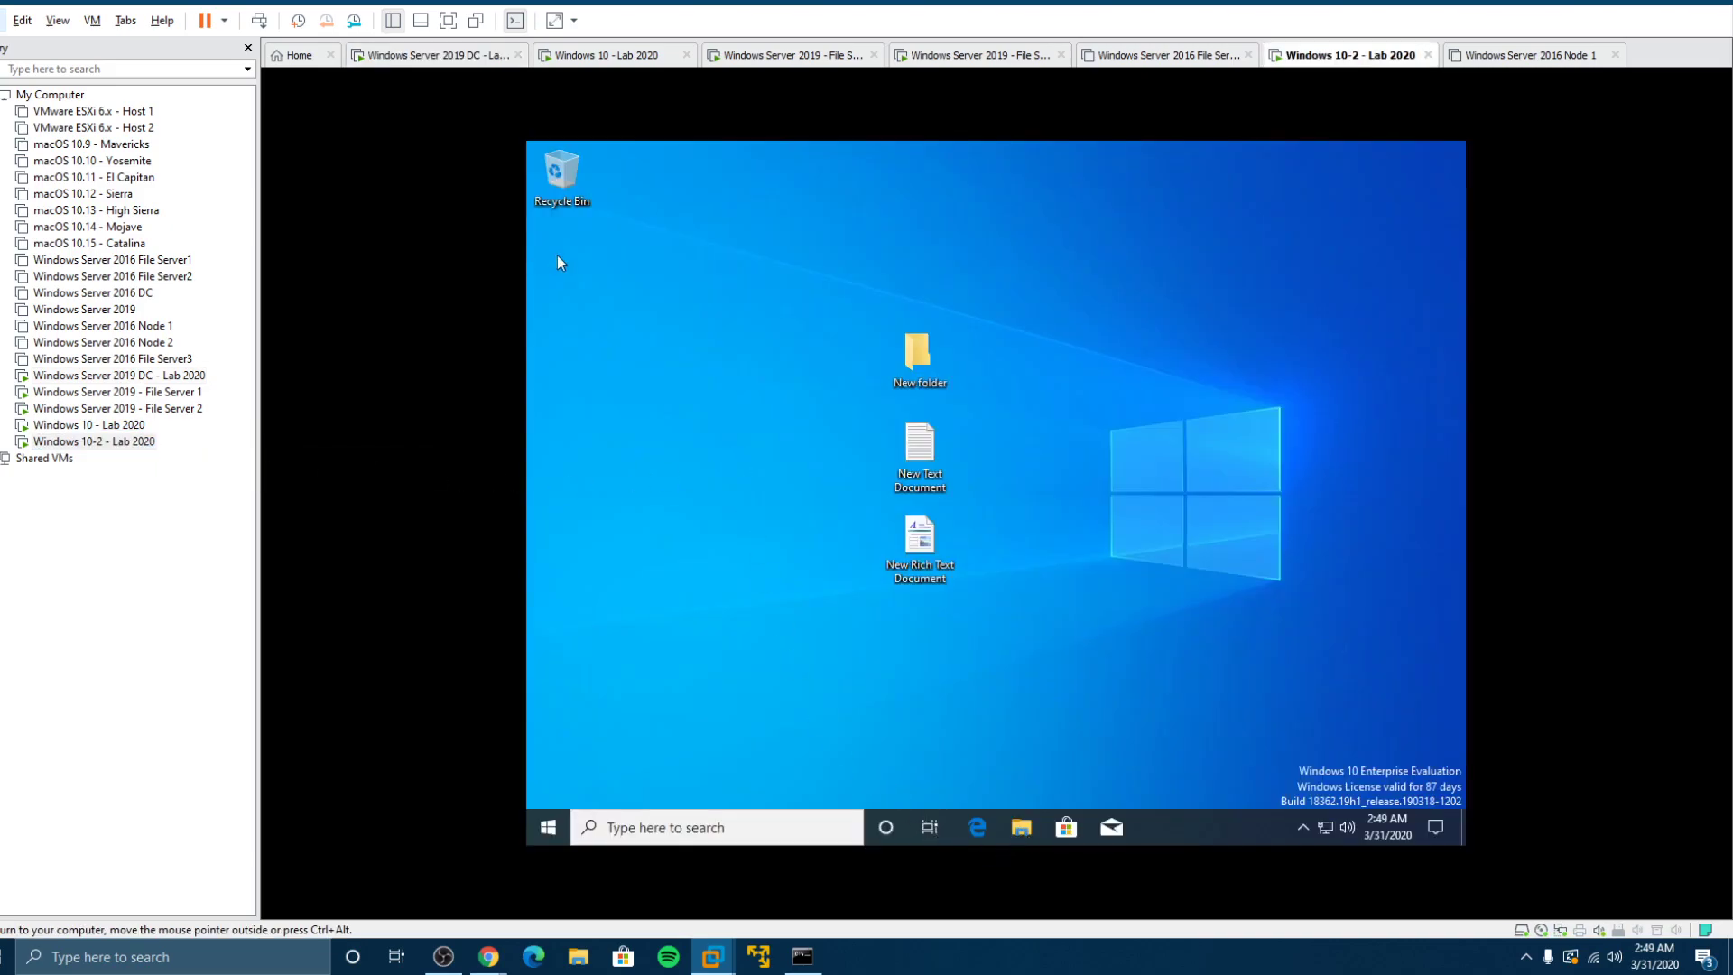
{"action": "left_click", "coordinate": [89, 424]}
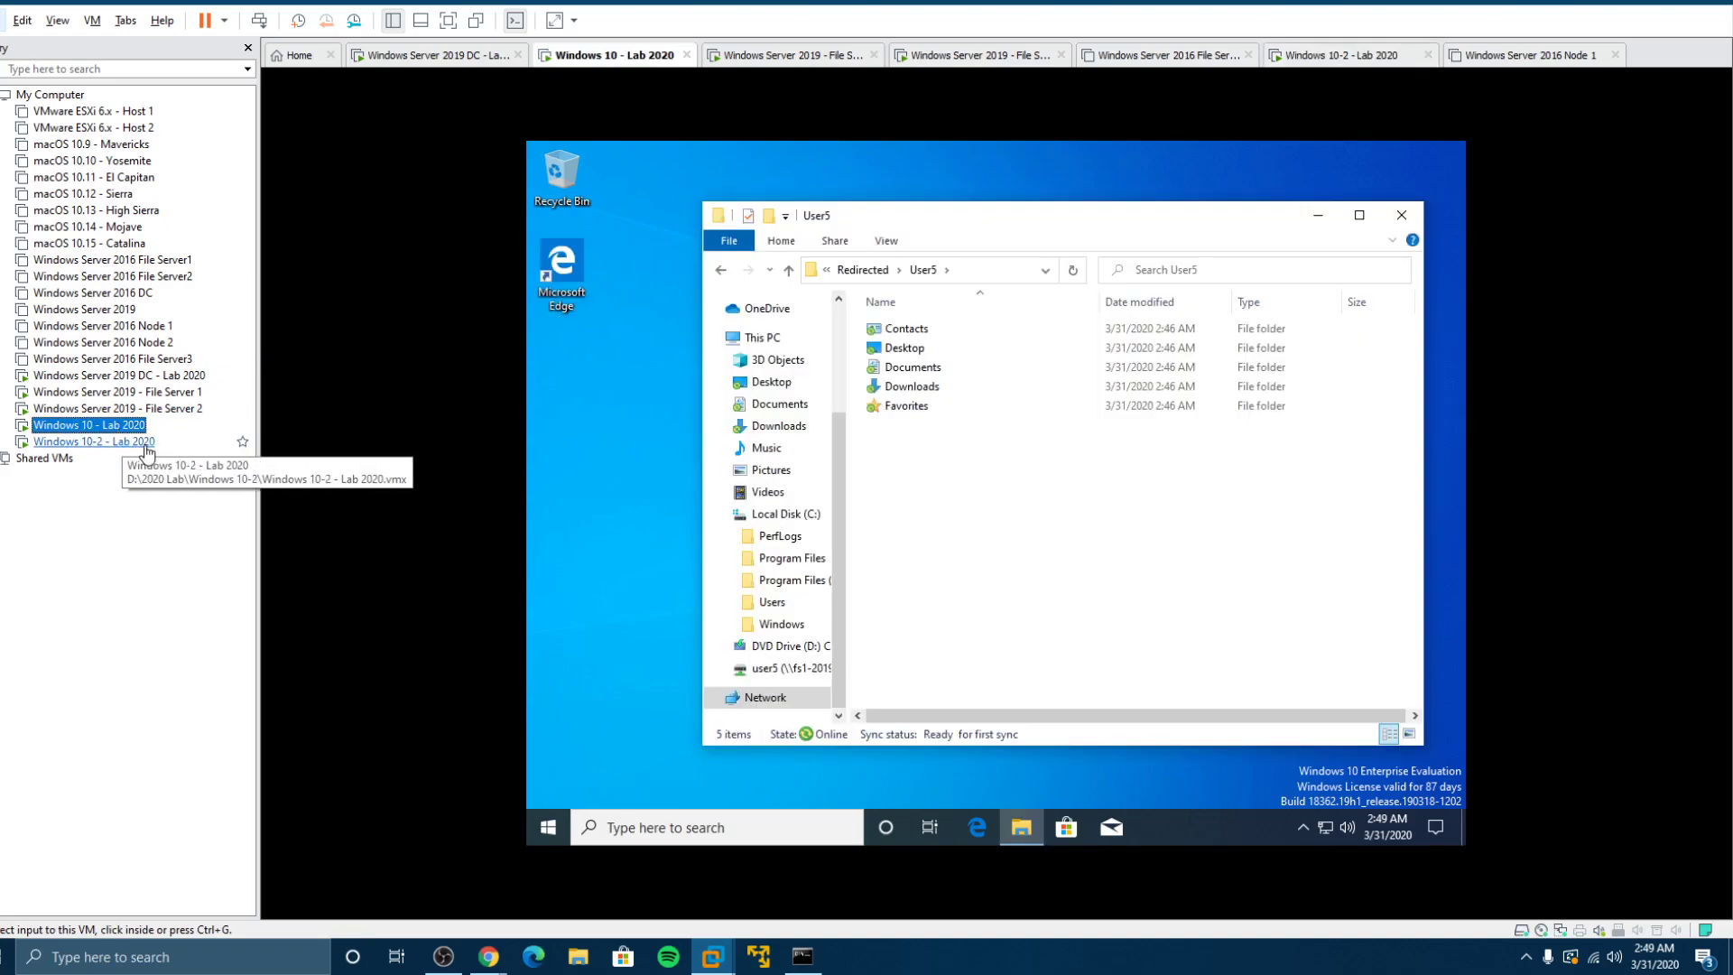